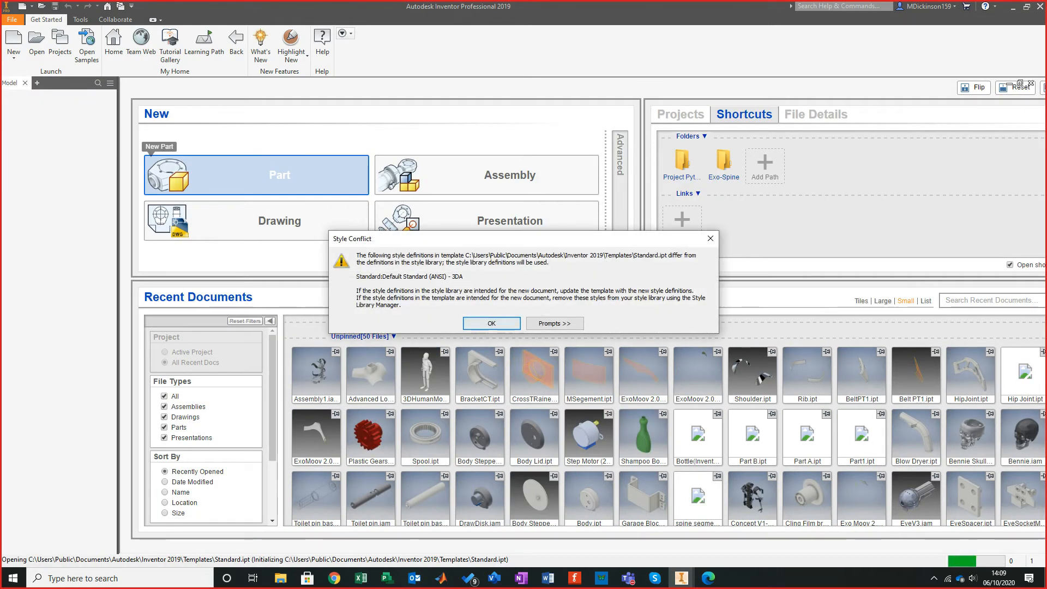
Accept the style conflict to open the new part, and enlarge the Basic Lofting step 1 sketch in the tutorial PDF.
key("Return")
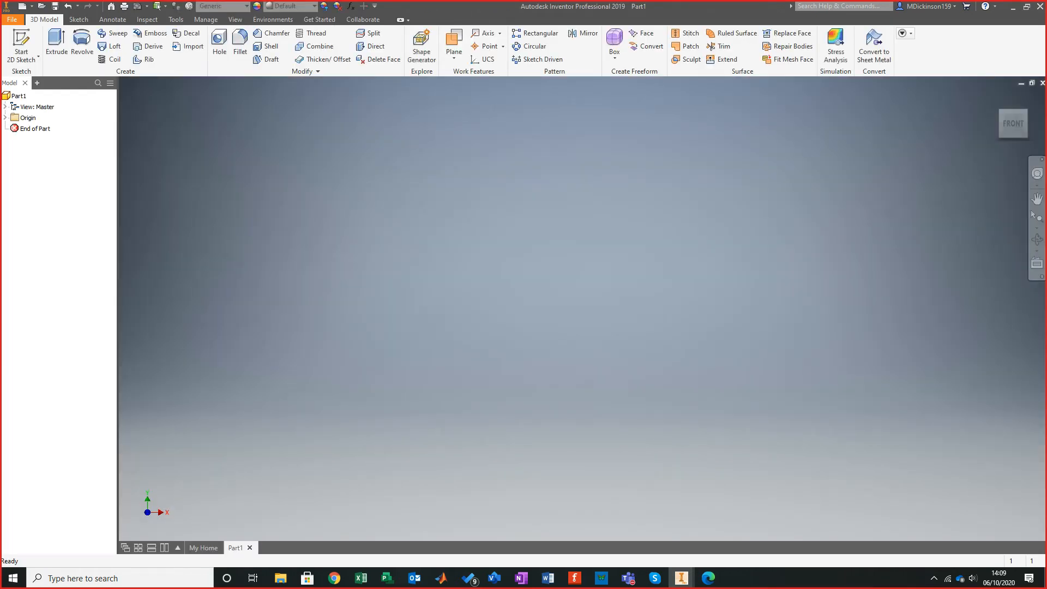
key("alt+Tab")
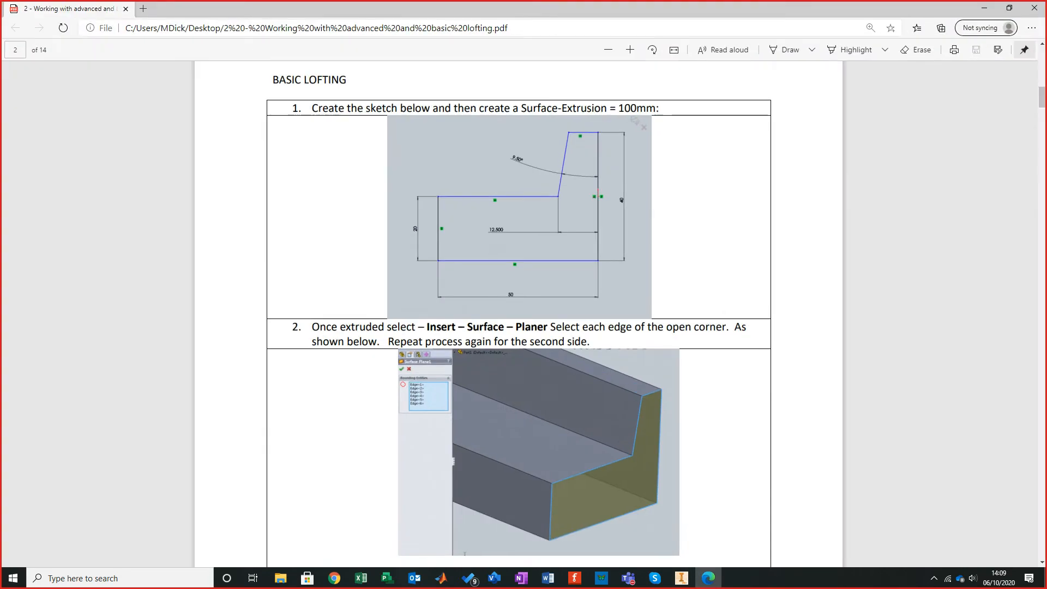
left_click(630, 49)
left_click(630, 50)
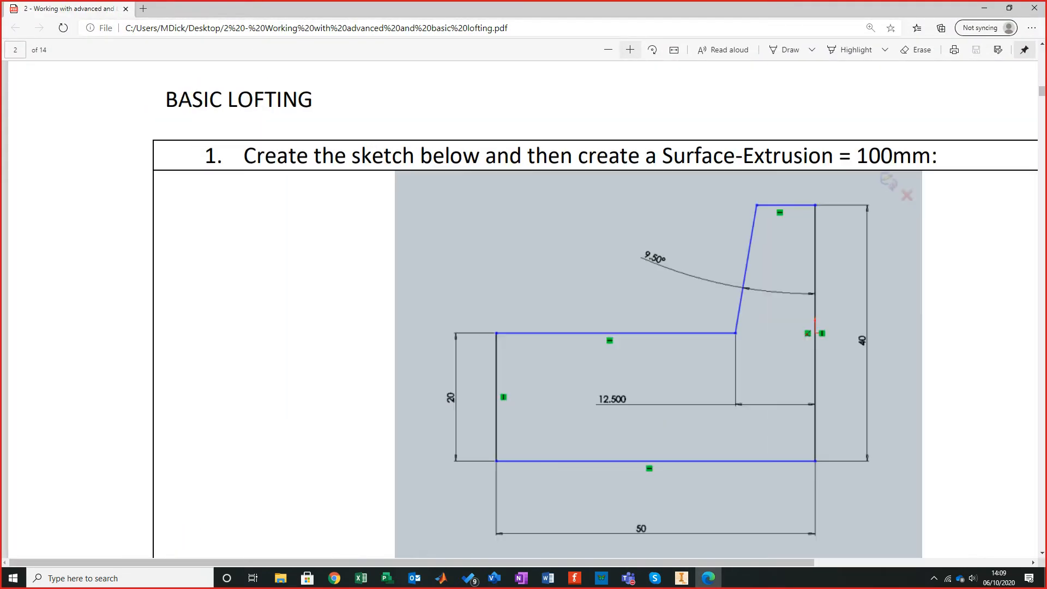
scroll(595, 310, "down", 2)
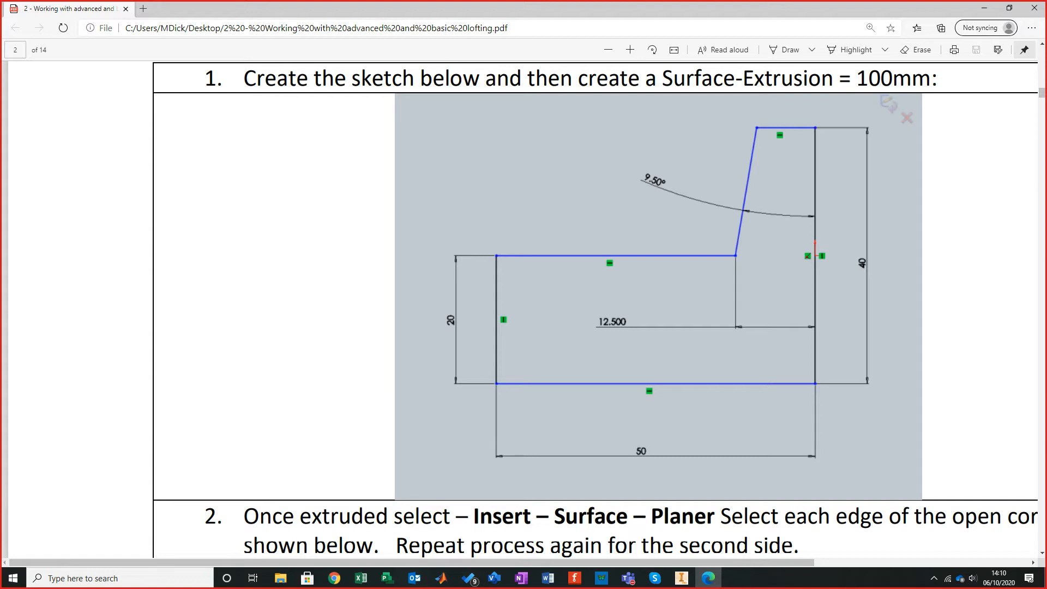
Switch back to Inventor and start a 2D sketch on the YZ plane.
key("alt+Tab")
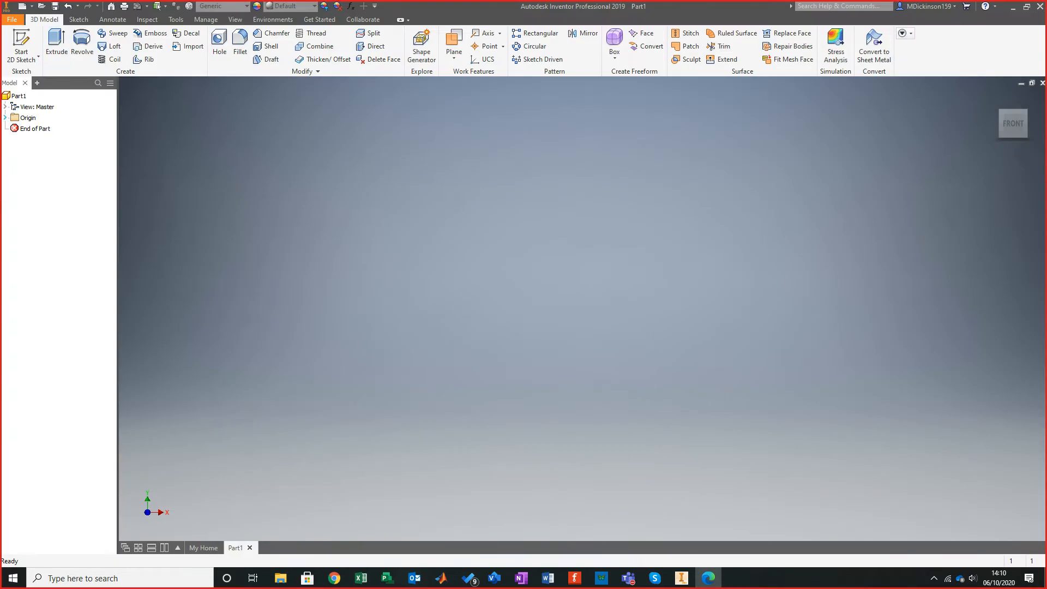
left_click(5, 118)
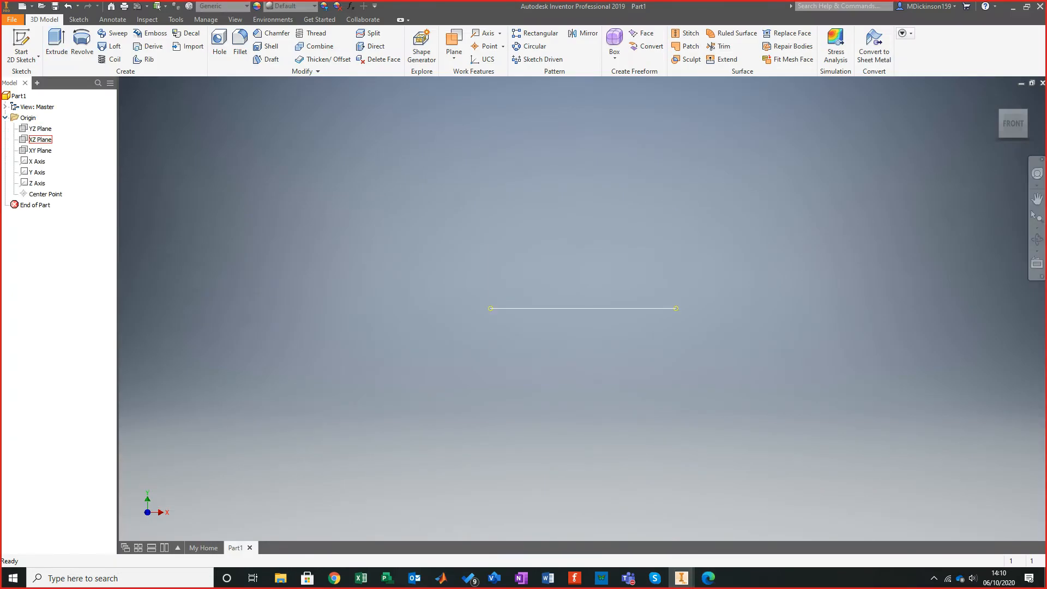
left_click(584, 298)
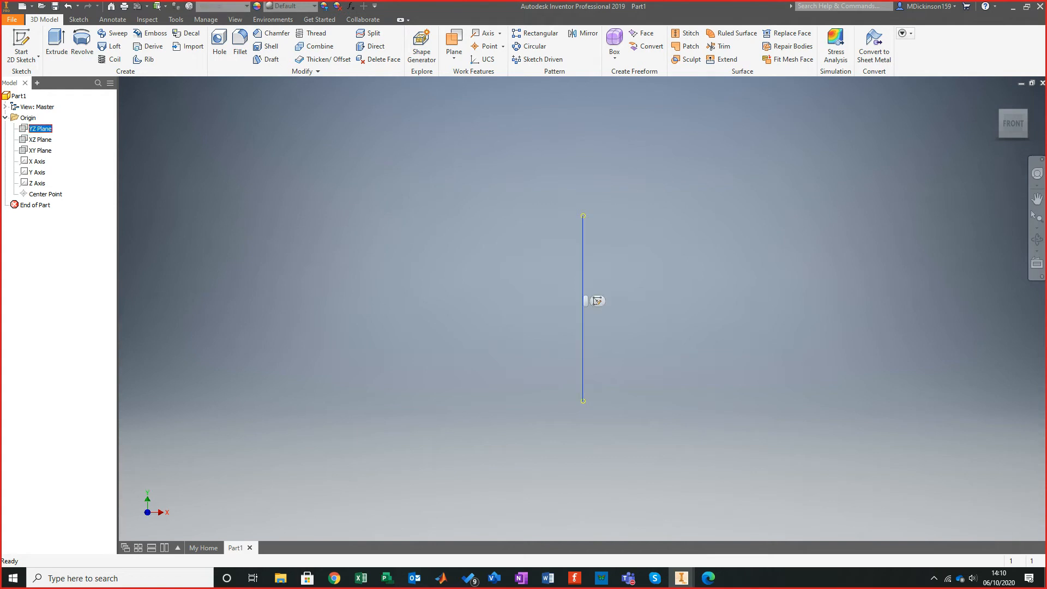
middle_click_drag(583, 309, 507, 325, "shift")
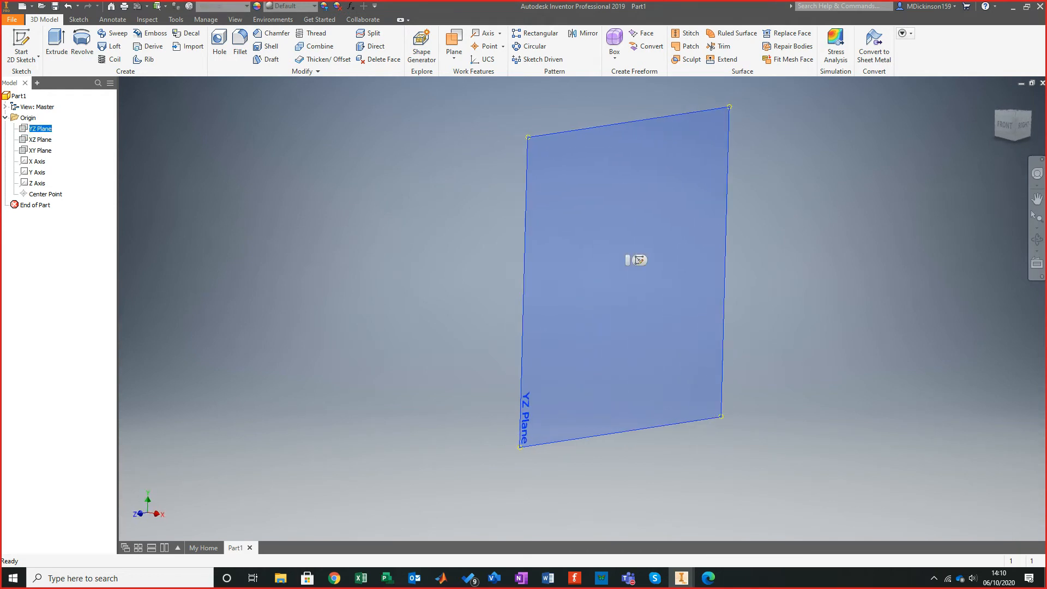
left_click(21, 47)
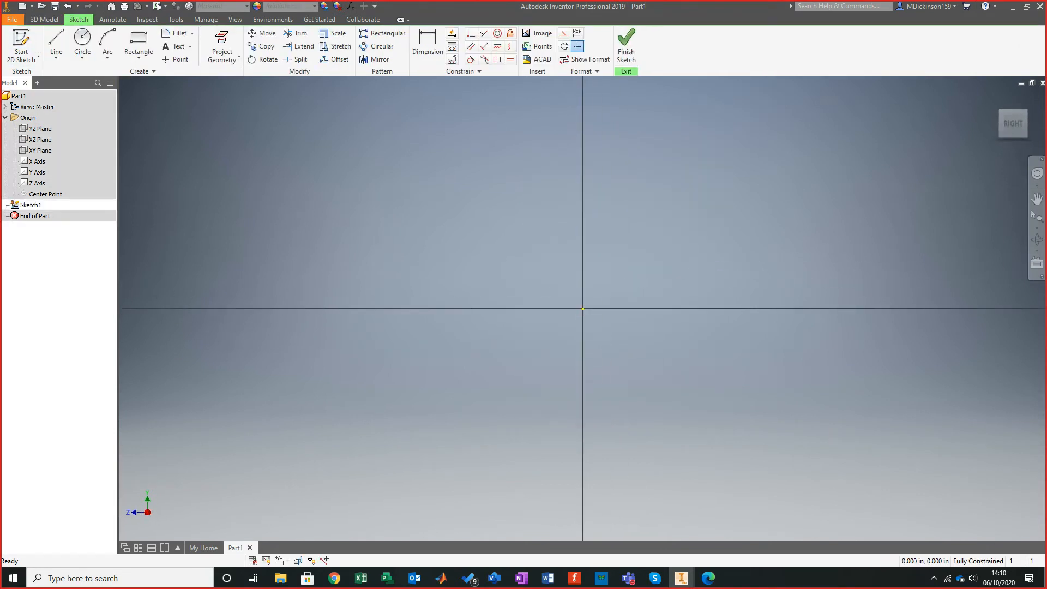
Check the PDF's reference sketch and draw a vertical line about 0.6 in long, crossing the horizontal axis to the right of the origin.
key("alt+Tab")
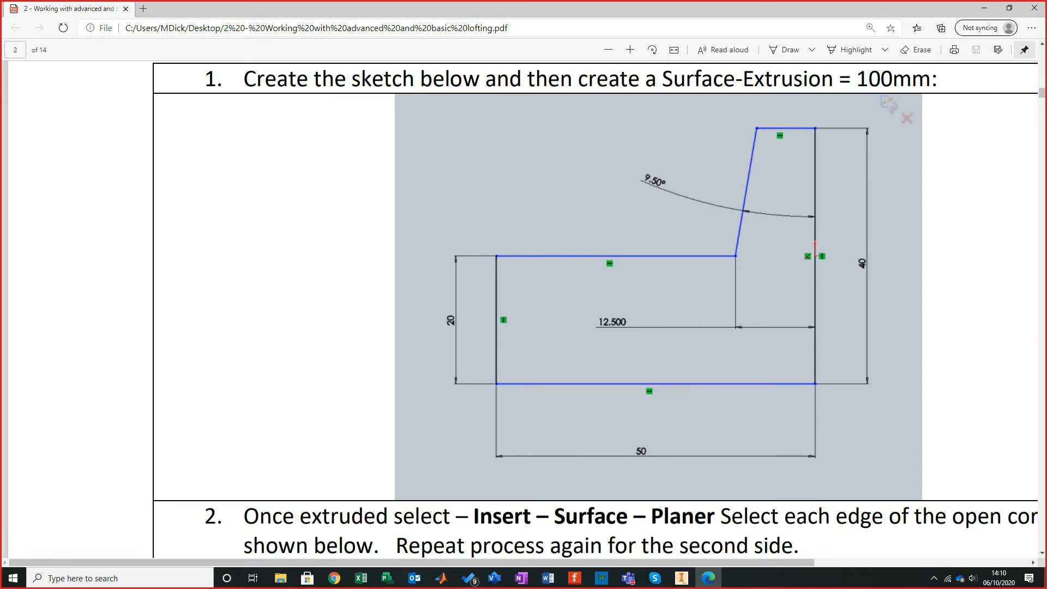
key("alt+Tab")
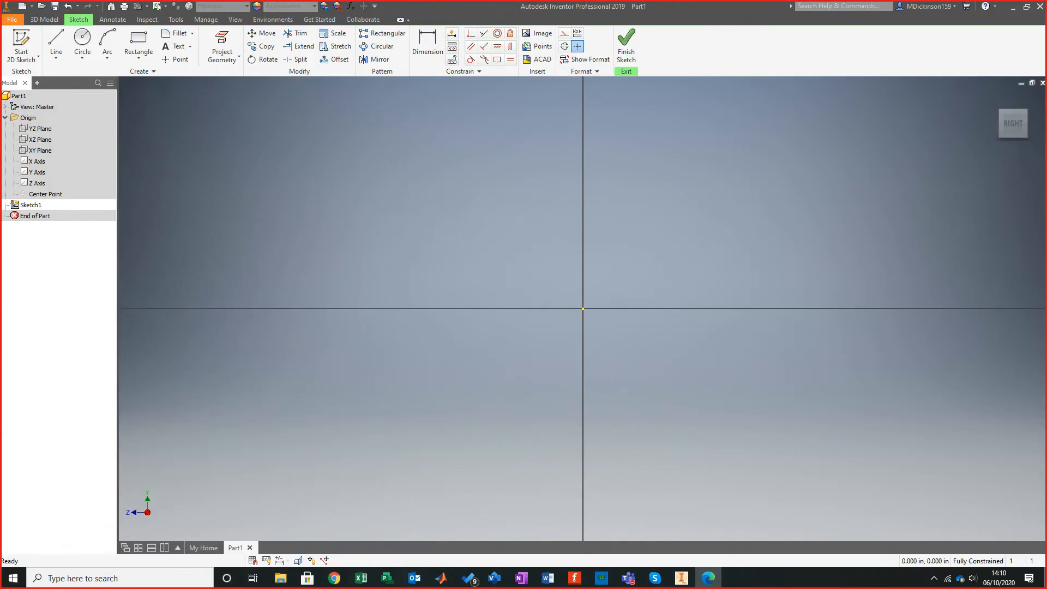
left_click(56, 41)
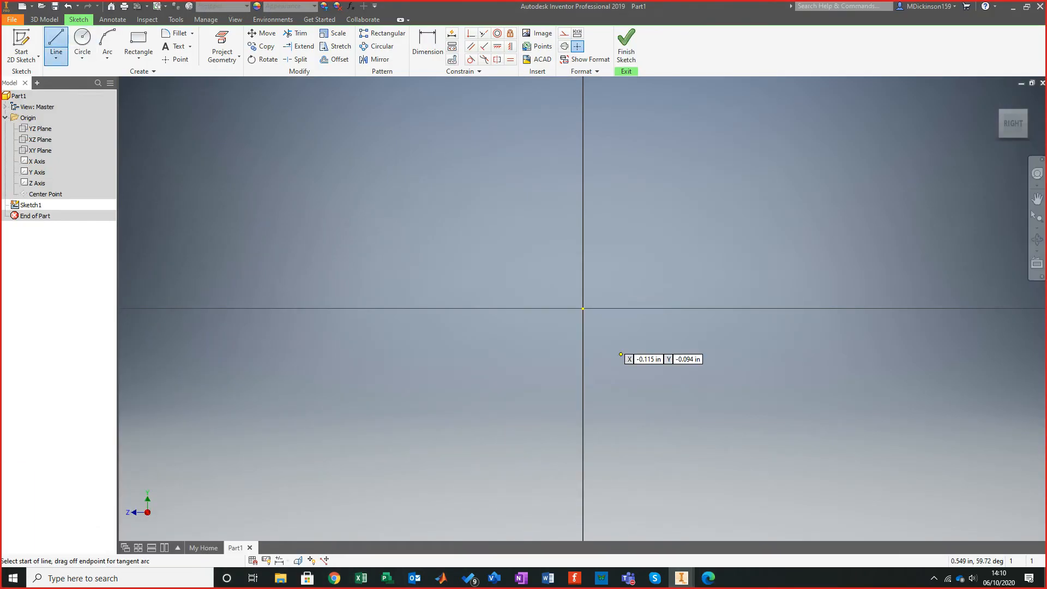
left_click(807, 192)
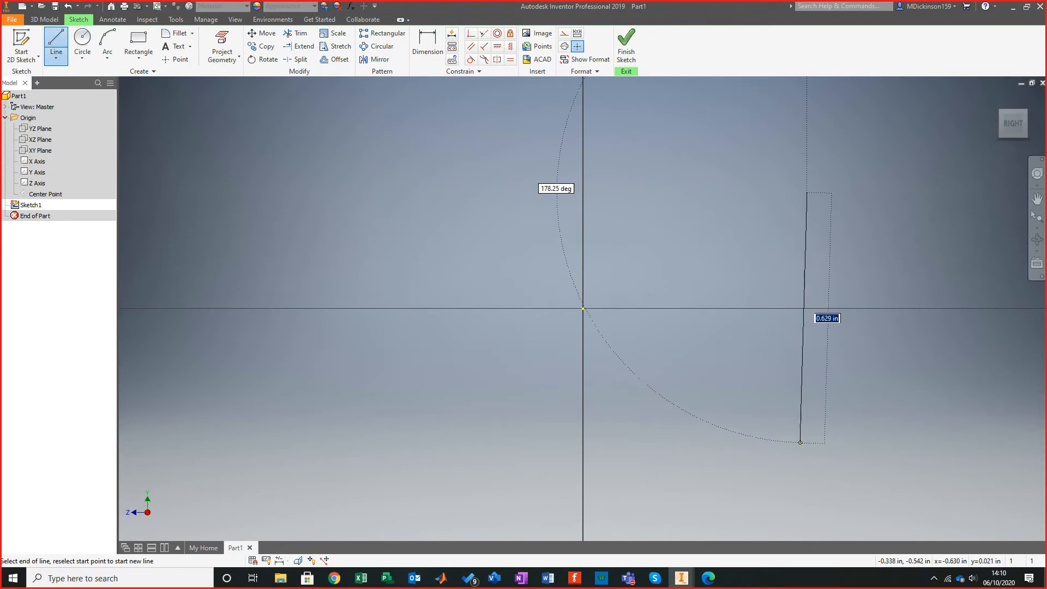
left_click(808, 439)
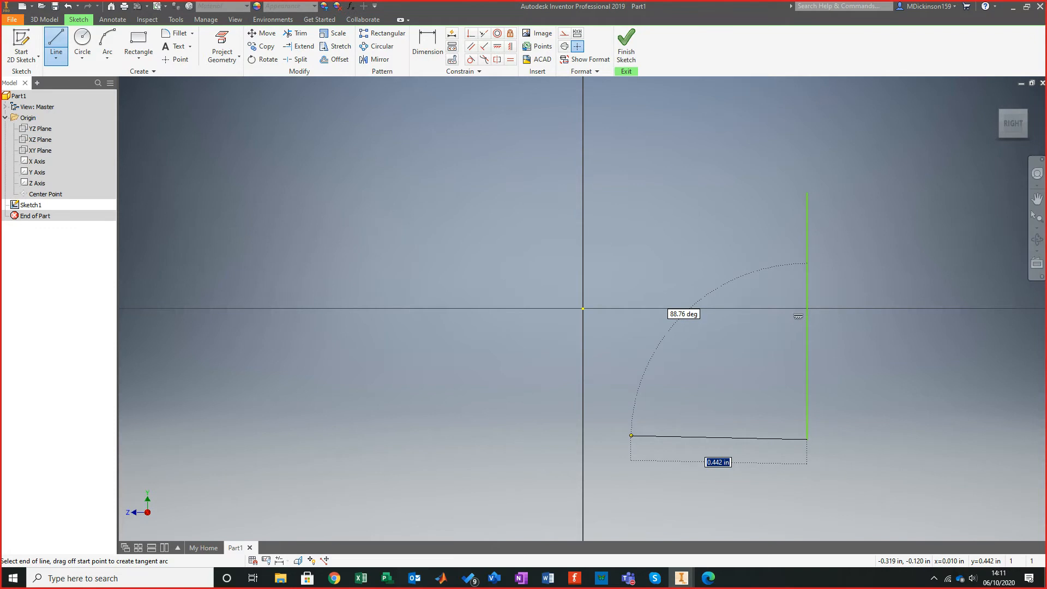
key("Escape")
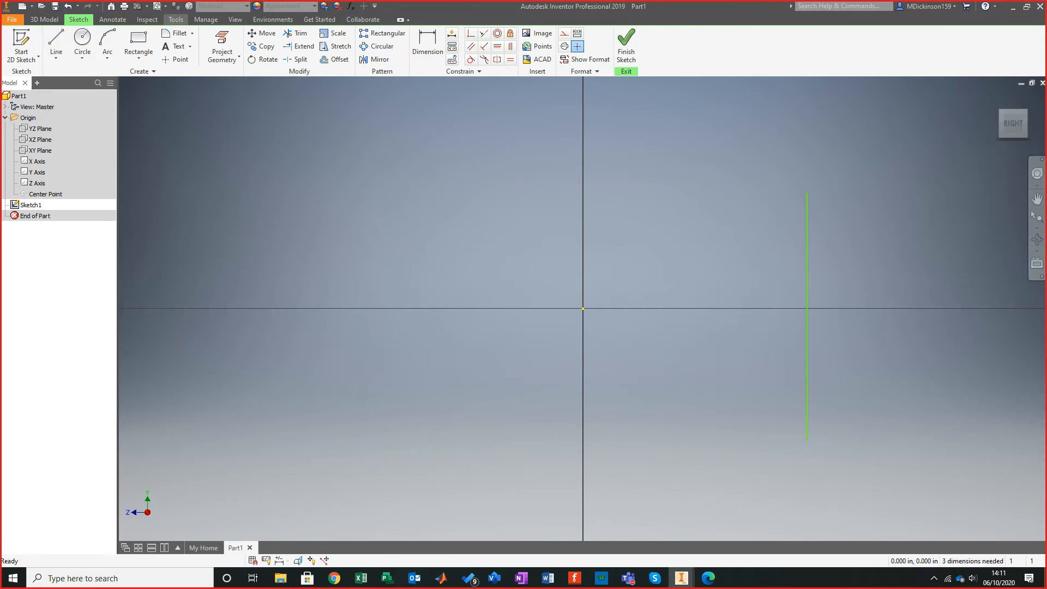
Set the part document's length unit to millimeter and apply the setting.
left_click(176, 19)
left_click(201, 46)
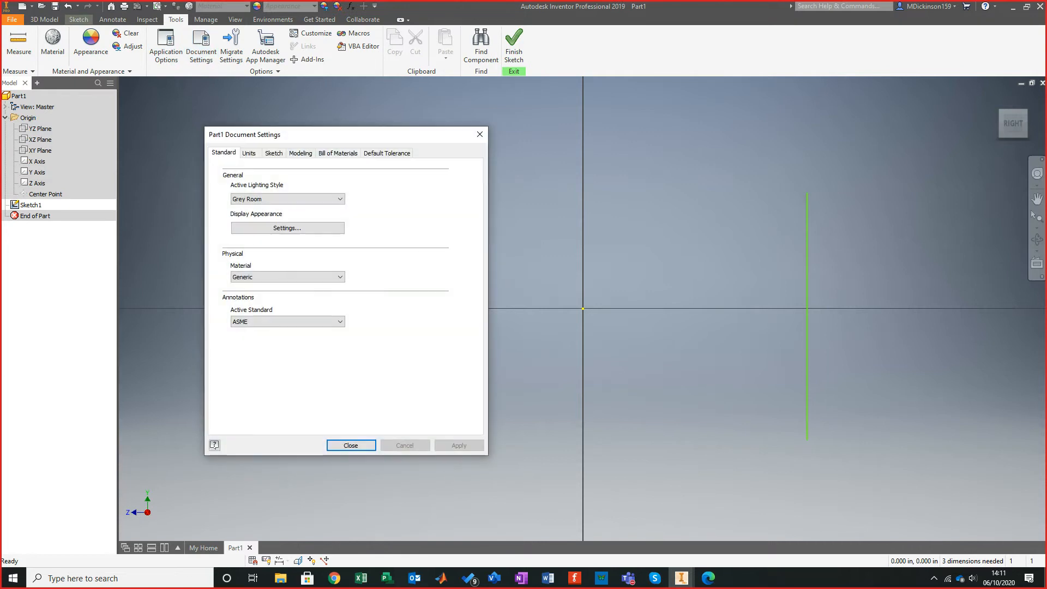
left_click(248, 153)
left_click(255, 191)
left_click(240, 223)
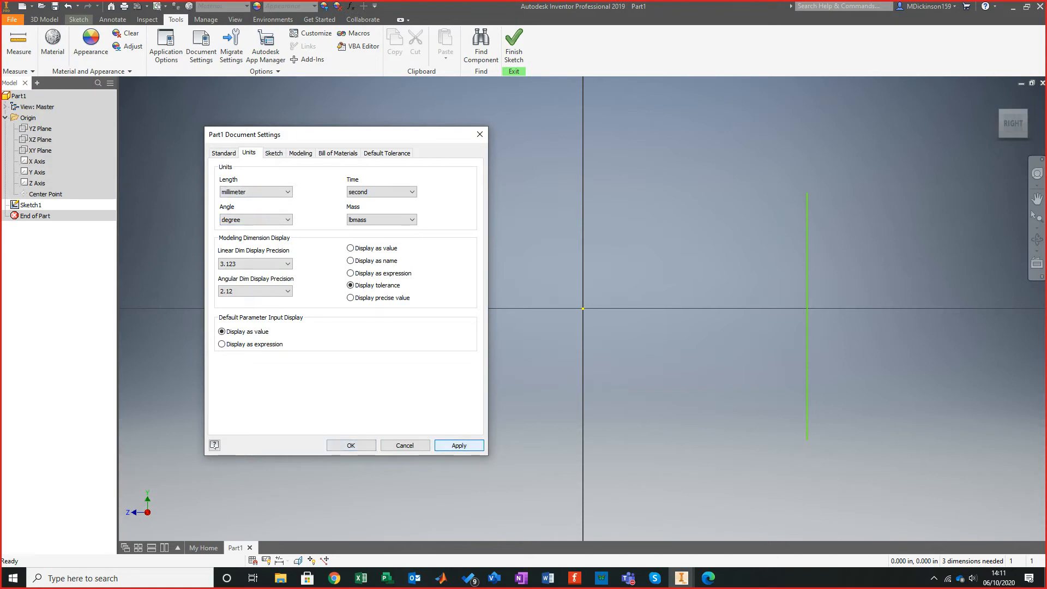
left_click(459, 445)
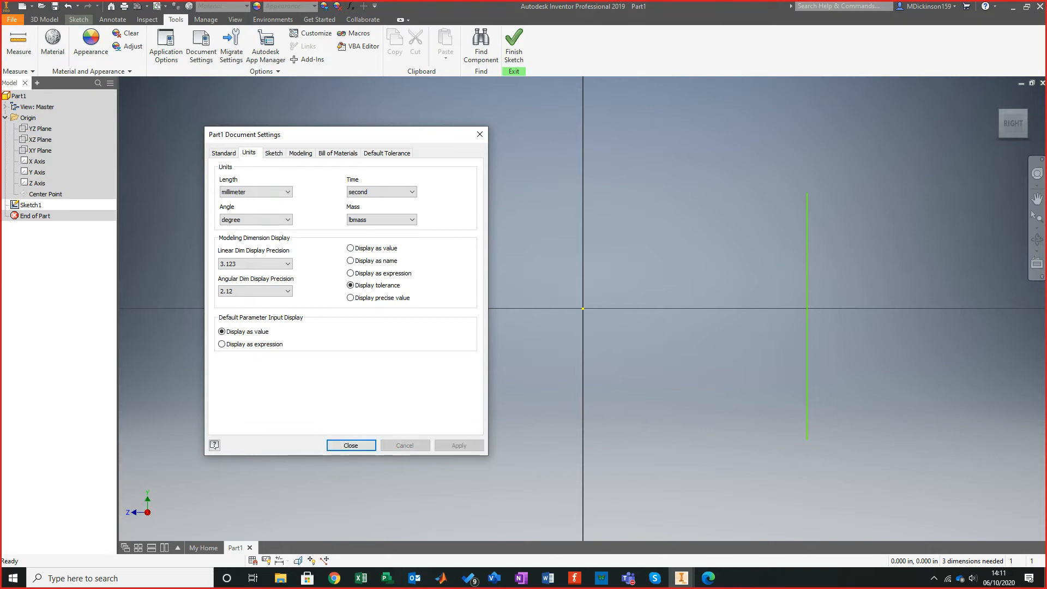
left_click(351, 445)
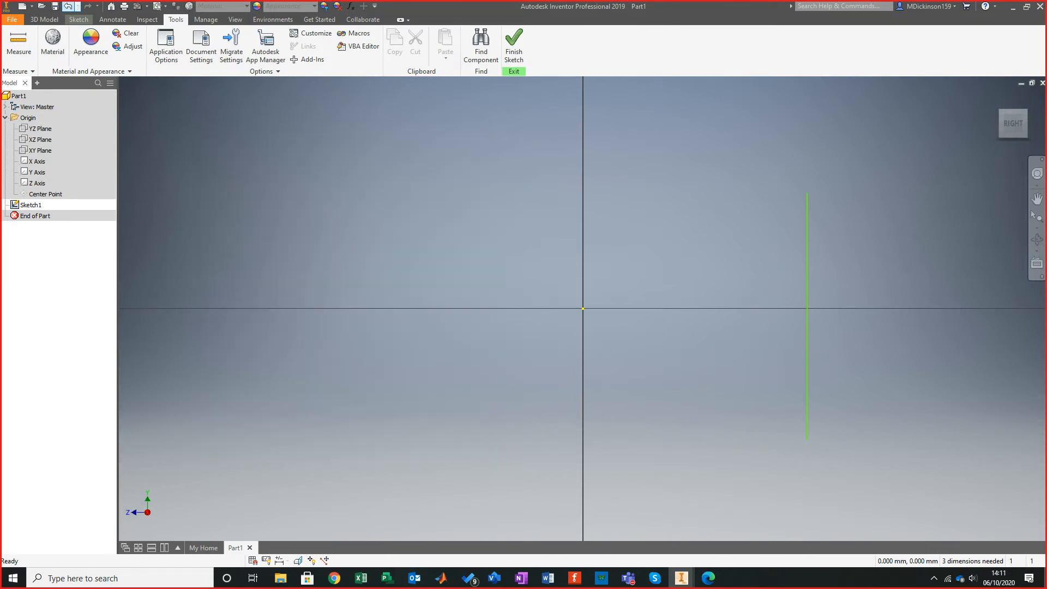
Close the stepped profile from the vertical line's lower end with a base about 22 mm long, left side, ledge, slanted edge and top line.
left_click(79, 19)
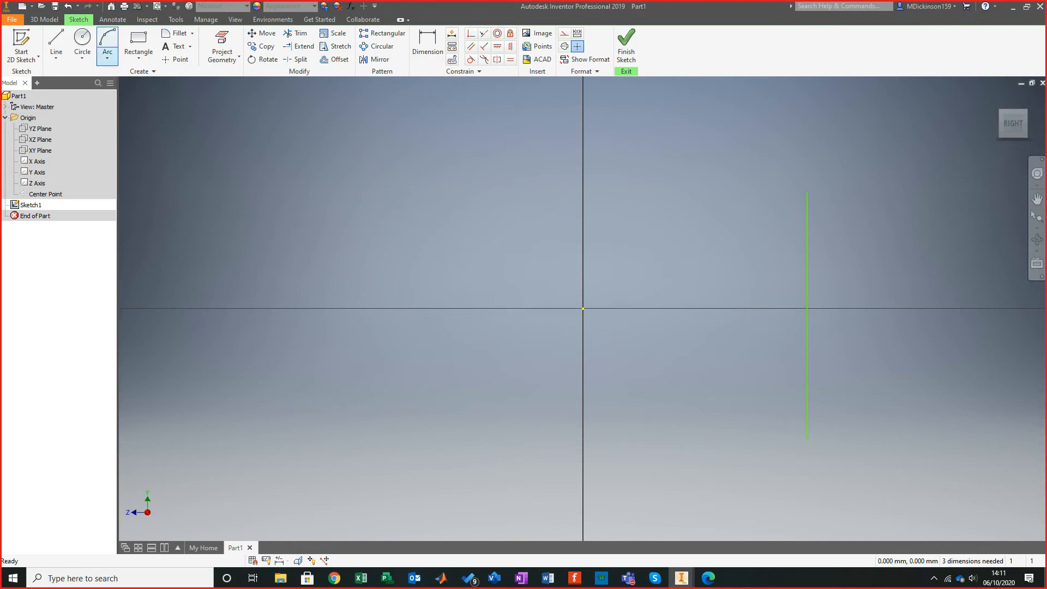
left_click(56, 44)
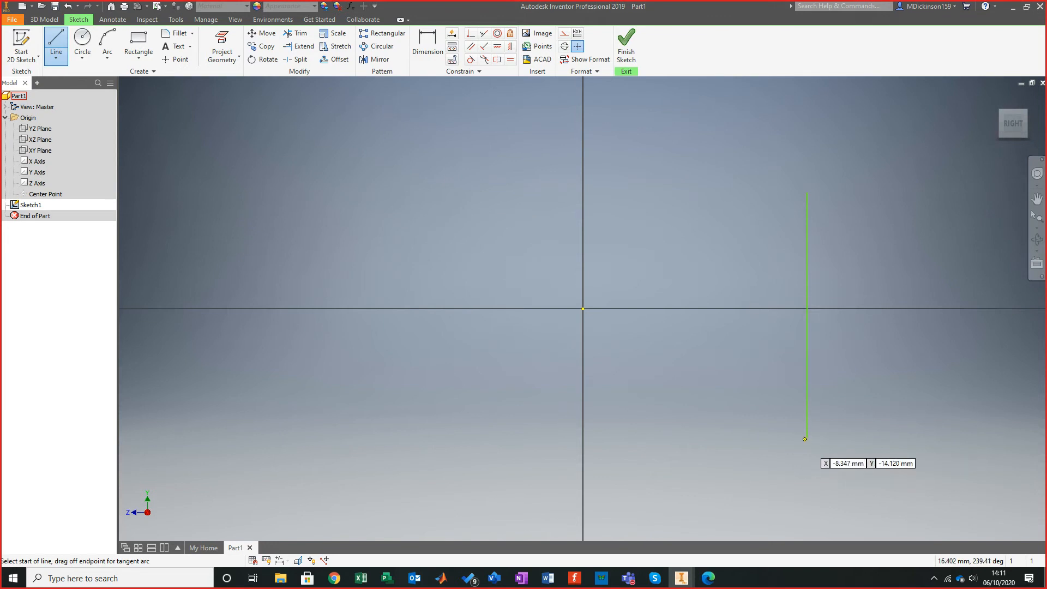
left_click(805, 439)
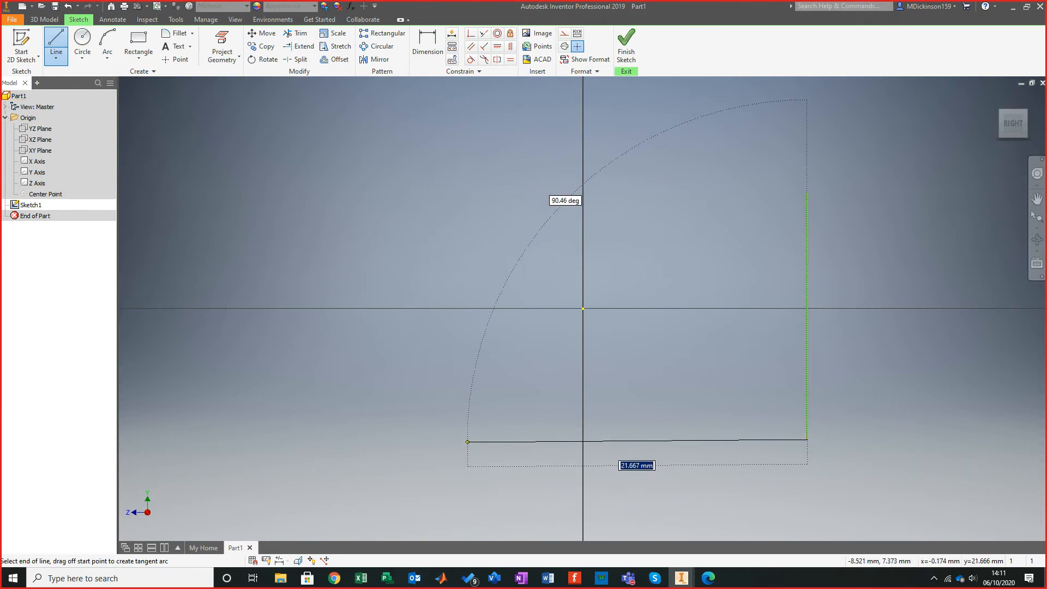
left_click(469, 440)
left_click(469, 287)
left_click(667, 285)
left_click(728, 192)
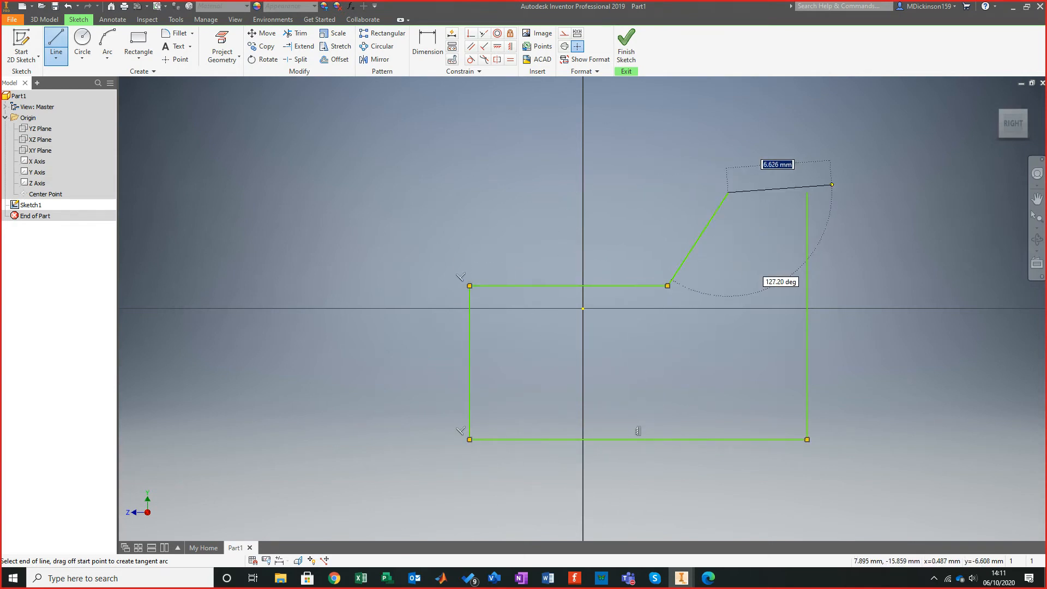
left_click(807, 192)
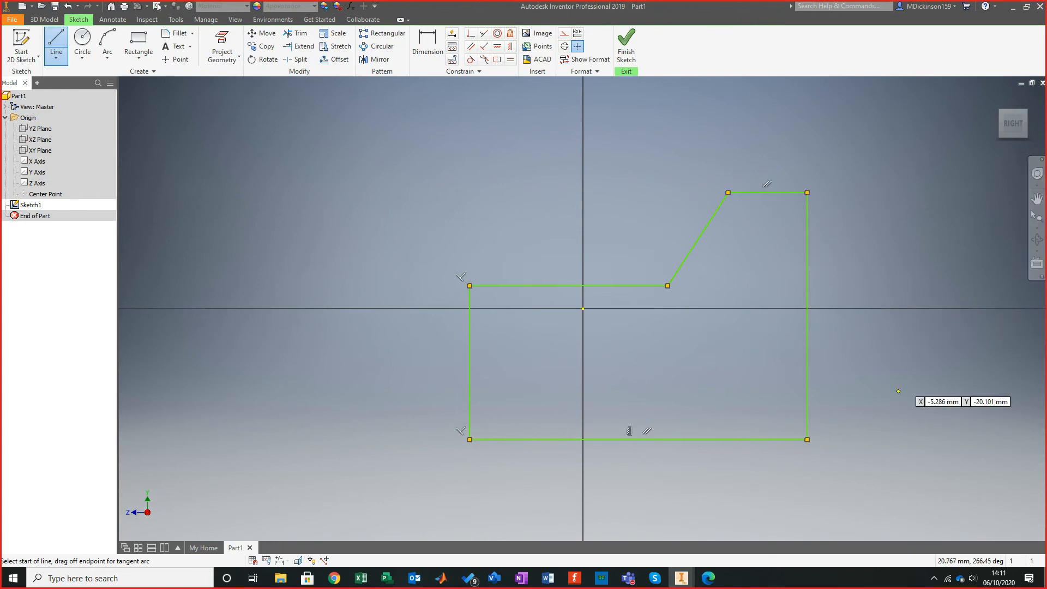
scroll(843, 348, "up", 3)
scroll(744, 347, "down", 6)
scroll(706, 362, "up", 5)
key("Escape")
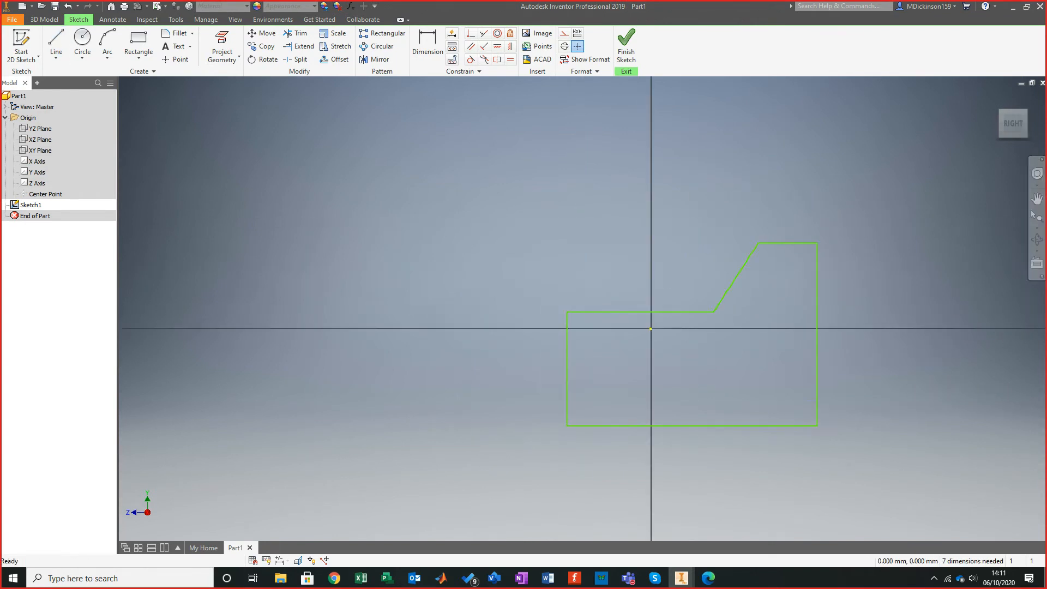
Check the PDF's reference sketch and constrain the profile's right vertical line coincident with the sketch origin.
key("alt+Tab")
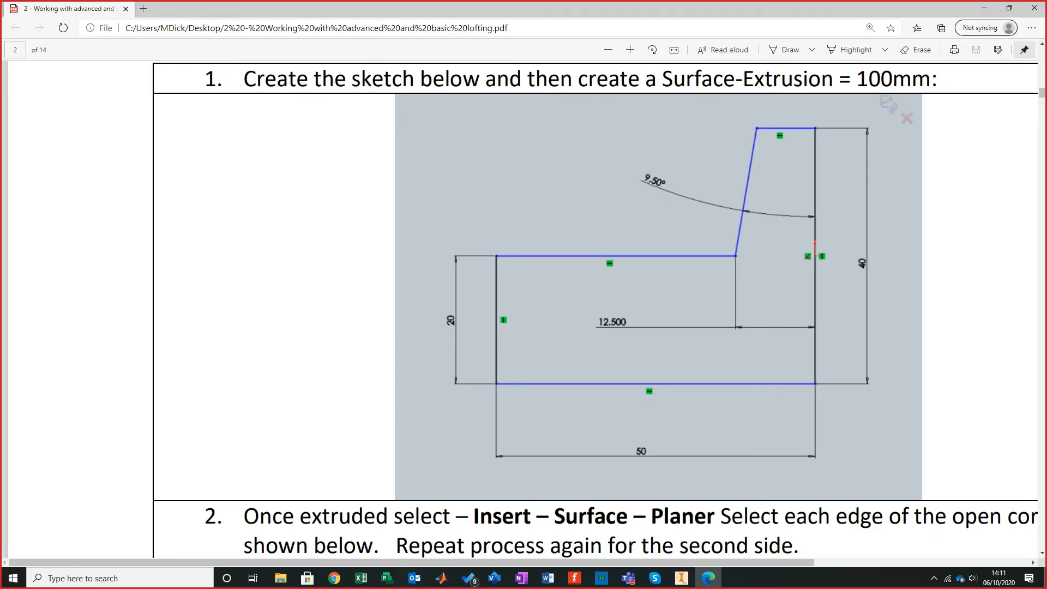
key("alt+Tab")
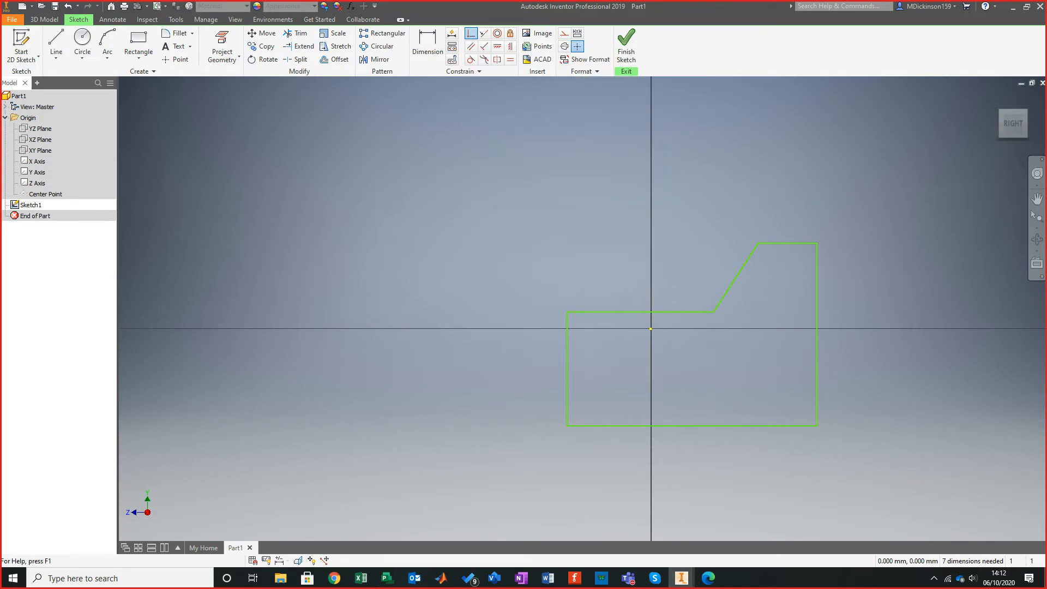
left_click(471, 33)
left_click(817, 334)
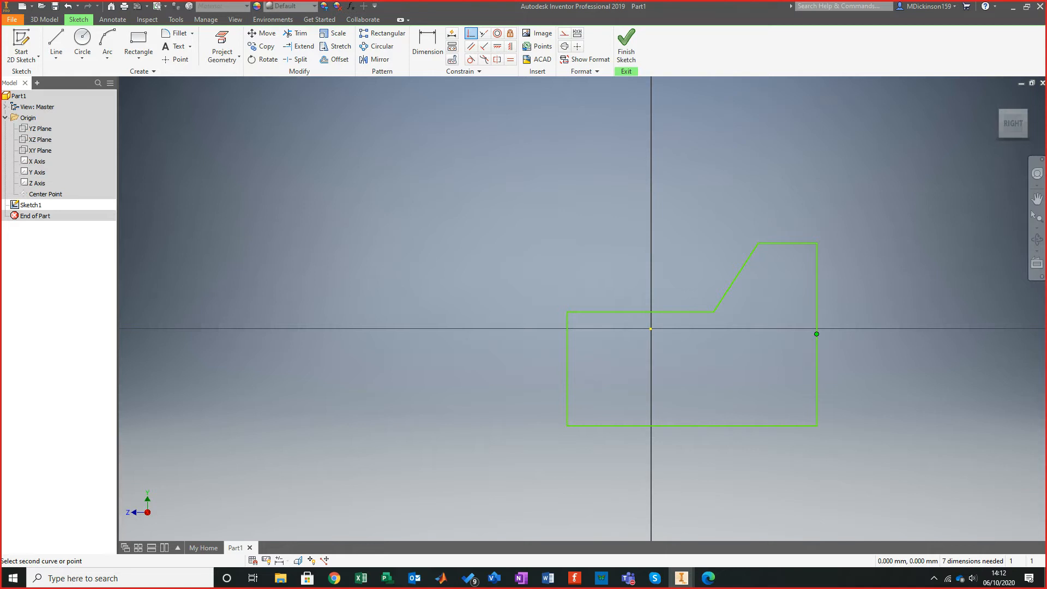
left_click(652, 329)
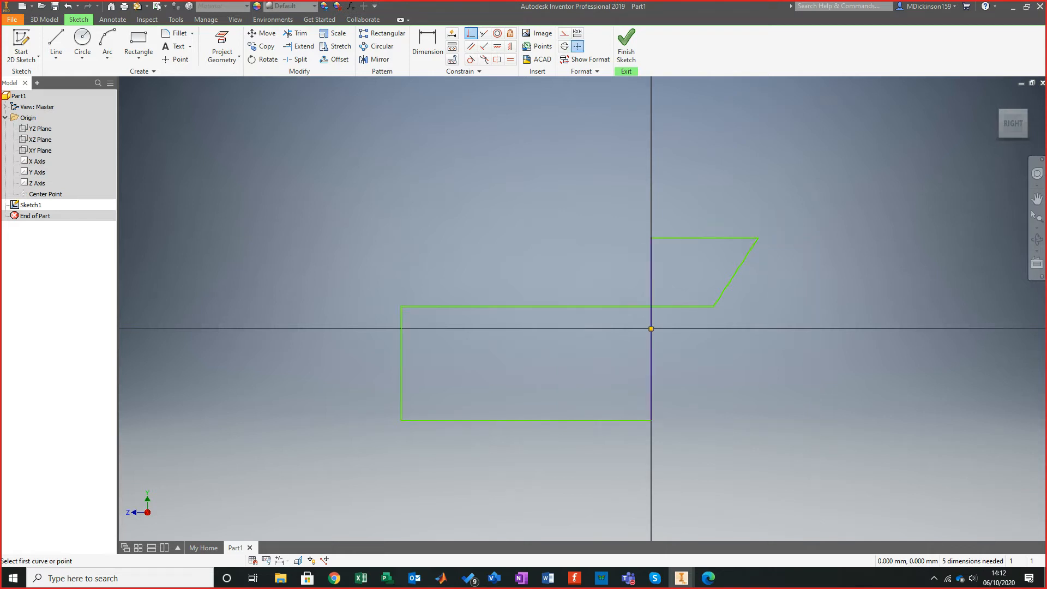
key("Escape")
Move the slanted edge to the left of the vertical axis so the upper part lies on the base's side.
left_click(736, 272)
left_click_drag(736, 272, 507, 272)
key("Escape")
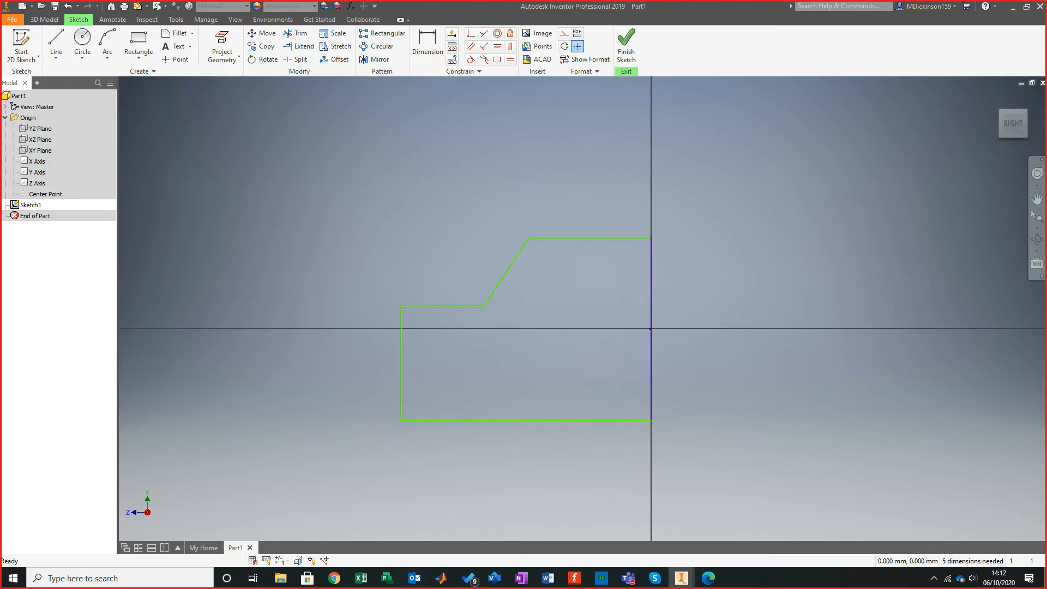
Check the reference dimensions in the PDF and dimension the profile's bottom edge to 50 mm.
key("alt+Tab")
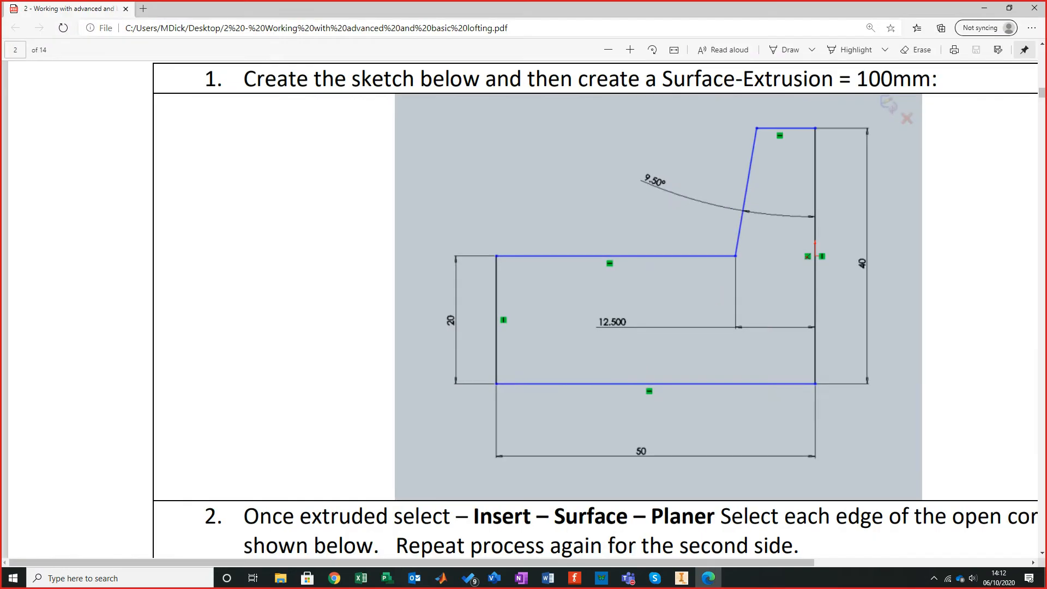
key("alt+Tab")
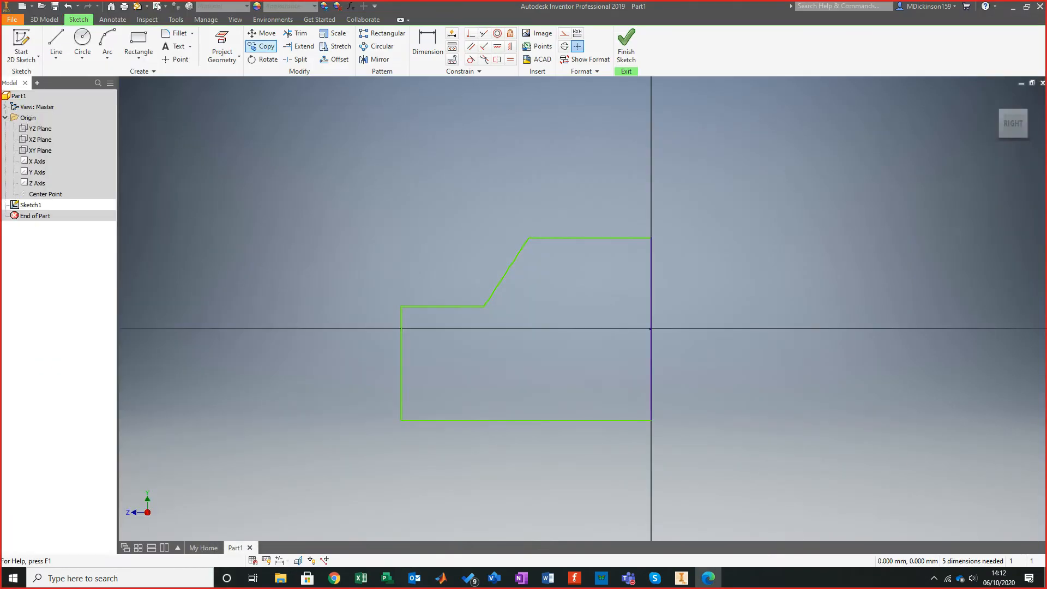
left_click(428, 46)
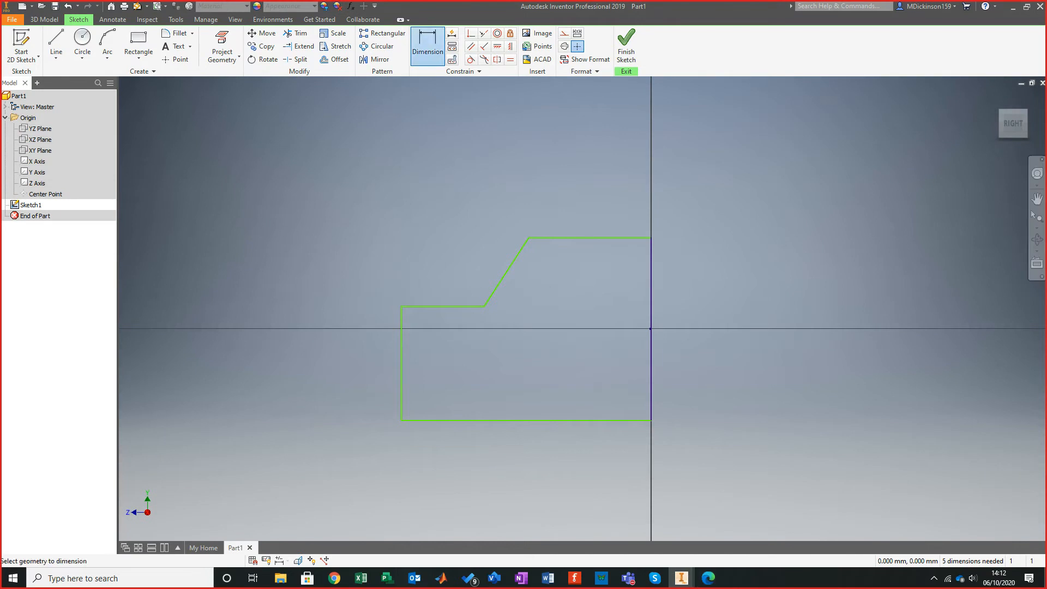
left_click(513, 420)
left_click(513, 452)
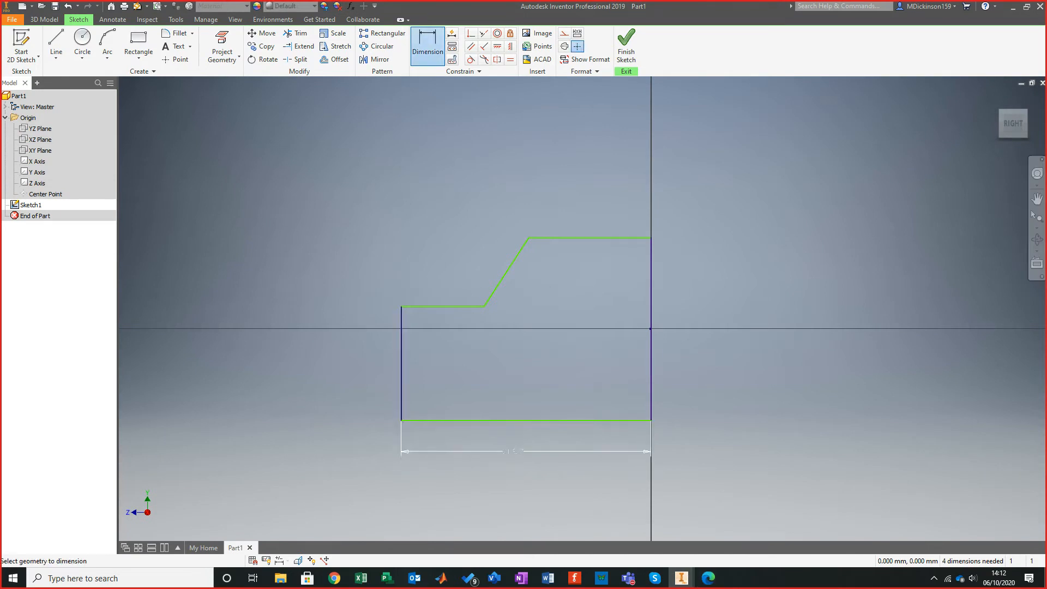
left_click(513, 452)
type("50")
key("Return")
Dimension the profile's right vertical line to 40 mm.
scroll(459, 439, "down", 6)
scroll(455, 485, "up", 3)
left_click(539, 356)
left_click(587, 355)
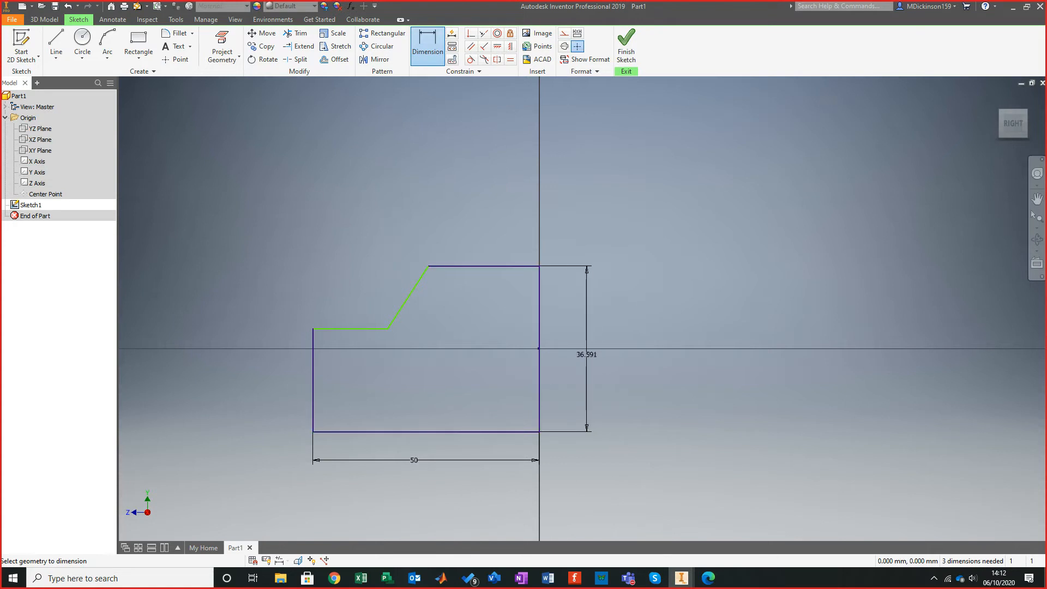
type("40")
key("Return")
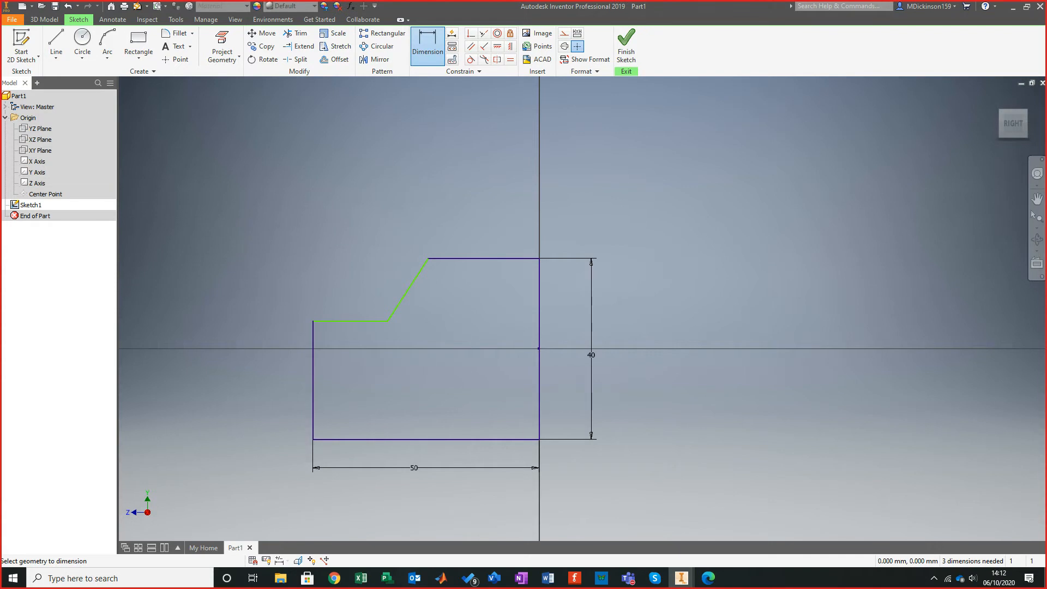
Dimension the profile's left vertical edge to 20 mm.
left_click(313, 369)
left_click(275, 369)
type("20")
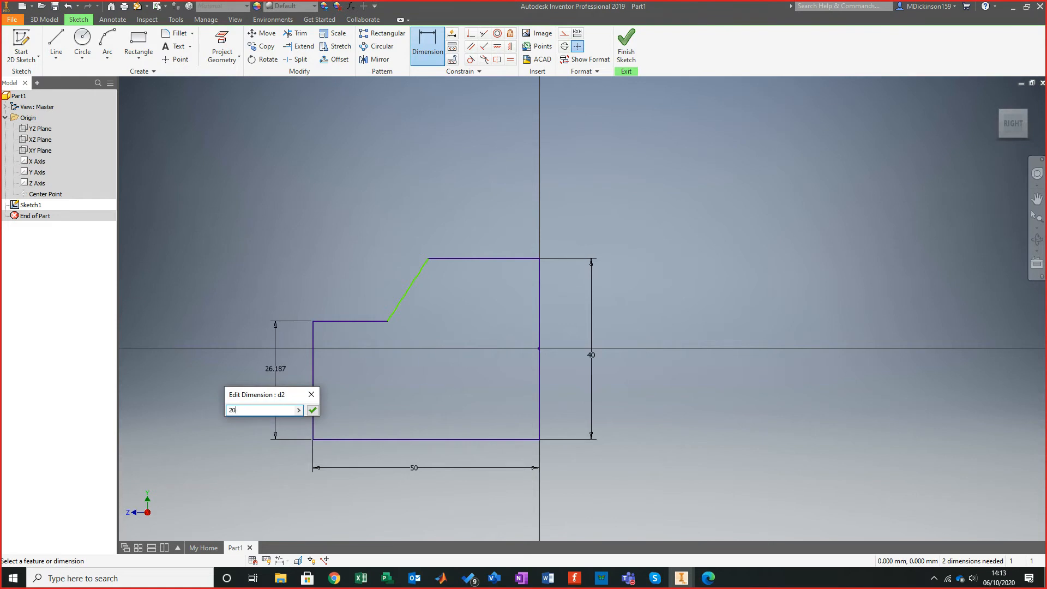
key("Return")
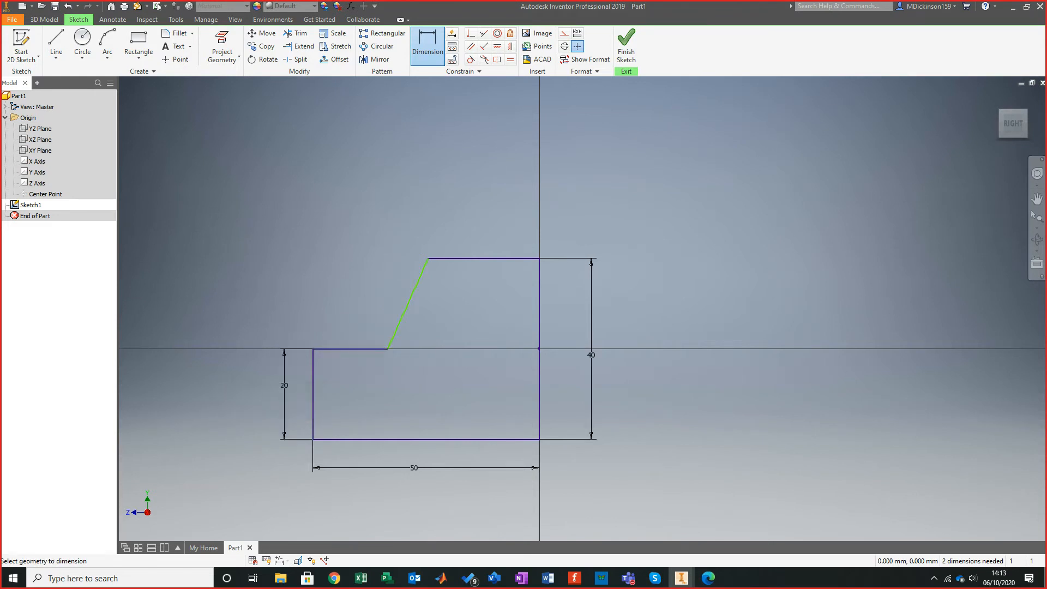
Dimension the horizontal distance from the slanted edge's lower end to the right vertical line as 12.5 mm.
left_click(388, 349)
left_click(540, 354)
left_click(734, 387)
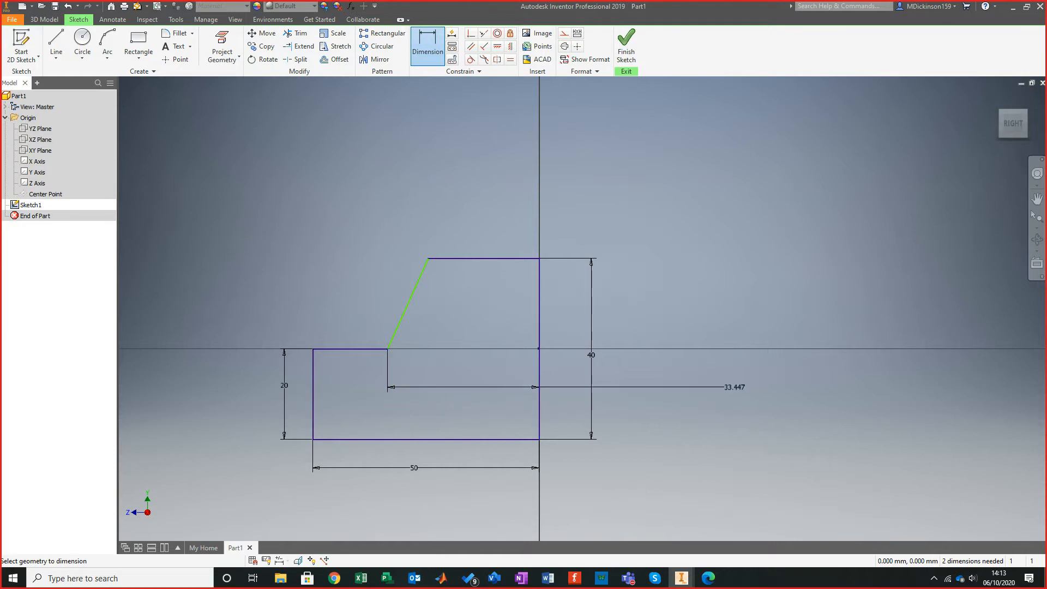
left_click(734, 387)
type("12.5")
key("Return")
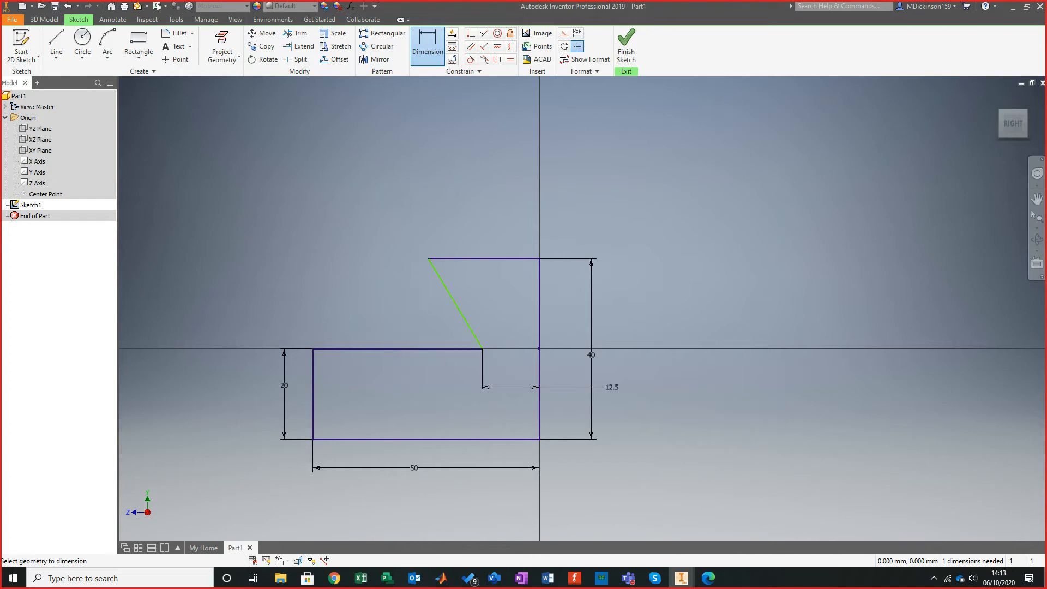
key("Escape")
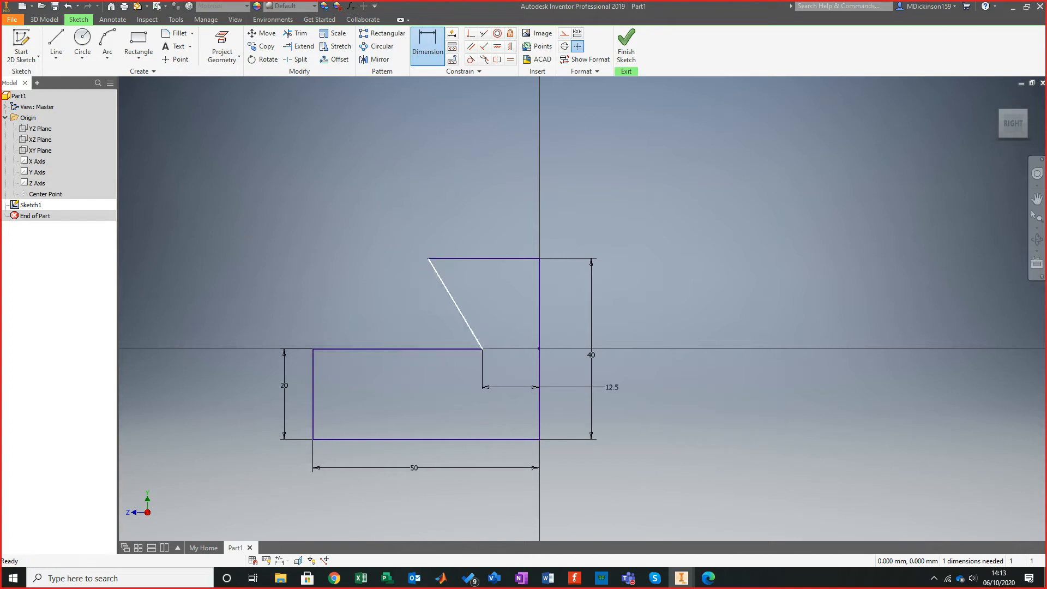
Move the slanted edge's upper end in past its lower end and set its angle to the right vertical line to 9.5°.
left_click_drag(428, 259, 507, 259)
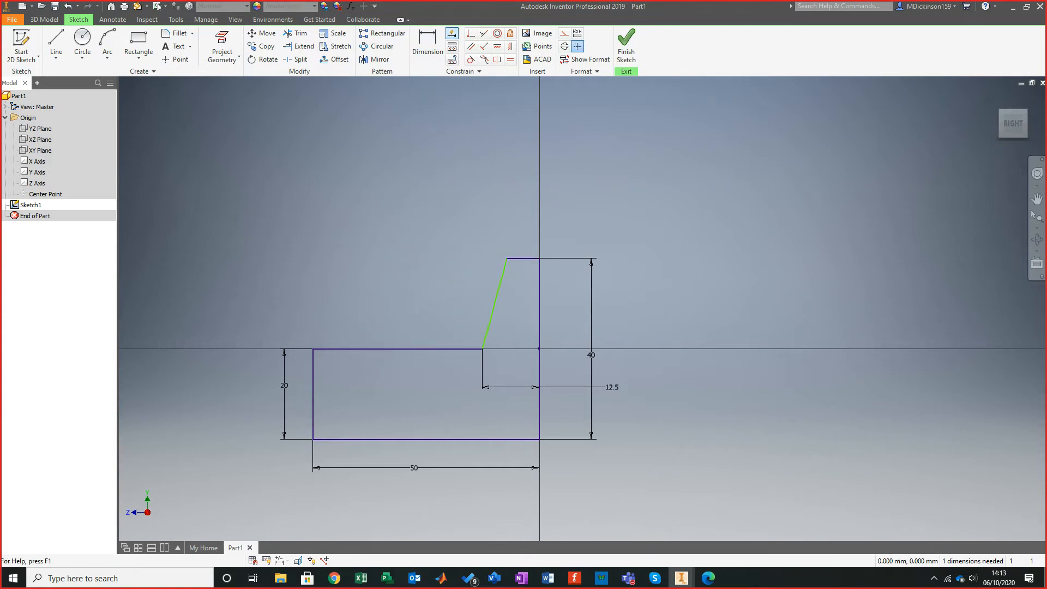
key("d")
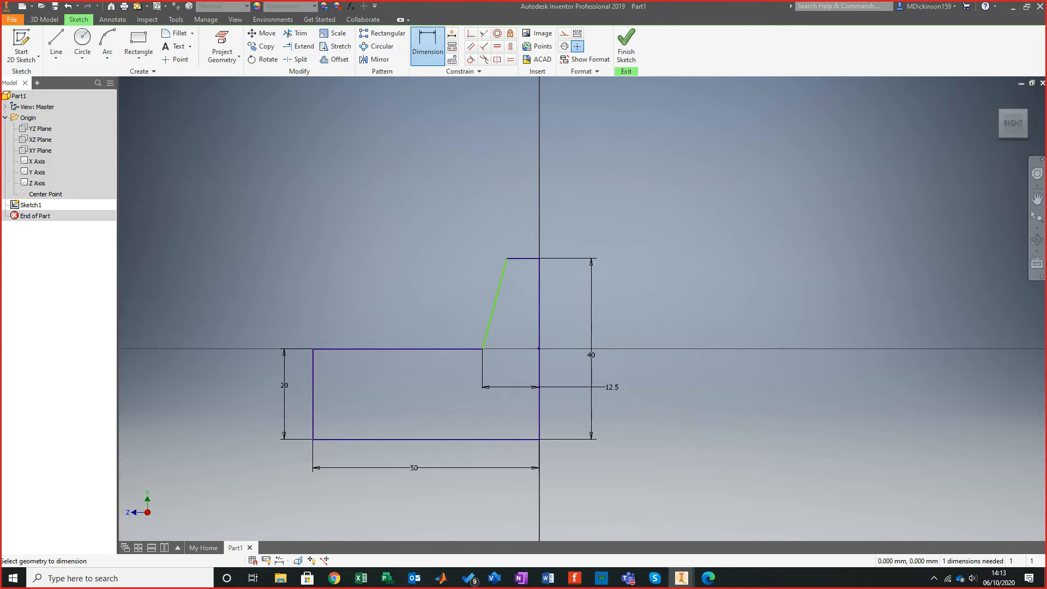
left_click(539, 327)
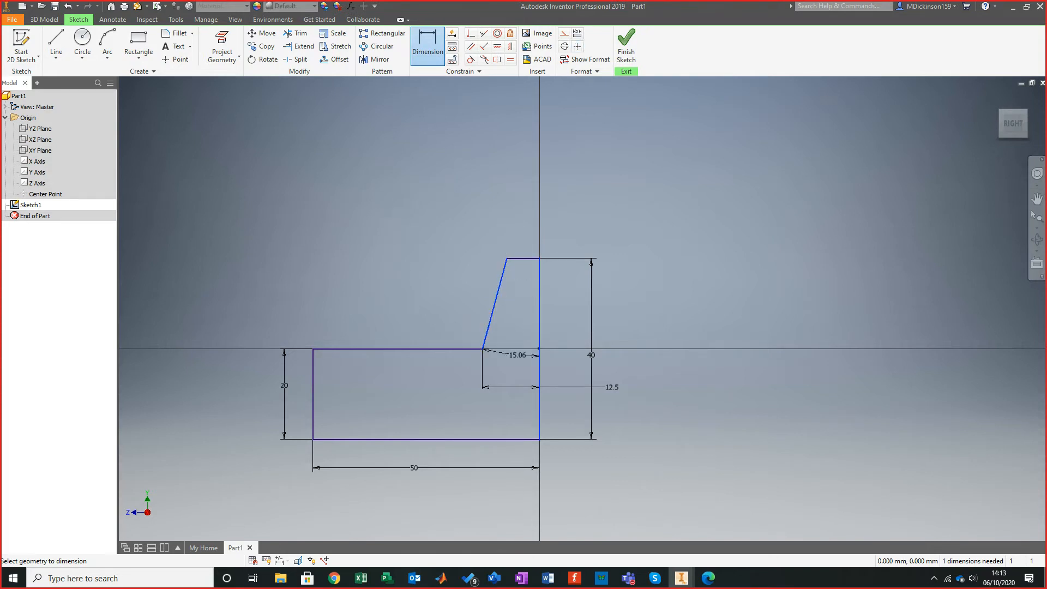
left_click(511, 327)
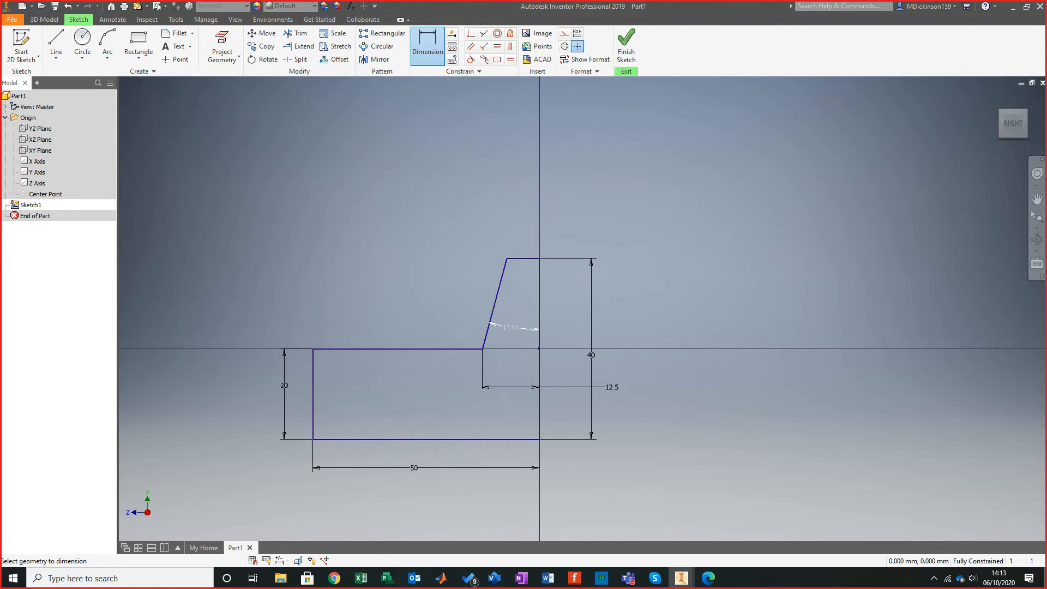
type("9.5")
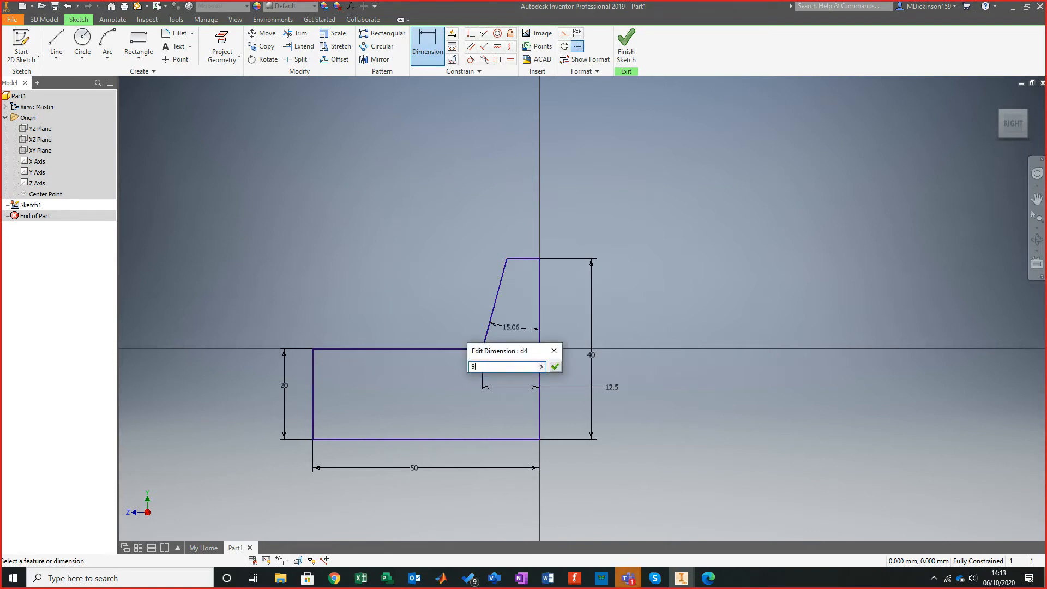
key("Return")
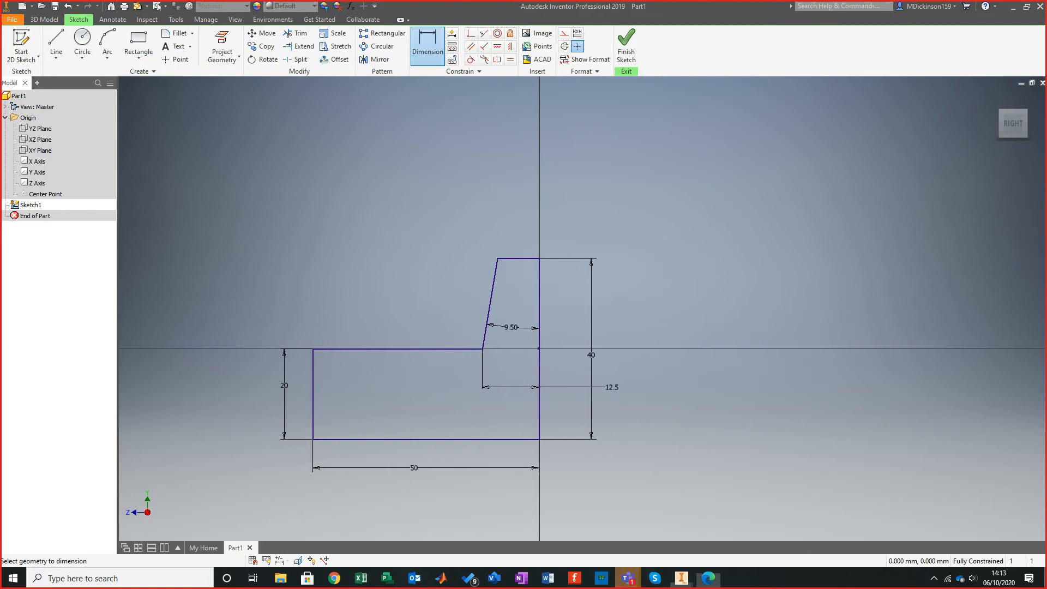
Compare the sketch with the PDF's reference dimensions and read its surface extrusion and planar surface instructions.
left_click(708, 578)
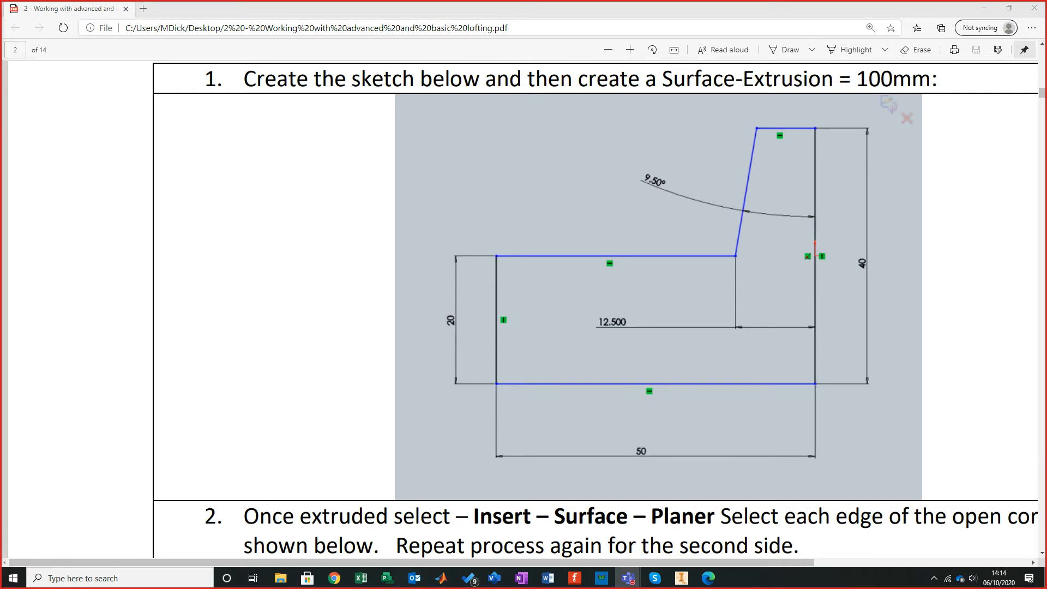
key("alt+Tab")
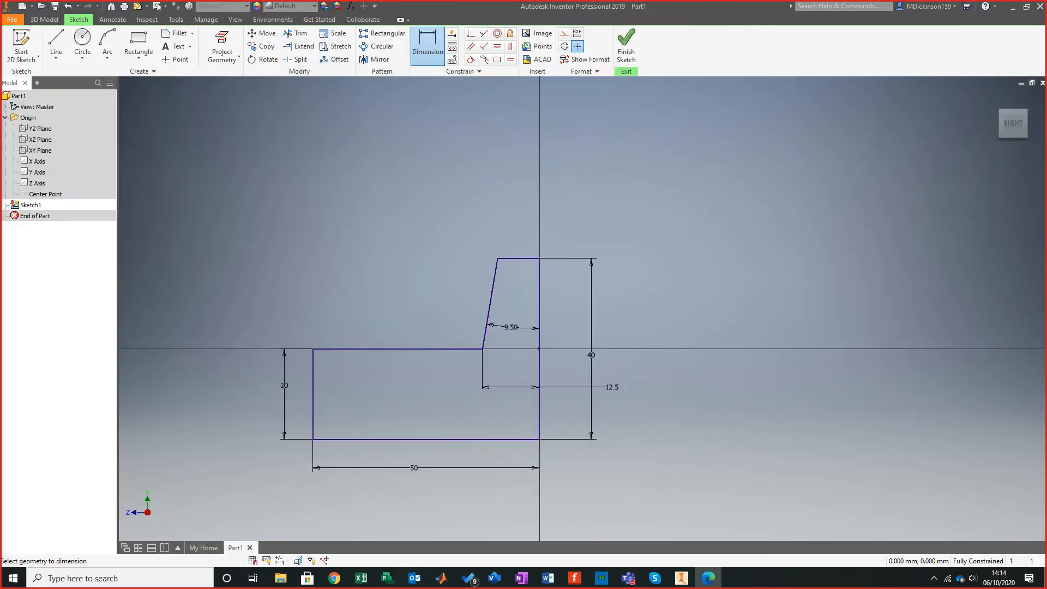
key("alt+Tab")
scroll(524, 305, "down", 4)
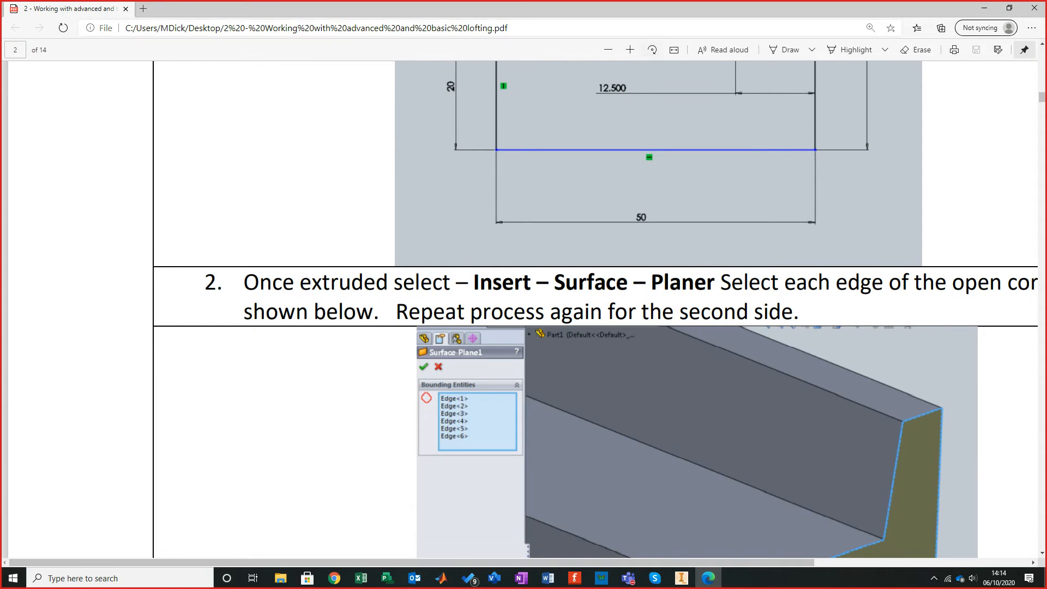
left_click(608, 50)
left_click(608, 50)
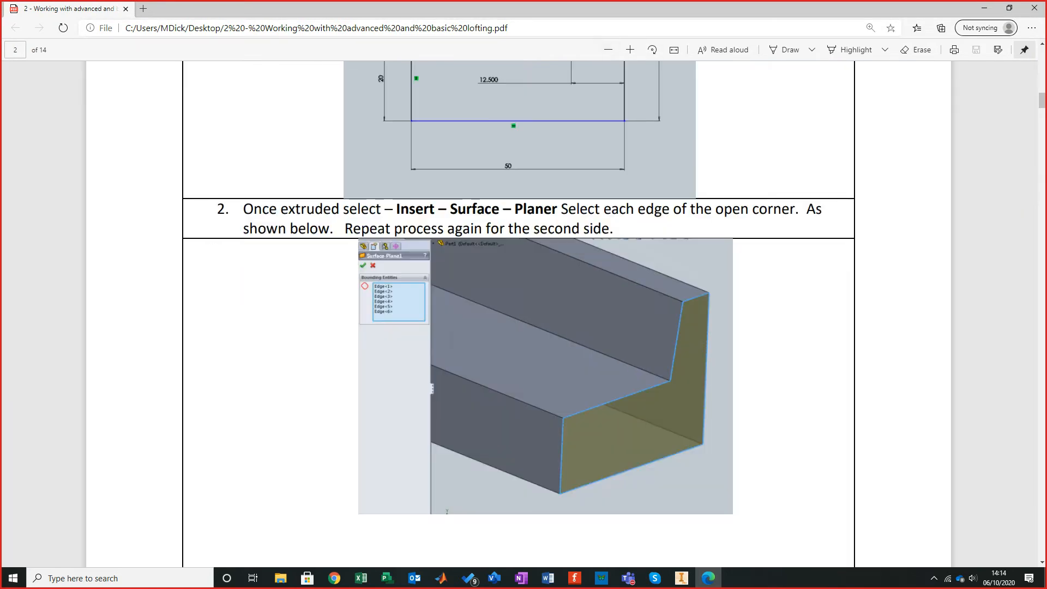
scroll(519, 306, "up", 2)
left_click(630, 50)
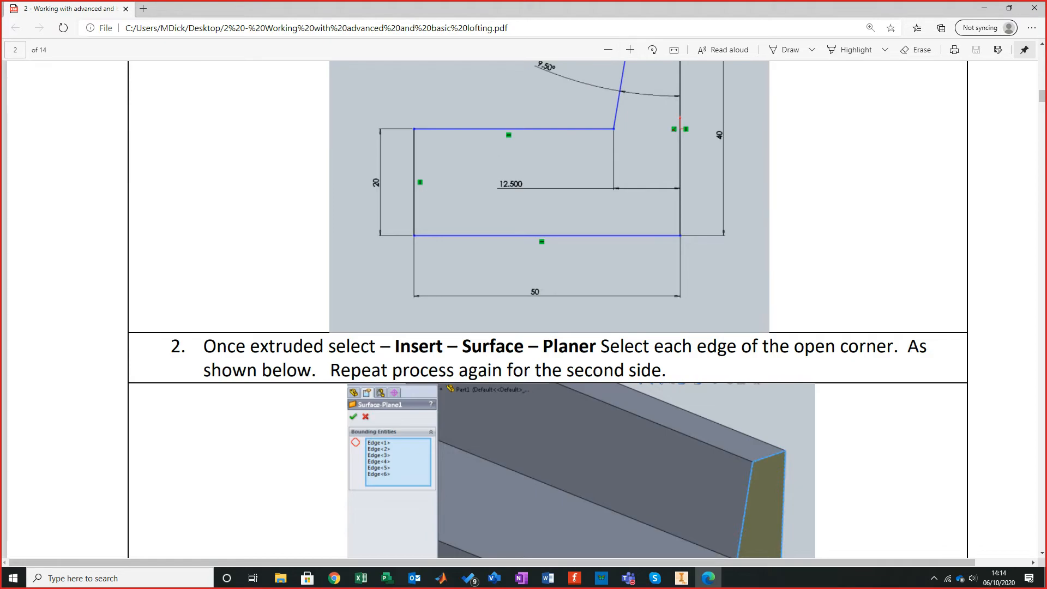
scroll(546, 311, "down", 3)
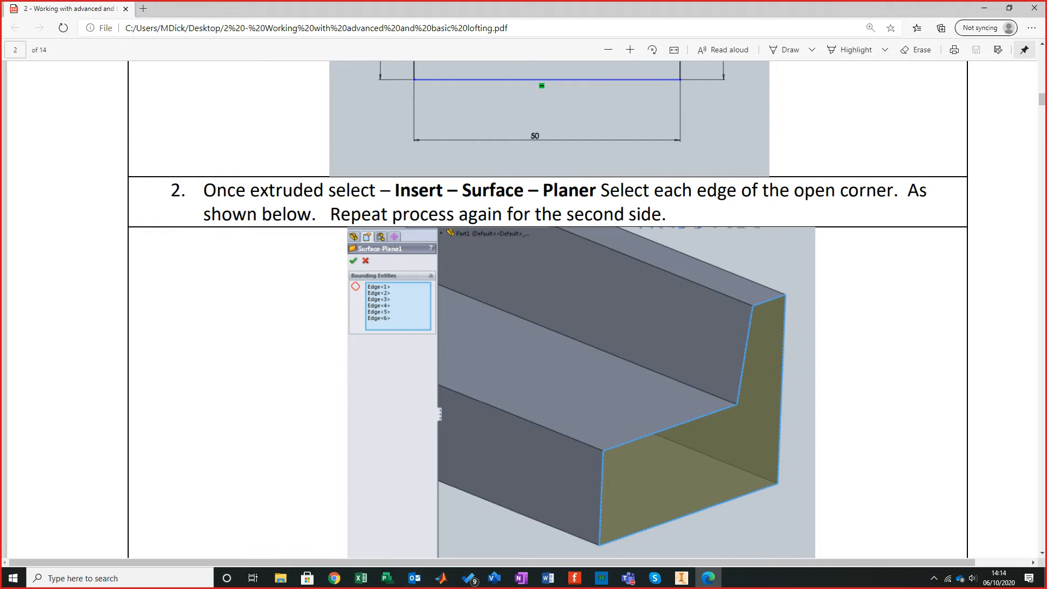
scroll(524, 309, "up", 6)
left_click(985, 9)
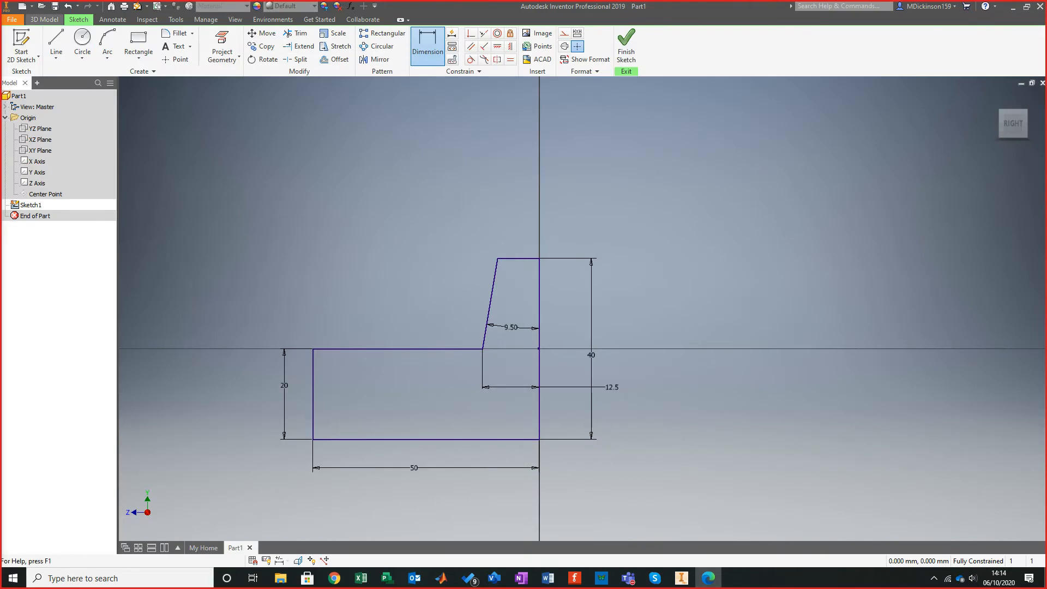
Extrude the stepped profile 100 mm with the output set to surface.
left_click(44, 19)
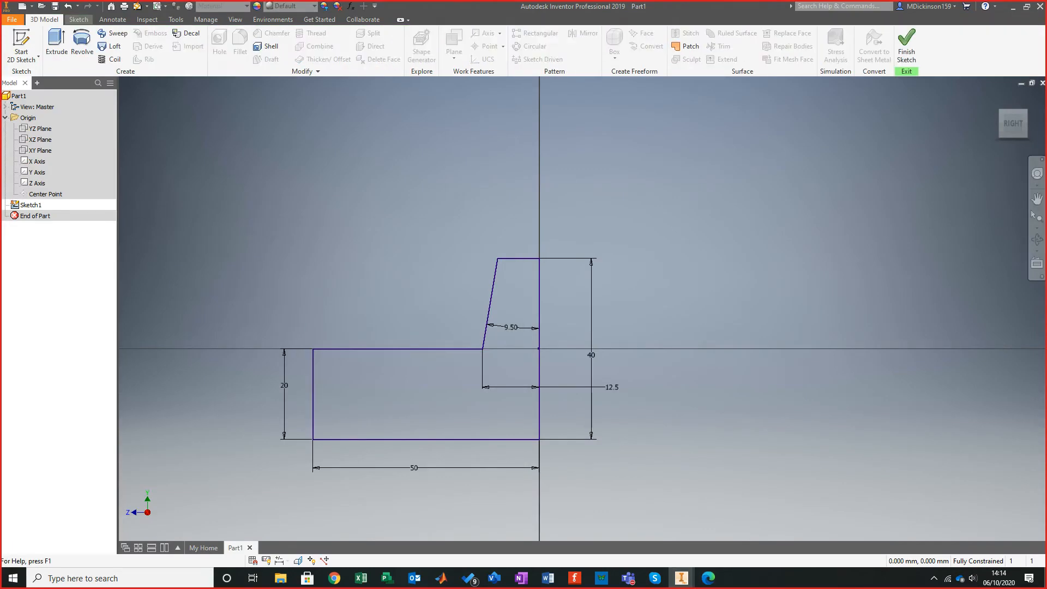
left_click(56, 46)
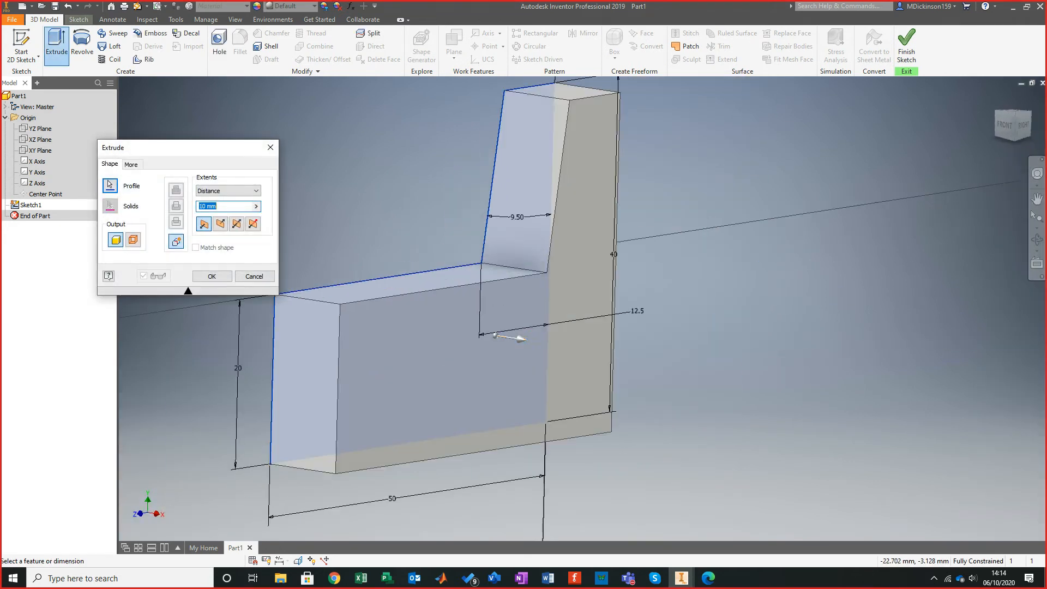
left_click(133, 240)
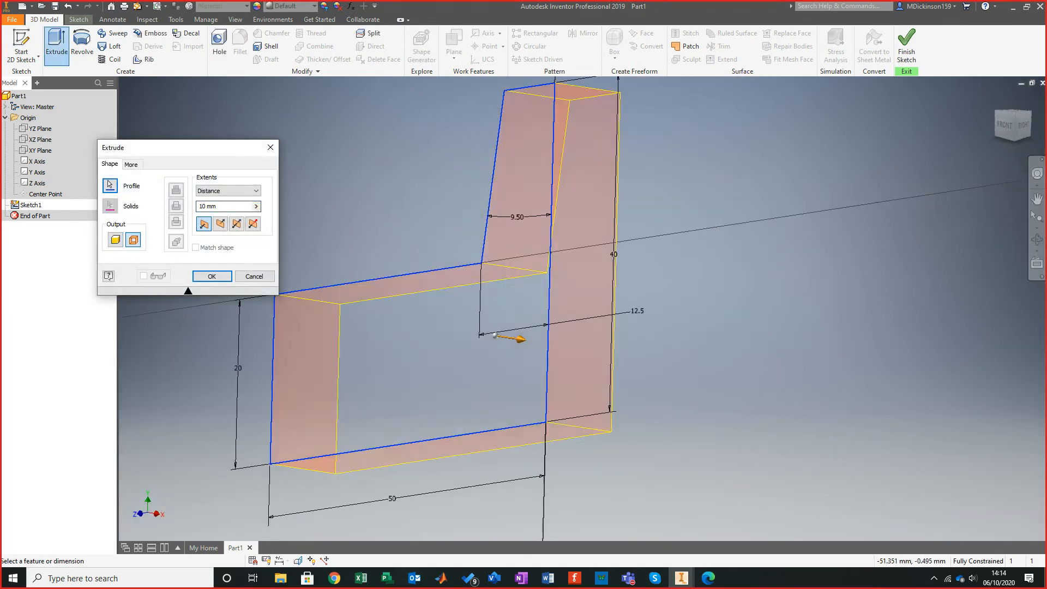
type("100")
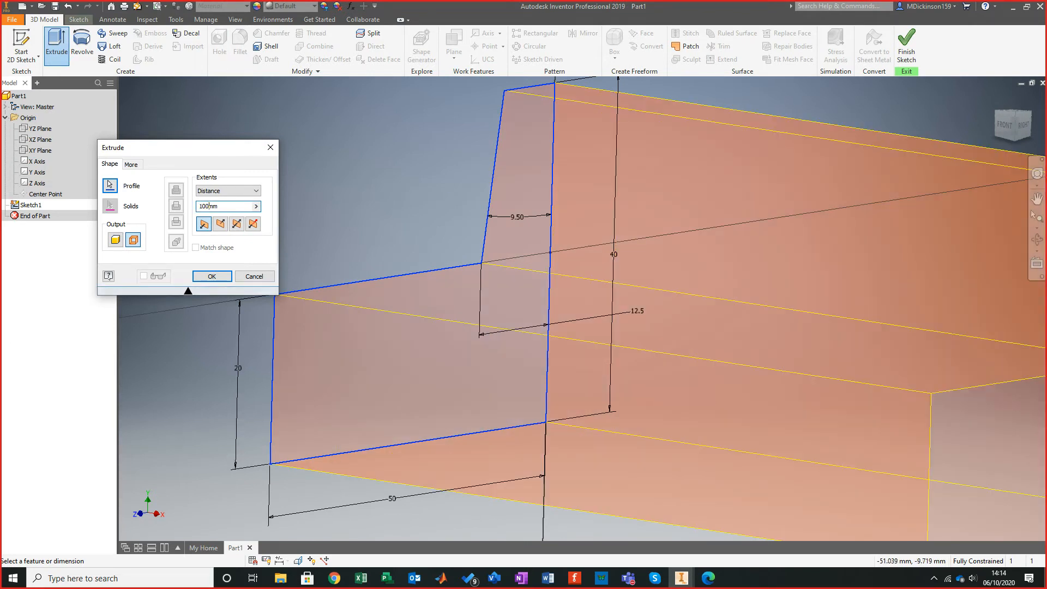
key("Return")
scroll(336, 181, "up", 4)
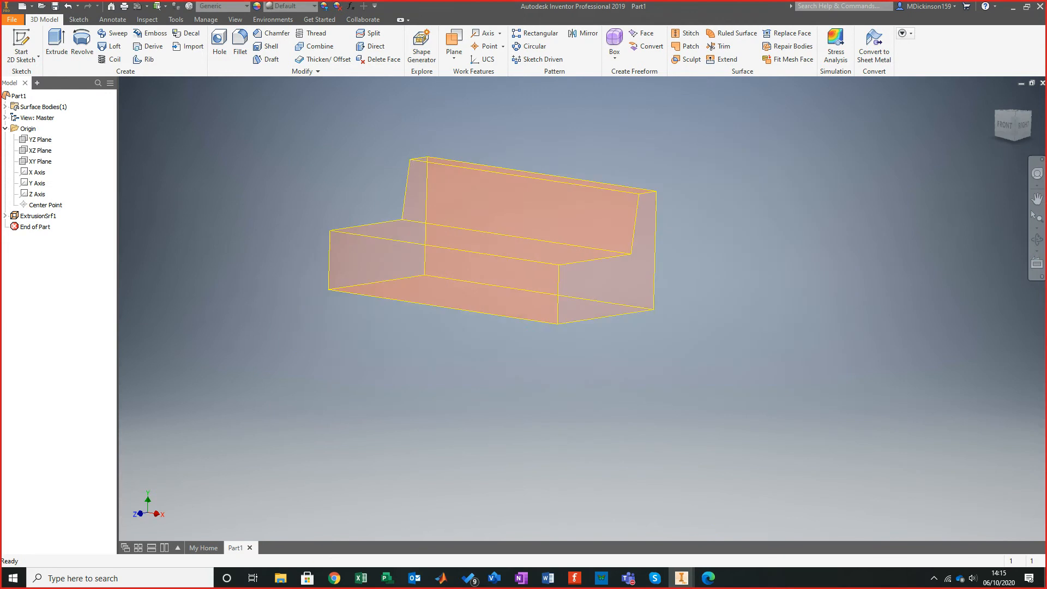
scroll(605, 189, "down", 2)
middle_click_drag(491, 224, 367, 209, "shift")
middle_click_drag(327, 246, 493, 262, "shift")
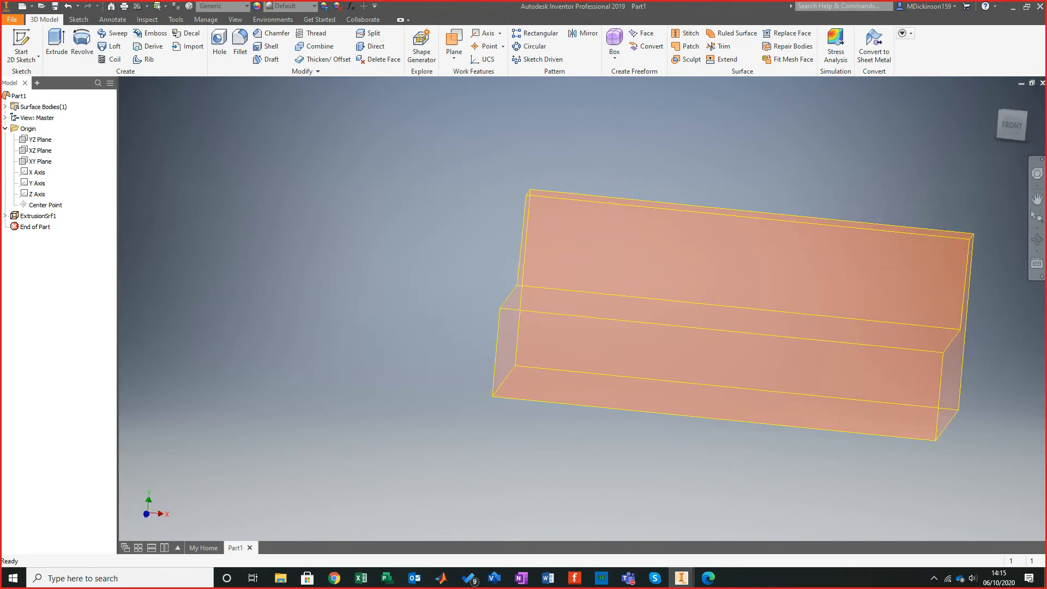
Check the PDF's planar surface instruction and close the extruded surface's right open end with a boundary patch along its six edges.
left_click(709, 578)
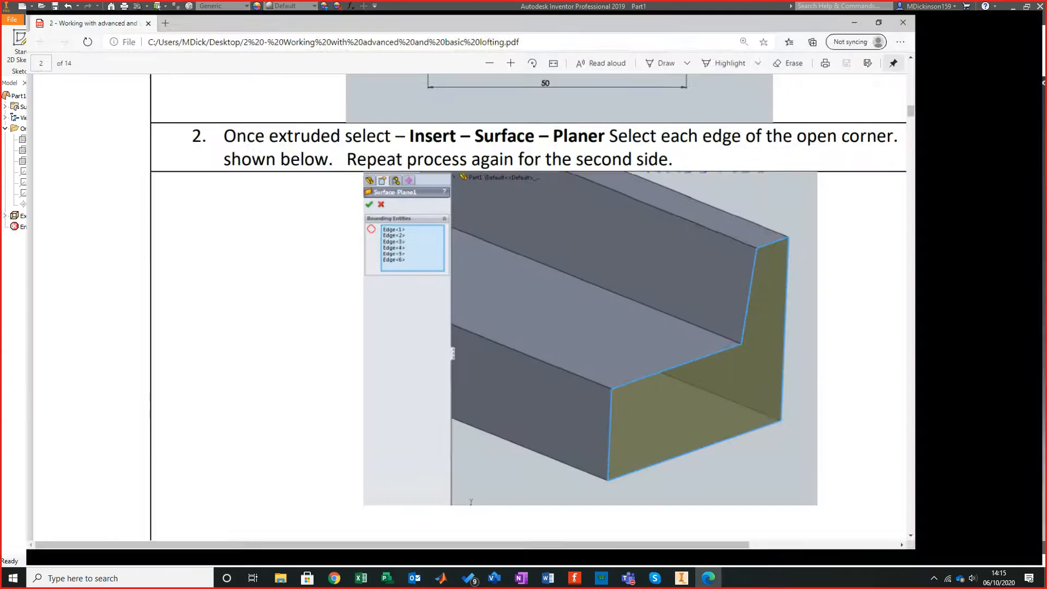
left_click_drag(543, 125, 596, 126)
left_click(984, 8)
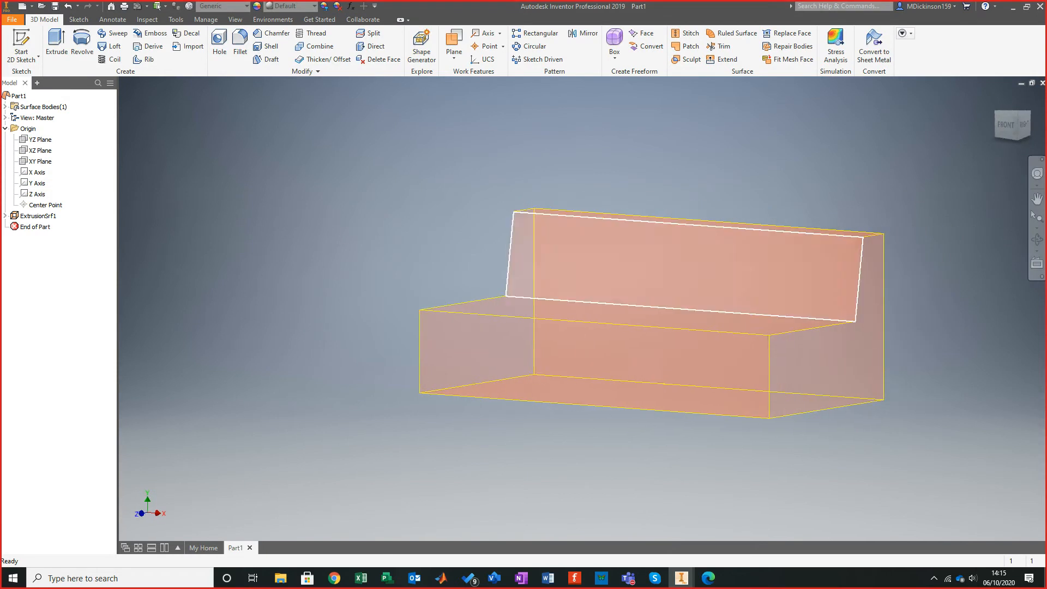
left_click(686, 47)
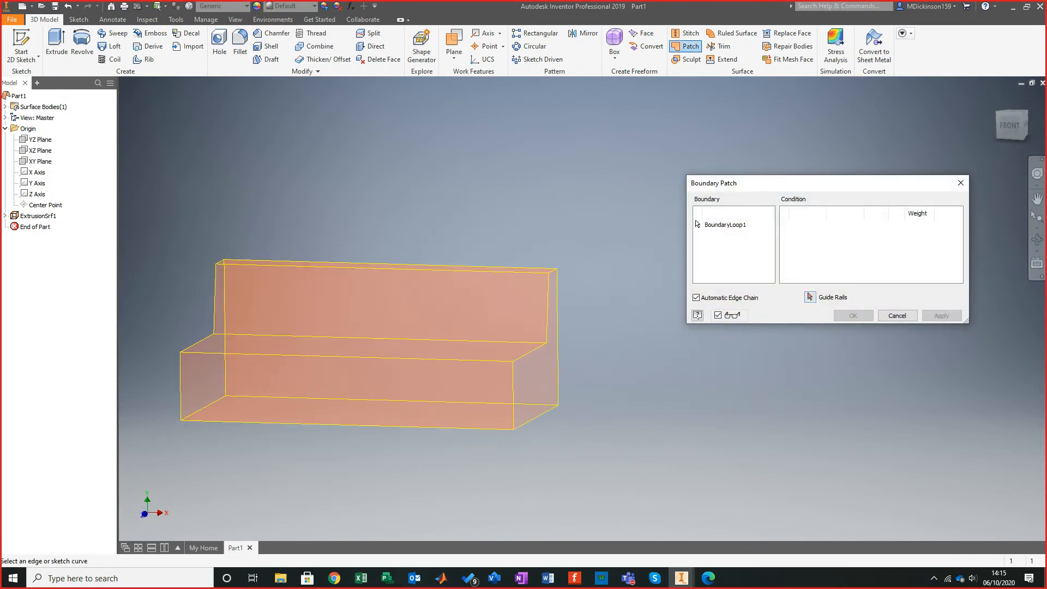
middle_click_drag(545, 355, 639, 379, "shift")
left_click(504, 362)
left_click(307, 464)
middle_click_drag(308, 464, 229, 470, "shift")
left_click(853, 316)
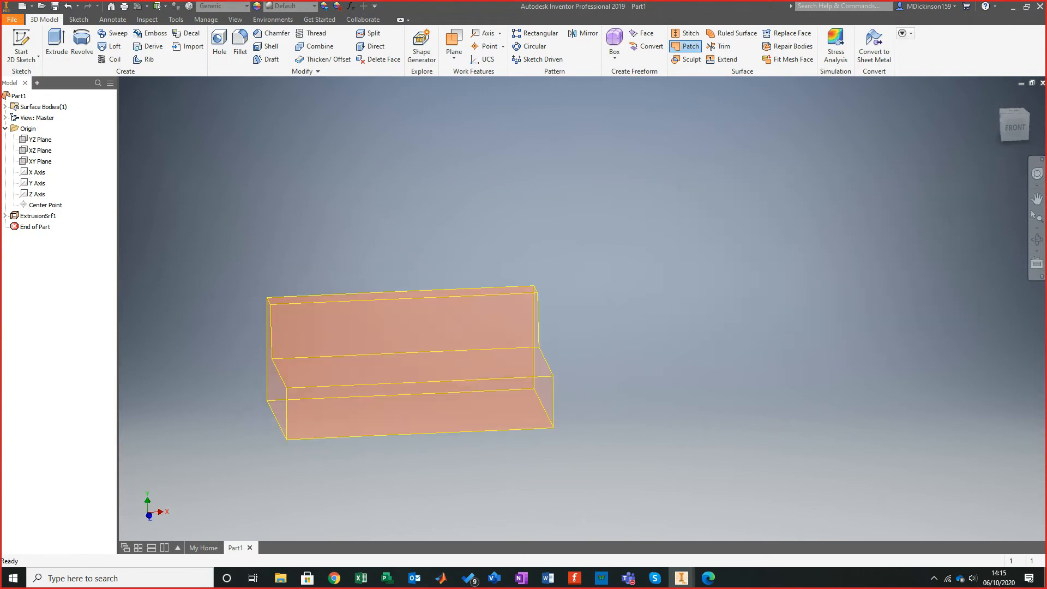
middle_click_drag(523, 403, 561, 383, "shift")
left_click(465, 370)
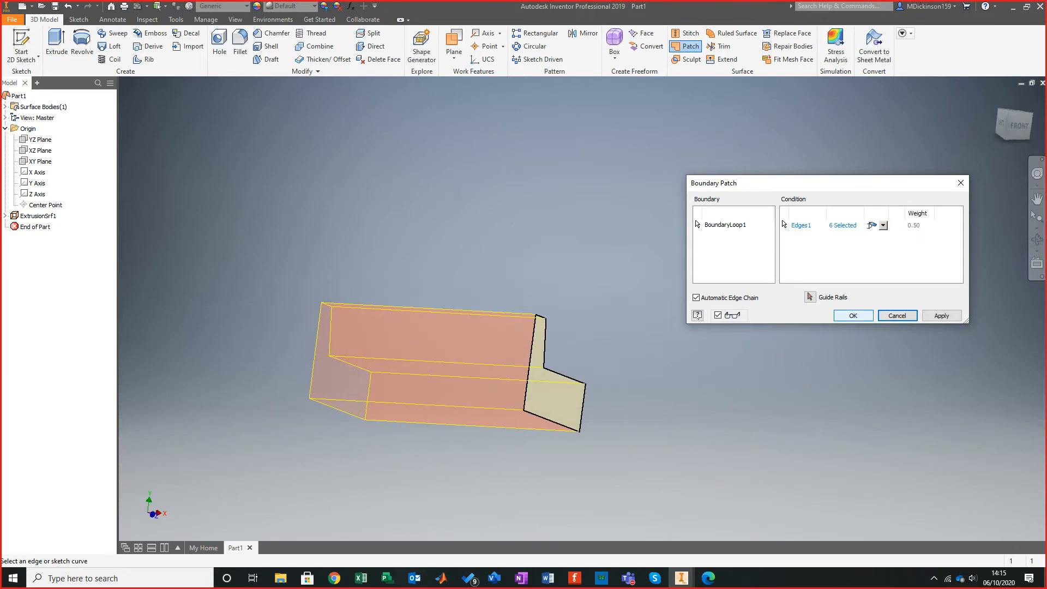
left_click(854, 316)
Close the surface's left open end with a boundary patch along its six edges and bring up the PDF's rectangle sketch instruction.
middle_click_drag(595, 382, 641, 425, "shift")
scroll(654, 406, "down", 3)
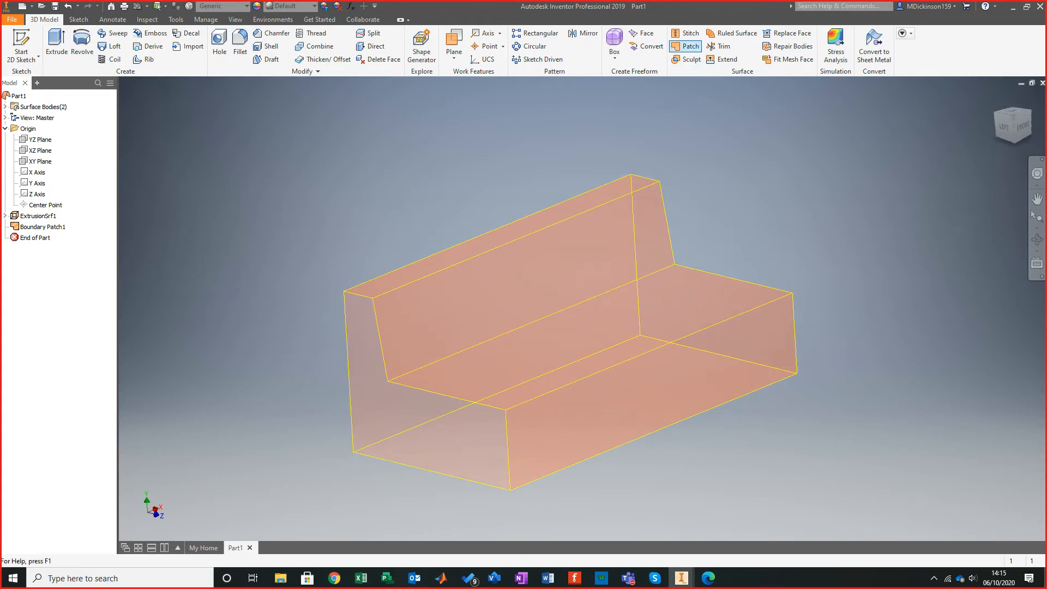
left_click(688, 46)
left_click(447, 396)
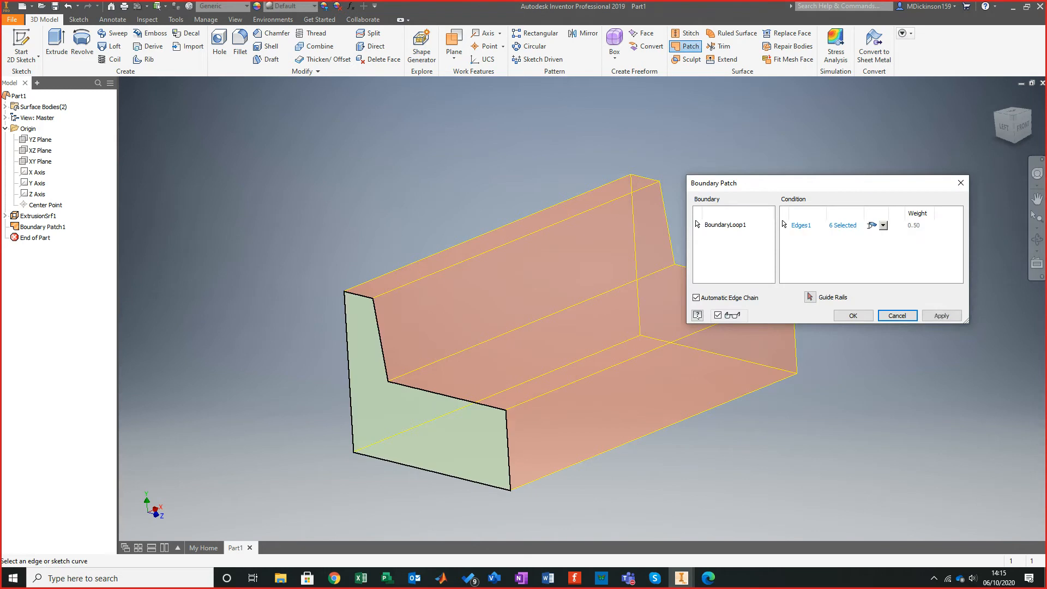
left_click(854, 316)
middle_click_drag(644, 349, 521, 335, "shift")
scroll(535, 328, "up", 3)
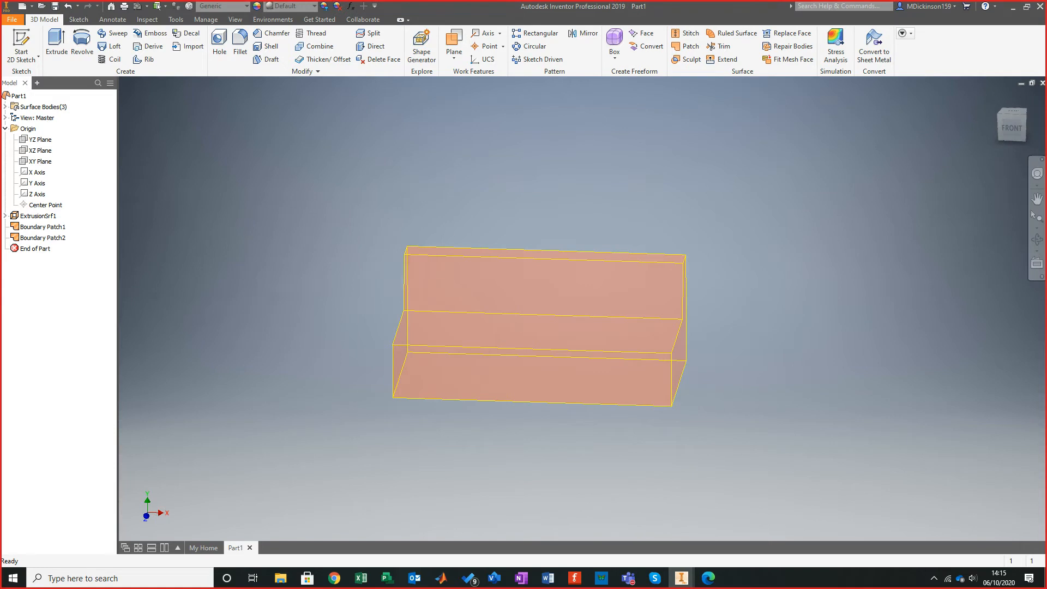
left_click_drag(0, 285, 523, 2)
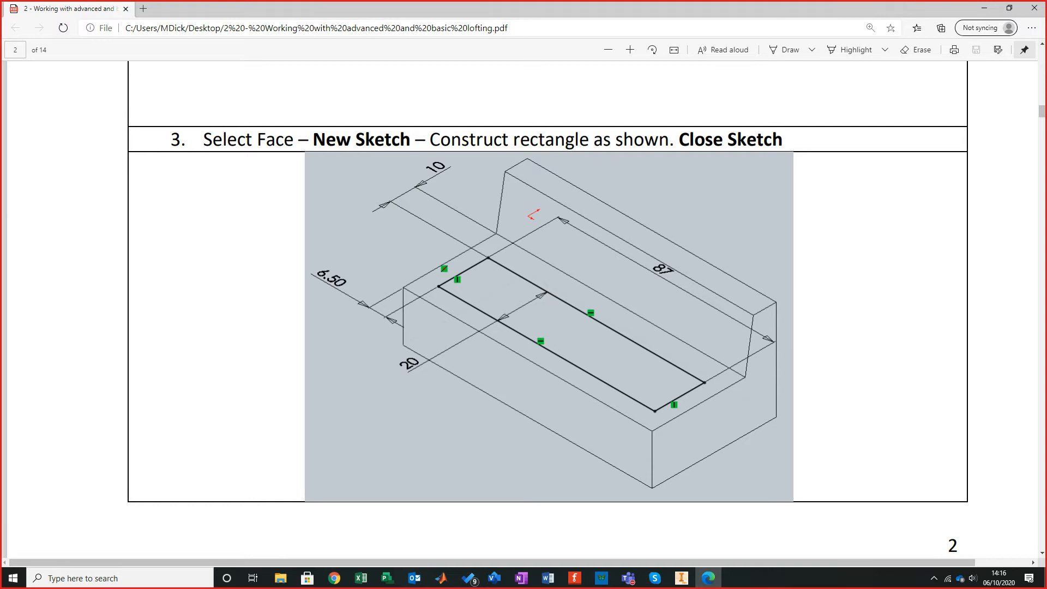
Switch to Inventor and start a 2D sketch on the horizontal face of the lower step.
left_click_drag(523, 8, 0, 14)
middle_click_drag(448, 357, 394, 337, "shift")
left_click(454, 340)
key("Escape")
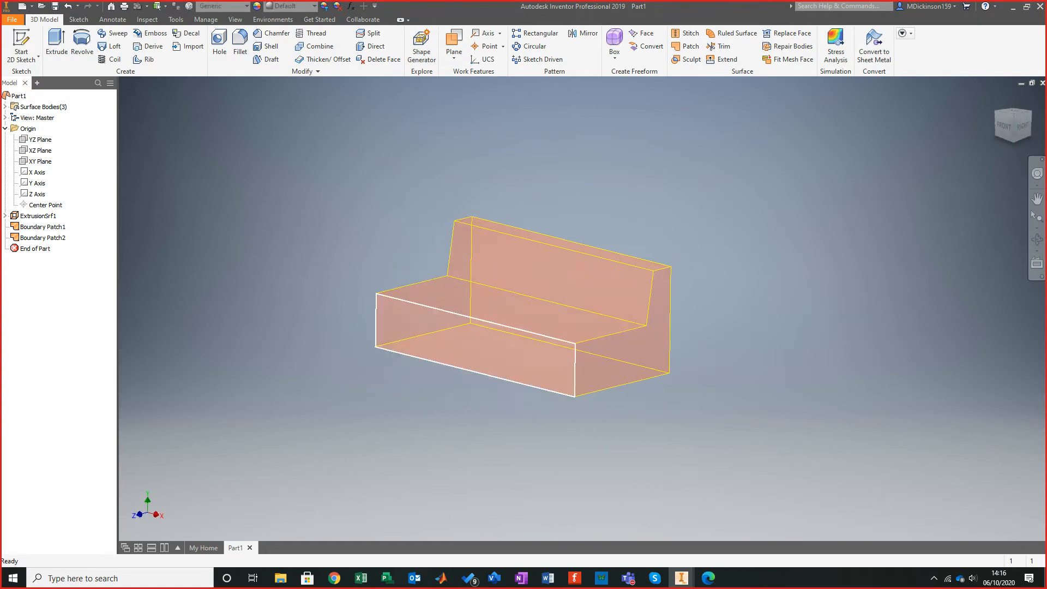
left_click(492, 316)
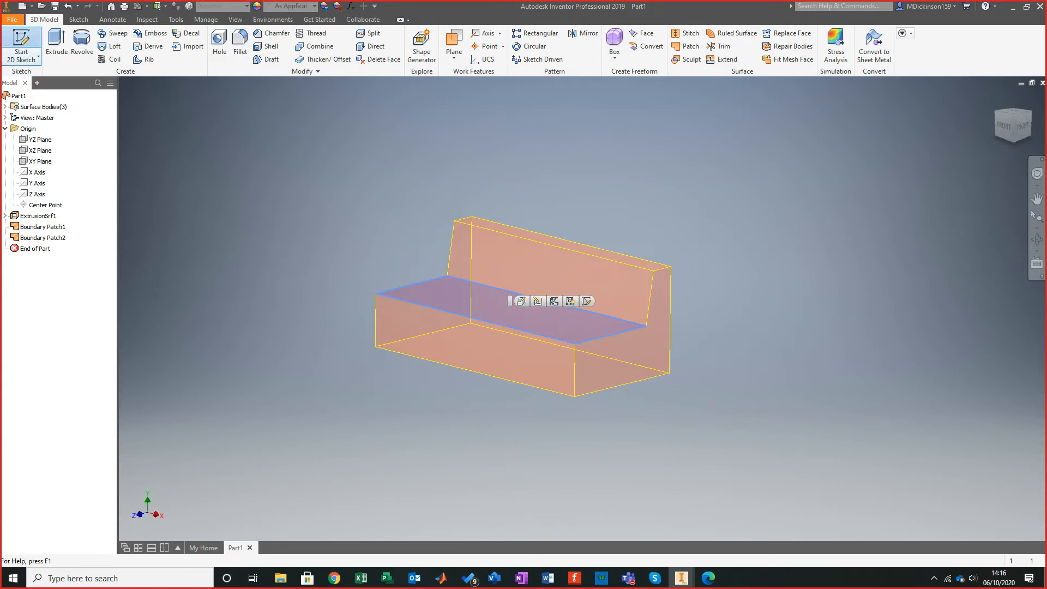
left_click(21, 44)
scroll(706, 407, "down", 8)
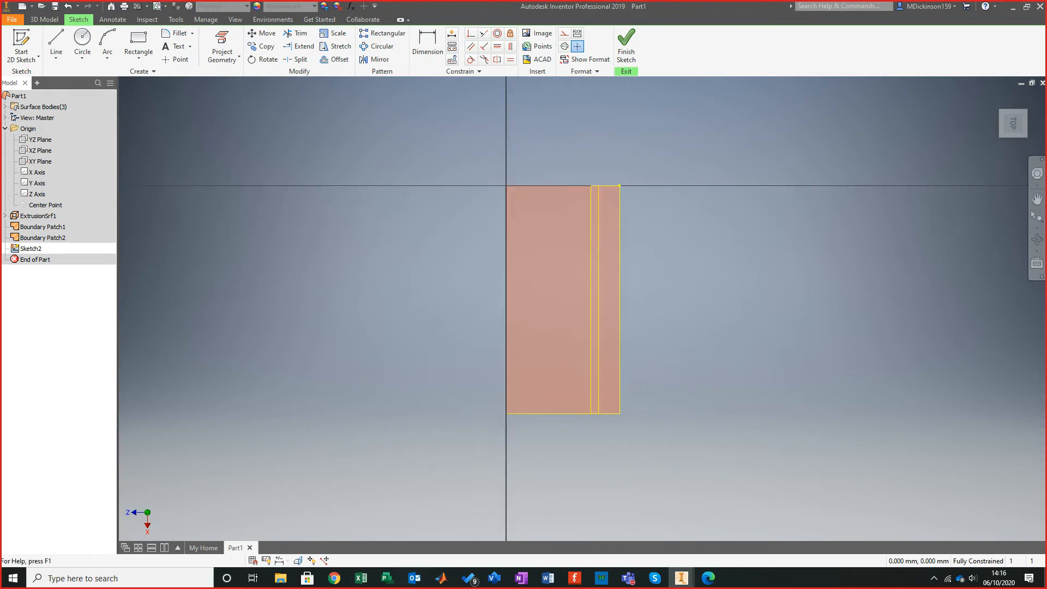
Draw a two-point rectangle about 23 mm wide, inset within the step face and running lengthwise along it.
left_click(138, 41)
left_click(520, 203)
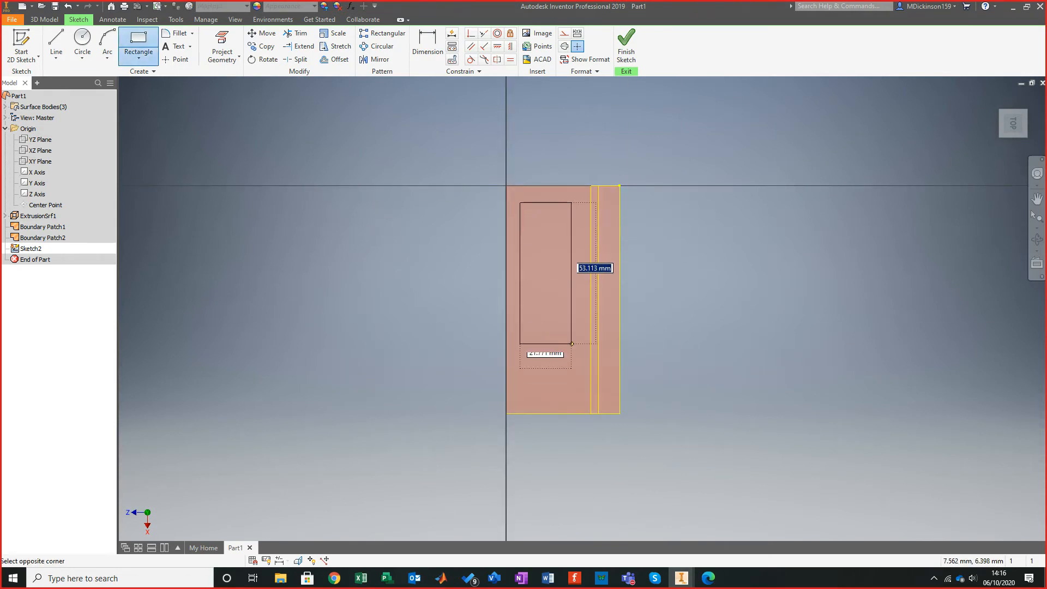
left_click(574, 398)
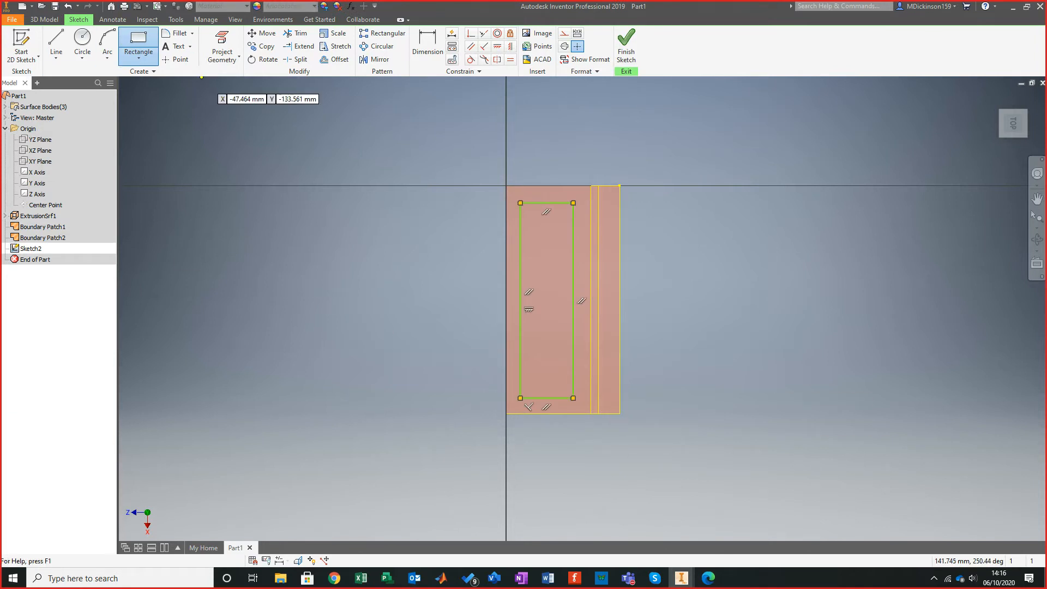
Dimension the rectangle's width between its two long sides as 20 mm.
left_click(427, 44)
left_click(521, 300)
left_click(572, 303)
left_click(461, 302)
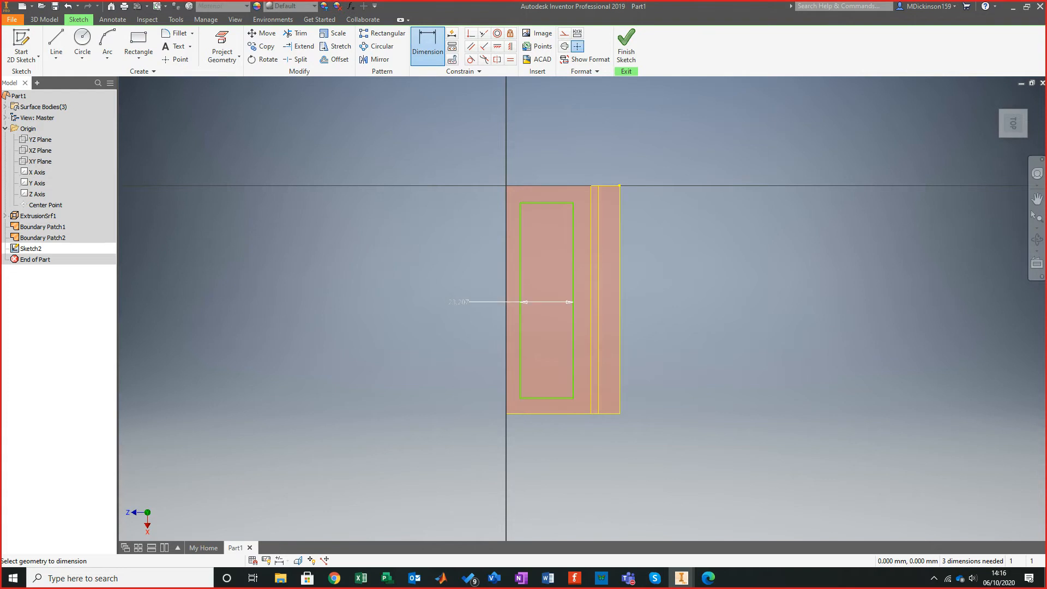
left_click(459, 302)
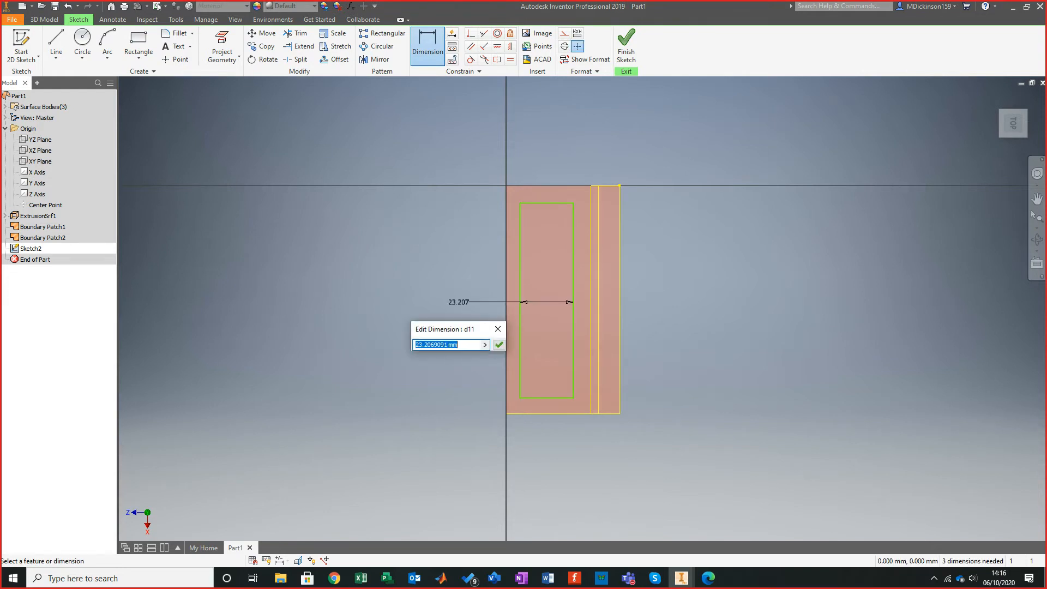
type("20")
key("Return")
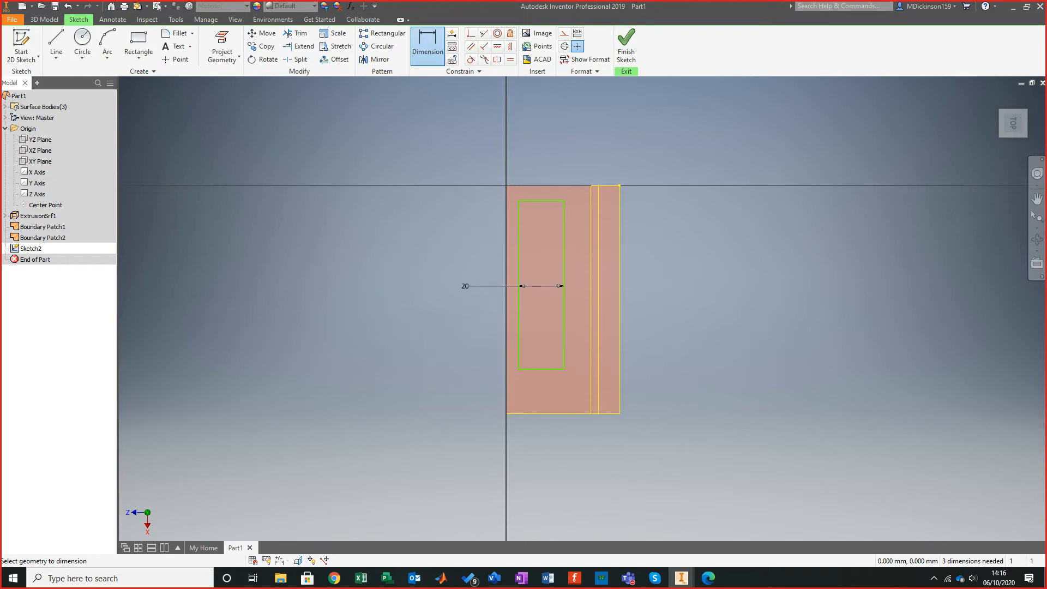
Dimension the rectangle's long side as 87 mm.
left_click(564, 289)
left_click(659, 288)
left_click(659, 288)
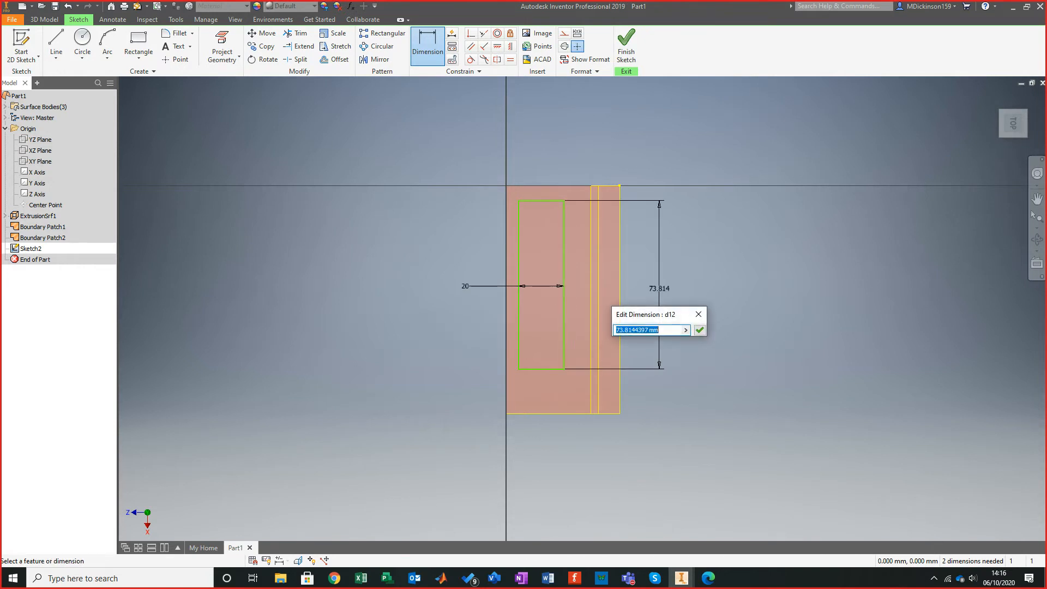
type("87")
key("Return")
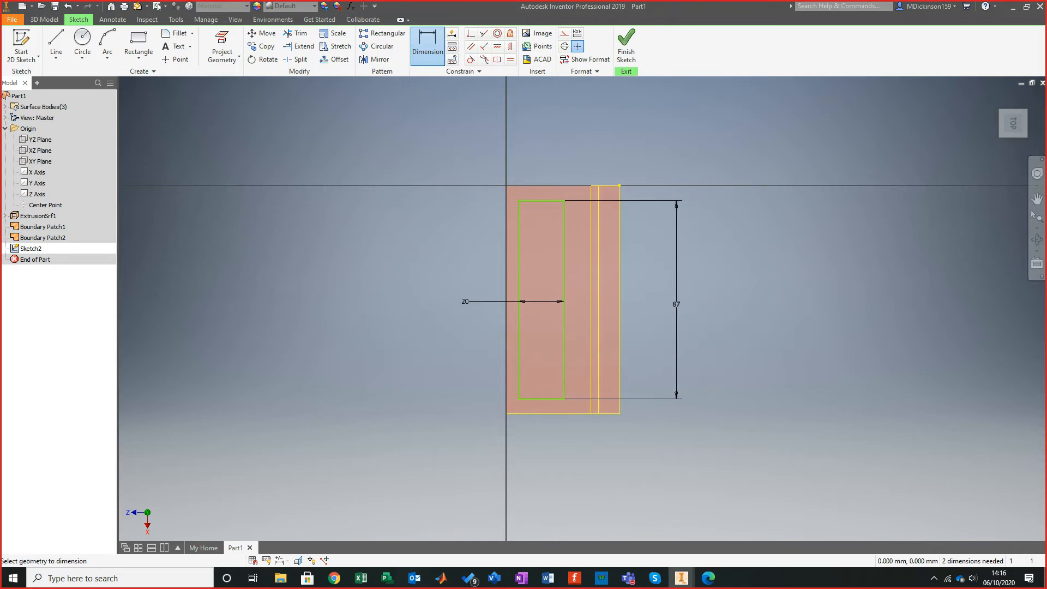
Dimension the gap between the step face's end edge and the rectangle's nearest short side as 6.5 mm.
left_click(548, 186)
left_click(548, 201)
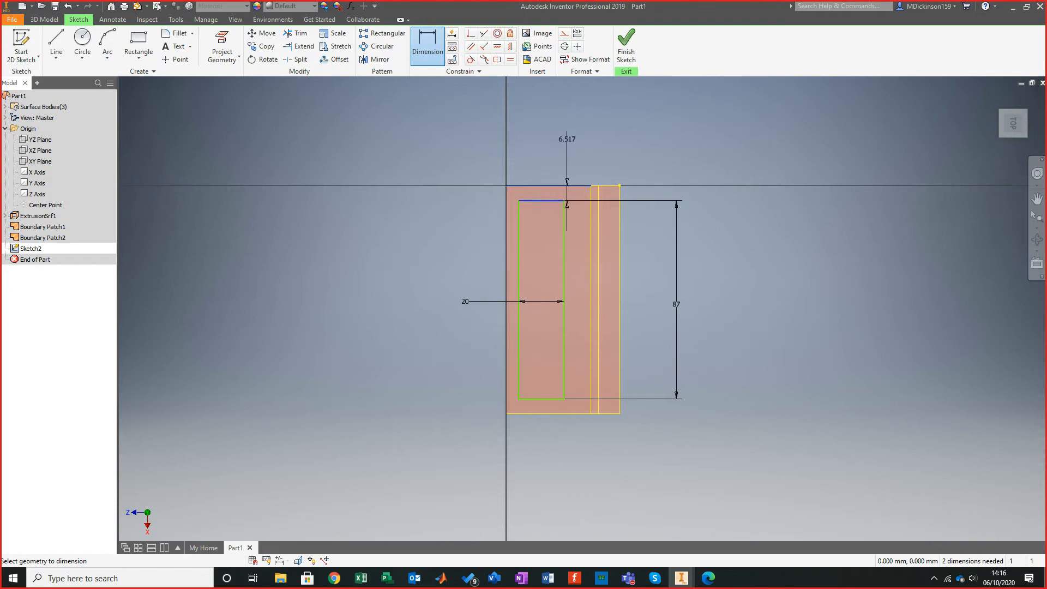
left_click(666, 134)
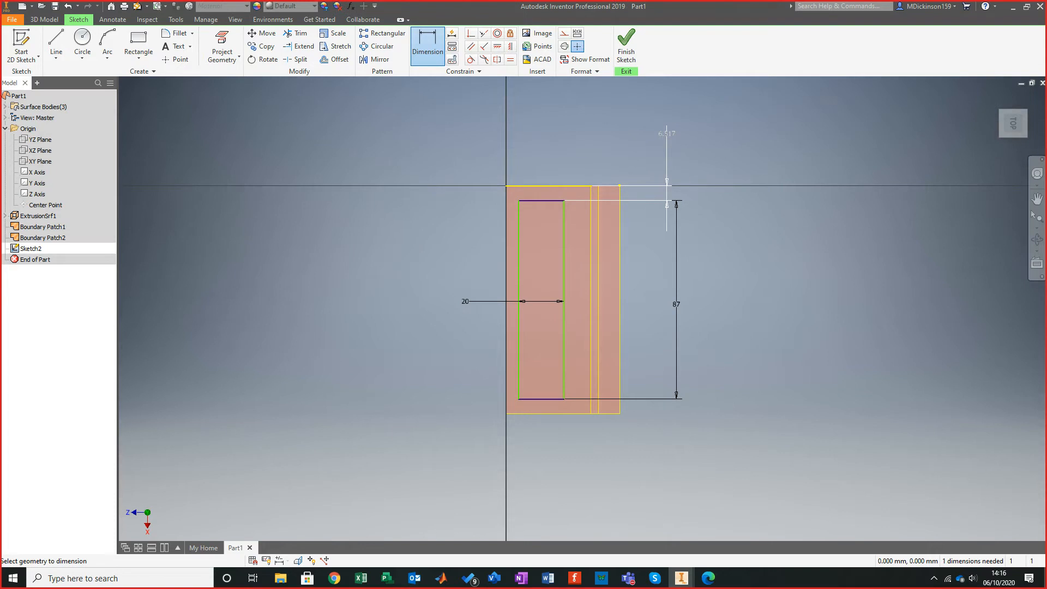
left_click(667, 133)
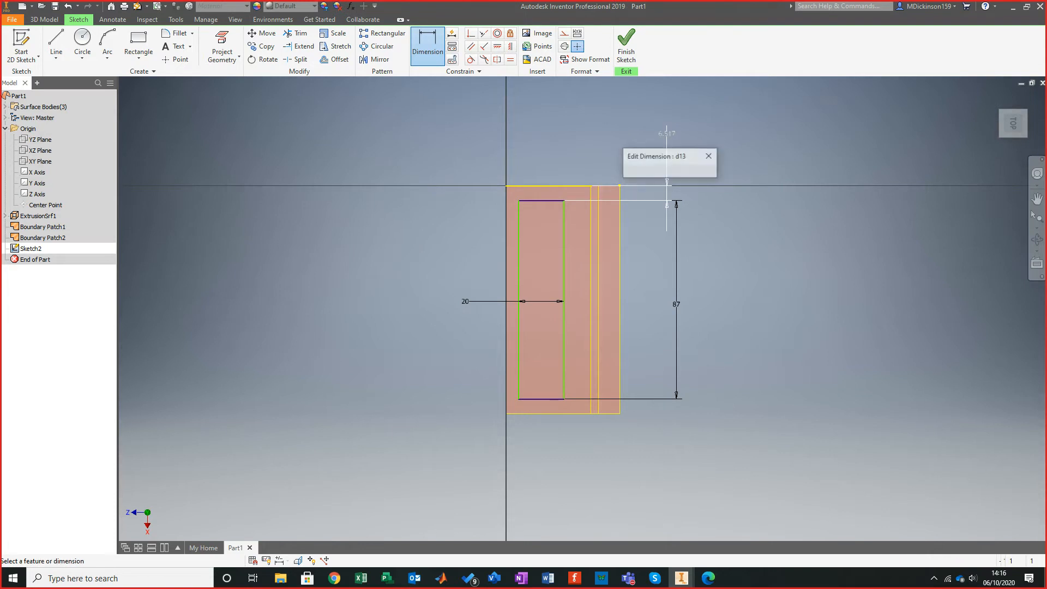
type("6.5")
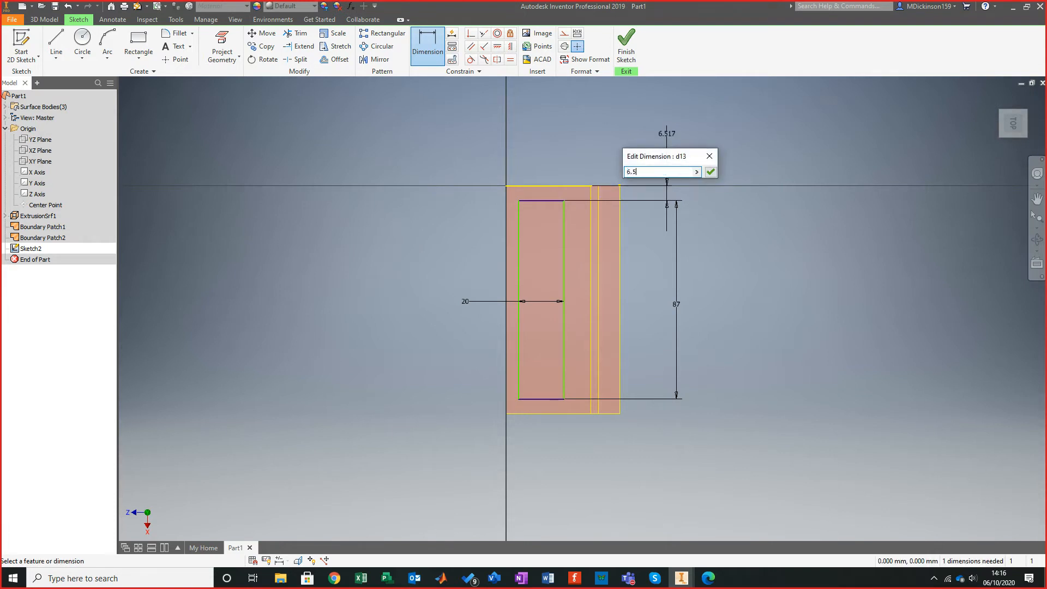
key("Return")
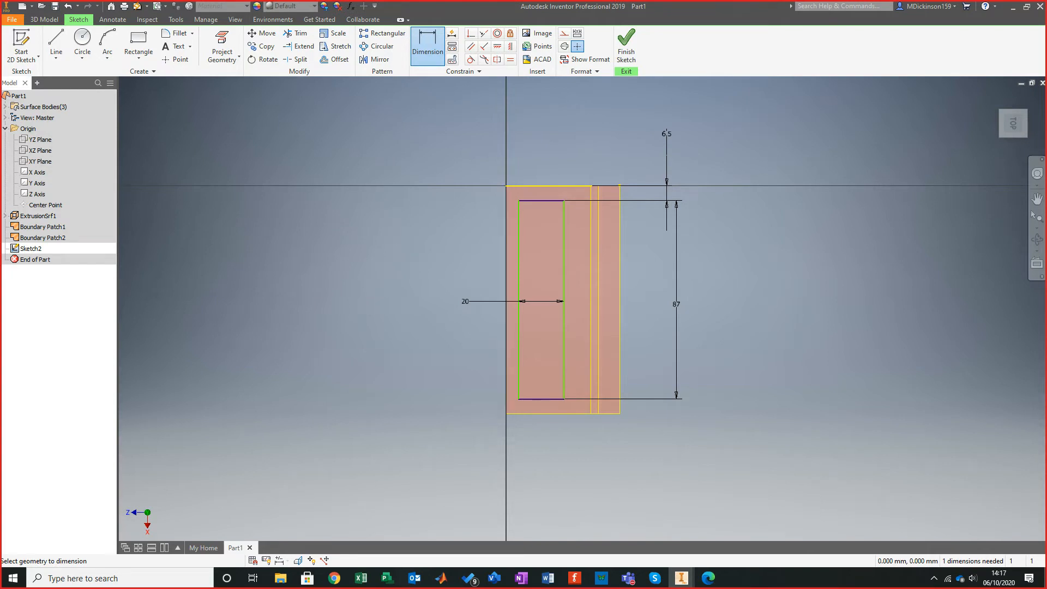
Dimension the gap between the edge at the upright wall's base and the rectangle's nearest long side as 10 mm.
left_click(591, 240)
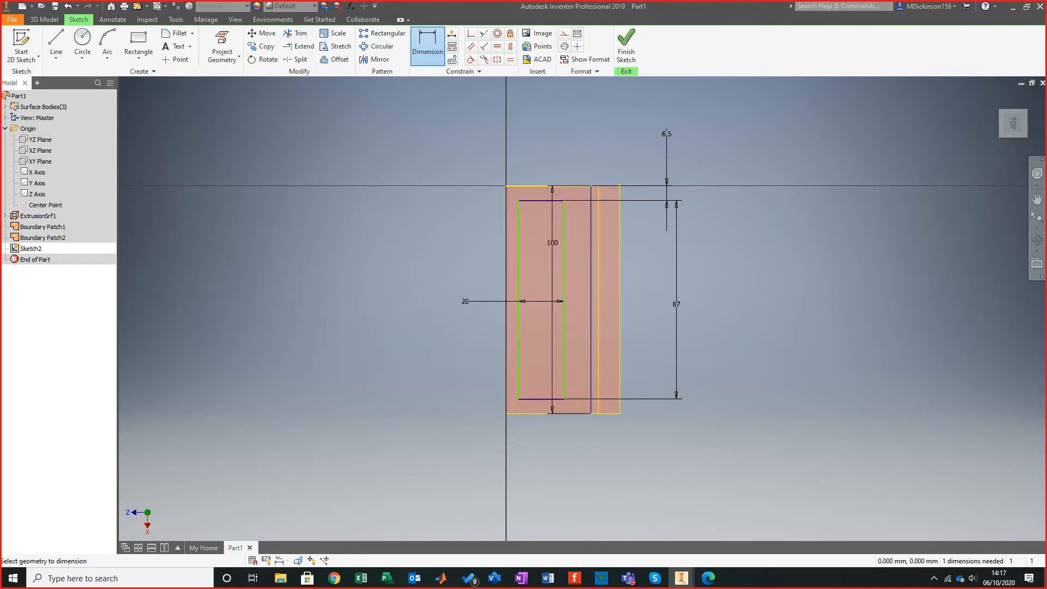
left_click(564, 240)
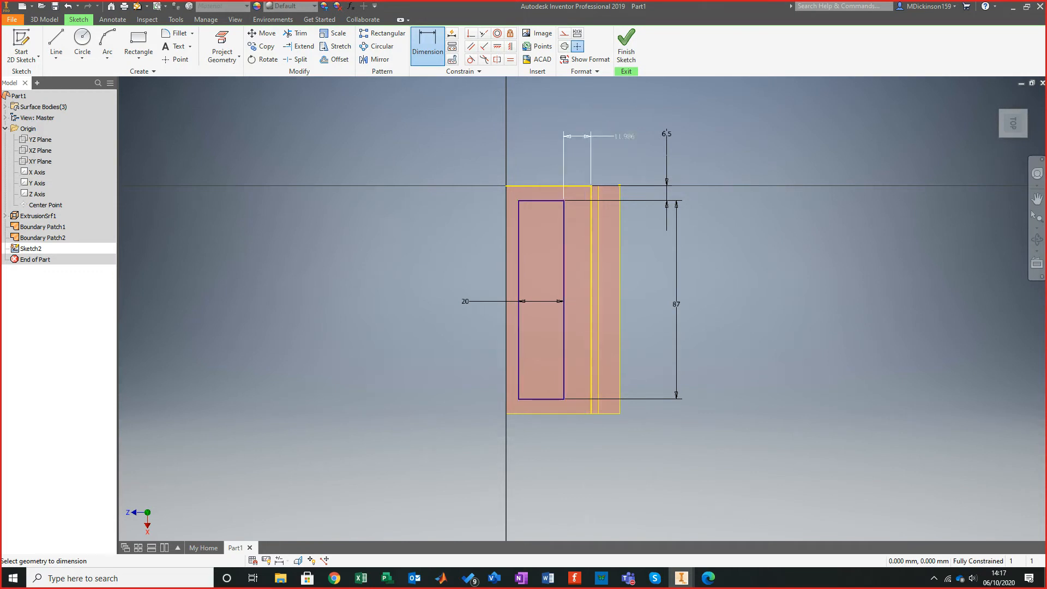
left_click(624, 136)
type("10")
key("Return")
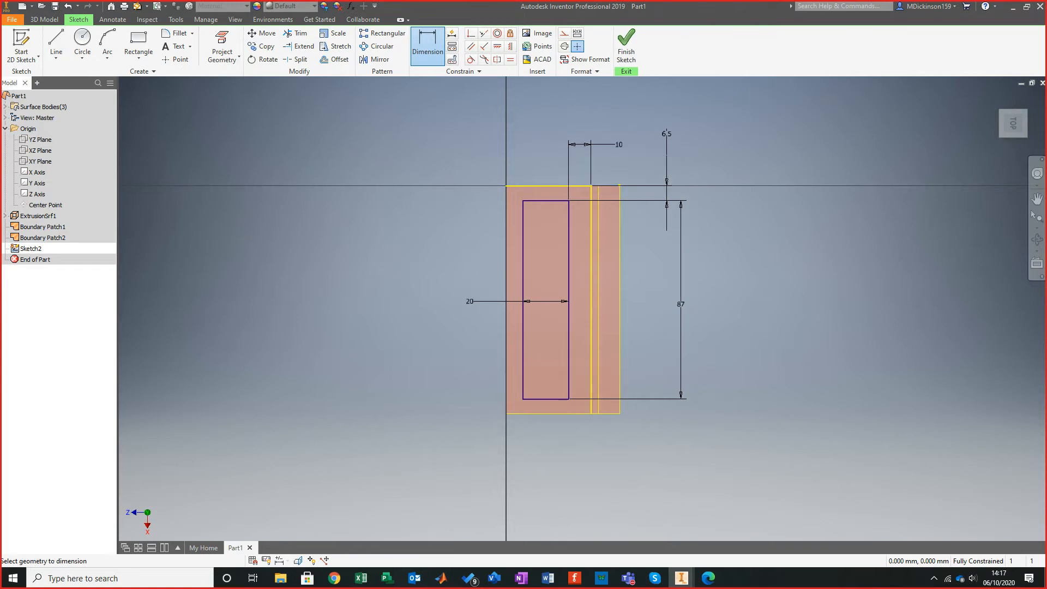
Finish the rectangle sketch on the step face.
key("F6")
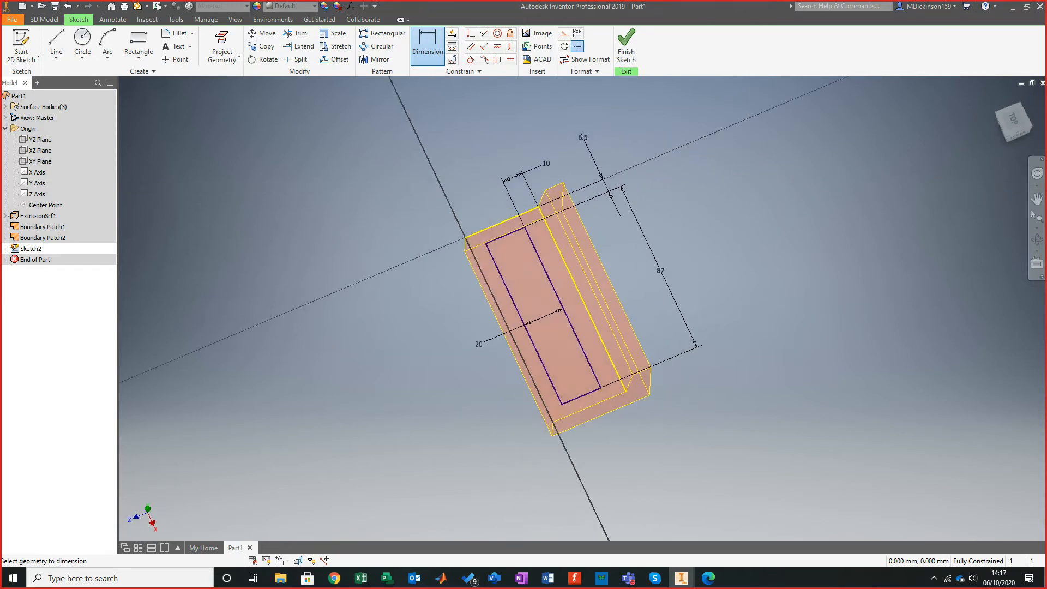
scroll(491, 347, "down", 5)
middle_click_drag(627, 327, 470, 291, "shift")
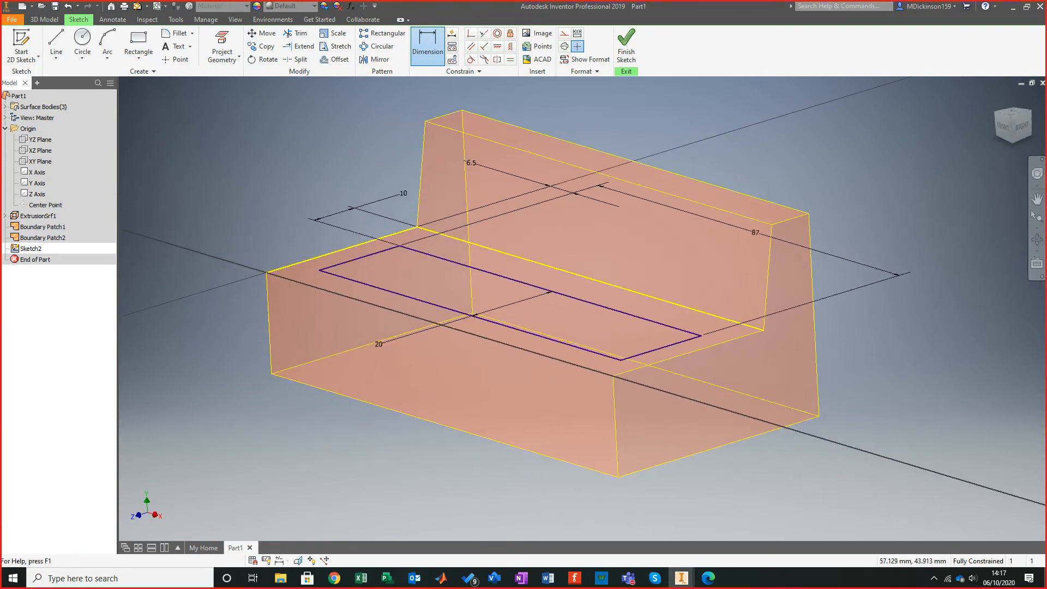
left_click(626, 49)
mouse_move(572, 306)
middle_mouse_down("shift")
mouse_move(554, 301)
mouse_move(567, 293)
mouse_move(556, 300)
middle_mouse_up("shift")
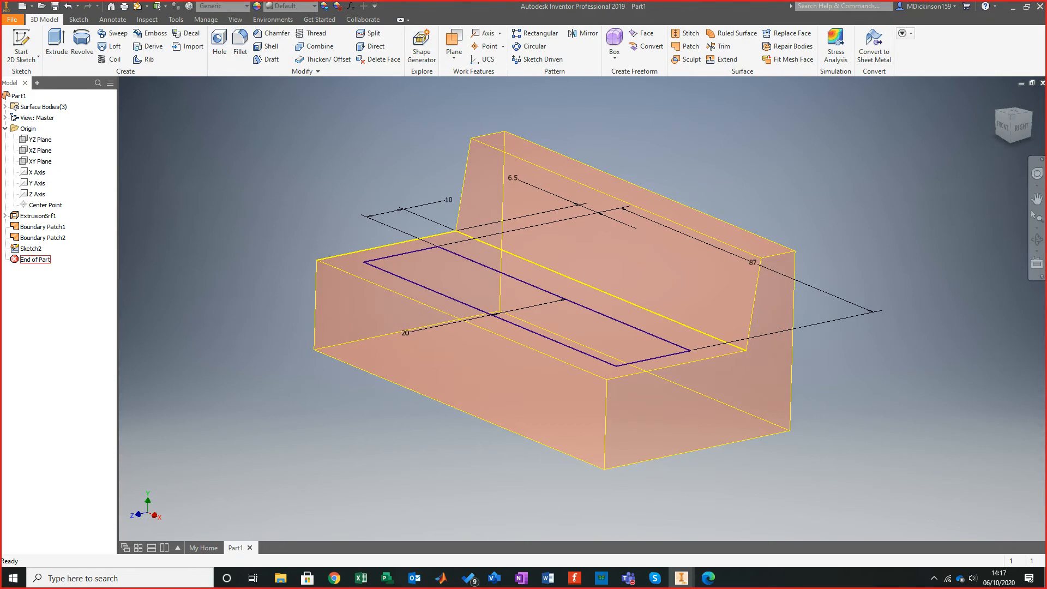
middle_click_drag(563, 354, 507, 354, "shift")
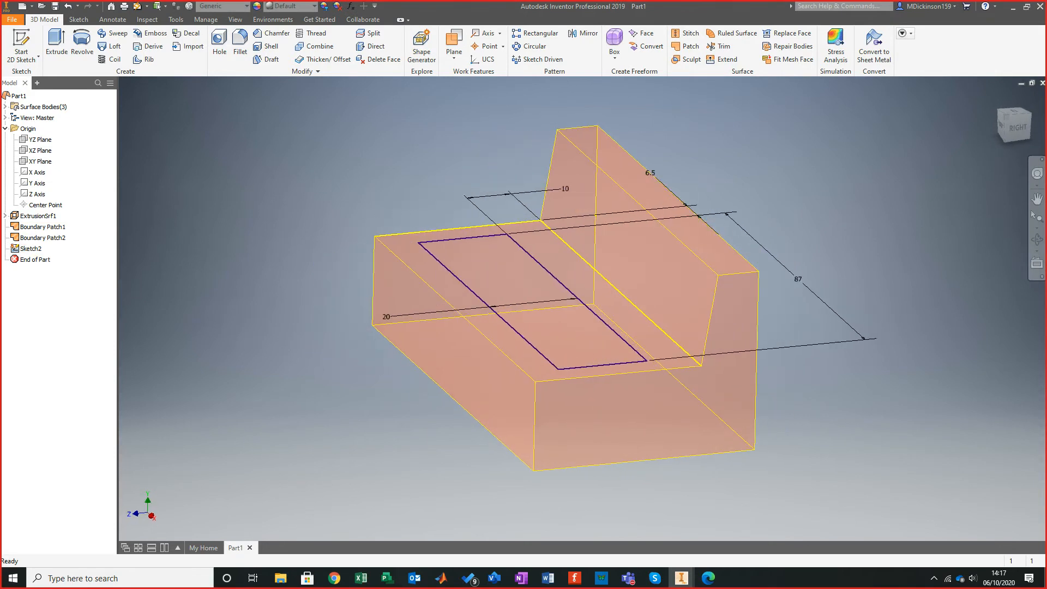
middle_click_drag(436, 349, 527, 336, "shift")
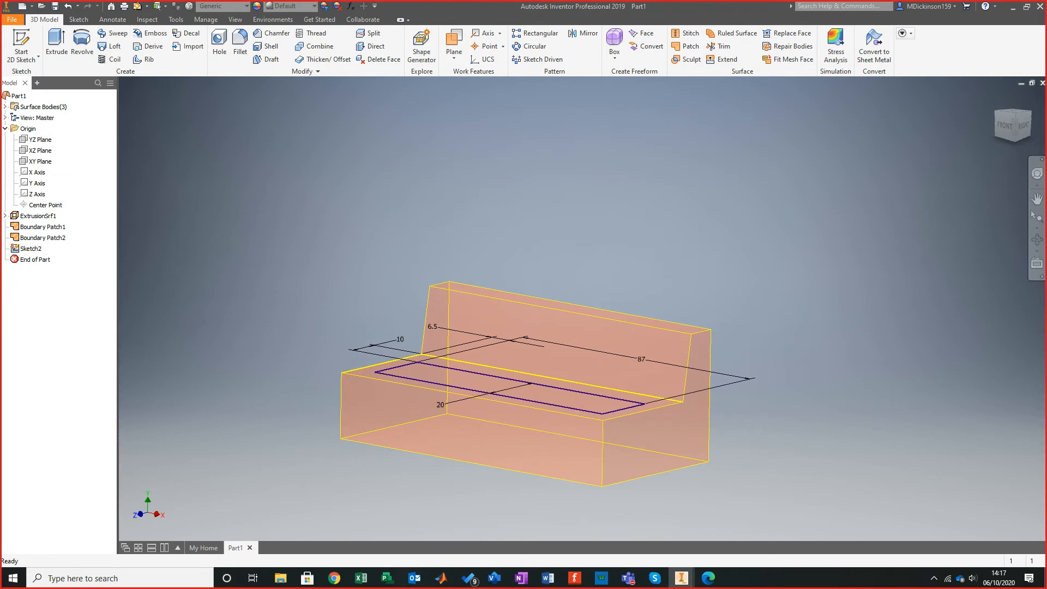
Check the PDF's offset plane instruction and create a work plane offset 45 mm above the lower step's horizontal face.
key("alt+Tab")
scroll(523, 327, "down", 8)
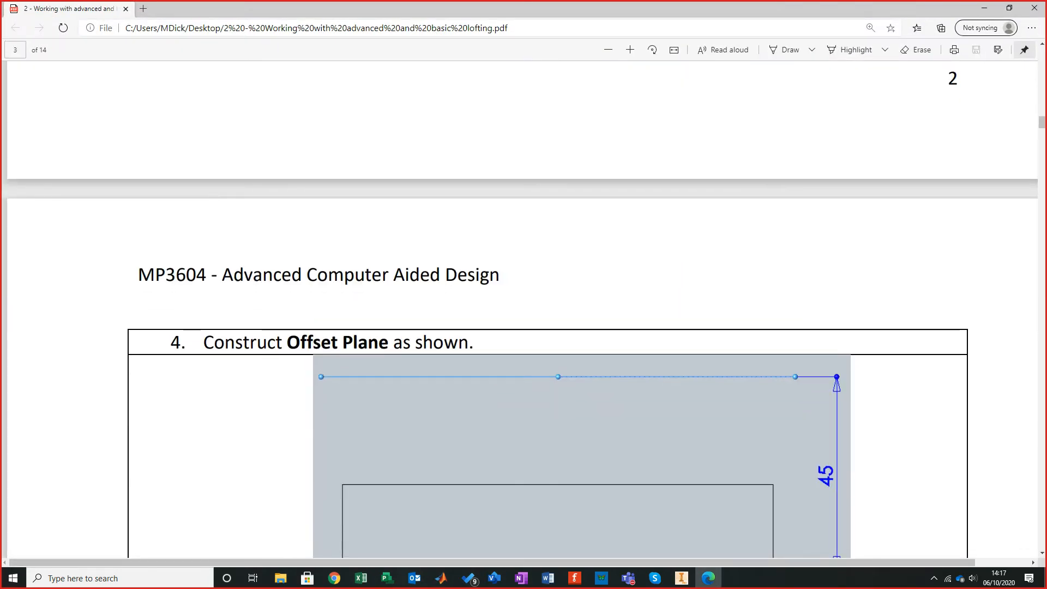
scroll(524, 328, "down", 4)
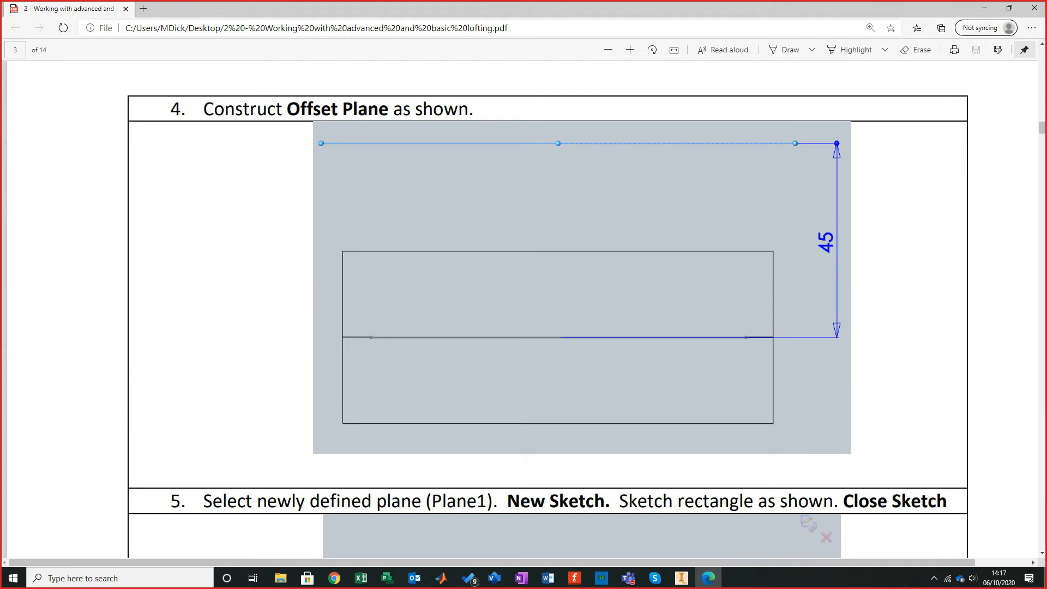
key("alt+Tab")
middle_click_drag(545, 393, 570, 407, "shift")
scroll(569, 406, "down", 3)
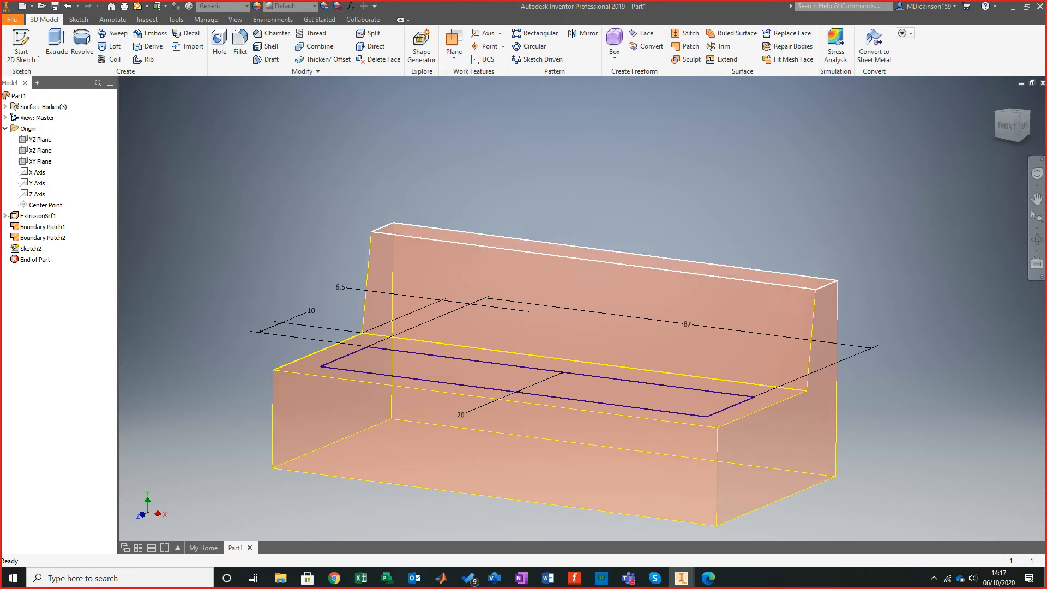
left_click(454, 57)
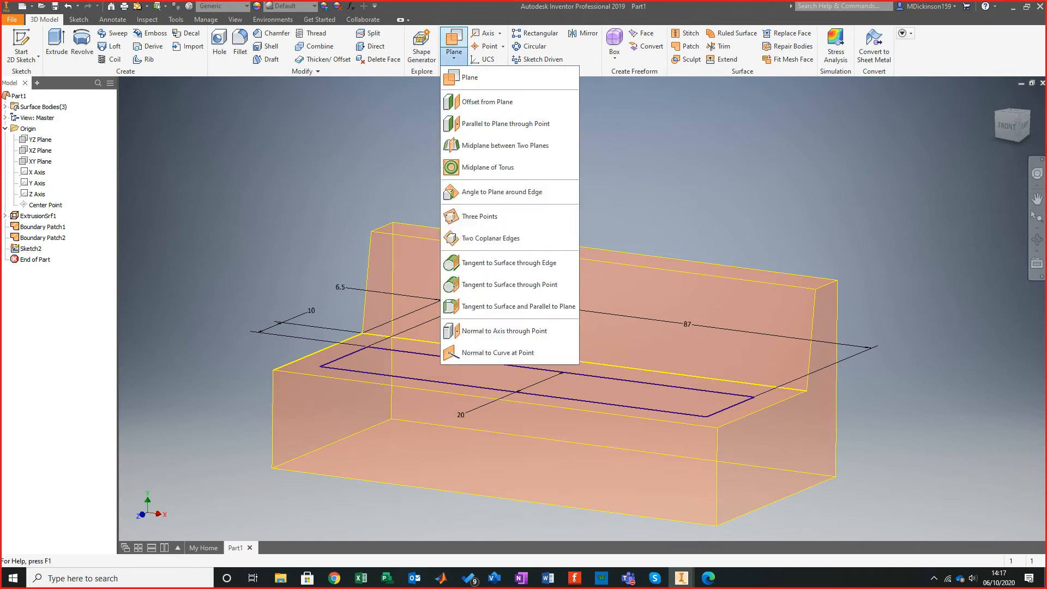
left_click(488, 101)
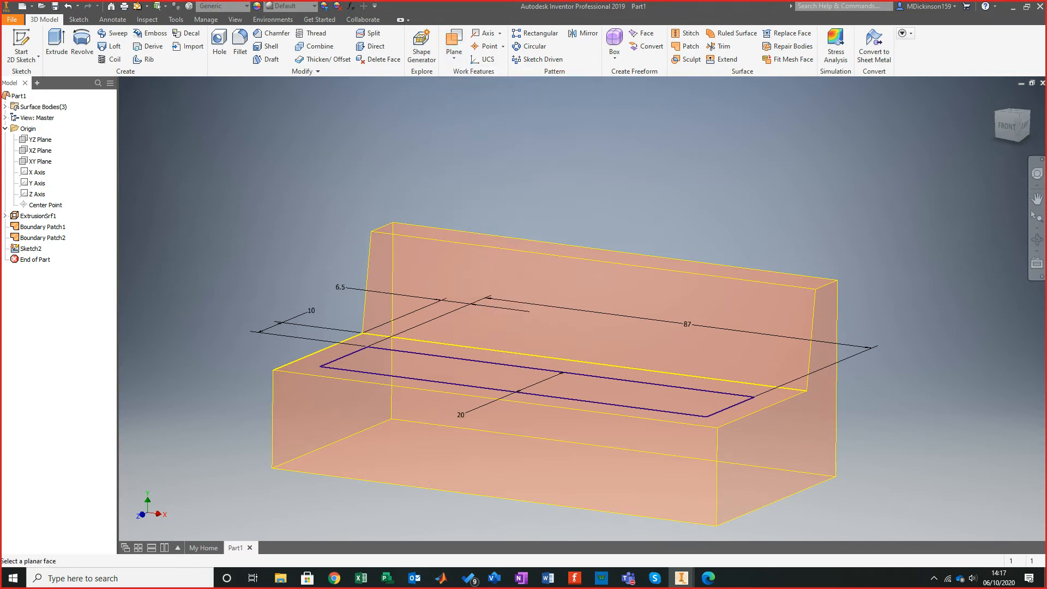
left_click(540, 381)
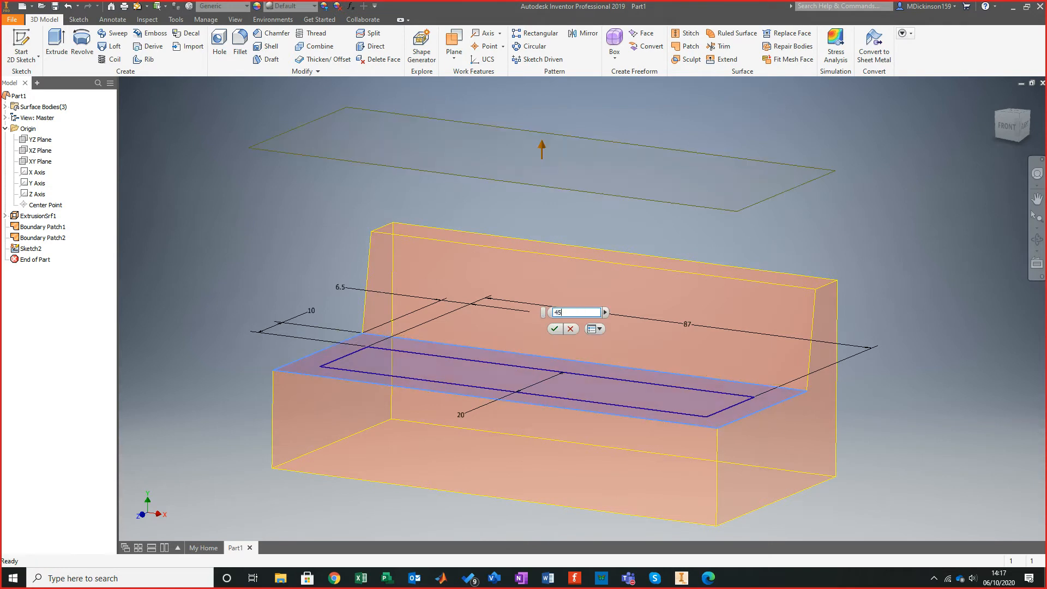
key("Return")
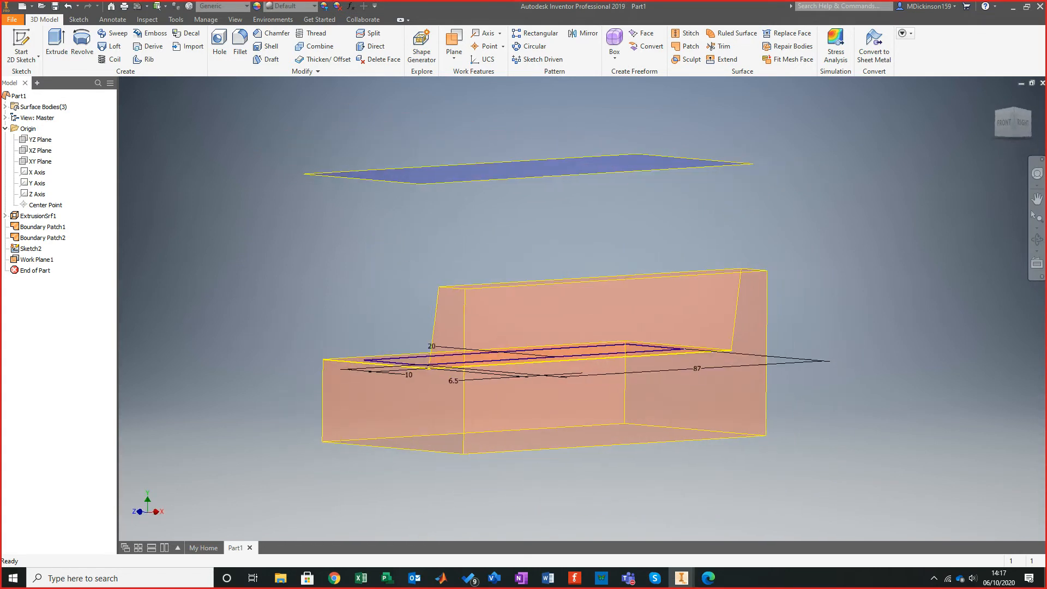
Check the PDF's second rectangle instruction and start a 2D sketch on the offset work plane.
middle_click_drag(545, 283, 529, 321, "shift")
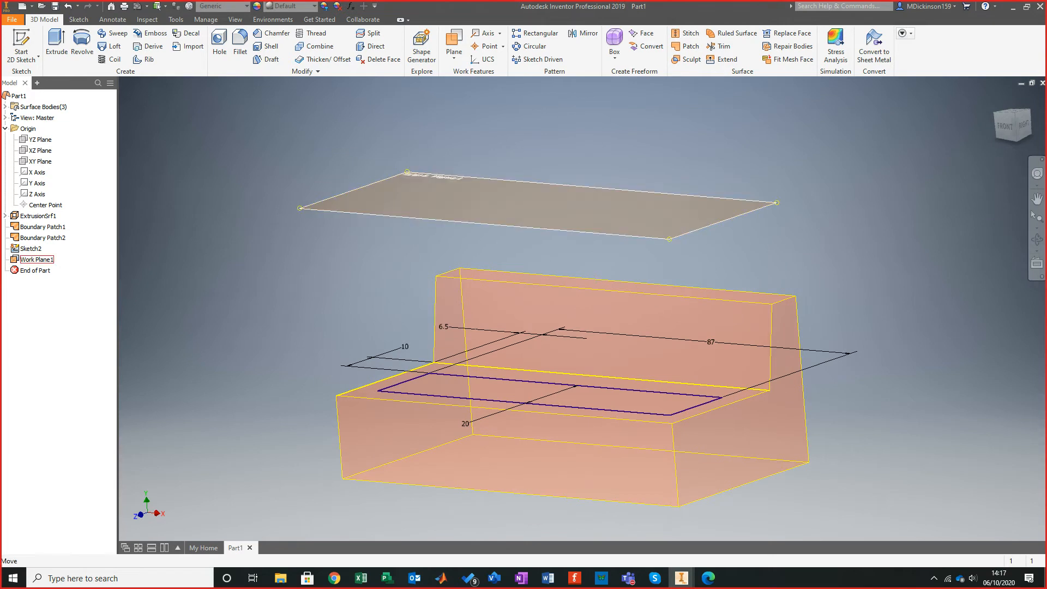
left_click(510, 192)
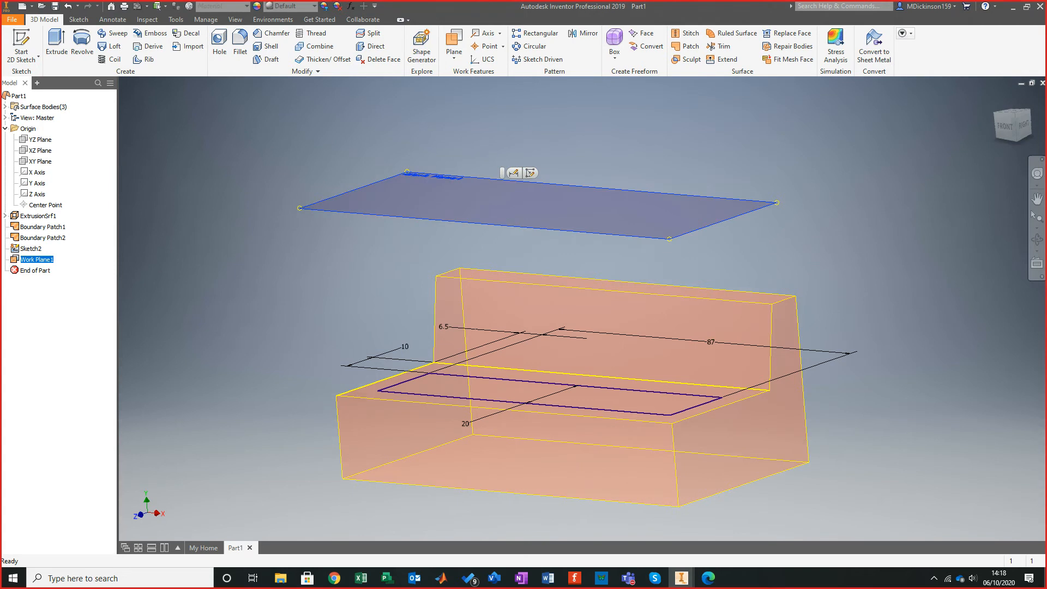
key("alt+Tab")
scroll(548, 310, "down", 6)
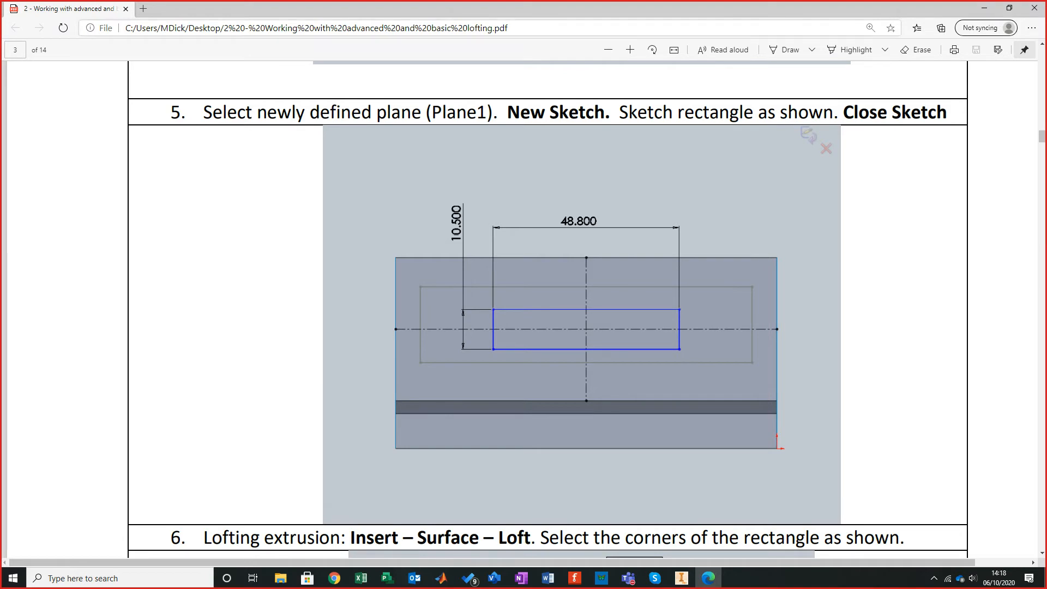
key("alt+Tab")
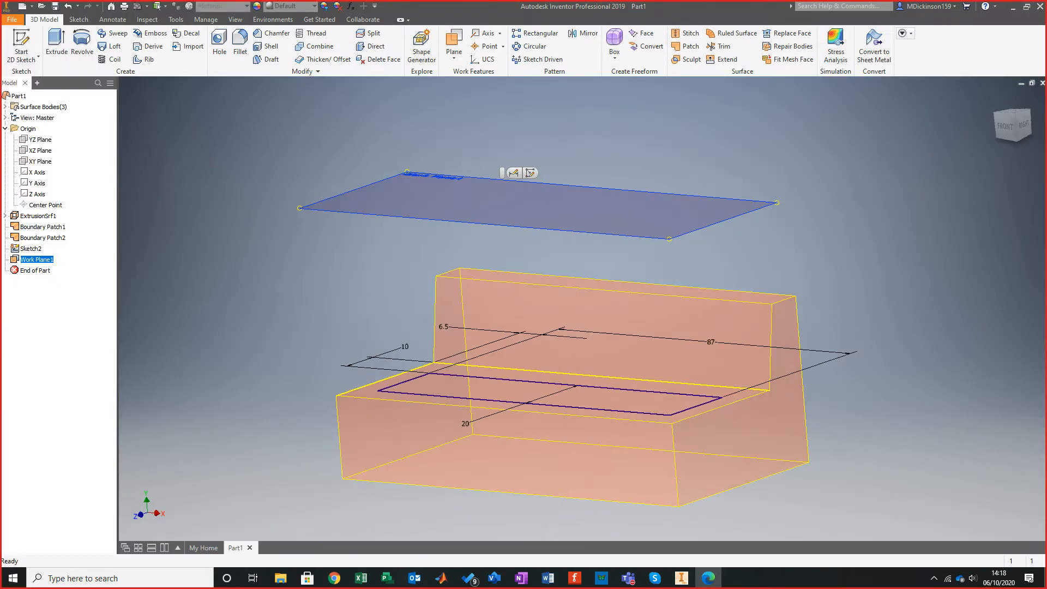
left_click(21, 43)
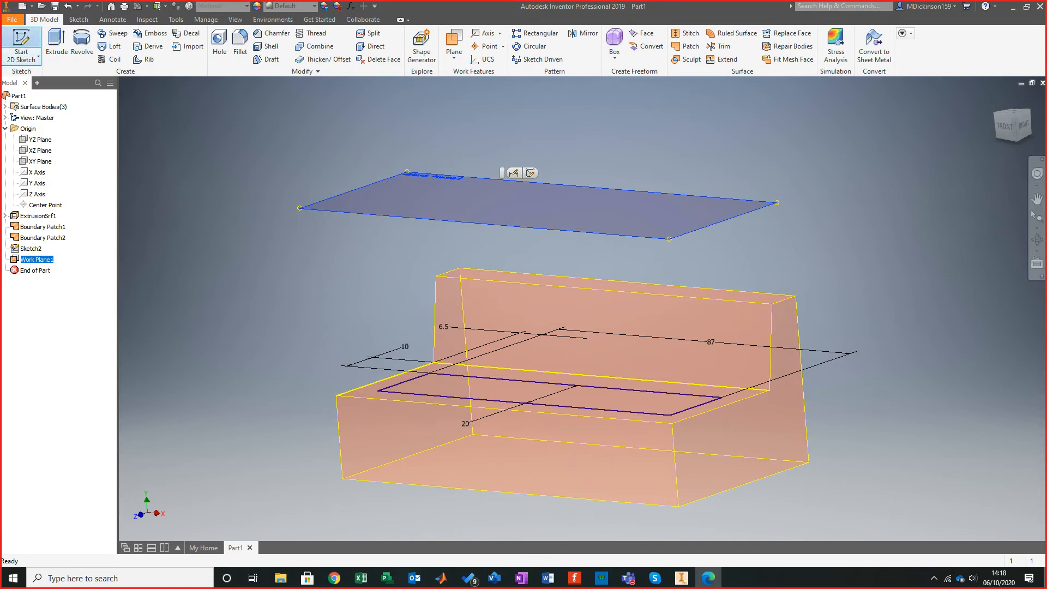
On the offset plane, draw two crossing construction lines joining the midpoints of the step face's opposite edges.
scroll(552, 312, "down", 8)
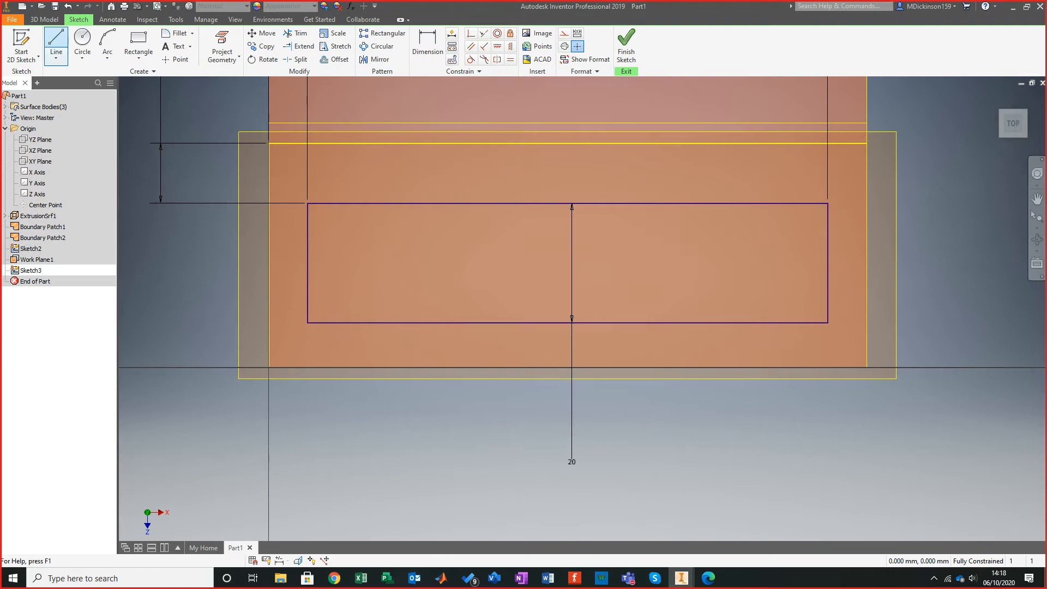
left_click(56, 44)
left_click(565, 33)
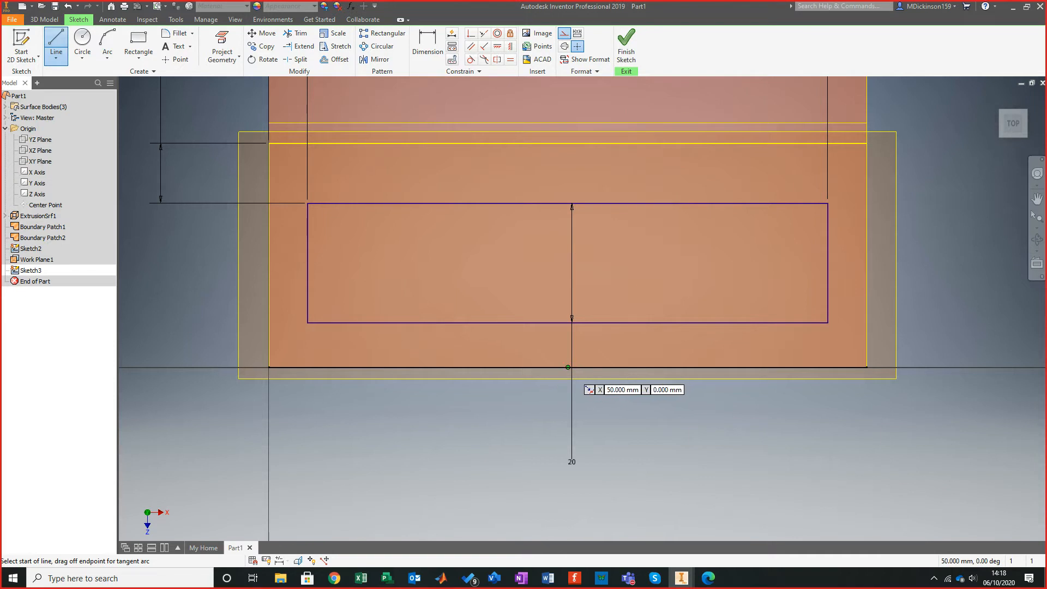
left_click(569, 367)
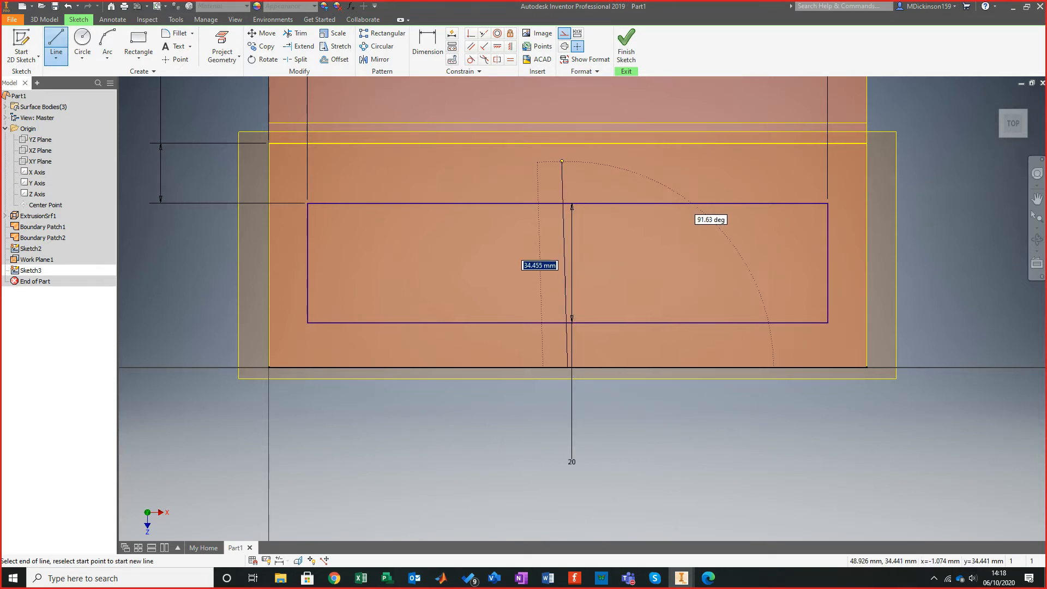
double_click(567, 143)
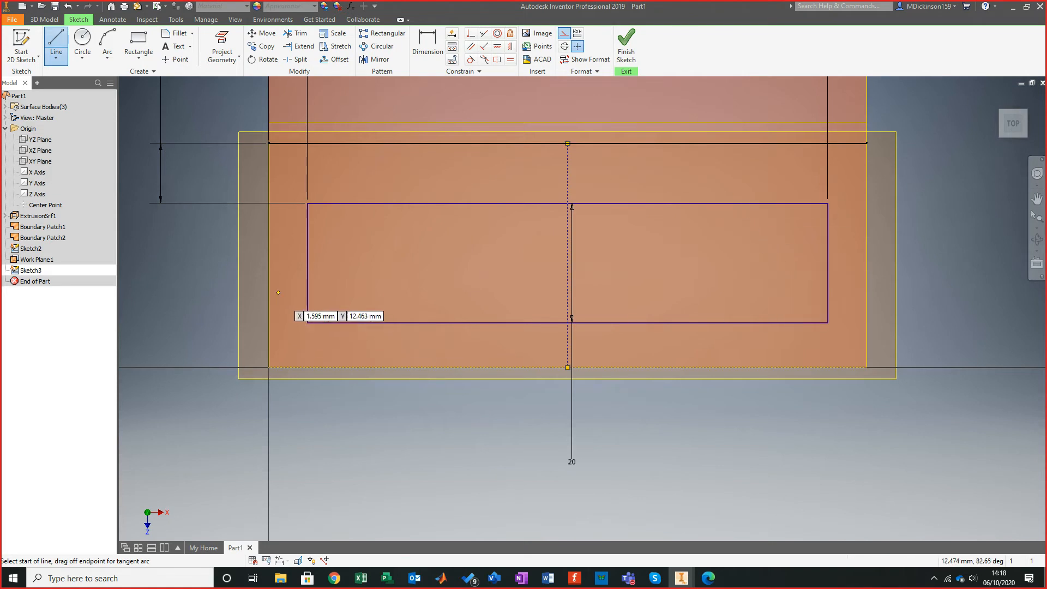
left_click(268, 255)
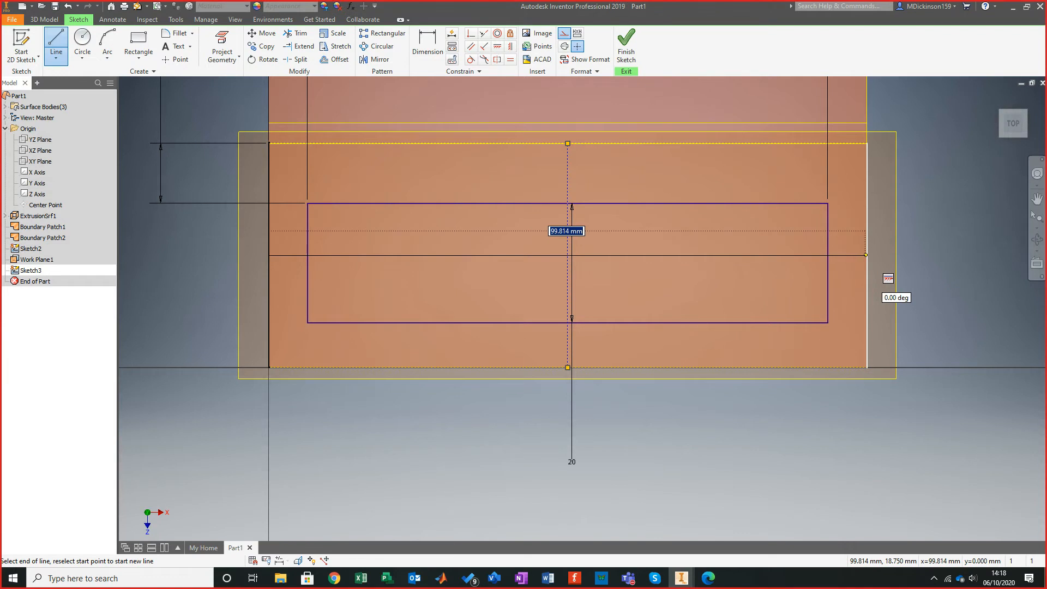
double_click(866, 254)
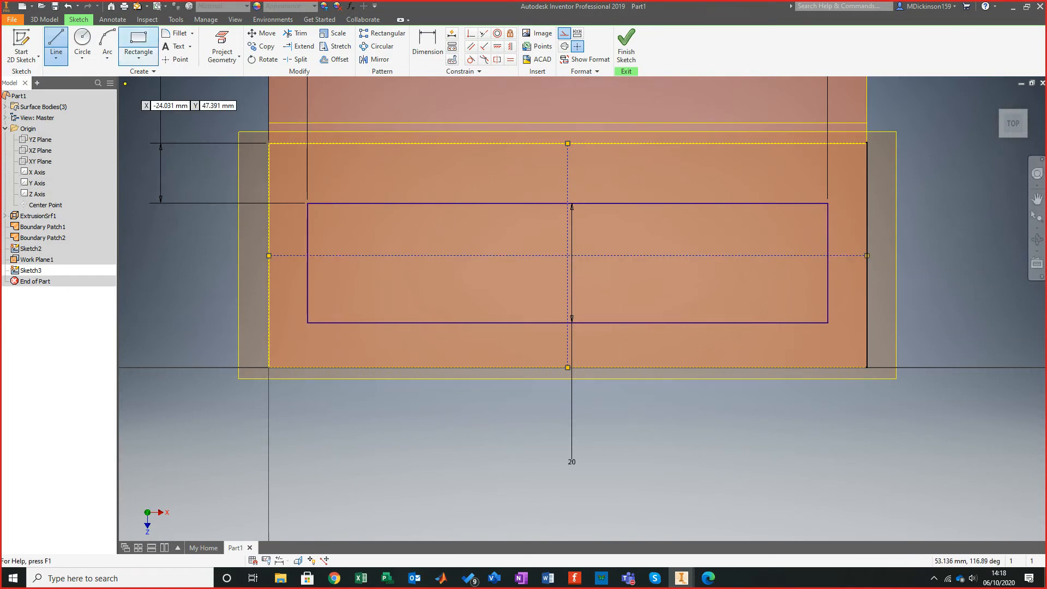
left_click(138, 41)
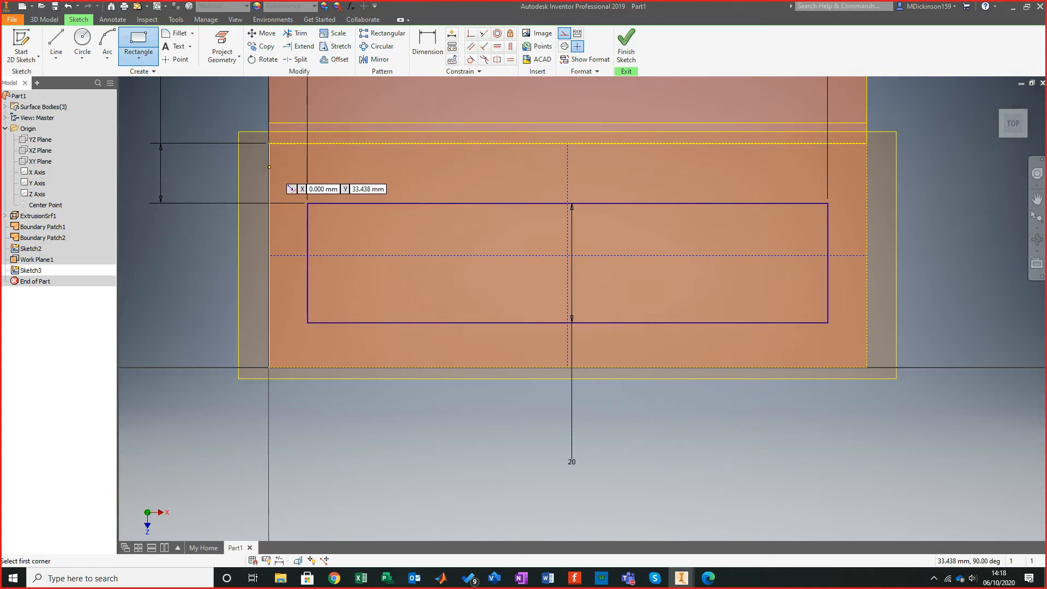
left_click(343, 179)
left_click(751, 309)
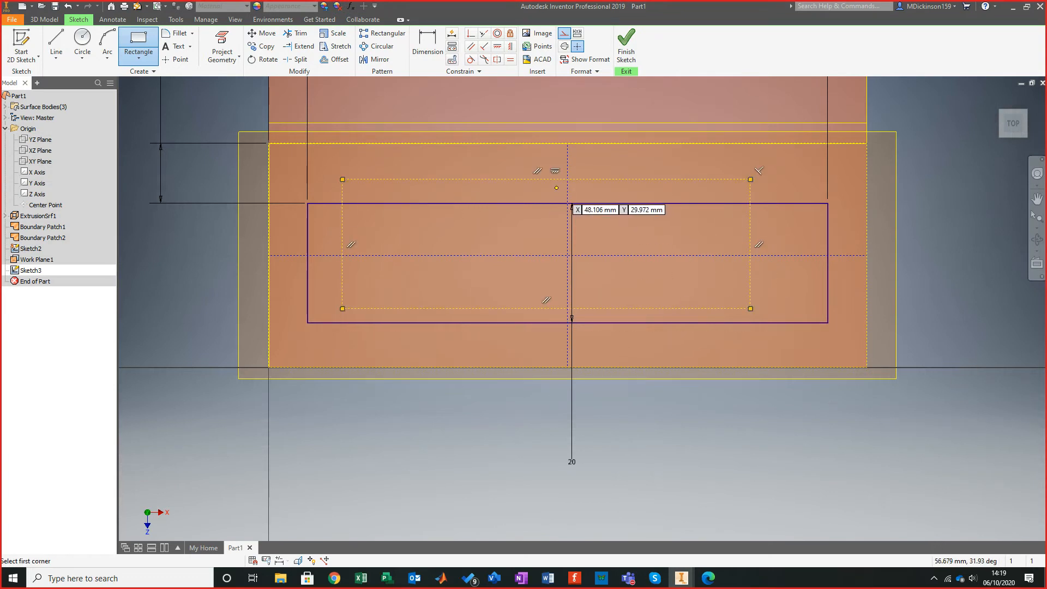
key("ctrl+z")
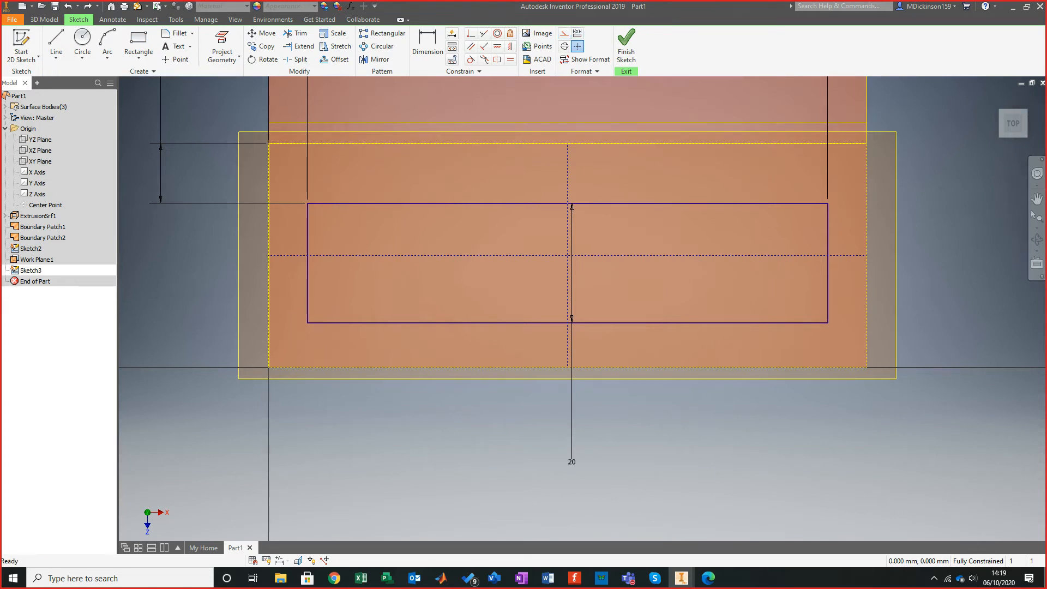
Sketch a construction rectangle freehand around the crossing construction lines, inside the step face outline.
left_click(139, 43)
left_click(294, 170)
left_click(776, 301)
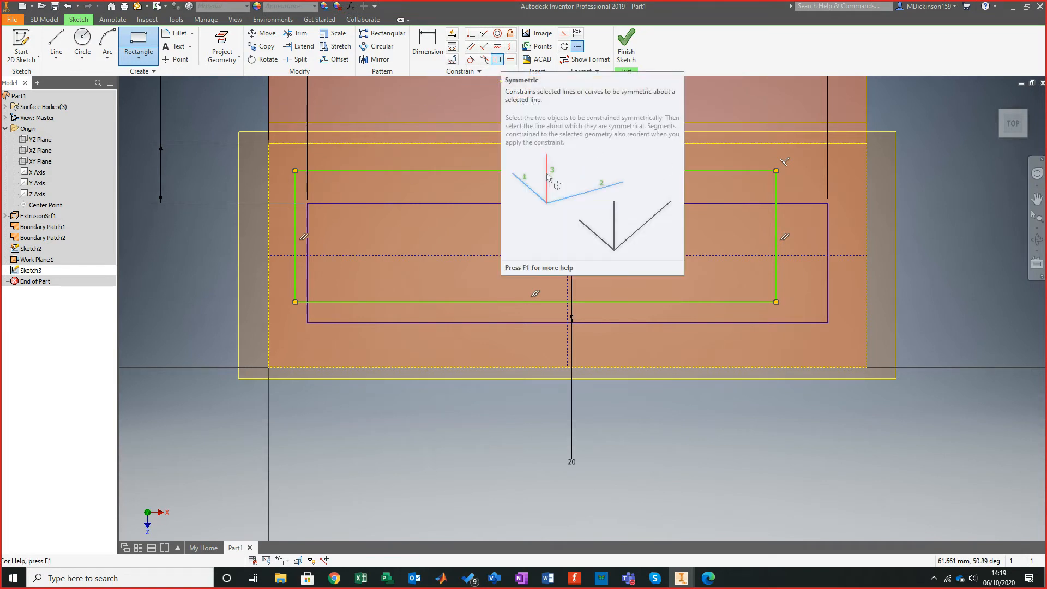
Constrain the rectangle's short sides symmetric about the shorter construction line and narrow the rectangle to about 36 mm.
left_click(497, 59)
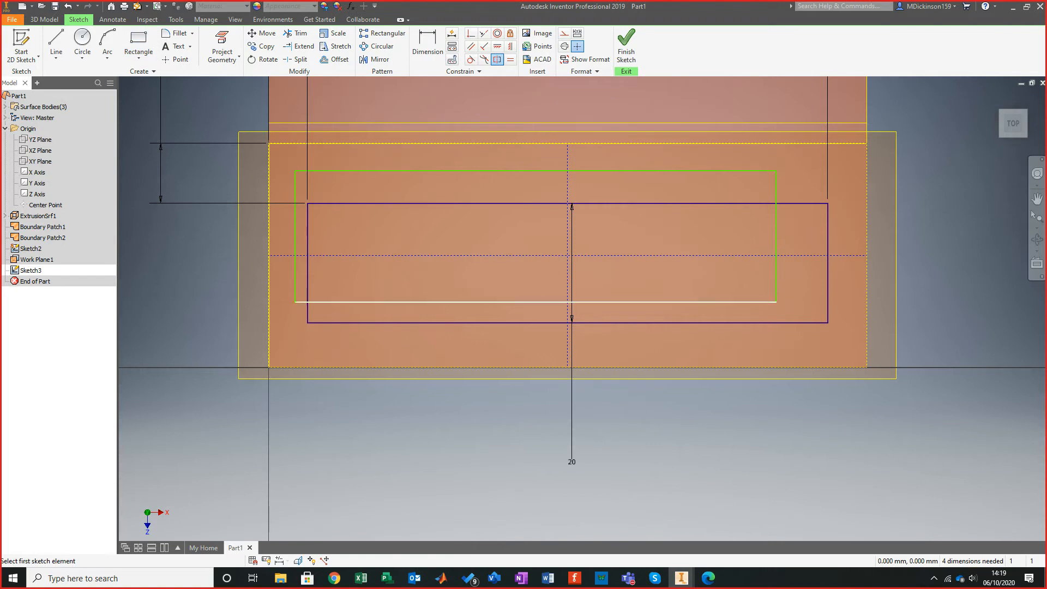
left_click(295, 237)
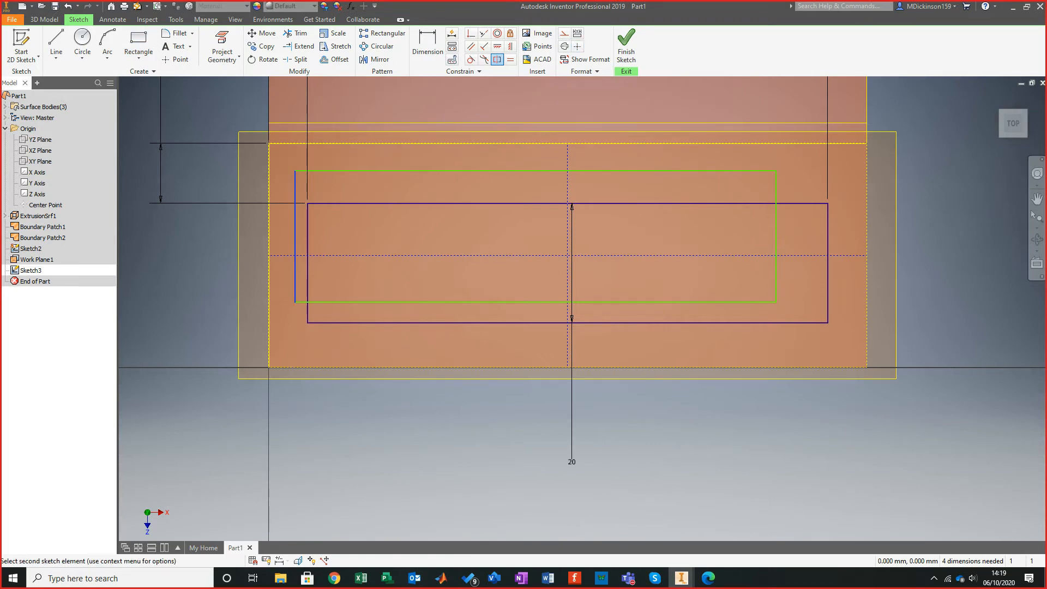
left_click(776, 237)
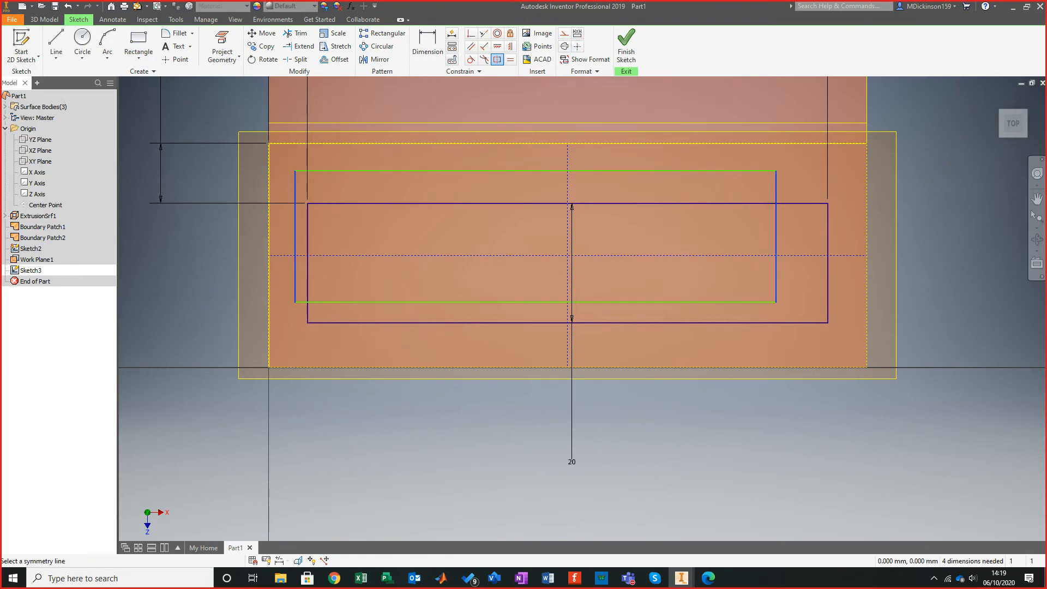
left_click(567, 255)
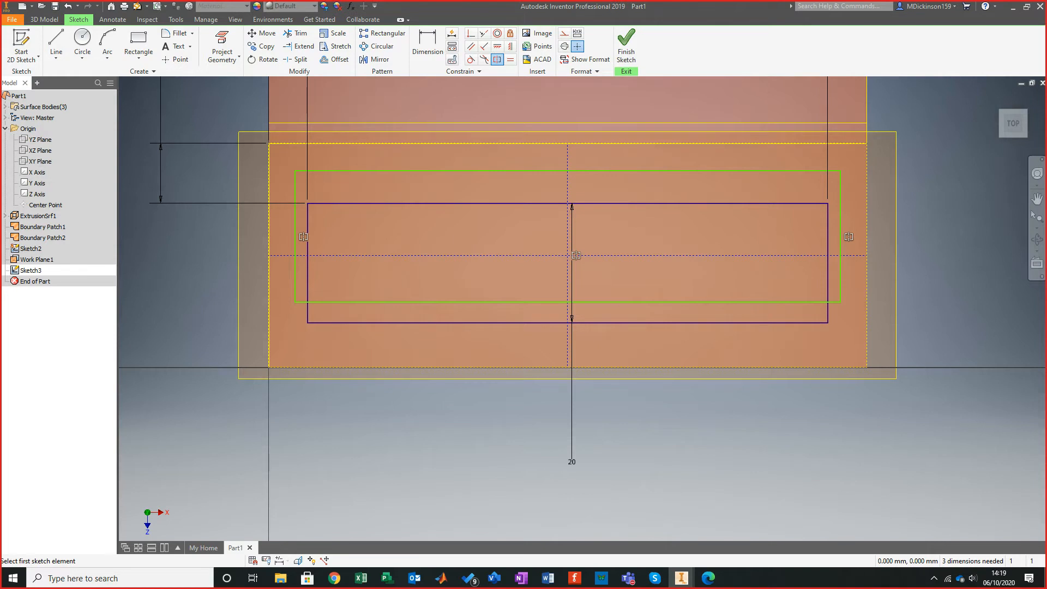
key("Escape")
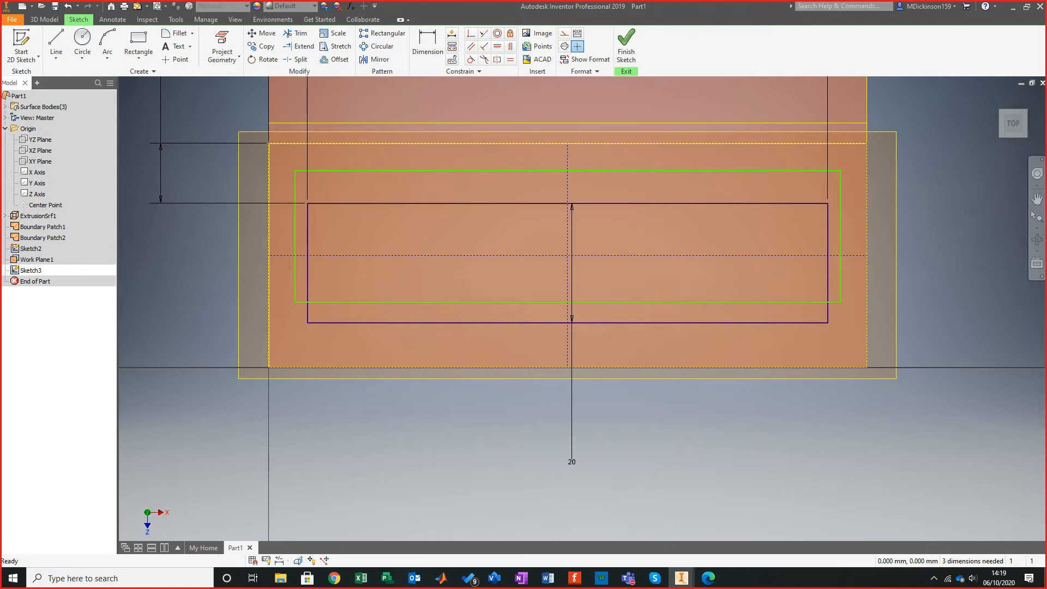
left_click_drag(295, 244, 459, 243)
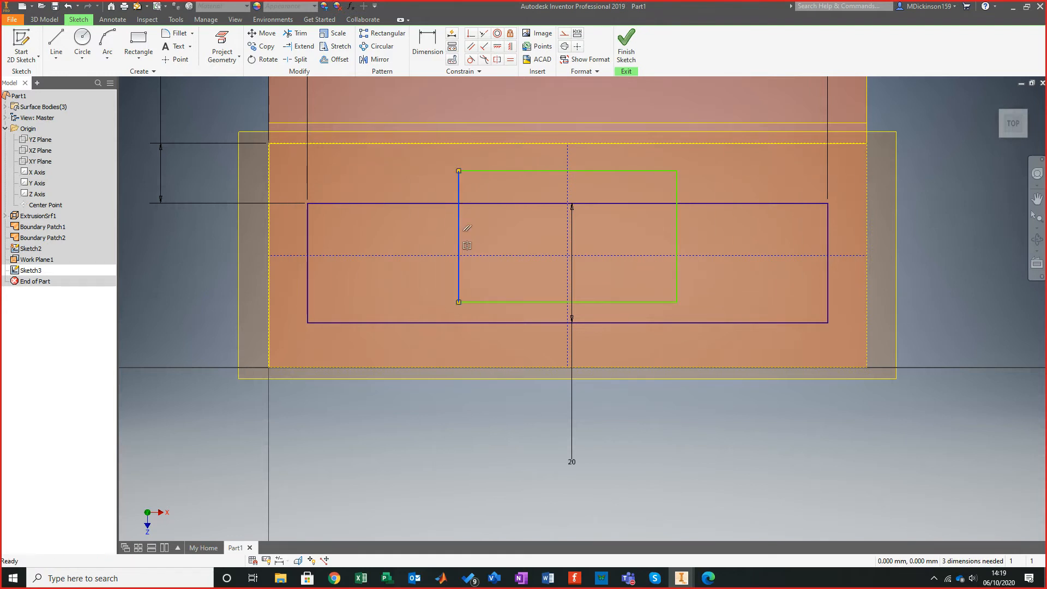
key("Escape")
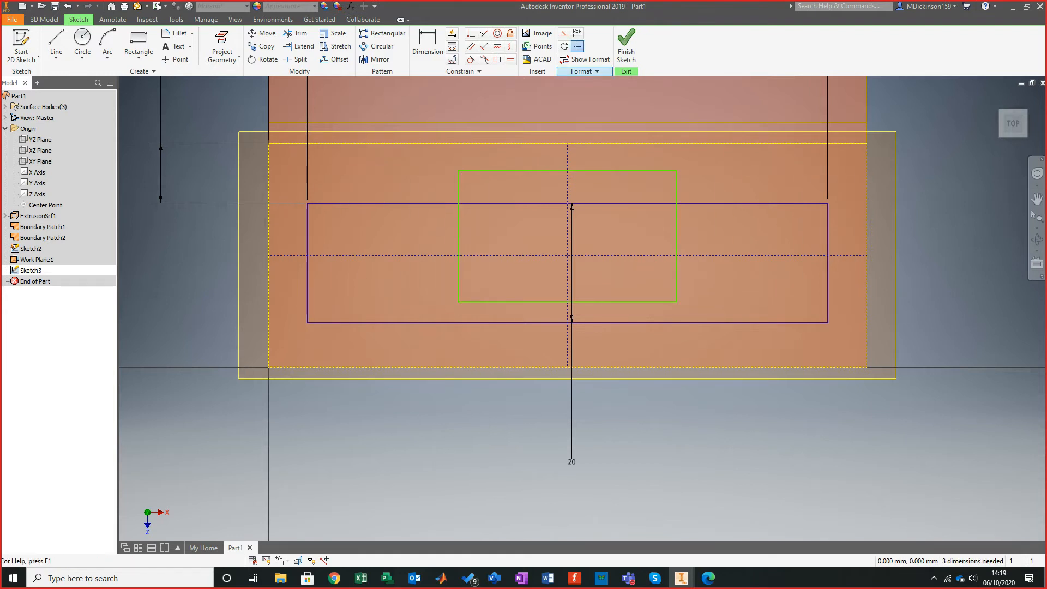
Constrain the rectangle's long sides symmetric about the longer construction line and resize the gap between them to about 25 mm.
left_click(497, 59)
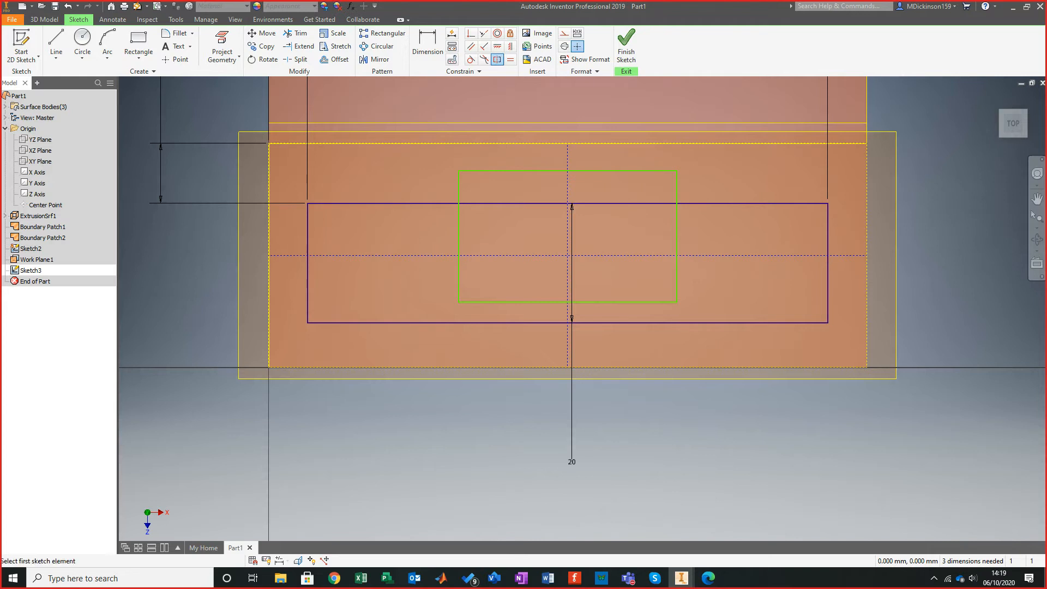
left_click(545, 170)
left_click(545, 301)
left_click(545, 255)
key("Escape")
left_click_drag(523, 209, 524, 352)
left_click_drag(524, 158, 524, 180)
key("Escape")
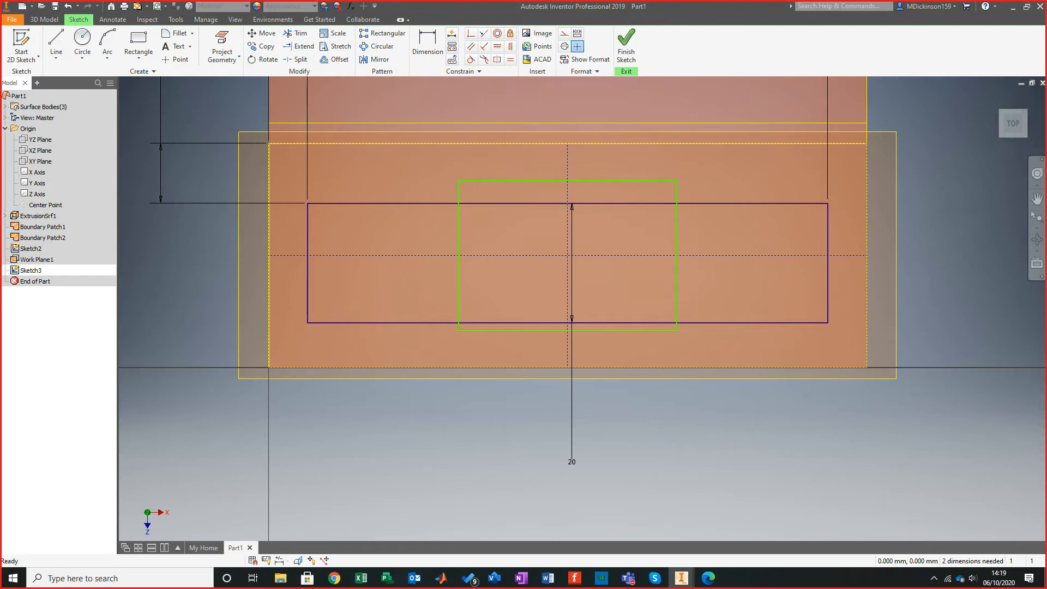
Dimension the rectangle's length along the step as 48.8 mm.
key("d")
left_click(622, 180)
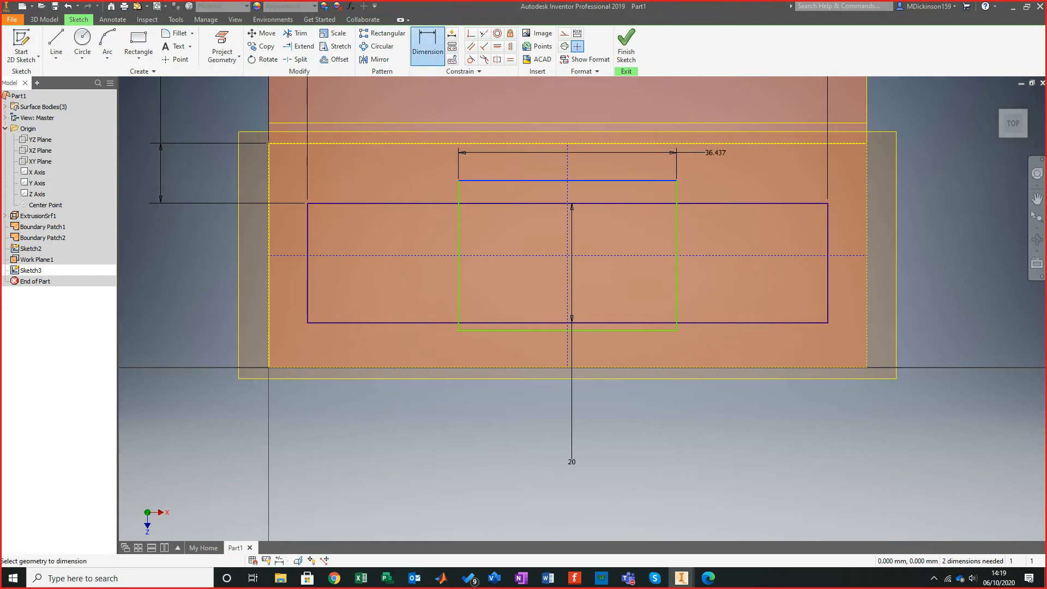
left_click(781, 159)
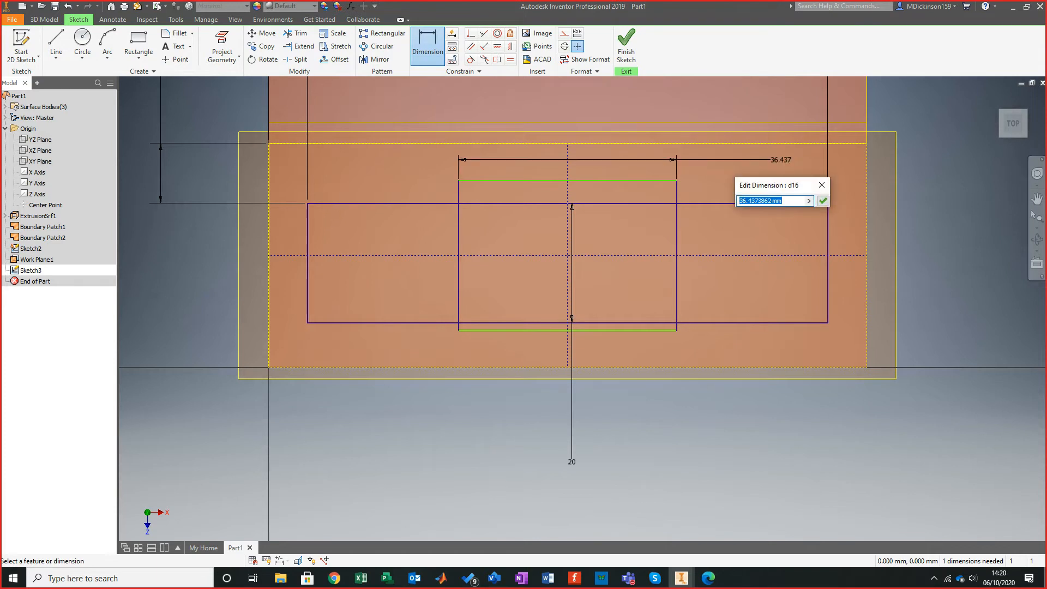
type("48.8")
key("Return")
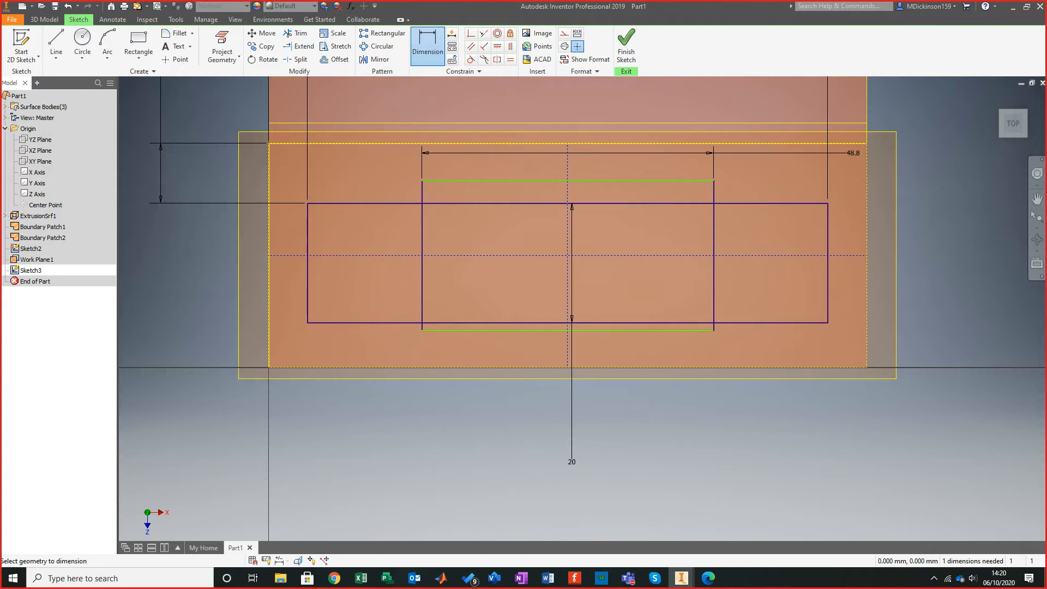
Dimension the rectangle's short side as 10.5 mm.
left_click(422, 247)
left_click(400, 248)
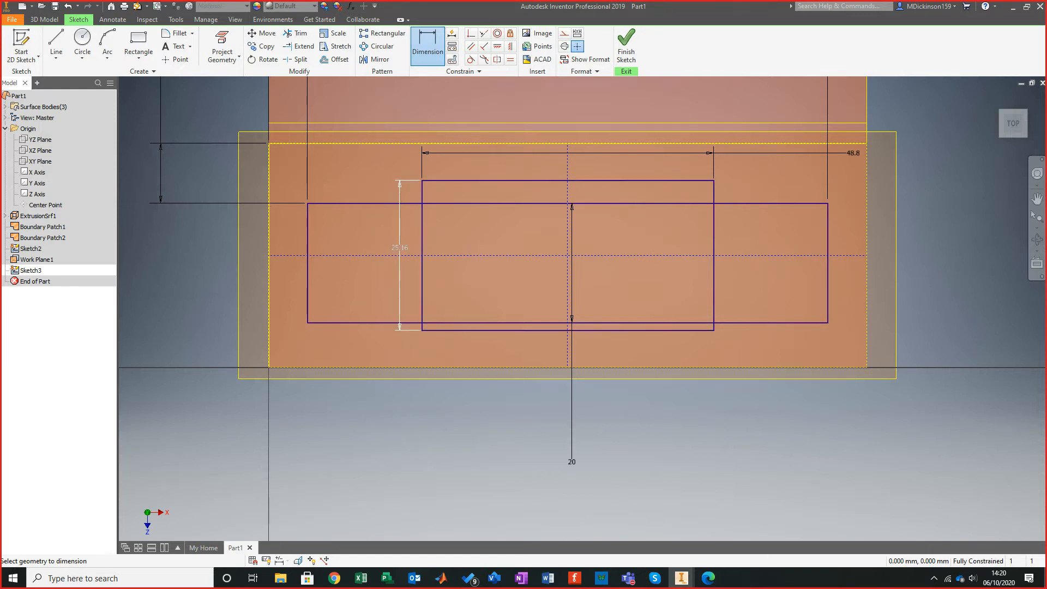
type("10.5")
key("Return")
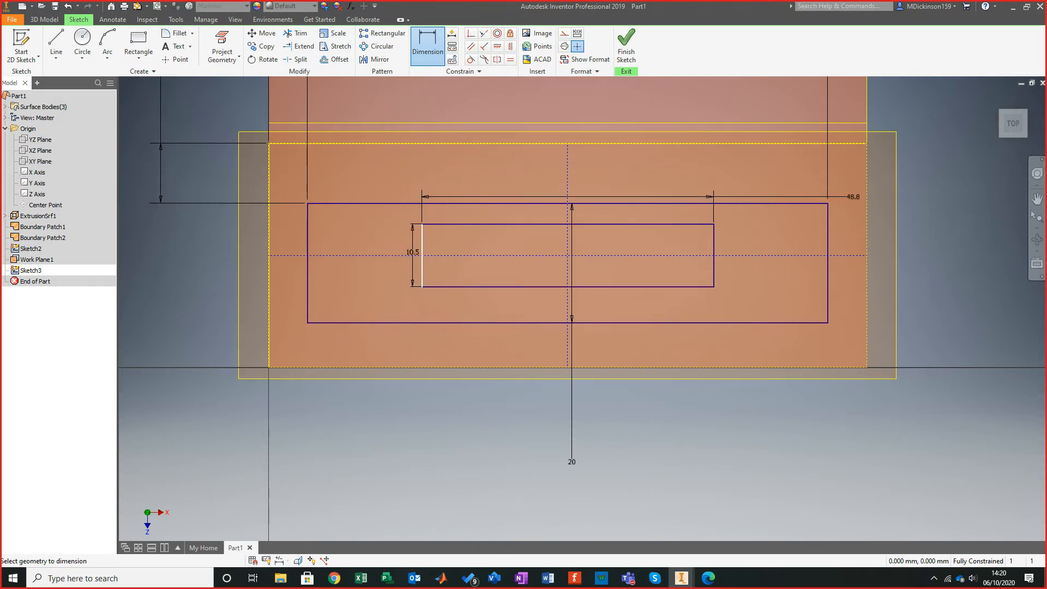
Examine the upper rectangle's position relative to the stepped surface and the lower rectangle from an angled view.
mouse_move(572, 292)
middle_mouse_down("shift")
mouse_move(589, 308)
mouse_move(505, 202)
mouse_move(521, 238)
middle_mouse_up("shift")
scroll(505, 218, "down", 3)
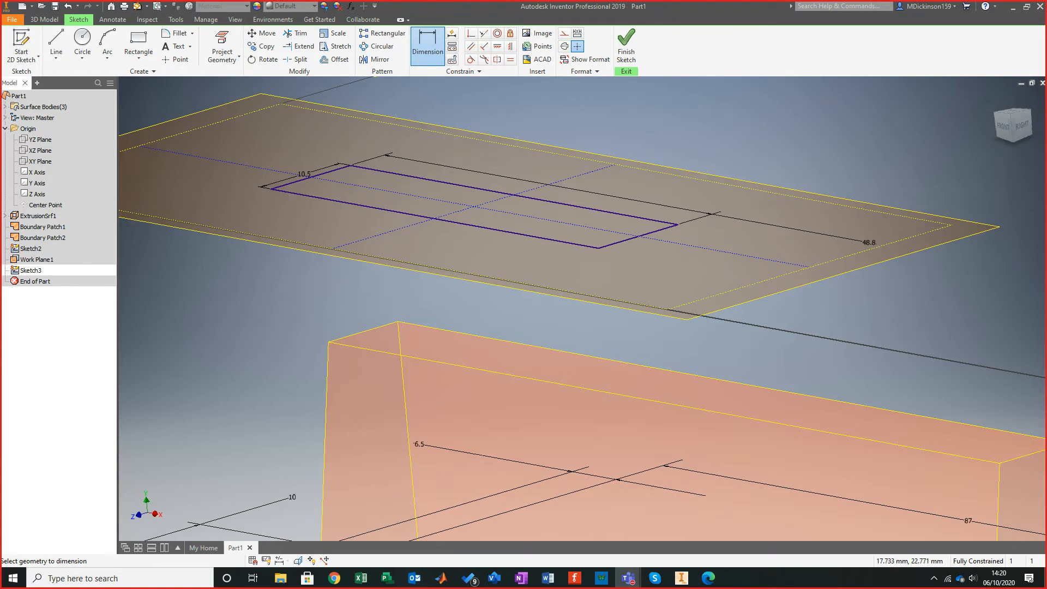
scroll(621, 344, "up", 3)
scroll(621, 344, "down", 5)
scroll(621, 344, "up", 3)
middle_click_drag(621, 344, 688, 358, "shift")
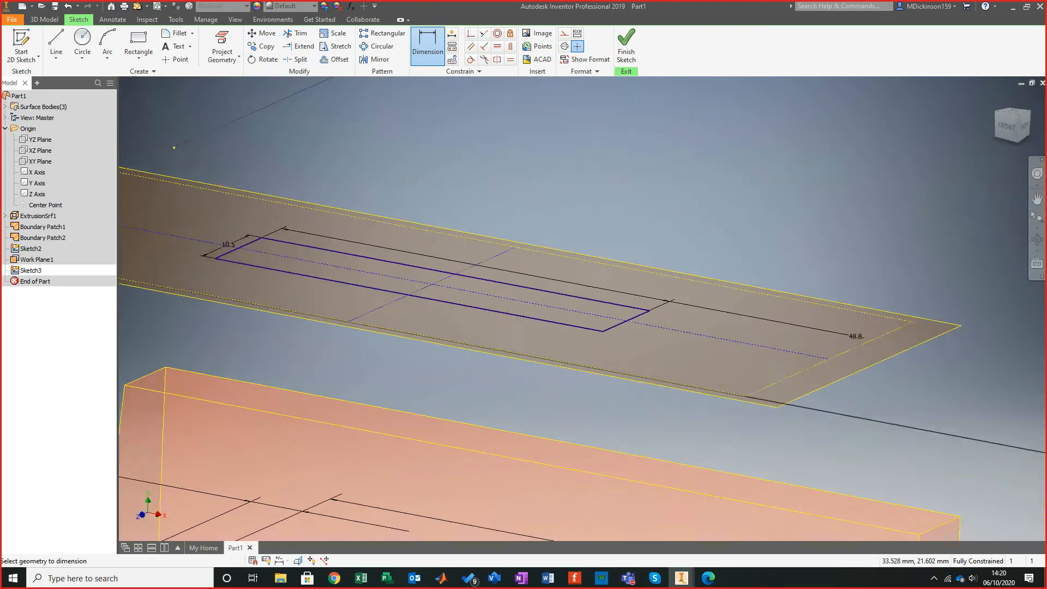
scroll(523, 256, "down", 4)
middle_click_drag(523, 256, 489, 229, "shift")
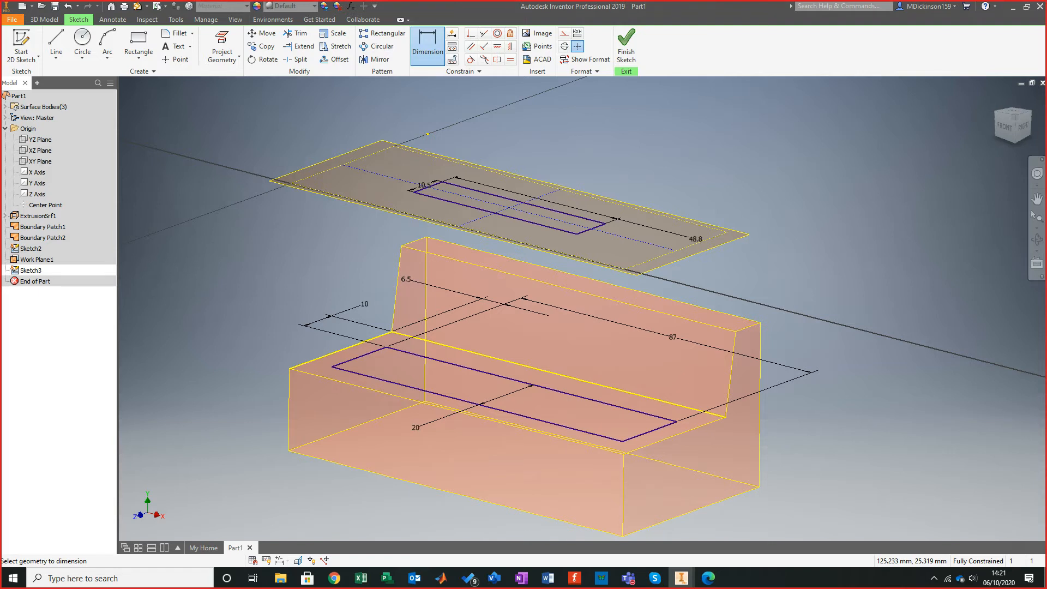
Finish the upper rectangle's sketch and hide the offset work plane.
left_click(626, 46)
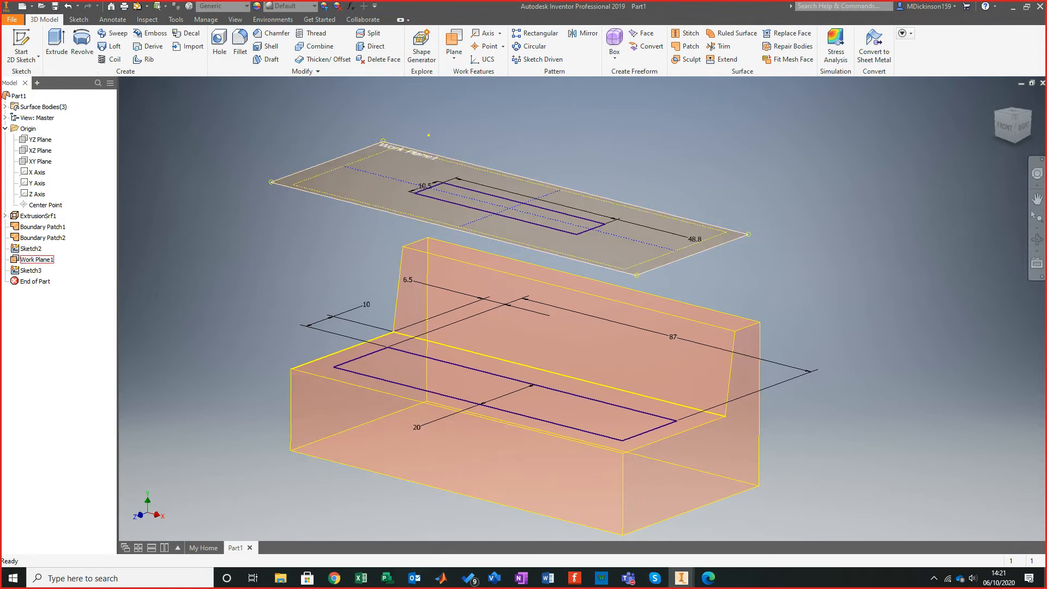
right_click(25, 259)
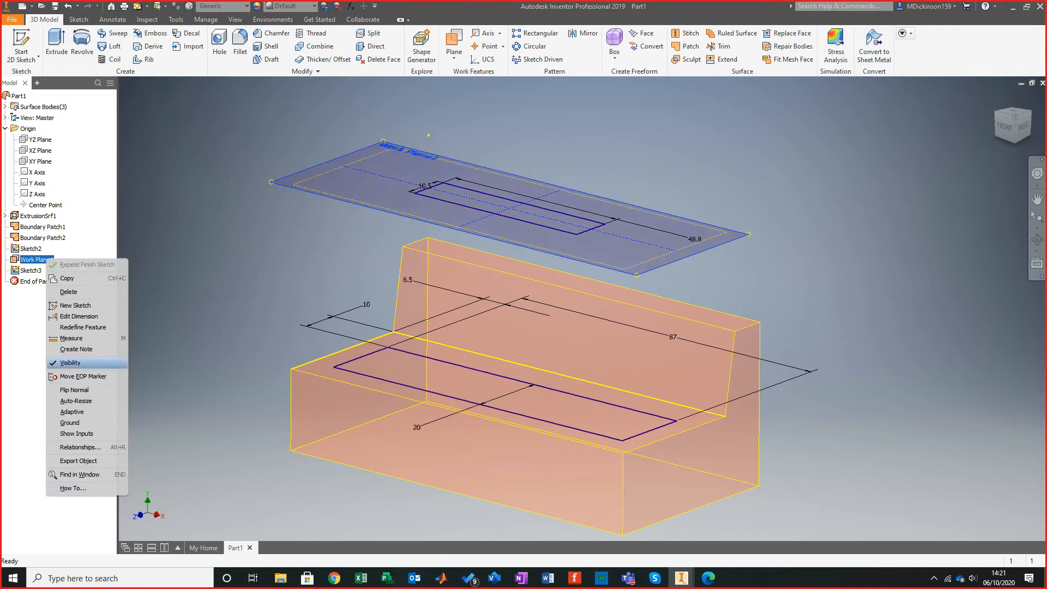
left_click(54, 365)
Set up a solid loft with the upper rectangle as the first section and the rectangle on the step face as the second.
mouse_move(524, 339)
middle_mouse_down("shift")
mouse_move(471, 316)
mouse_move(444, 321)
mouse_move(467, 303)
middle_mouse_up("shift")
scroll(455, 436, "down", 2)
middle_click_drag(455, 436, 486, 463, "shift")
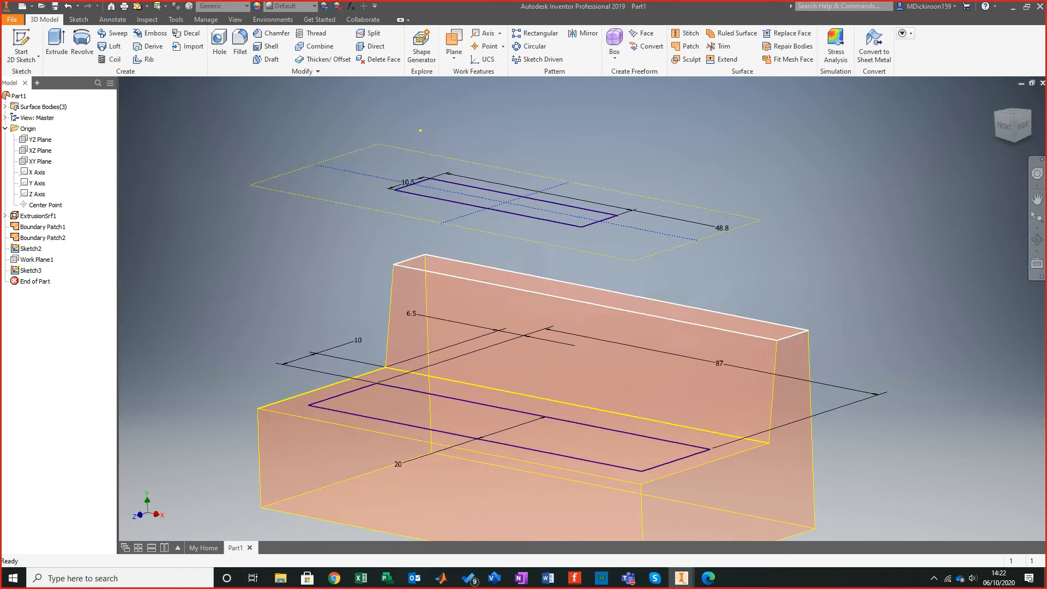
middle_click_drag(480, 436, 617, 416, "shift")
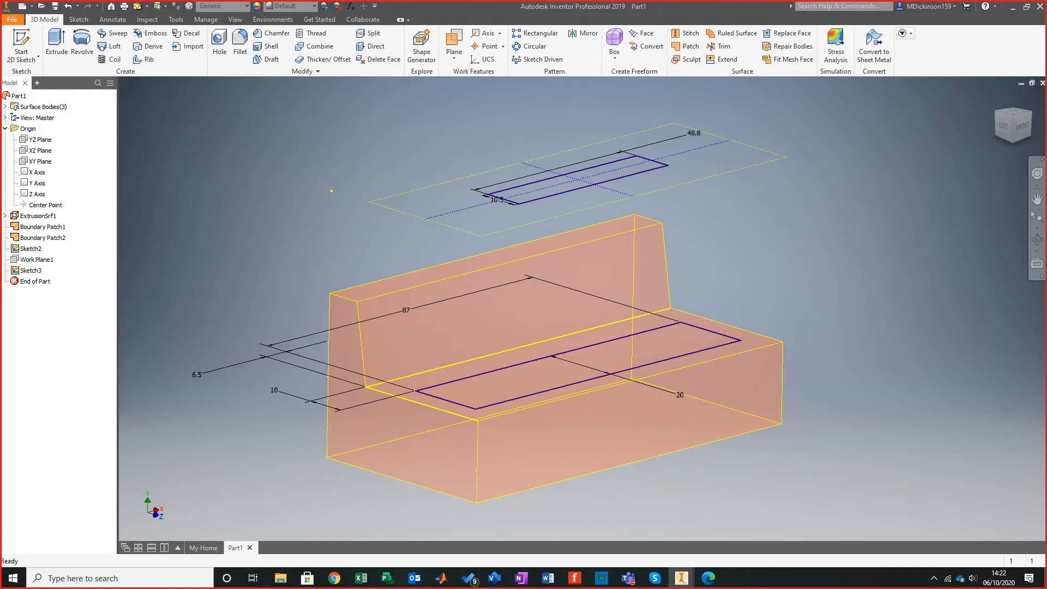
left_click(111, 46)
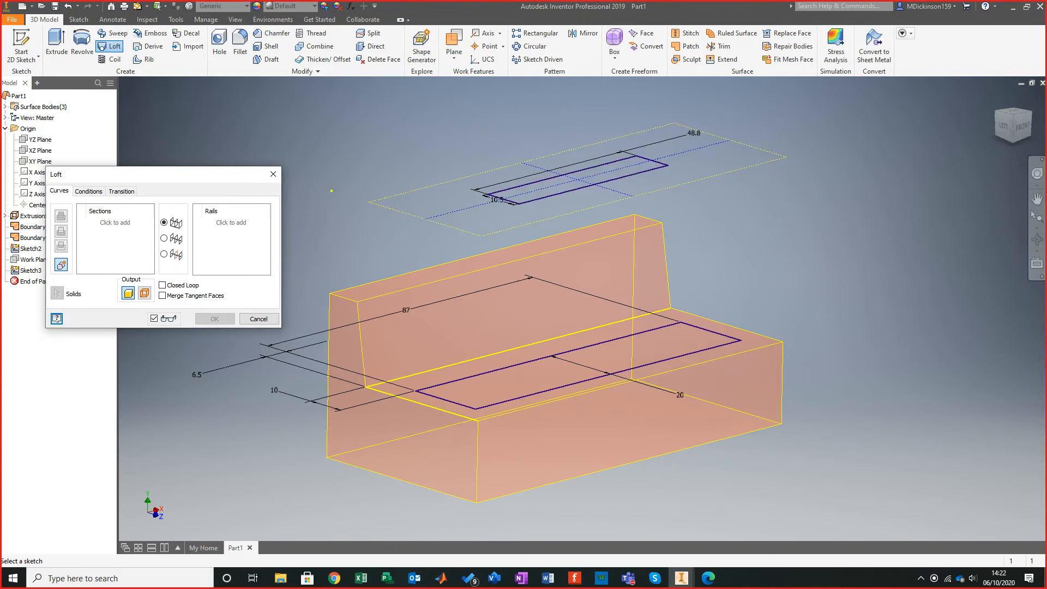
left_click(572, 180)
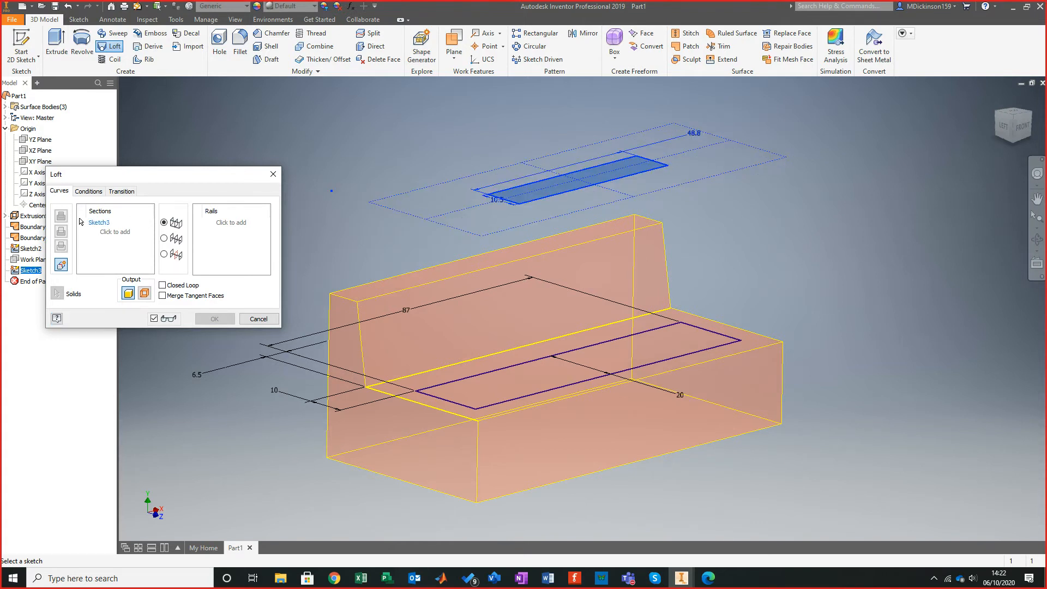
left_click(578, 365)
middle_click_drag(578, 365, 584, 341, "shift")
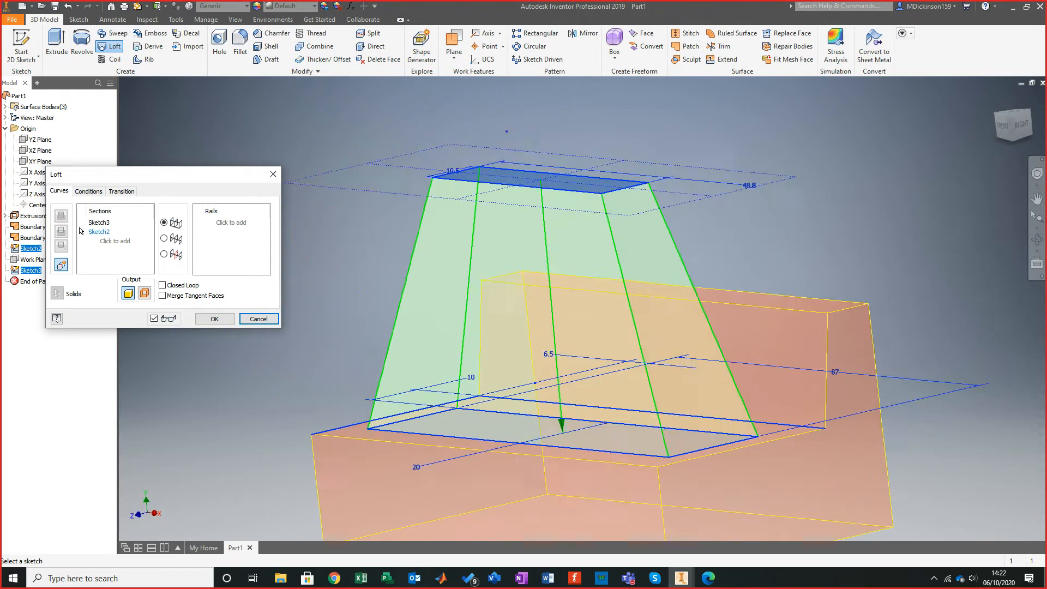
Apply the Direction Condition to both sections of the loft and create it as a solid.
left_click(88, 192)
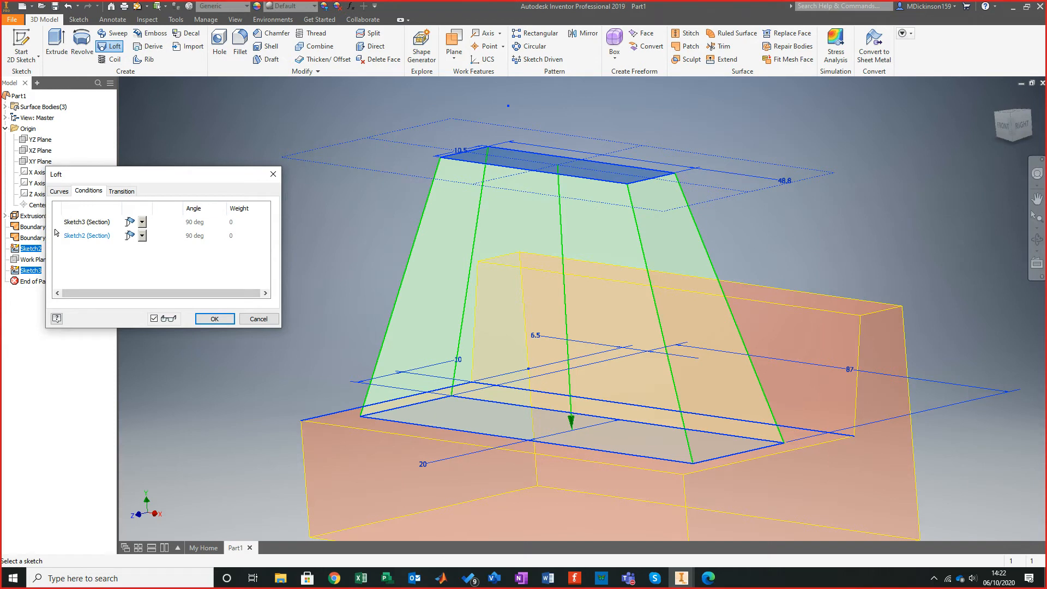
left_click(142, 221)
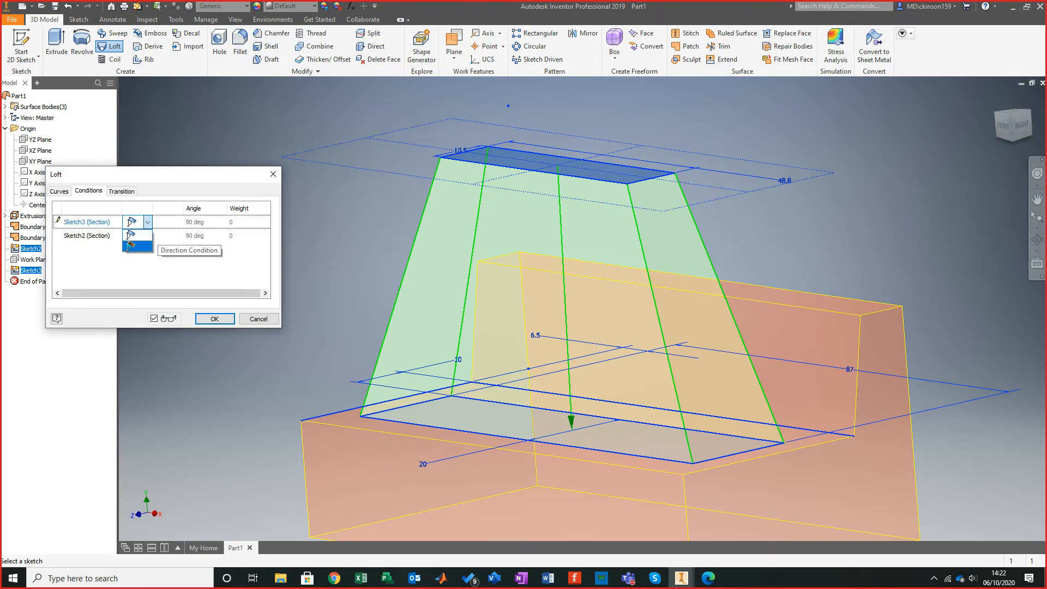
left_click(131, 246)
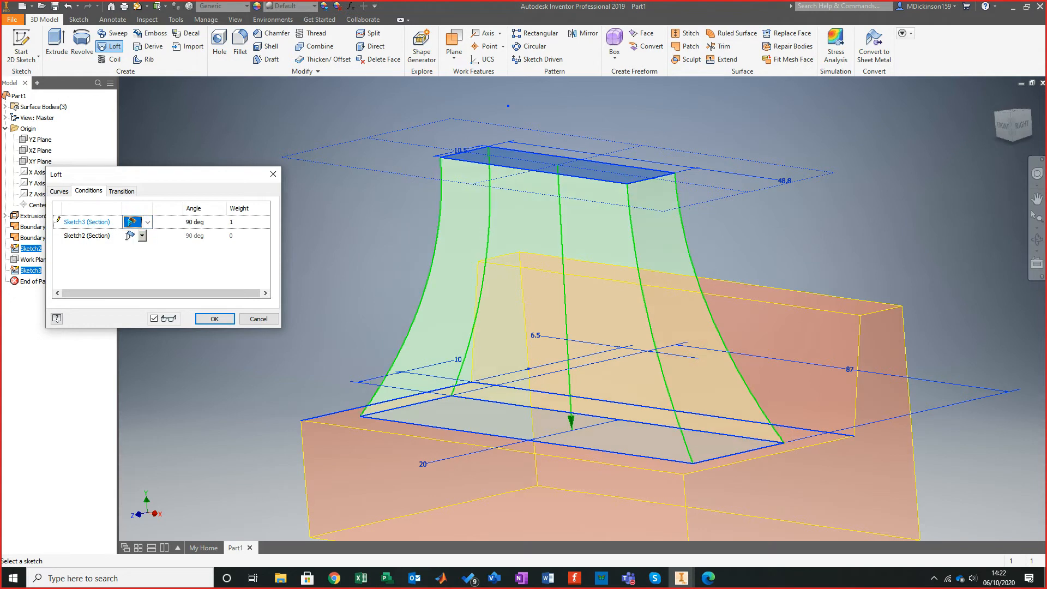
left_click(141, 236)
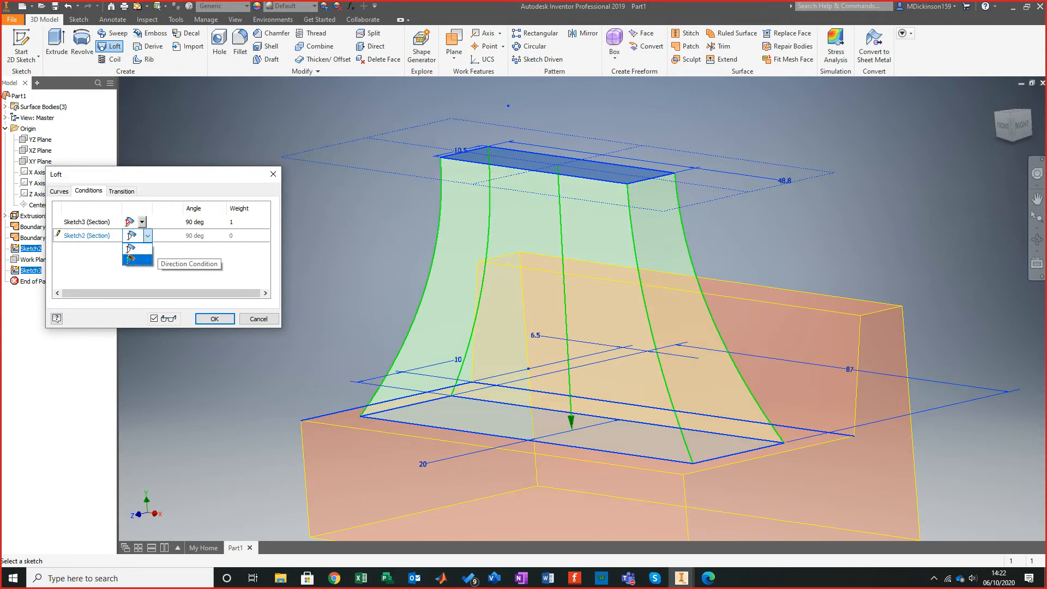
left_click(134, 261)
middle_click_drag(523, 327, 675, 321, "shift")
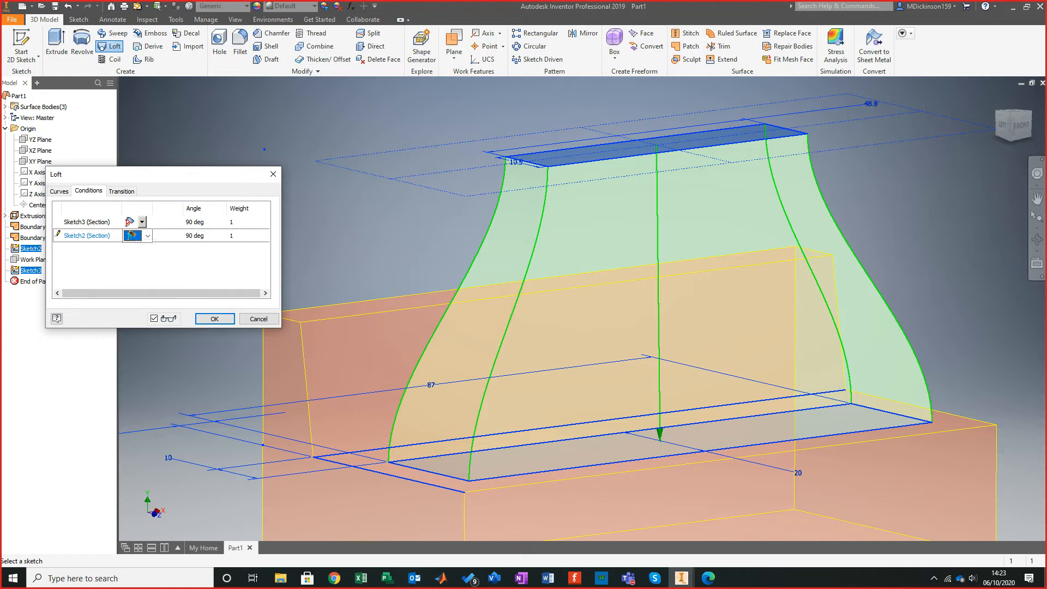
left_click(214, 318)
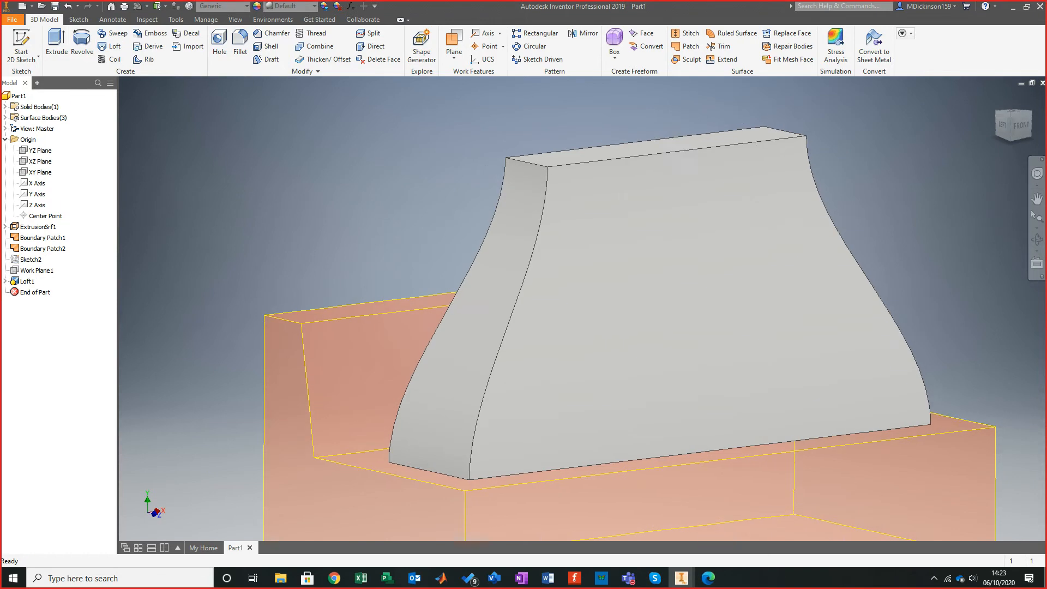
Reopen the solid loft for editing and try removing both of its section sketches.
right_click(26, 281)
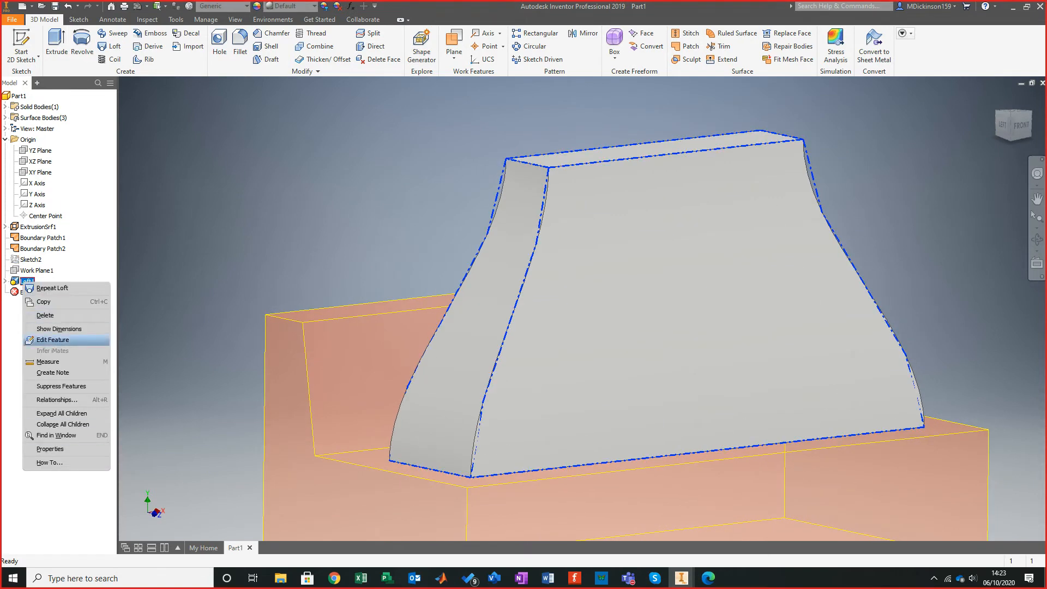
left_click(53, 340)
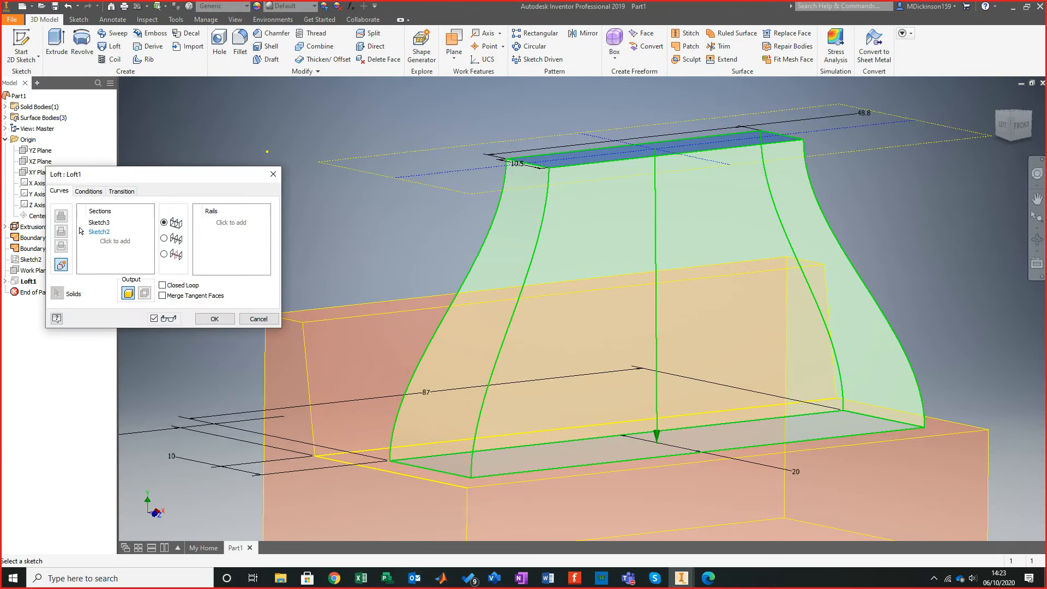
left_click(258, 318)
right_click(27, 281)
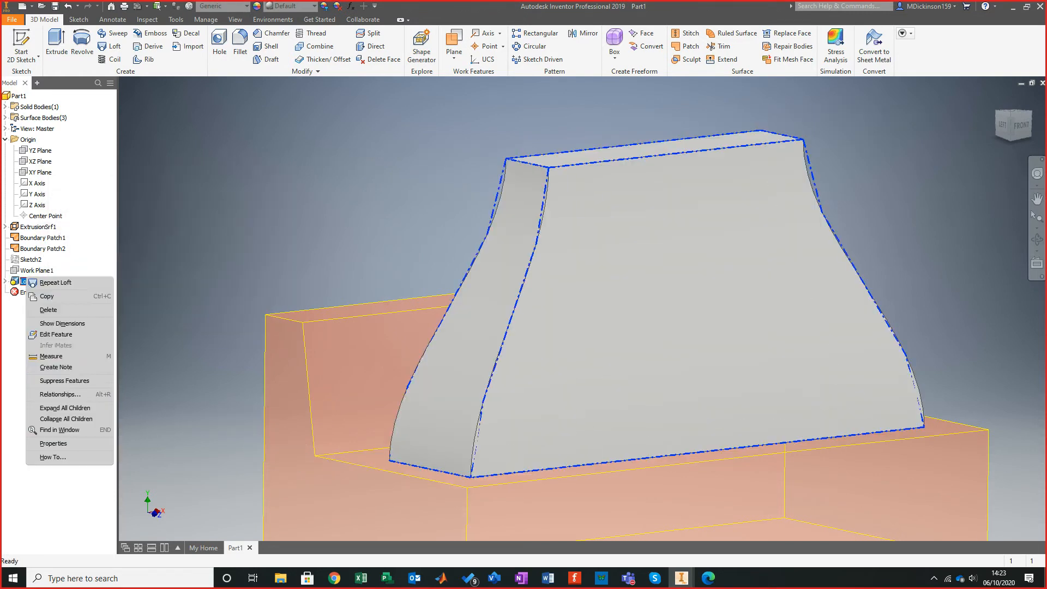
left_click(19, 333)
right_click(27, 280)
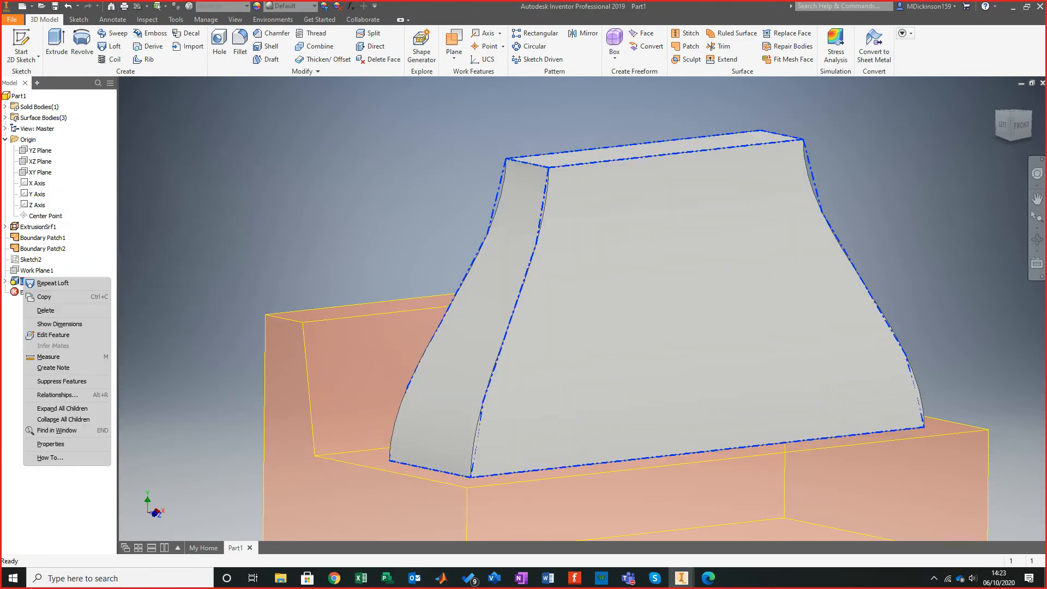
left_click(53, 337)
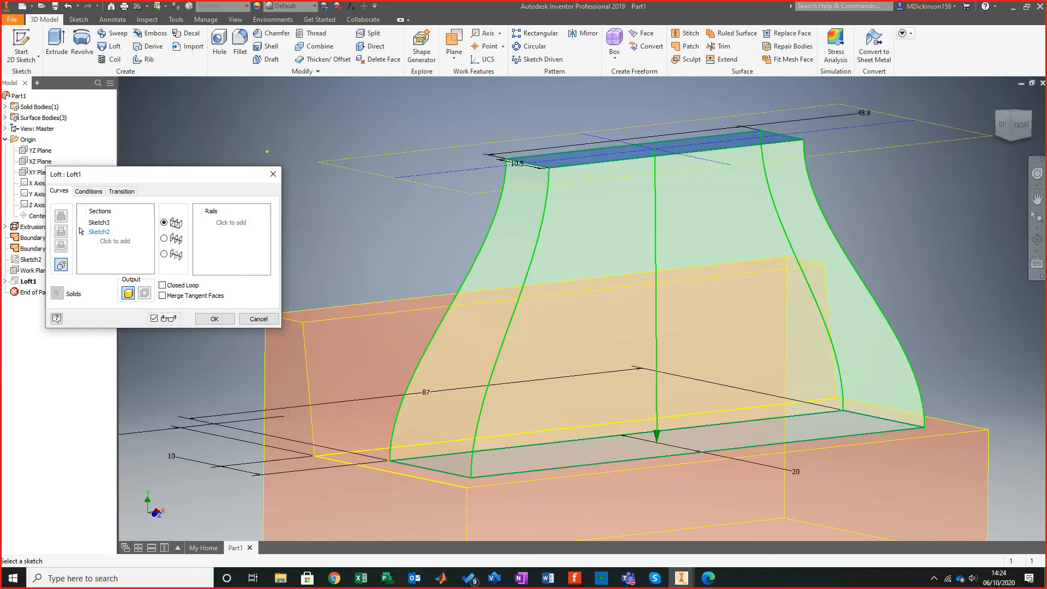
left_click(82, 222)
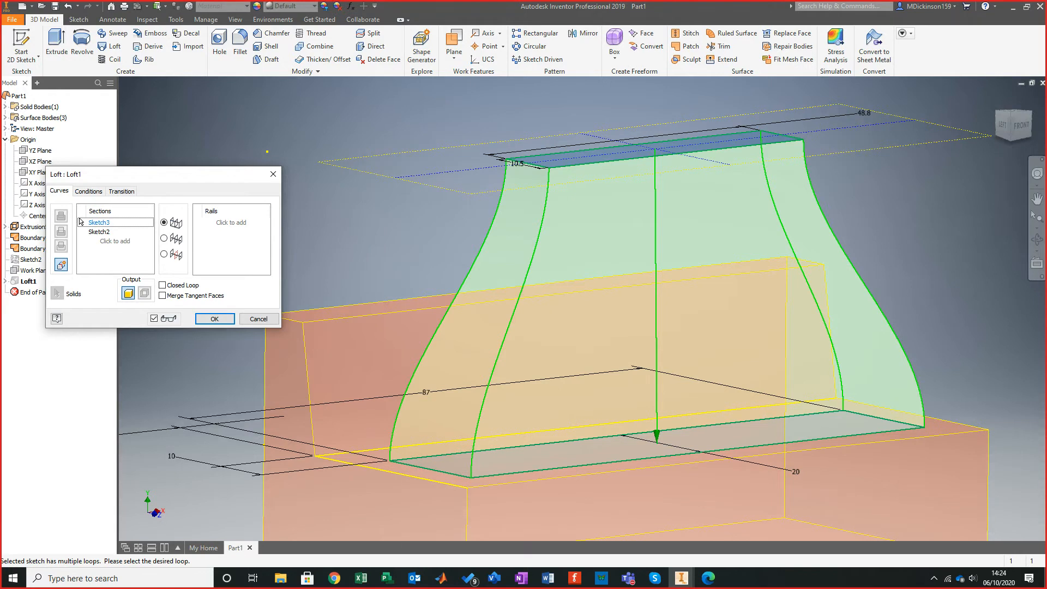
key("Delete")
left_click(81, 222)
key("Delete")
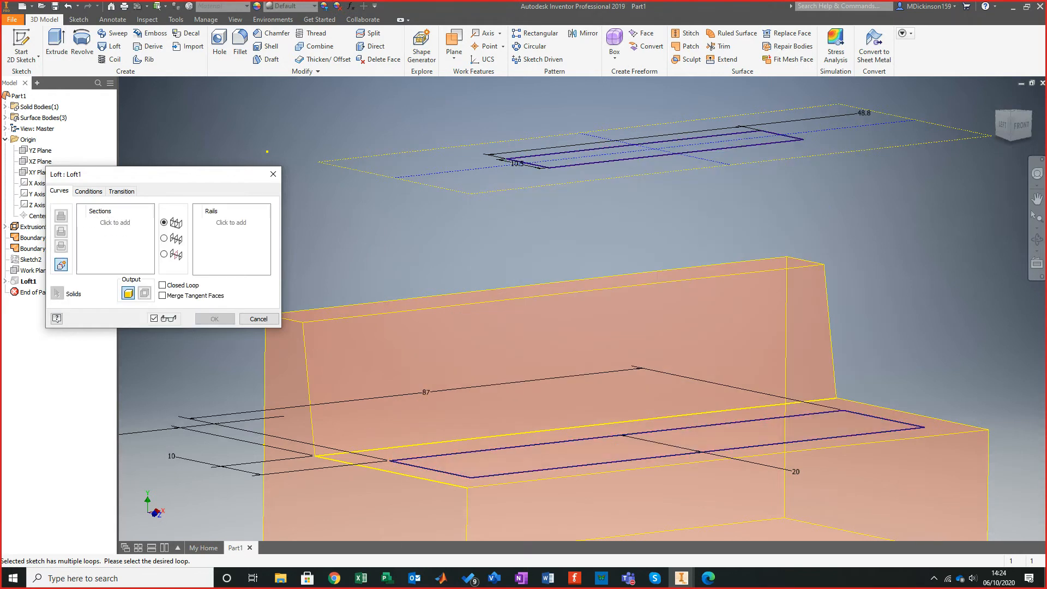
middle_click_drag(568, 305, 595, 314, "shift")
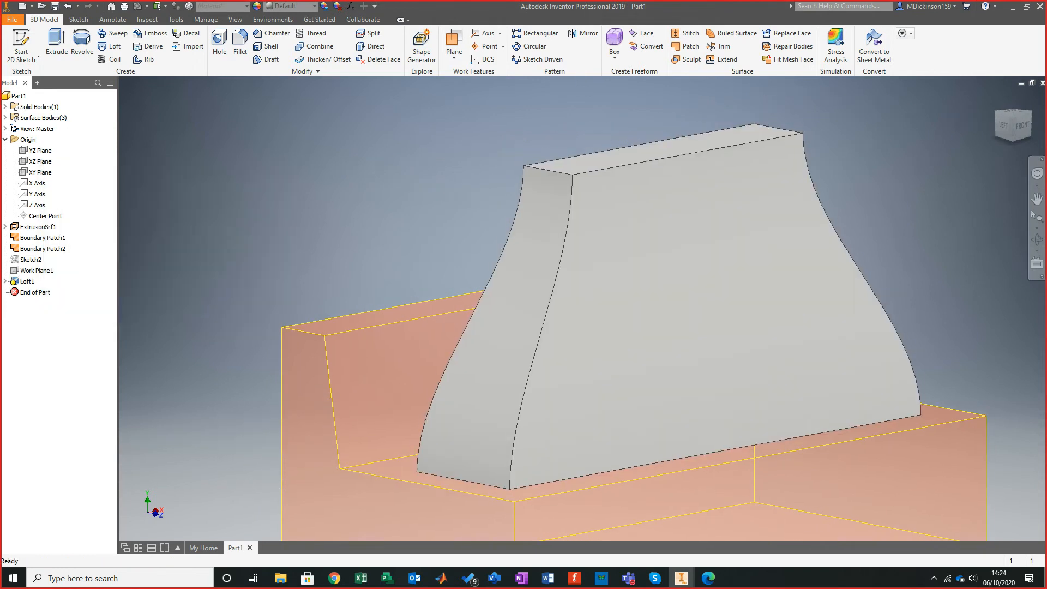
Delete the solid loft feature while keeping its section sketches.
right_click(27, 282)
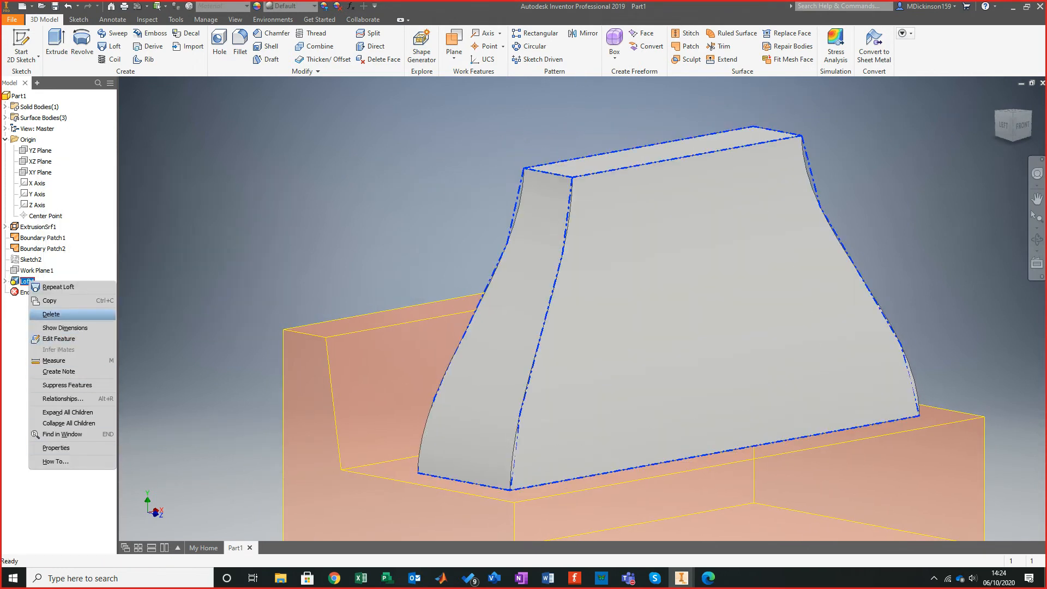
left_click(51, 314)
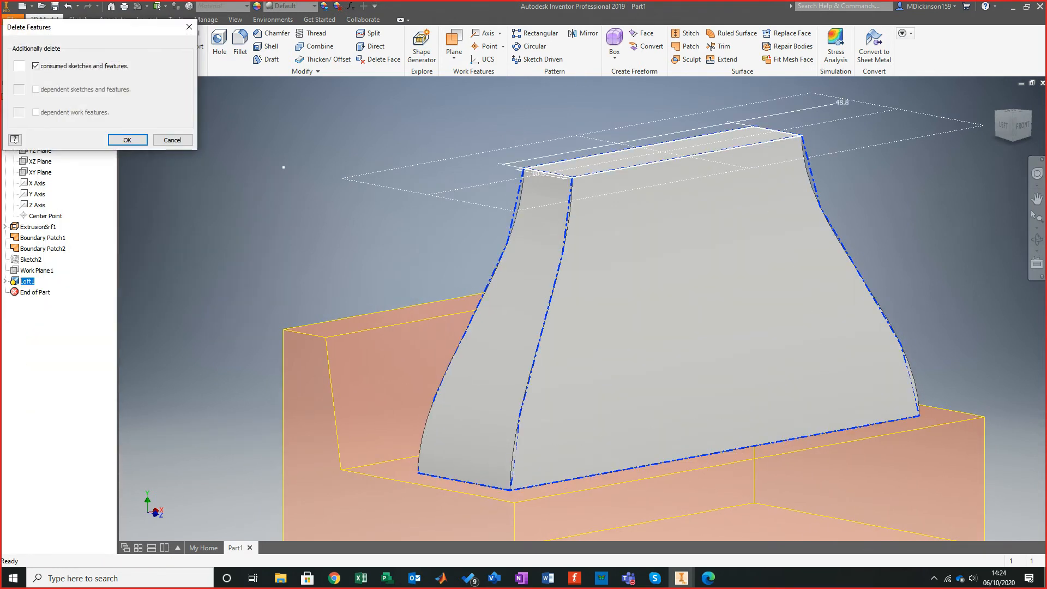
left_click(127, 140)
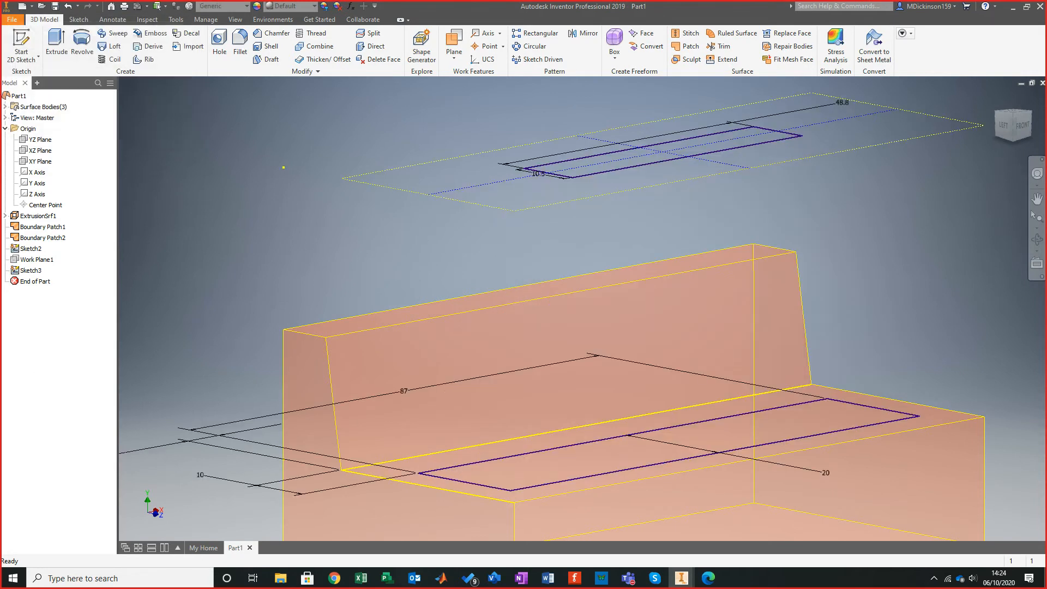
Set up a loft with surface output from the upper rectangle to the rectangle on the step face.
left_click(57, 47)
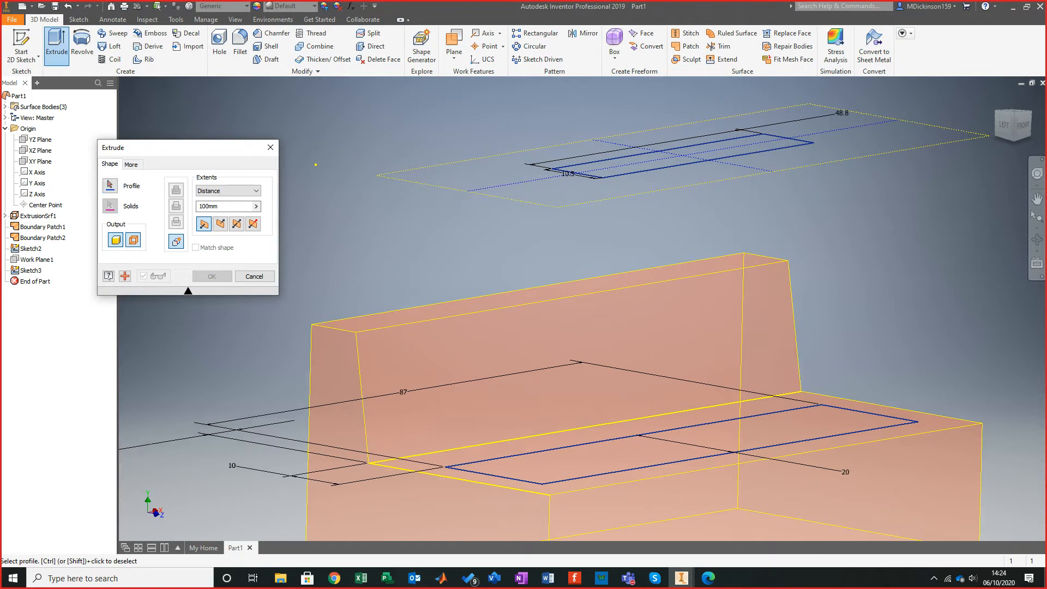
left_click(254, 276)
left_click(112, 46)
left_click(144, 293)
left_click(682, 158)
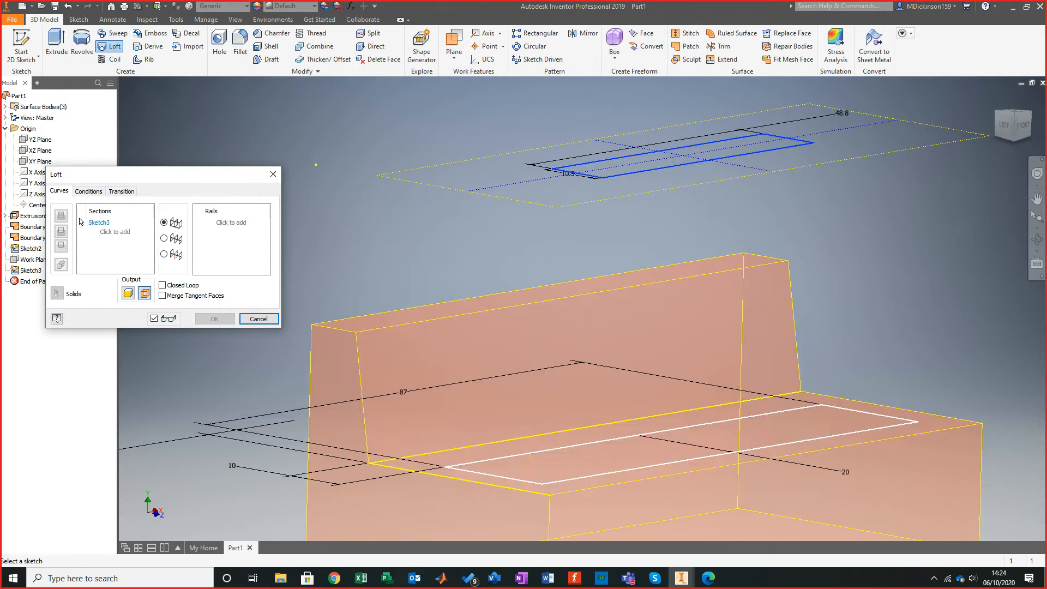
left_click(616, 455)
Apply the Direction Condition to both sections and create the surface loft.
left_click(88, 191)
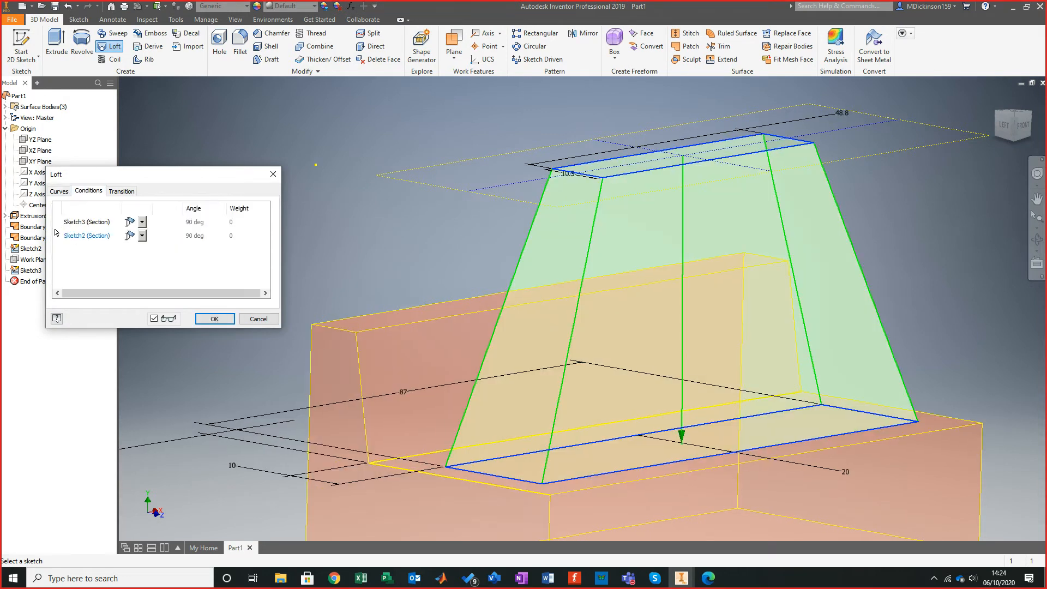
left_click(133, 222)
left_click(131, 245)
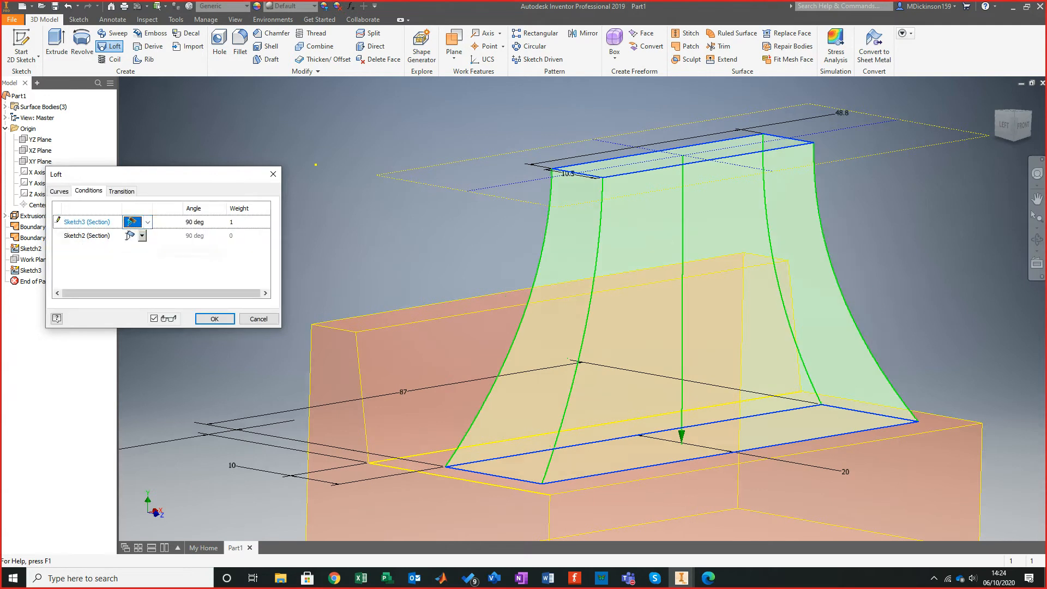
left_click(134, 236)
left_click(131, 259)
middle_click_drag(600, 339, 577, 328, "shift")
left_click(59, 192)
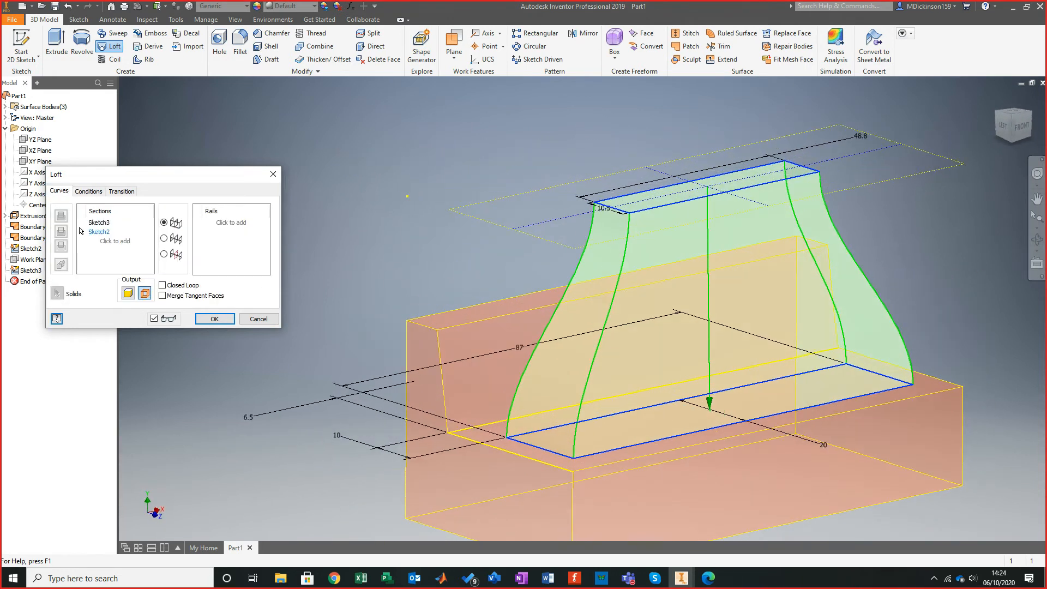
left_click(215, 319)
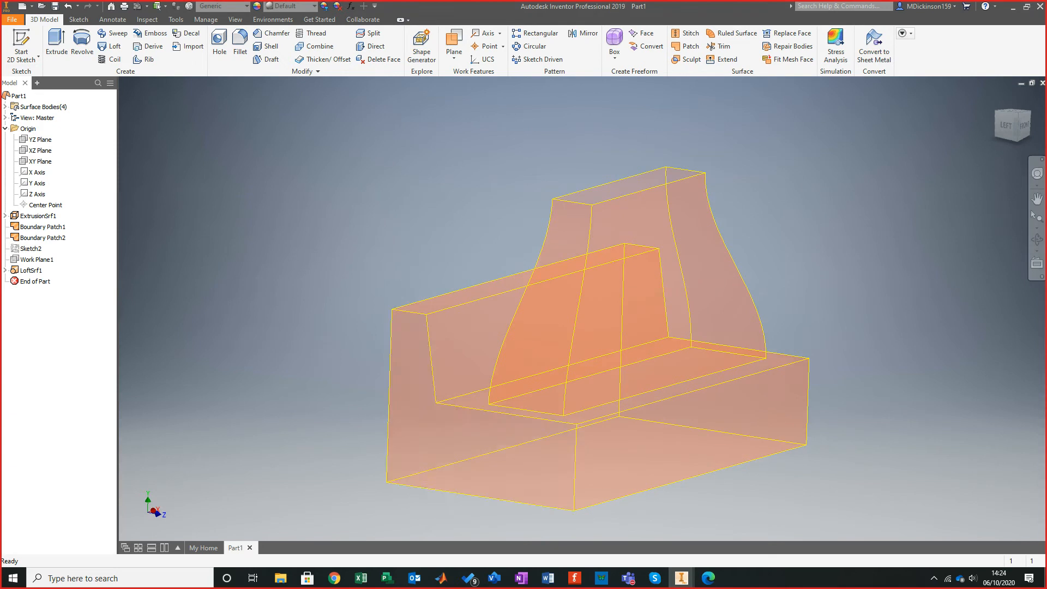
Create a half section view parallel to the stepped end face, offset inward to cut roughly through the middle of the loft.
middle_click_drag(545, 328, 502, 327, "shift")
left_click(235, 19)
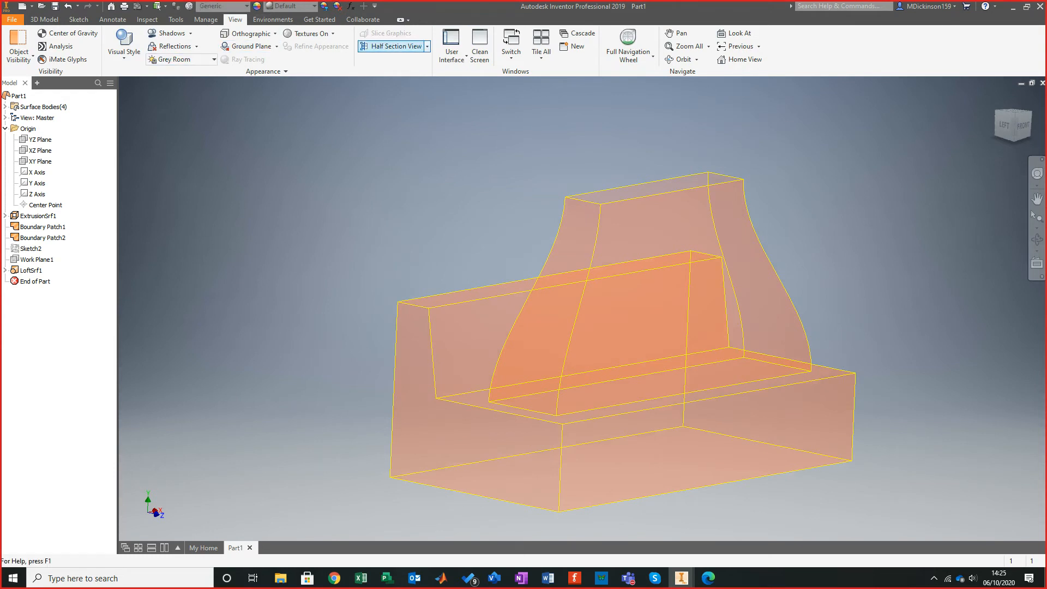
left_click(393, 46)
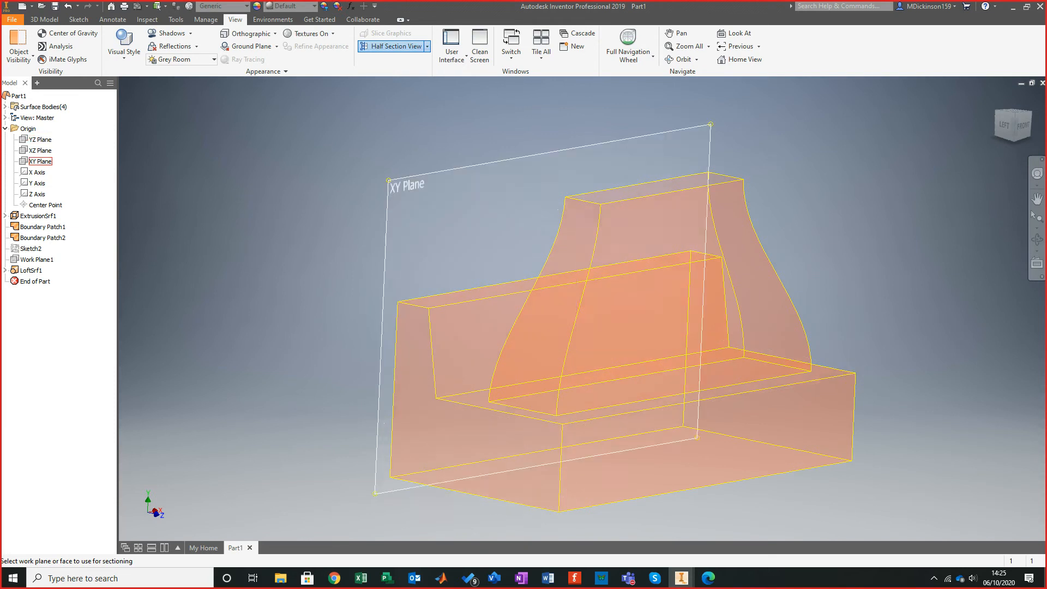
left_click(36, 259)
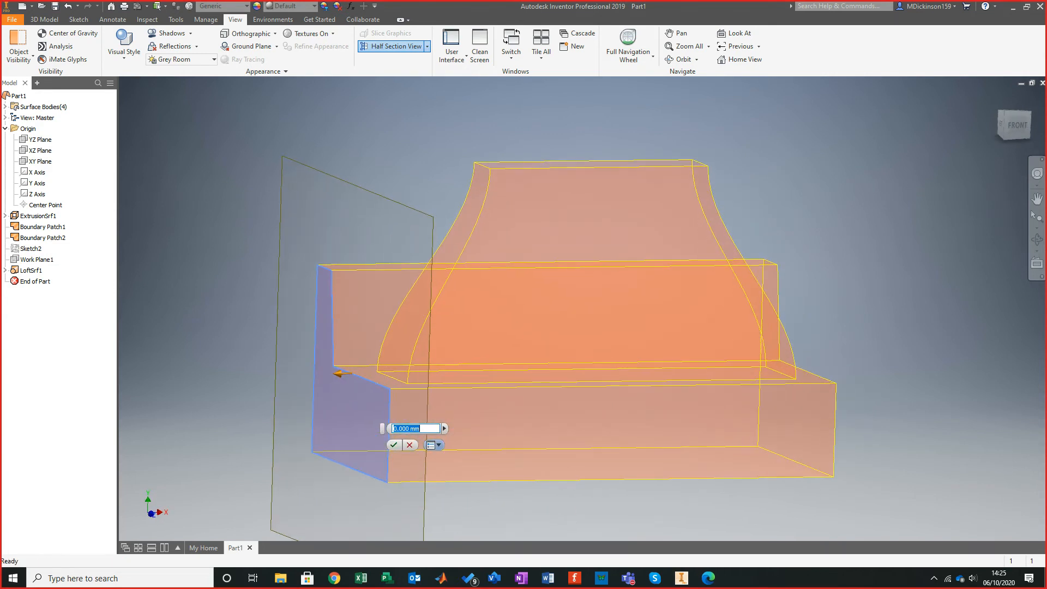
left_click_drag(342, 374, 619, 368)
left_click(668, 392)
Examine the sectioned model where the lofted surface meets the step face of the lower body.
middle_click_drag(616, 382, 664, 382, "shift")
scroll(654, 393, "down", 4)
scroll(654, 393, "up", 1)
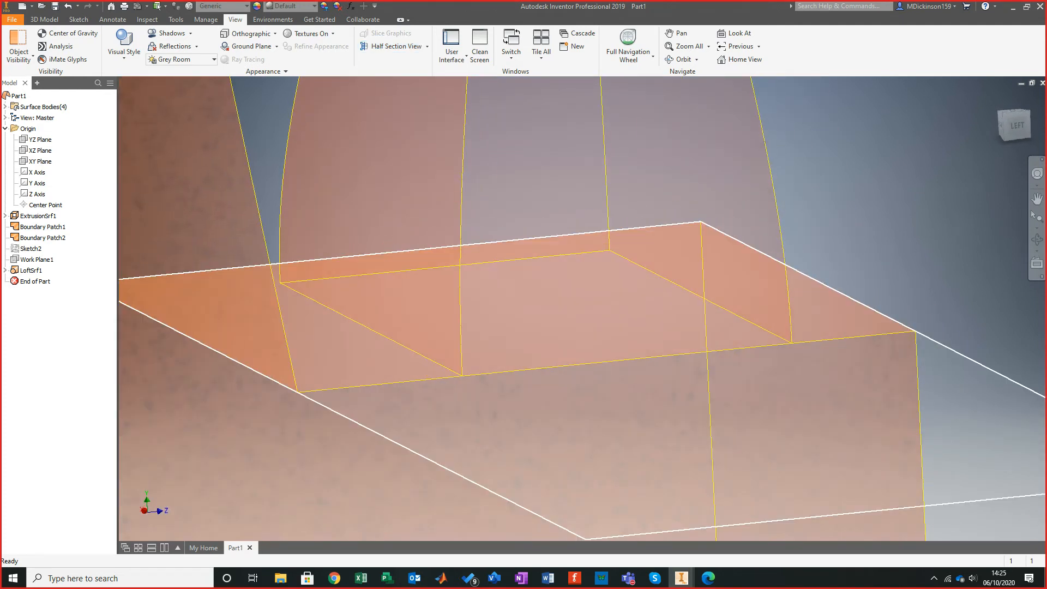
middle_click_drag(664, 382, 605, 341, "shift")
scroll(654, 305, "up", 4)
middle_click_drag(654, 305, 633, 303, "shift")
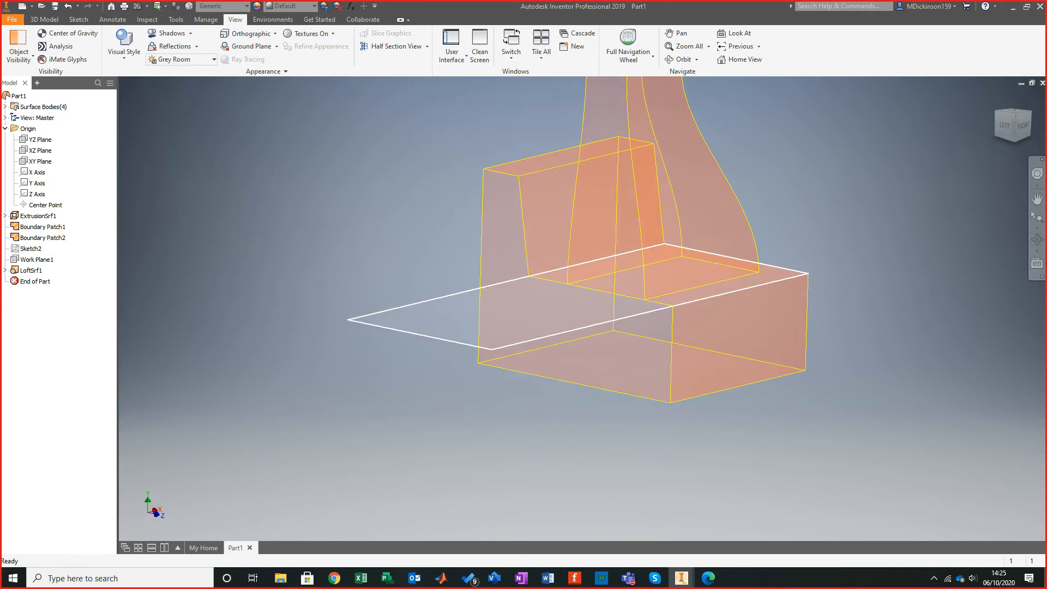
scroll(637, 283, "up", 5)
scroll(634, 243, "down", 6)
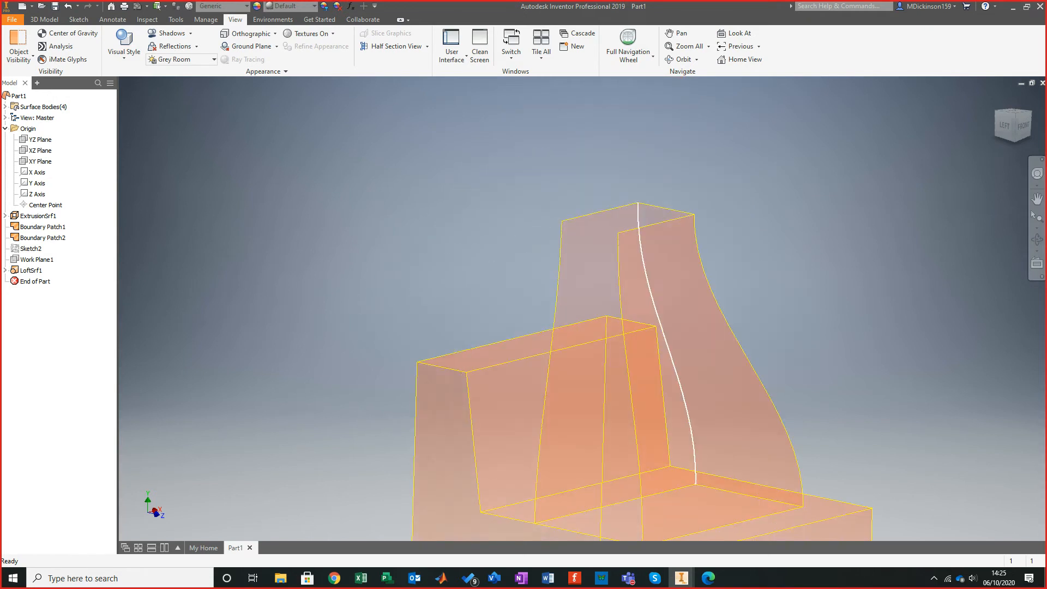
scroll(632, 306, "up", 5)
scroll(633, 339, "down", 8)
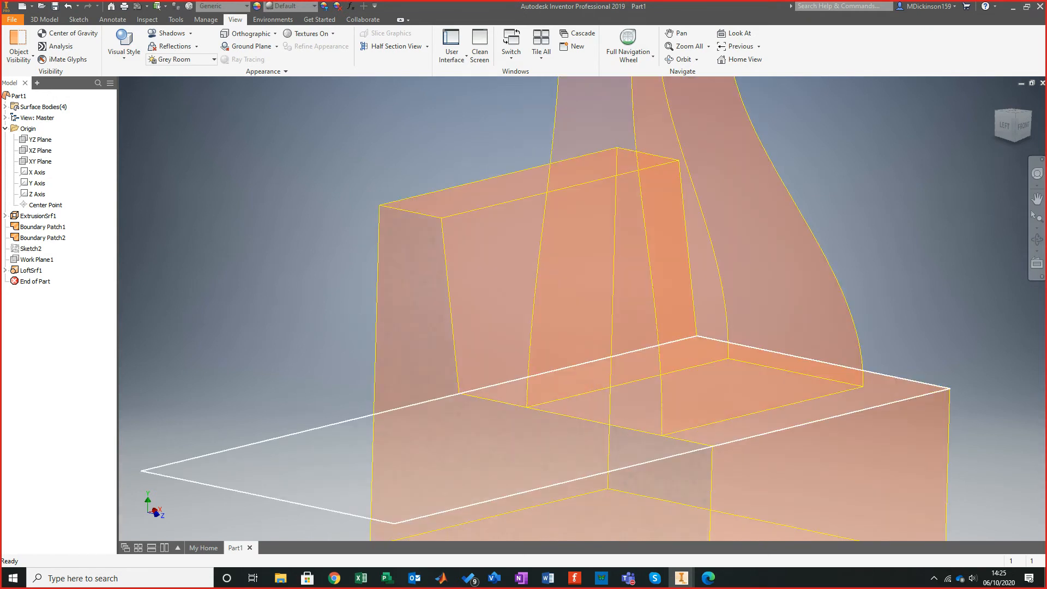
Start a surface trim using the lofted surface as the cutting tool.
scroll(361, 213, "up", 4)
scroll(473, 350, "down", 3)
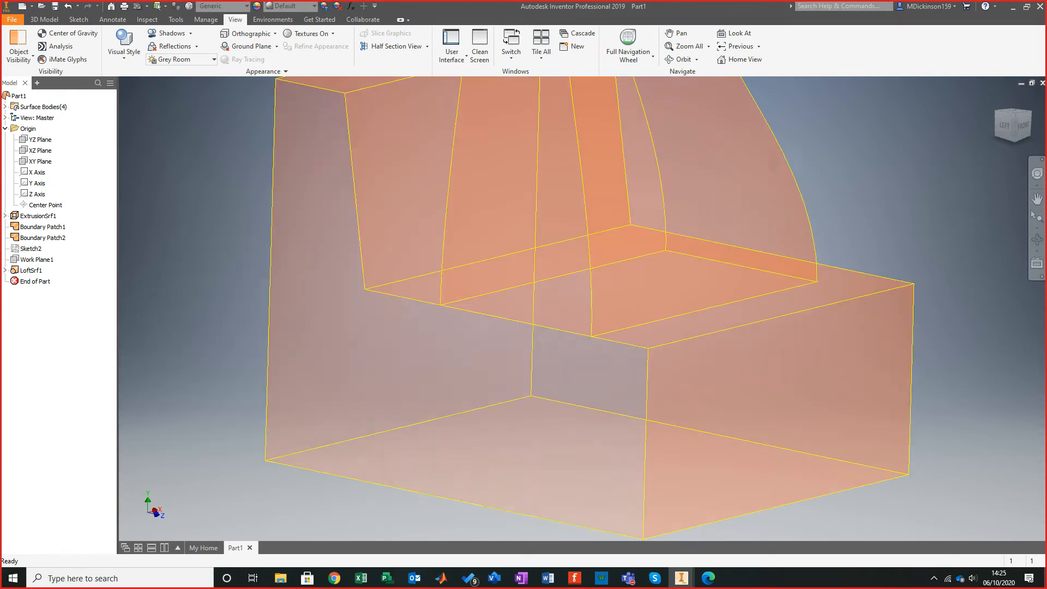
scroll(568, 332, "up", 3)
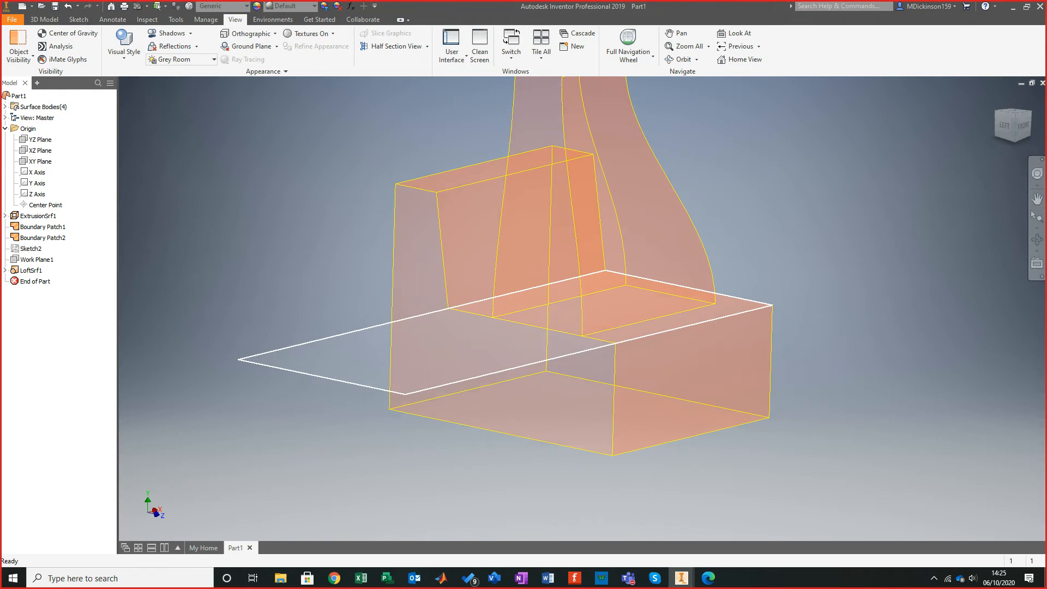
mouse_move(569, 333)
middle_click_drag(537, 256, 572, 243, "shift")
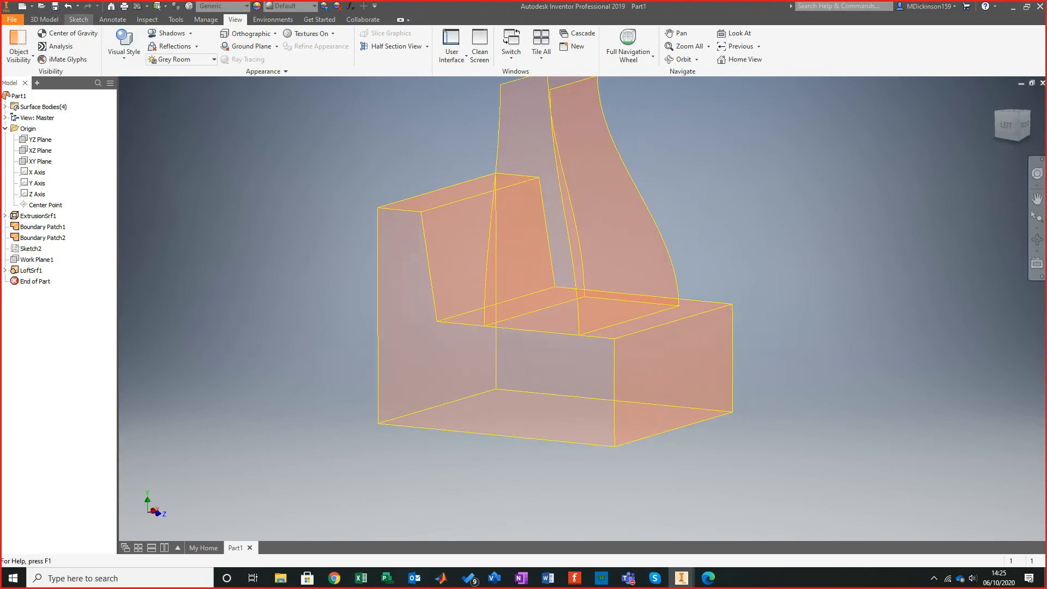
left_click(45, 20)
mouse_move(546, 283)
middle_mouse_down("shift")
mouse_move(573, 312)
mouse_move(583, 299)
mouse_move(520, 288)
mouse_move(545, 285)
middle_mouse_up("shift")
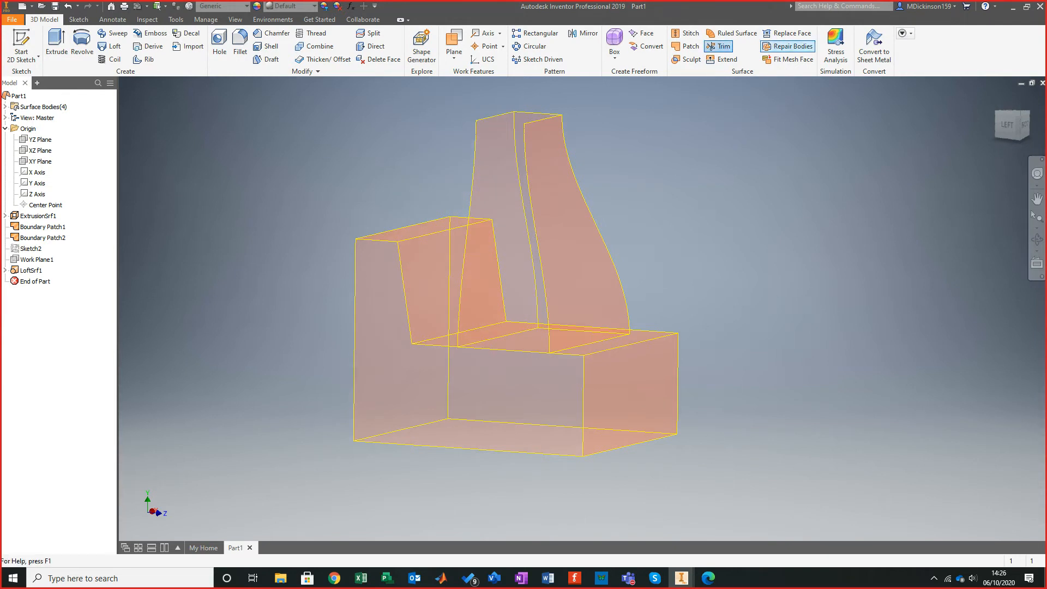
left_click(720, 47)
left_click_drag(355, 205, 830, 198)
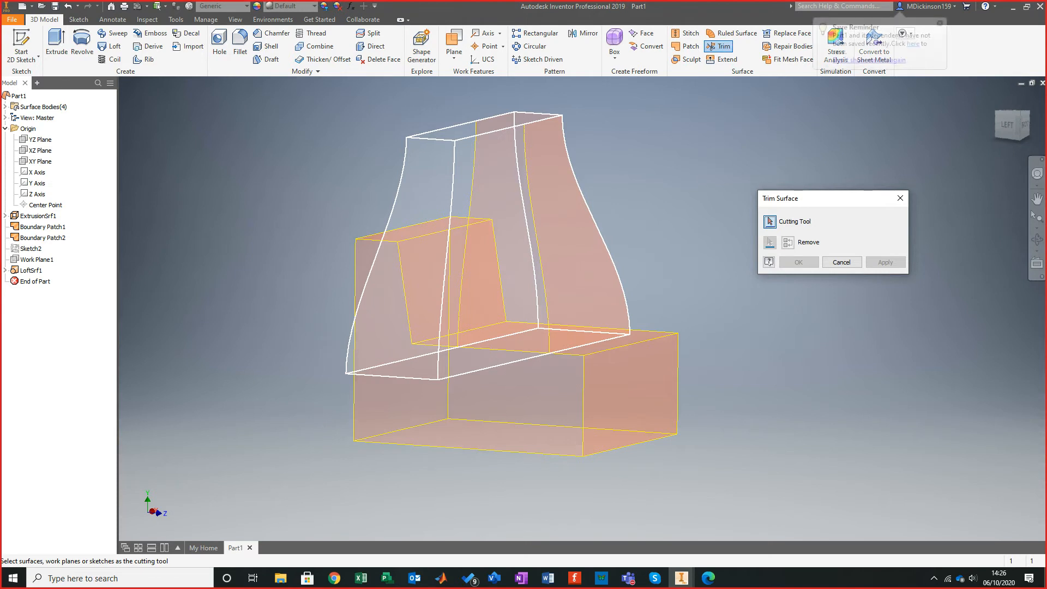
left_click(578, 257)
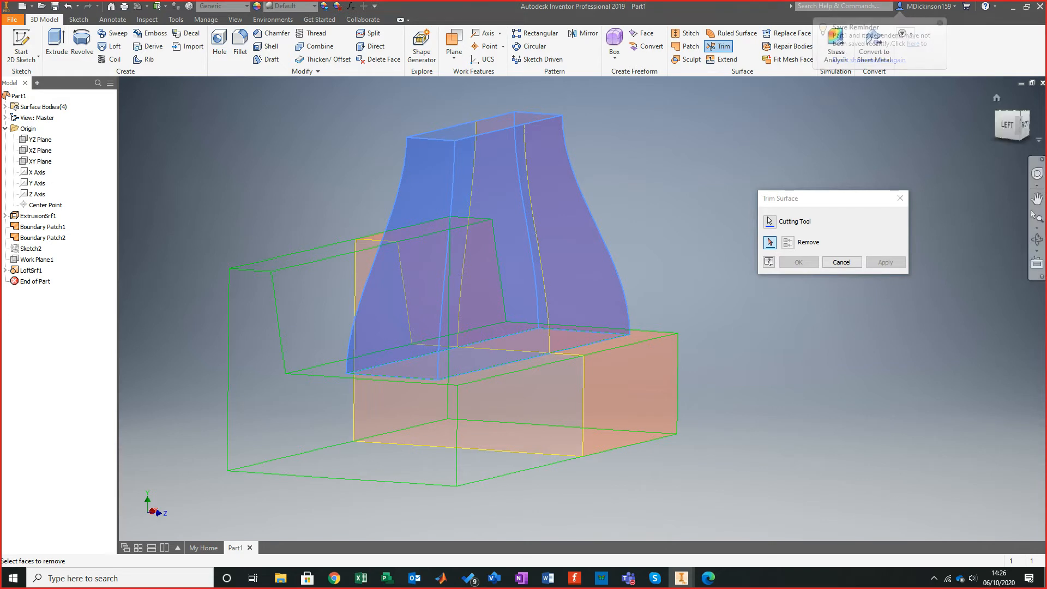
Trim away the region of the step face enclosed by the base of the loft.
middle_click_drag(480, 327, 499, 474, "shift")
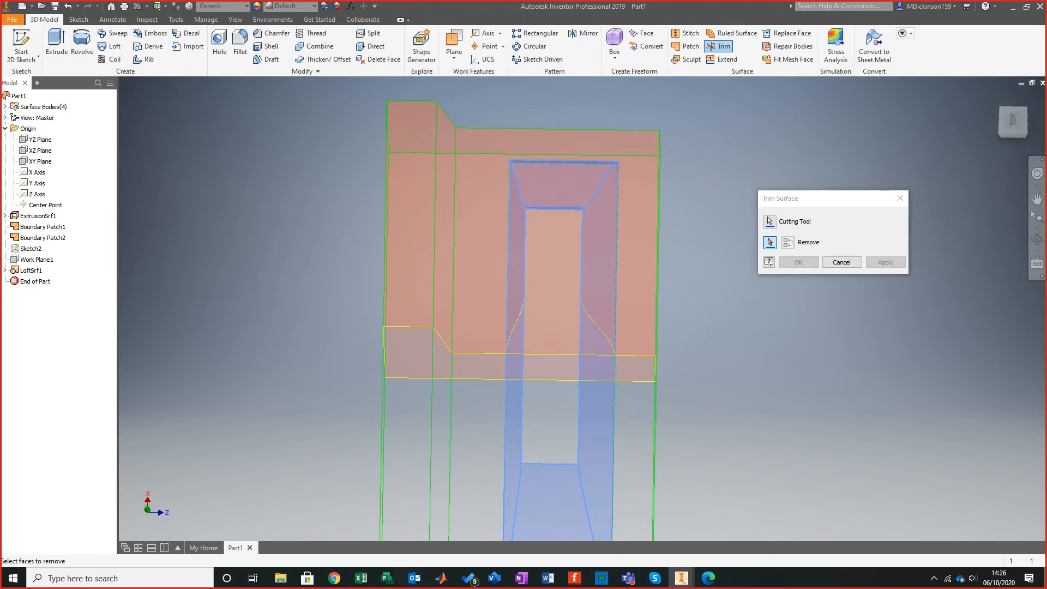
left_click(550, 423)
middle_click_drag(550, 423, 491, 308, "shift")
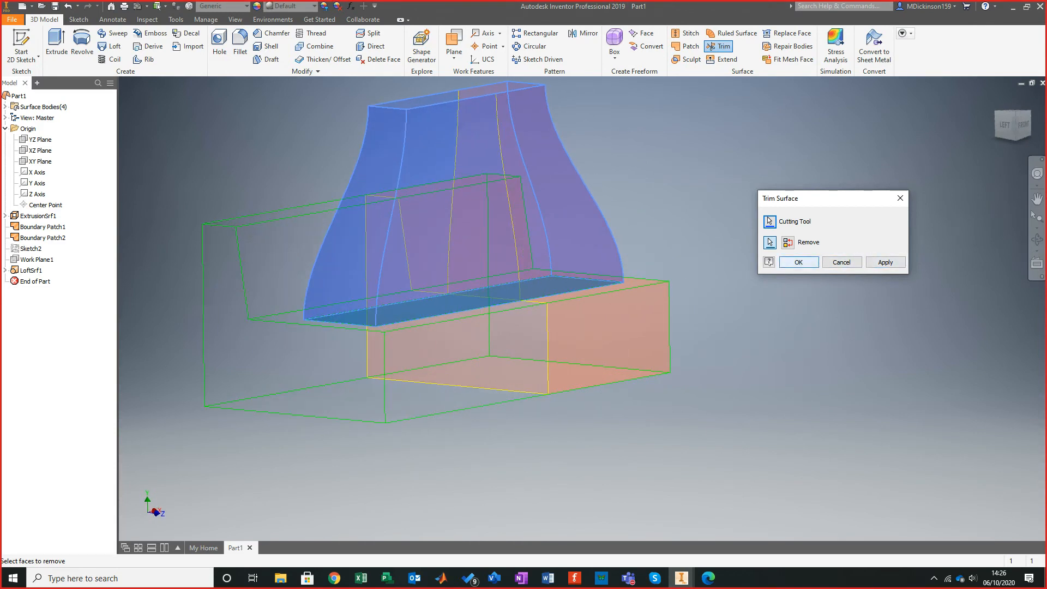
left_click(799, 262)
End the half section view to restore the complete model.
middle_click_drag(627, 295, 704, 243, "shift")
scroll(485, 273, "down", 5)
middle_click_drag(486, 273, 425, 289, "shift")
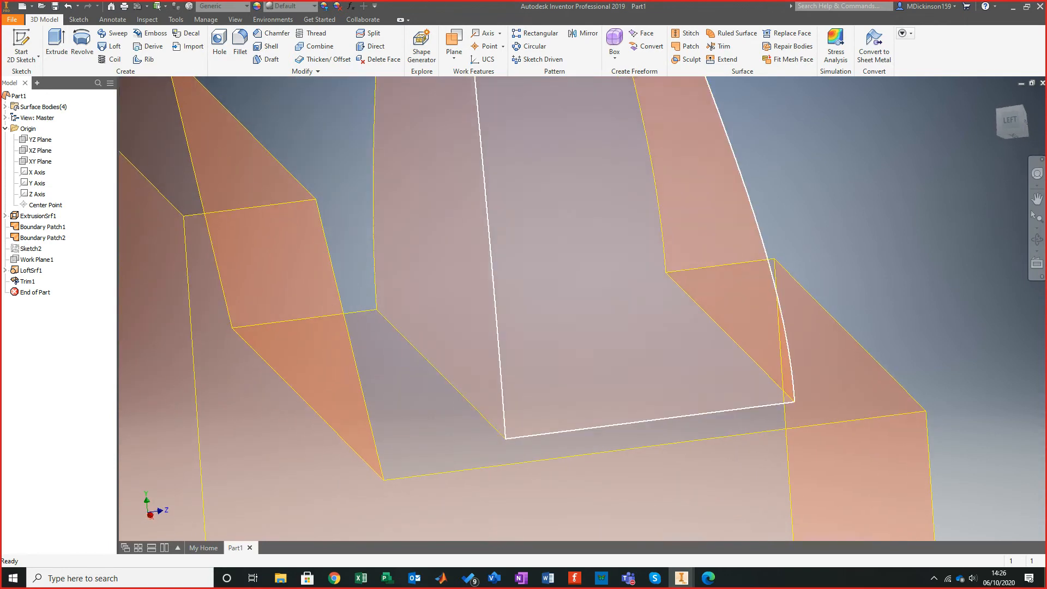
scroll(513, 454, "up", 5)
middle_click_drag(513, 454, 537, 374, "shift")
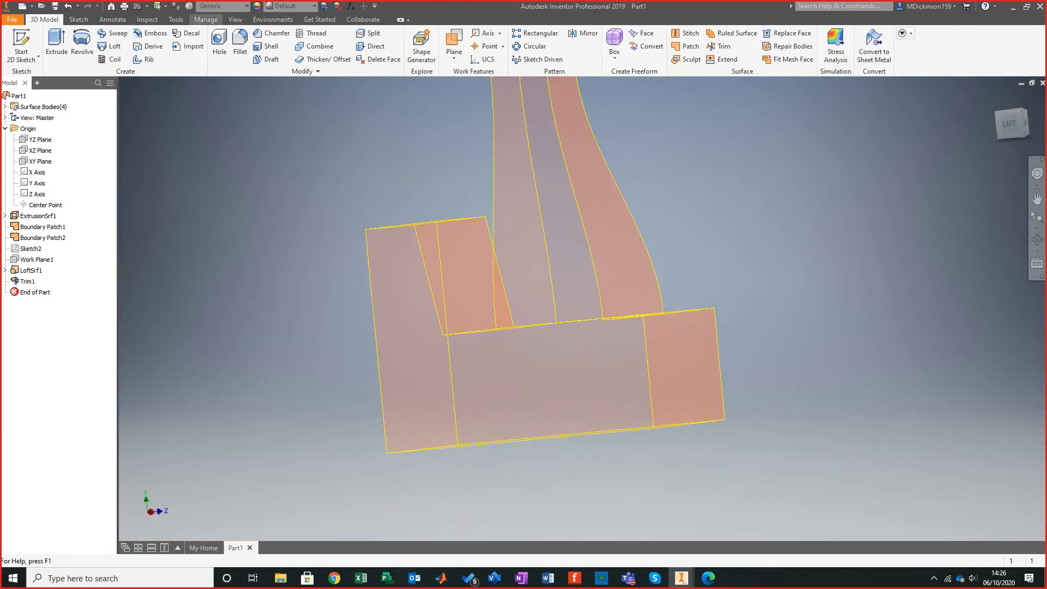
left_click(205, 19)
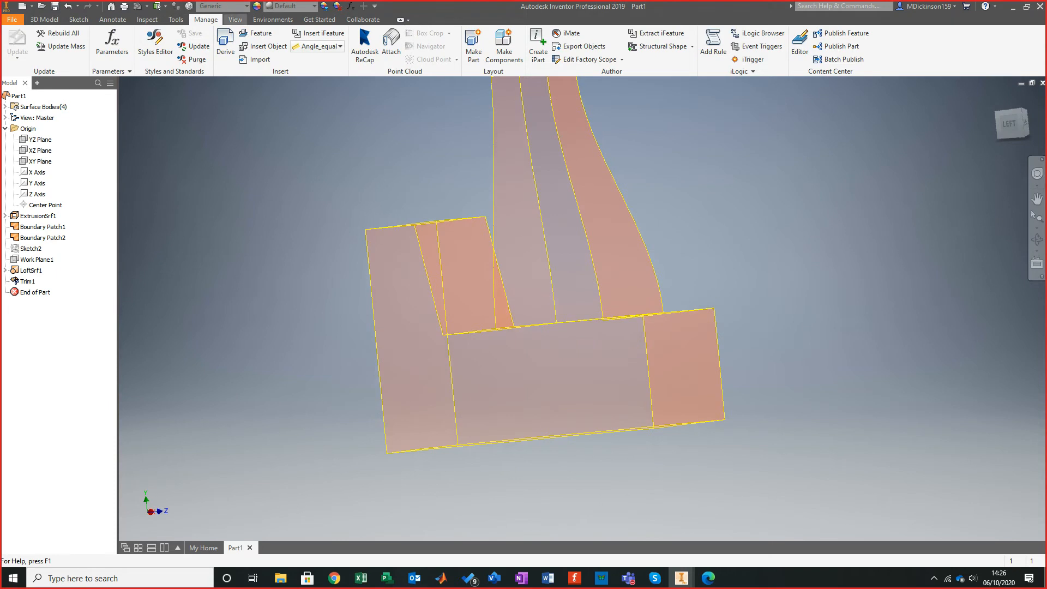
left_click(235, 19)
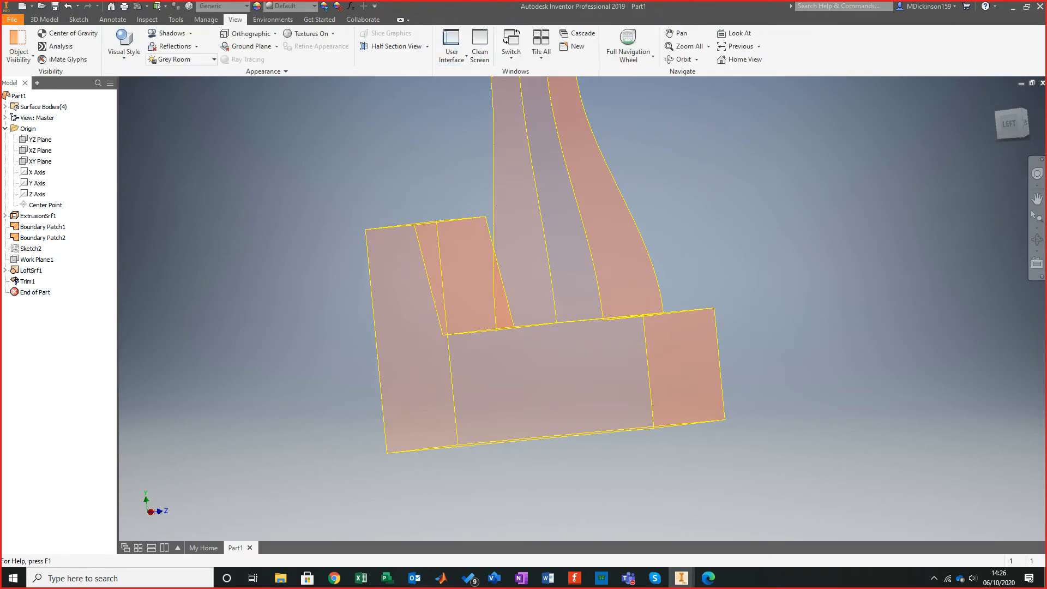
left_click(427, 46)
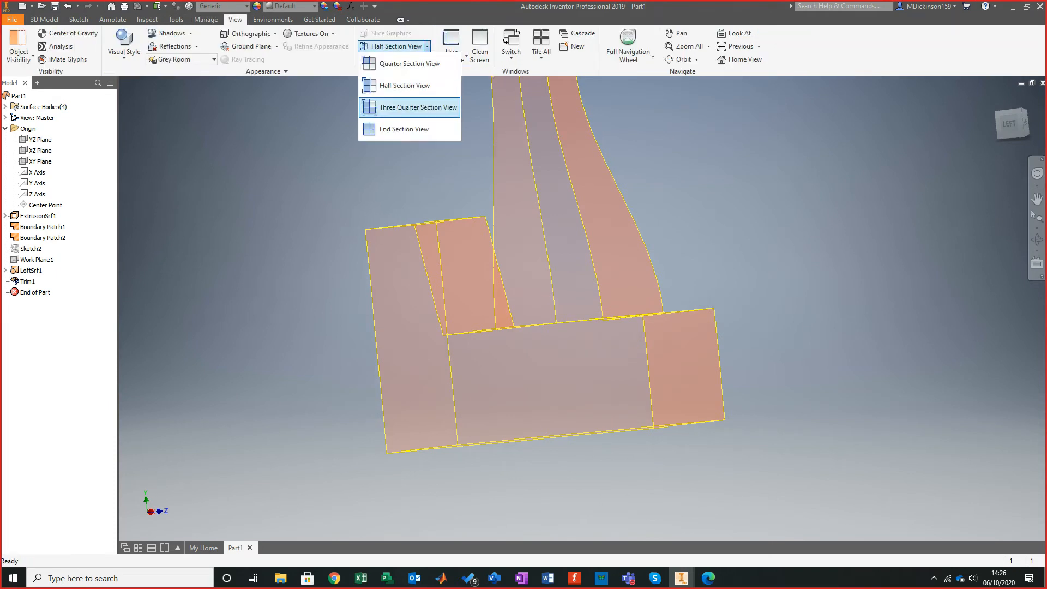
left_click(404, 128)
middle_click_drag(546, 316, 453, 354, "shift")
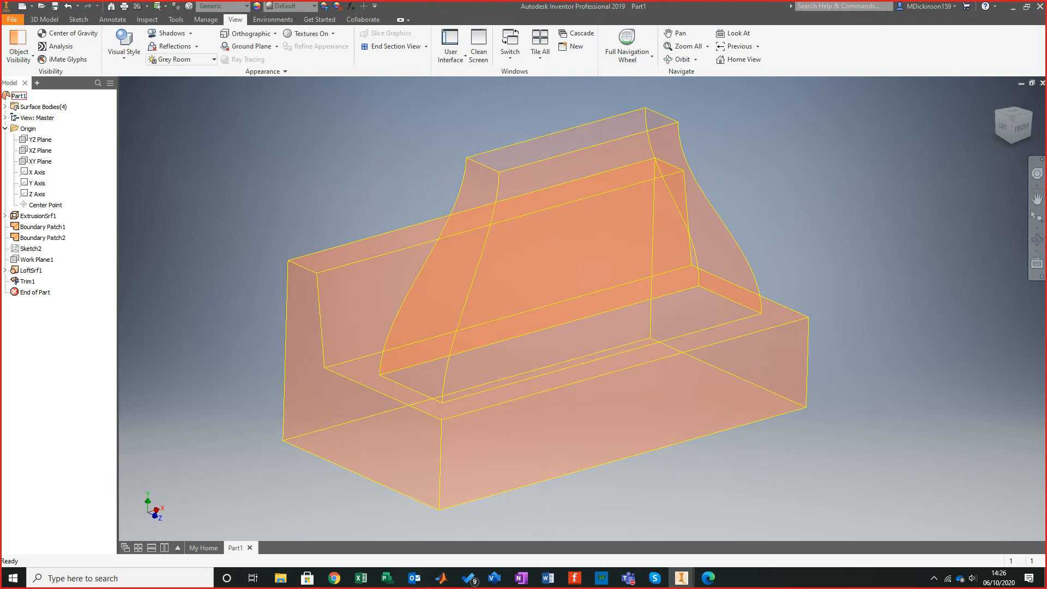
List the part's individual surface bodies and examine the stepped base and the loft from both sides.
left_click(4, 107)
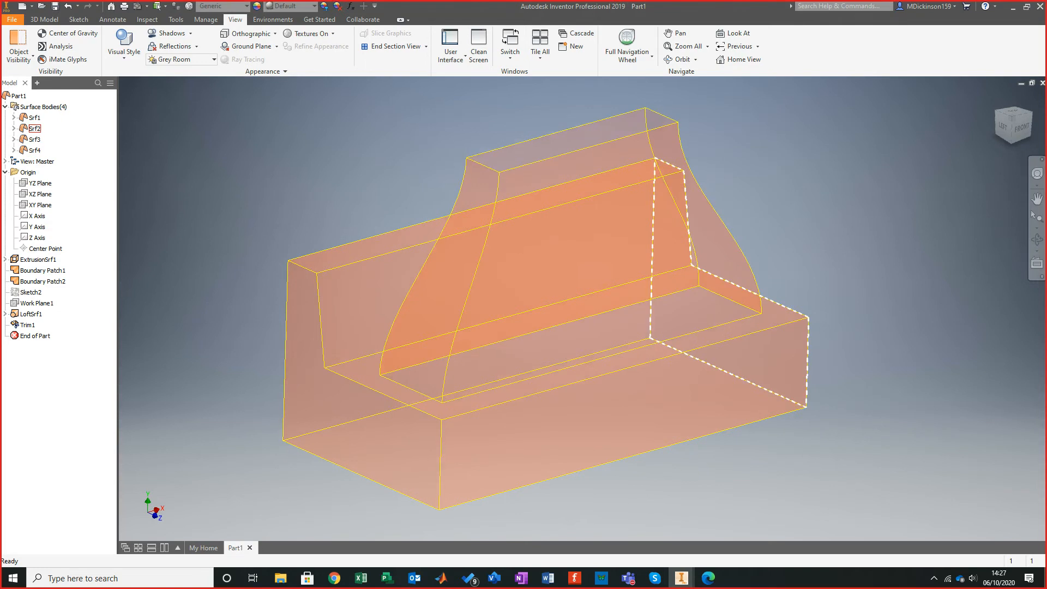
middle_click_drag(196, 175, 245, 167, "shift")
left_click(44, 20)
middle_click_drag(524, 316, 510, 297, "shift")
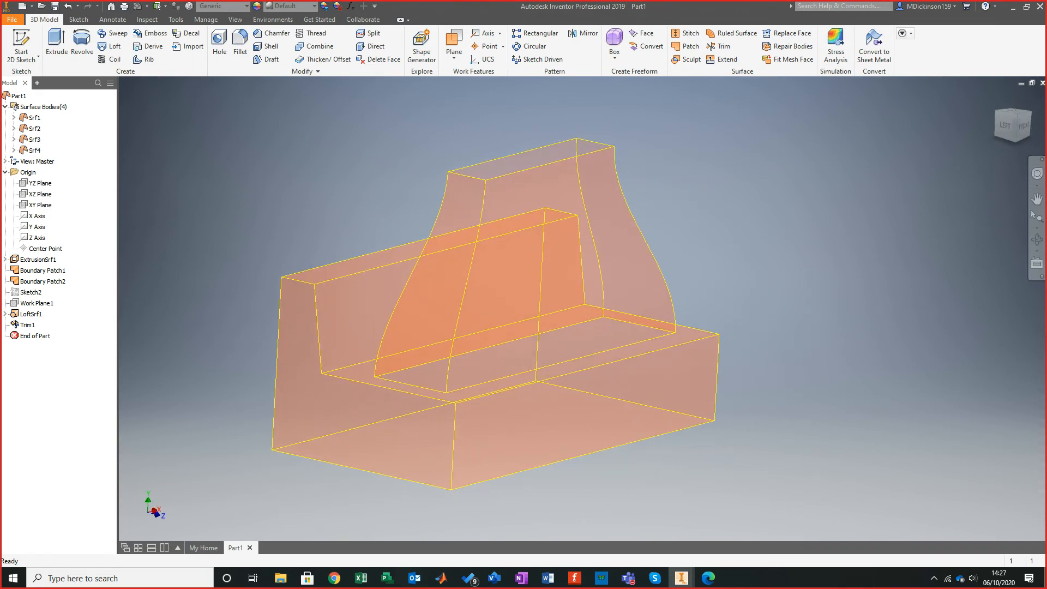
middle_click_drag(510, 297, 376, 294, "shift")
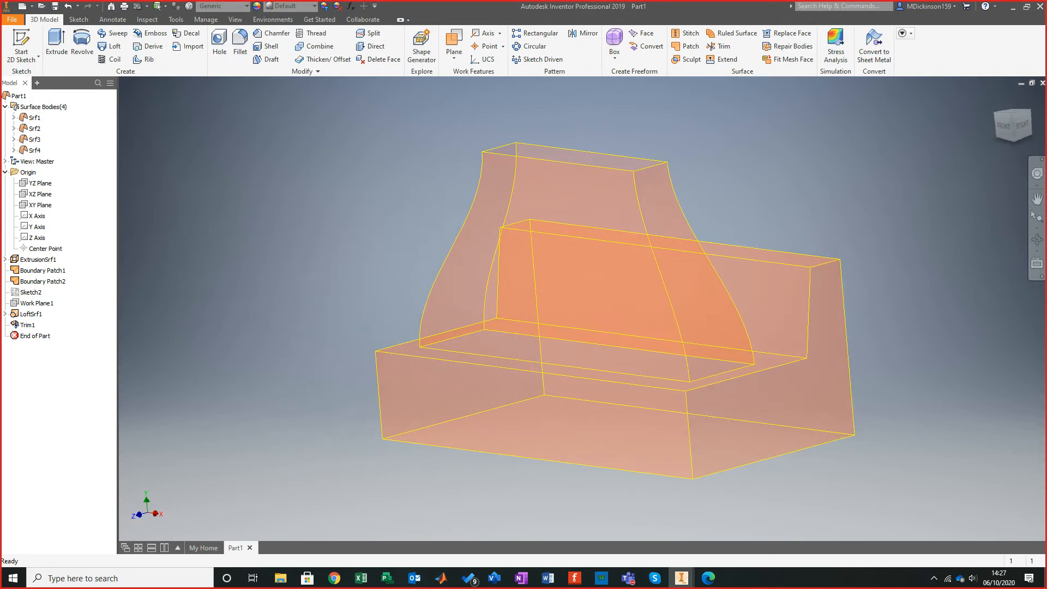
middle_click_drag(546, 431, 532, 431, "shift")
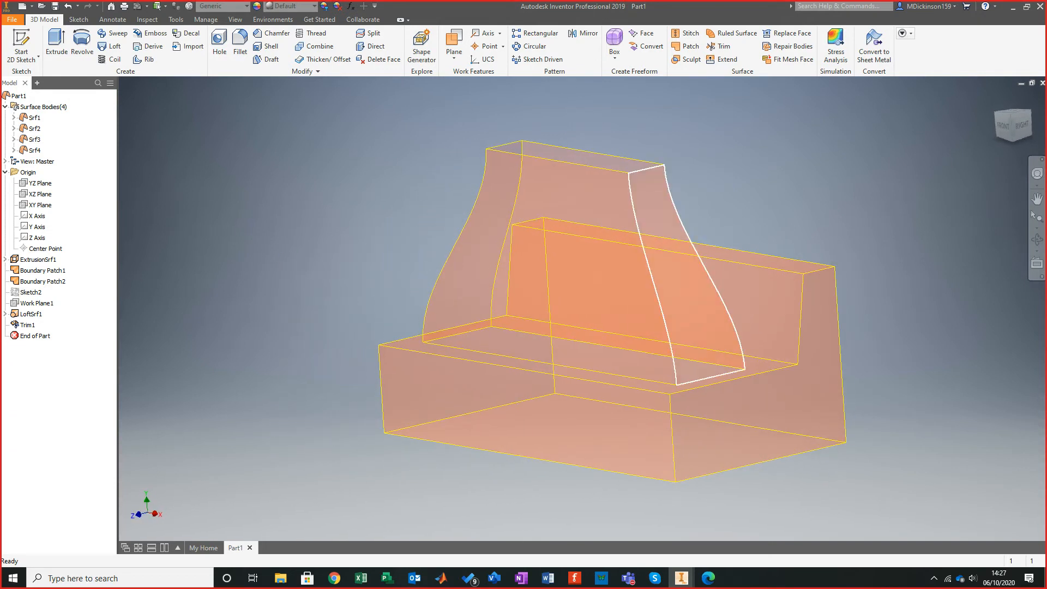
mouse_move(716, 326)
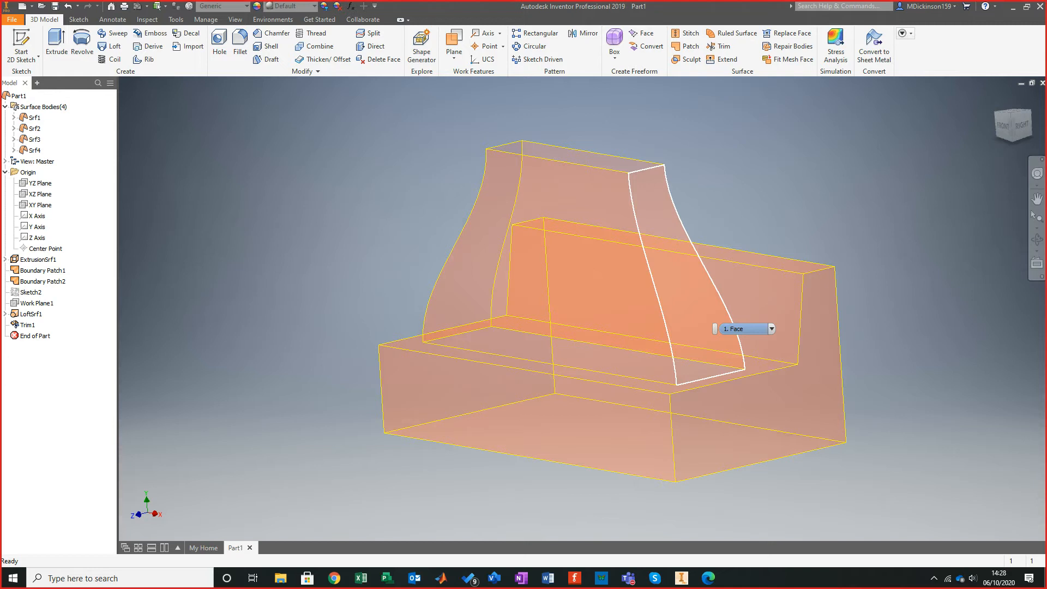
Close the open upper end of the loft with a boundary patch on its rectangular edge loop.
mouse_move(614, 221)
middle_mouse_down("shift")
mouse_move(570, 202)
mouse_move(568, 223)
mouse_move(538, 225)
middle_mouse_up("shift")
scroll(570, 202, "down", 2)
left_click(686, 46)
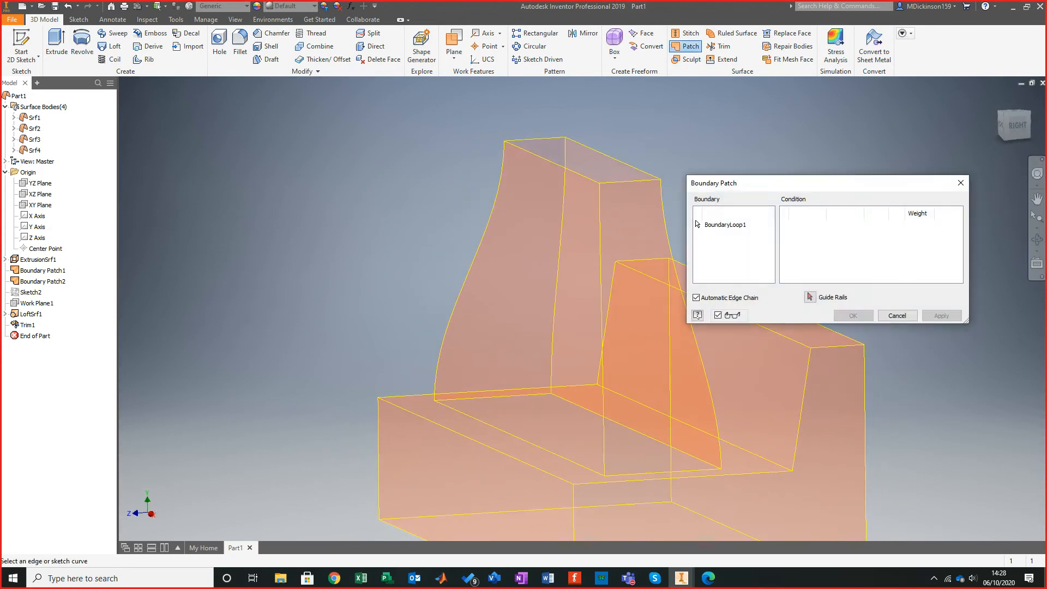
left_click(471, 161)
middle_click_drag(480, 180, 586, 169, "shift")
left_click(854, 316)
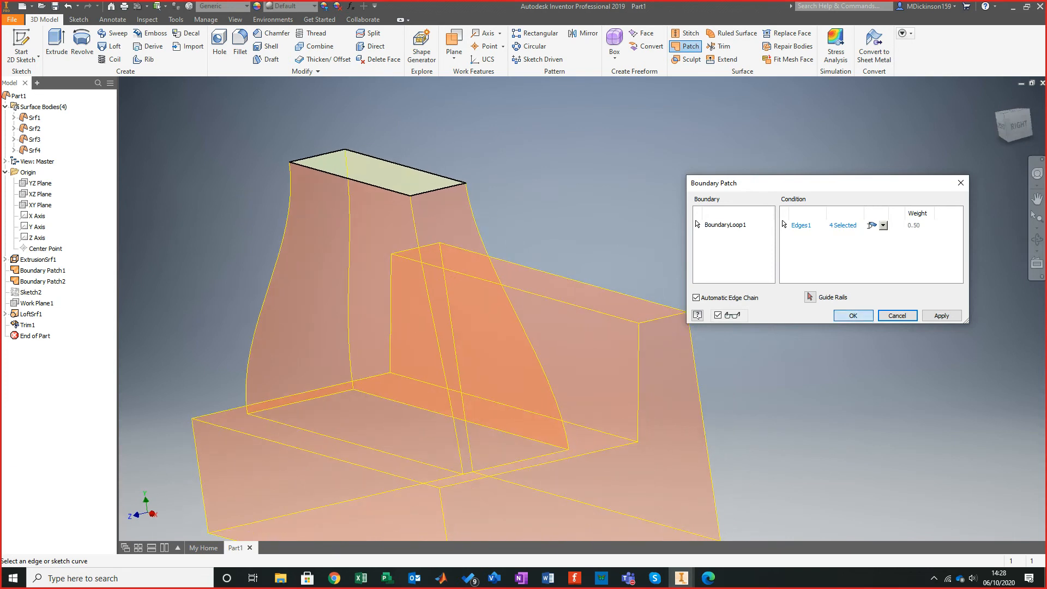
Start a Stitch and select the stepped extrusion surface and the boundary patches on both of its ends.
scroll(600, 316, "up", 2)
middle_click_drag(600, 317, 832, 304, "shift")
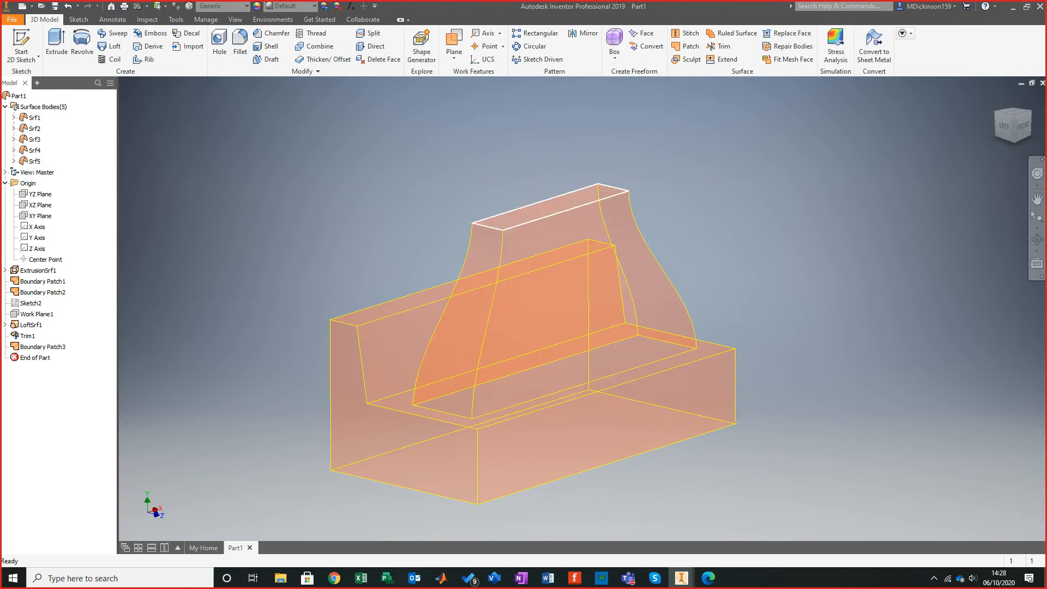
left_click(686, 32)
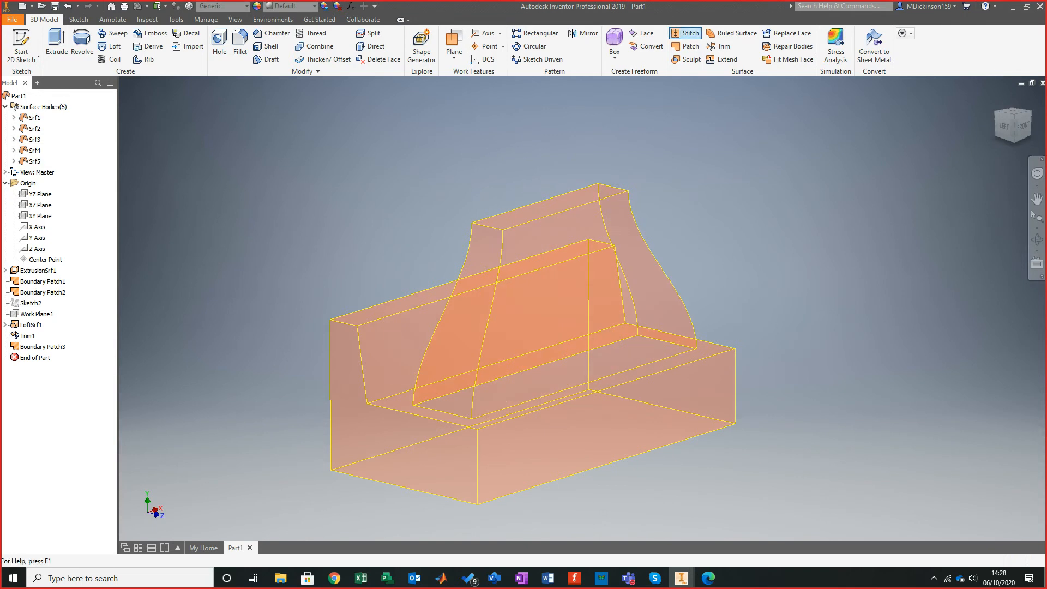
left_click_drag(333, 69, 825, 127)
left_click(572, 417)
middle_click_drag(573, 418, 655, 398, "shift")
scroll(644, 371, "down", 3)
left_click(360, 392)
middle_click_drag(360, 392, 131, 381, "shift")
left_click(658, 390)
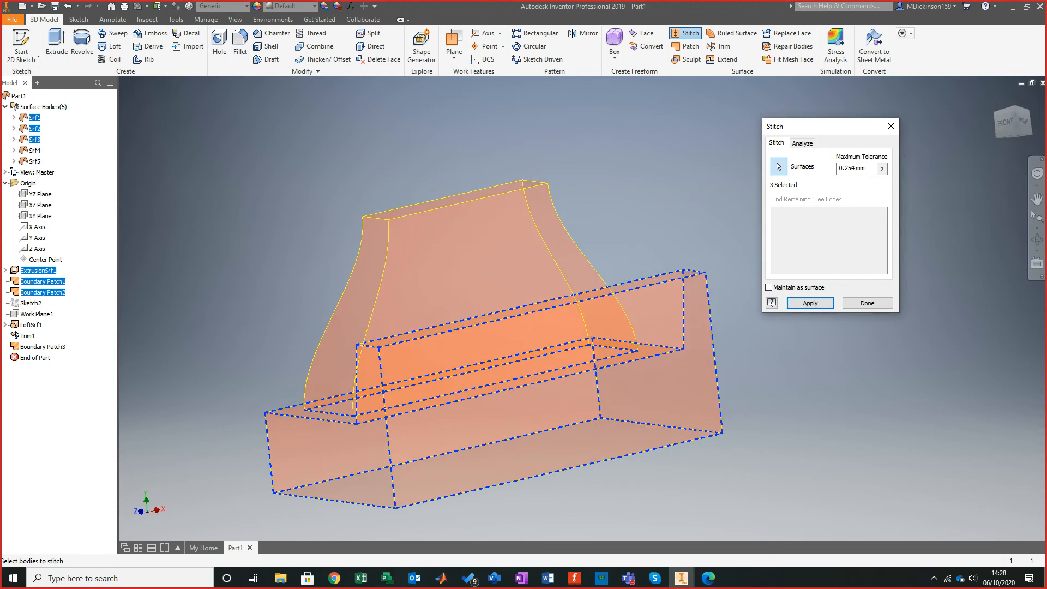
Add the lofted surface and its top patch to the selection and stitch all five surfaces into a solid.
middle_click_drag(338, 377, 526, 393, "shift")
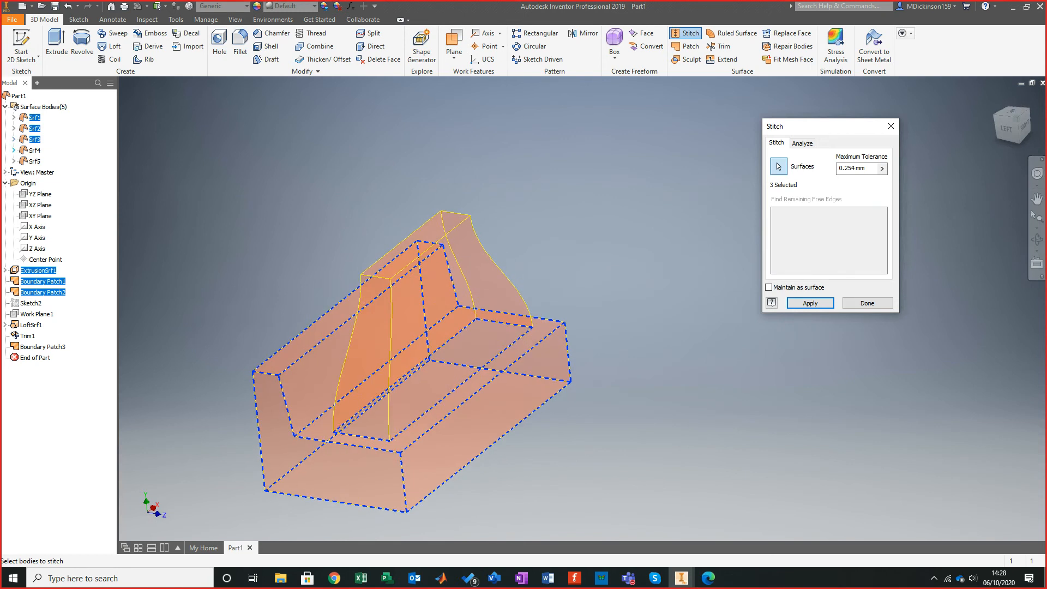
middle_click_drag(510, 355, 473, 303, "shift")
left_click(494, 278)
left_click(406, 167)
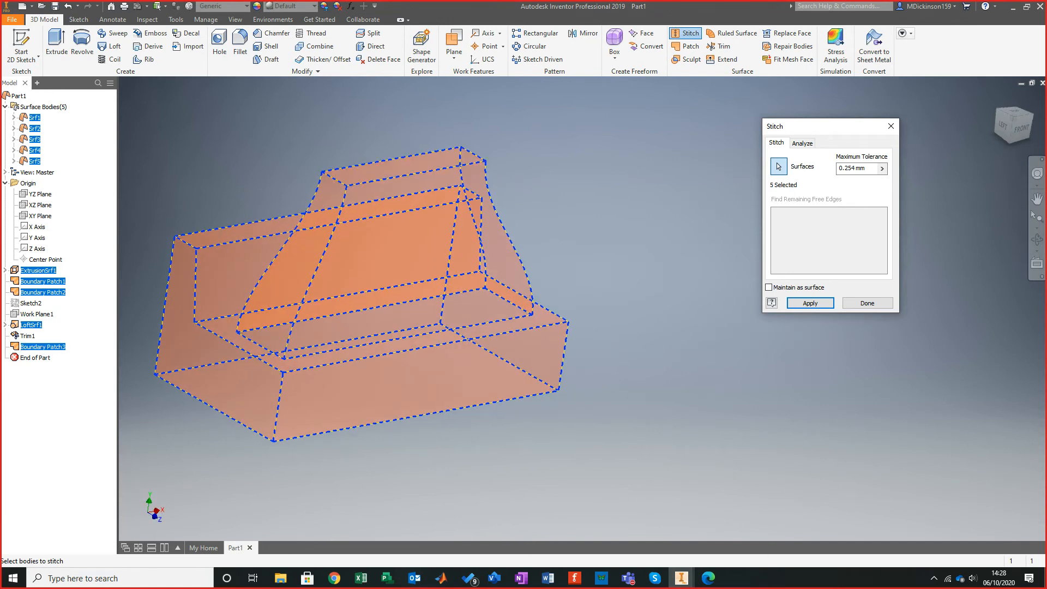
middle_click_drag(407, 180, 412, 155, "shift")
scroll(412, 218, "down", 1)
scroll(415, 218, "up", 1)
middle_click_drag(414, 218, 475, 235)
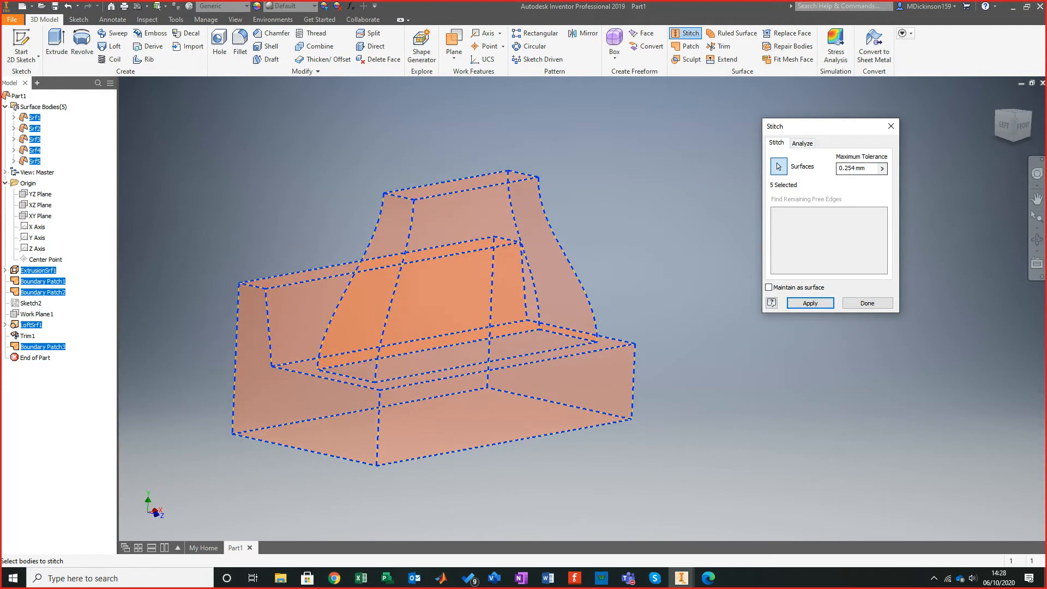
left_click(810, 303)
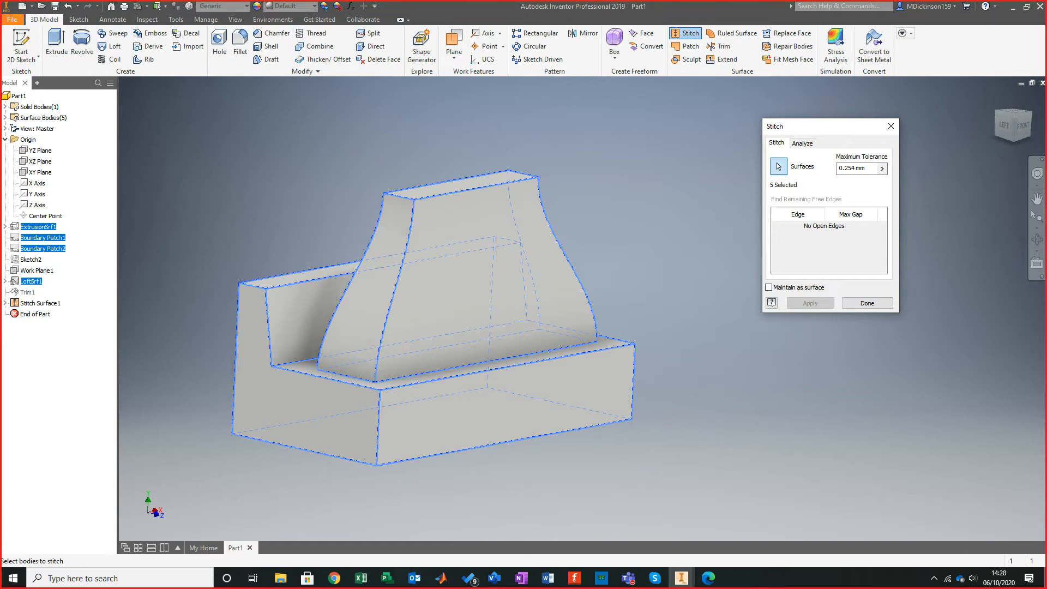
left_click(867, 304)
Examine the stitched model and compare its solid body with the surface bodies listed in the model tree.
middle_click_drag(464, 306, 532, 328, "shift")
scroll(542, 305, "down", 2)
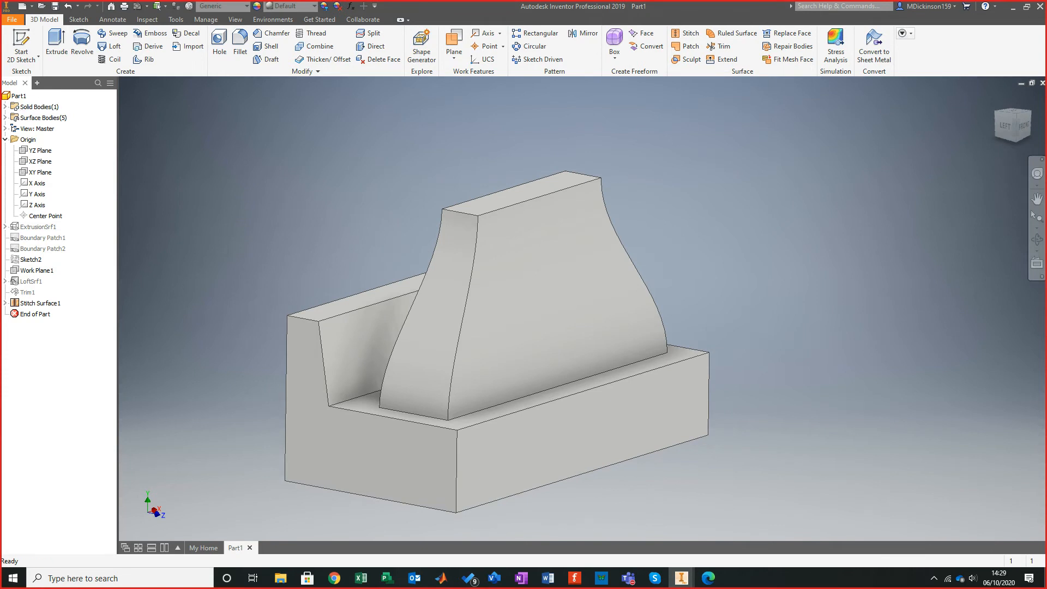
left_click(5, 118)
left_click(5, 107)
left_click(34, 182)
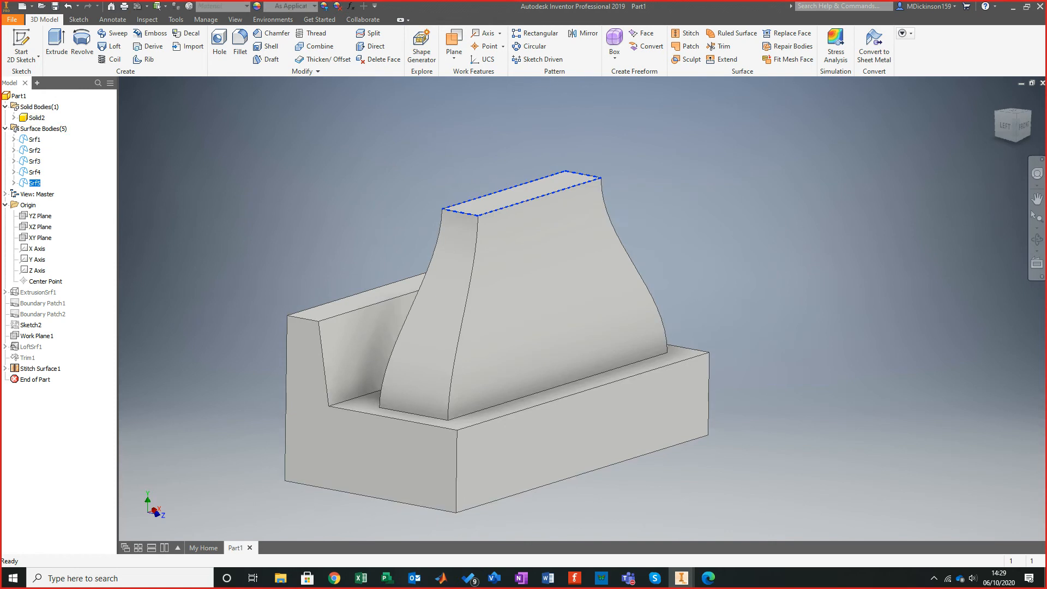
left_click(5, 129)
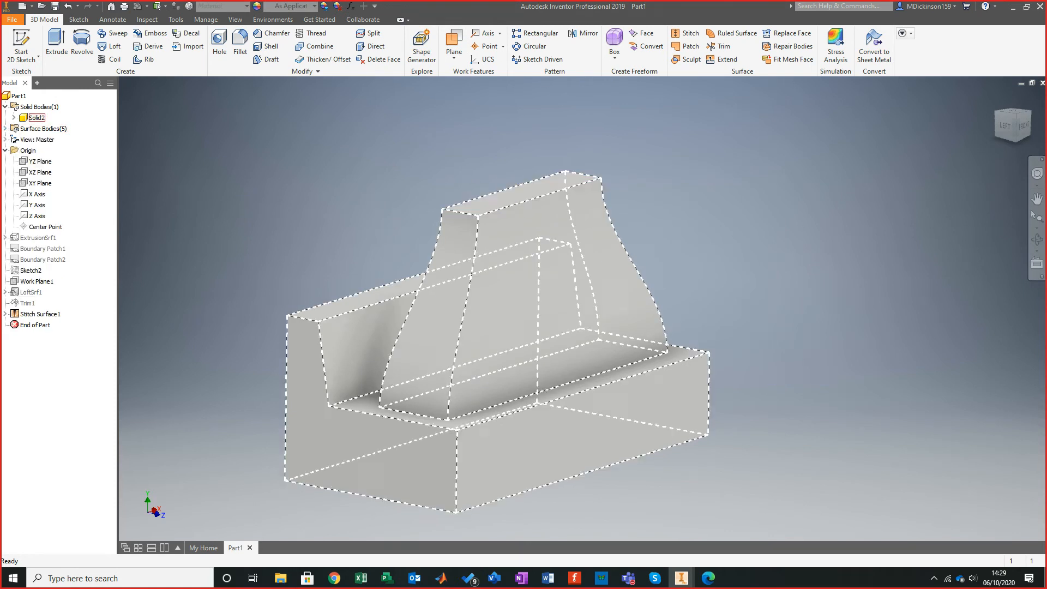
left_click(14, 118)
left_click(36, 118)
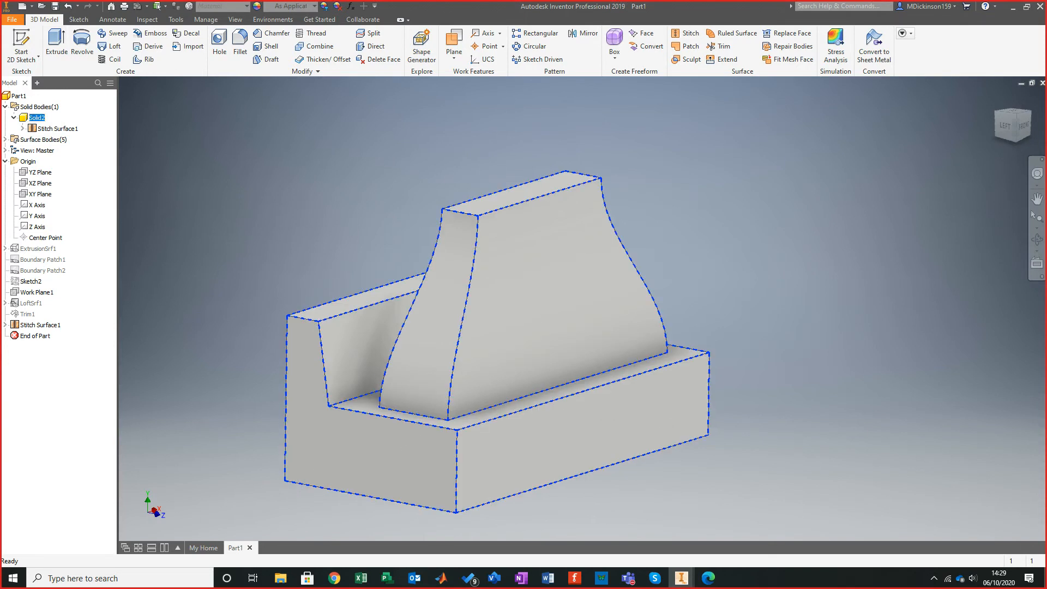
key("Escape")
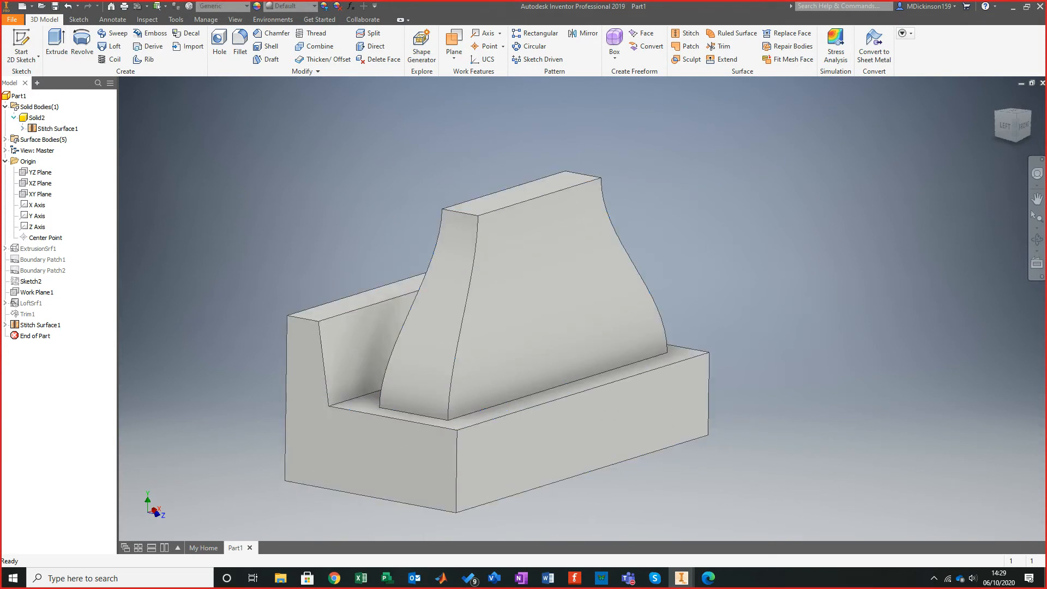
left_click(13, 118)
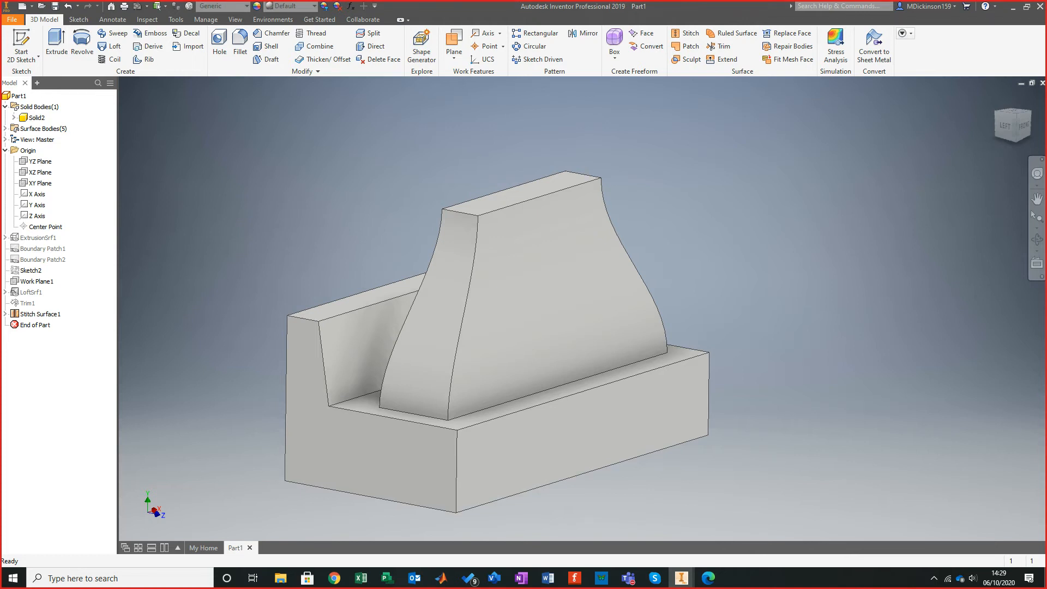
Open the stitch feature for editing, review its surface selection and edge analysis options, and close it unchanged.
right_click(51, 315)
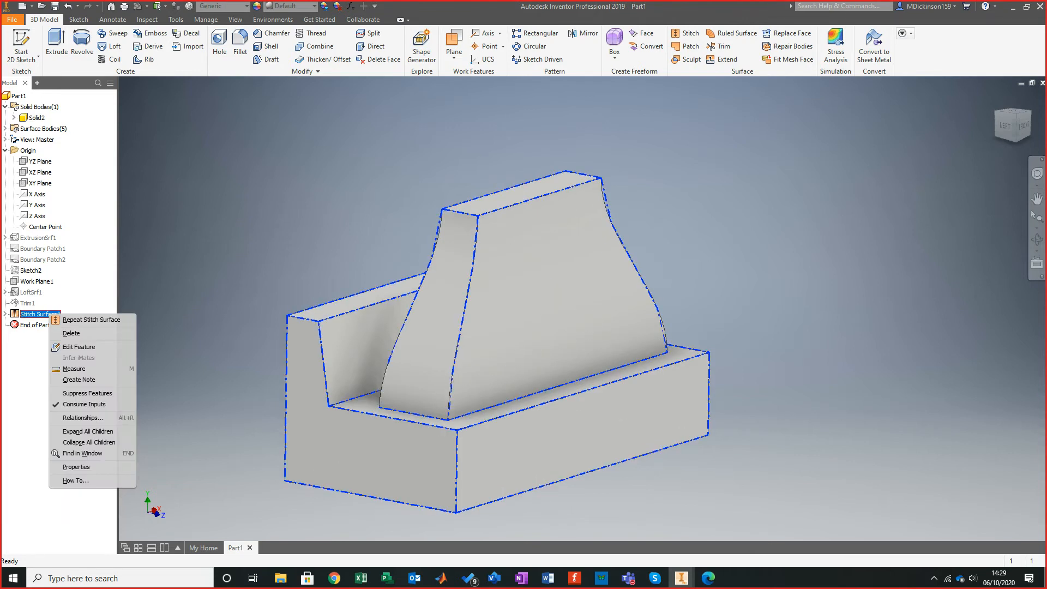
left_click(78, 347)
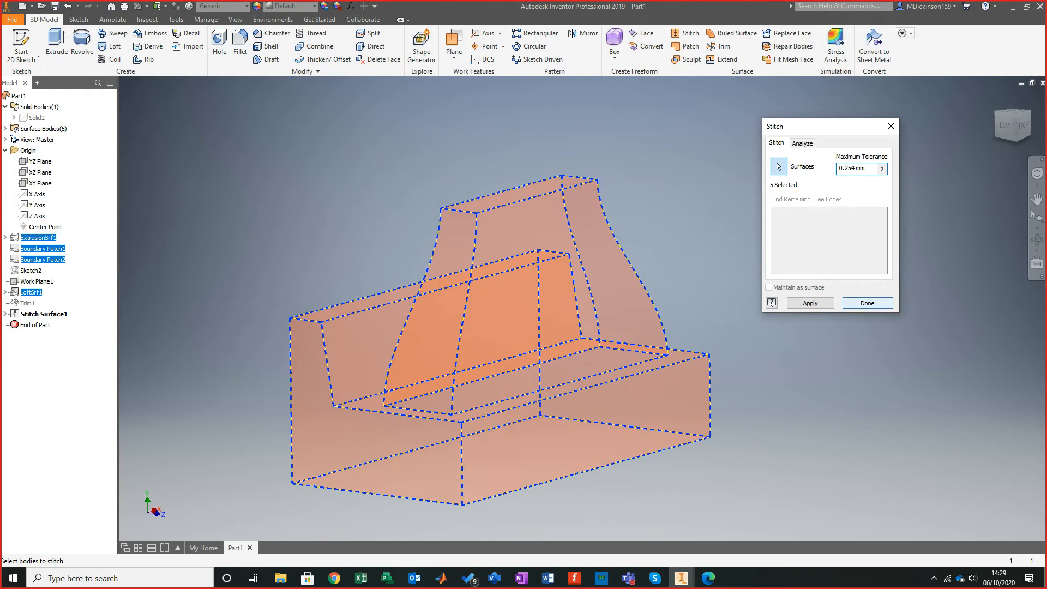
left_click(802, 143)
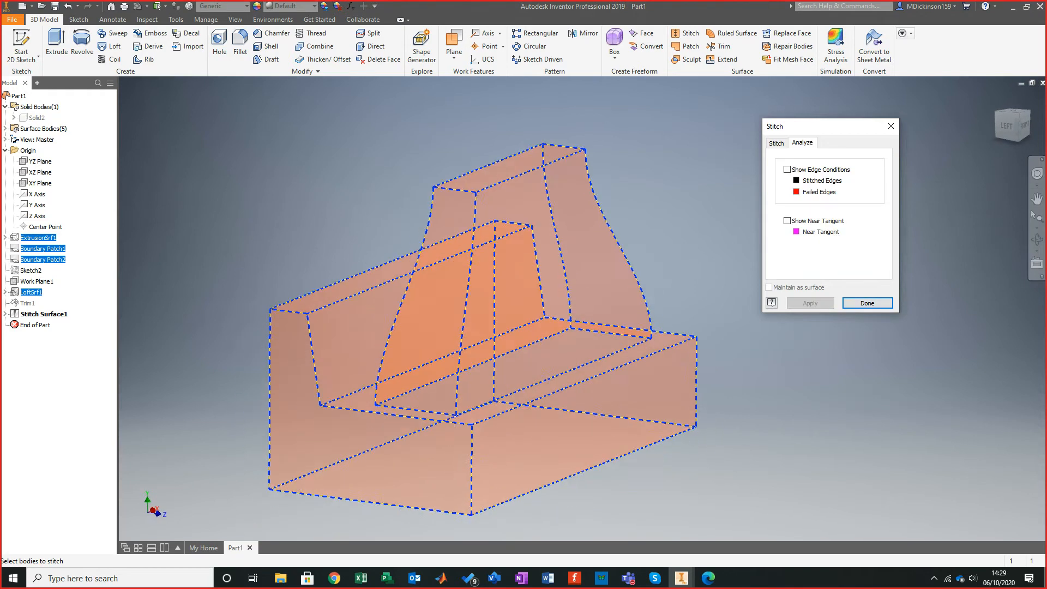
left_click(867, 303)
Delete the Stitch Surface1 feature that forms the solid body.
right_click(28, 314)
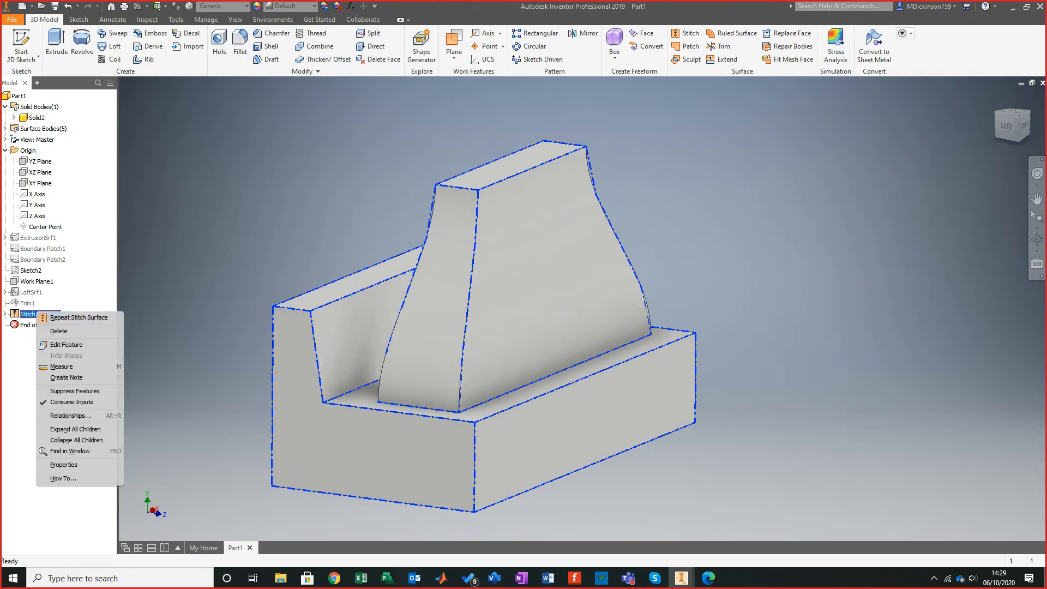
left_click(59, 331)
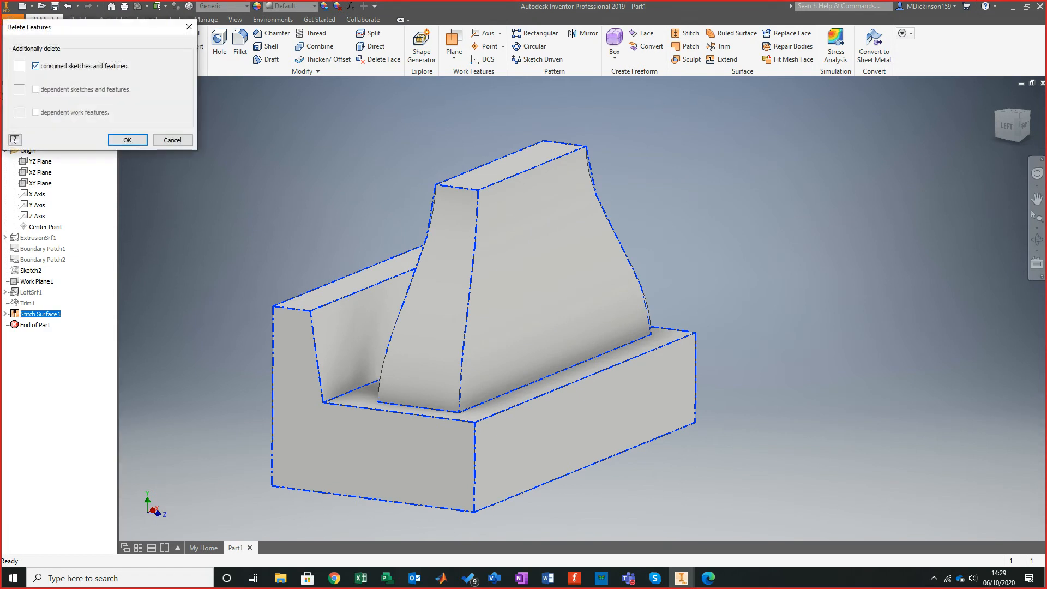
left_click(127, 140)
Start a new Stitch with Maintain as surface enabled.
scroll(491, 305, "up", 2)
middle_click_drag(507, 316, 458, 319, "shift")
left_click(686, 34)
middle_click_drag(589, 218, 589, 258)
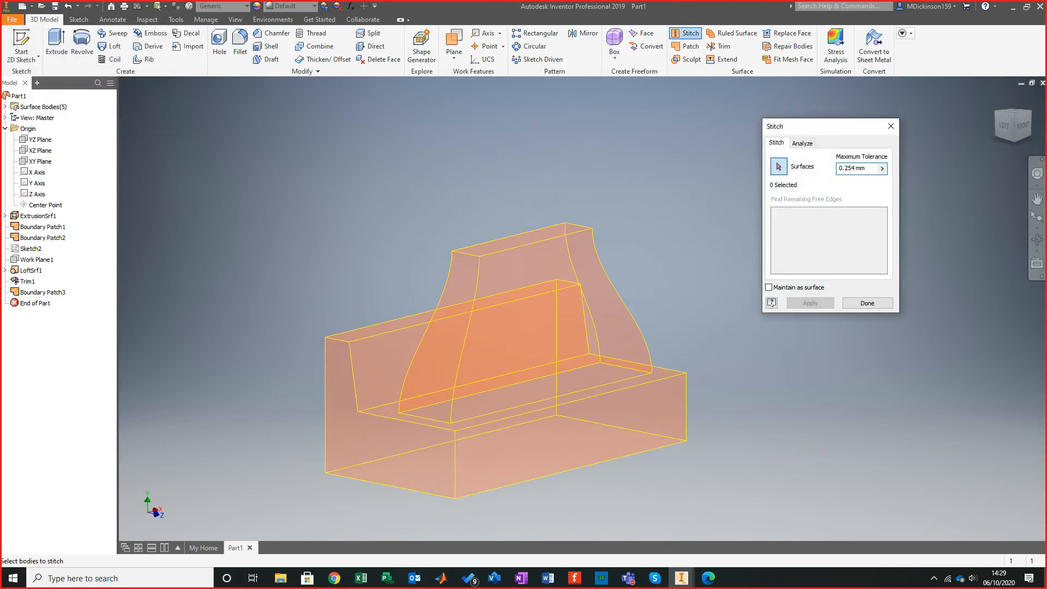
left_click(769, 287)
Select all five surfaces of the model together, expand the surface bodies list, and stitch them into one surface body.
scroll(469, 328, "up", 1)
middle_click_drag(469, 328, 510, 325, "shift")
left_click_drag(195, 198, 664, 500)
mouse_move(611, 415)
middle_mouse_down("shift")
mouse_move(545, 401)
mouse_move(606, 415)
middle_mouse_up("shift")
left_click(5, 107)
left_click(810, 303)
middle_click_drag(578, 382, 613, 381, "shift")
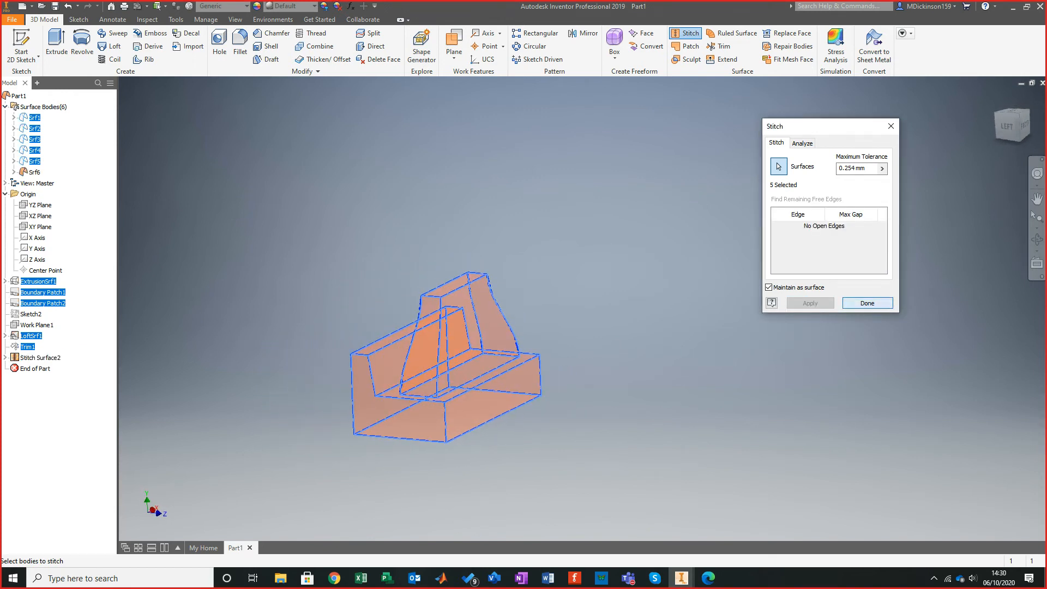
left_click(867, 303)
mouse_move(600, 381)
middle_mouse_down("shift")
mouse_move(640, 390)
mouse_move(636, 400)
mouse_move(614, 385)
mouse_move(621, 379)
mouse_move(608, 387)
middle_mouse_up("shift")
scroll(473, 352, "down", 5)
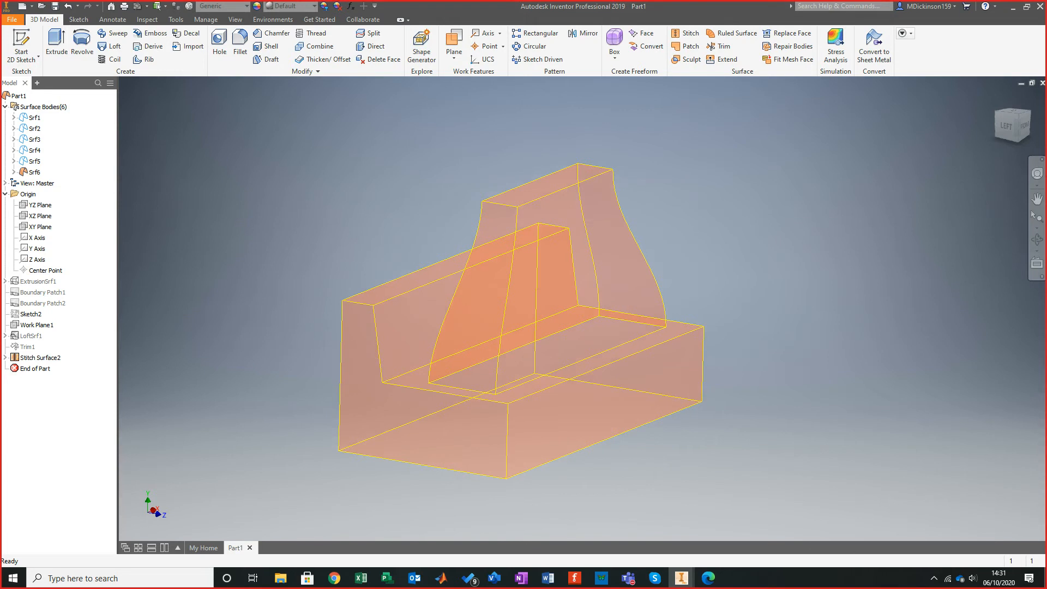
Open the Stitch Surface2 feature to review its settings and analysis options, and close it unchanged.
right_click(57, 358)
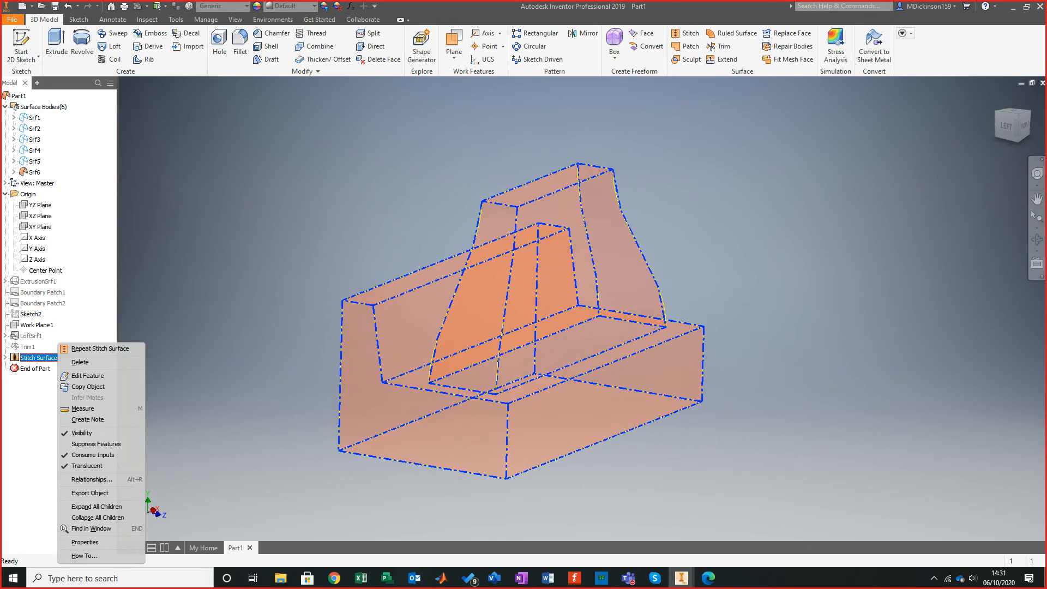
left_click(87, 376)
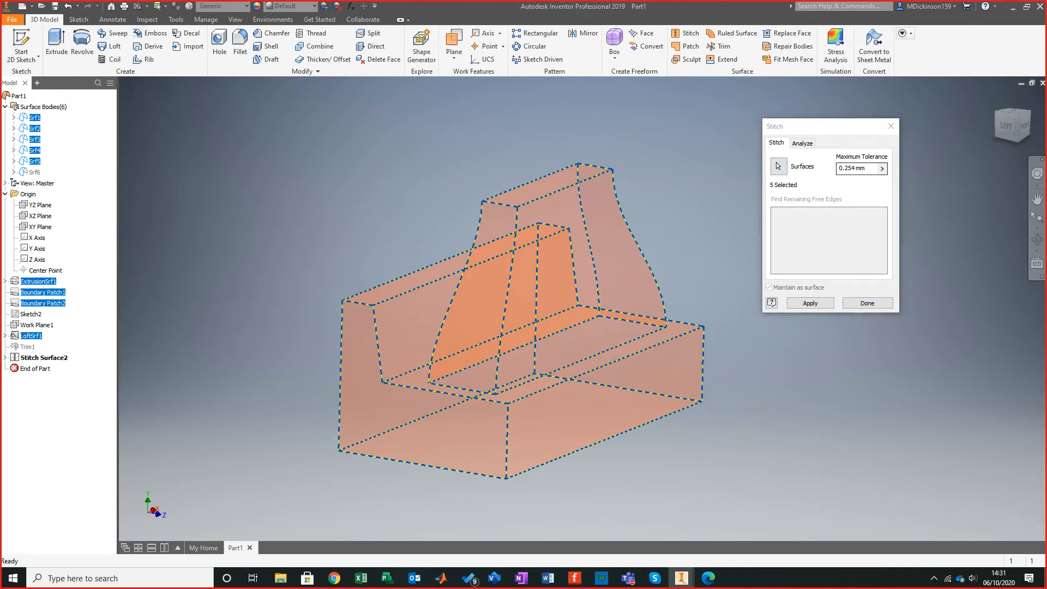
left_click(802, 143)
left_click(891, 125)
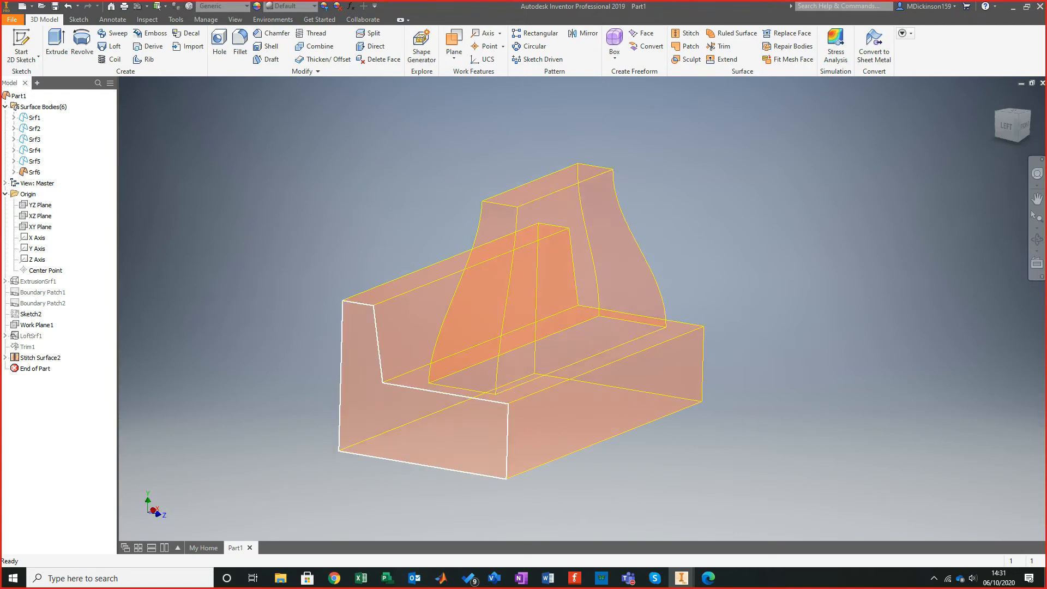
Review the available commands for the Srf6 surface body and for the Stitch Surface2 feature.
left_click(33, 171)
right_click(33, 172)
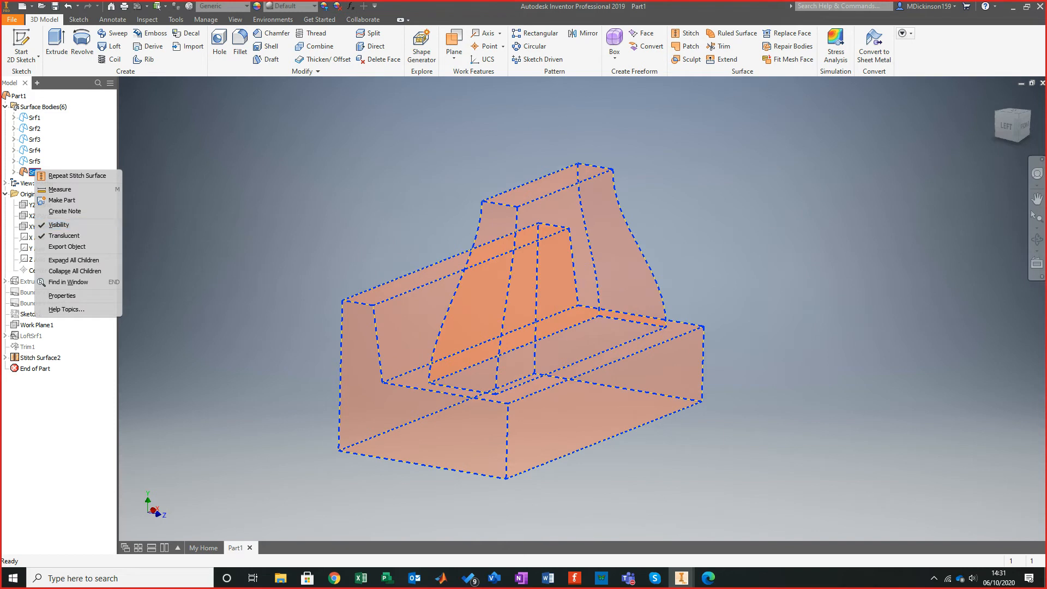
key("Escape")
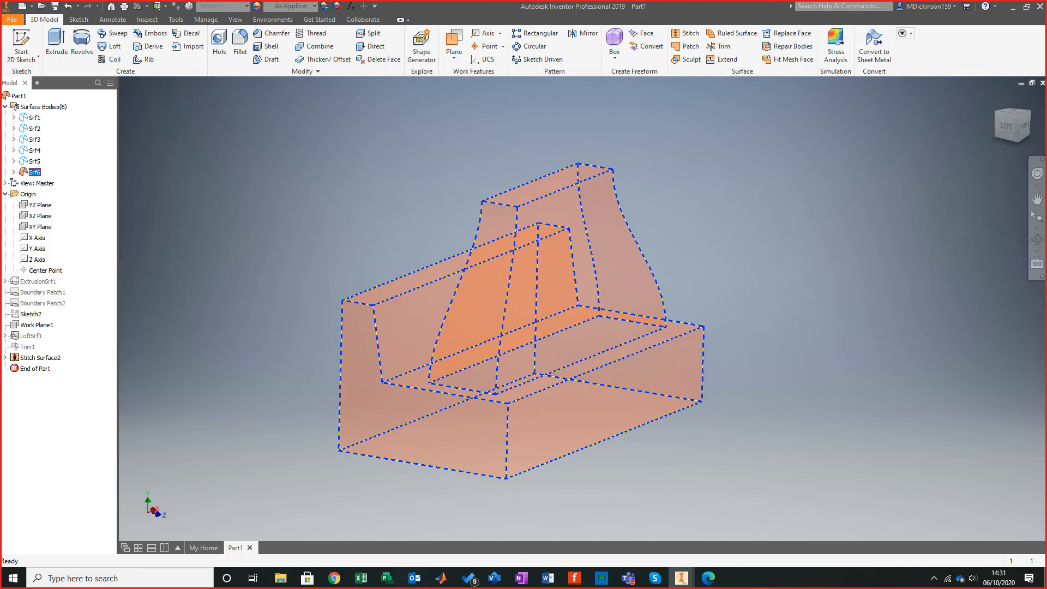
right_click(33, 357)
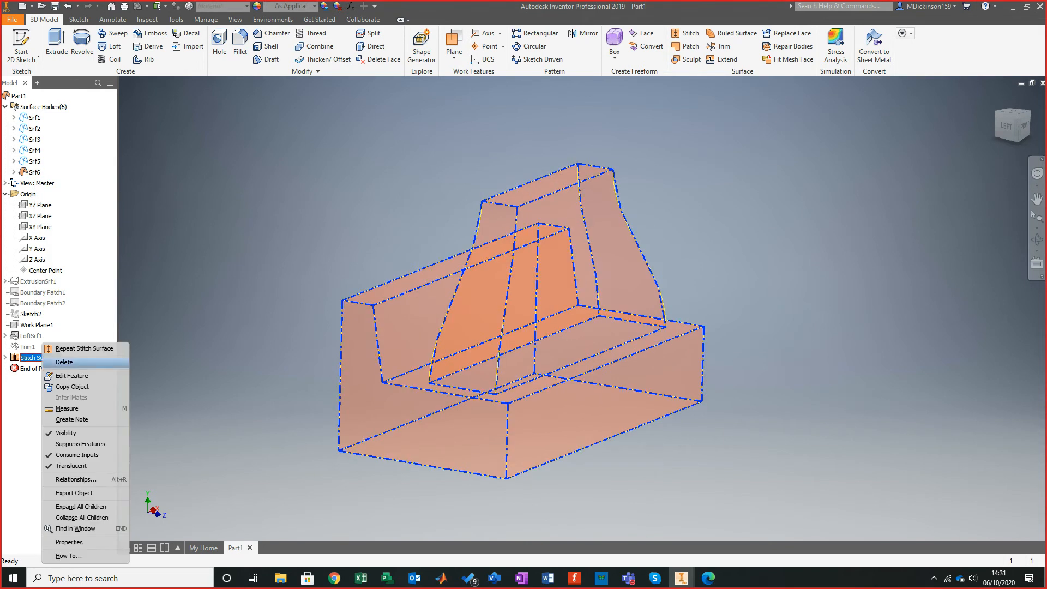
key("Escape")
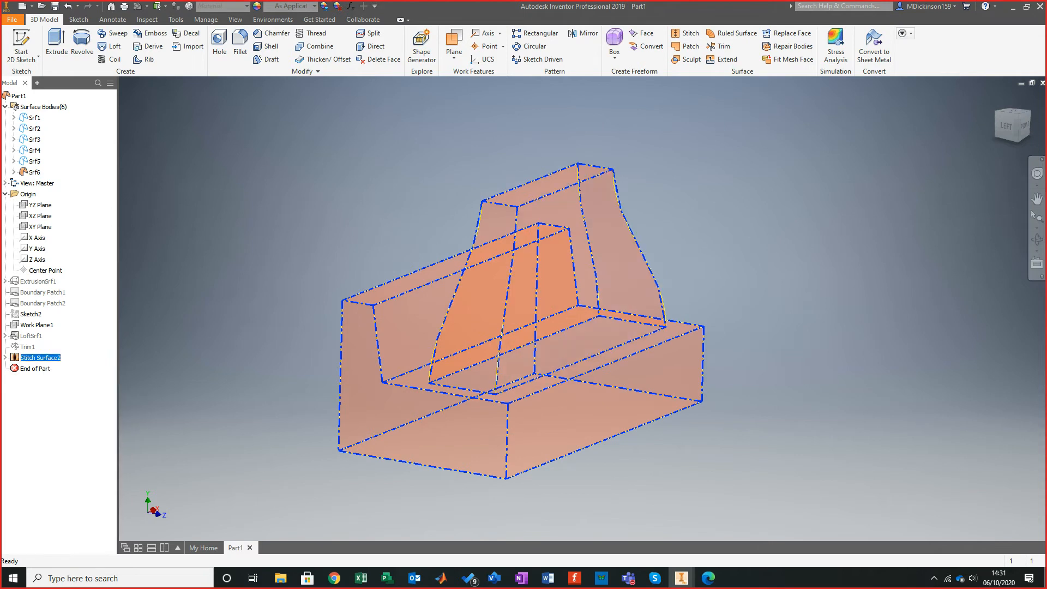
key("Escape")
Examine the stitched surface body from several angles, checking the stepped base and the loft's top and side faces.
mouse_move(578, 305)
middle_mouse_down("shift")
mouse_move(576, 213)
mouse_move(572, 292)
middle_mouse_up("shift")
scroll(545, 305, "down", 3)
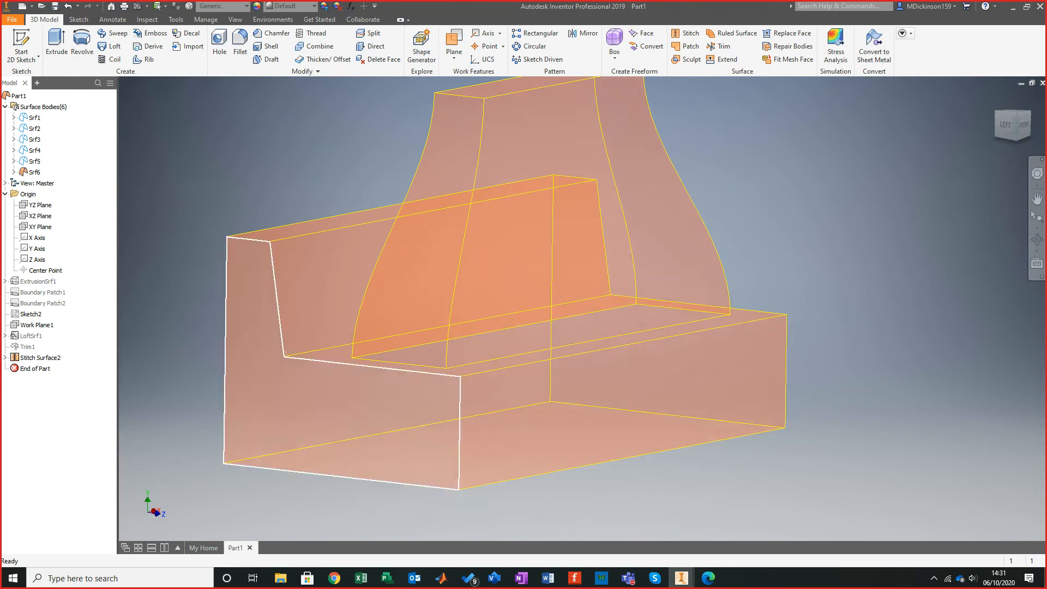
left_click(382, 401)
middle_click_drag(381, 400, 454, 403, "shift")
key("Escape")
middle_click_drag(611, 403, 562, 430, "shift")
scroll(562, 431, "up", 1)
middle_click_drag(567, 350, 572, 357, "shift")
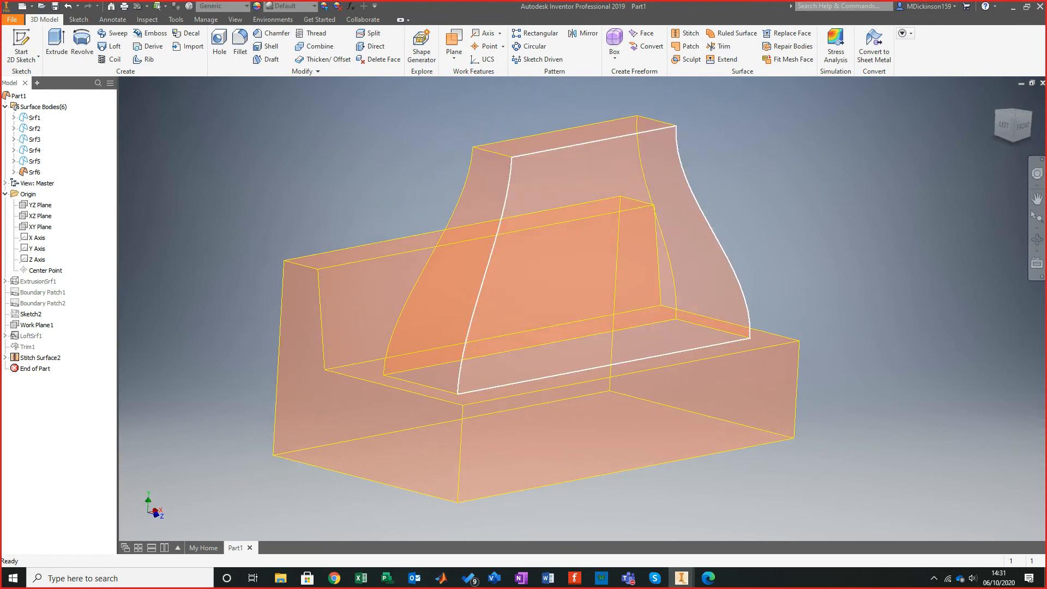
left_click(568, 142)
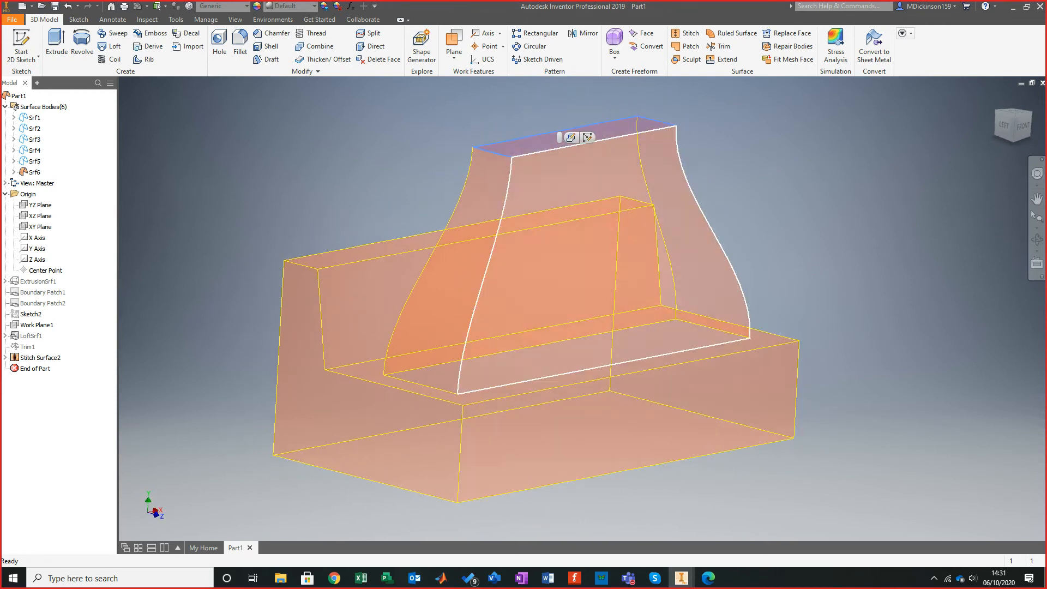
key("Escape")
middle_click_drag(617, 322, 613, 346, "shift")
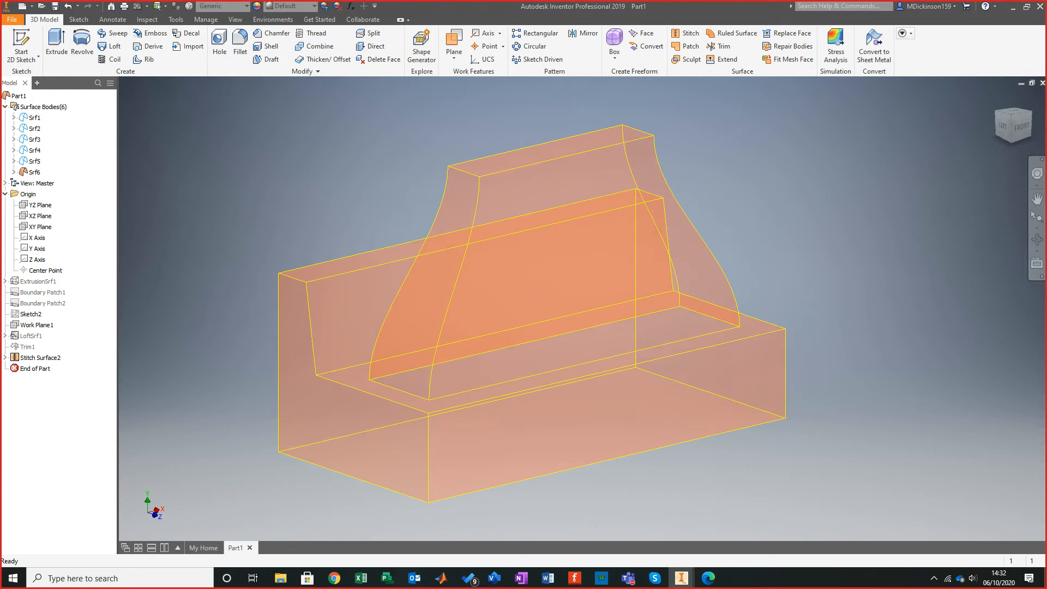
left_click(551, 152)
key("Escape")
left_click(464, 204)
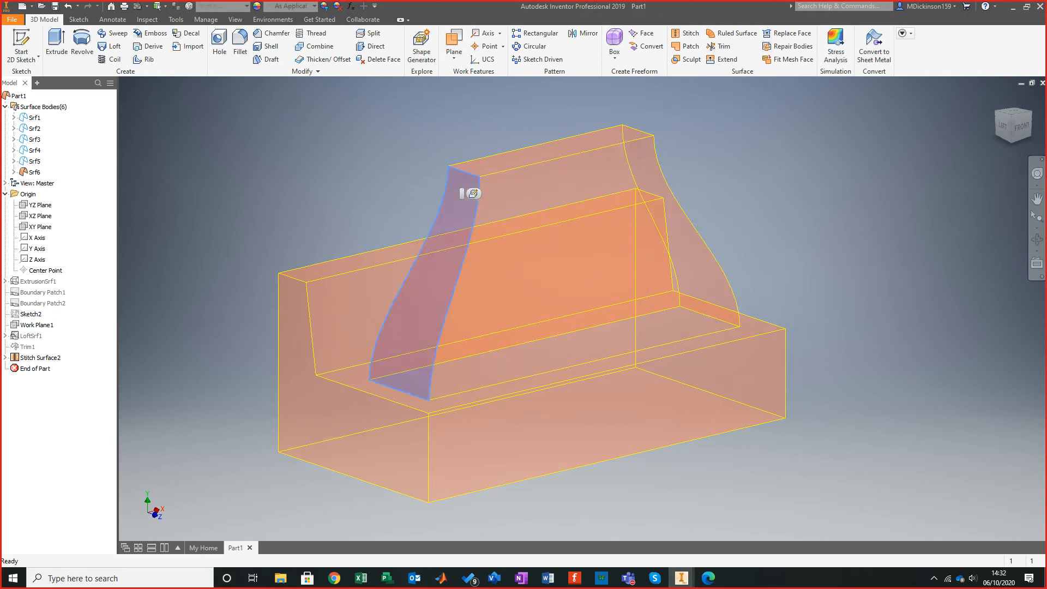
key("Escape")
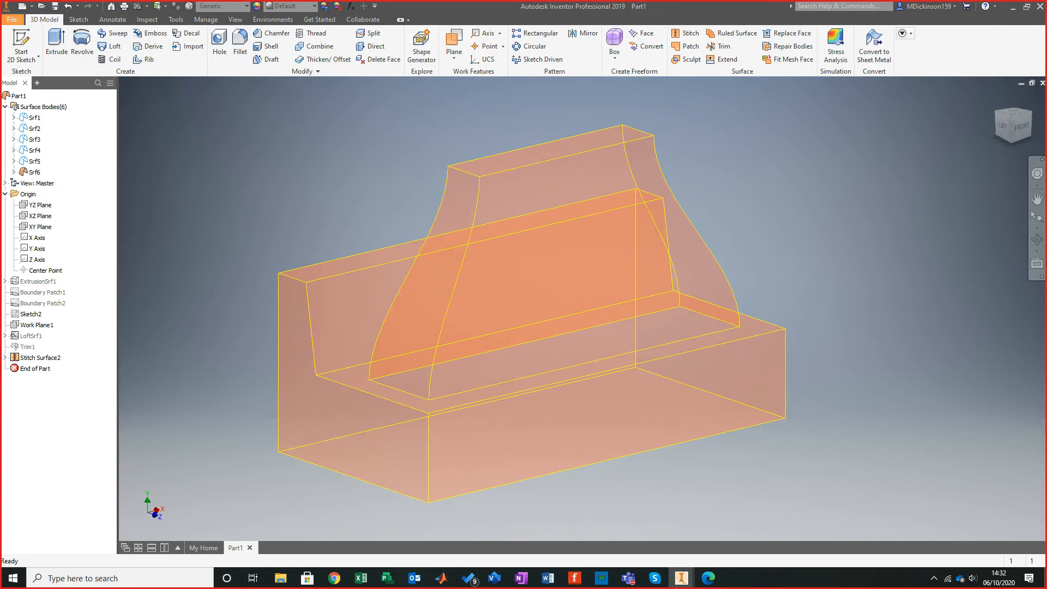
Save the part to the Desktop under the file name Basic Loft.
left_click(12, 19)
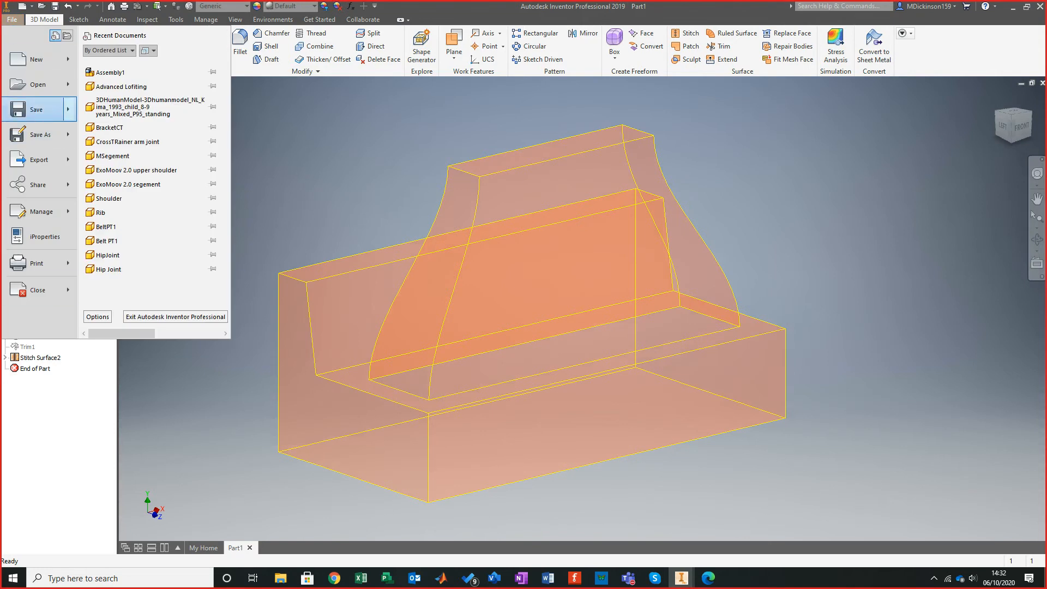
mouse_move(42, 135)
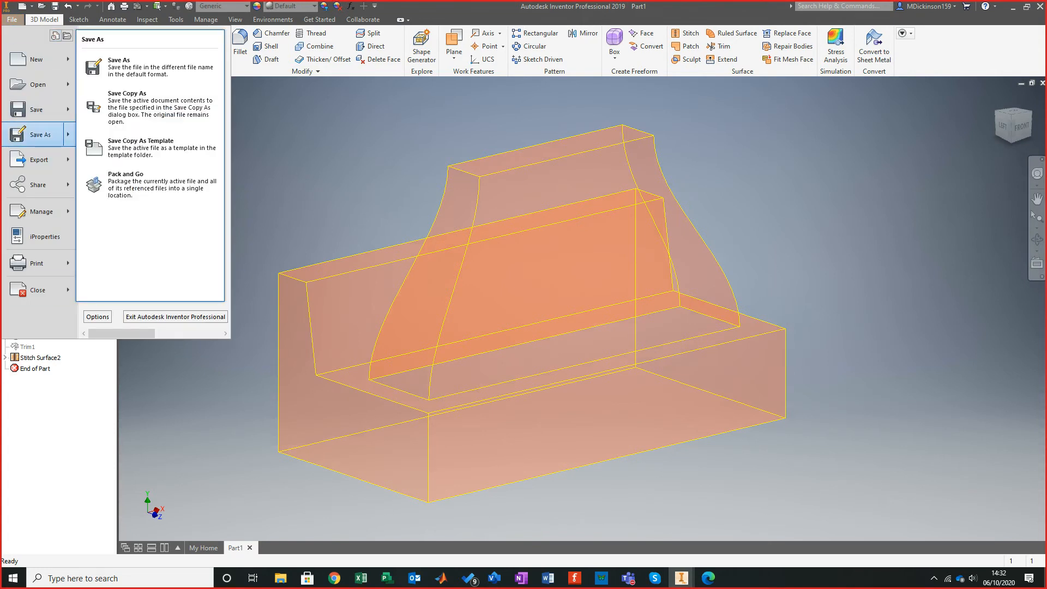
left_click(120, 67)
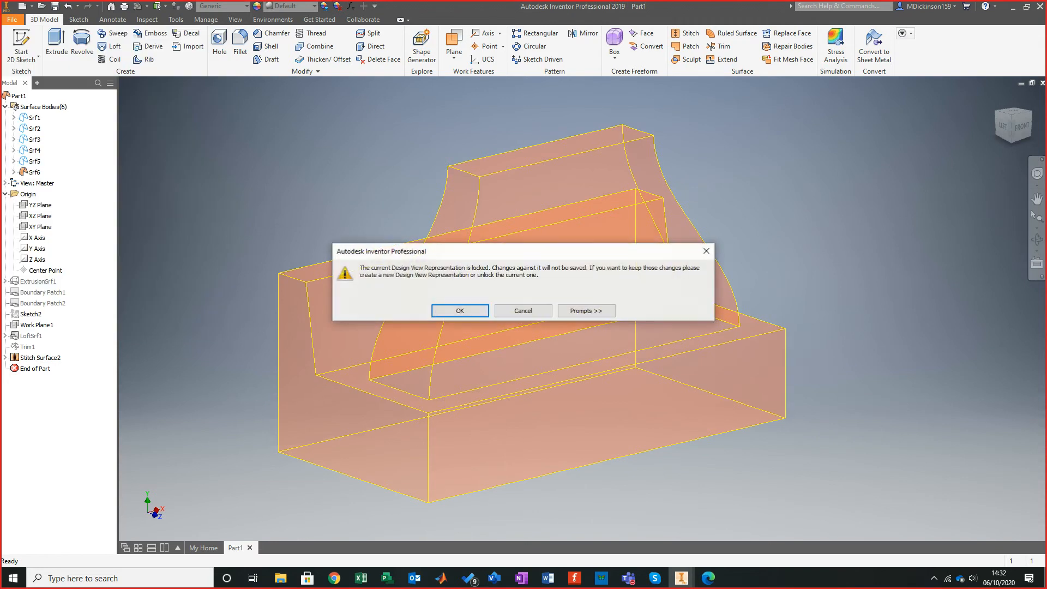
left_click(461, 311)
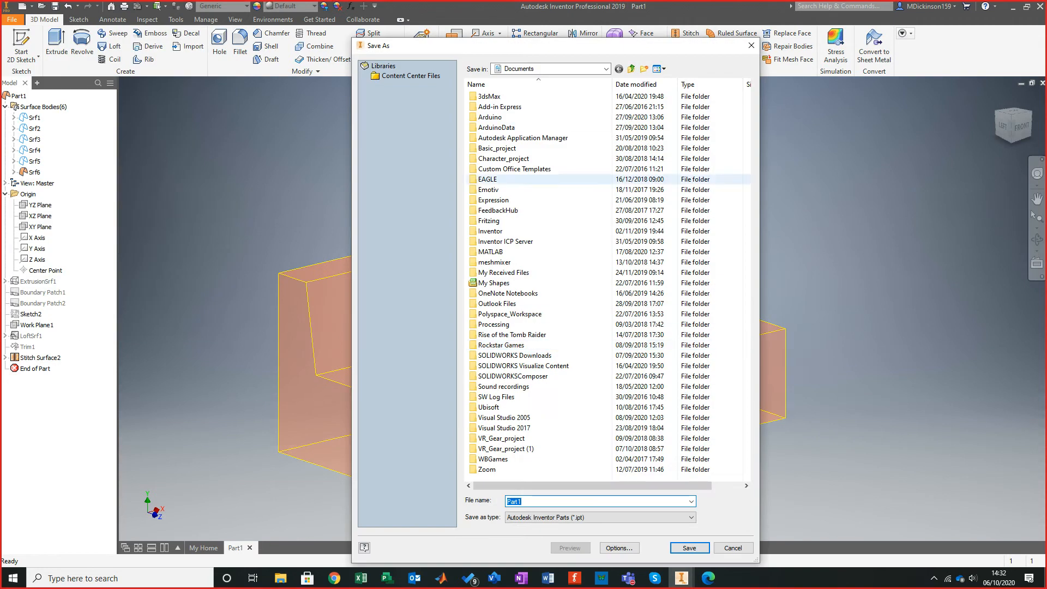
left_click(606, 69)
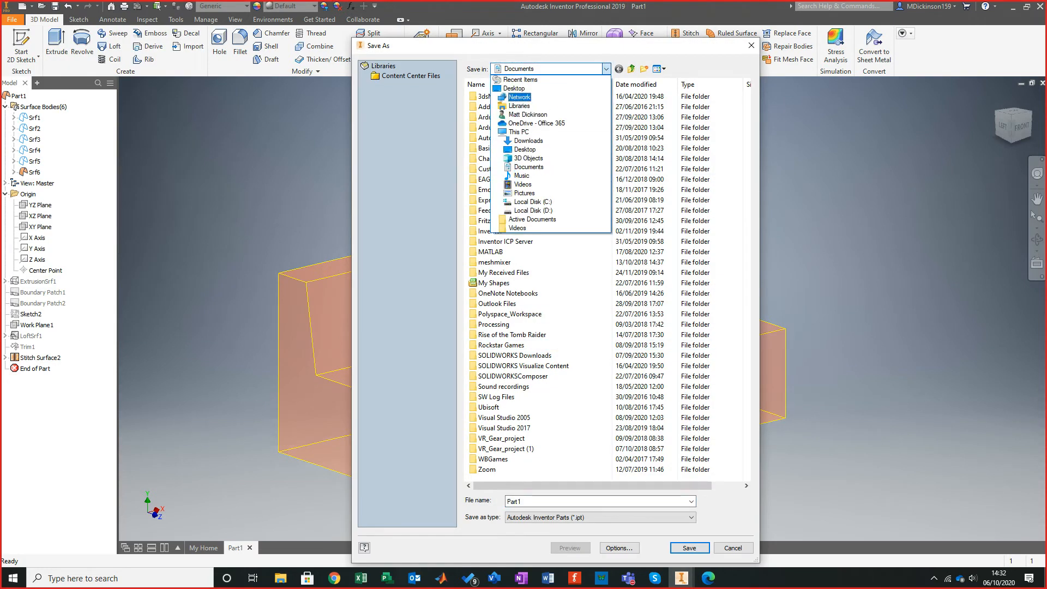
left_click(514, 88)
double_click(514, 501)
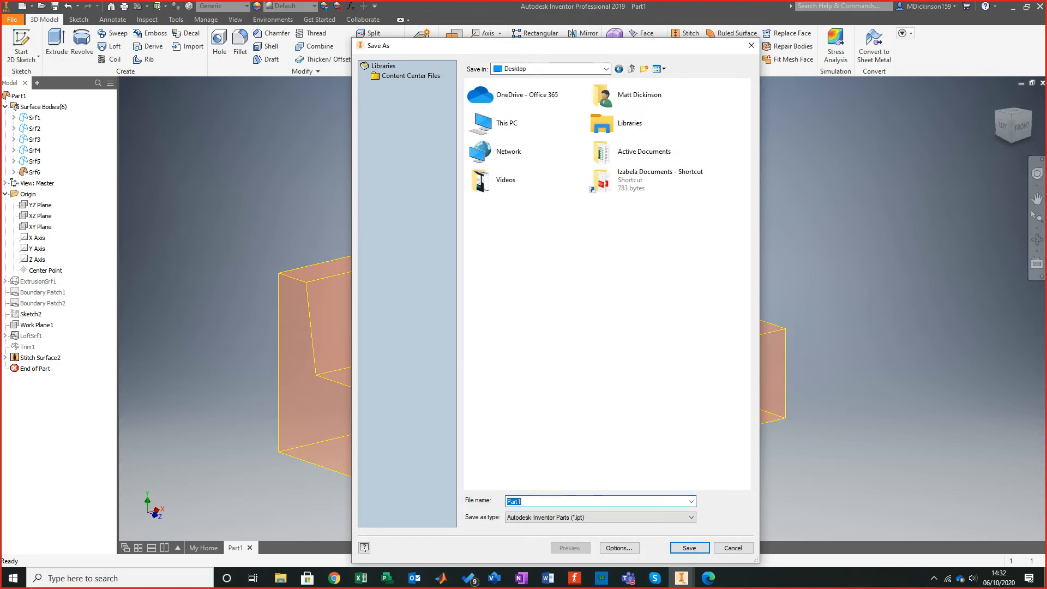
type("Basic Loft")
key("Return")
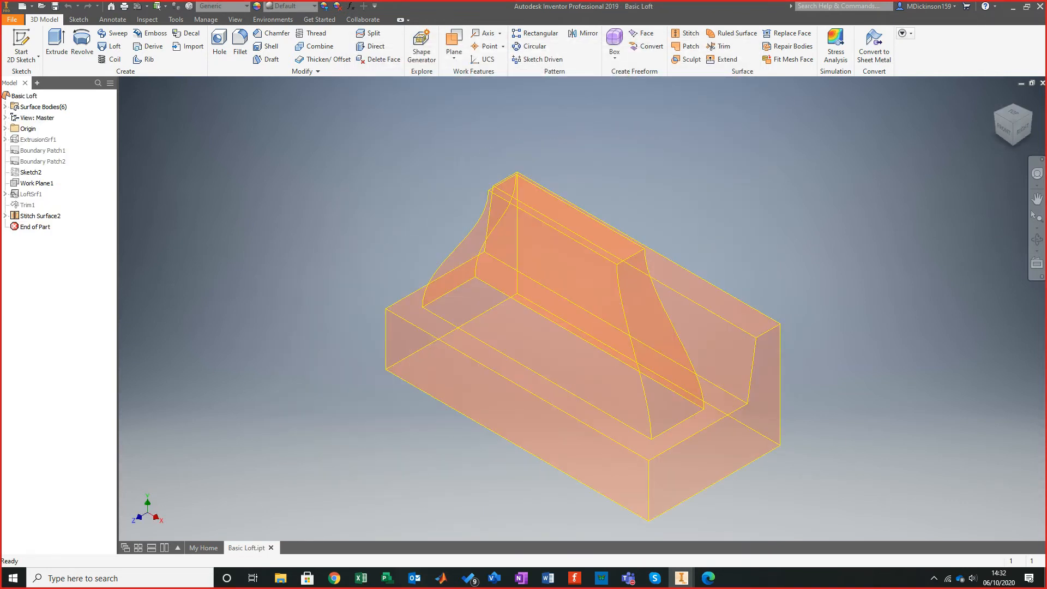
Inspect the saved Basic Loft model once more and close its part file.
scroll(615, 395, "up", 5)
scroll(625, 407, "down", 6)
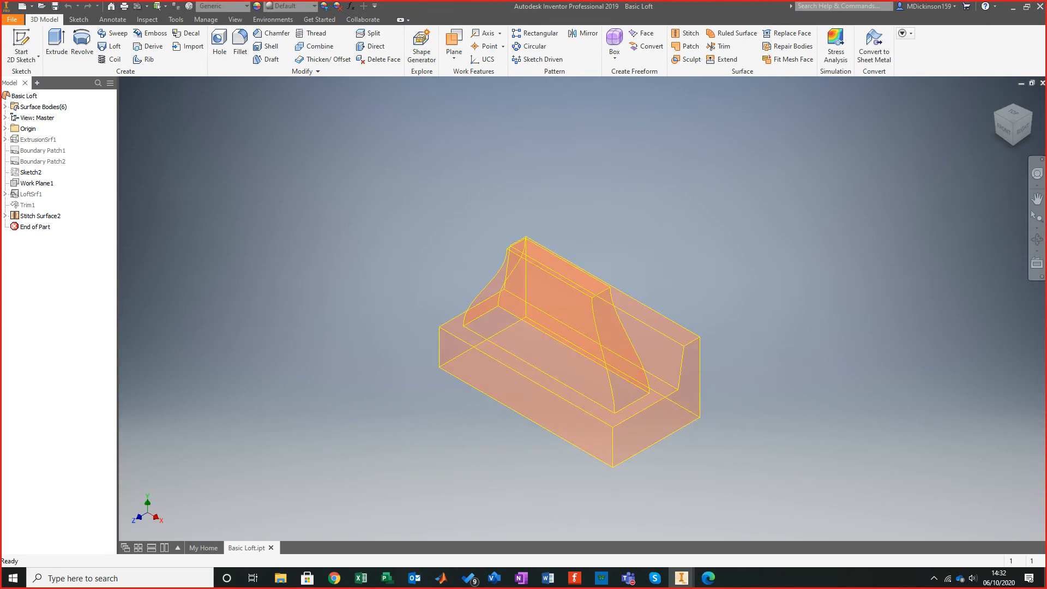
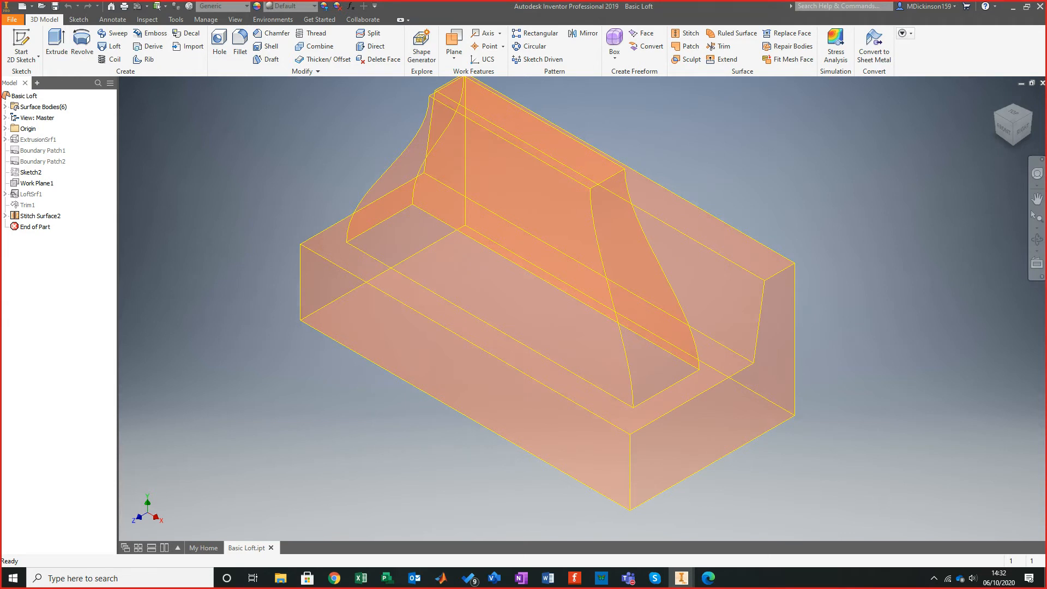
left_click(550, 235)
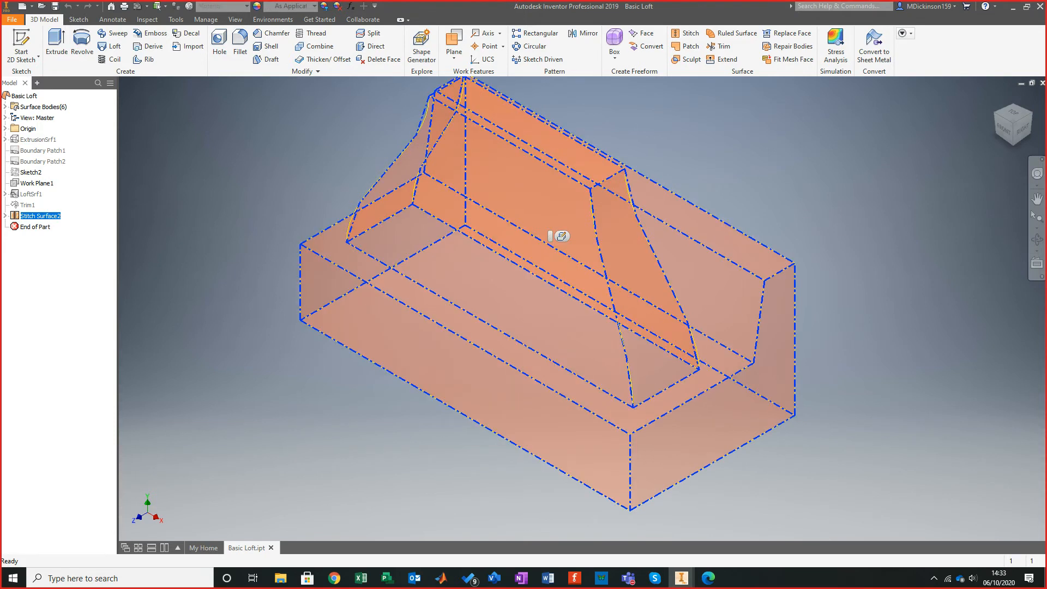
key("Escape")
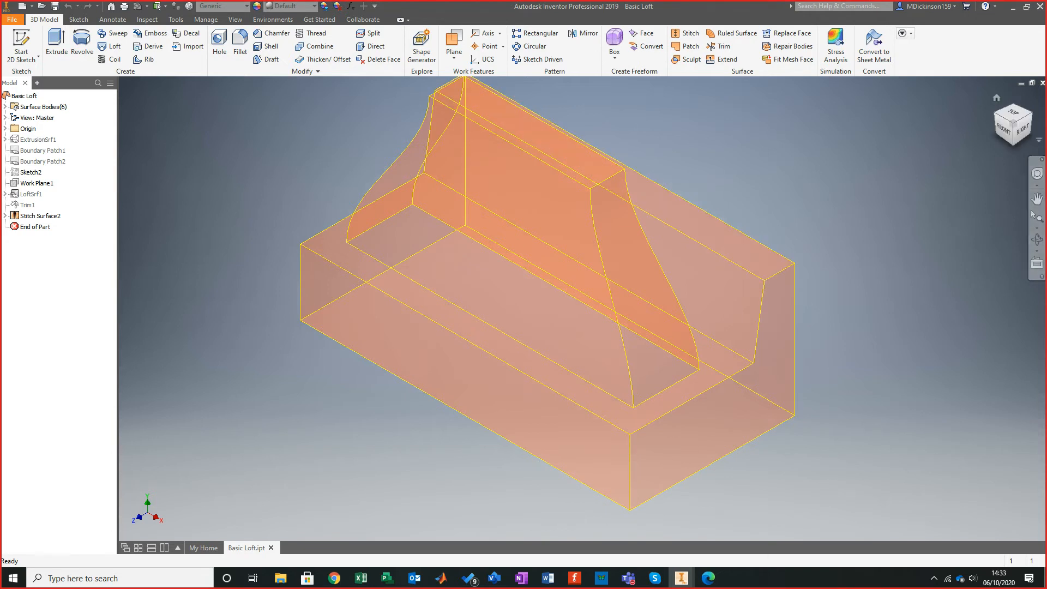
left_click(1042, 83)
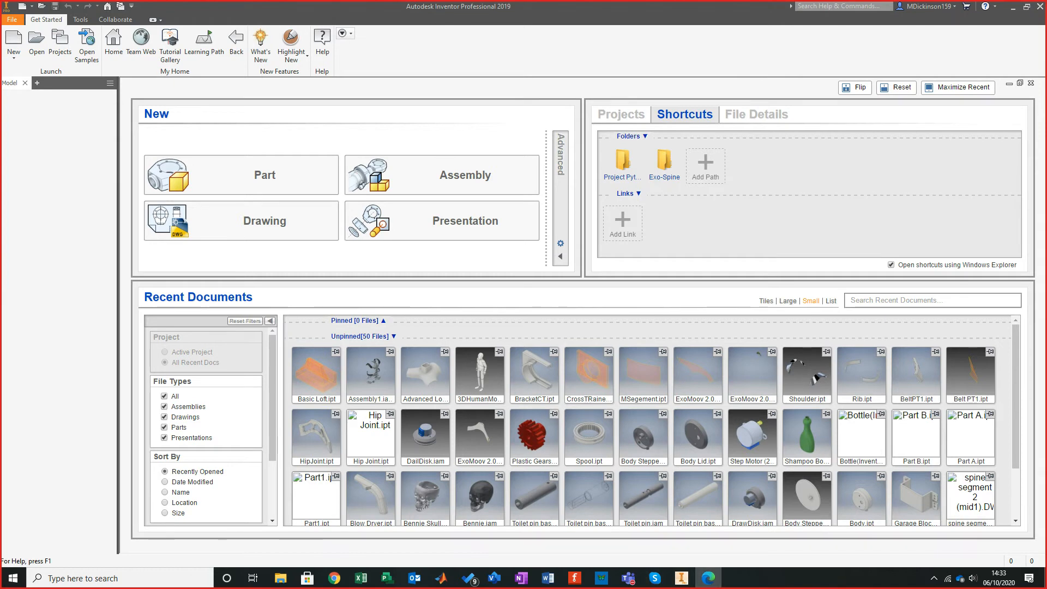
Switch to the lofting tutorial PDF in Edge and go past the basic loft instructions to the Advanced Lofting section.
left_click(708, 578)
scroll(523, 309, "up", 2)
scroll(524, 309, "down", 1)
scroll(523, 309, "down", 1)
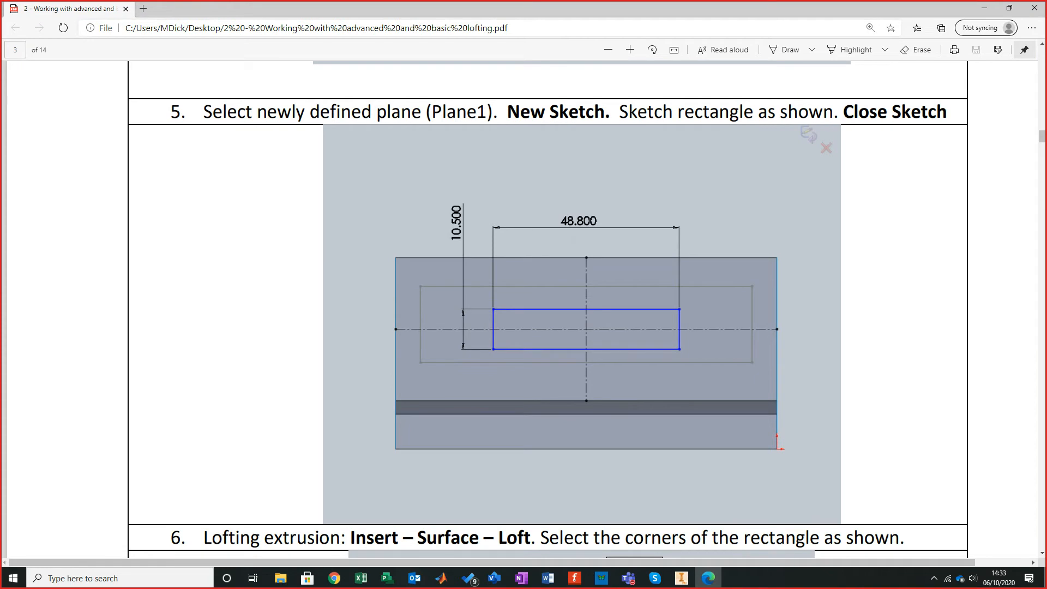
scroll(524, 308, "down", 15)
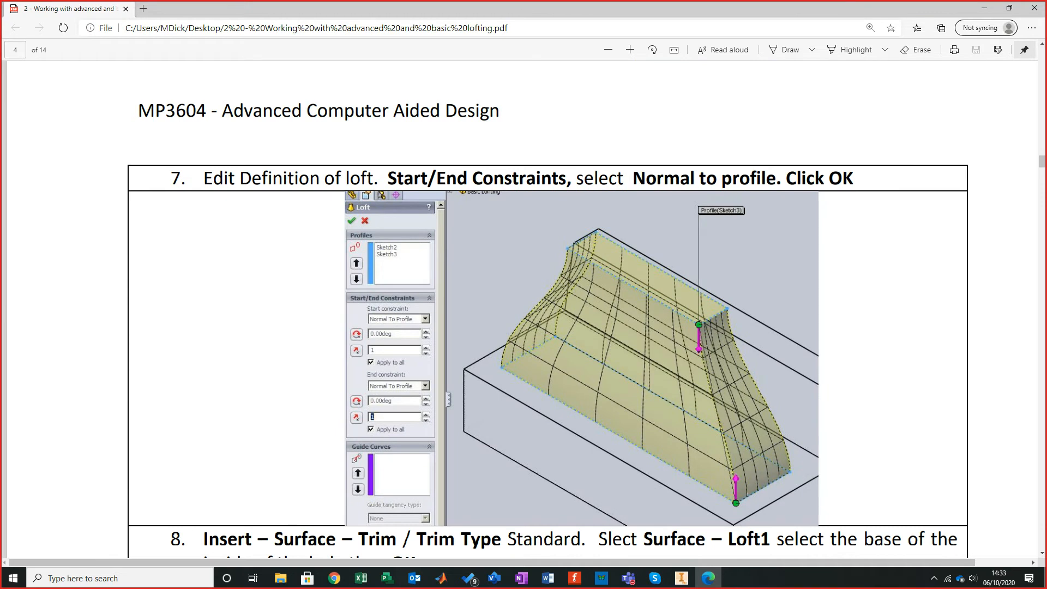
scroll(523, 309, "down", 2)
scroll(523, 308, "down", 14)
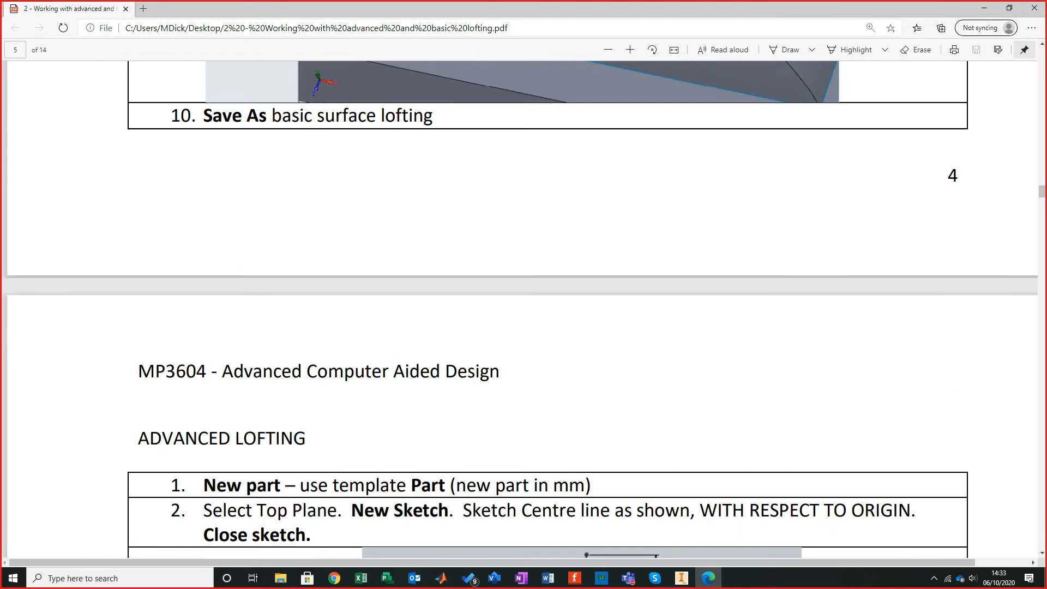
scroll(524, 309, "down", 3)
scroll(524, 308, "down", 2)
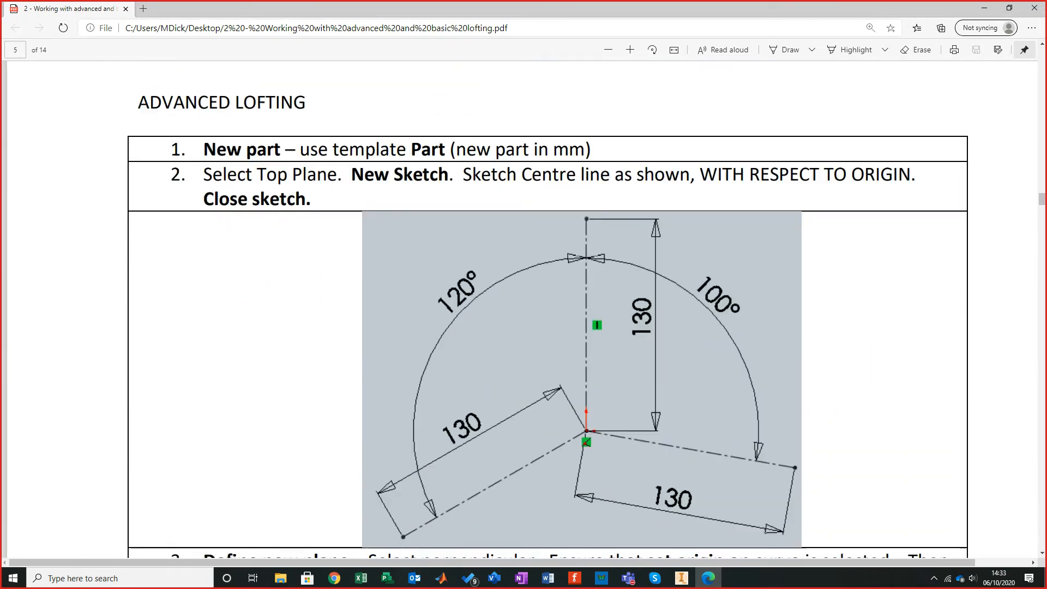
Examine the centre-line sketch in step 2 of Advanced Lofting and the start of step 3, and return to Inventor.
scroll(524, 309, "down", 1)
scroll(524, 309, "up", 1)
scroll(523, 308, "down", 2)
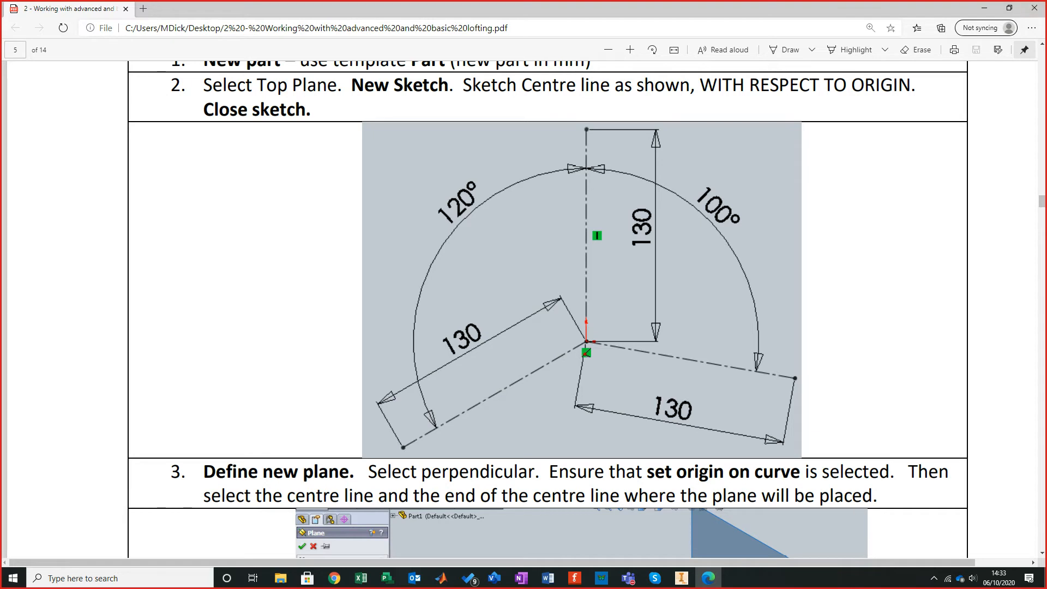
scroll(547, 309, "up", 2)
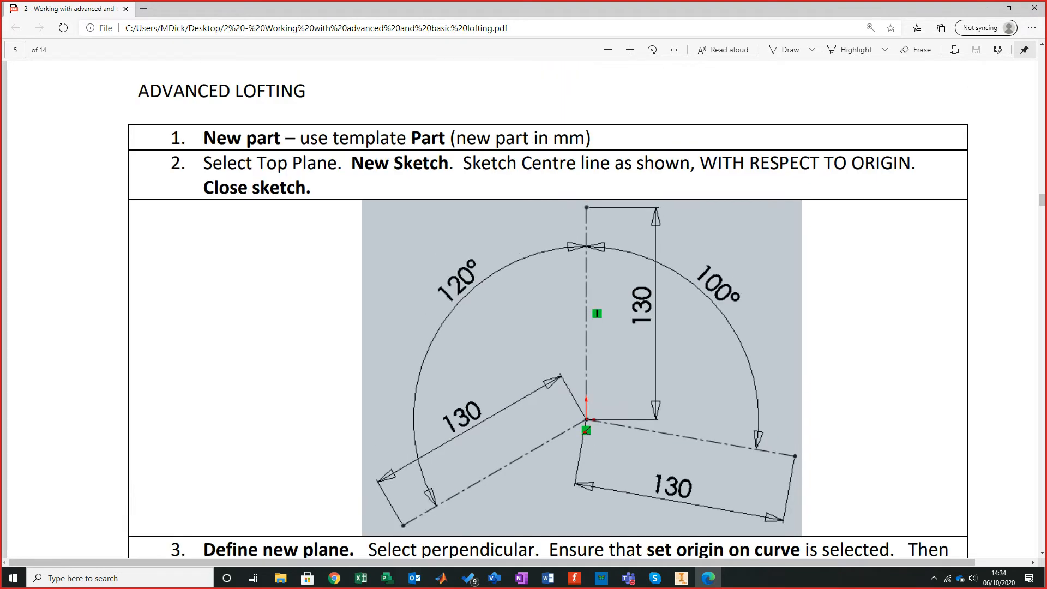
left_click_drag(600, 8, 0, 215)
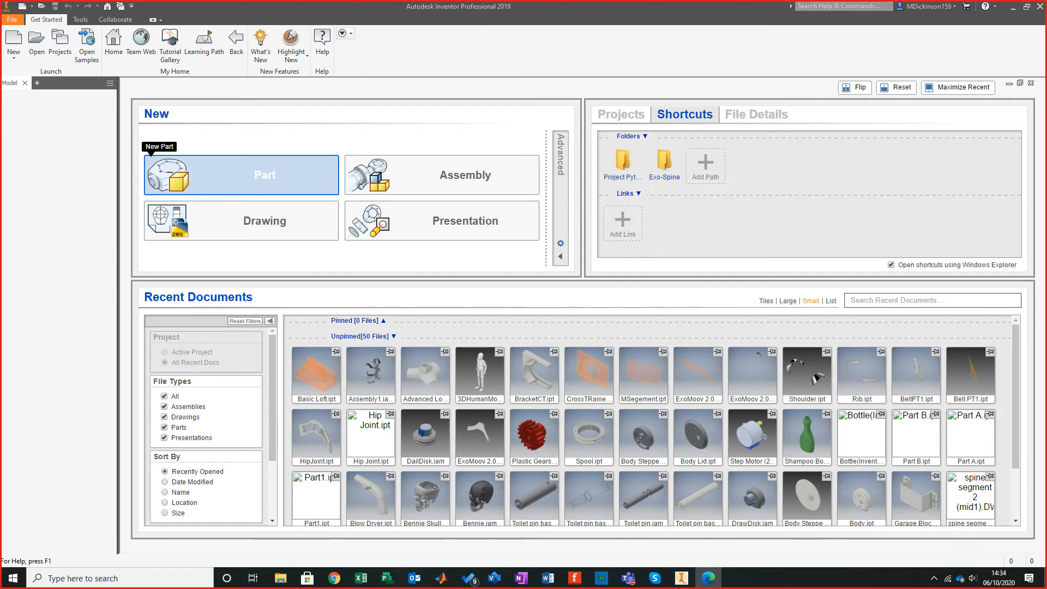
Create a new part and start a 2D sketch on the XY plane.
left_click(155, 166)
key("Return")
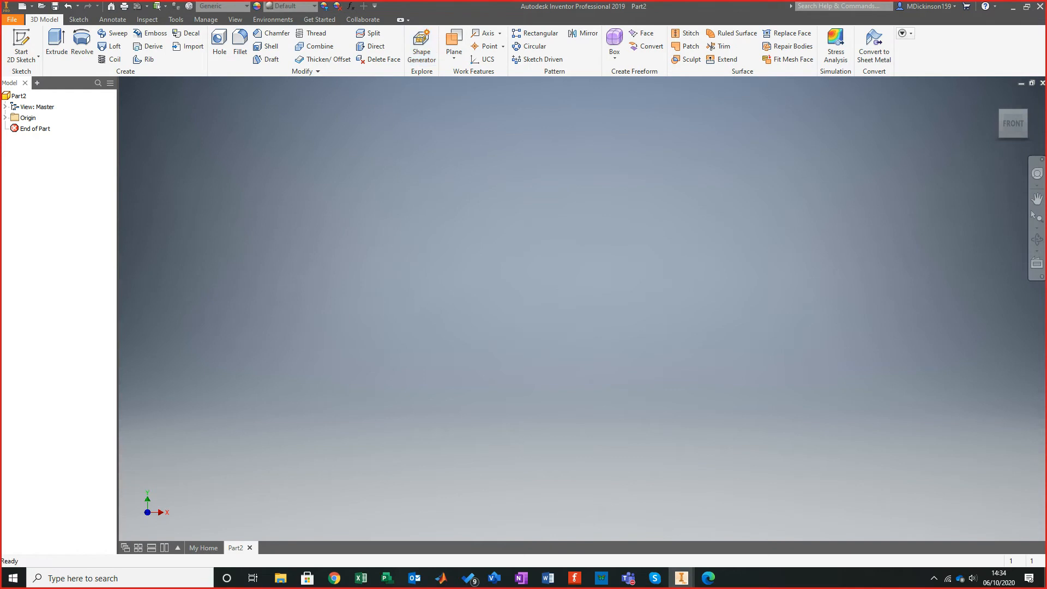
left_click(5, 118)
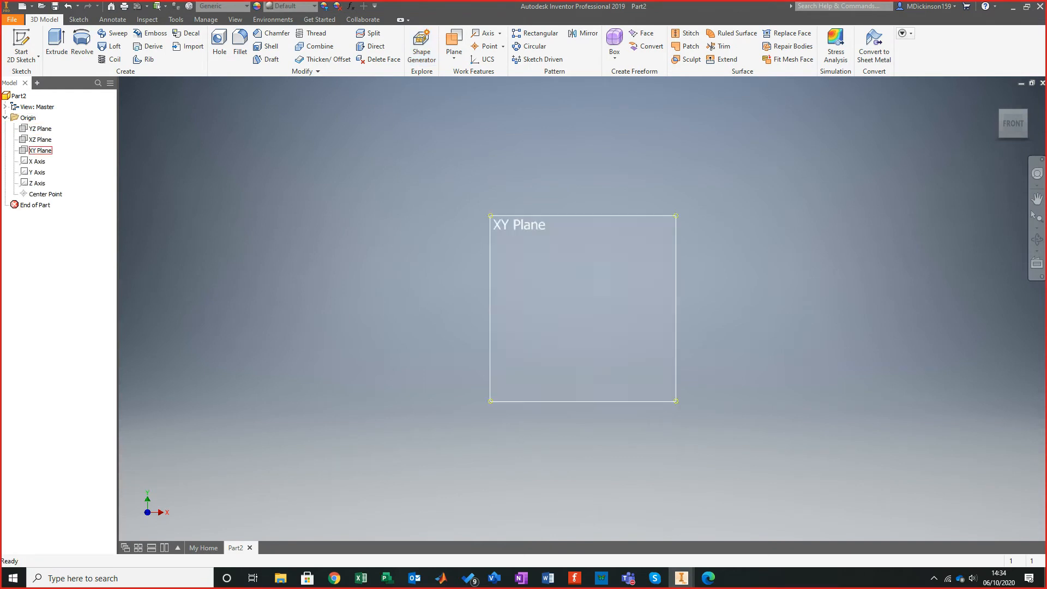
left_click(40, 150)
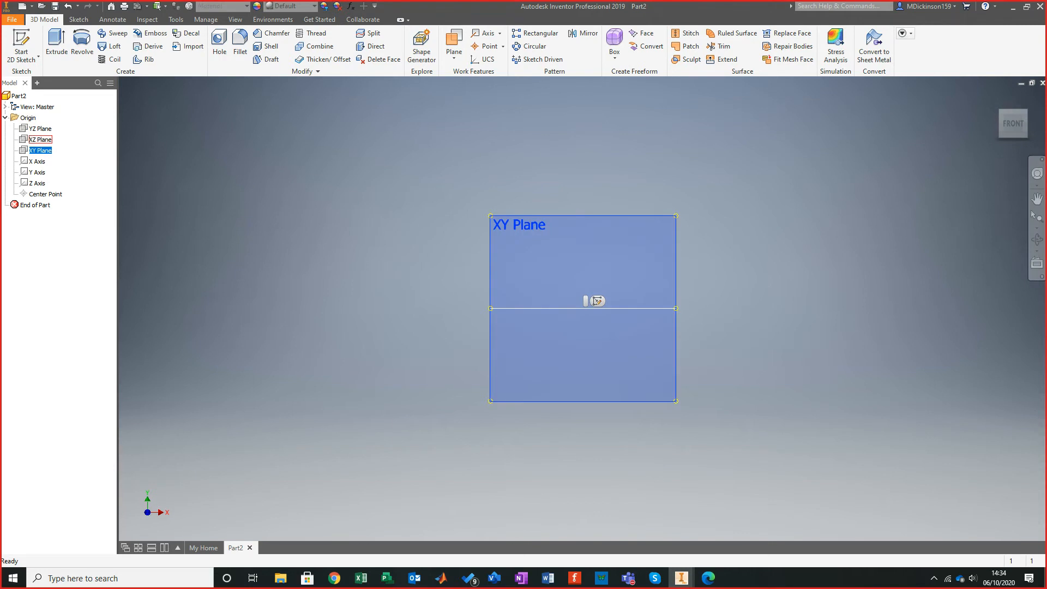
left_click(22, 46)
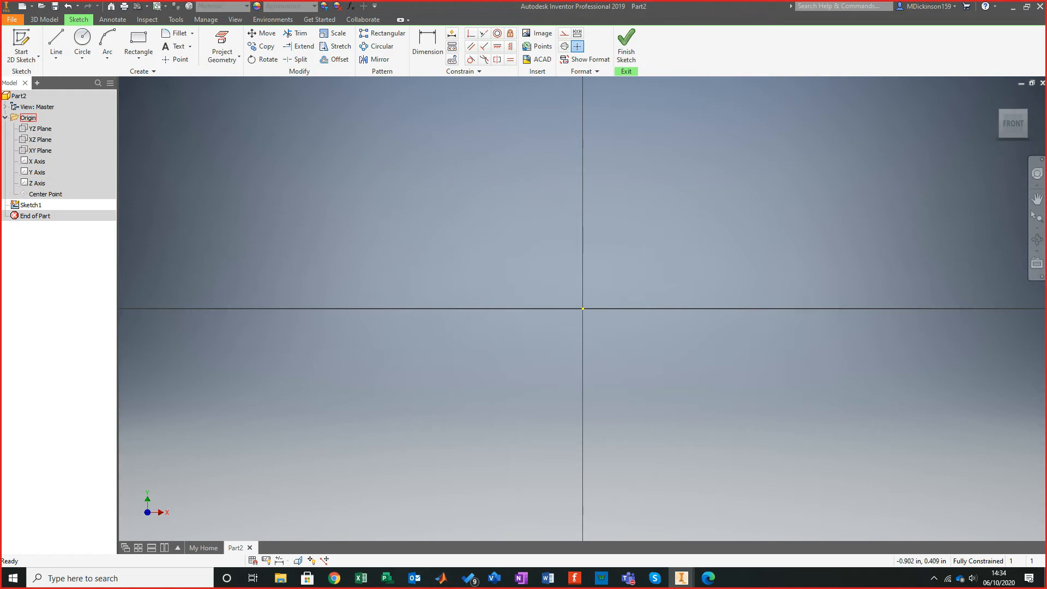
Sketch a vertical construction line about 0.86 in long upward from the origin.
key("l")
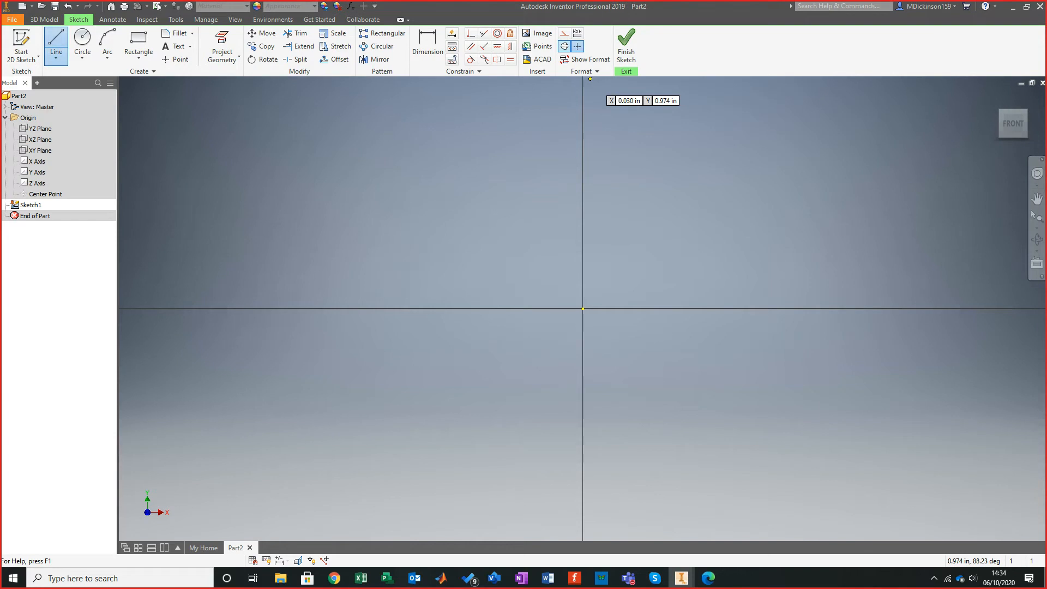
left_click(565, 33)
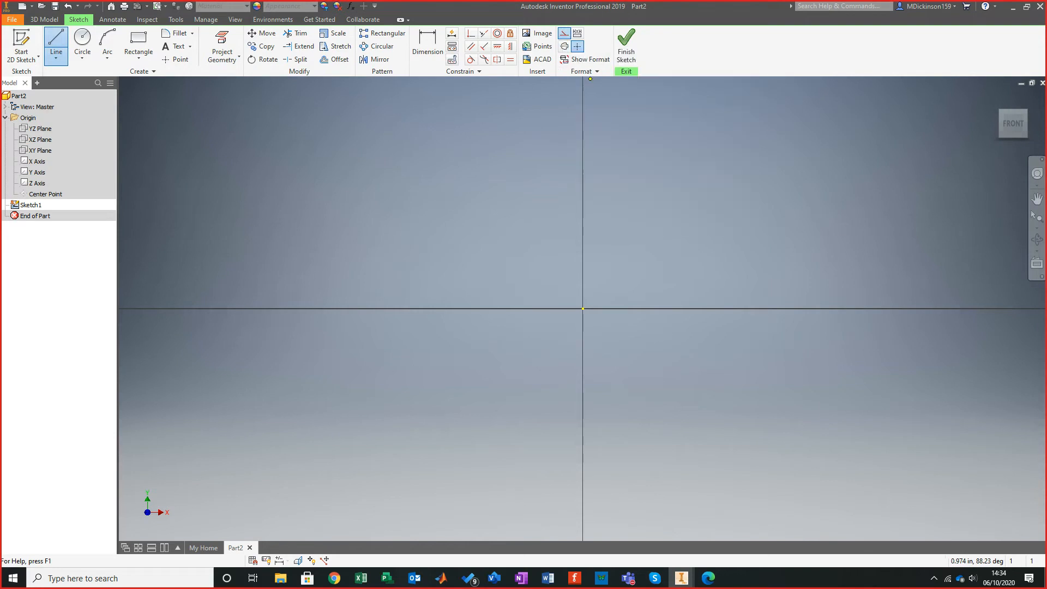
left_click(584, 309)
left_click(583, 105)
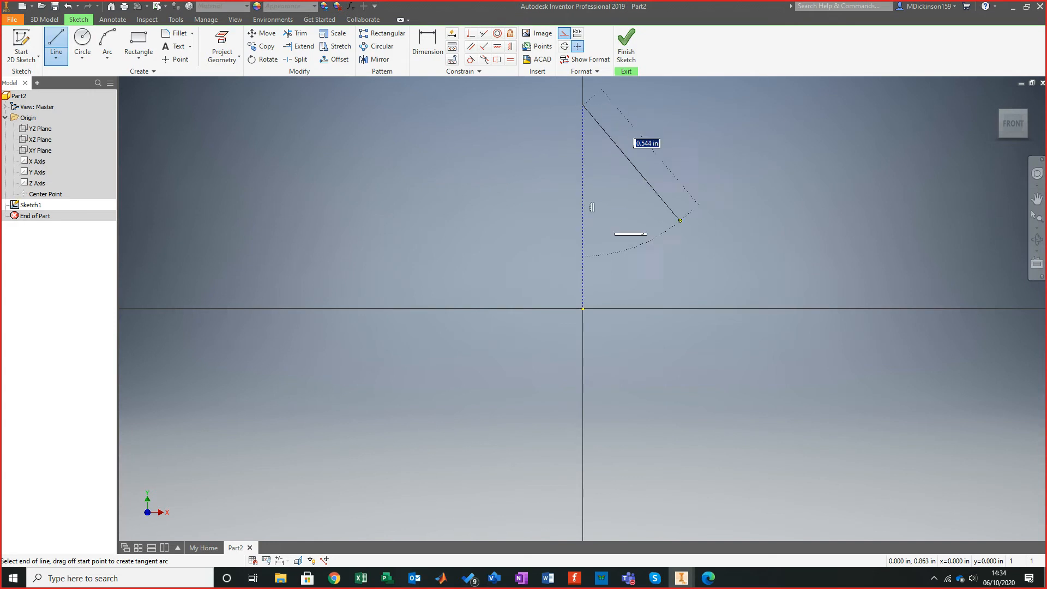
key("Escape")
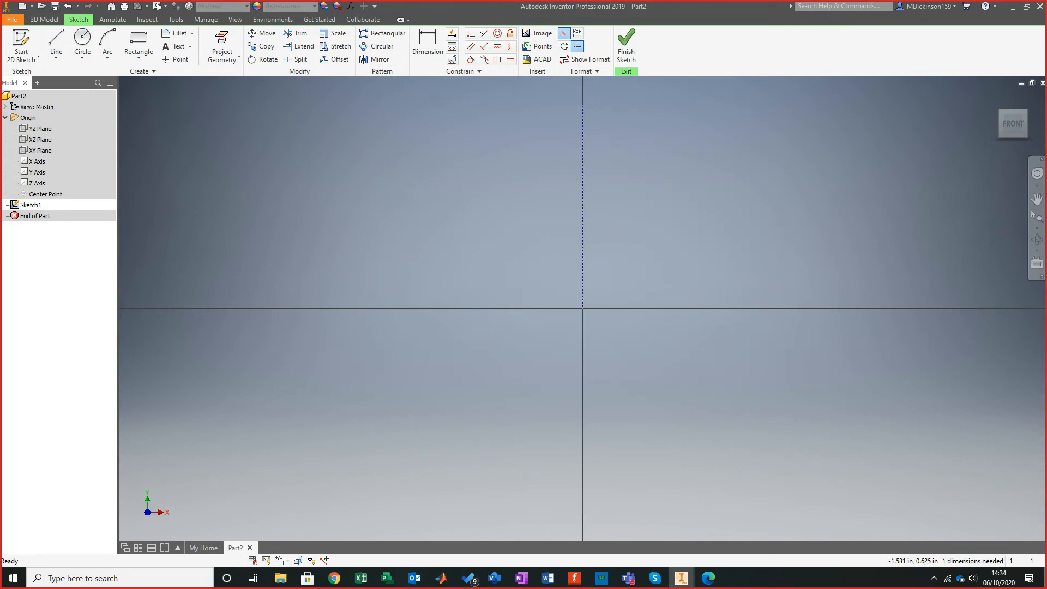
Sketch two construction lines from the origin, each about 1.2 in long, one sloping down-left and one down-right.
left_click(56, 43)
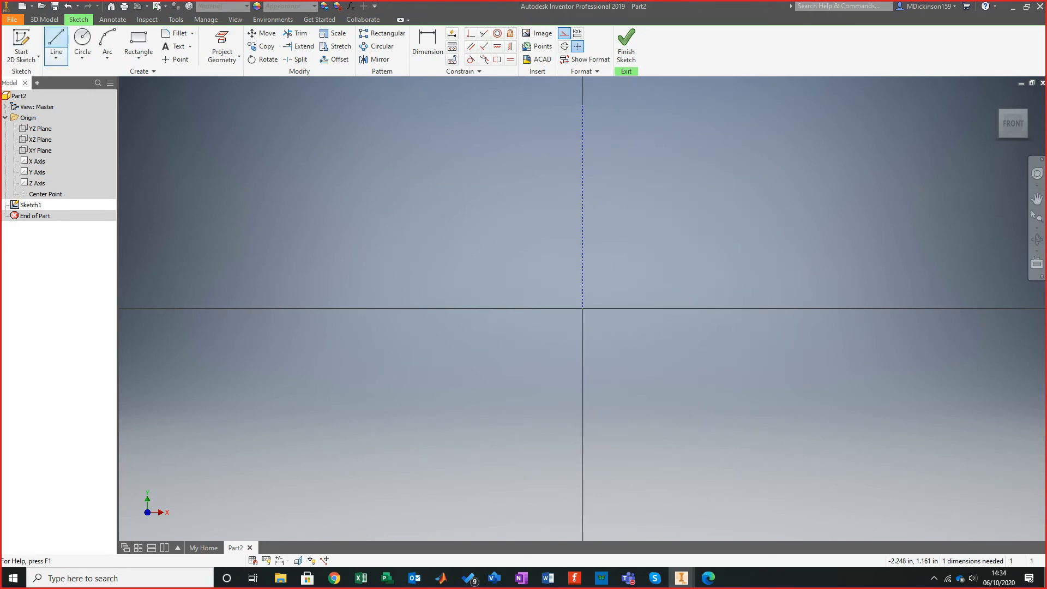
left_click(583, 308)
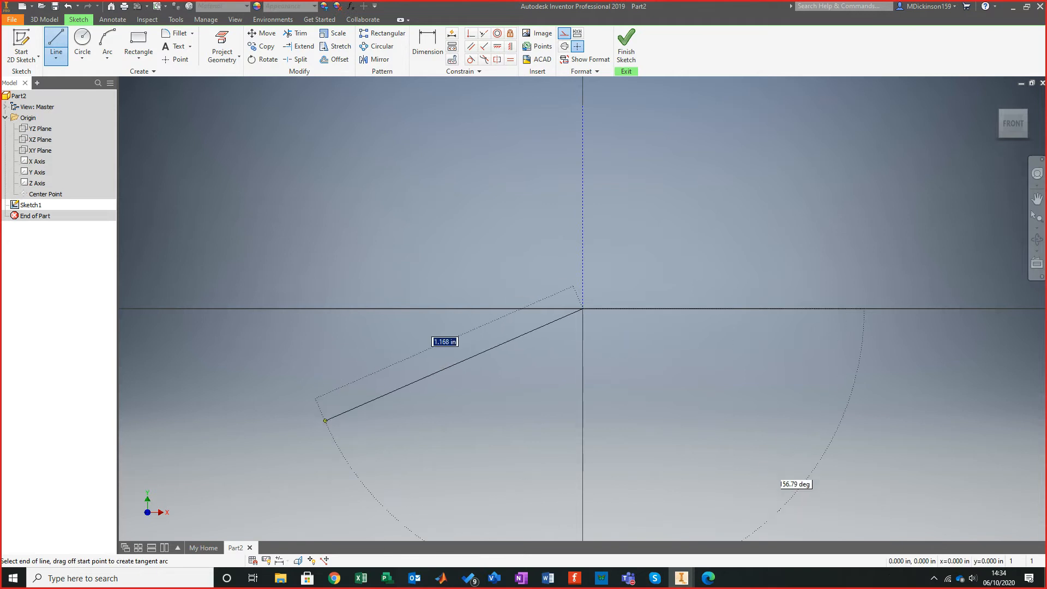
left_click(321, 422)
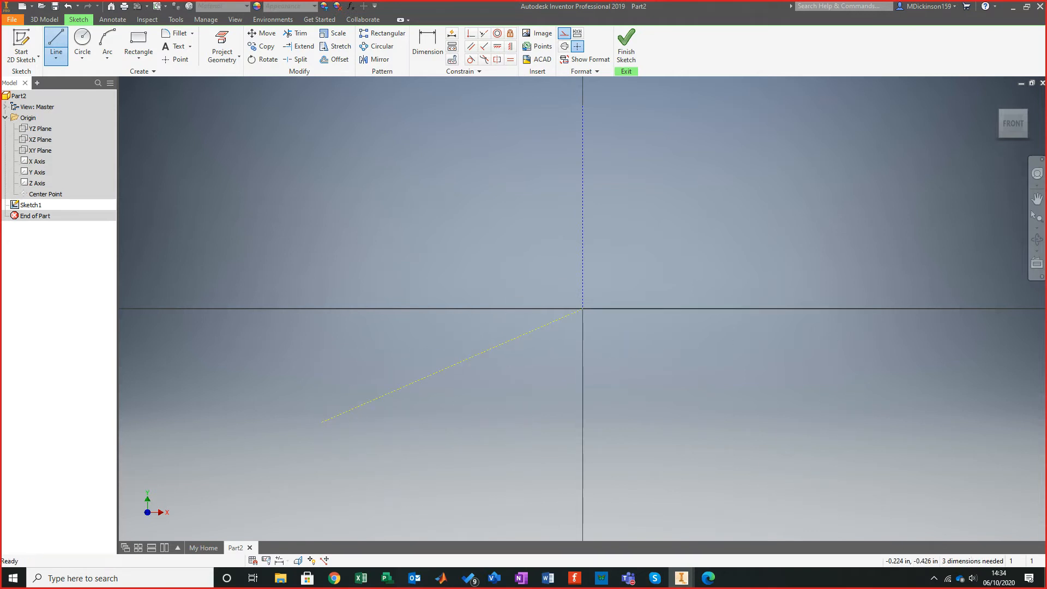
left_click(56, 45)
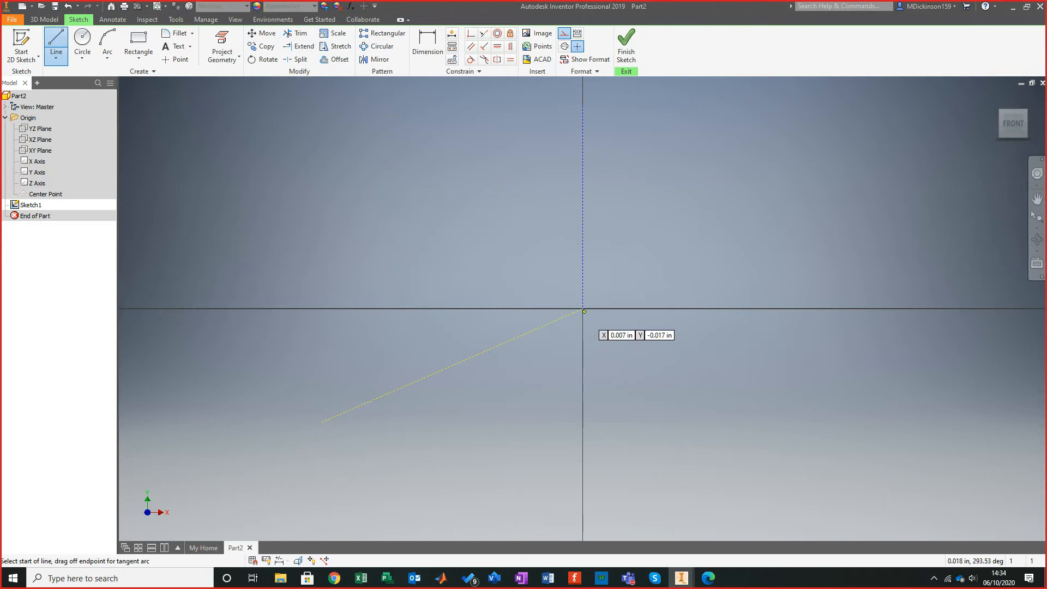
left_click(583, 308)
left_click(851, 372)
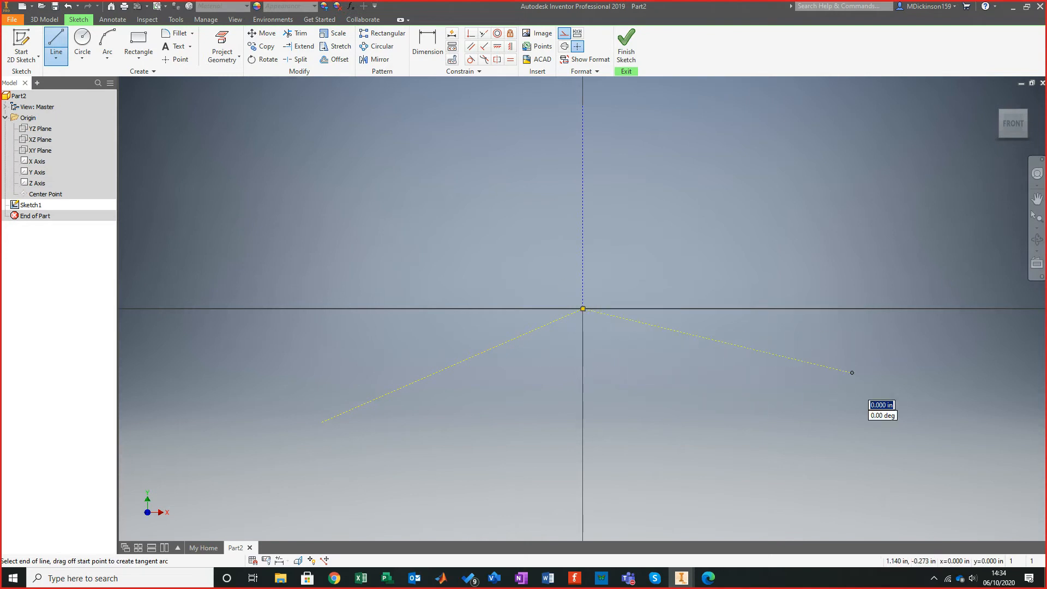
key("Escape")
Set the part document's length unit to millimeter and apply the change.
left_click(147, 19)
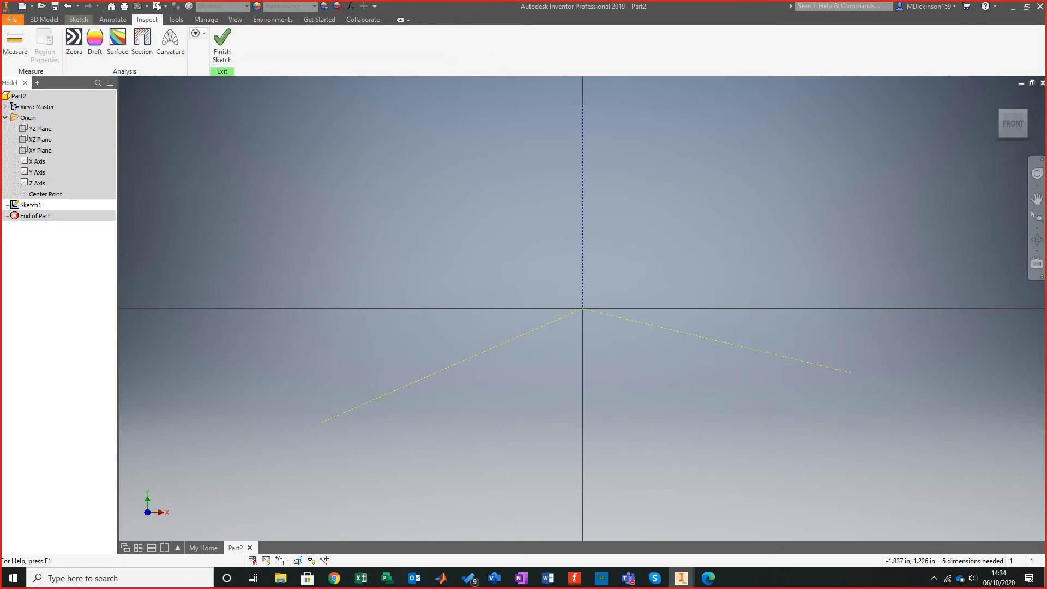
left_click(175, 19)
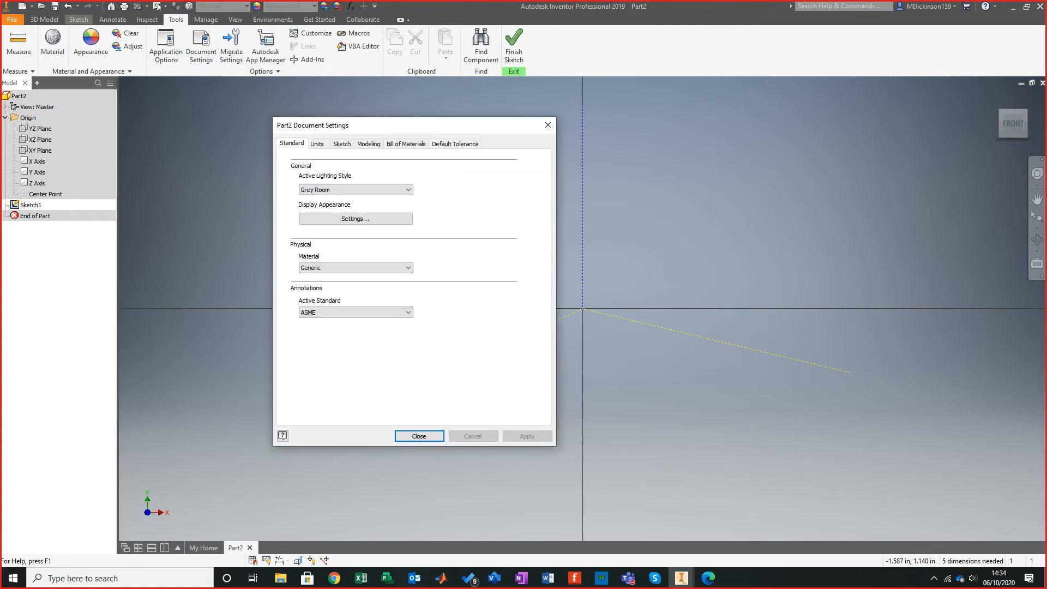
left_click(317, 144)
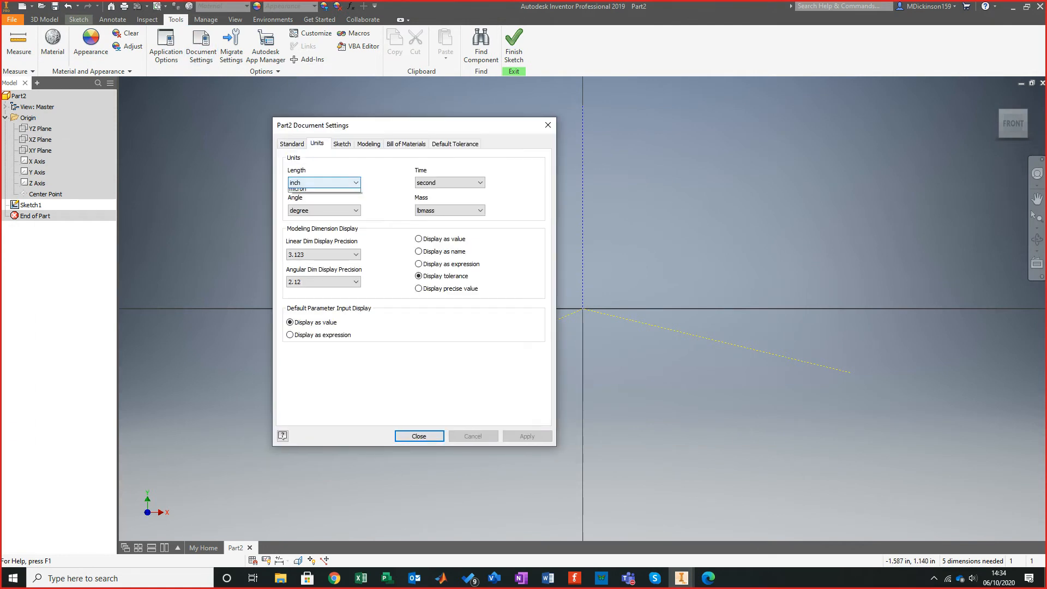
left_click(324, 182)
left_click(302, 214)
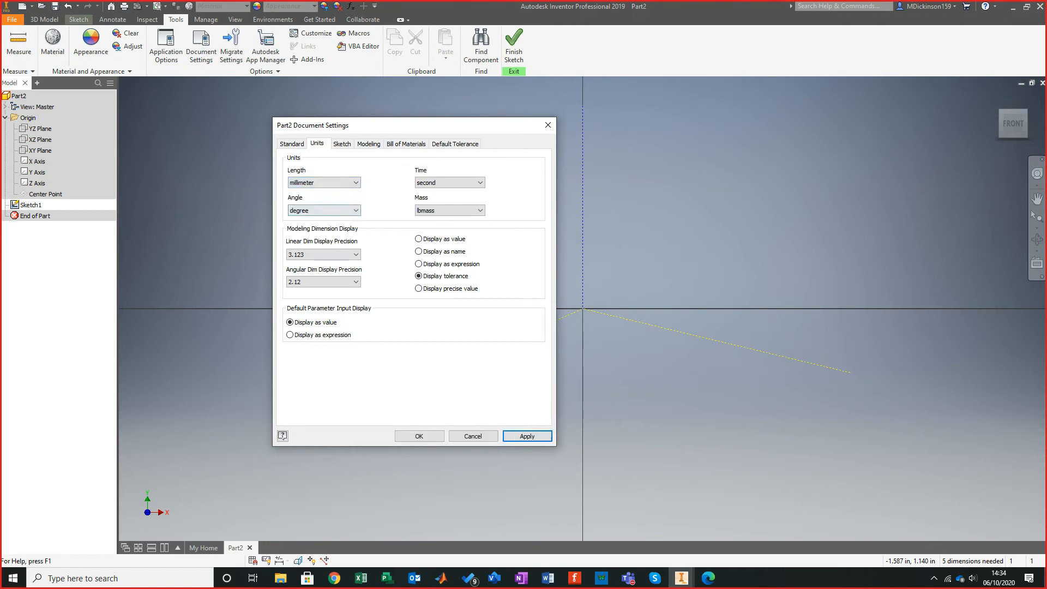
left_click(526, 436)
left_click(419, 435)
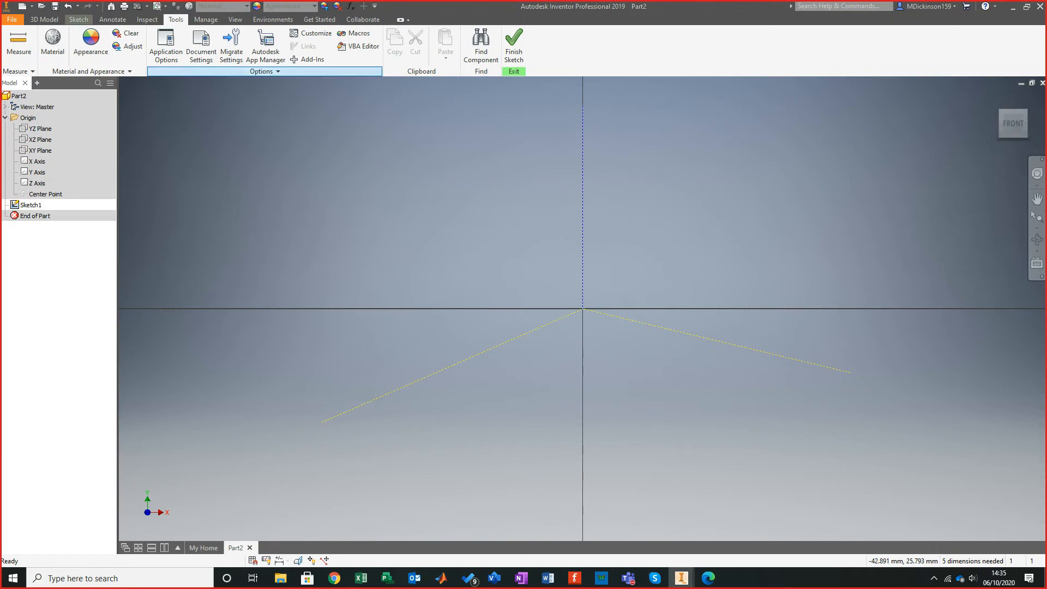
Dimension the vertical construction line to a length of 130 mm.
left_click(78, 20)
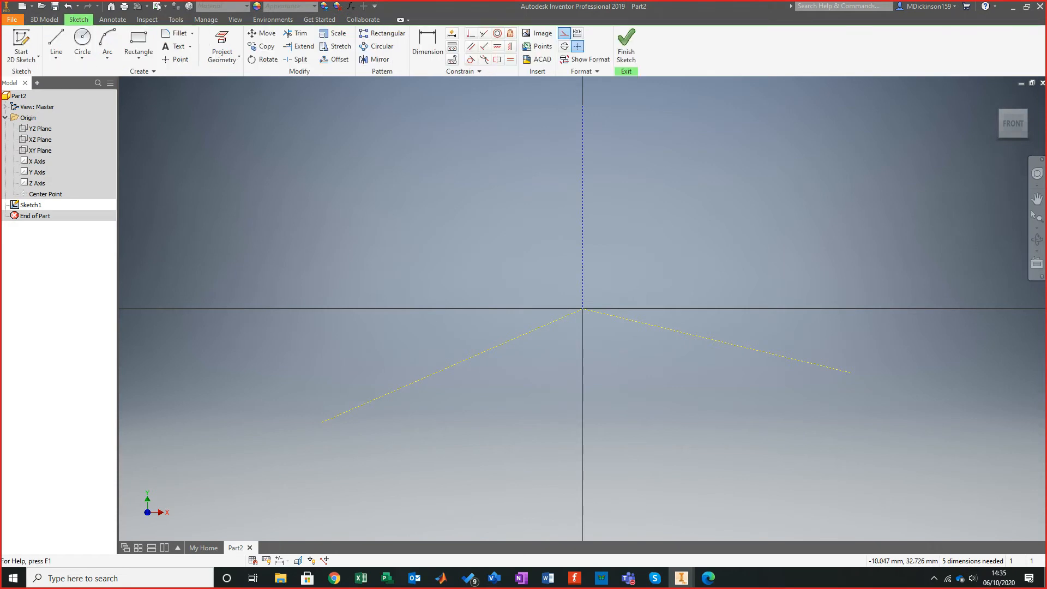
left_click(427, 44)
left_click(582, 210)
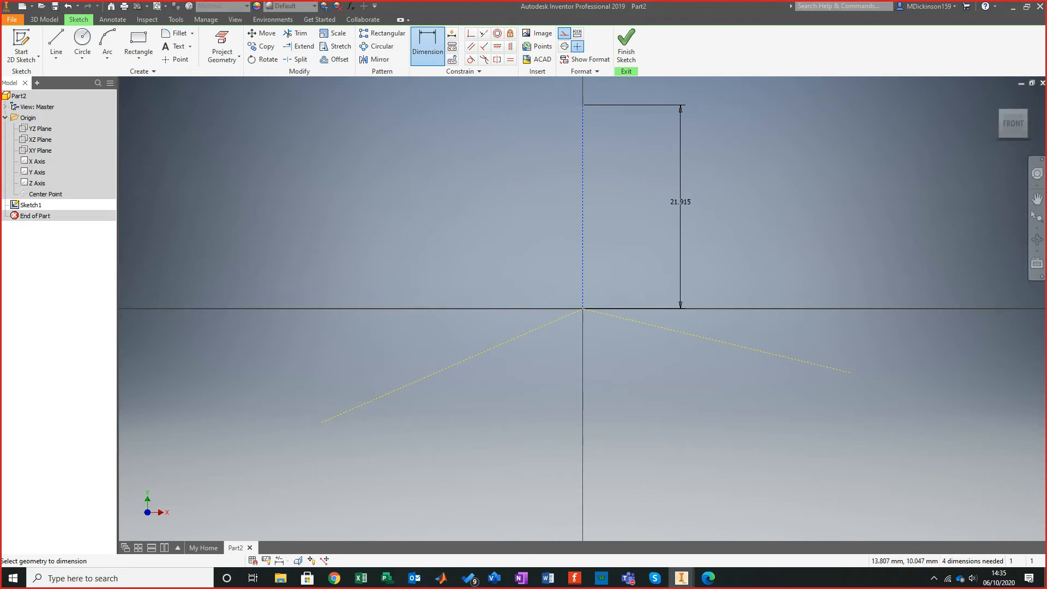
left_click(680, 203)
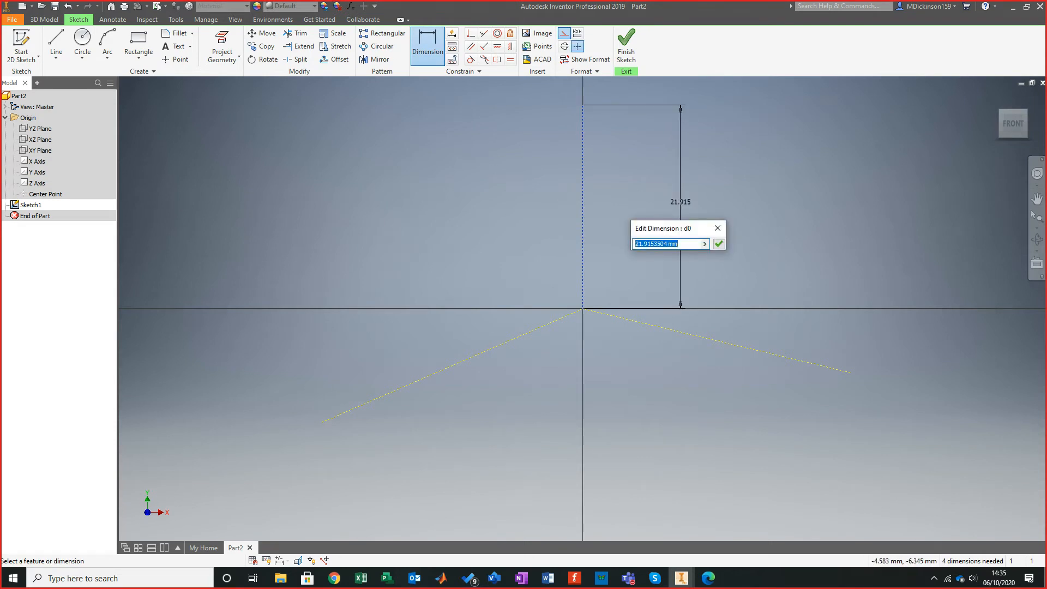
type("130")
key("Return")
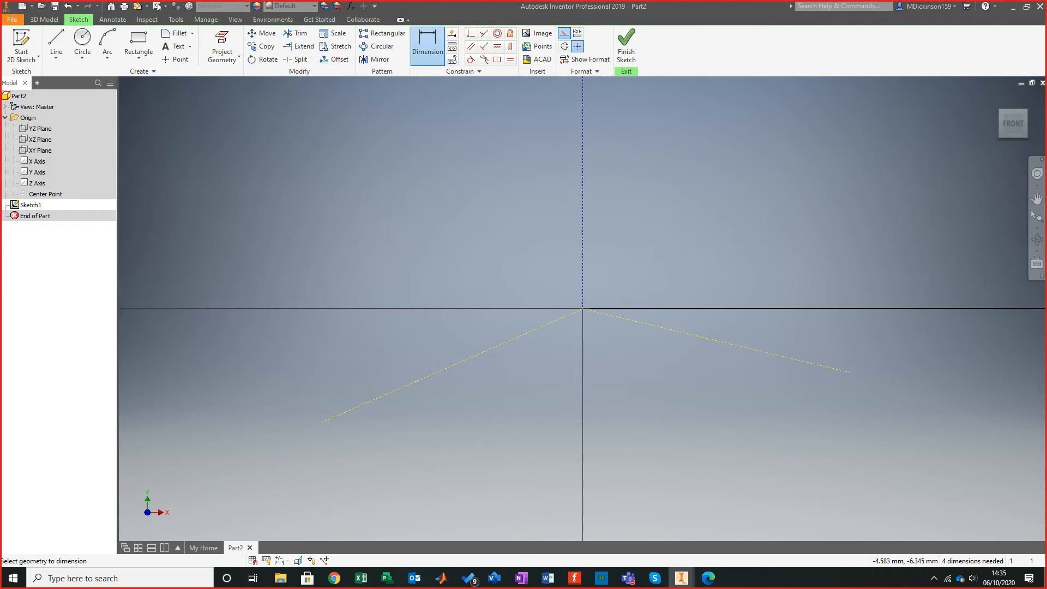
scroll(540, 368, "down", 10)
scroll(550, 354, "up", 3)
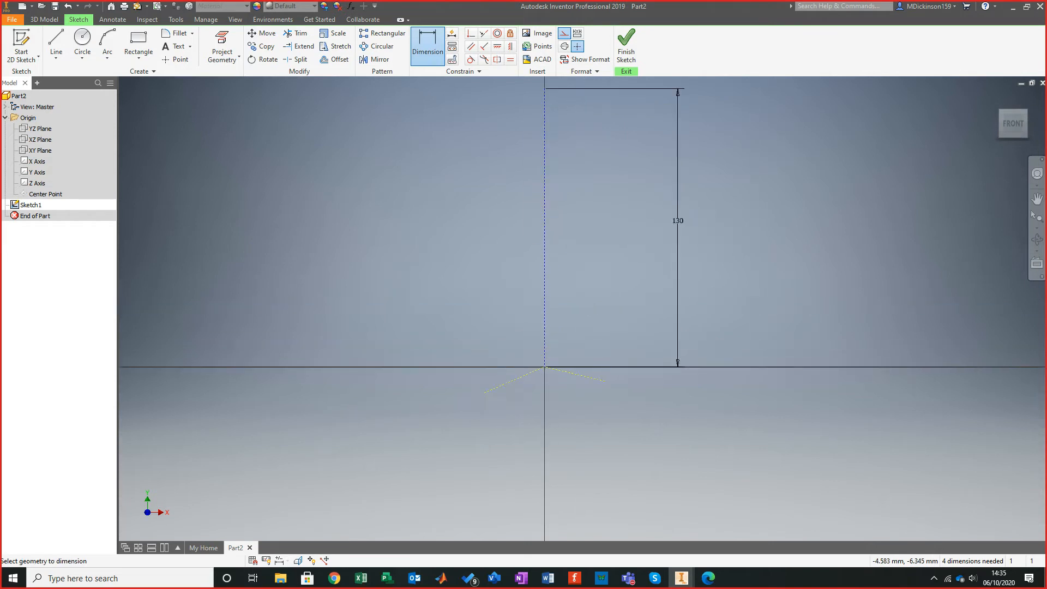
key("Escape")
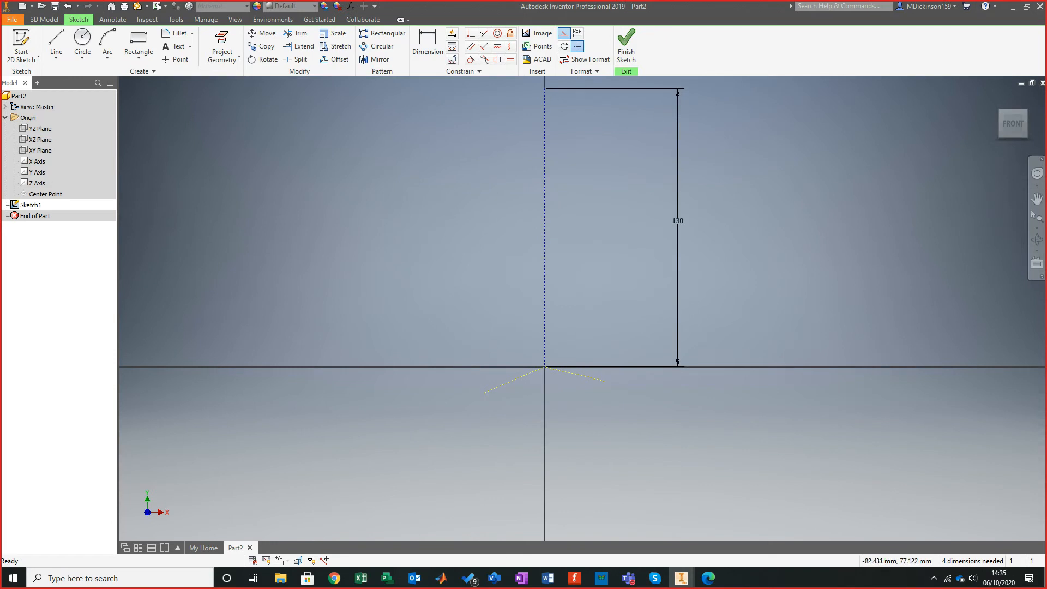
Check the tutorial's centre-line sketch and constrain both sloping construction lines equal in length to the vertical one.
key("alt+Tab")
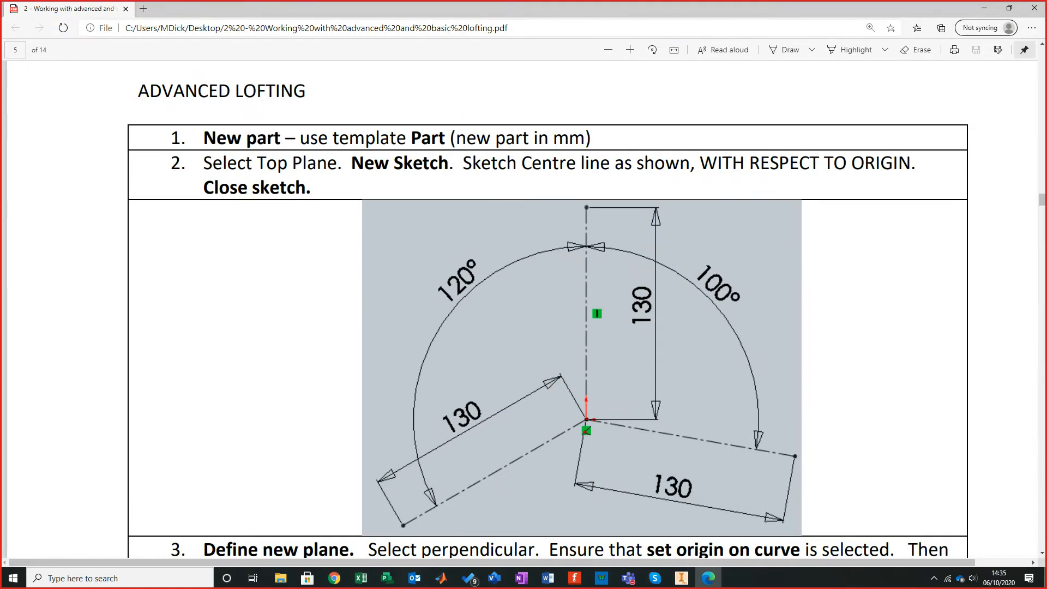
key("alt+Tab")
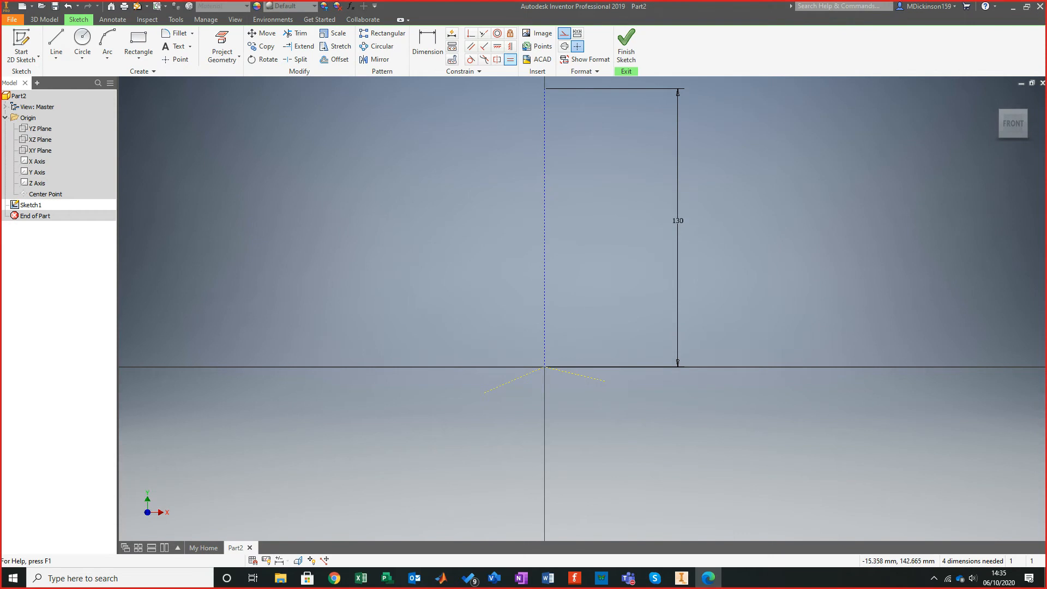
left_click(511, 61)
left_click(545, 239)
left_click(518, 379)
left_click(545, 297)
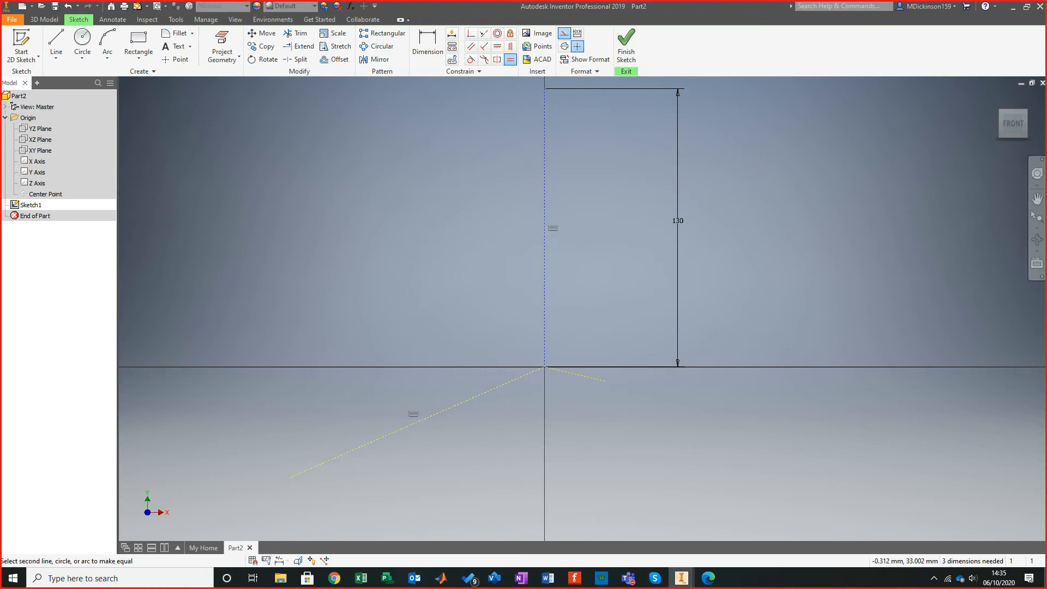
left_click(587, 376)
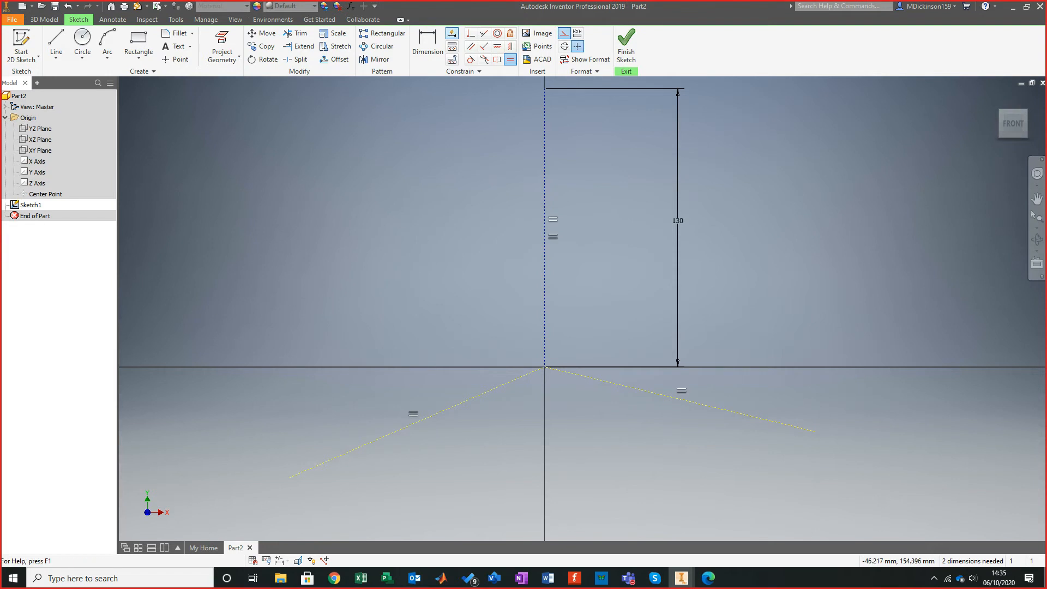
Dimension the angle between the vertical construction line and the down-left sloping line as 120°.
left_click(428, 44)
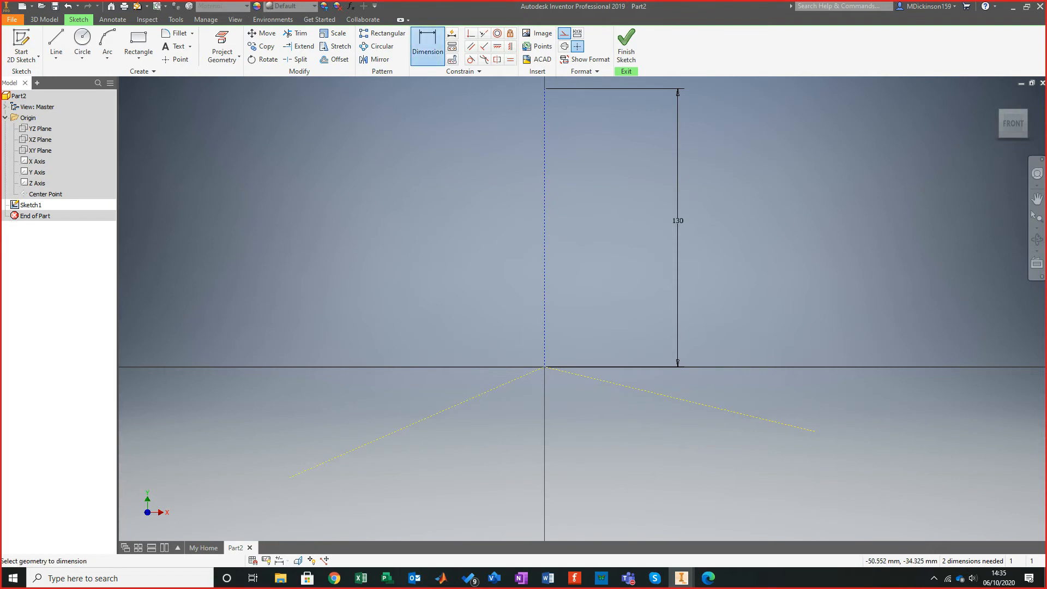
left_click(448, 409)
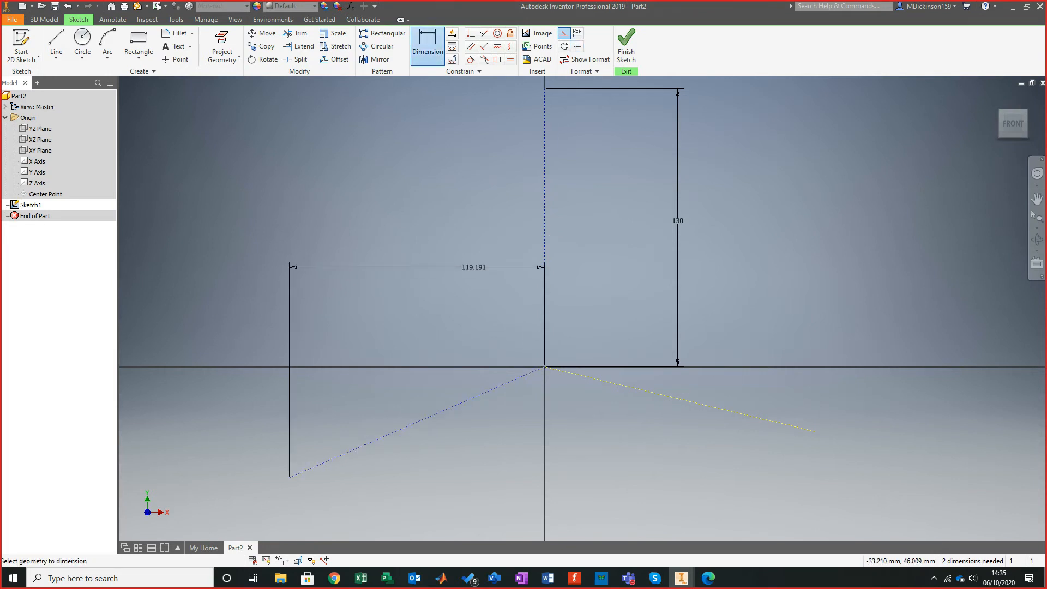
left_click(544, 198)
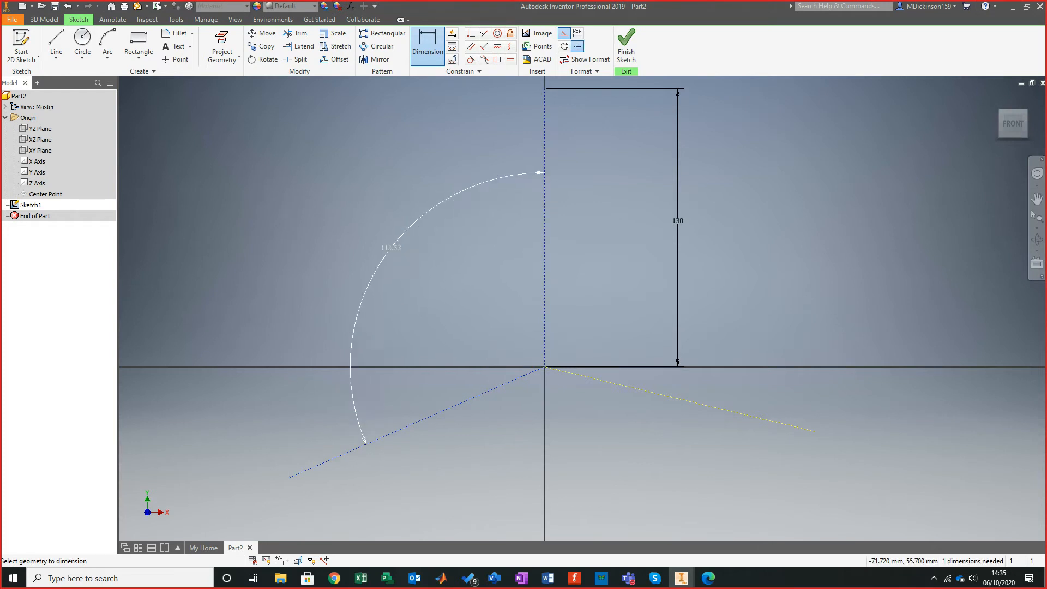
left_click(391, 247)
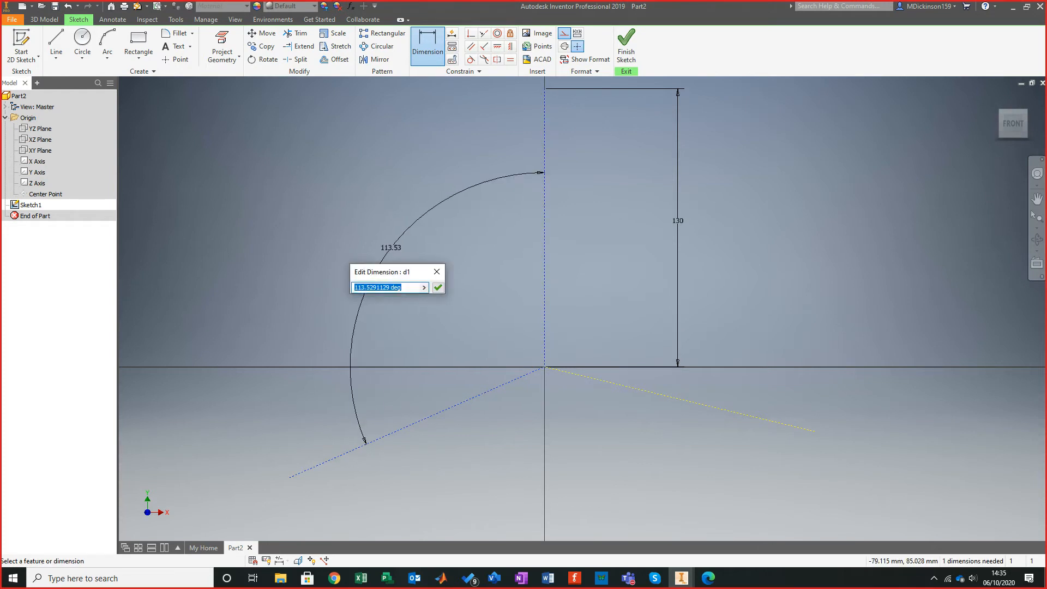
type("120")
key("Return")
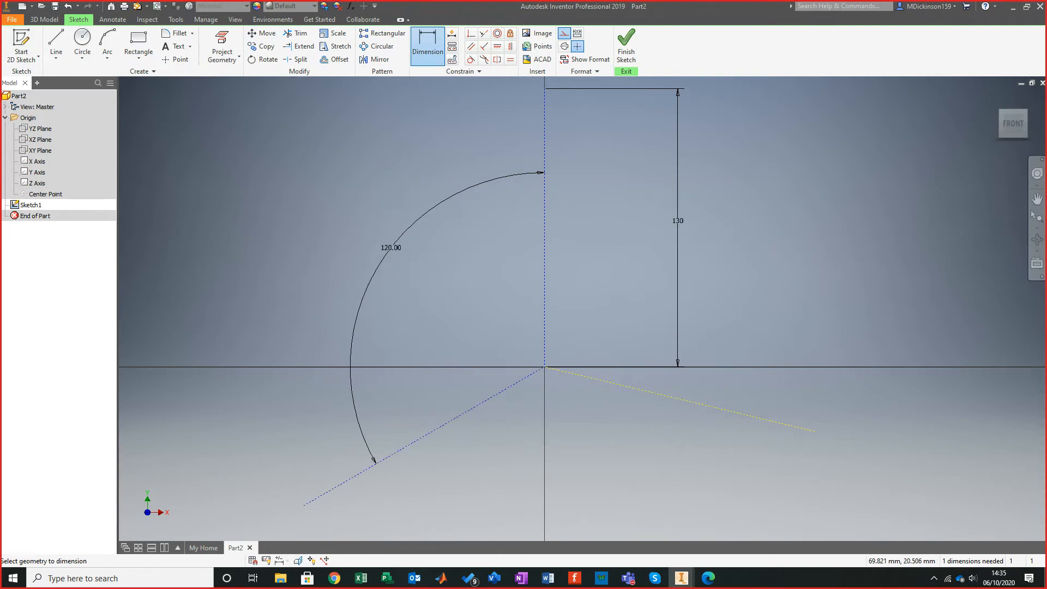
Dimension the angle between the vertical construction line and the down-right sloping line as 100°, and finish the sketch.
left_click(544, 281)
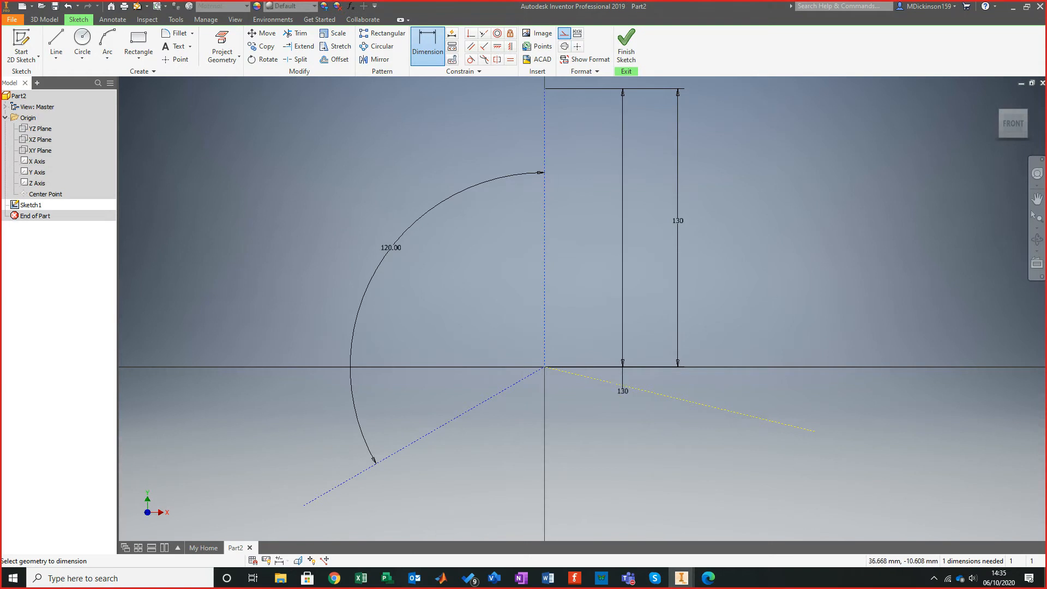
left_click(631, 387)
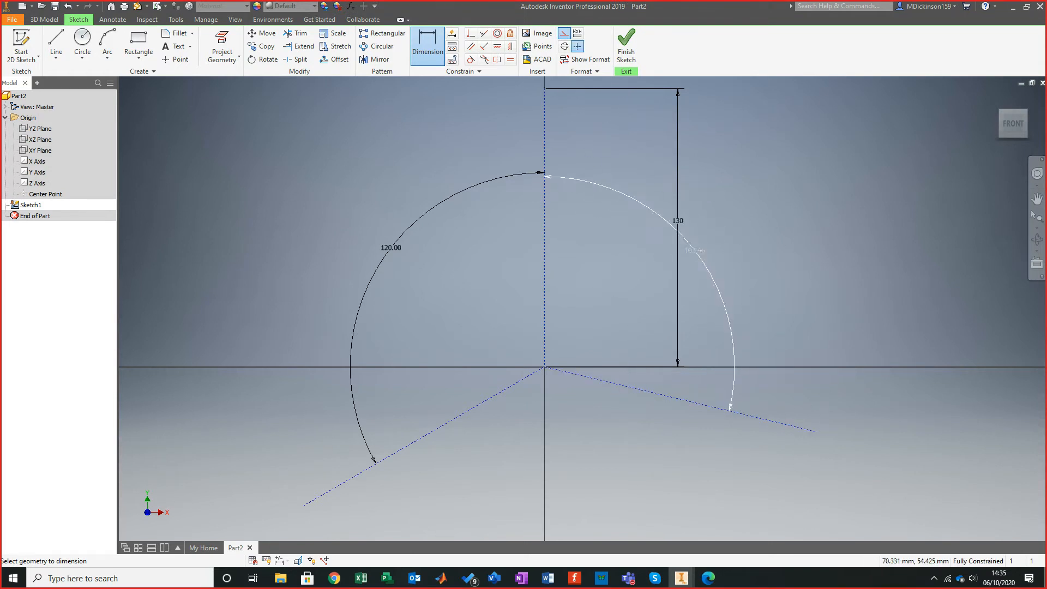
left_click(694, 250)
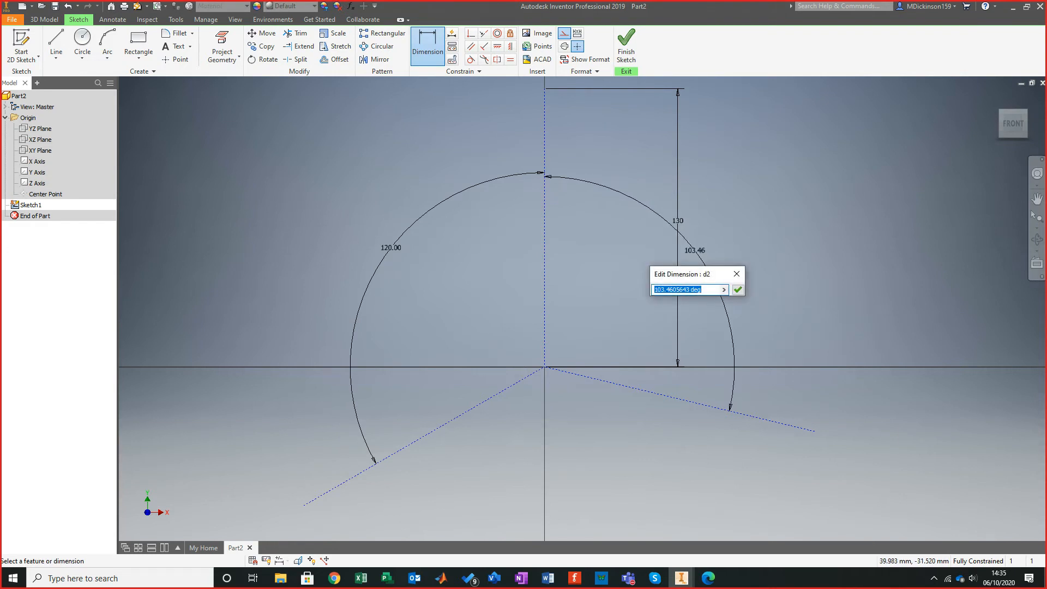
type("100")
key("Return")
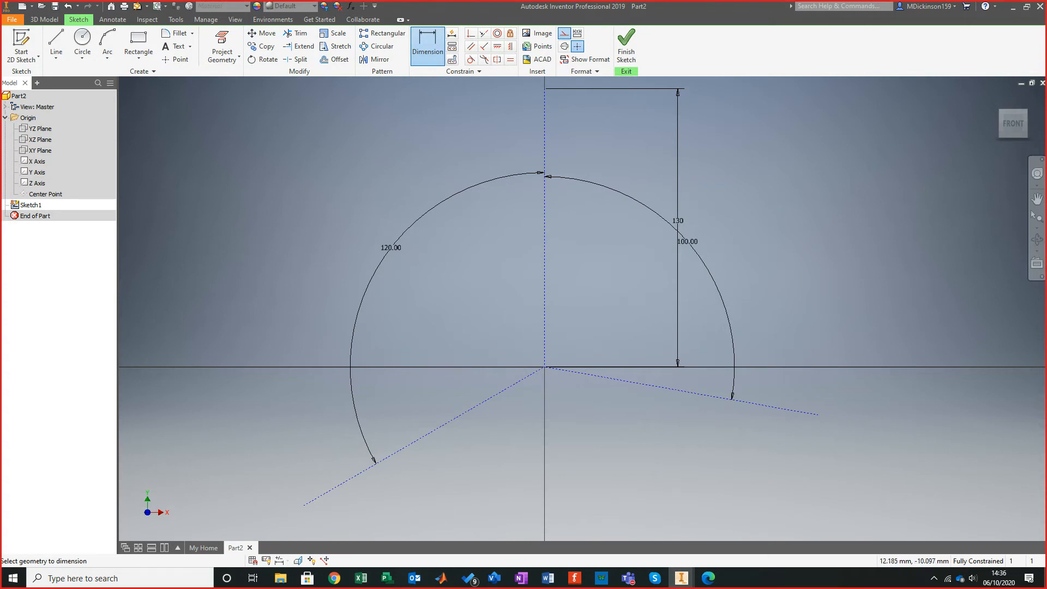
scroll(591, 364, "up", 3)
scroll(587, 336, "down", 3)
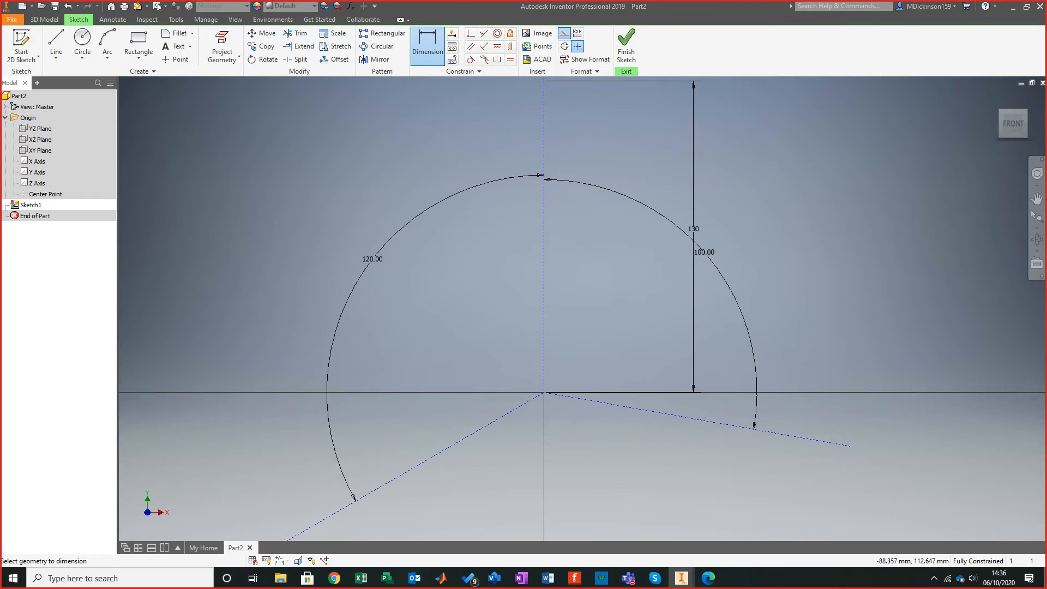
left_click(626, 48)
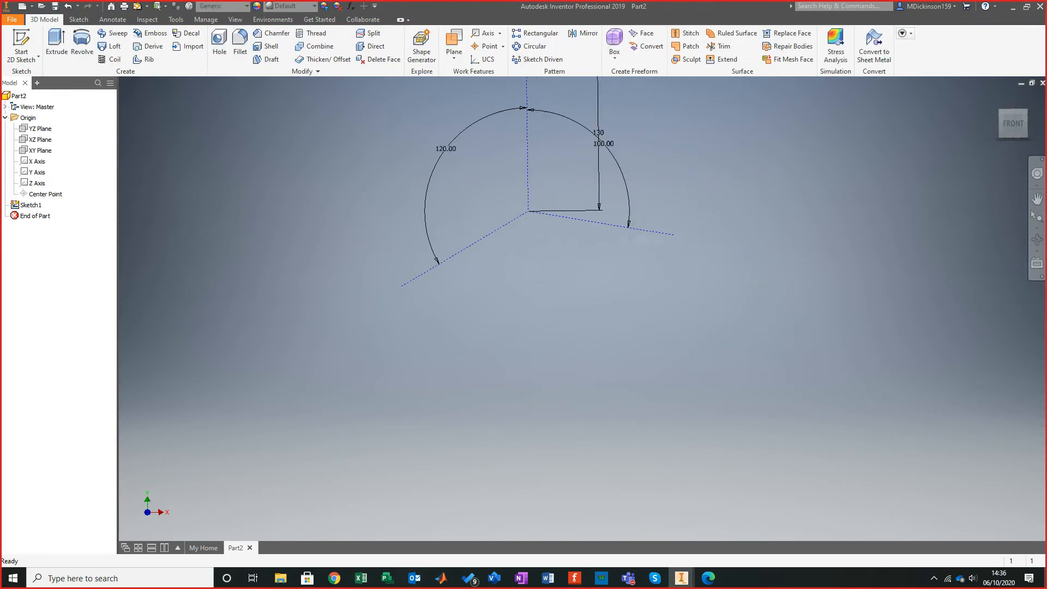
Rename the centre-line sketch as Centre Path.
middle_click_drag(567, 371, 545, 334, "shift")
left_click(527, 349)
left_click(31, 205)
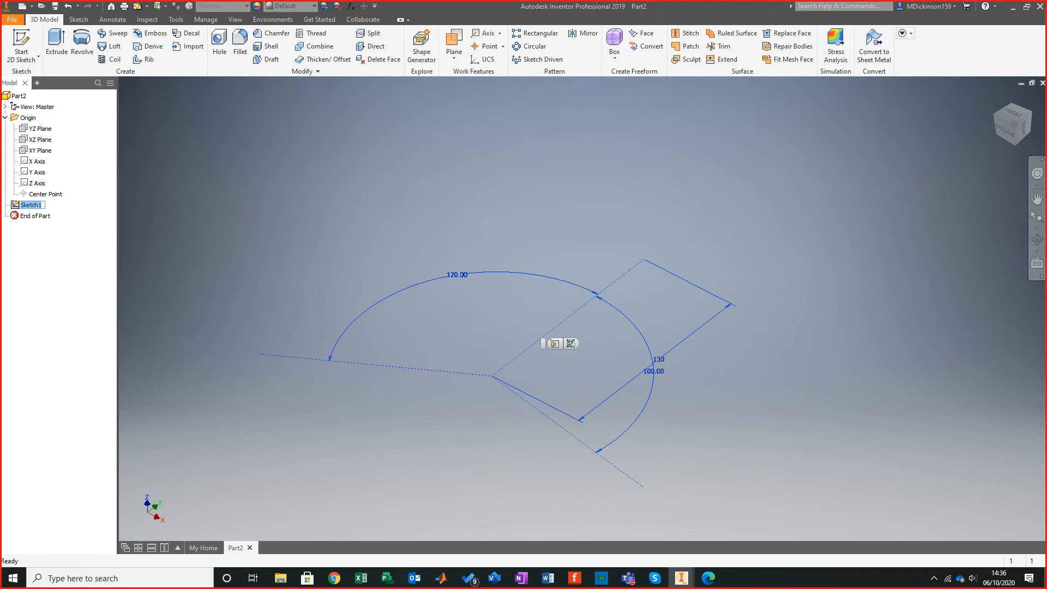
type("Cen")
type("tre Path")
key("Return")
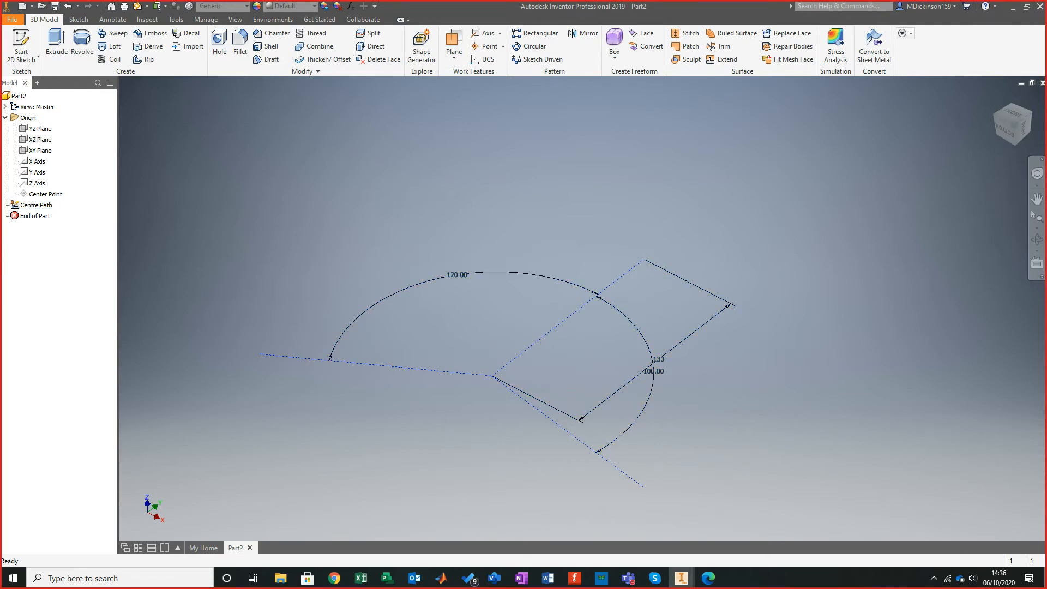
Switch to the lofting tutorial PDF, read steps 3 and 4 on defining perpendicular planes, and return to Inventor.
left_click_drag(1, 70, 600, 2)
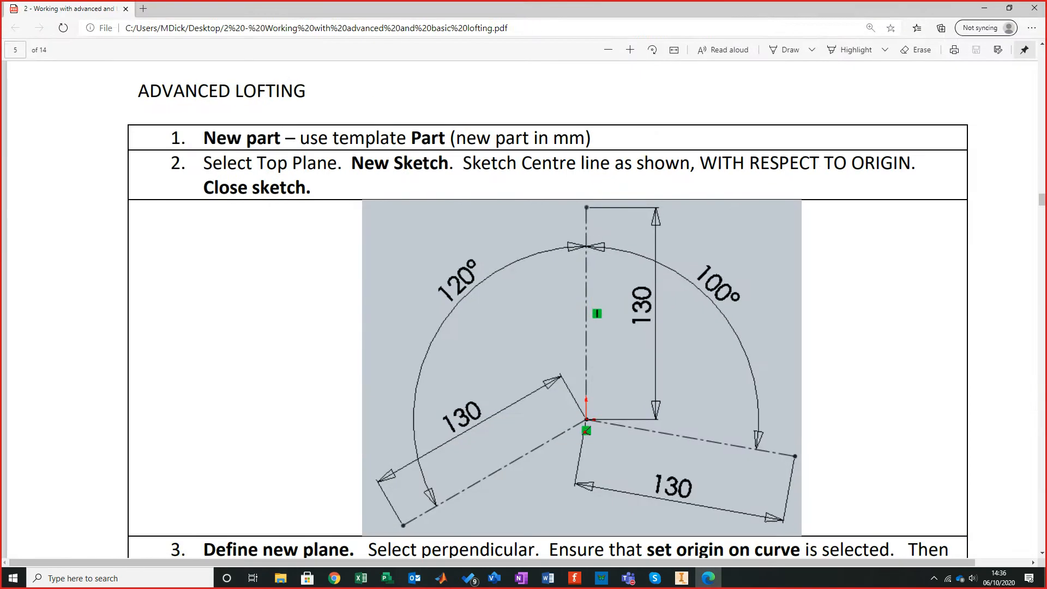
scroll(547, 309, "down", 8)
scroll(547, 309, "down", 5)
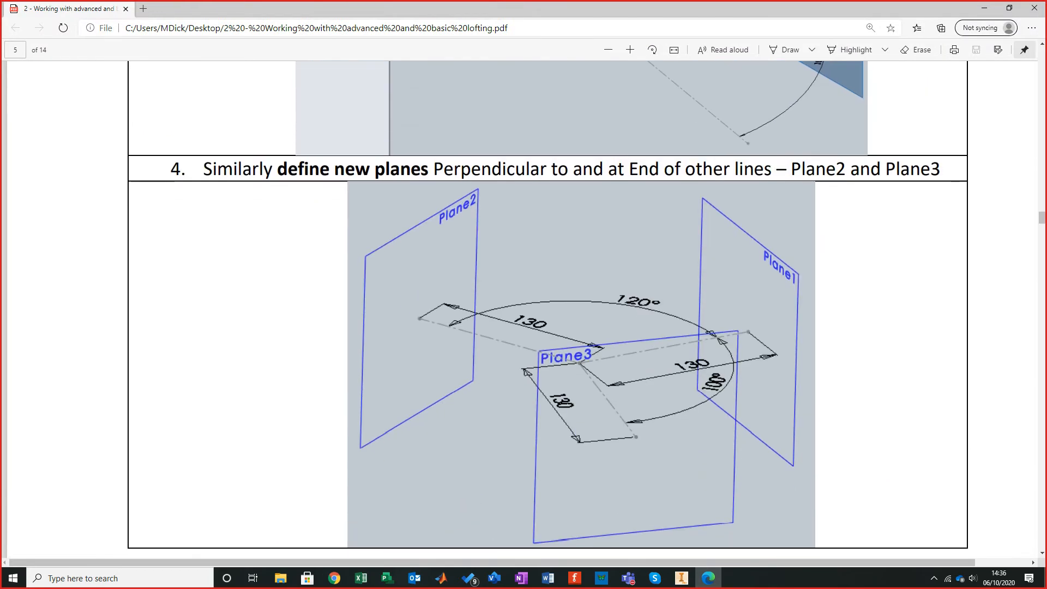
scroll(548, 309, "up", 10)
scroll(548, 309, "down", 1)
scroll(548, 309, "down", 5)
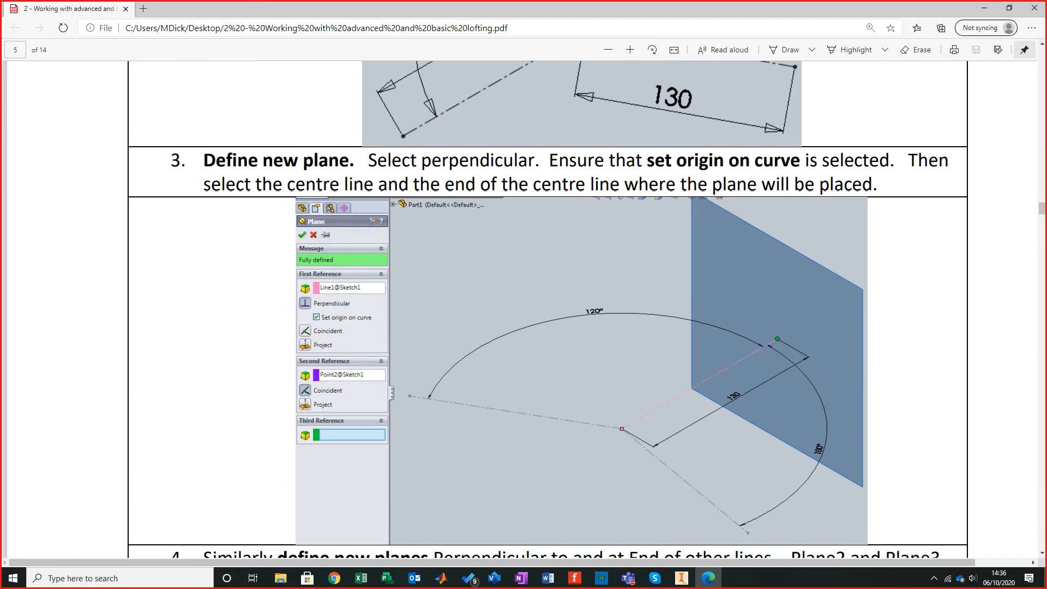
key("alt+Tab")
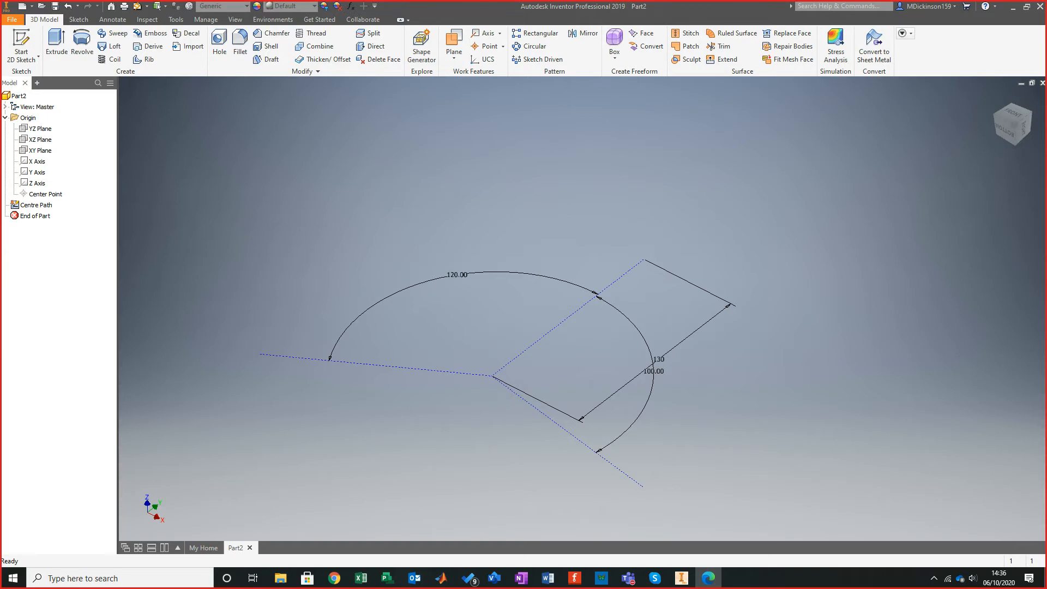
Create a work plane normal to the 130 mm dimensioned centre line at its outer end point.
scroll(681, 290, "down", 3)
mouse_move(681, 290)
middle_mouse_down("shift")
mouse_move(551, 300)
mouse_move(595, 295)
mouse_move(594, 246)
mouse_move(615, 243)
middle_mouse_up("shift")
scroll(682, 272, "up", 2)
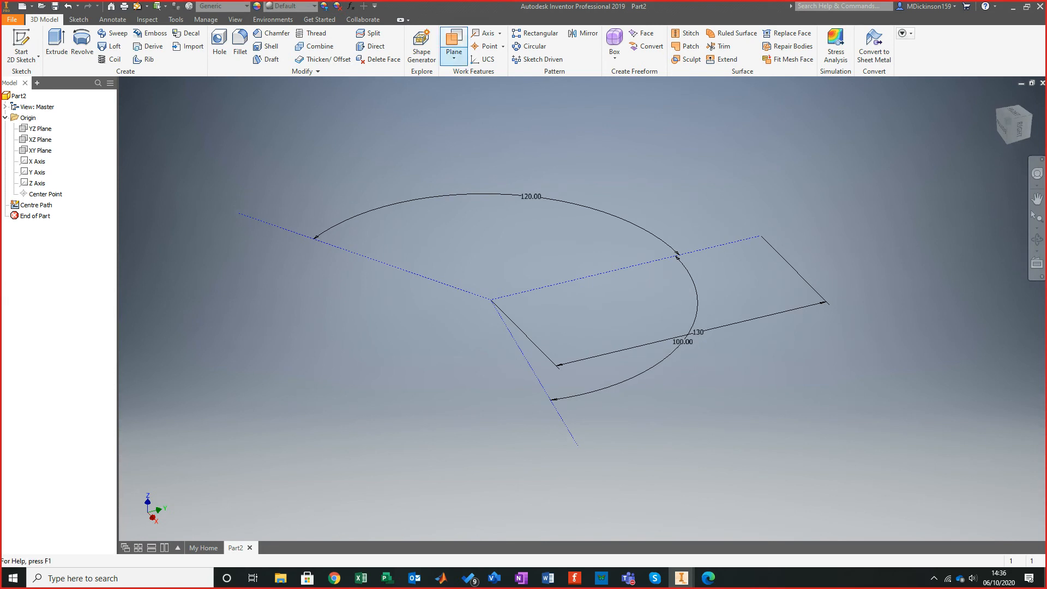
left_click(454, 57)
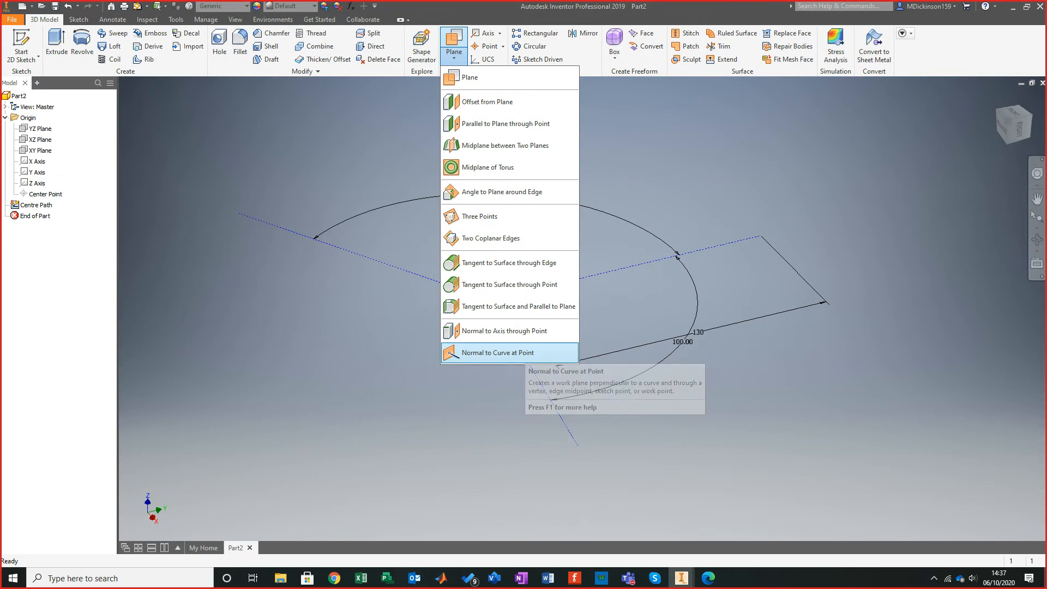
left_click(498, 353)
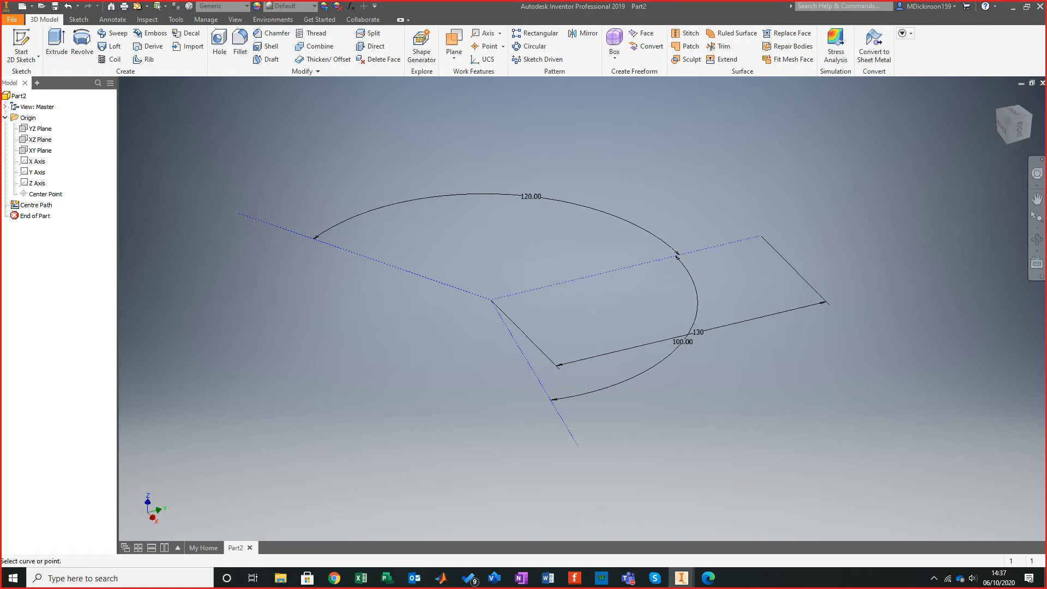
left_click(761, 235)
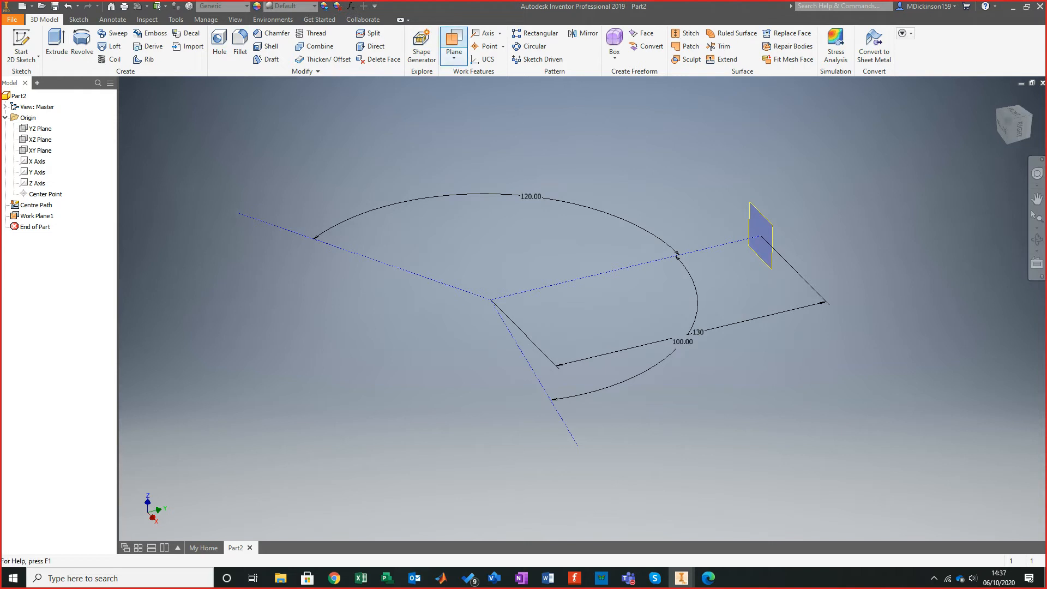
Create a work plane normal to the 120° centre line at its outer end point.
left_click(454, 57)
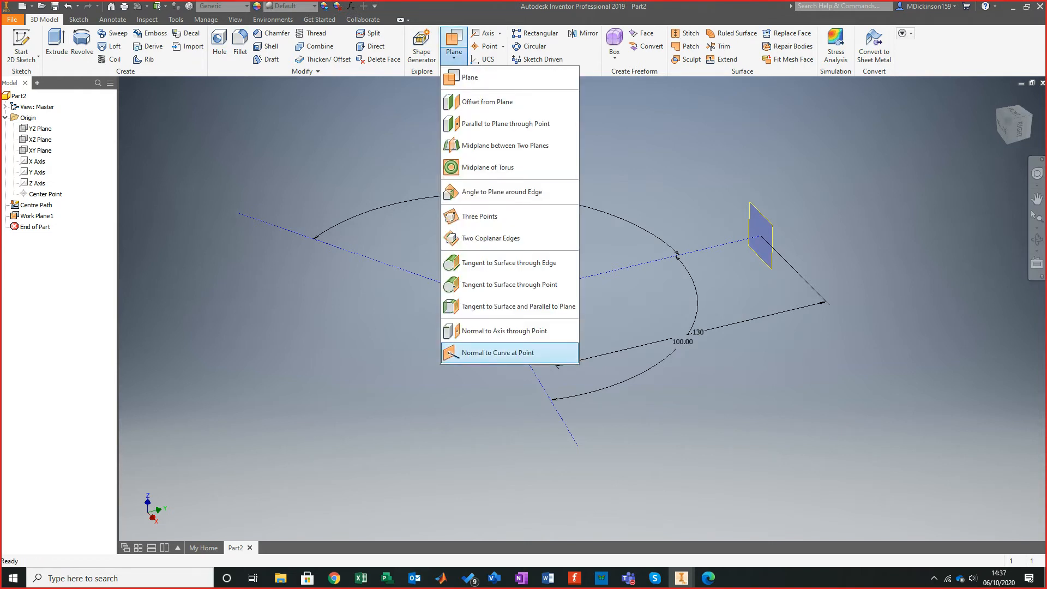
left_click(498, 353)
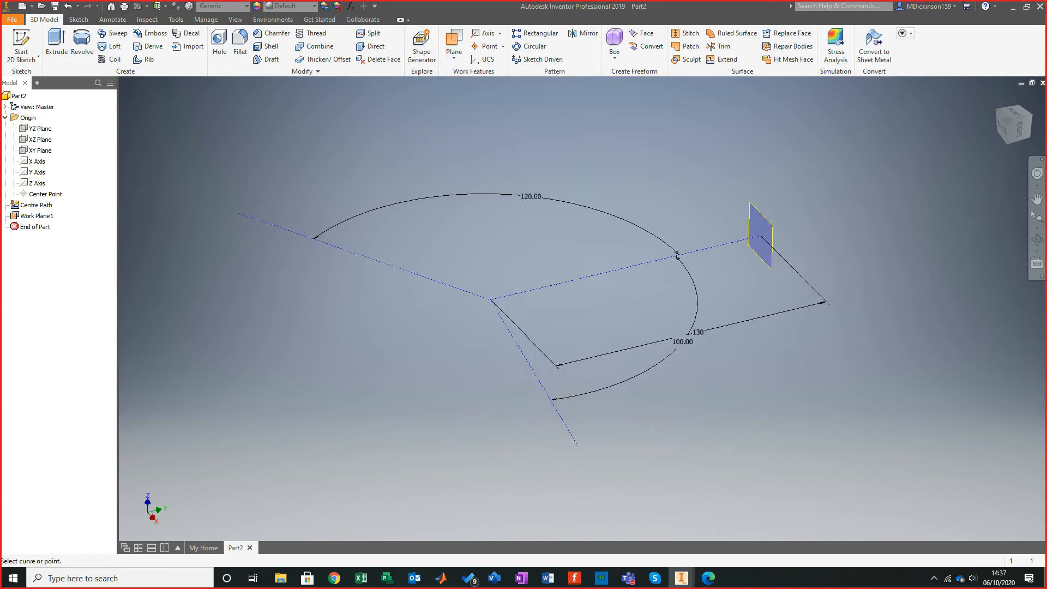
left_click(238, 213)
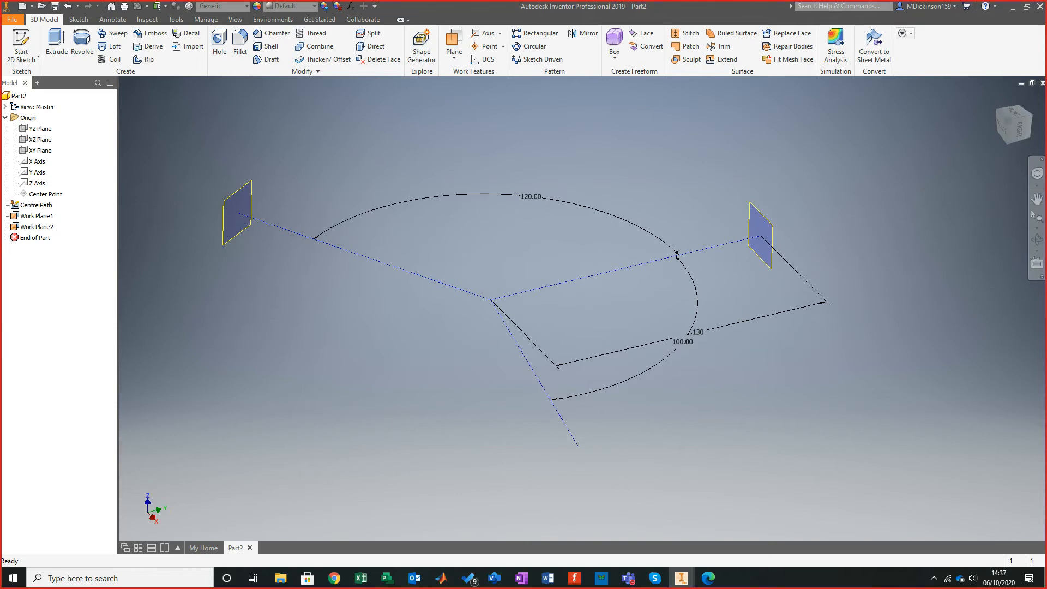
Create a work plane normal to the 100° centre line at its outer end point, and compare the planes with the tutorial.
middle_click_drag(436, 306, 539, 266, "shift")
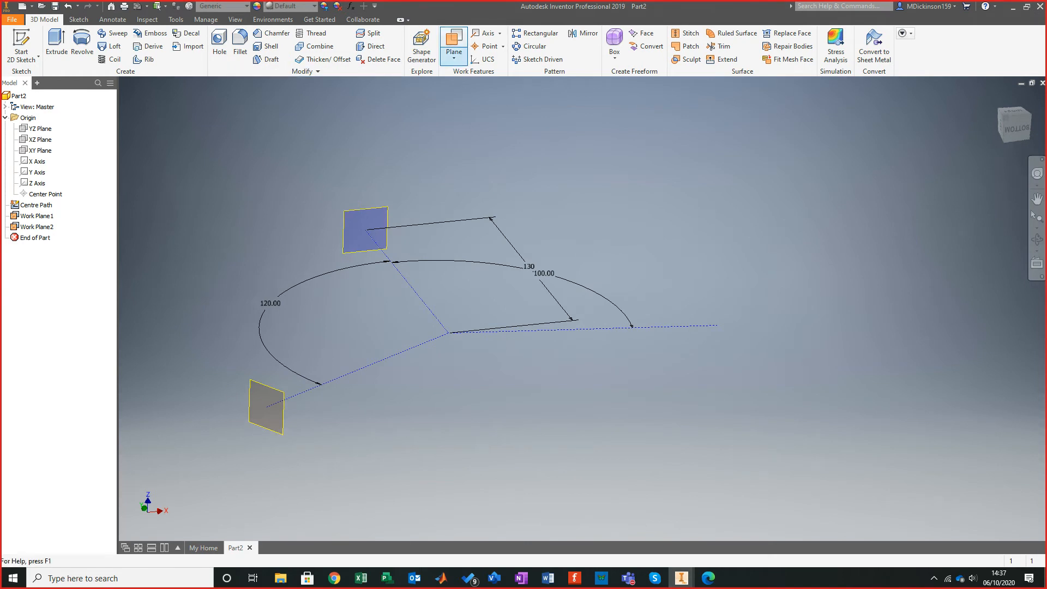
left_click(454, 58)
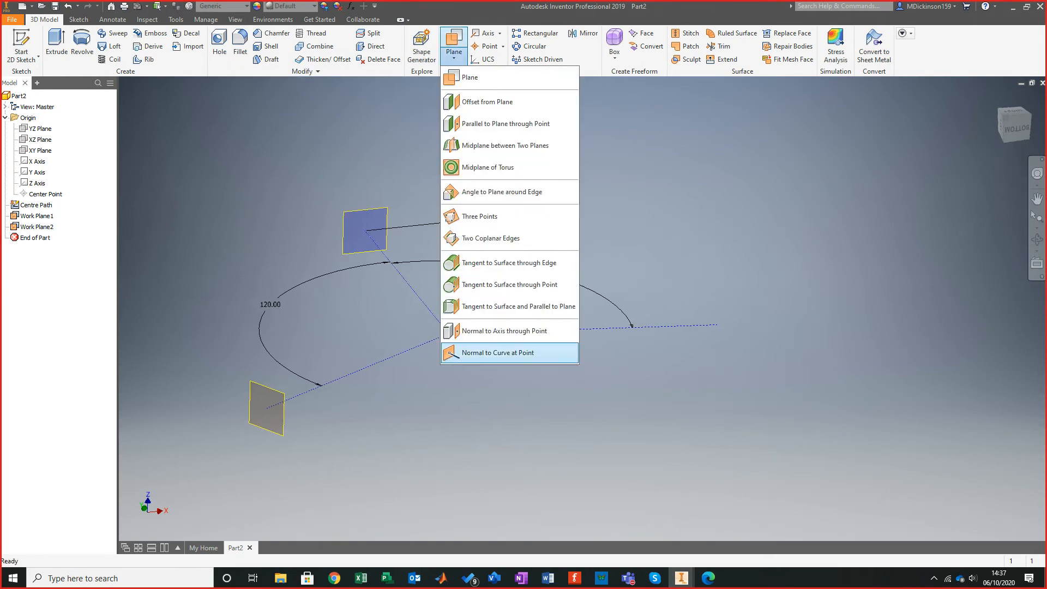
left_click(498, 353)
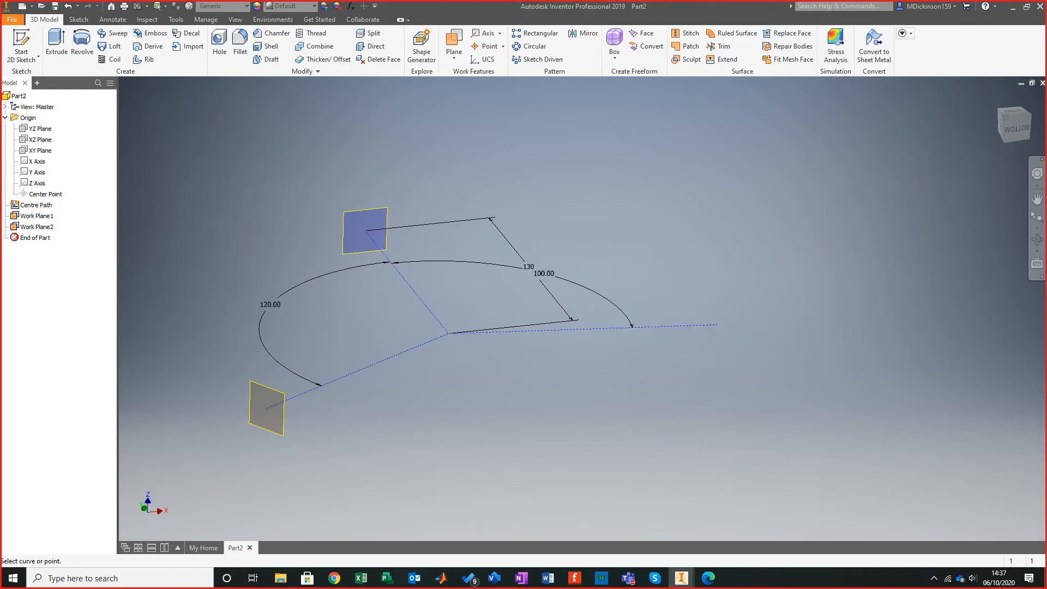
left_click(717, 325)
middle_click_drag(709, 329, 504, 308, "shift")
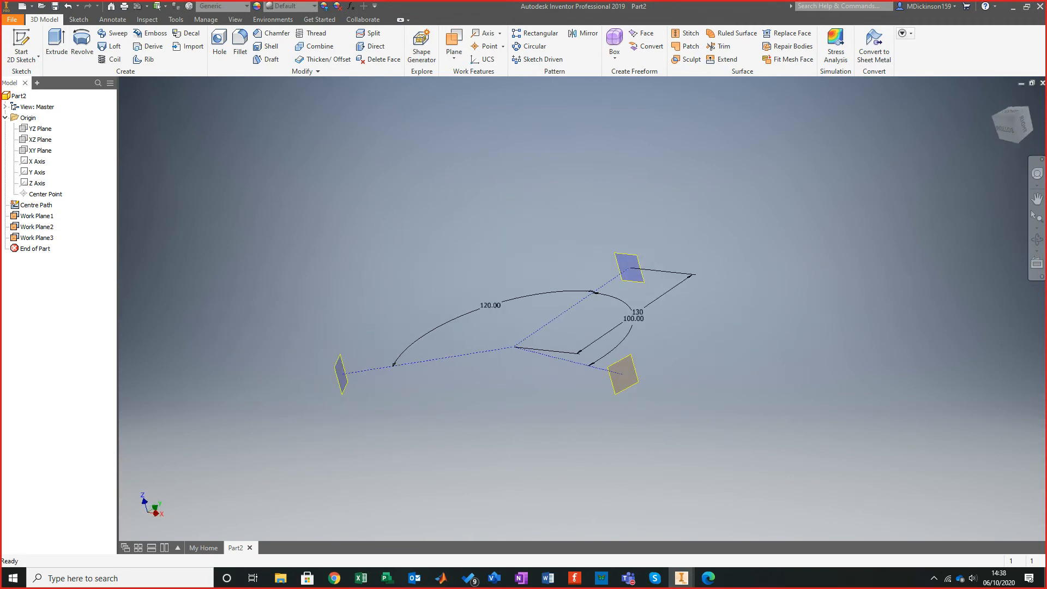
key("alt+Tab")
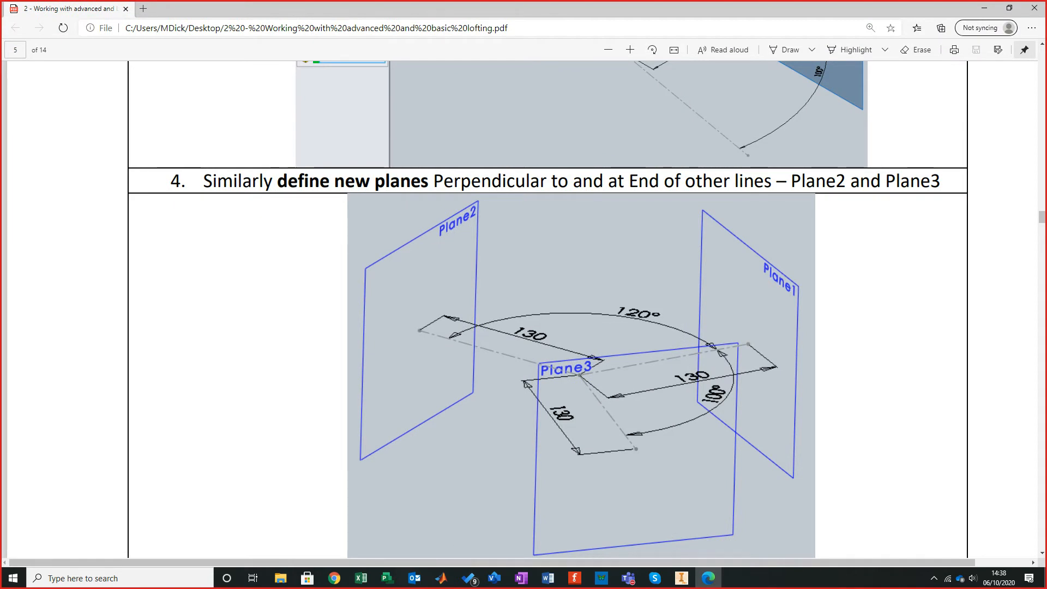
key("alt+Tab")
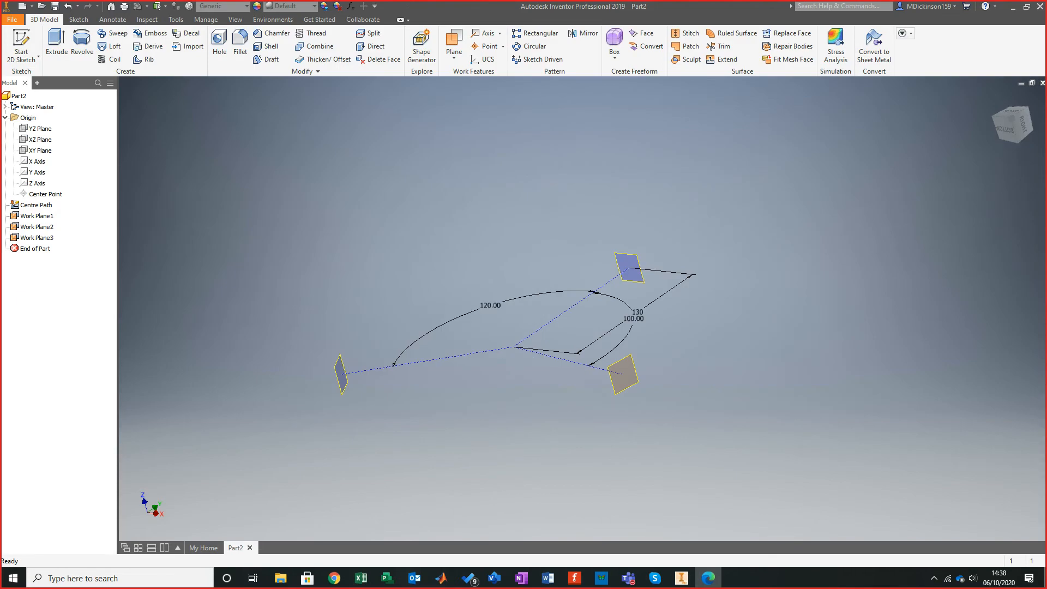
Start a new 2D sketch on the origin XY plane.
middle_click_drag(524, 327, 600, 321, "shift")
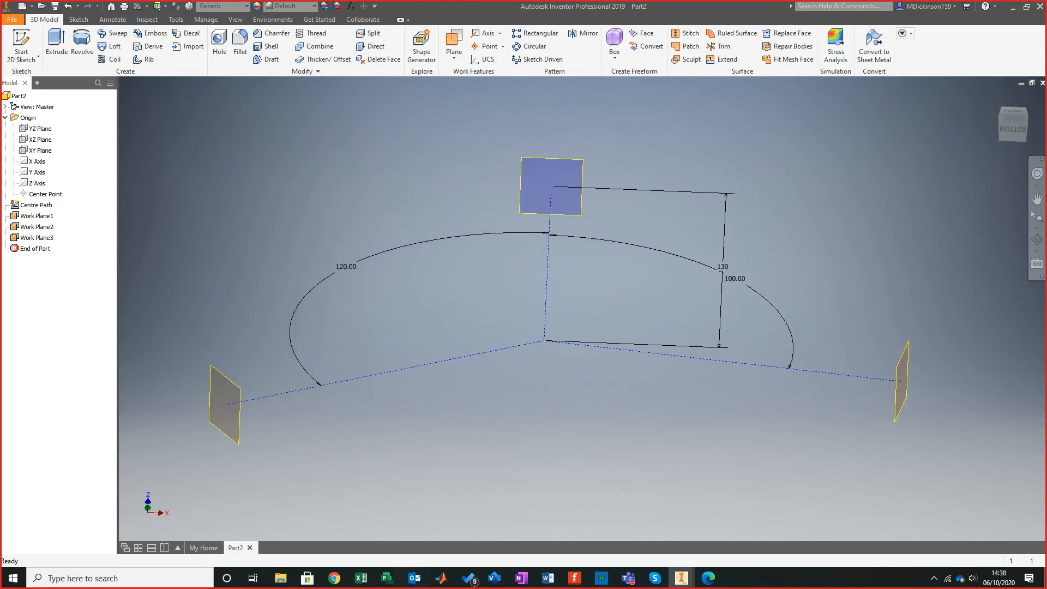
scroll(670, 191, "up", 5)
middle_click_drag(670, 191, 619, 157, "shift")
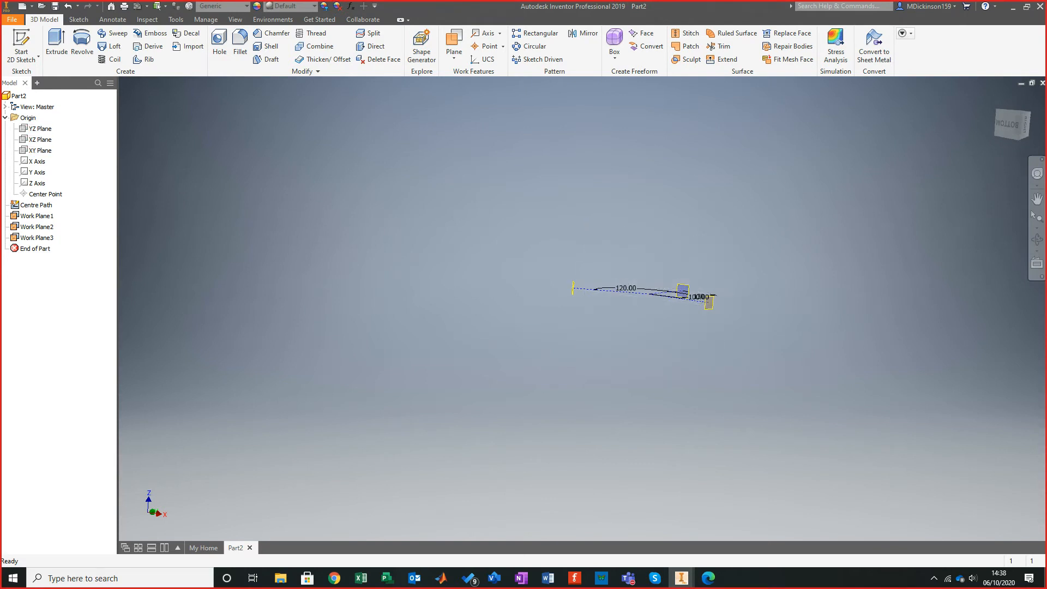
left_click(40, 151)
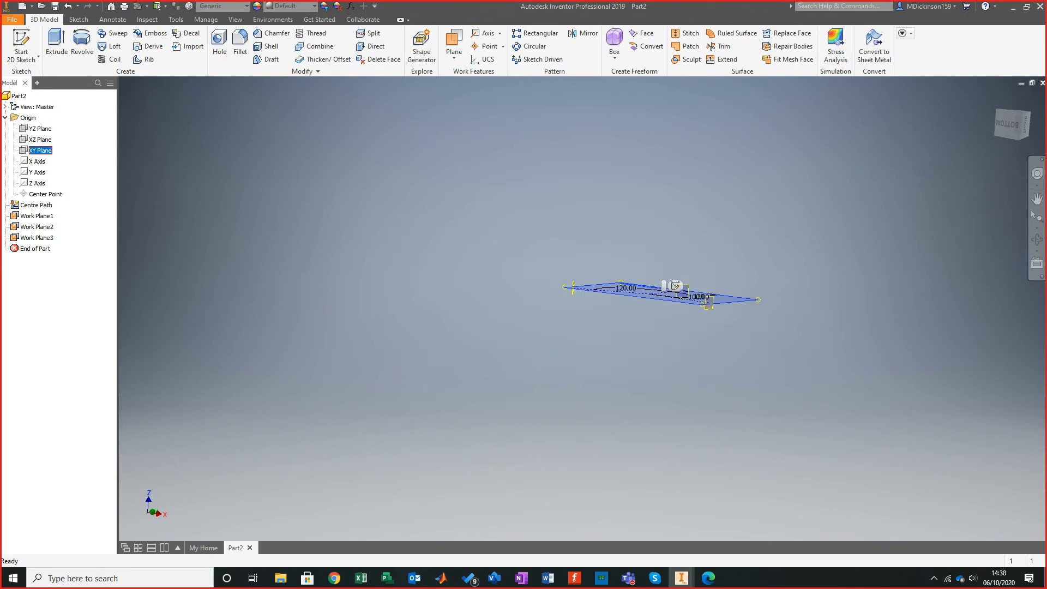
left_click(21, 43)
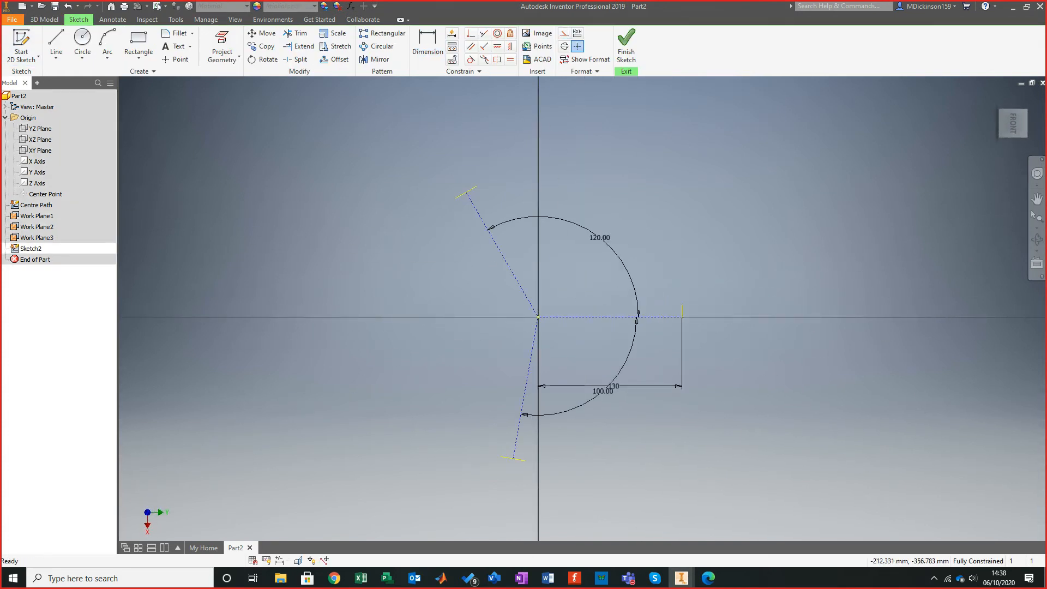
left_click(108, 44)
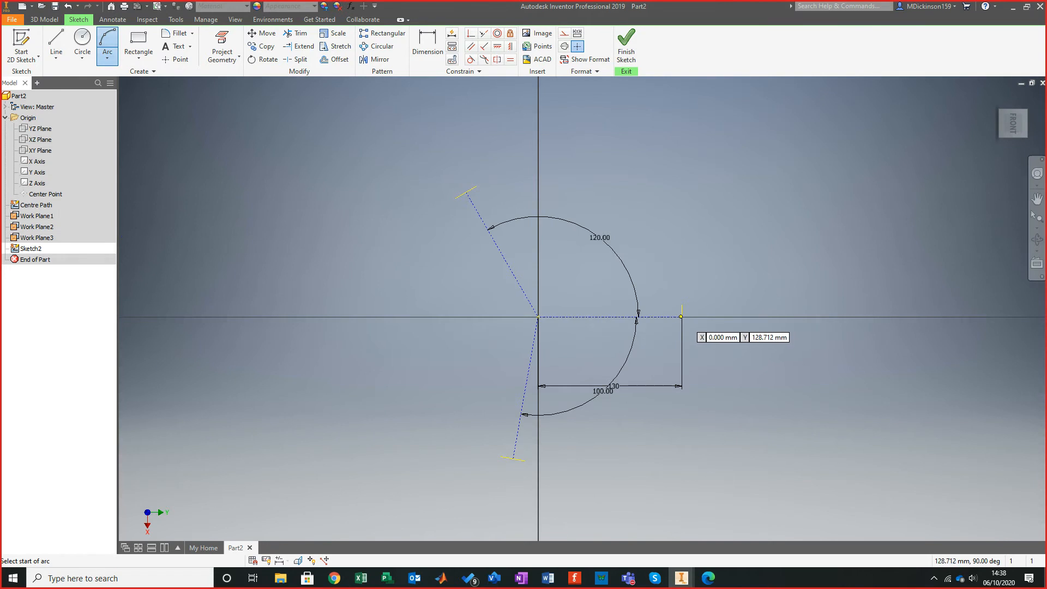
scroll(687, 316, "up", 5)
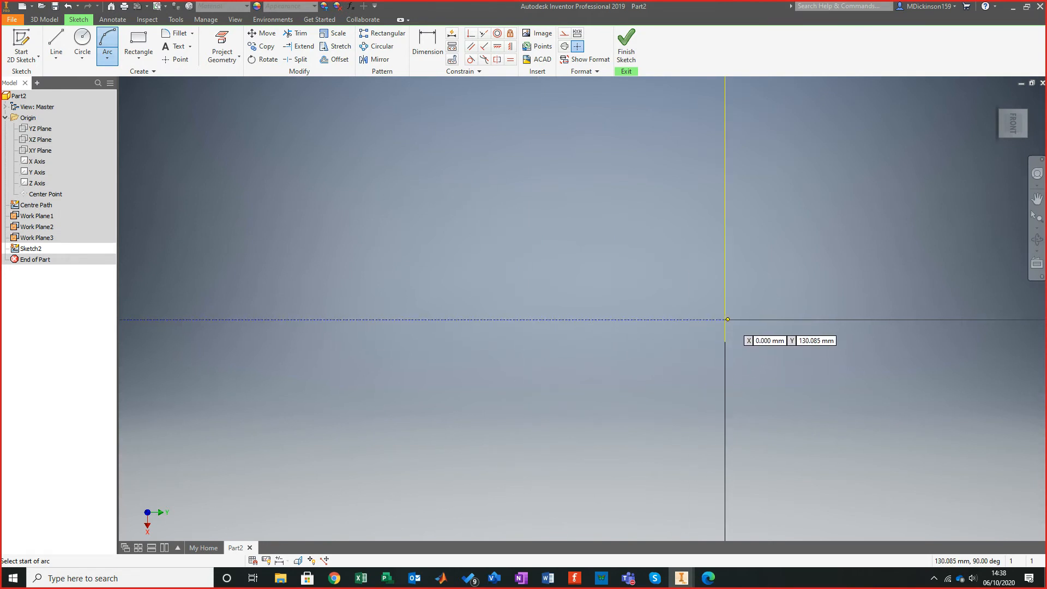
key("Escape")
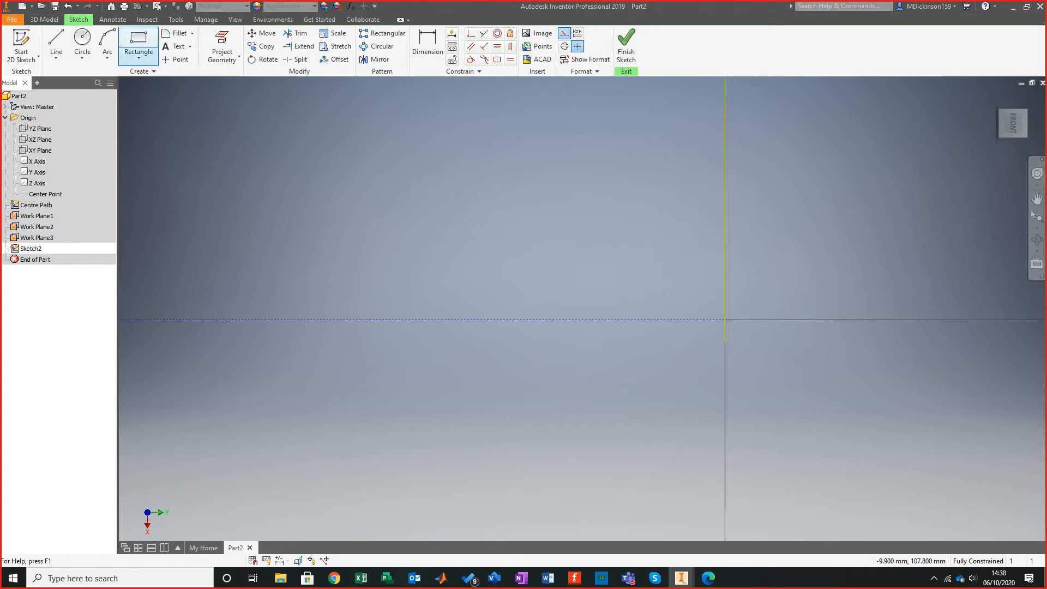
left_click(108, 43)
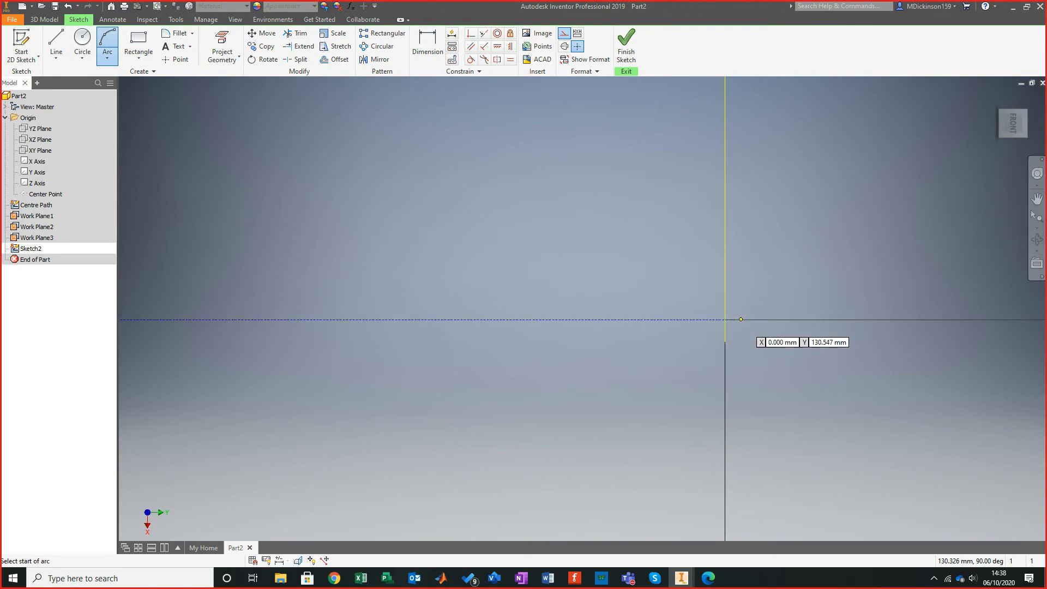
scroll(614, 378, "down", 5)
scroll(420, 360, "up", 5)
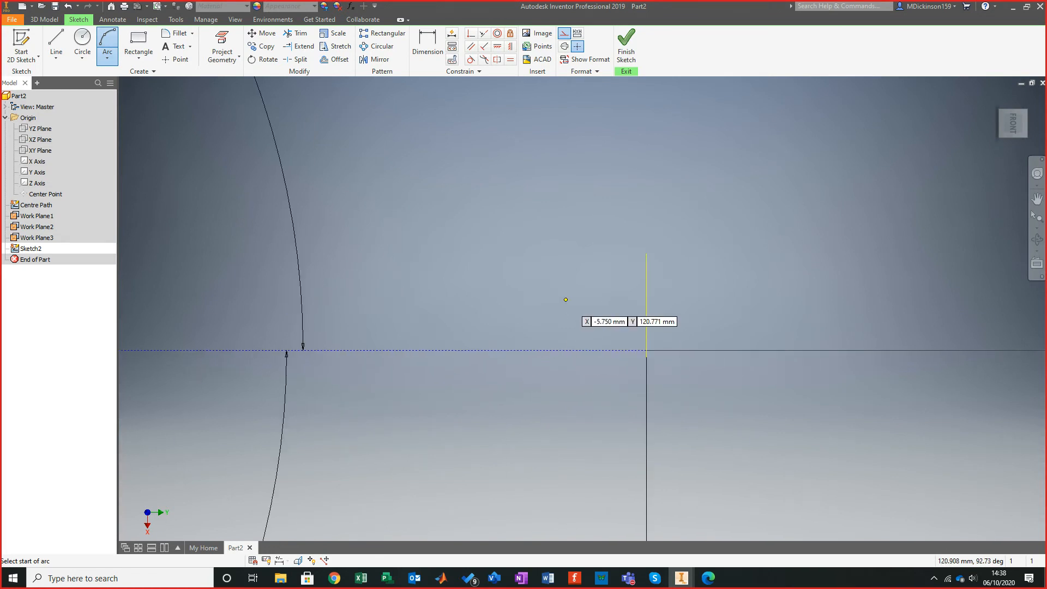
key("Escape")
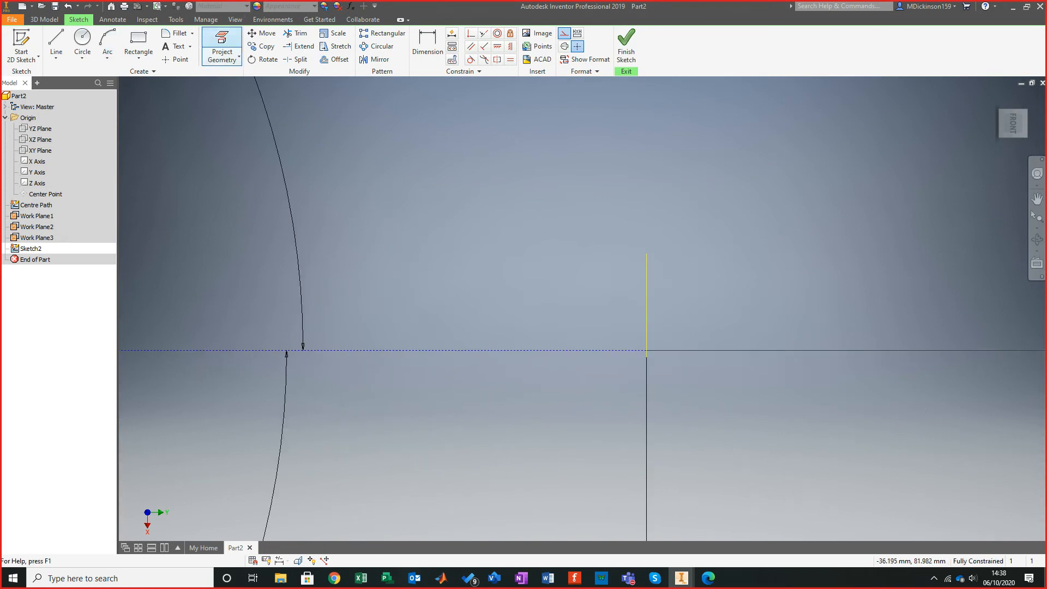
Project the 130 mm dimensioned centre line and the 120° centre line into the sketch.
left_click(220, 41)
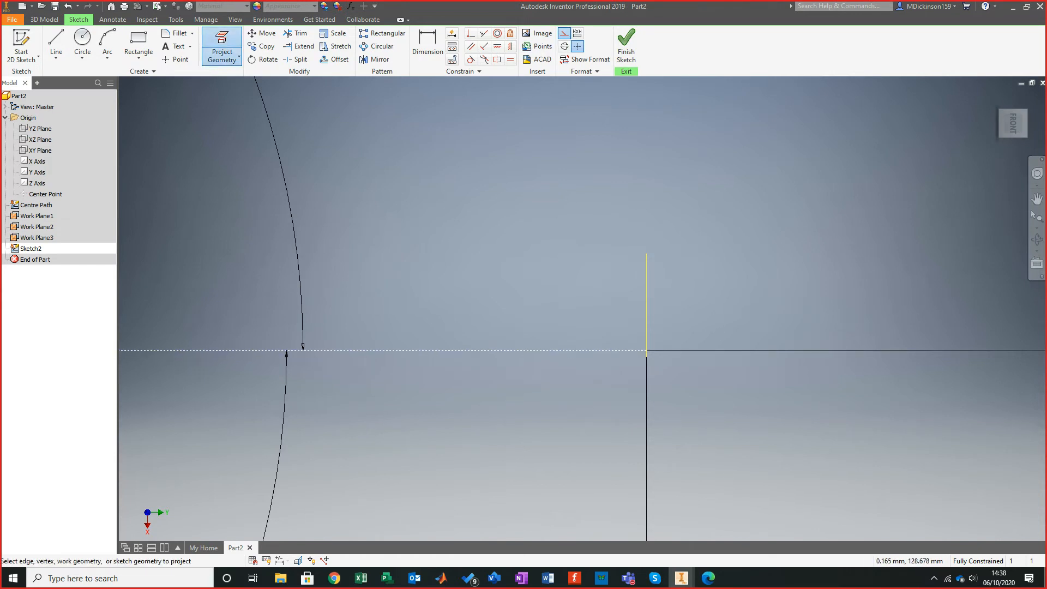
scroll(585, 419, "up", 5)
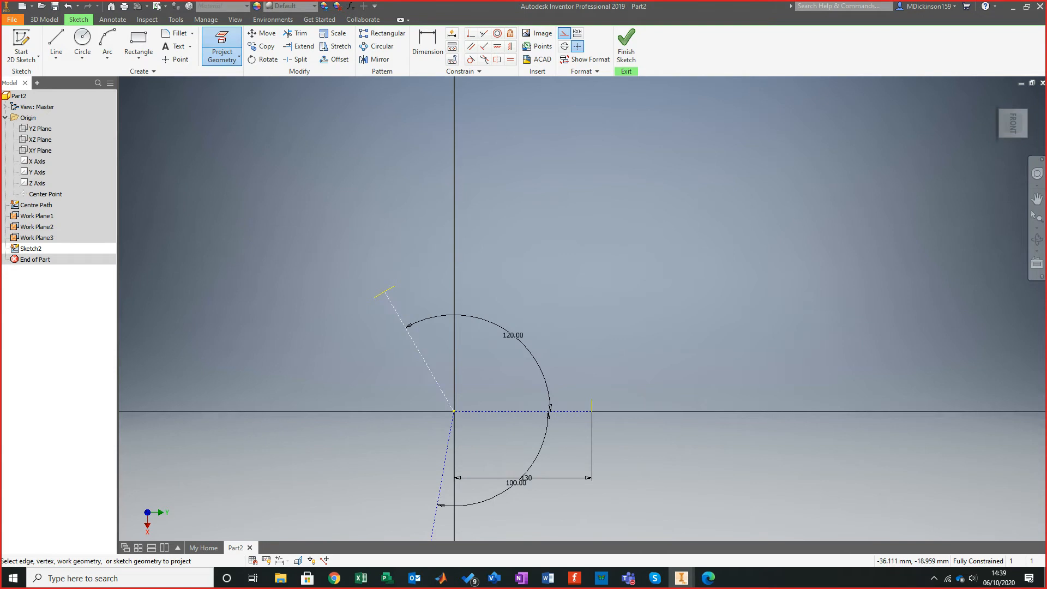
scroll(503, 397, "down", 3)
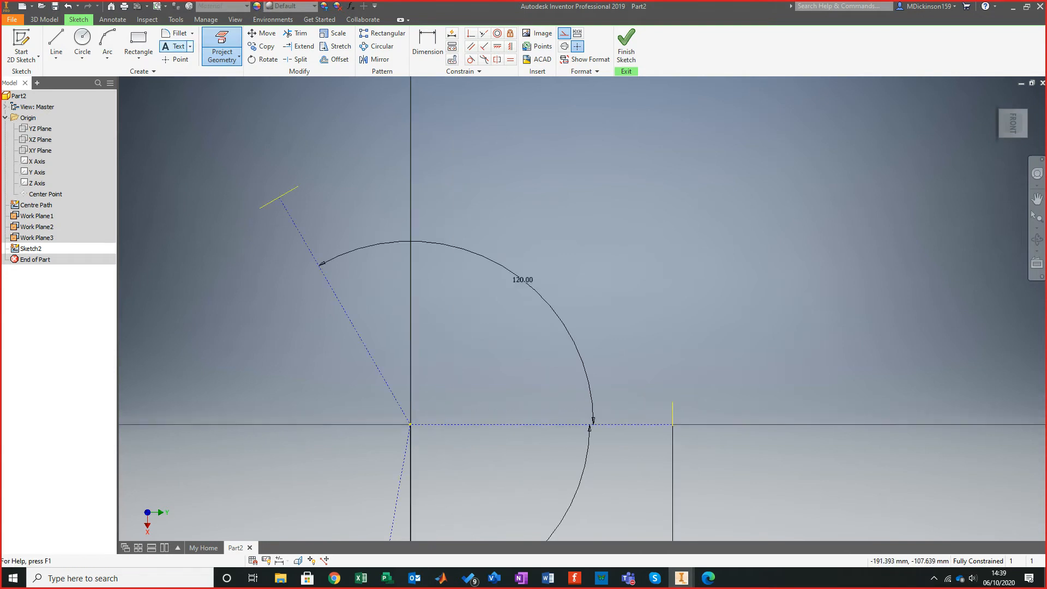
Draw a three-point arc from the outer end of the 130 mm centre line to the outer end of the 120° centre line, bulging towards the origin.
left_click(108, 50)
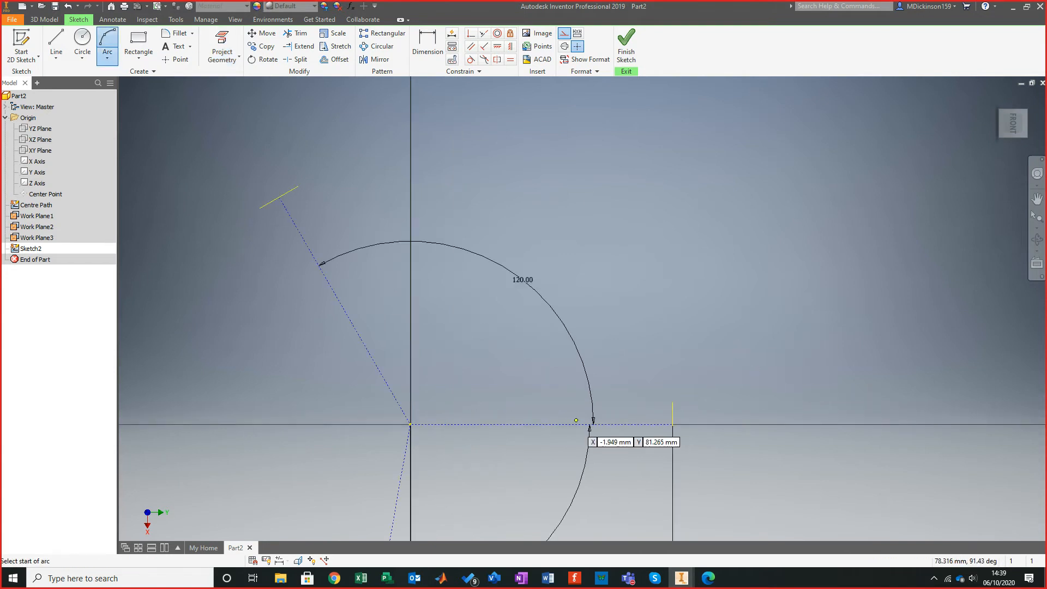
left_click(673, 424)
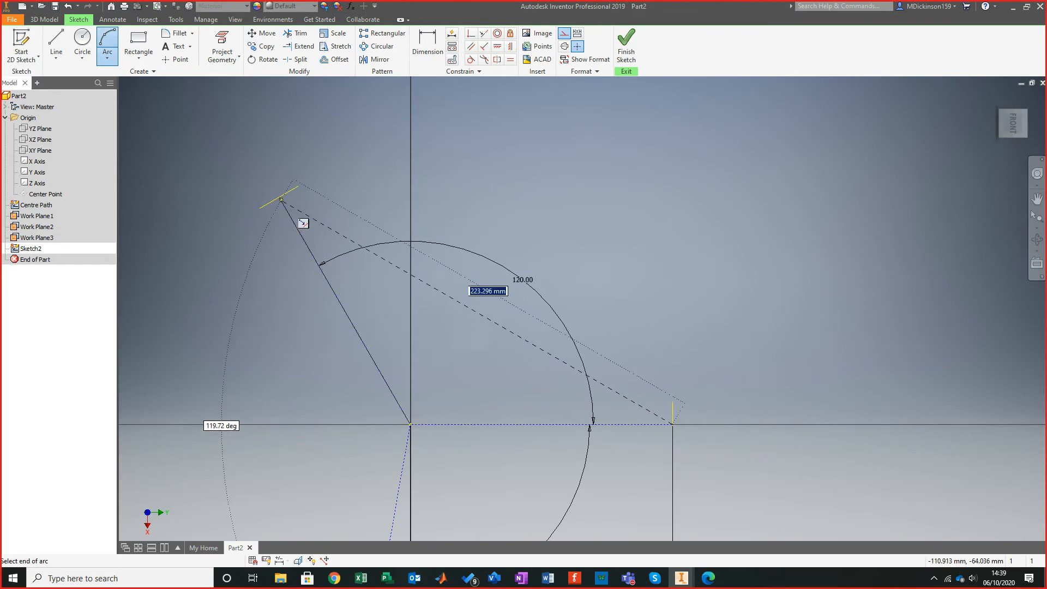
left_click(298, 216)
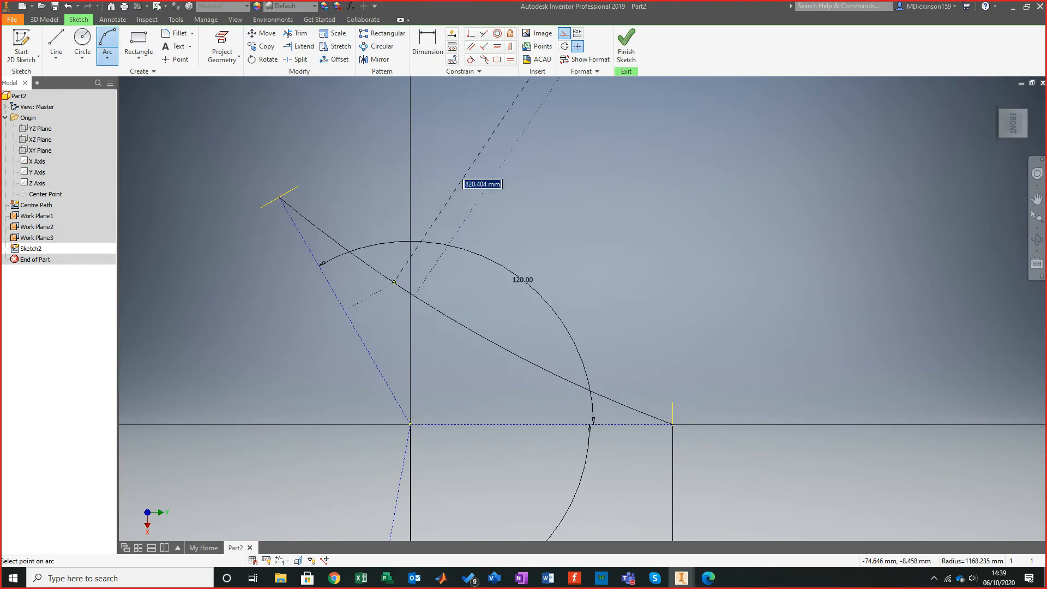
left_click(410, 330)
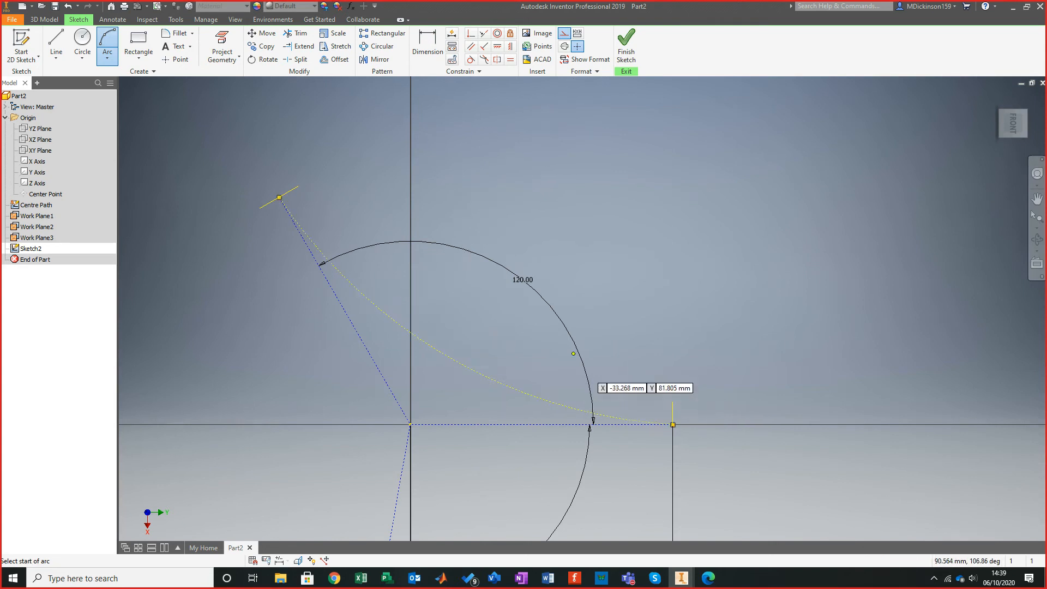
Convert the new arc from construction geometry to a normal sketch line.
key("Escape")
left_click(481, 374)
left_click(564, 33)
left_click(600, 245)
scroll(554, 493, "up", 5)
scroll(553, 506, "down", 4)
scroll(531, 419, "down", 3)
scroll(531, 418, "up", 3)
scroll(524, 422, "down", 3)
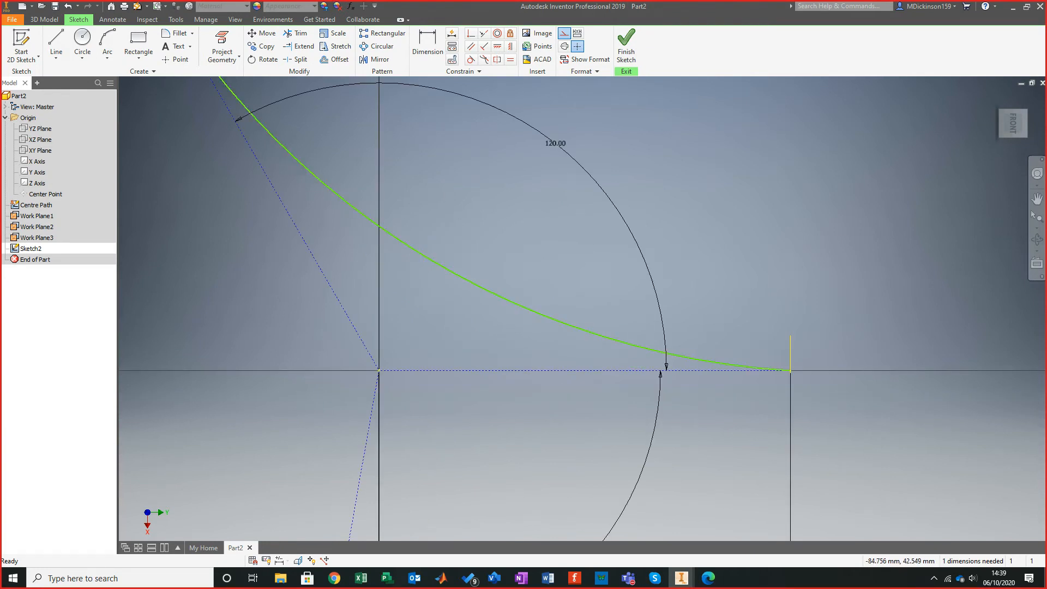
Constrain the arc tangent to the 130 mm centre line and finish the sketch.
left_click(471, 59)
left_click(523, 371)
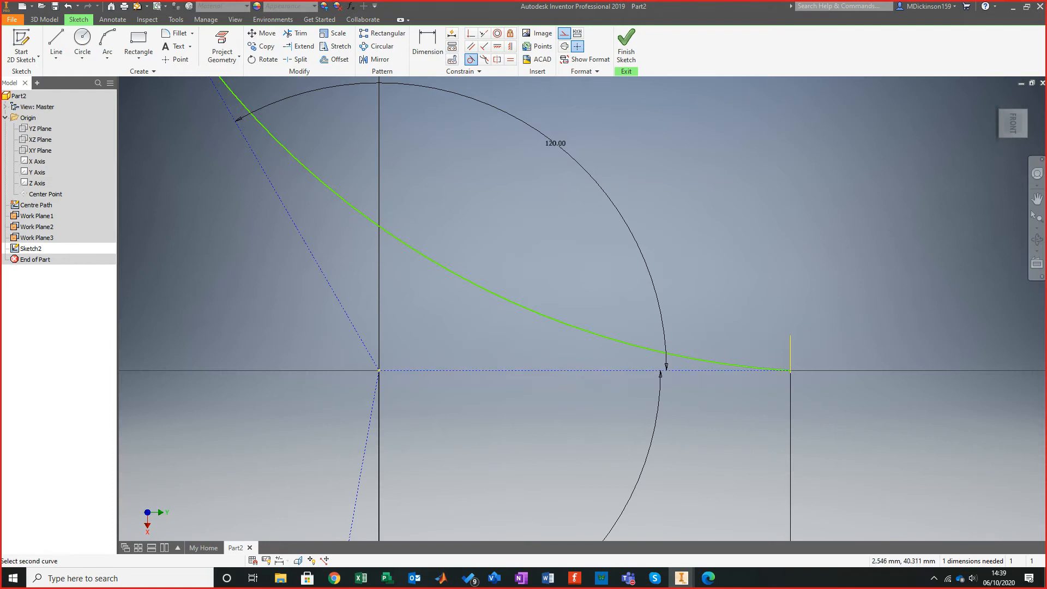
left_click(796, 376)
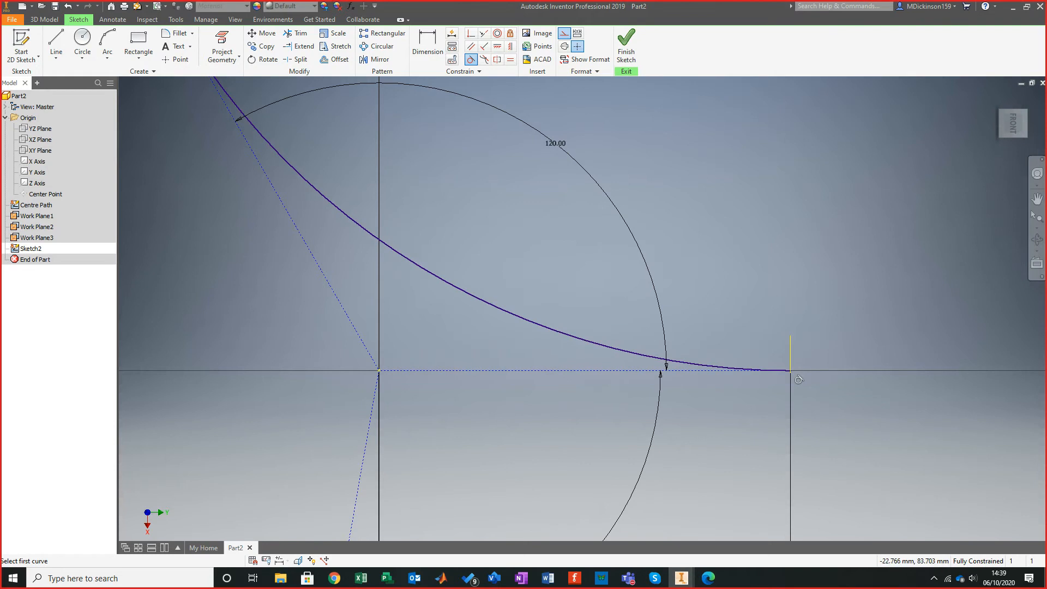
scroll(798, 379, "down", 3)
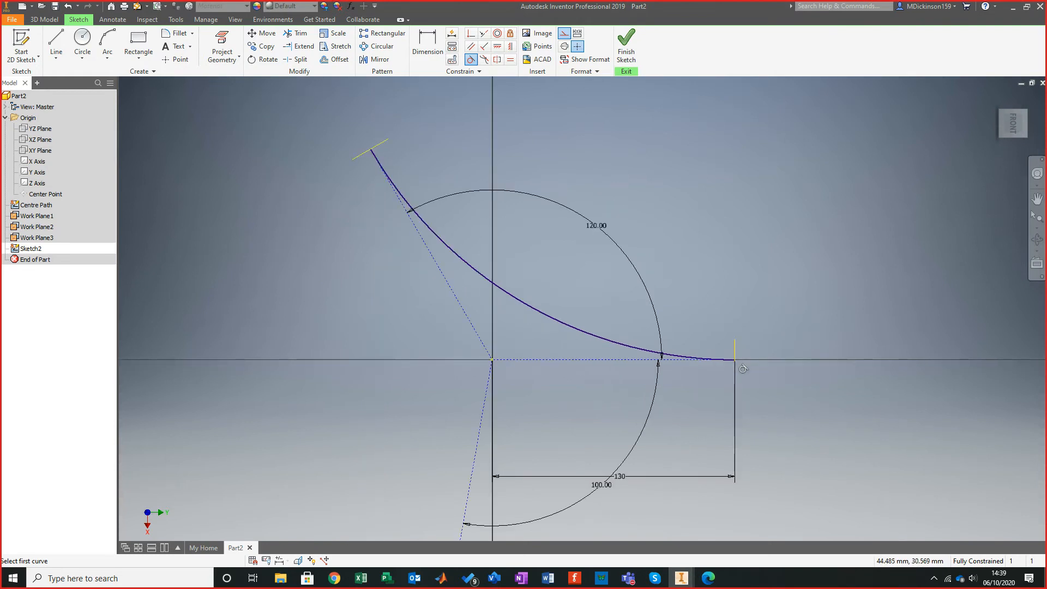
scroll(743, 369, "down", 3)
scroll(731, 325, "up", 4)
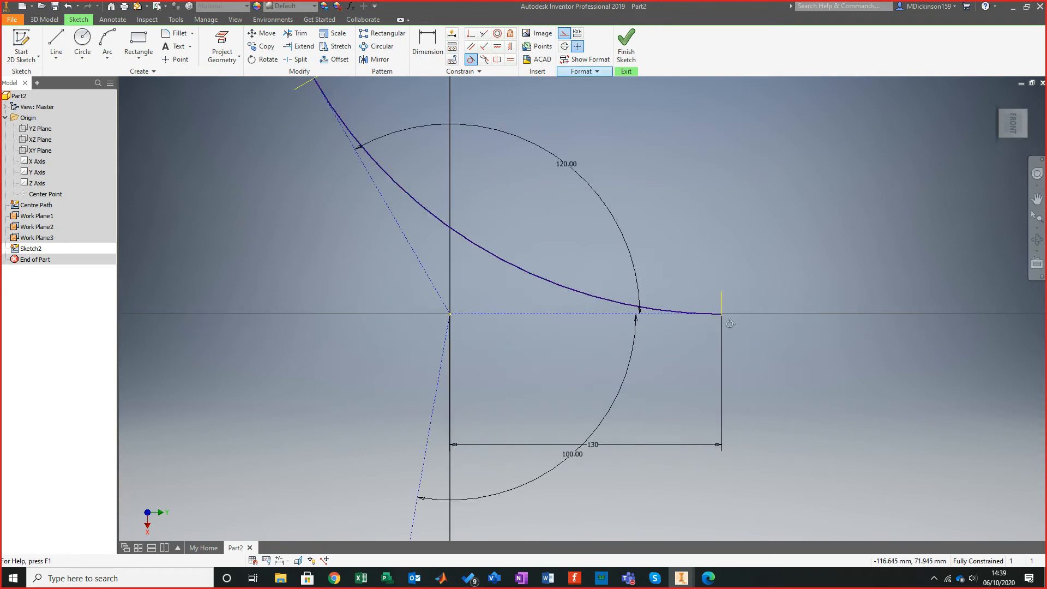
left_click(626, 44)
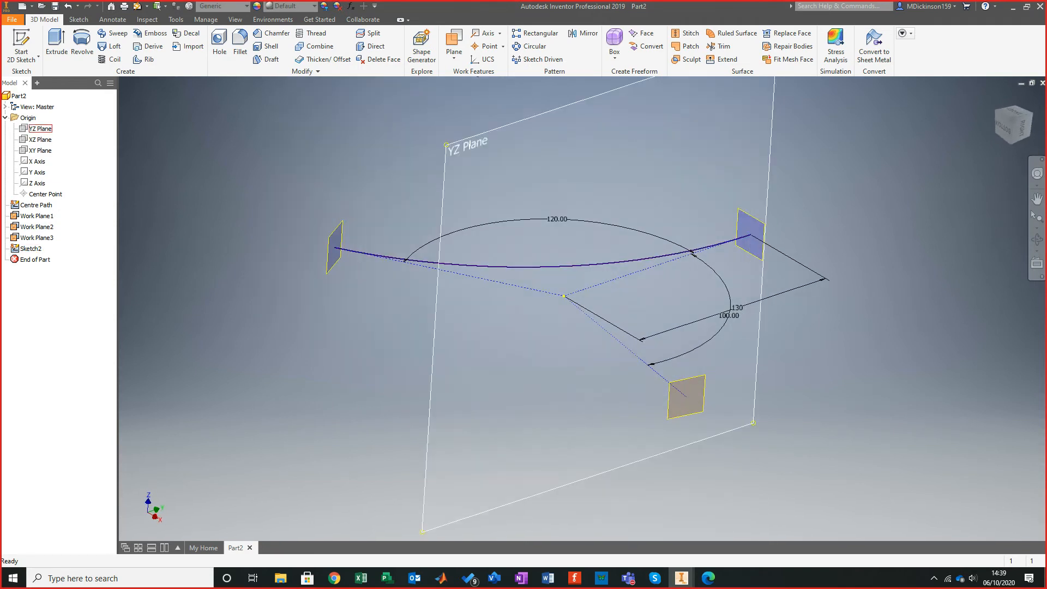
Start another 2D sketch on the XY plane and project the 130 mm centre line into it.
left_click(41, 150)
left_click(21, 45)
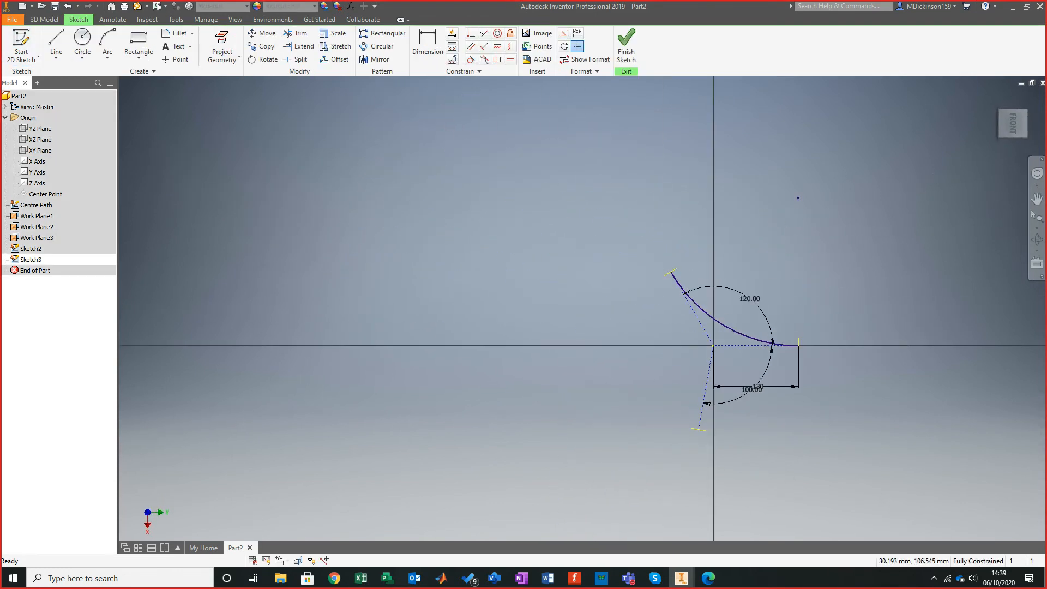
scroll(803, 427, "down", 3)
scroll(804, 427, "up", 3)
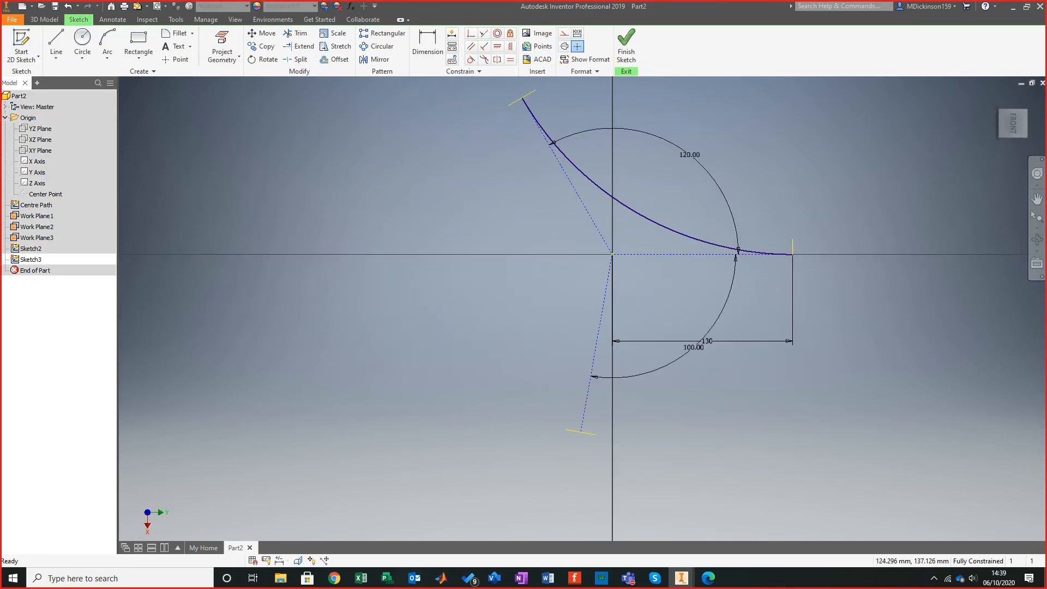
key("a")
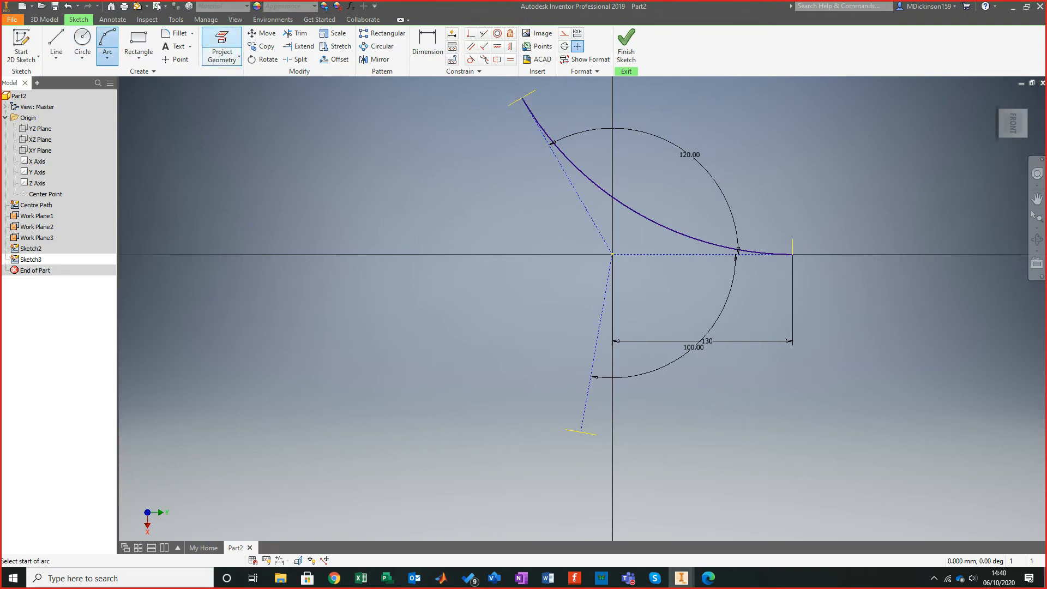
left_click(222, 48)
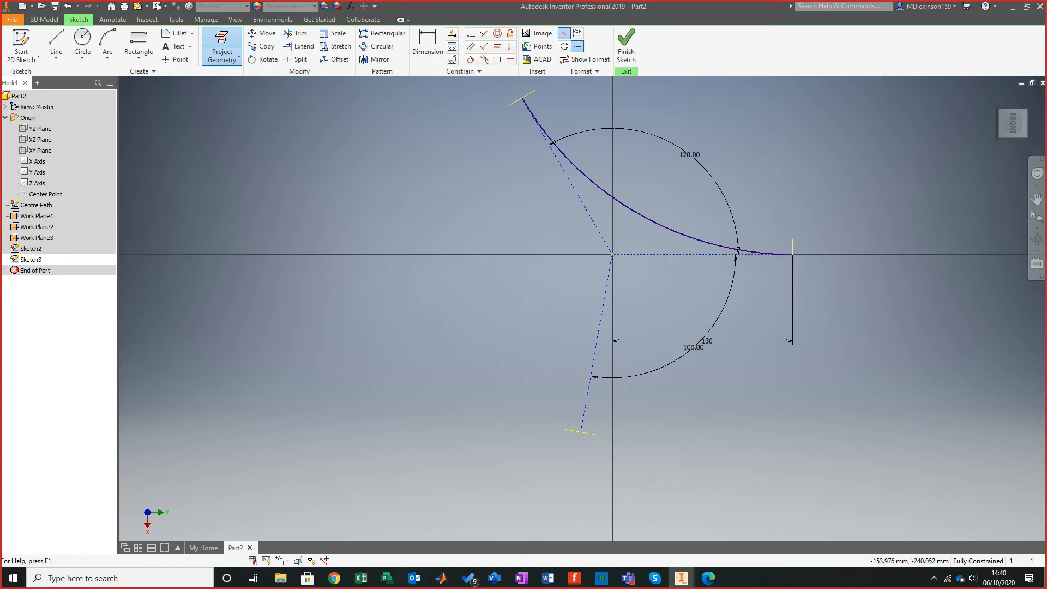
left_click(222, 49)
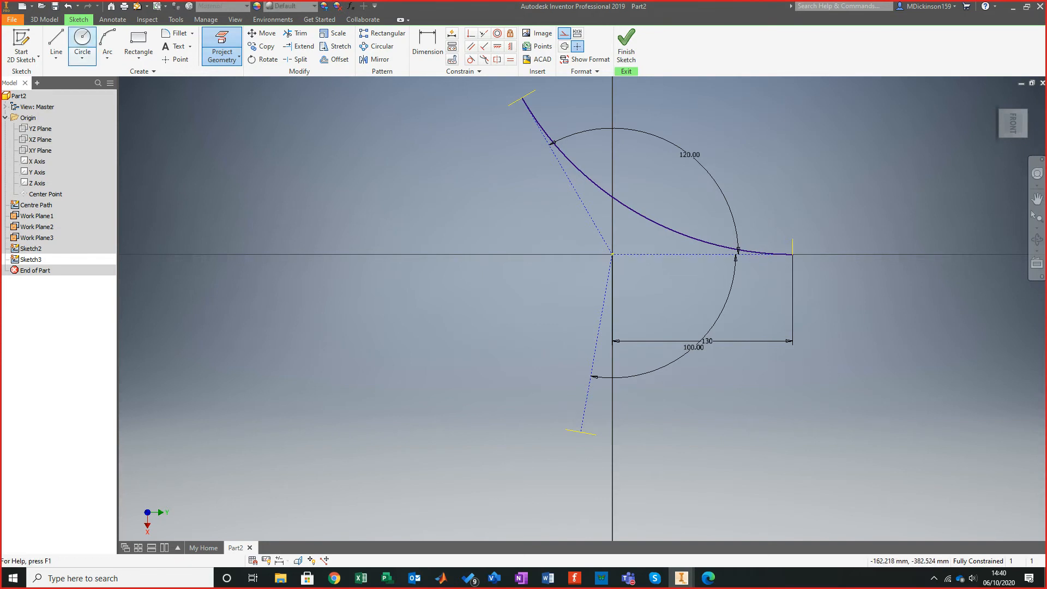
left_click(108, 44)
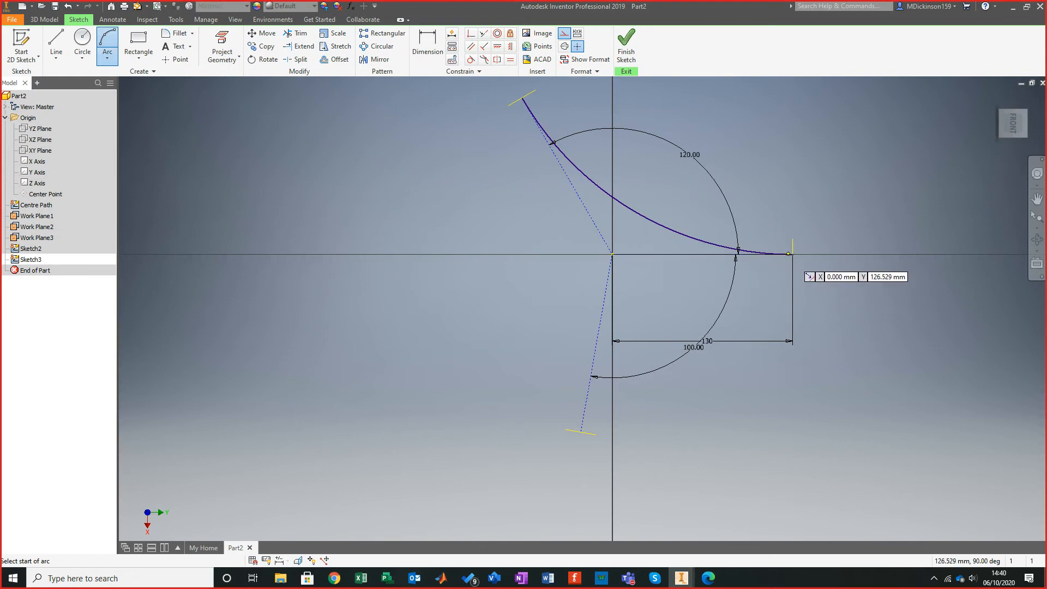
left_click(793, 255)
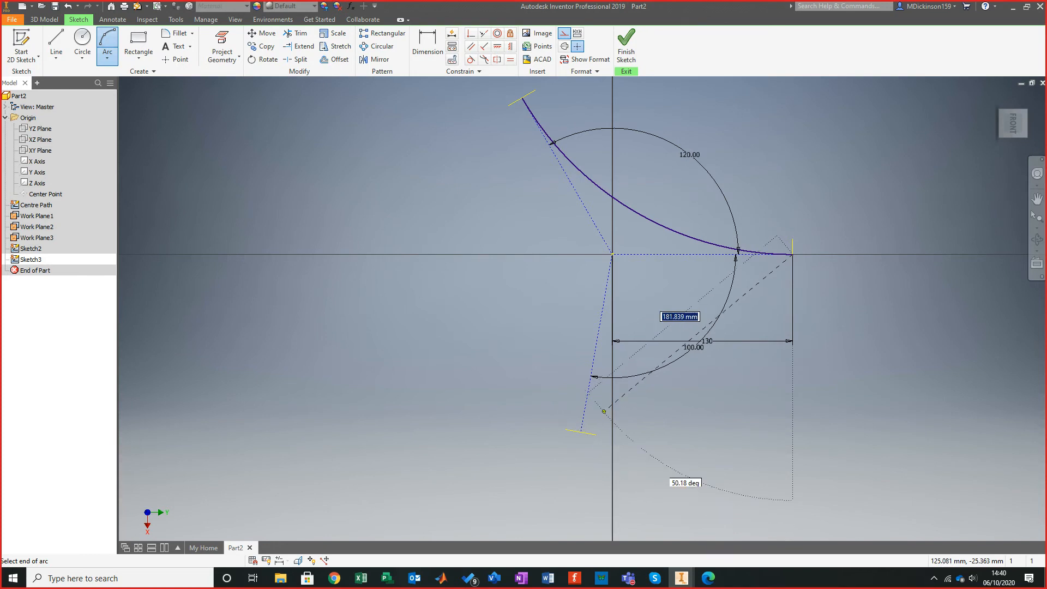
key("Escape")
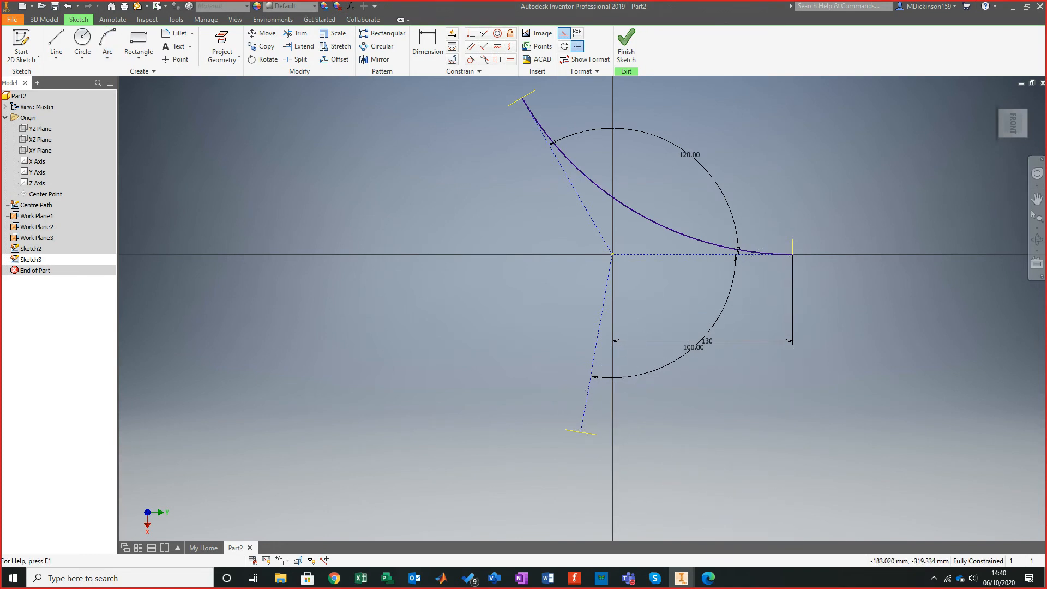
Project the 100° centre line and draw a three-point arc from its outer end to the outer end of the 130 mm centre line.
left_click(222, 47)
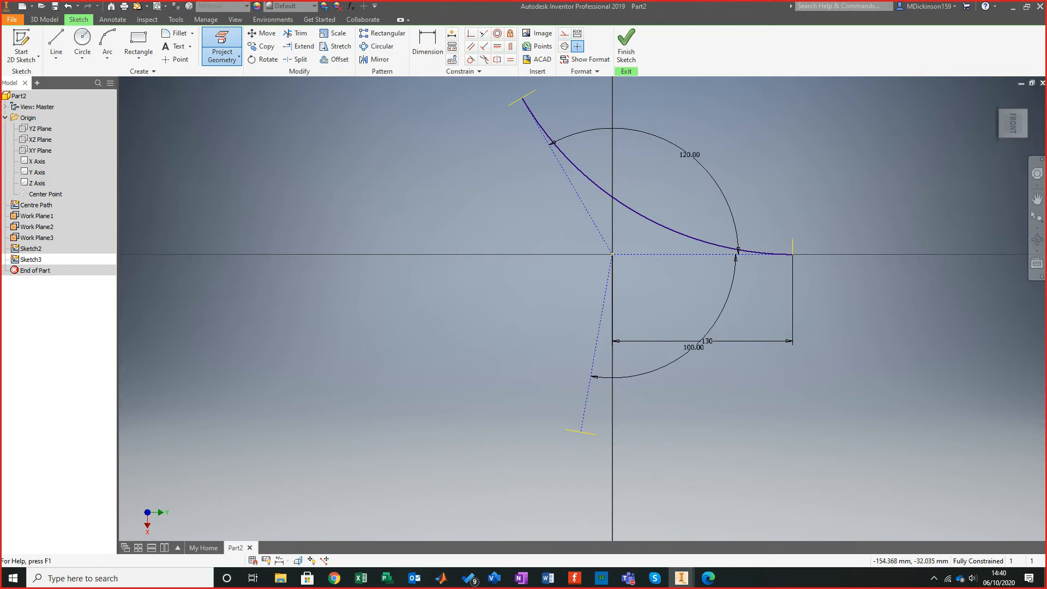
left_click(108, 45)
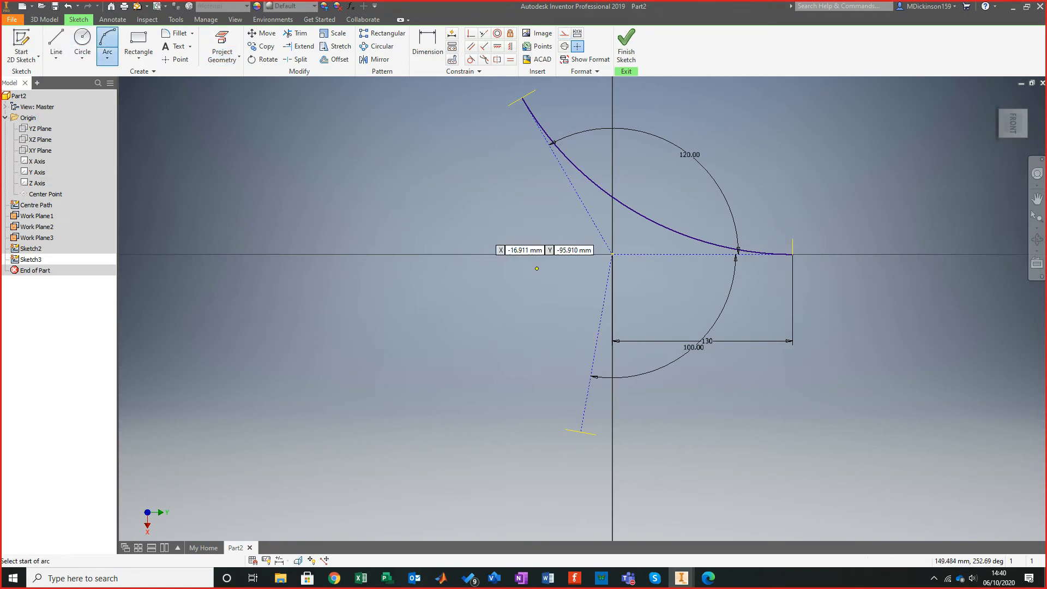
left_click(582, 432)
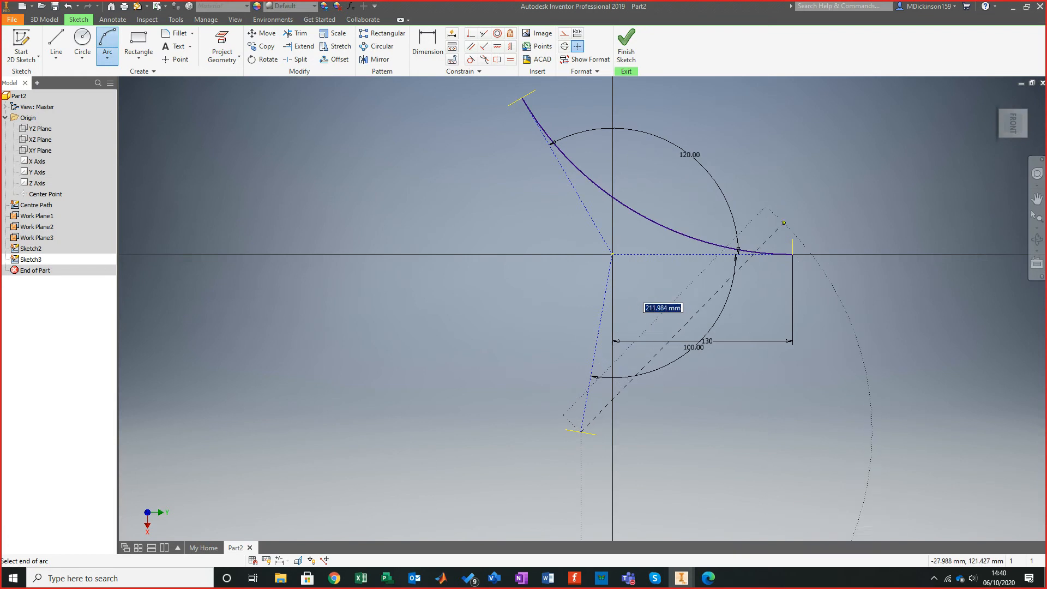
left_click(792, 254)
left_click(685, 294)
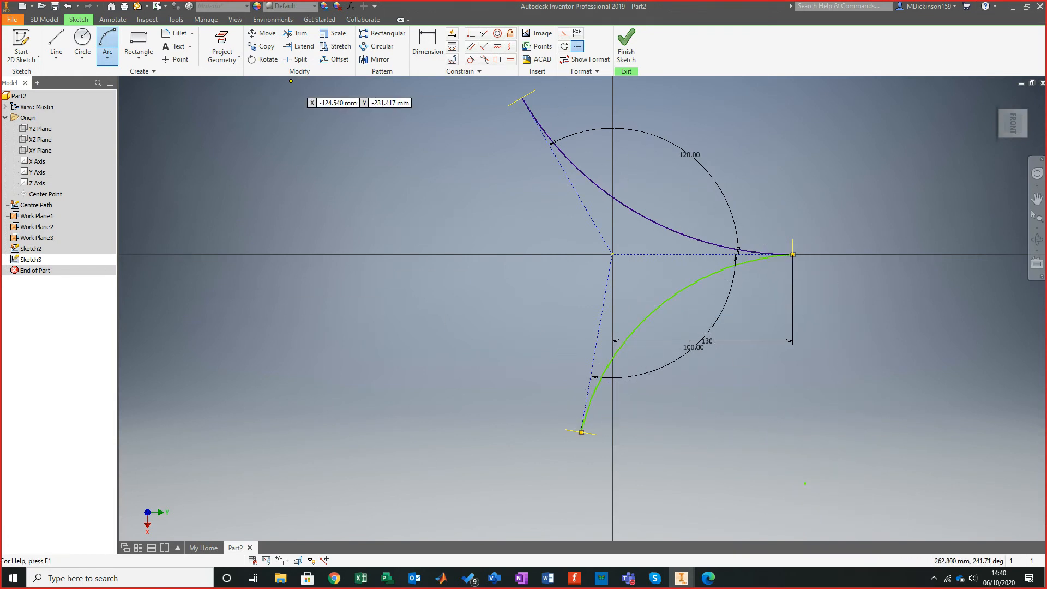
Constrain the new arc tangent to the projected 130 mm centre line and finish the sketch.
left_click(471, 59)
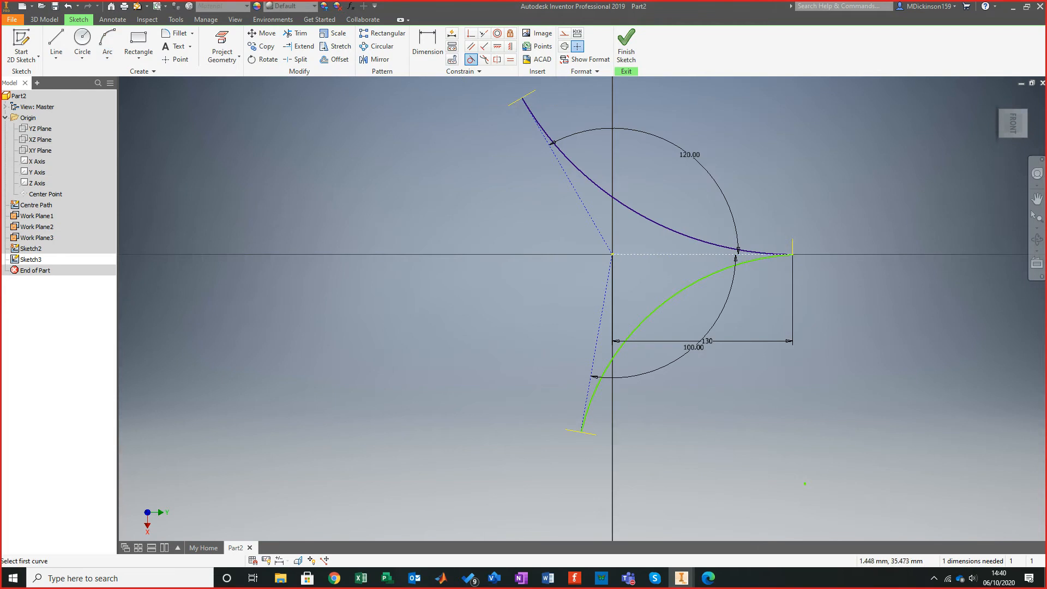
left_click(662, 255)
left_click(662, 304)
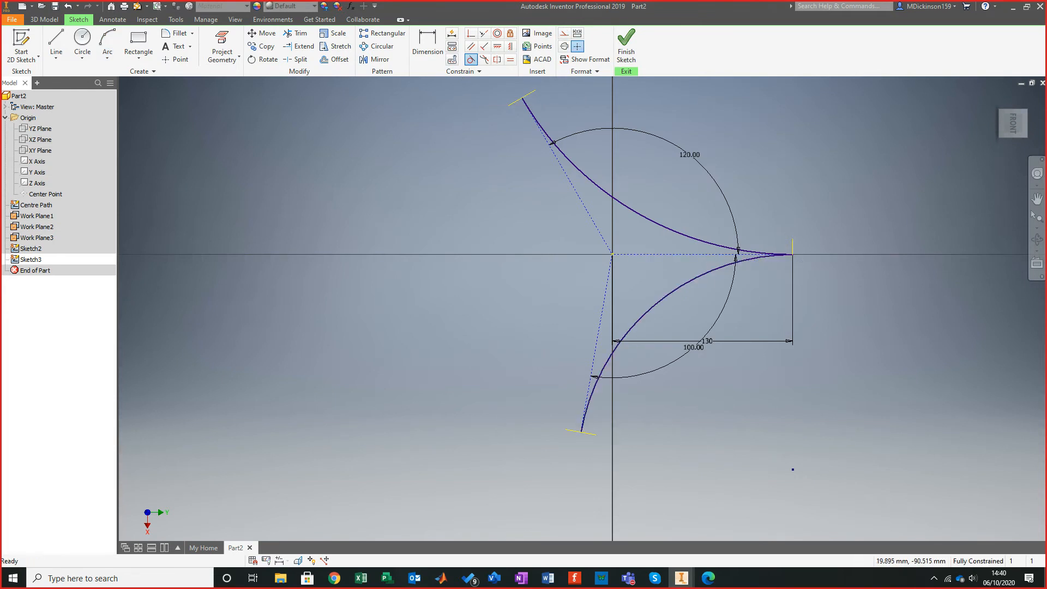
mouse_move(668, 398)
middle_mouse_down("shift")
mouse_move(734, 243)
mouse_move(807, 245)
mouse_move(761, 286)
middle_mouse_up("shift")
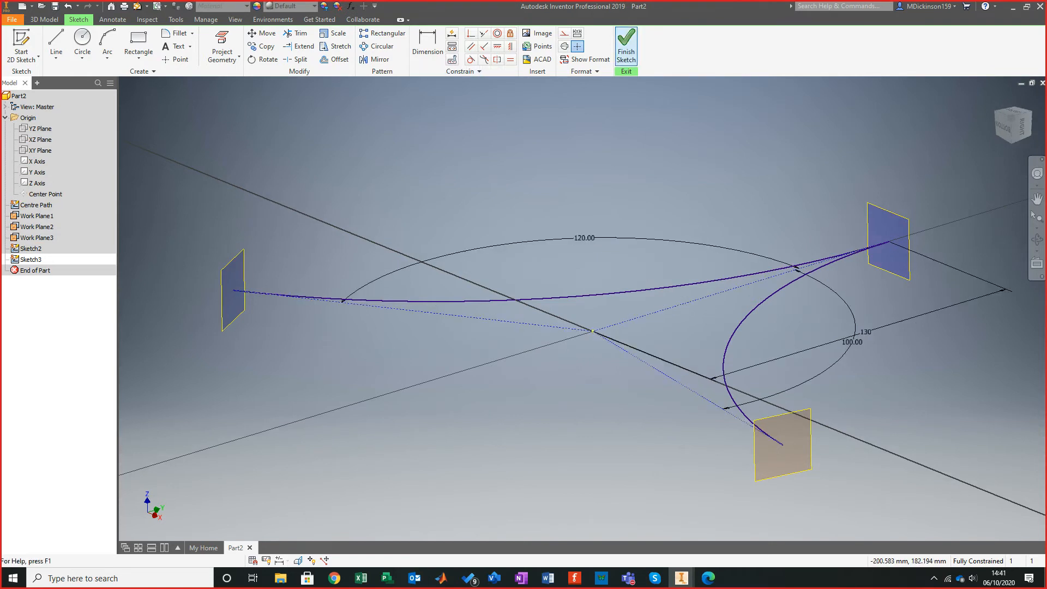
left_click(626, 48)
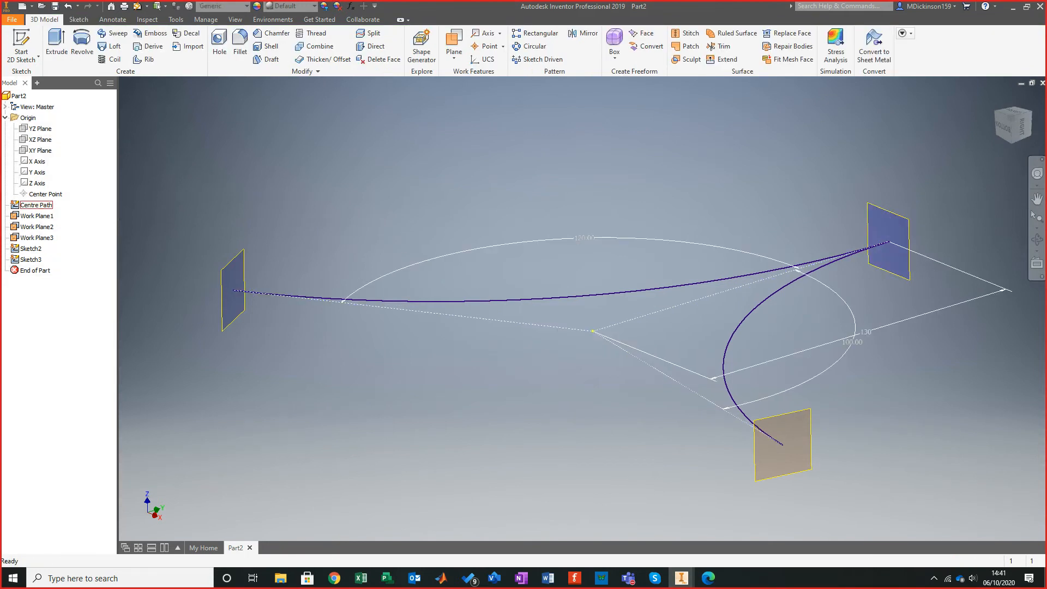
Hide the Centre Path sketch and check step 7 of the lofting tutorial PDF in the browser before returning to Inventor.
right_click(38, 204)
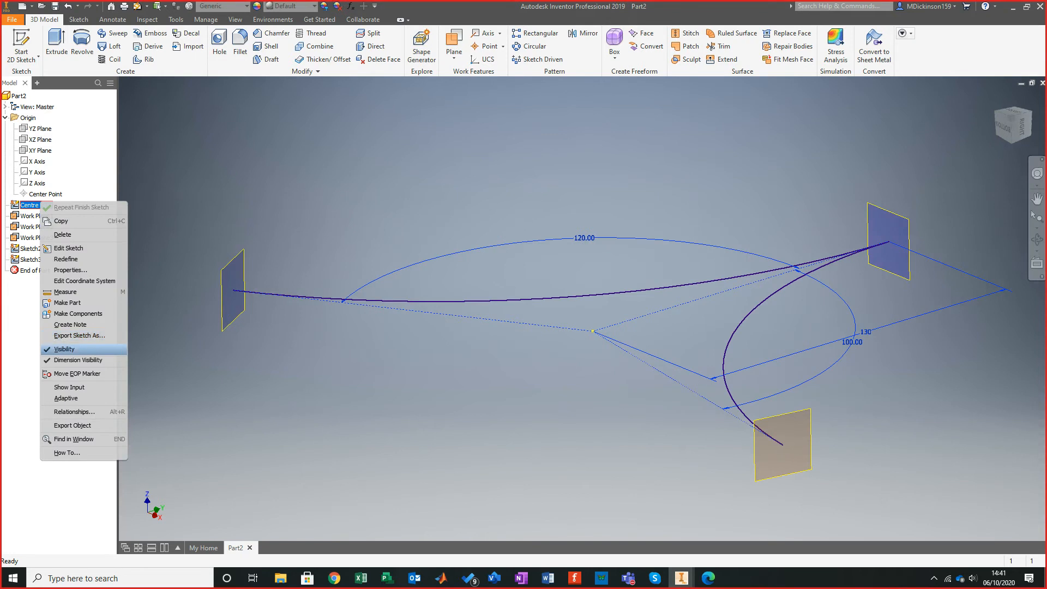
left_click(64, 349)
middle_click_drag(600, 321, 540, 343, "shift")
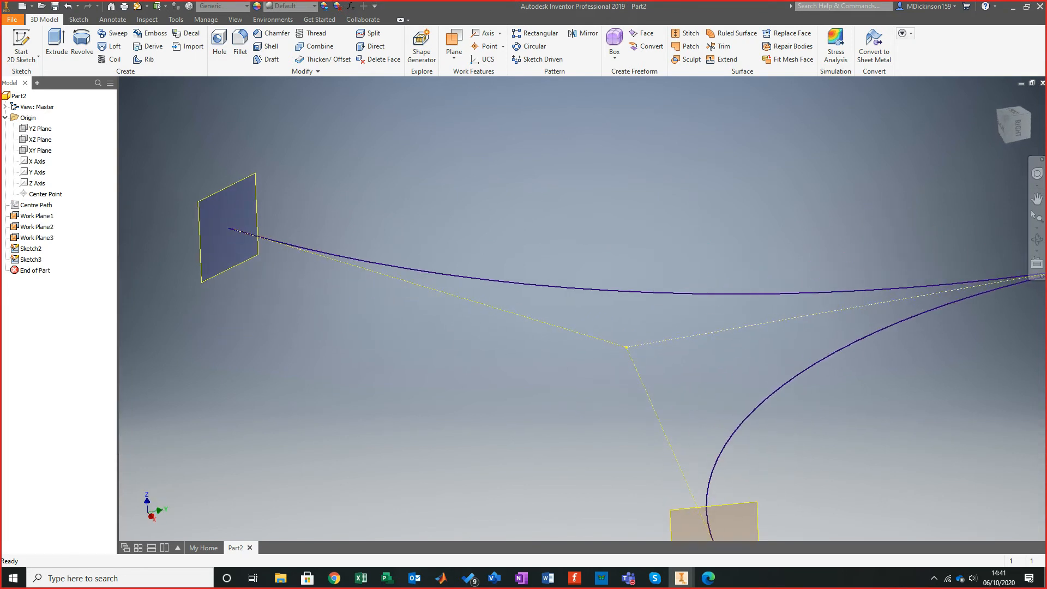
middle_click_drag(273, 311, 322, 306, "shift")
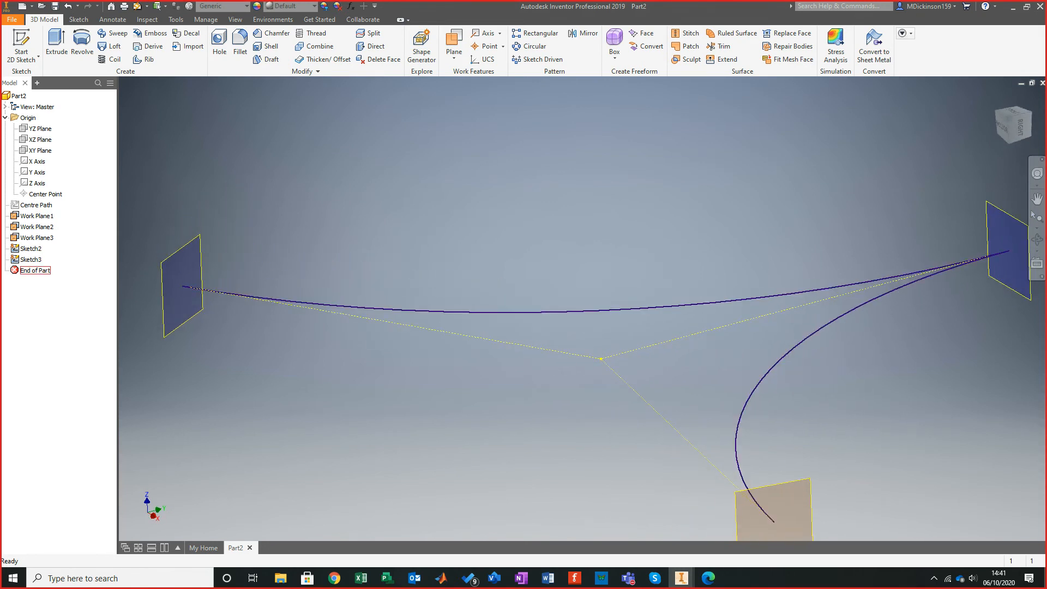
mouse_move(273, 311)
middle_mouse_down("shift")
mouse_move(360, 308)
mouse_move(146, 311)
middle_mouse_up("shift")
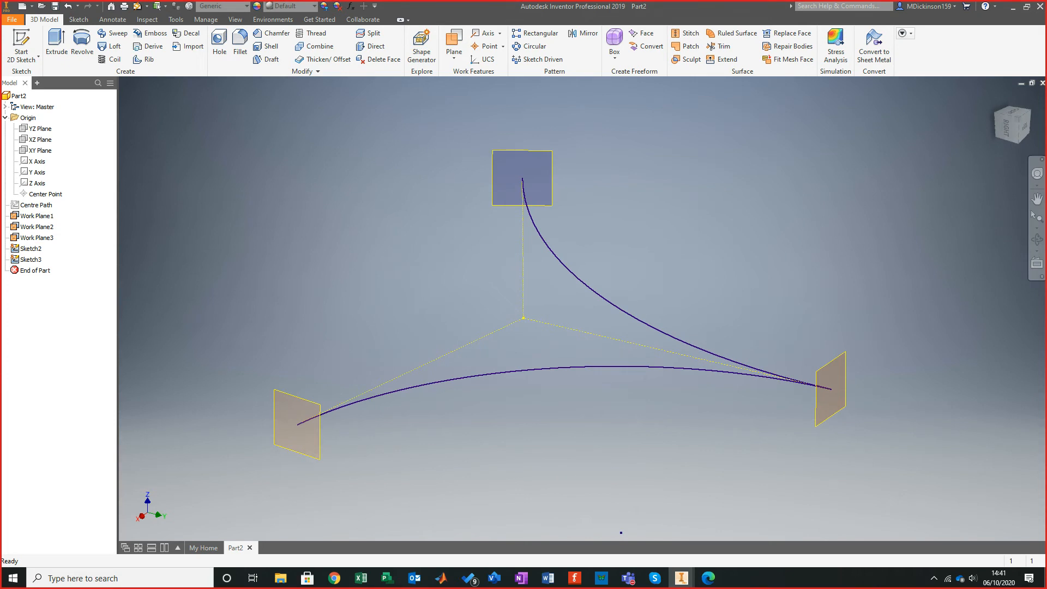
middle_click_drag(145, 311, 144, 311, "shift")
key("alt+Tab")
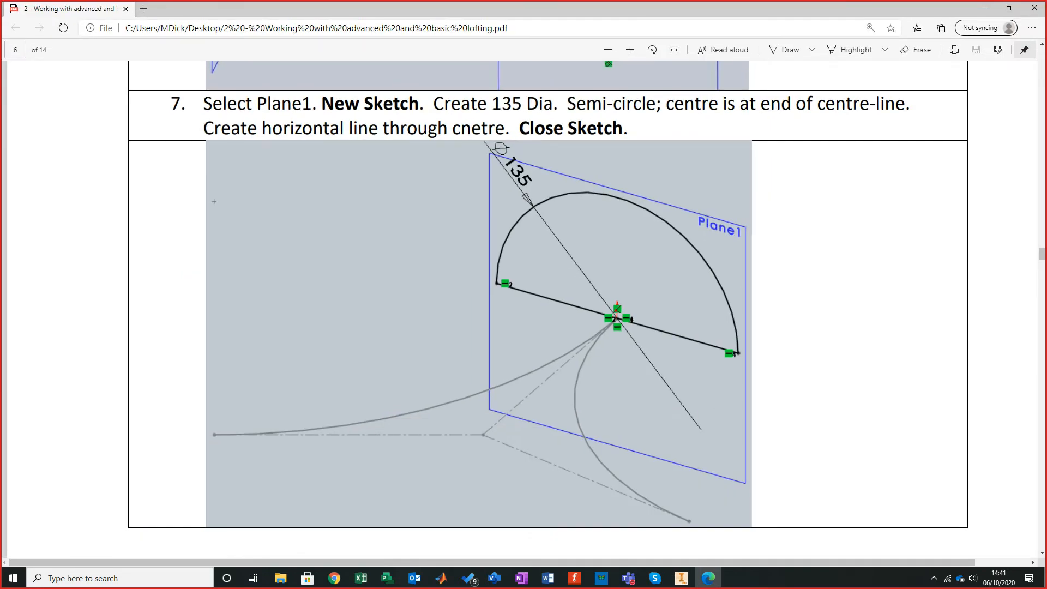
key("alt+Tab")
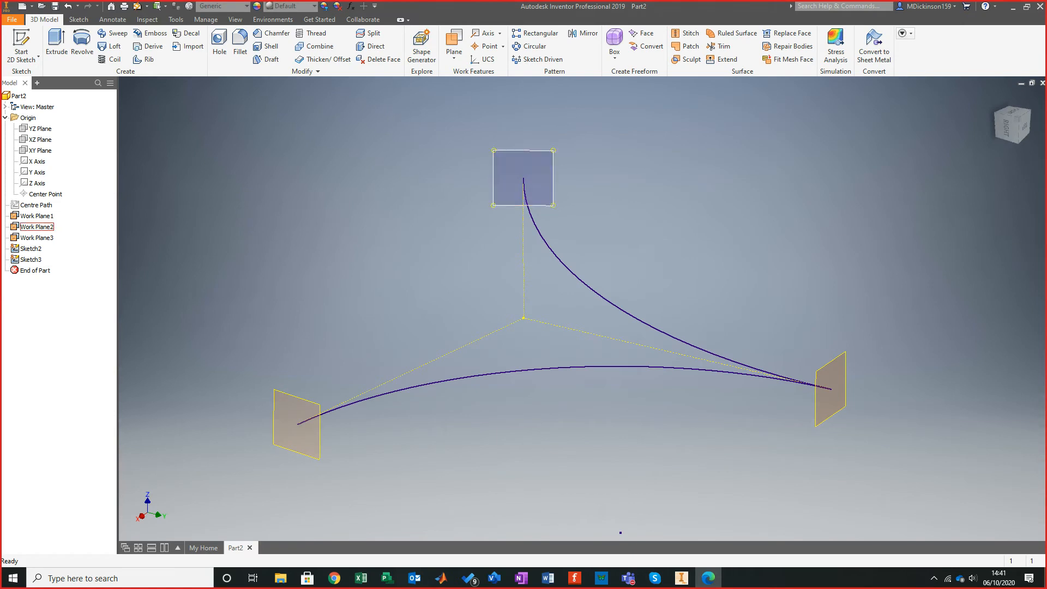
Start a sketch on the work plane where both arcs meet and draw a circle about 145 mm in diameter centred on the origin.
left_click(834, 382)
left_click(844, 380)
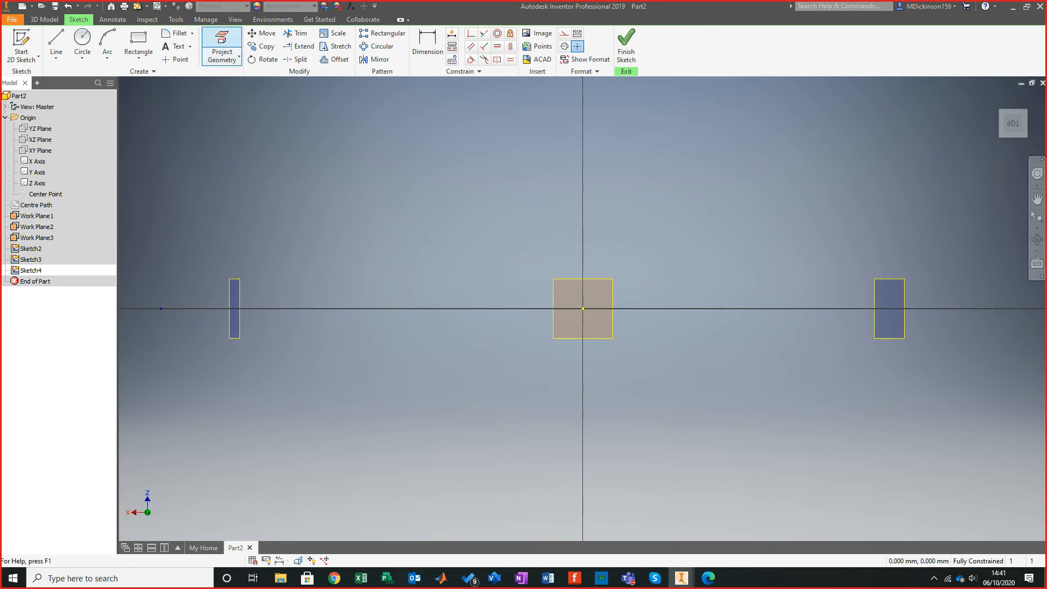
left_click(82, 41)
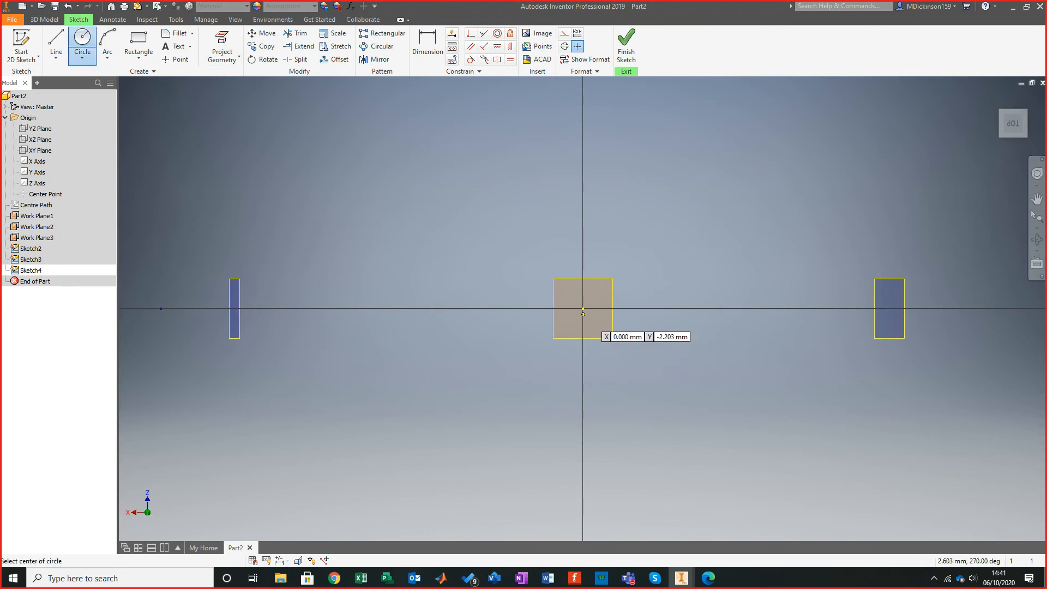
left_click(583, 309)
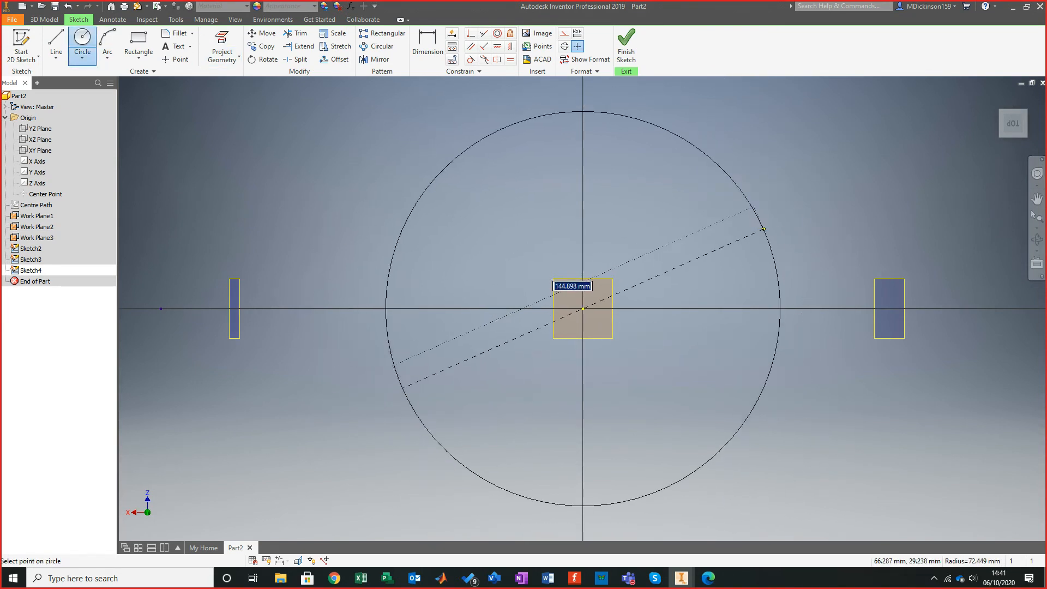
left_click(770, 246)
Dimension the circle's diameter to 135 mm.
key("d")
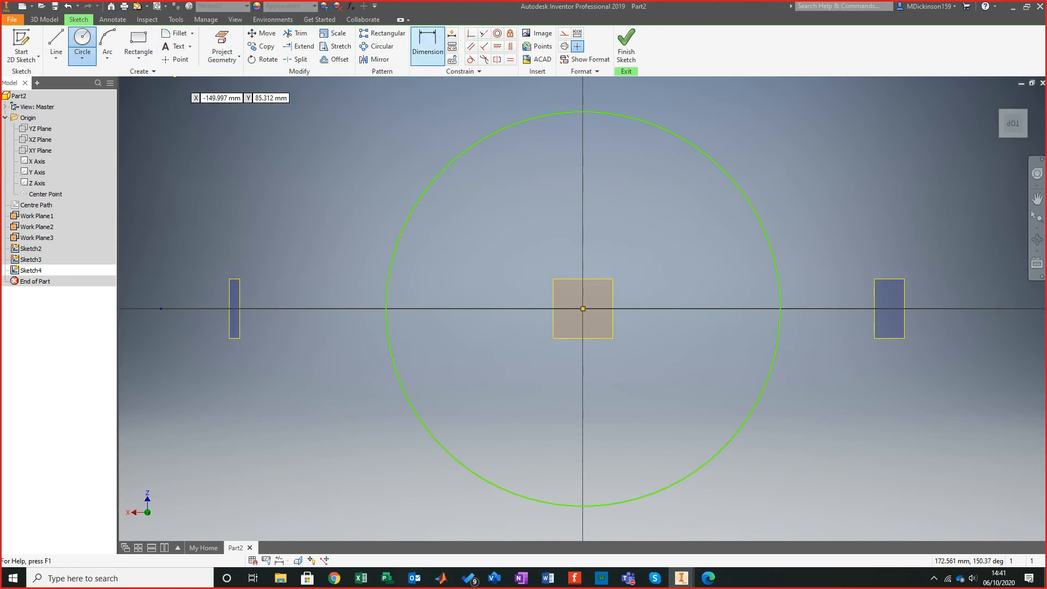
left_click(761, 224)
left_click(807, 203)
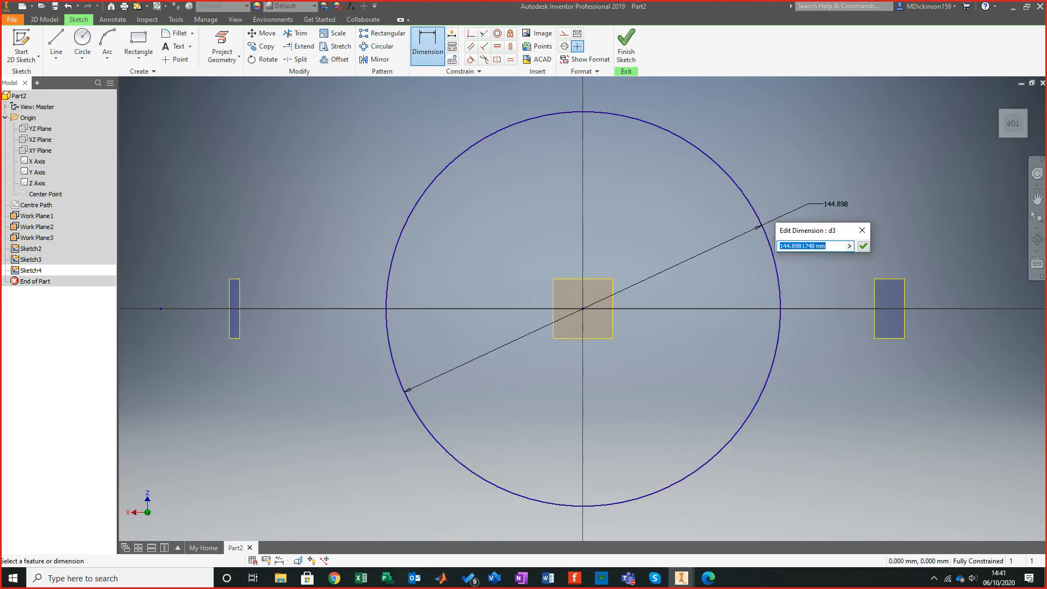
type("135")
key("Return")
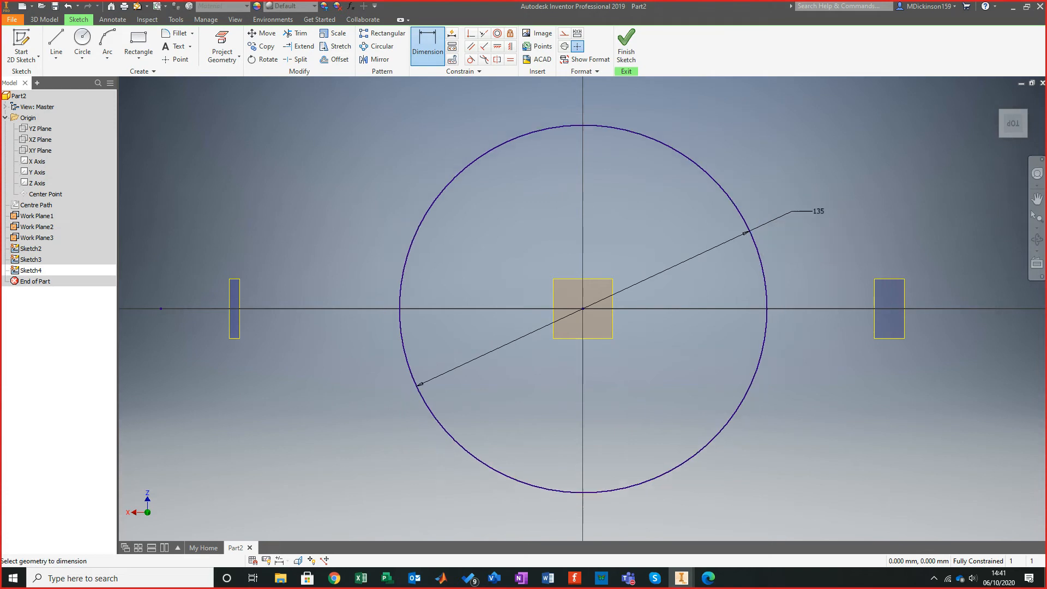
Draw a horizontal line across the circle through its centre, joining both sides of the circle.
left_click(57, 46)
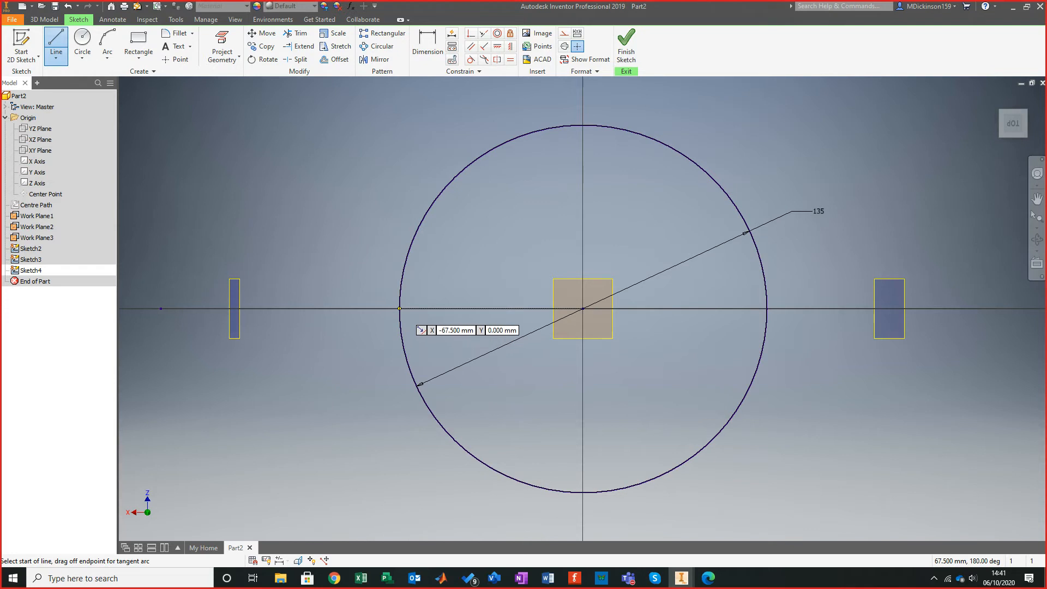
left_click(399, 308)
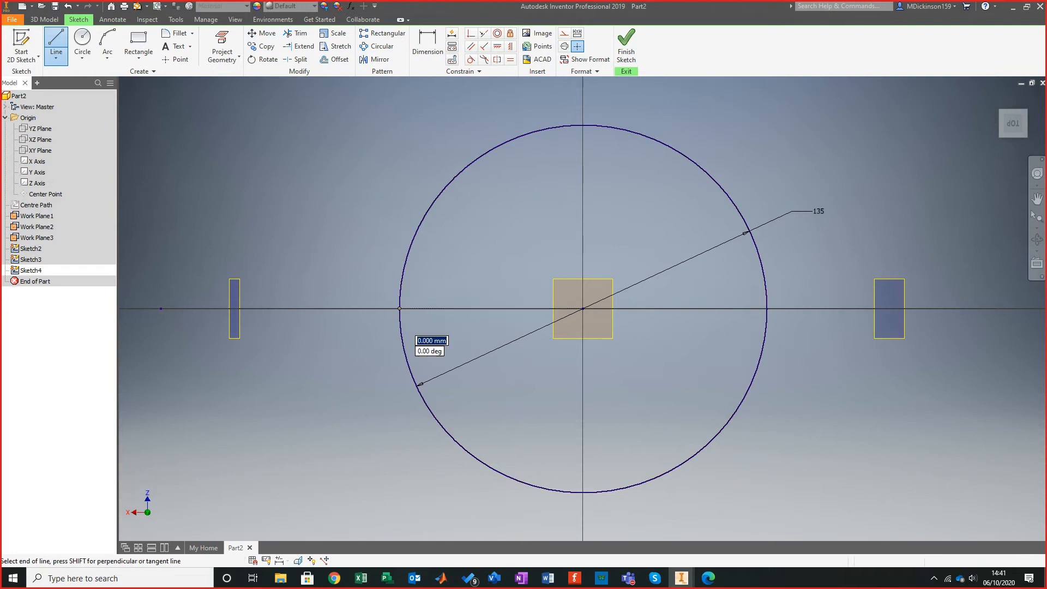
double_click(767, 309)
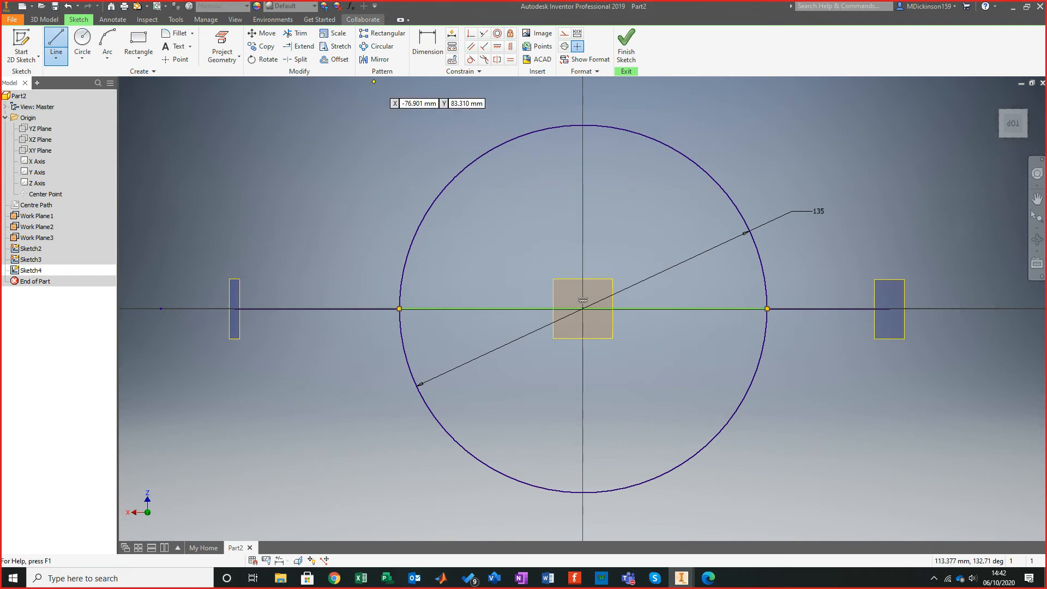
Trim away the lower half of the circle and finish the semicircle sketch.
left_click(296, 33)
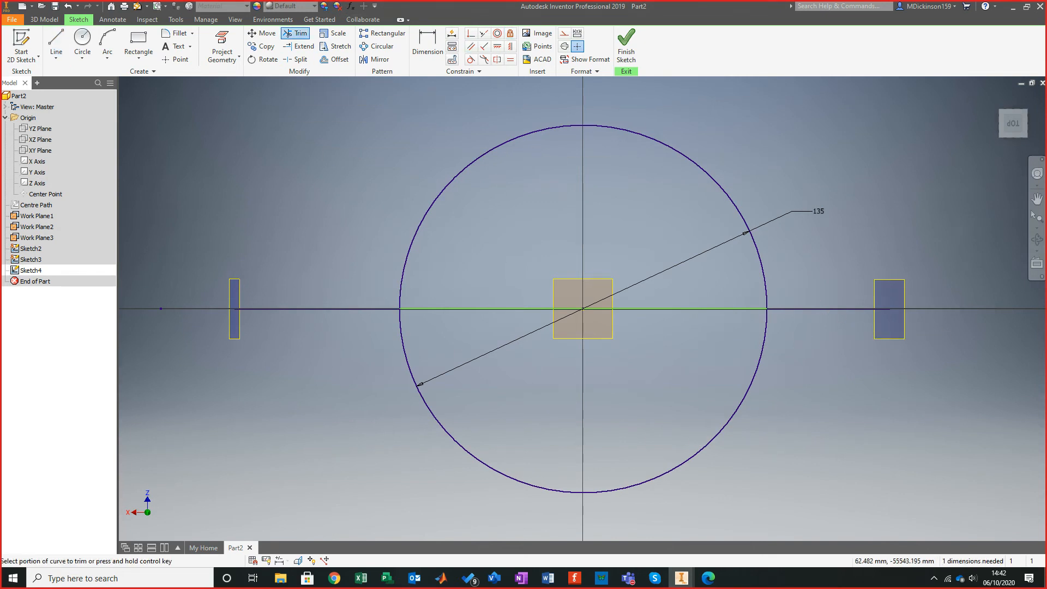
left_click(452, 436)
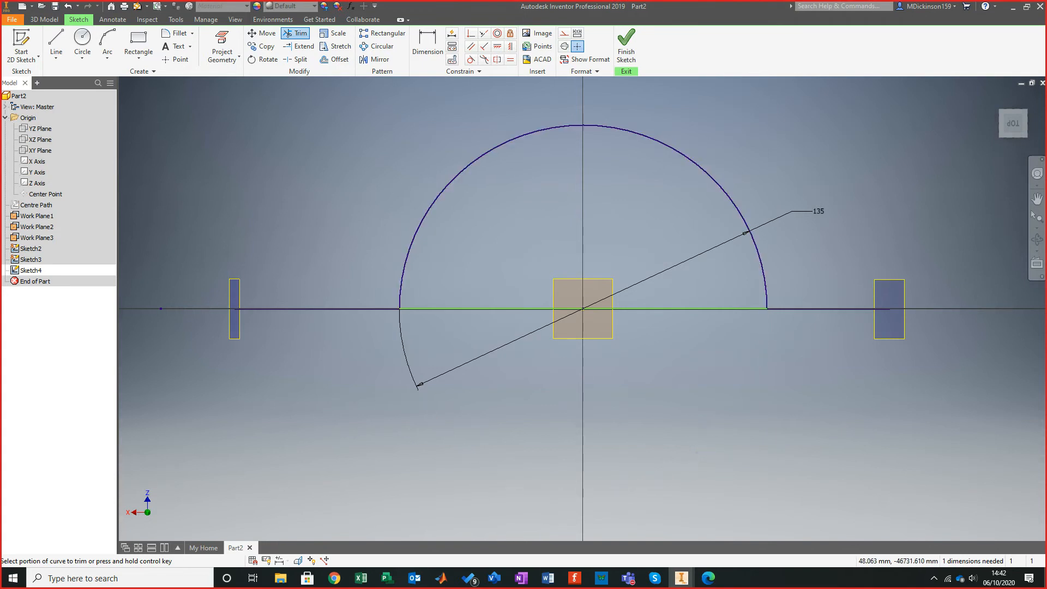
scroll(505, 324, "down", 3)
mouse_move(505, 324)
middle_mouse_down("shift")
mouse_move(508, 357)
mouse_move(534, 355)
mouse_move(567, 376)
mouse_move(644, 321)
mouse_move(611, 305)
middle_mouse_up("shift")
scroll(535, 333, "up", 6)
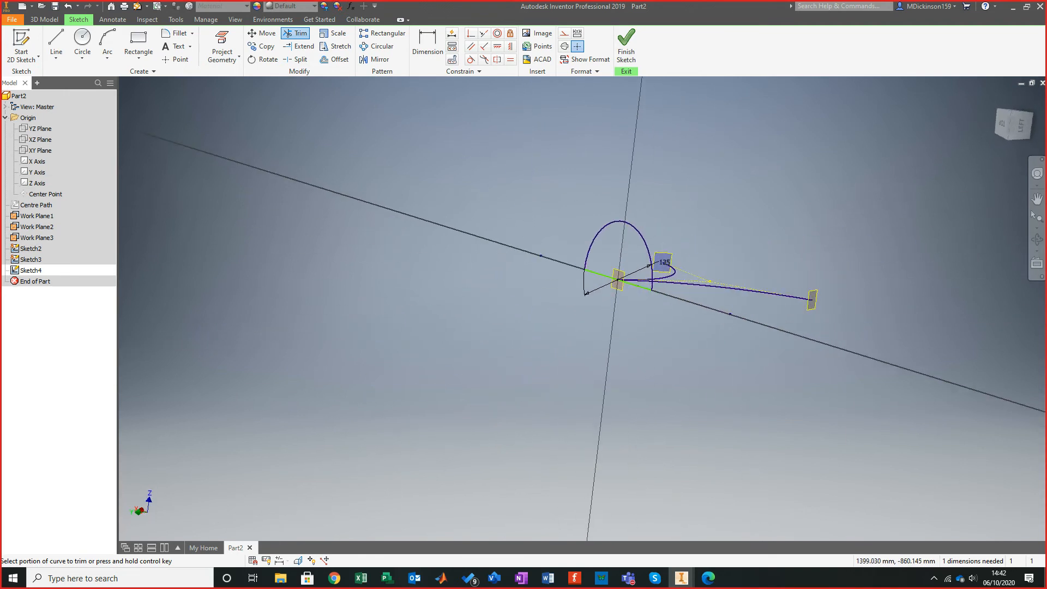
left_click(626, 44)
middle_click_drag(491, 328, 692, 278, "shift")
mouse_move(588, 218)
middle_mouse_down("shift")
mouse_move(573, 275)
mouse_move(537, 298)
mouse_move(482, 286)
middle_mouse_up("shift")
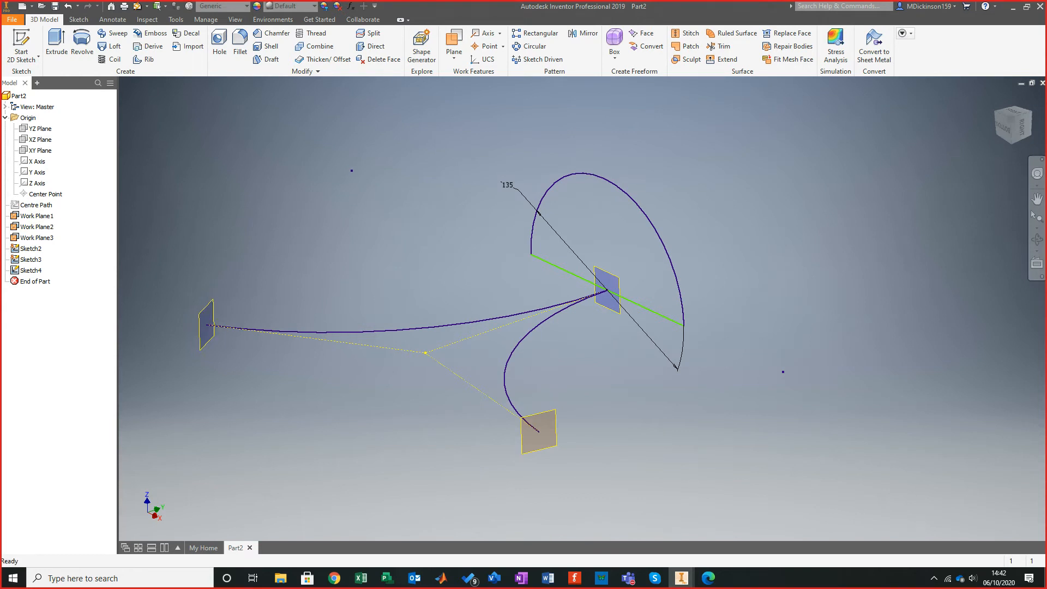
Start a sketch on Work Plane2 and draw a rectangle about 109 mm wide and 33 mm high above the origin.
left_click(208, 321)
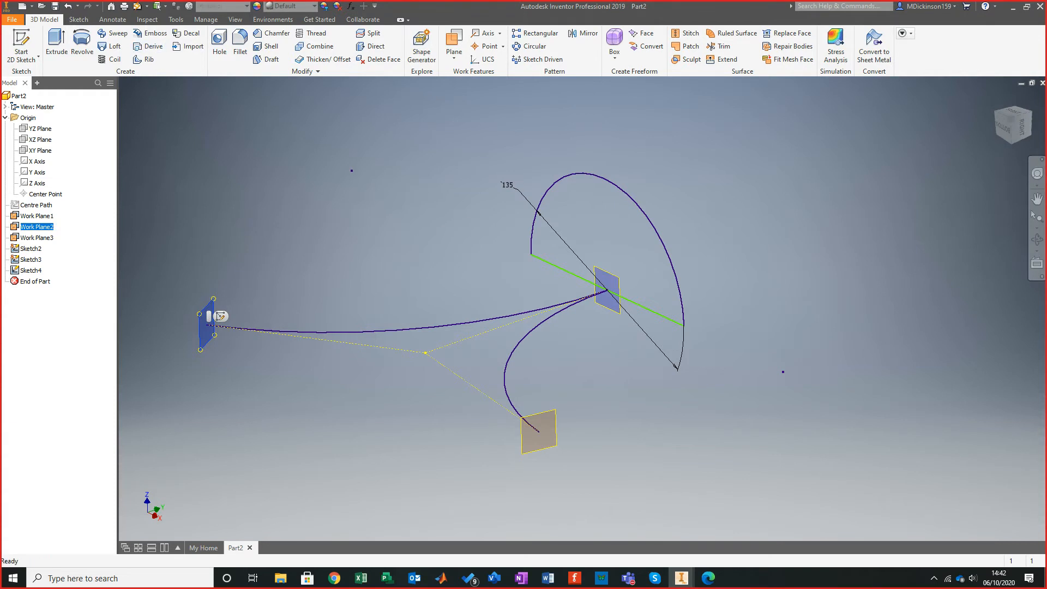
left_click(21, 46)
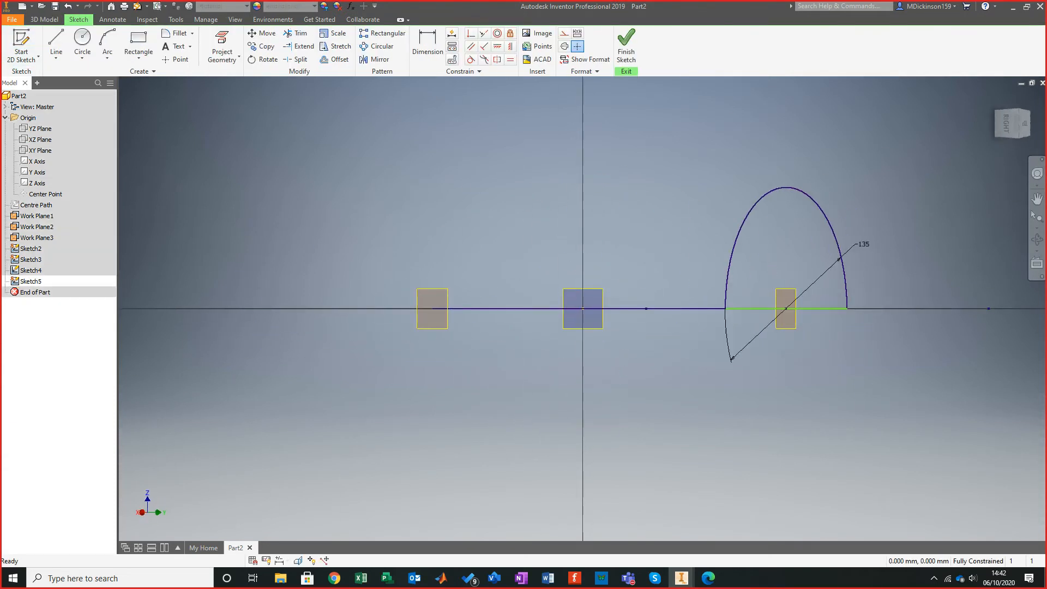
left_click(138, 43)
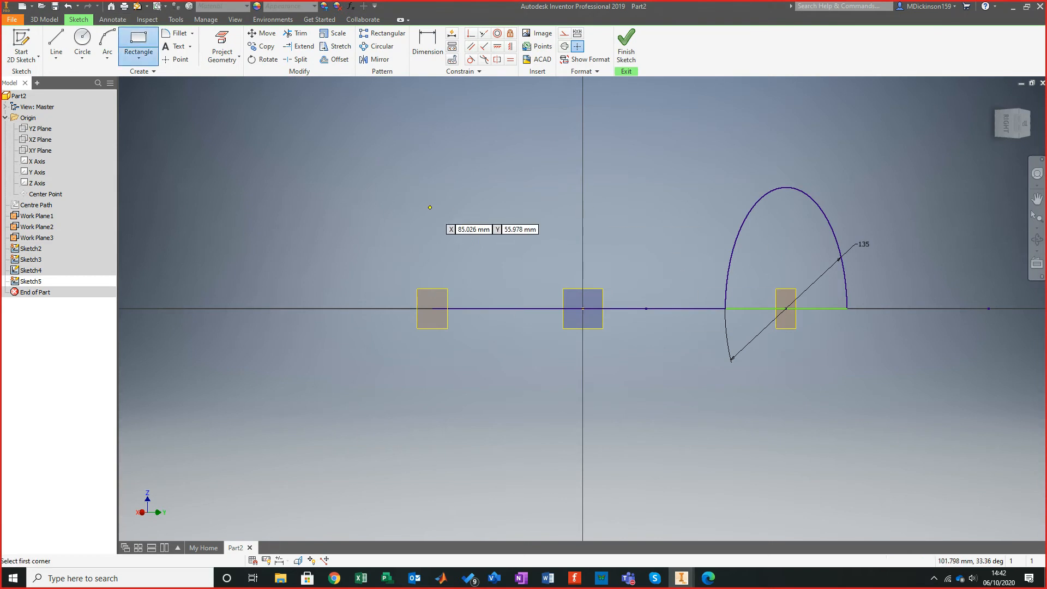
left_click(475, 190)
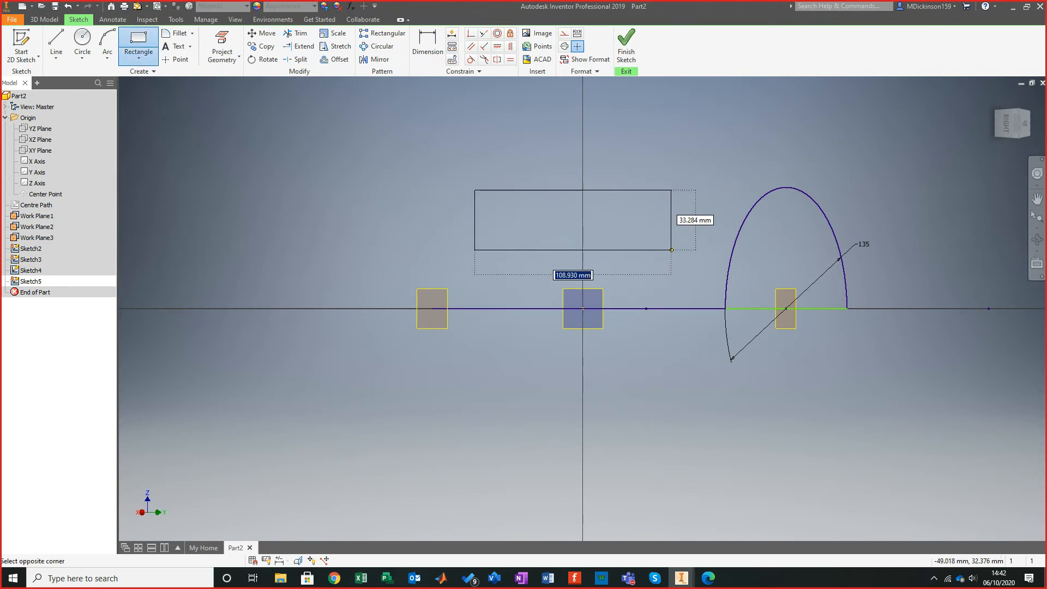
left_click(672, 250)
scroll(567, 291, "down", 3)
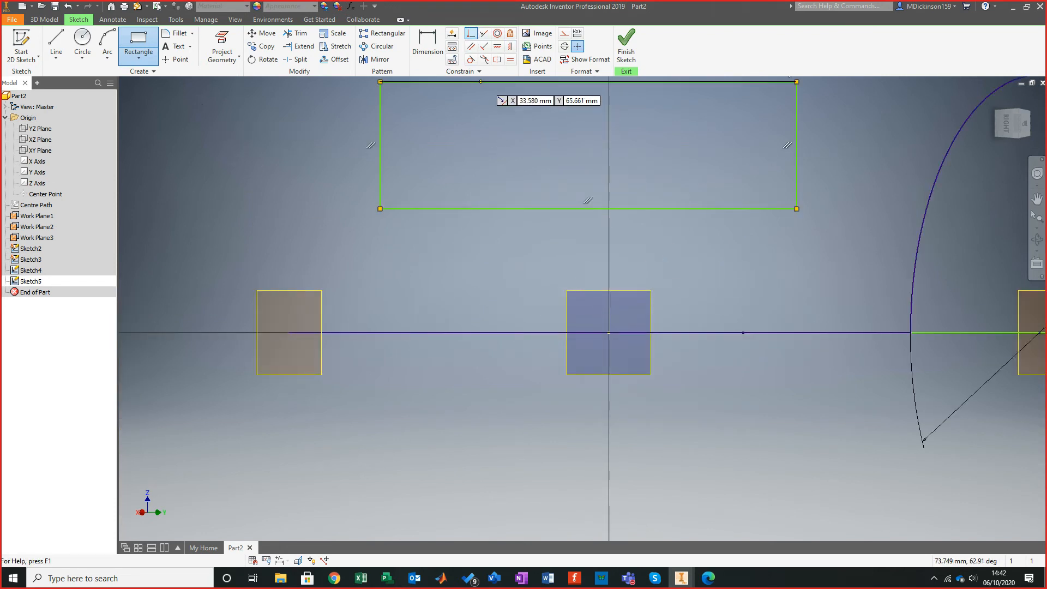
key("Escape")
Make the midpoint of the rectangle's lower edge coincident with the origin and narrow the rectangle to about 58 mm.
left_click(470, 33)
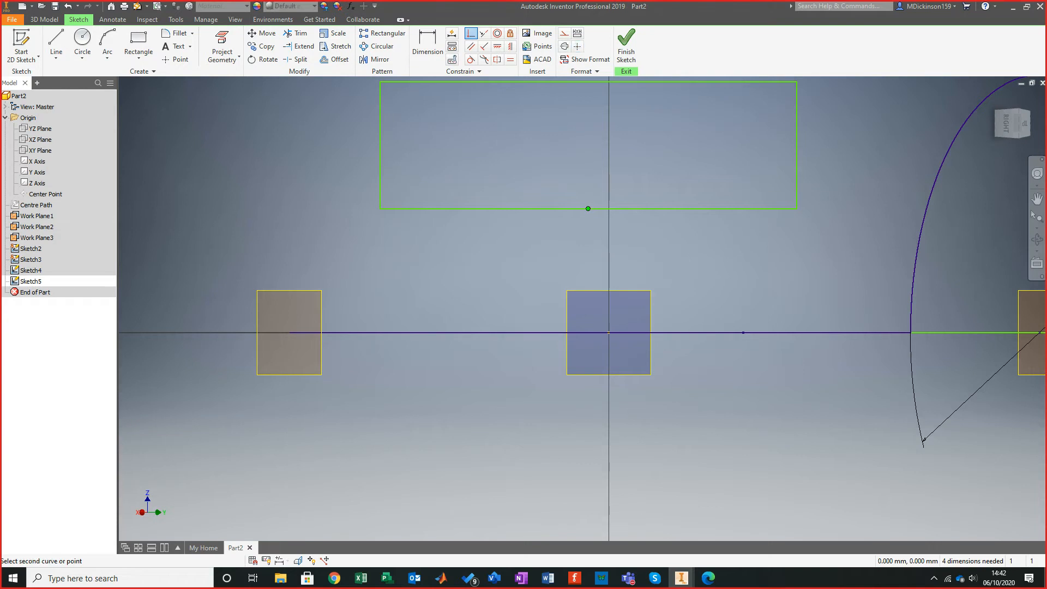
left_click(609, 333)
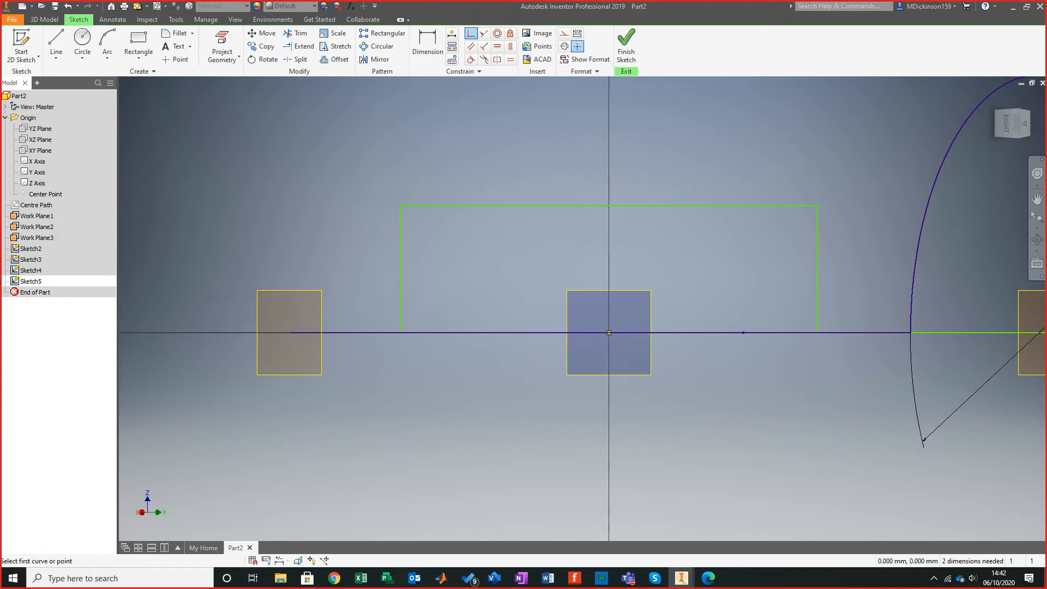
key("Escape")
left_click_drag(402, 269, 490, 293)
Dimension the rectangle's width to 75 mm.
key("d")
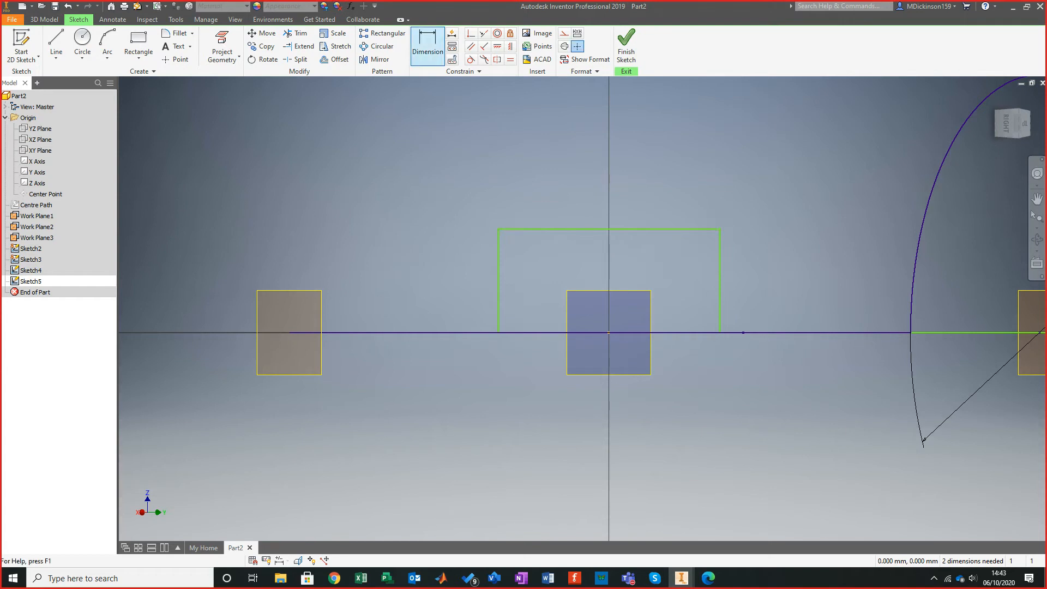
left_click(428, 47)
left_click(586, 229)
left_click(586, 154)
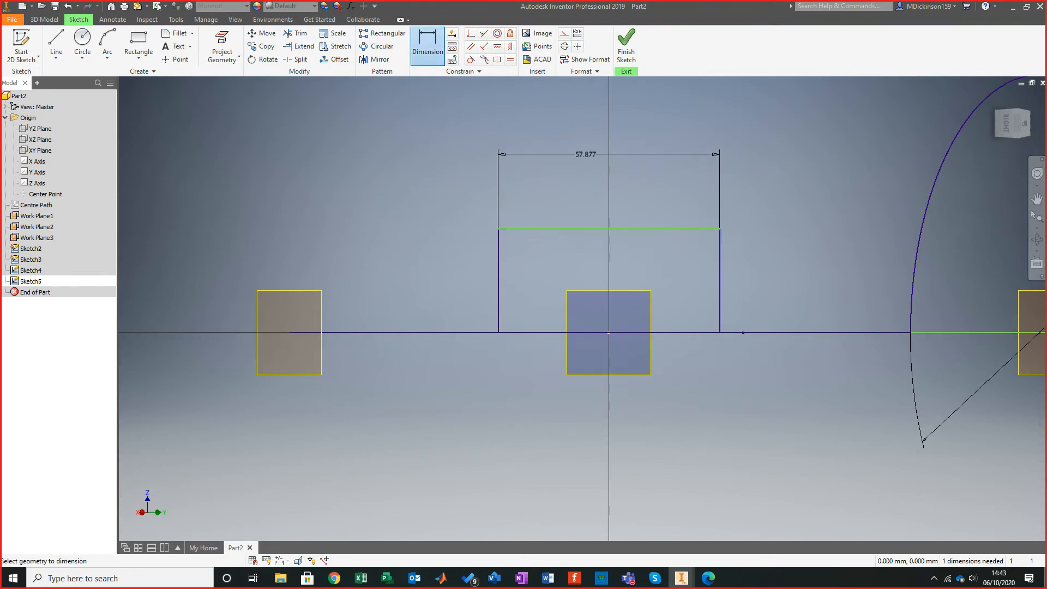
type("75")
key("Return")
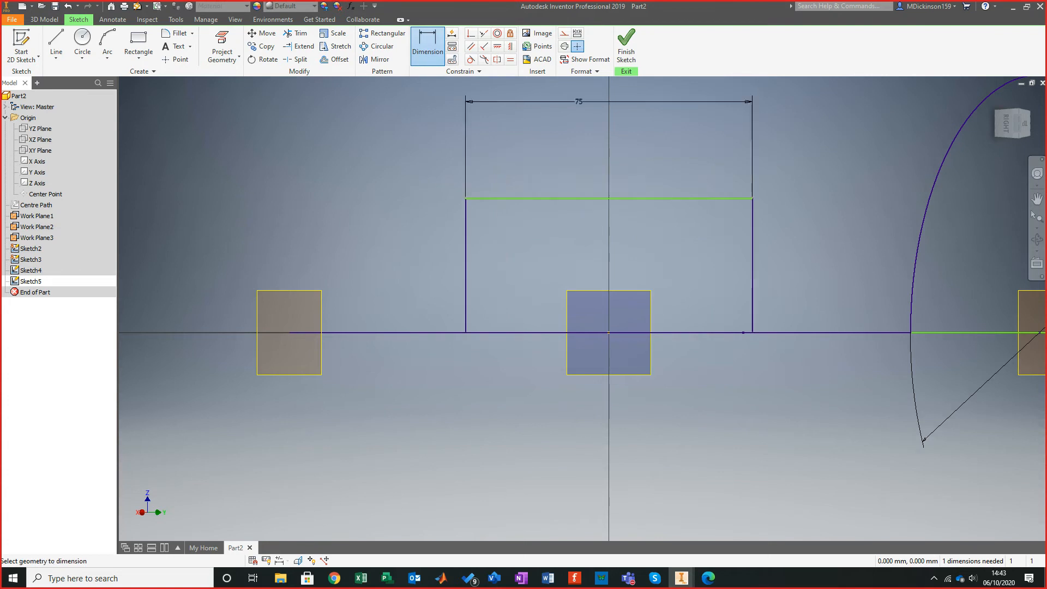
Dimension the rectangle's height to 45 mm.
left_click(465, 261)
left_click(428, 252)
type("4")
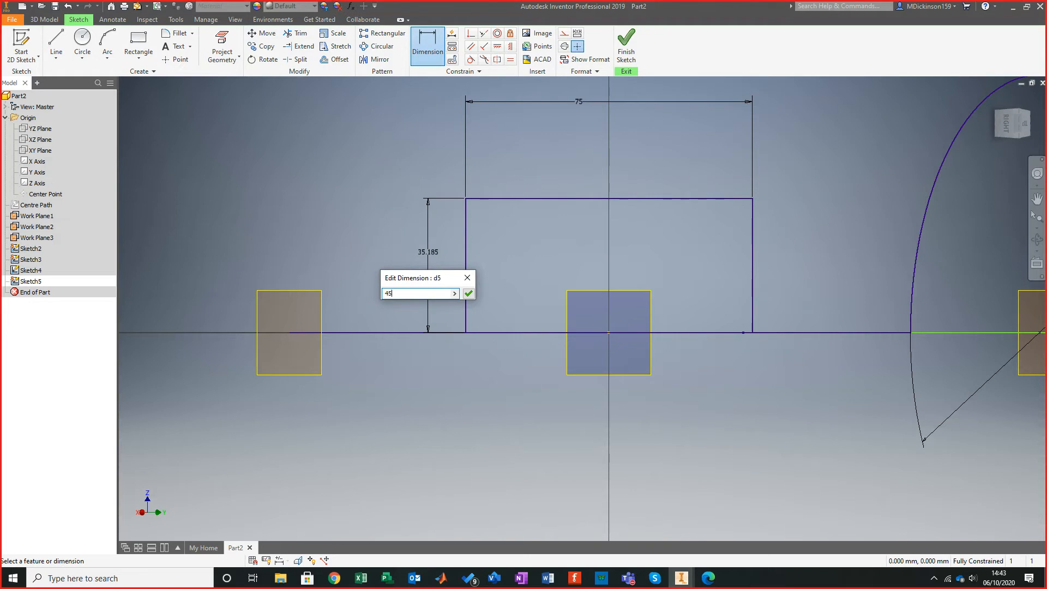
type("5")
key("Return")
scroll(427, 252, "down", 5)
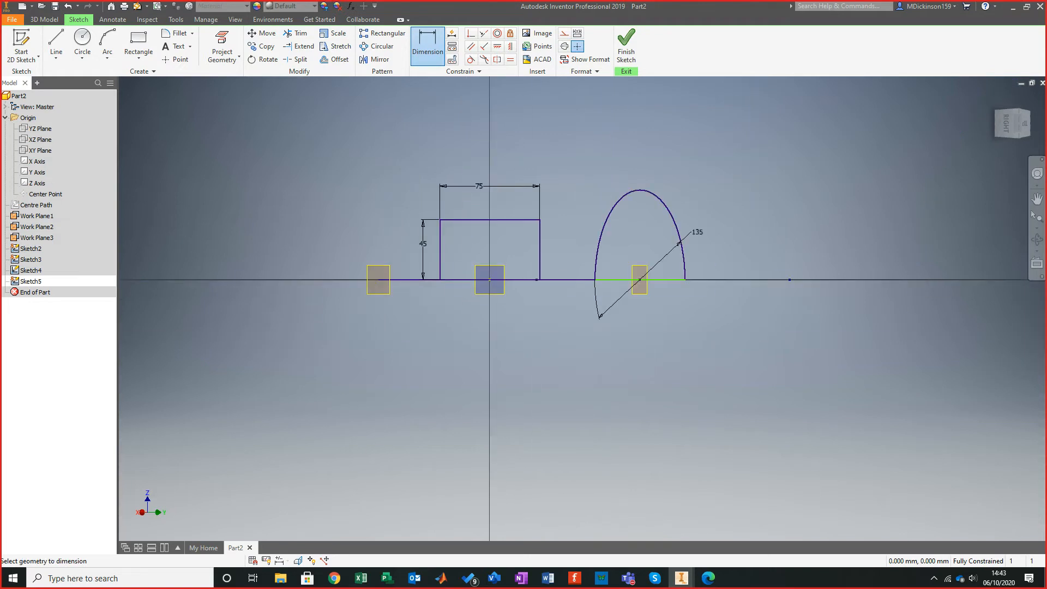
Finish the rectangle profile sketch, Sketch5.
mouse_move(427, 252)
middle_mouse_down("shift")
mouse_move(491, 300)
mouse_move(554, 278)
middle_mouse_up("shift")
middle_click_drag(388, 243, 289, 242)
scroll(289, 242, "up", 1)
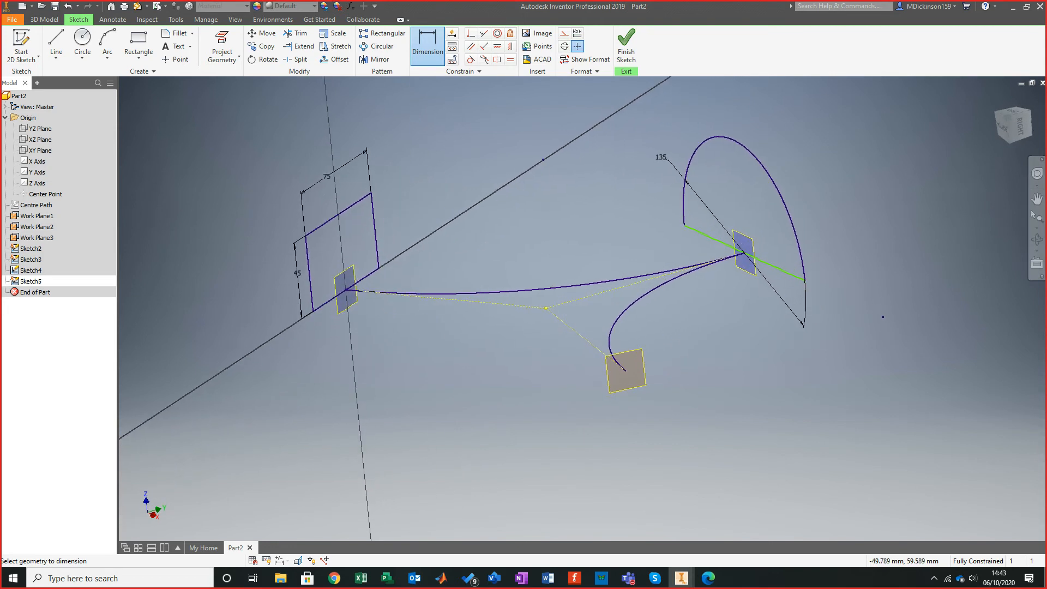
left_click(626, 44)
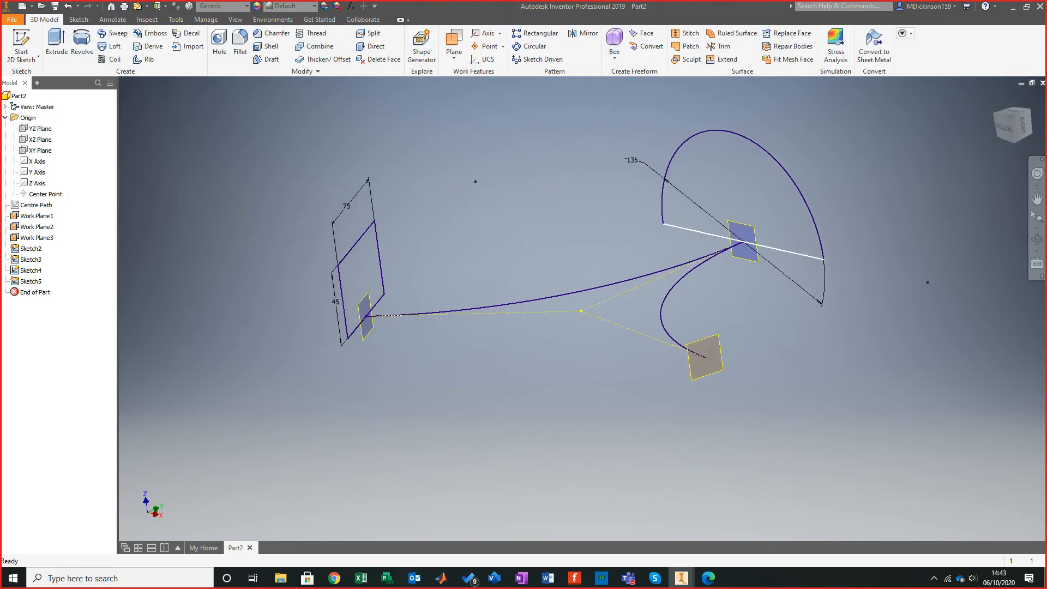
Reopen the 135 mm semicircle sketch, Sketch4, for editing and pull its straight base line below the centre point.
middle_click_drag(703, 249, 699, 248, "shift")
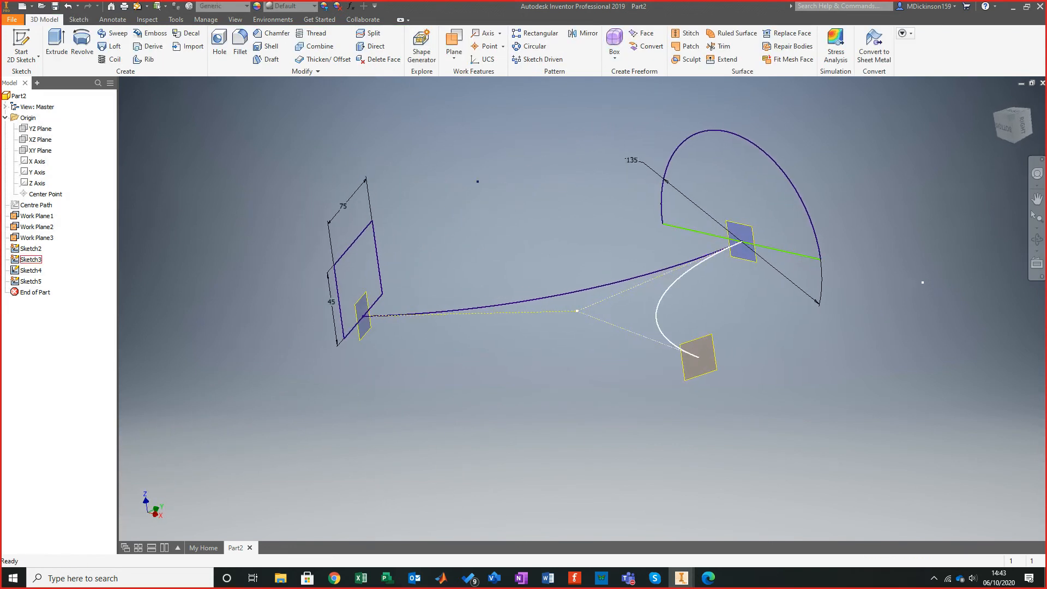
right_click(29, 270)
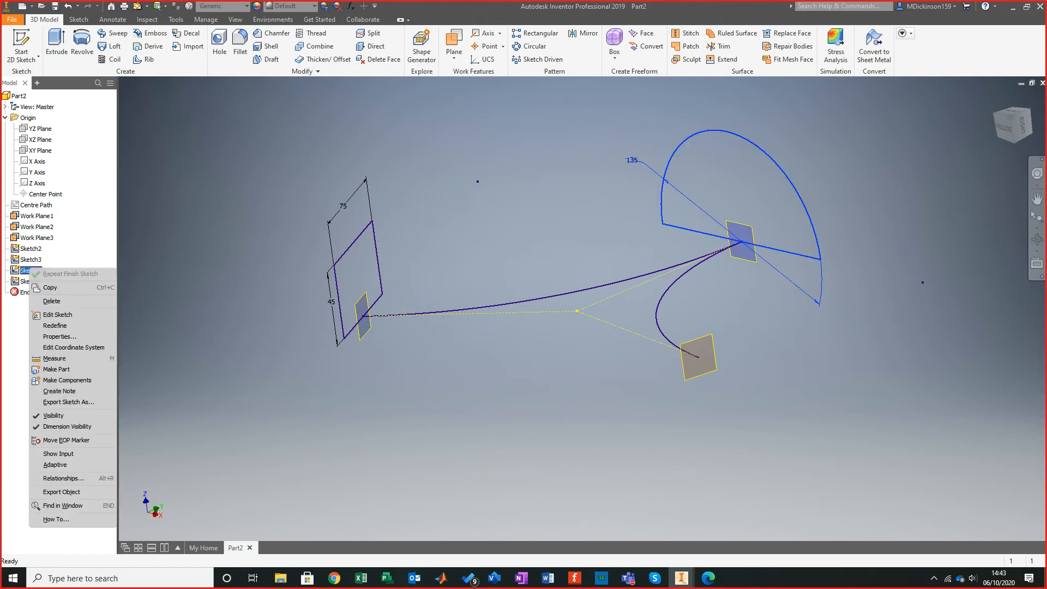
left_click(57, 314)
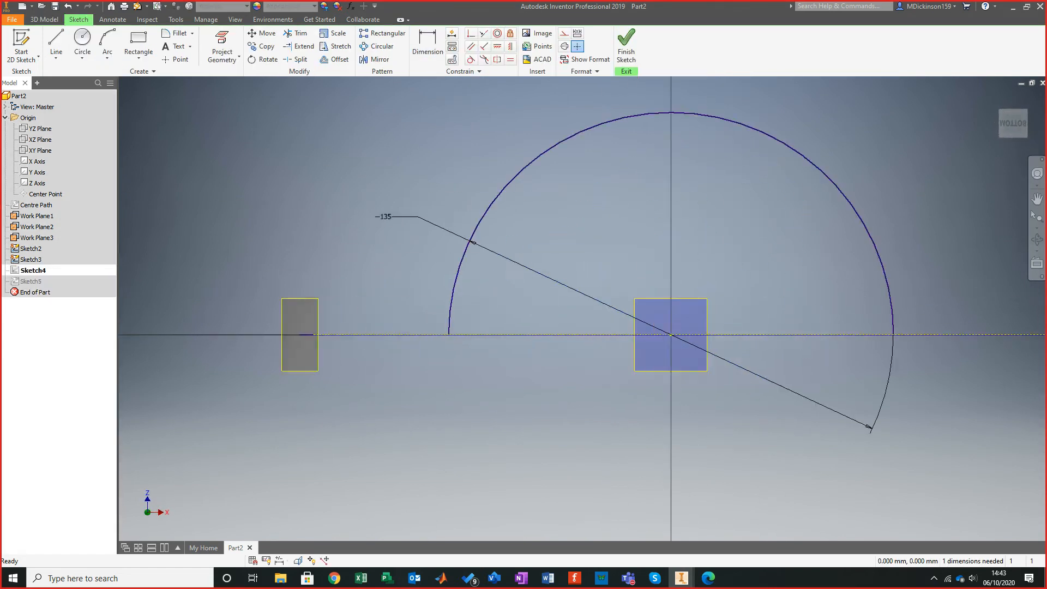
key("F5")
left_click_drag(495, 359, 495, 390)
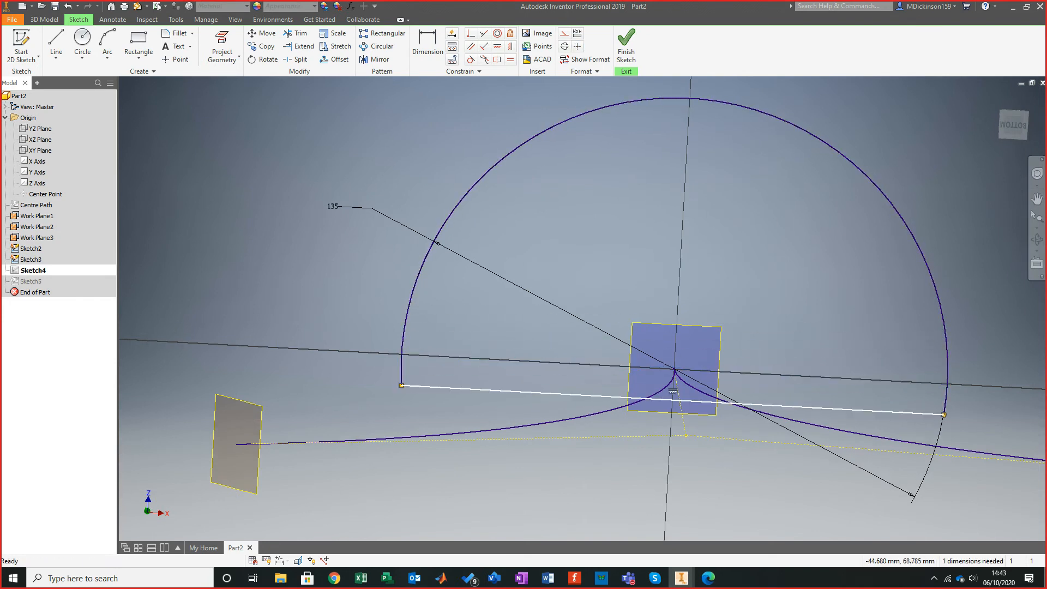
key("Escape")
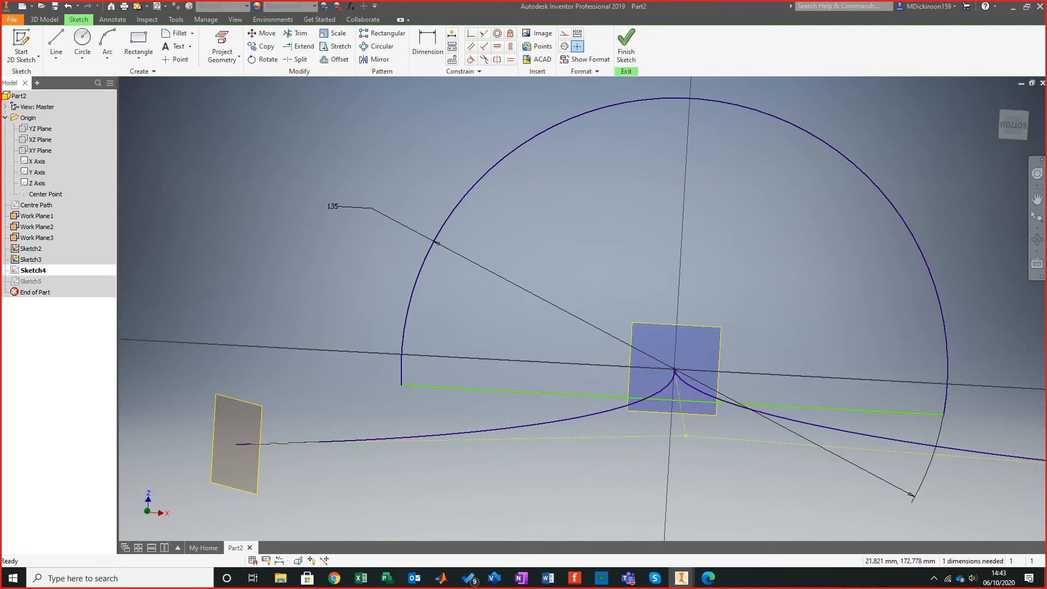
Make the semicircle base line's midpoint coincident with the centre point and finish the sketch.
left_click(471, 33)
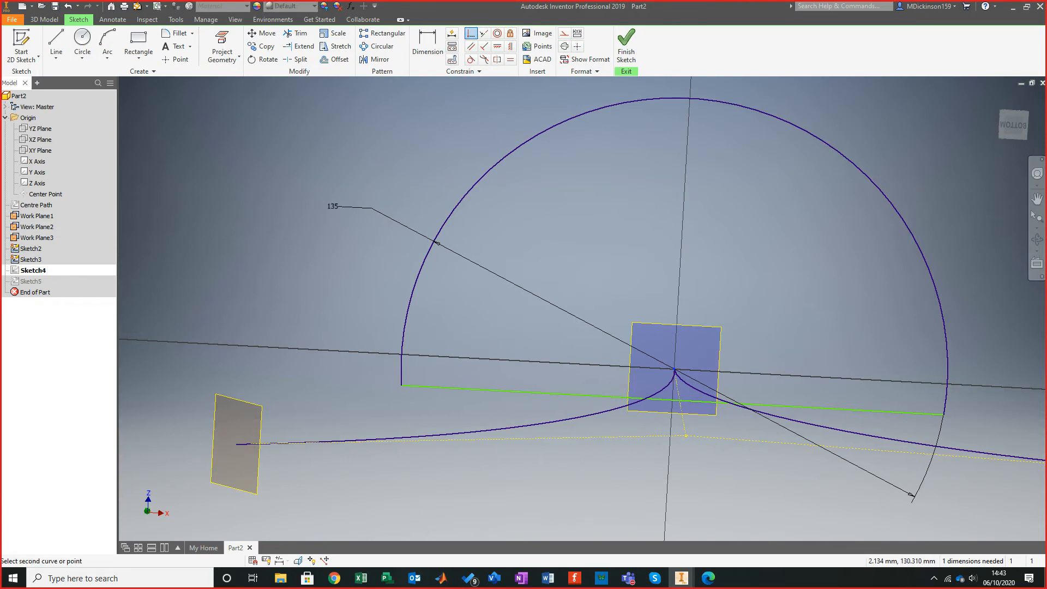
left_click(676, 400)
left_click(674, 369)
middle_click_drag(704, 229, 453, 232, "shift")
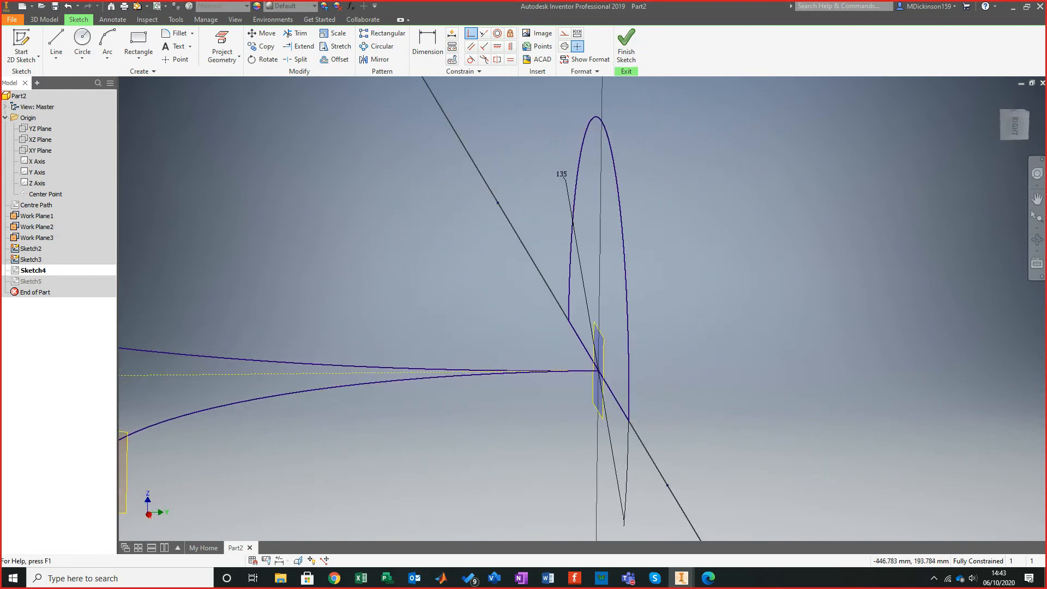
left_click(627, 46)
middle_click_drag(436, 376, 540, 329, "shift")
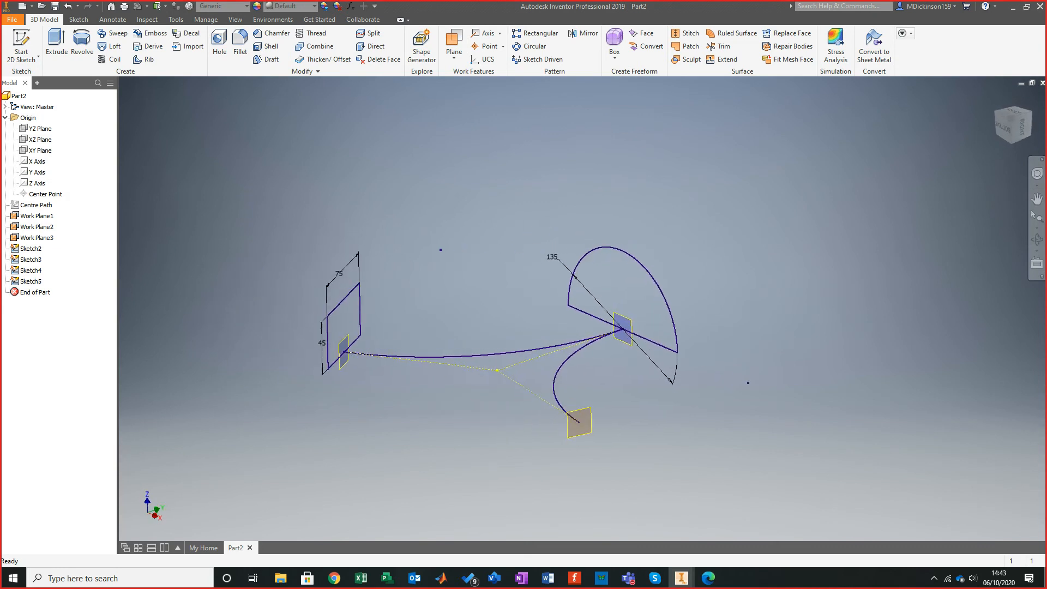
scroll(526, 369, "up", 4)
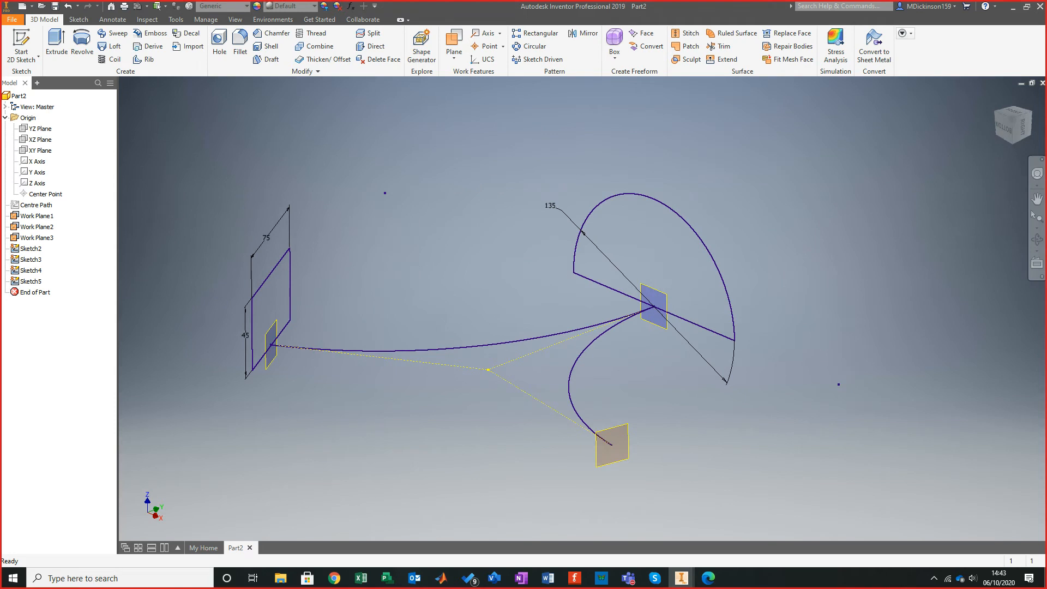
scroll(429, 287, "down", 8)
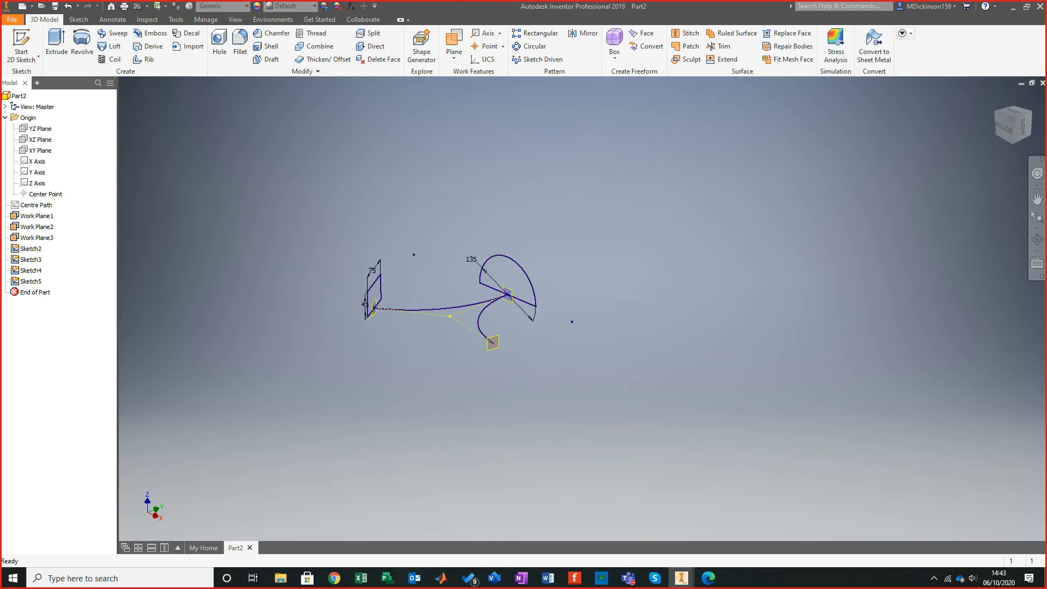
scroll(418, 272, "up", 8)
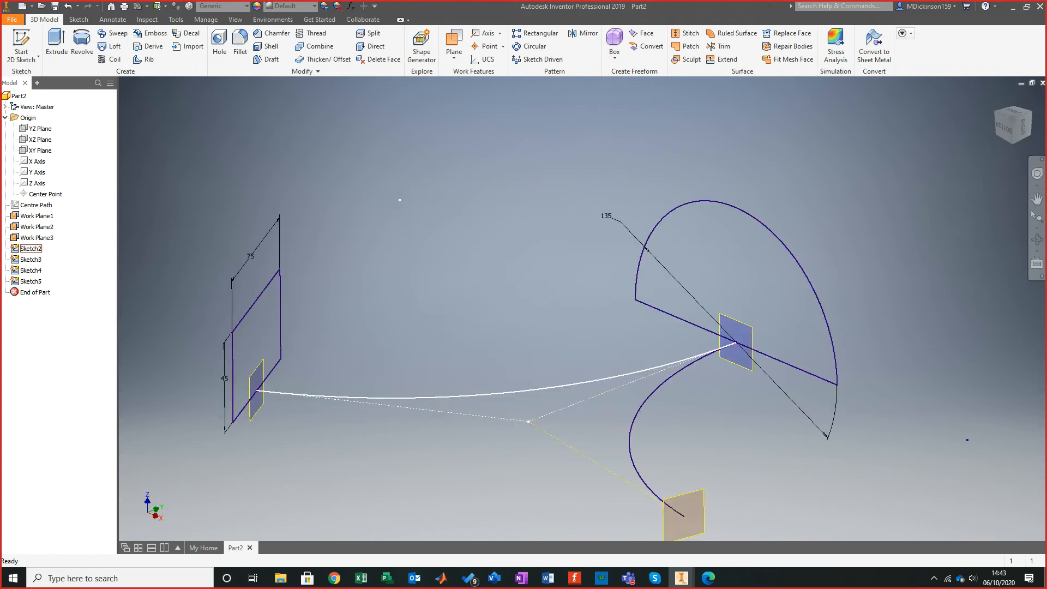
Rename the two curve sketches: Sketch2 as TanL and Sketch3 as TanR.
left_click(31, 249)
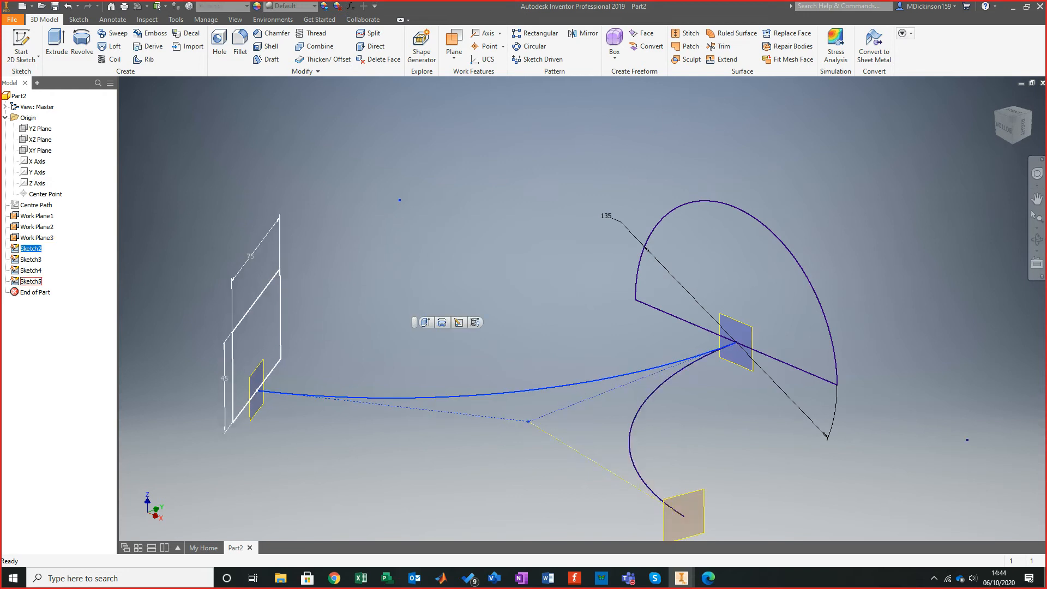
left_click(53, 333)
left_click(31, 249)
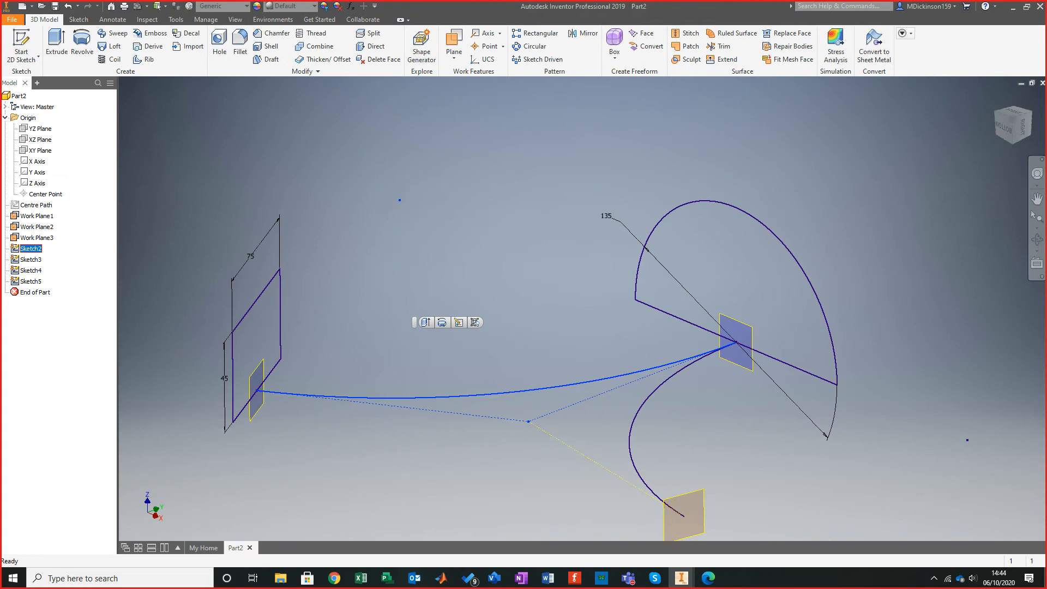
left_click(31, 249)
type("TanL")
key("Return")
left_click(30, 260)
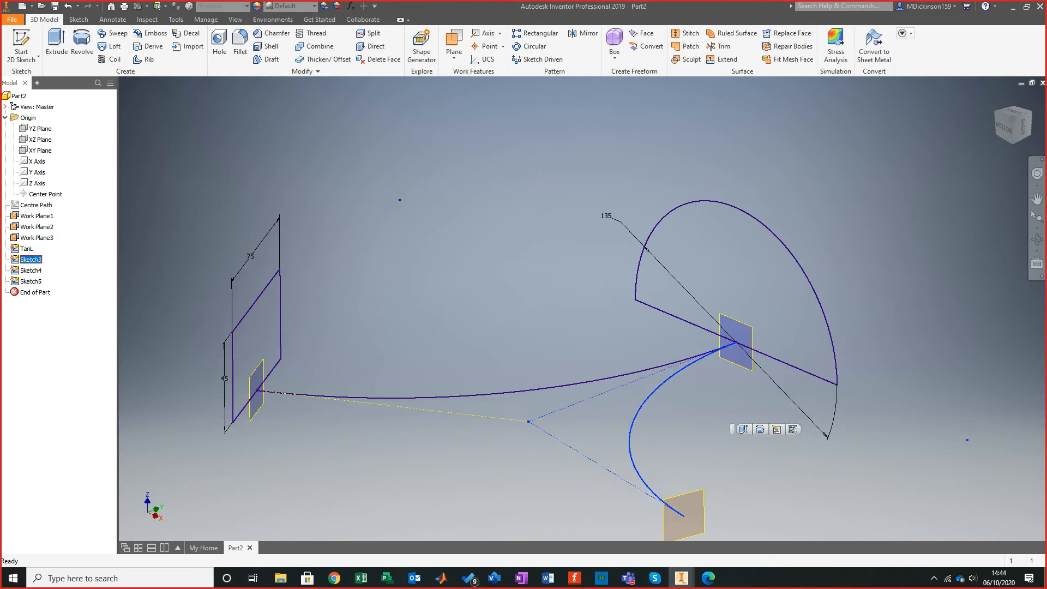
left_click(31, 260)
type("TanR")
key("Return")
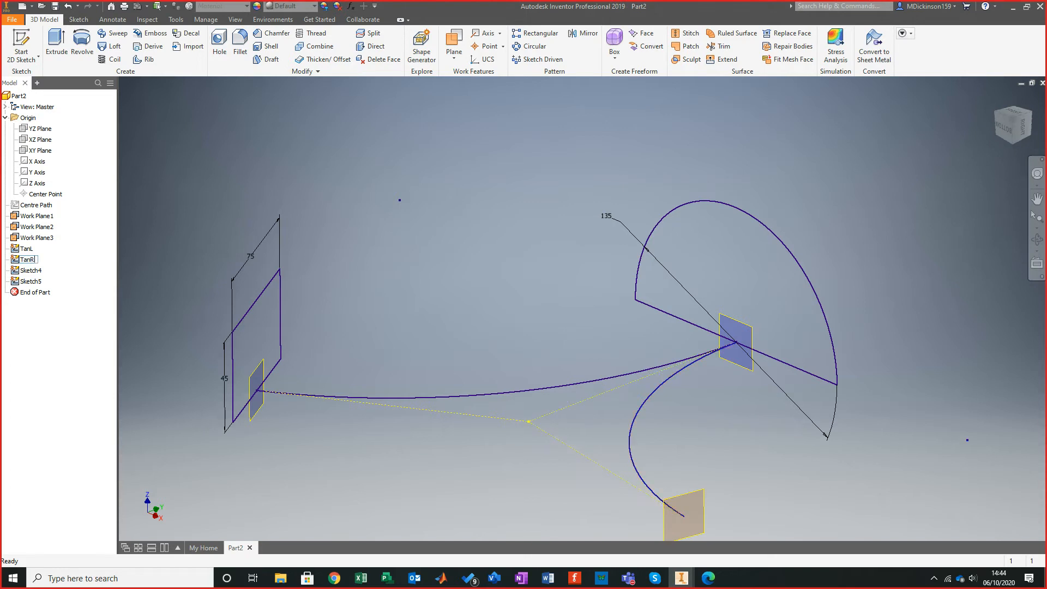
Rename the semicircle sketch, Sketch4, as Circ and the rectangle sketch, Sketch5, as Rec.
left_click(30, 271)
left_click(30, 271)
type("Circl")
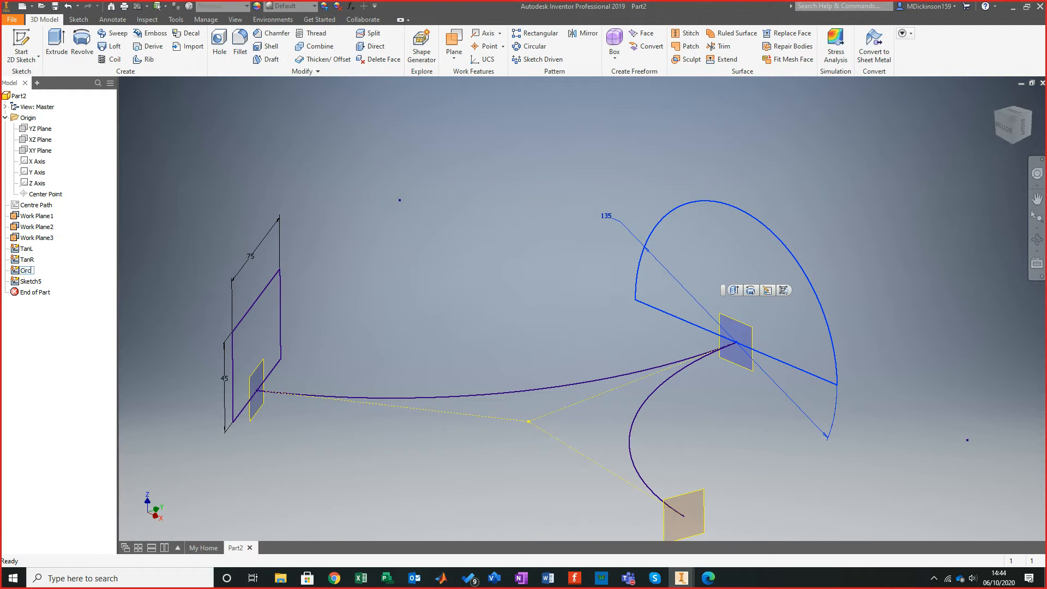
key("Return")
left_click(31, 281)
left_click(31, 282)
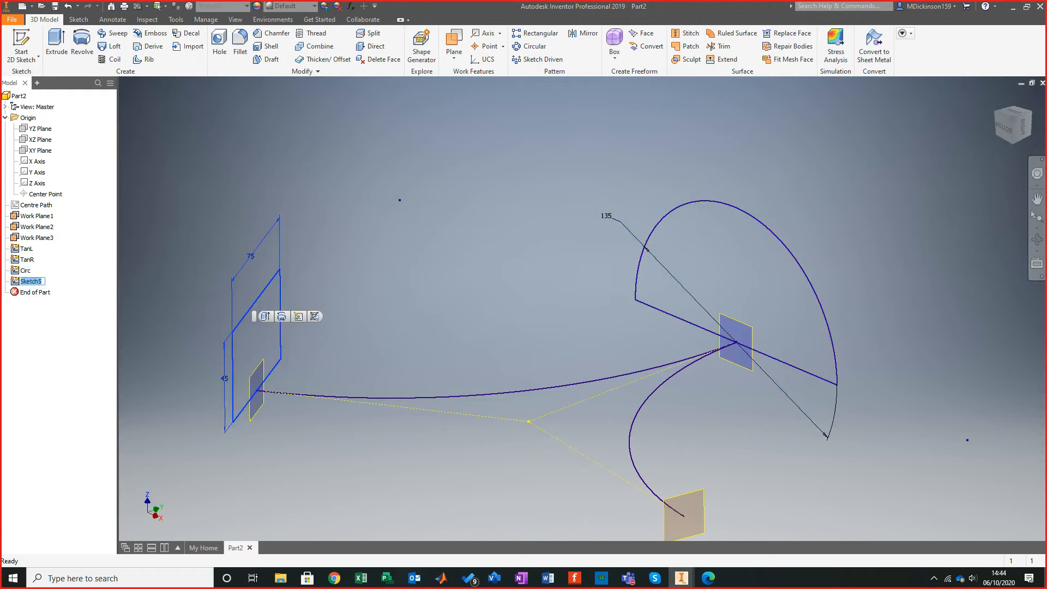
type("Rec")
key("Return")
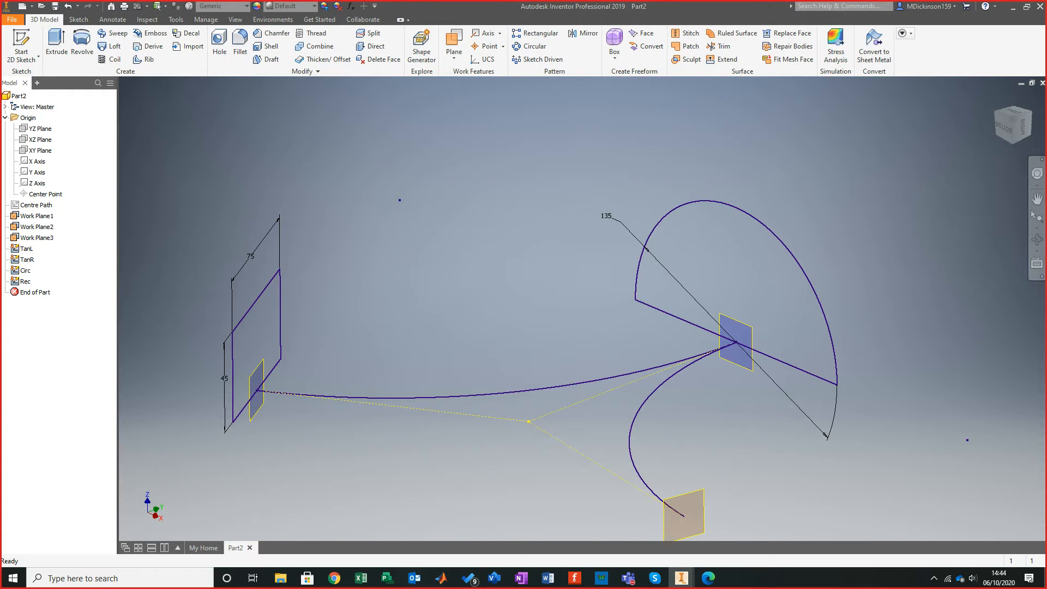
Start a new 2D sketch on Work Plane3 at the free end of the TanR curve.
mouse_move(546, 327)
middle_mouse_down("shift")
mouse_move(600, 322)
mouse_move(546, 327)
middle_mouse_up("shift")
middle_click_drag(583, 429, 587, 426, "shift")
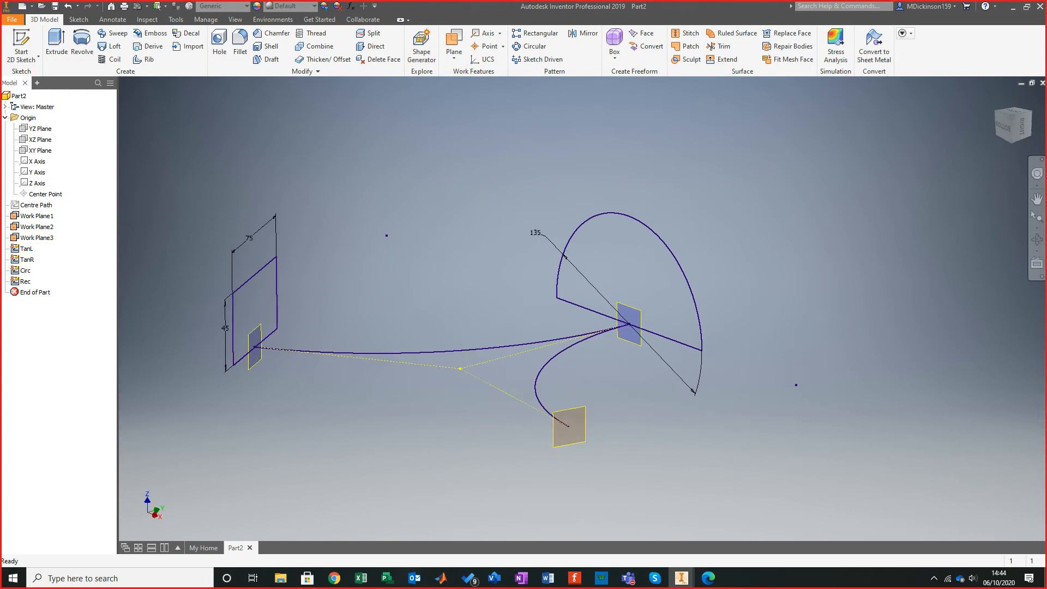
left_click(572, 424)
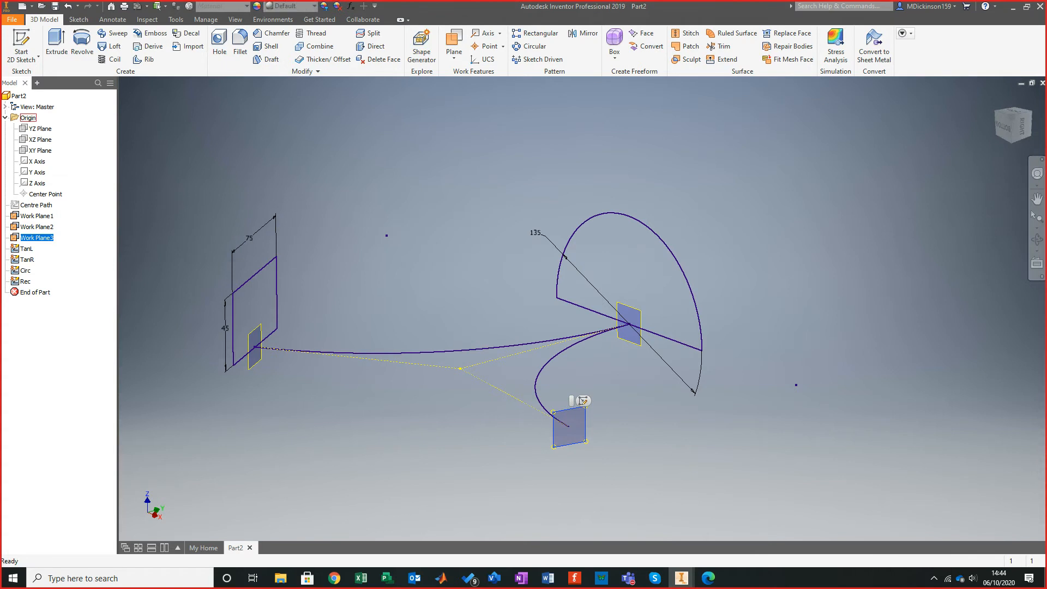
left_click(583, 402)
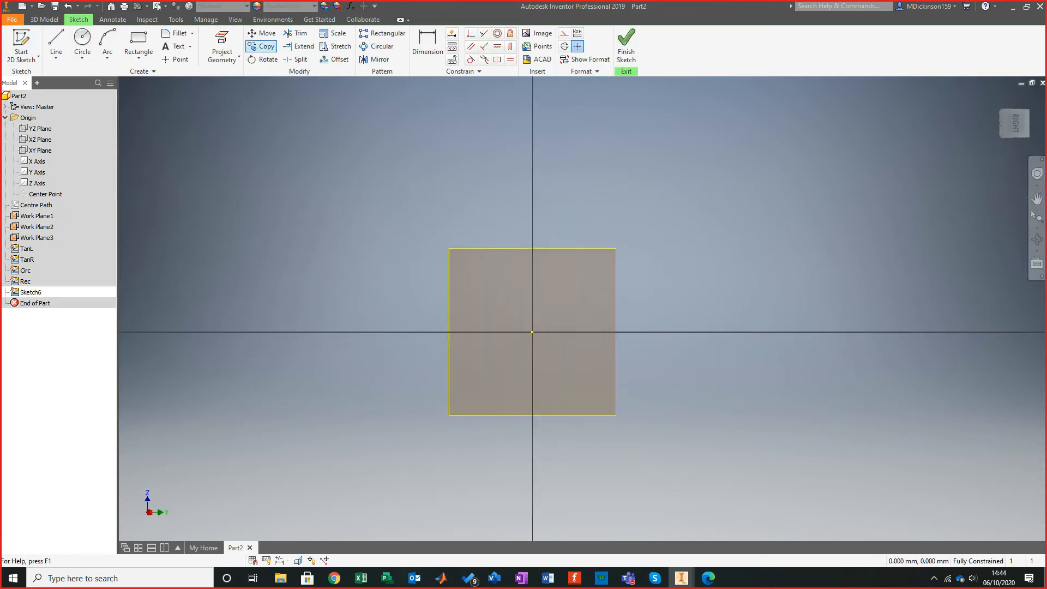
Draw an ellipse centred on the sketch origin with a horizontal major axis about 63 mm long.
left_click(82, 58)
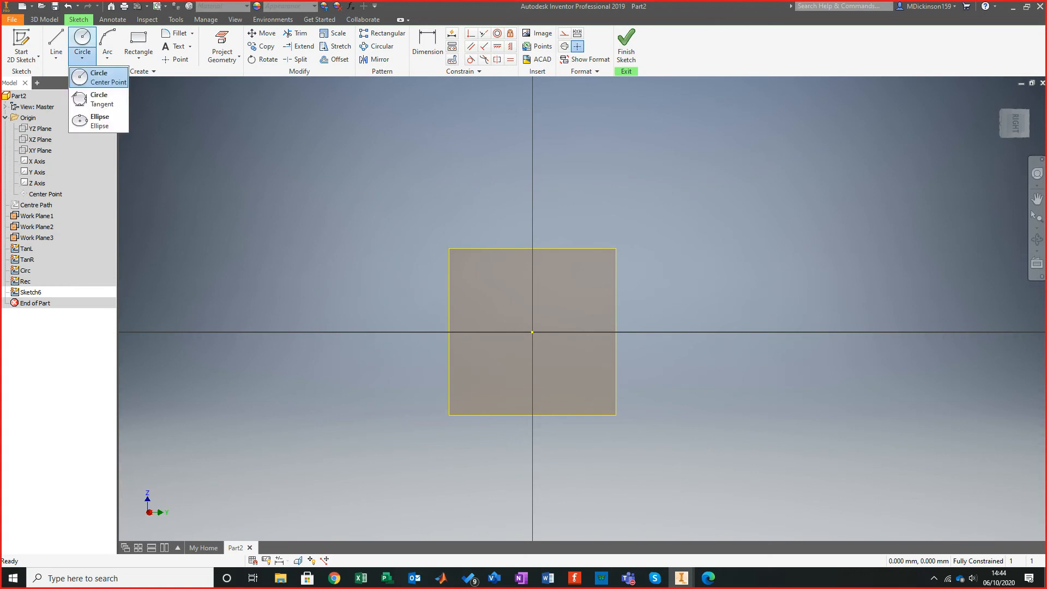
left_click(100, 121)
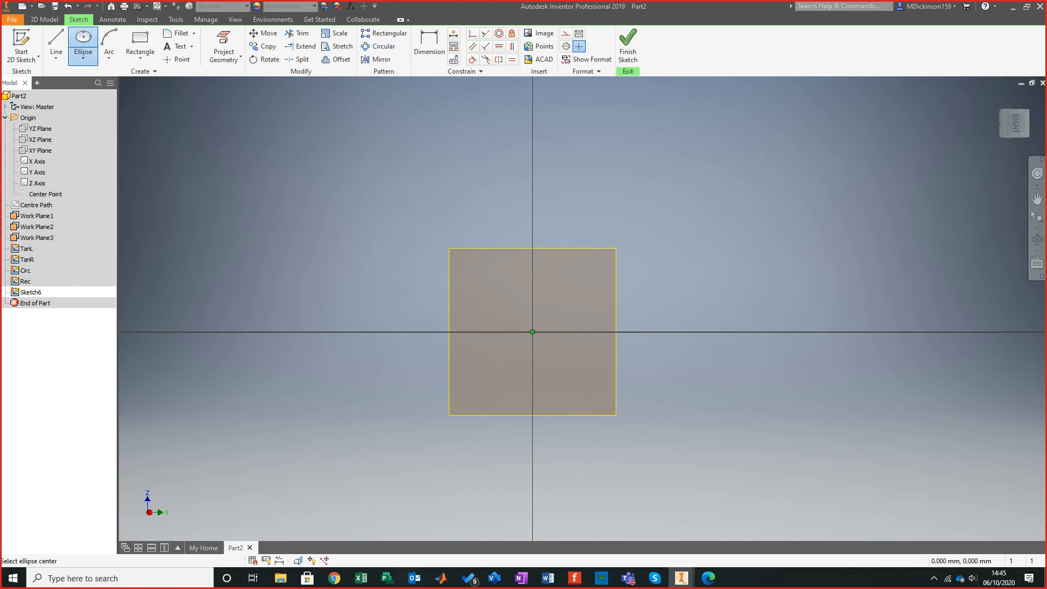
left_click(532, 332)
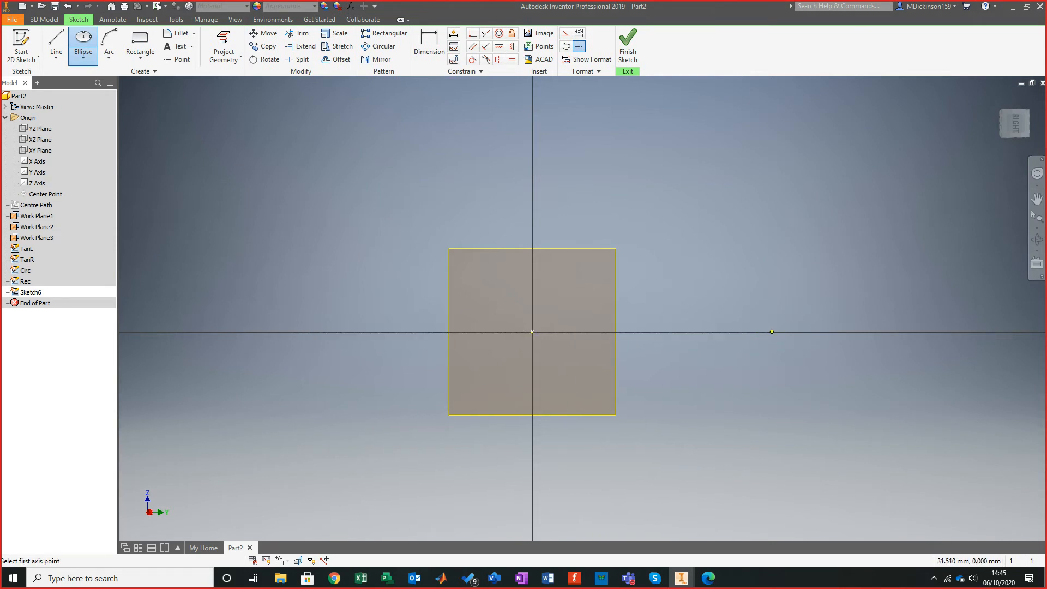
left_click(772, 331)
left_click(610, 461)
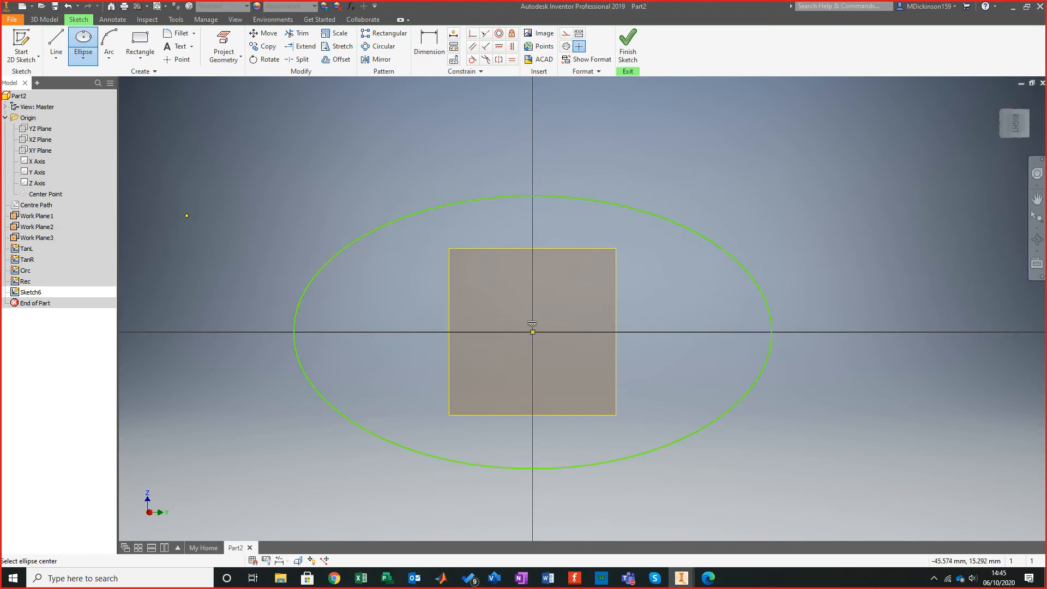
Draw a horizontal line joining the ends of the ellipse's major axis and trim away the lower half of the ellipse.
left_click(56, 44)
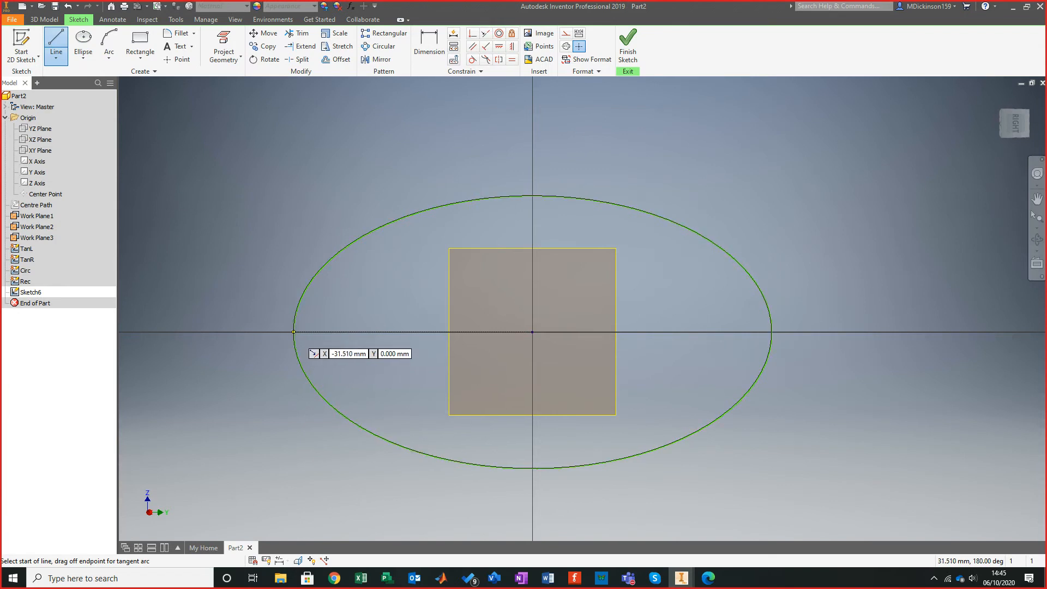
left_click(294, 332)
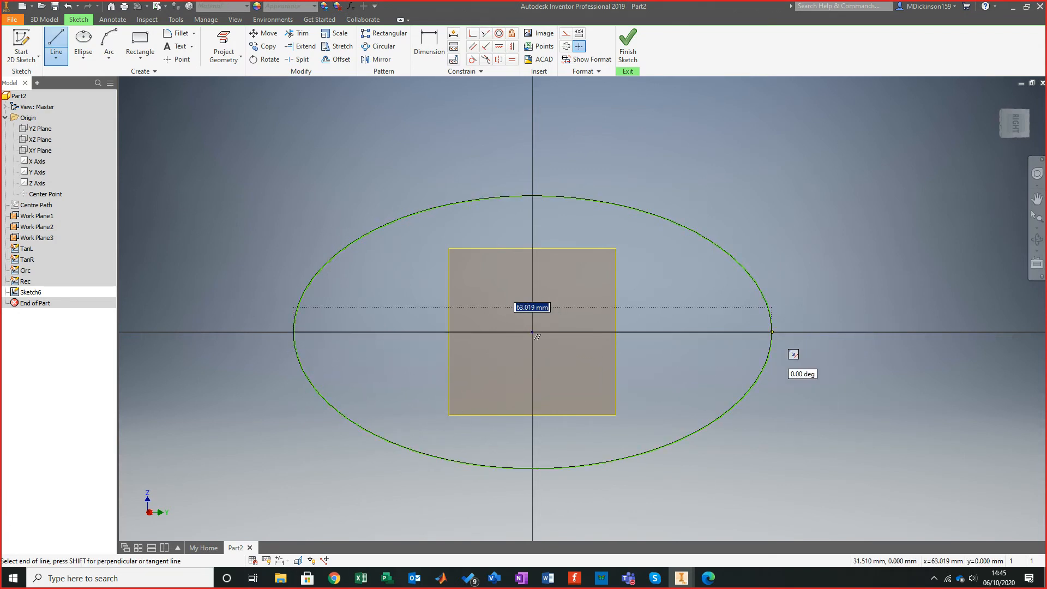
double_click(772, 331)
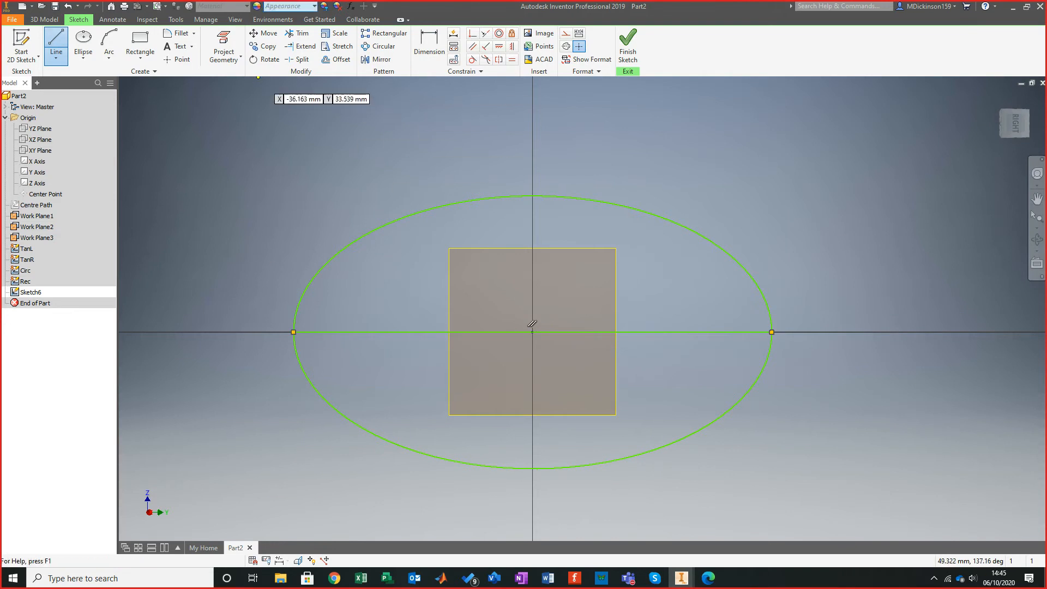
left_click(297, 34)
left_click(736, 403)
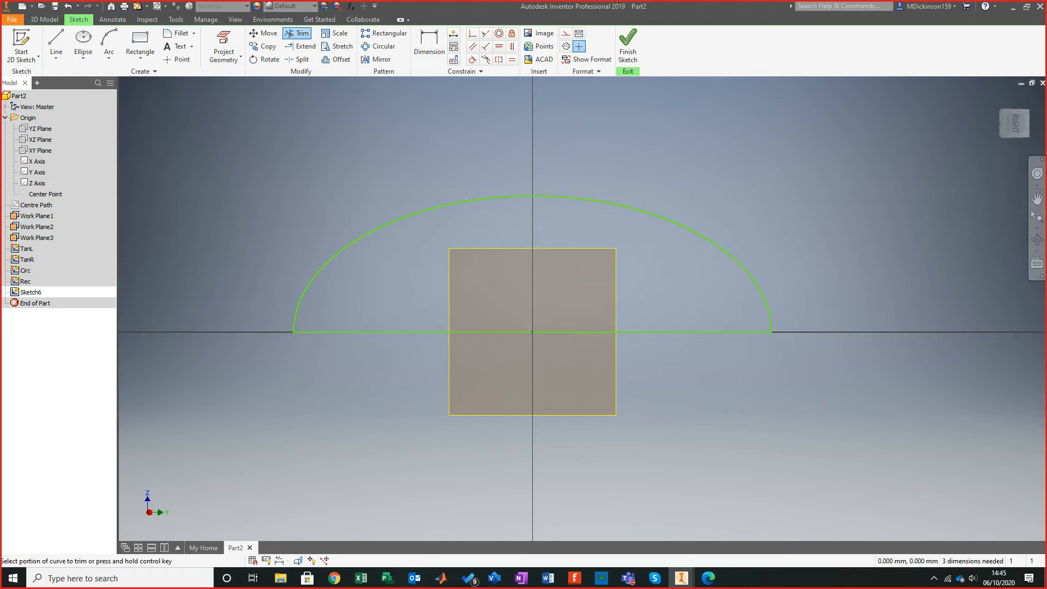
key("Escape")
Pull the half-ellipse's base line below the origin and constrain its midpoint coincident with the sketch centre point.
left_click_drag(578, 332, 579, 368)
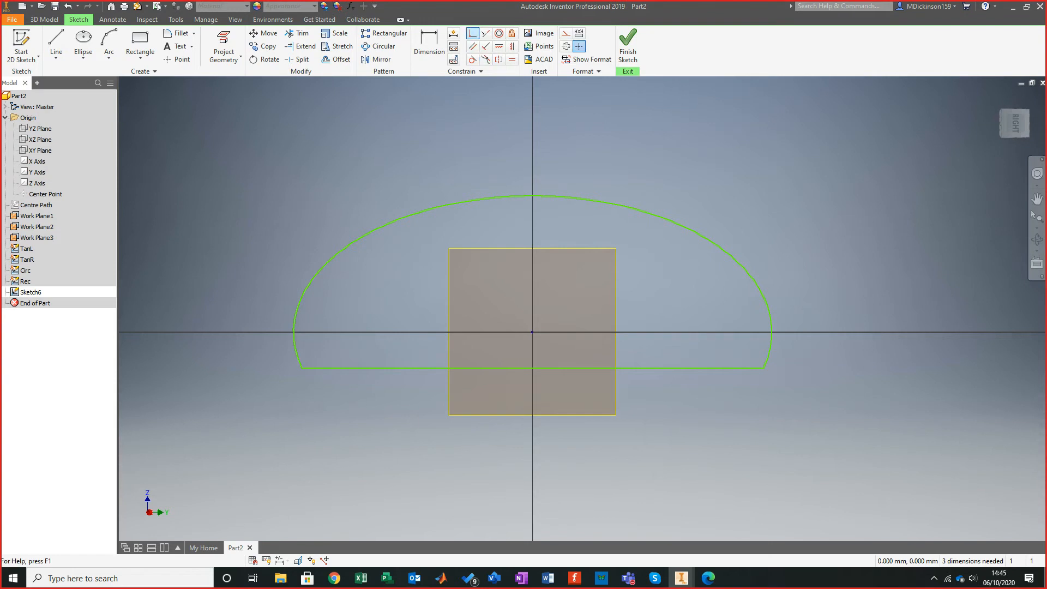
left_click(473, 33)
key("Escape")
left_click(472, 33)
left_click(532, 367)
left_click(532, 332)
key("Escape")
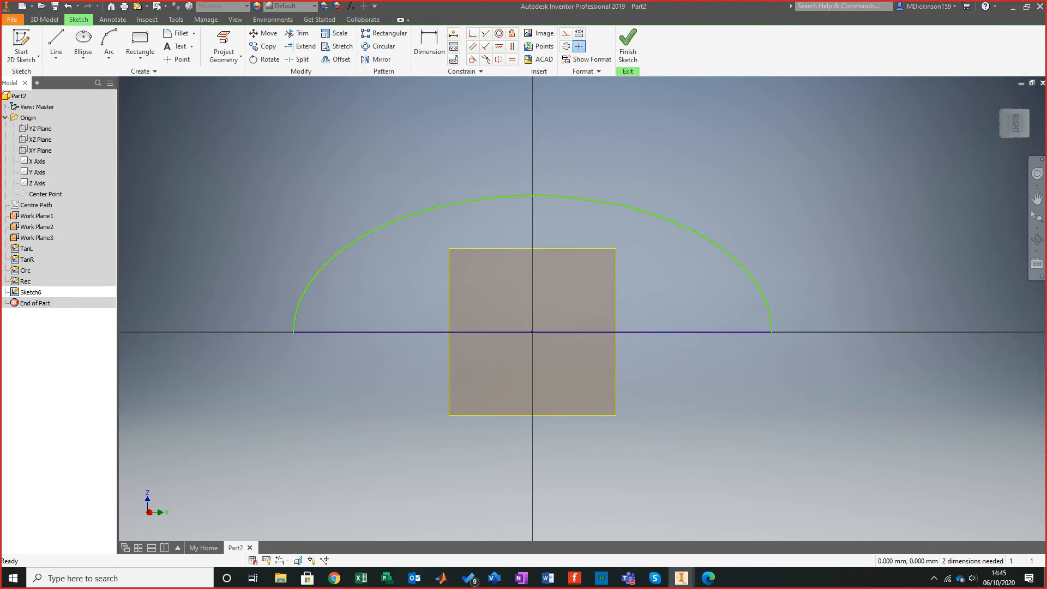
Dimension the base line of the half-ellipse to a length of 100 mm.
key("d")
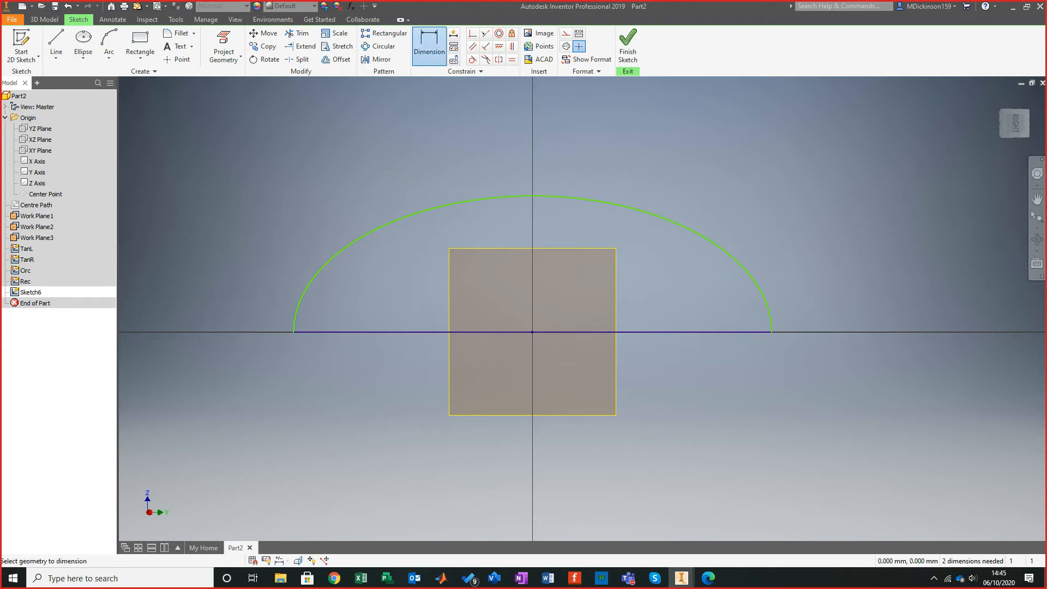
left_click(413, 332)
left_click(414, 393)
left_click(413, 393)
type("100")
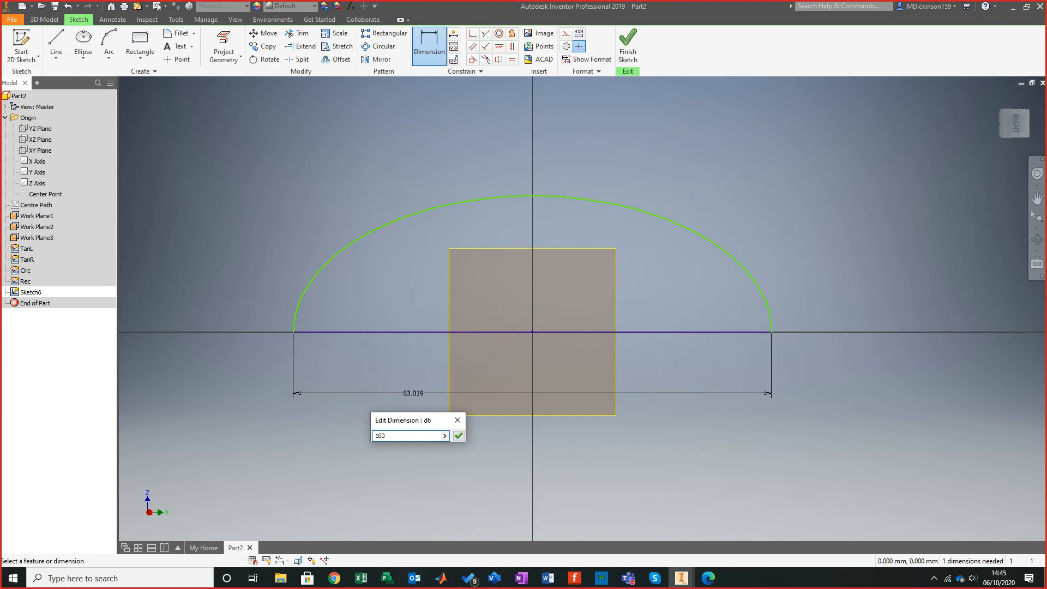
key("Return")
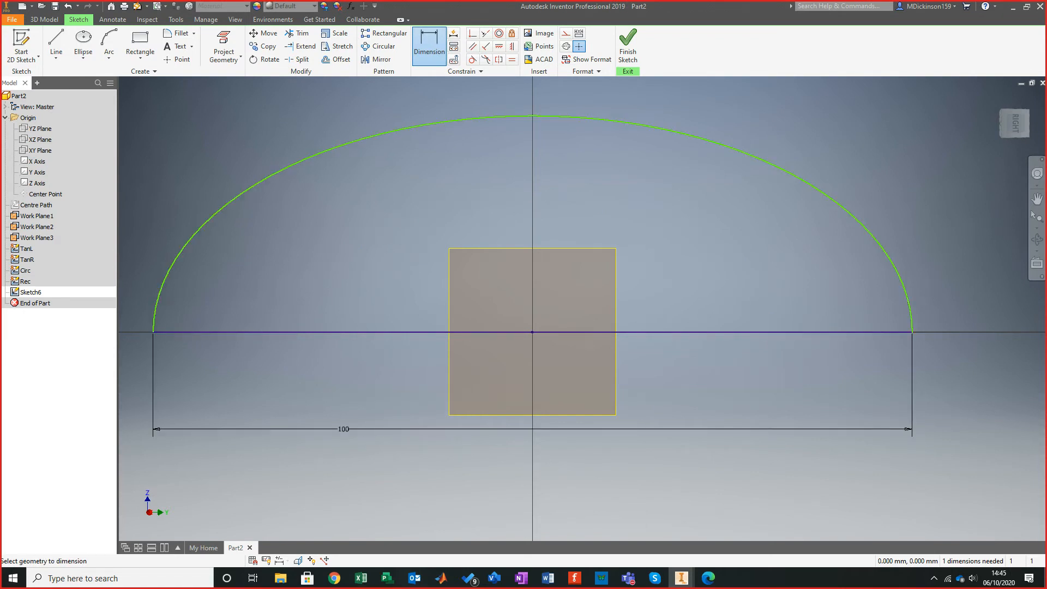
left_click(557, 332)
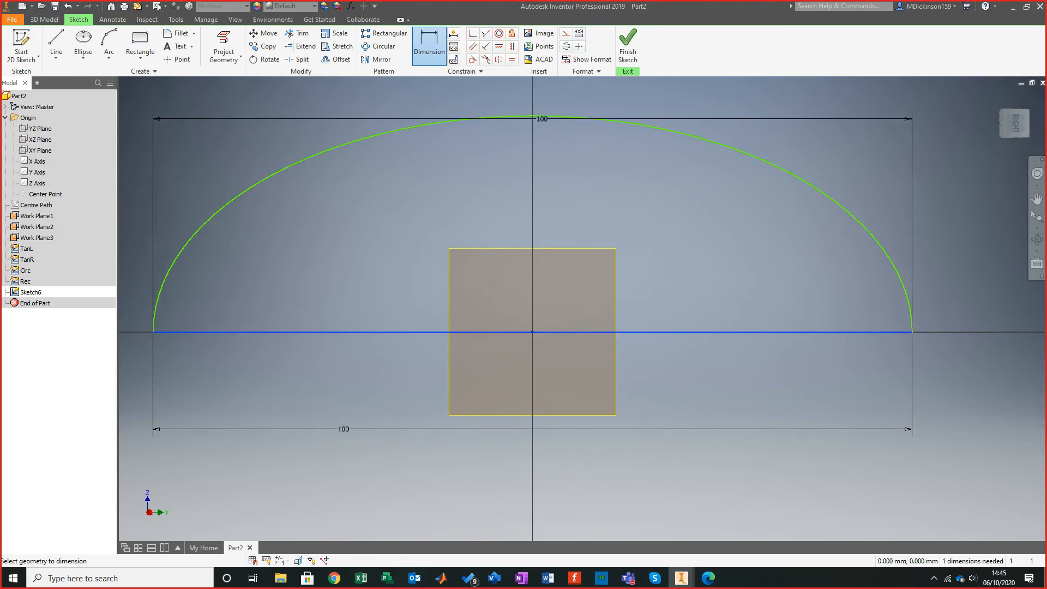
left_click(556, 116)
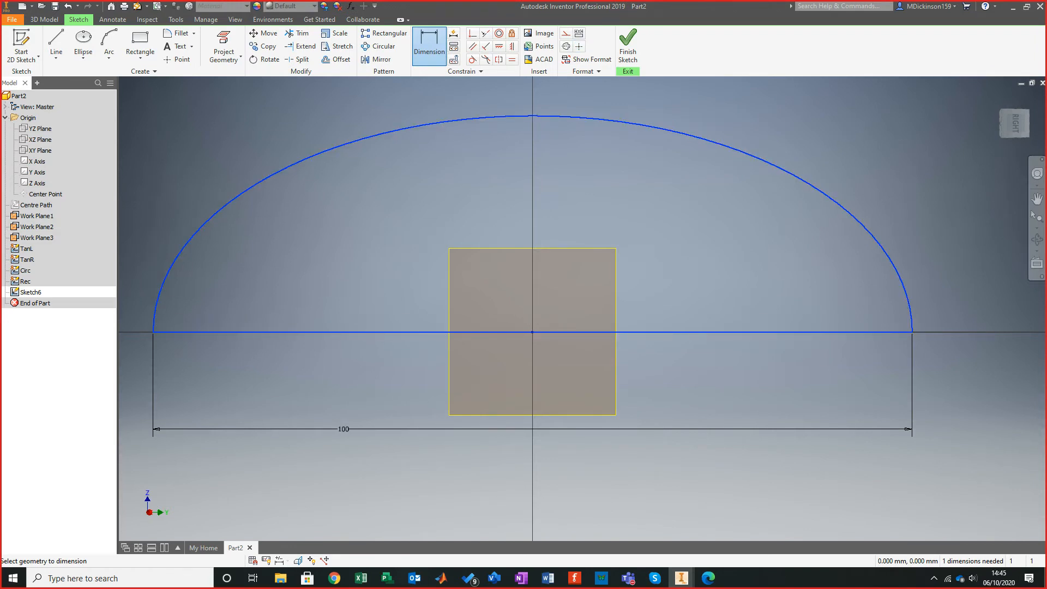
key("Escape")
key("d")
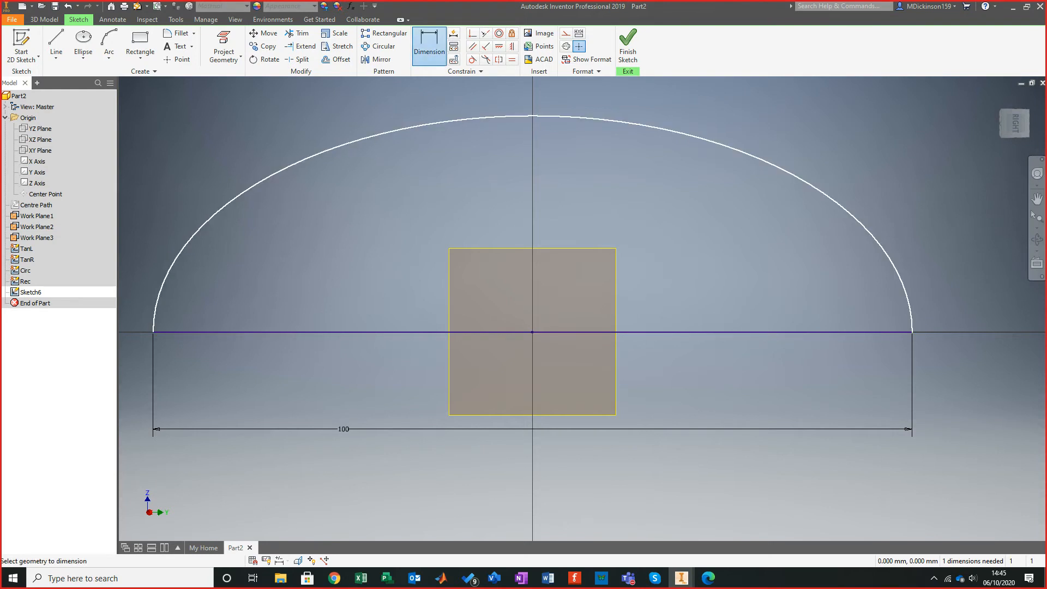
Draw a vertical construction line from the sketch origin up to the top of the half-ellipse.
key("l")
left_click(56, 57)
left_click(67, 78)
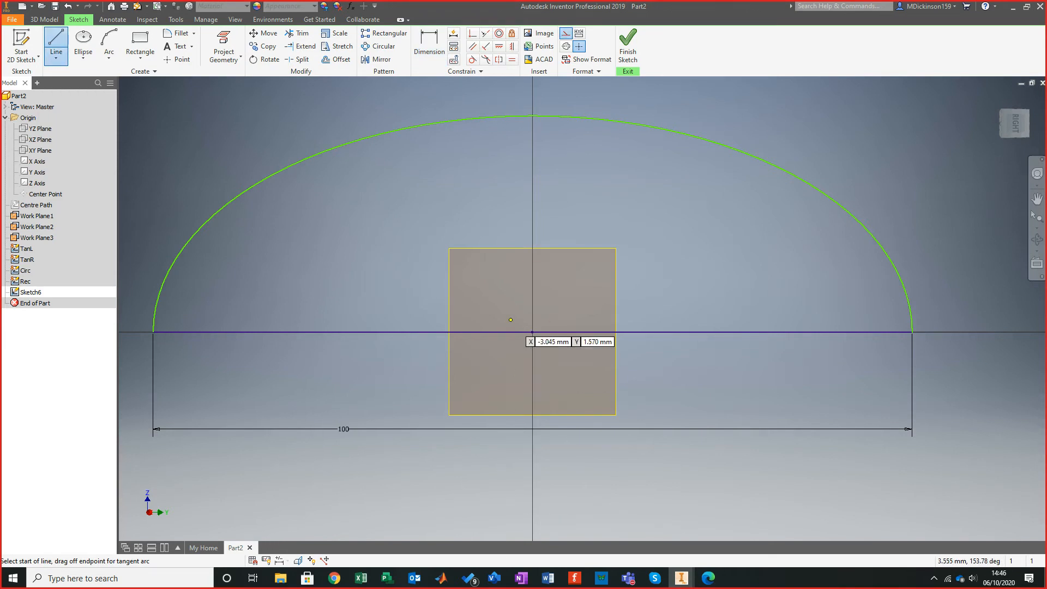
left_click(531, 332)
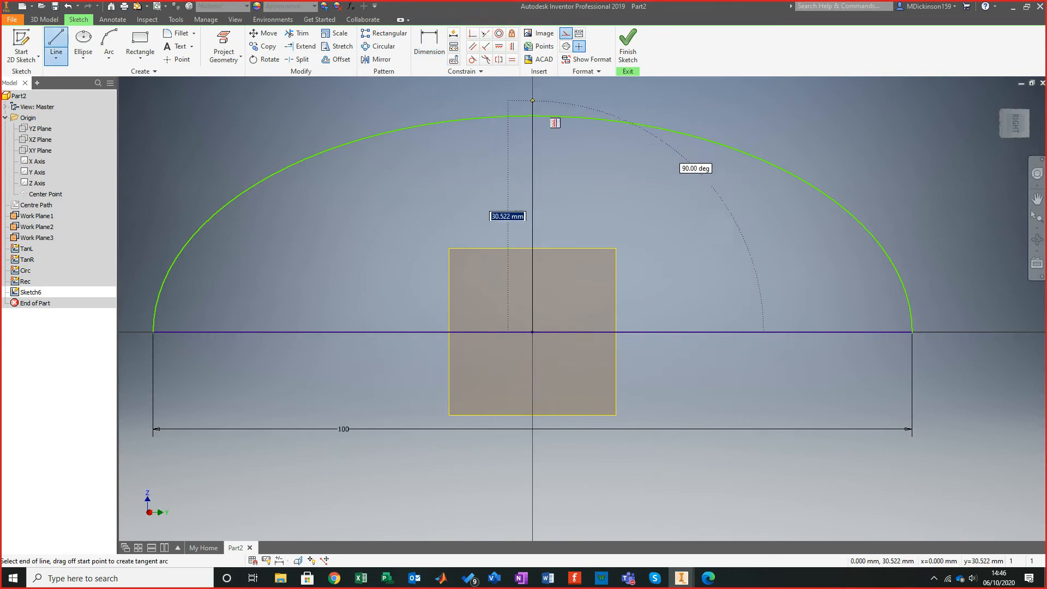
left_click(533, 113)
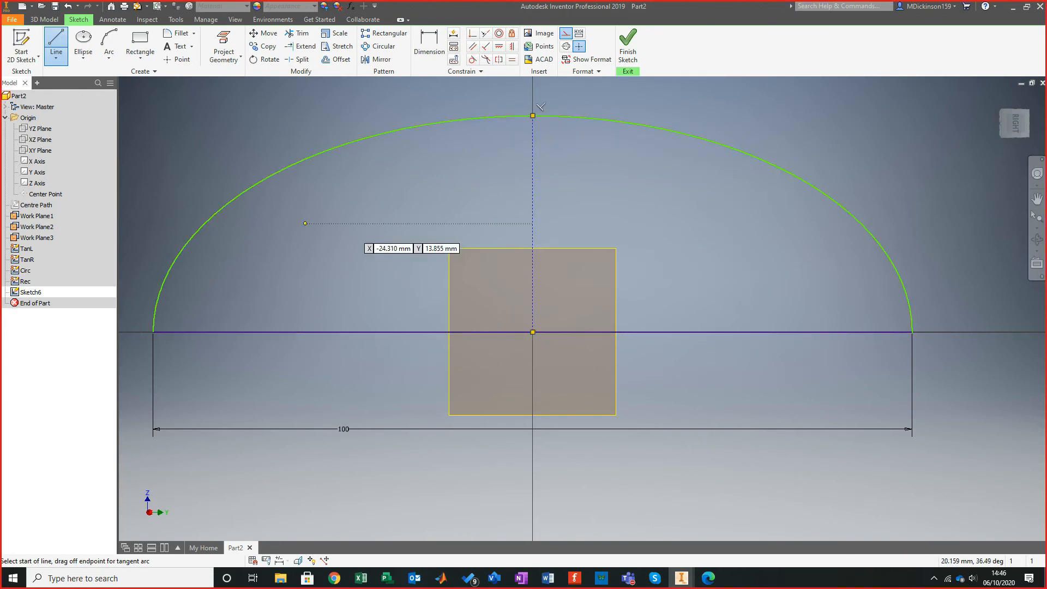
Dimension the vertical construction line to 35 mm to set the half-ellipse's height.
key("d")
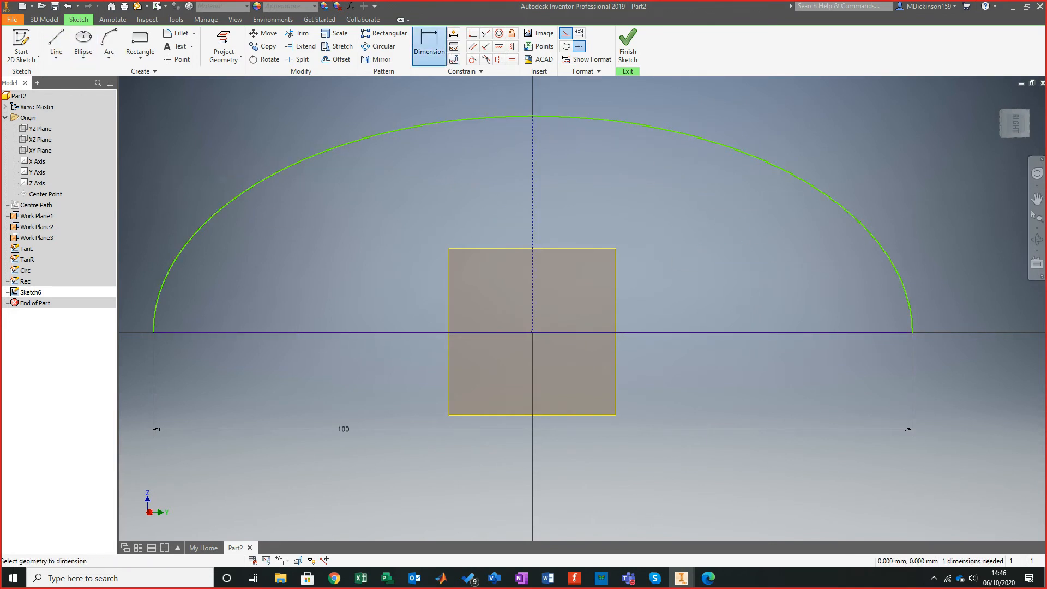
left_click(533, 189)
left_click(659, 222)
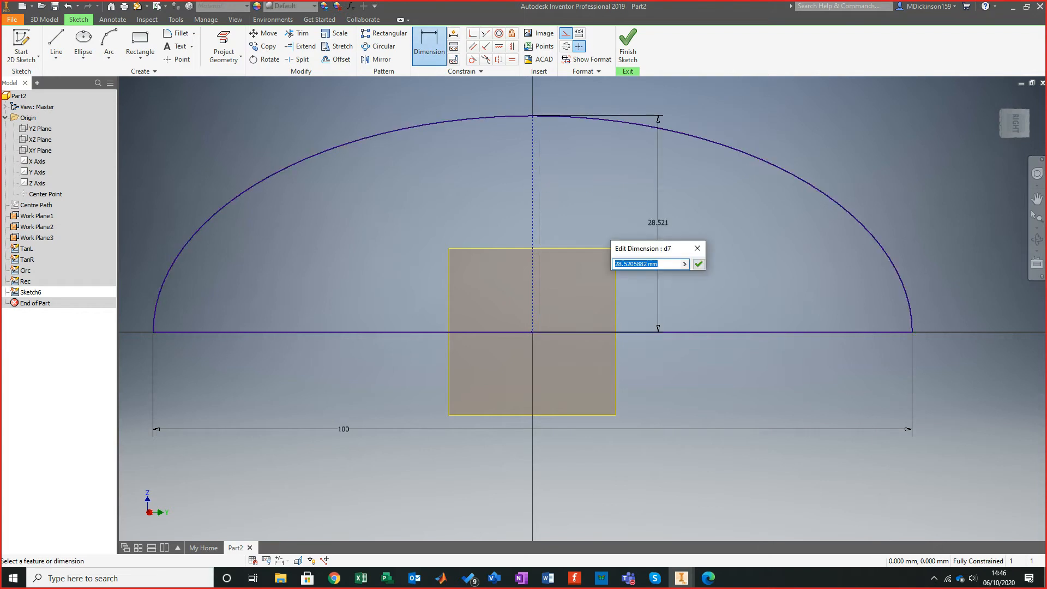
type("35")
key("Return")
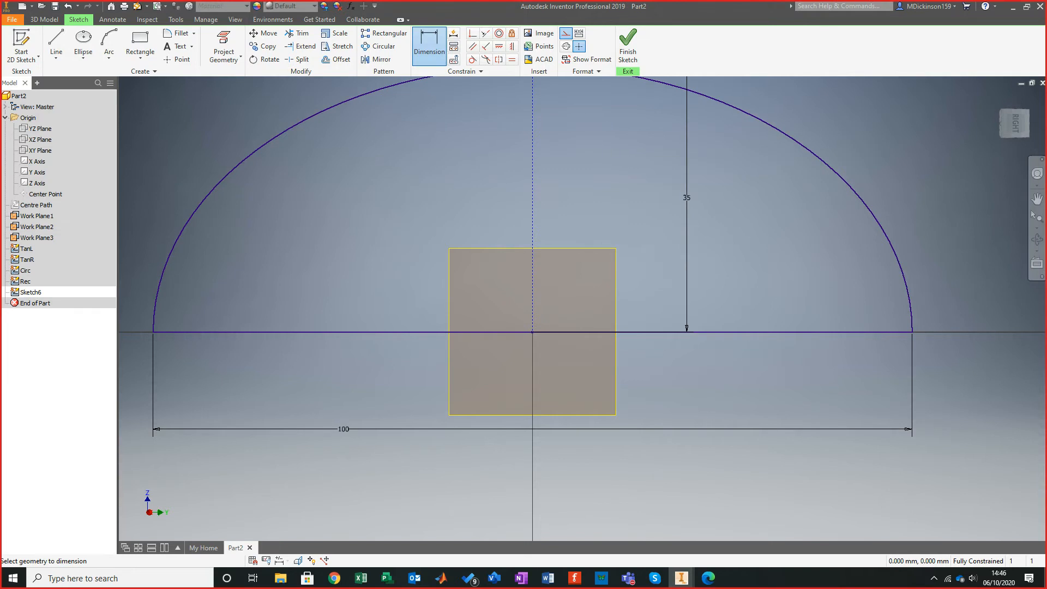
Move the half-ellipse's height dimension closer to the vertical construction line.
scroll(641, 270, "down", 3)
scroll(676, 236, "up", 4)
key("Escape")
scroll(670, 198, "down", 3)
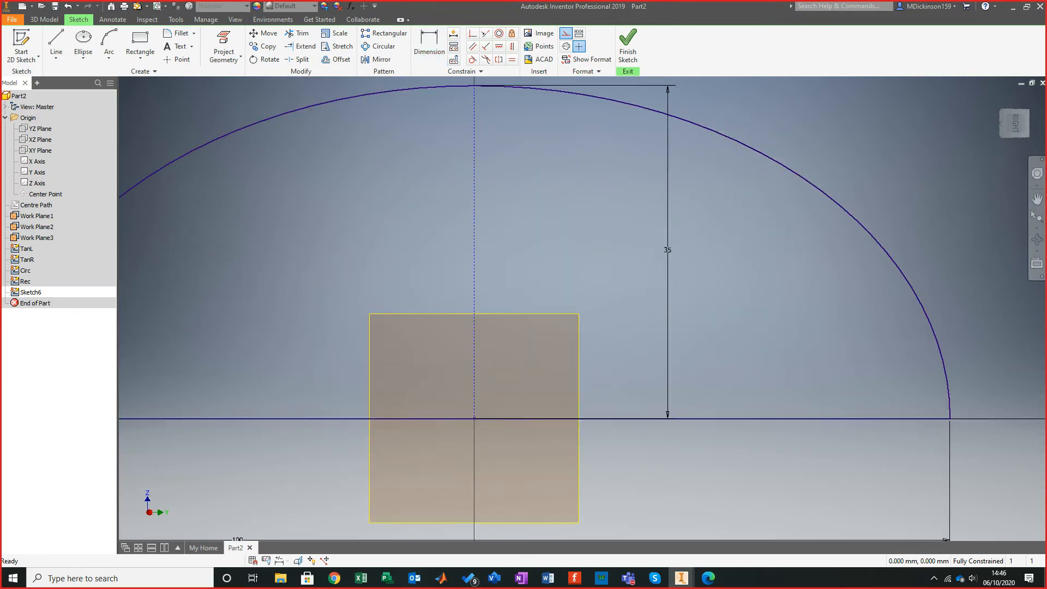
mouse_move(668, 246)
left_mouse_down()
mouse_move(488, 252)
mouse_move(519, 252)
left_mouse_up()
scroll(713, 317, "up", 4)
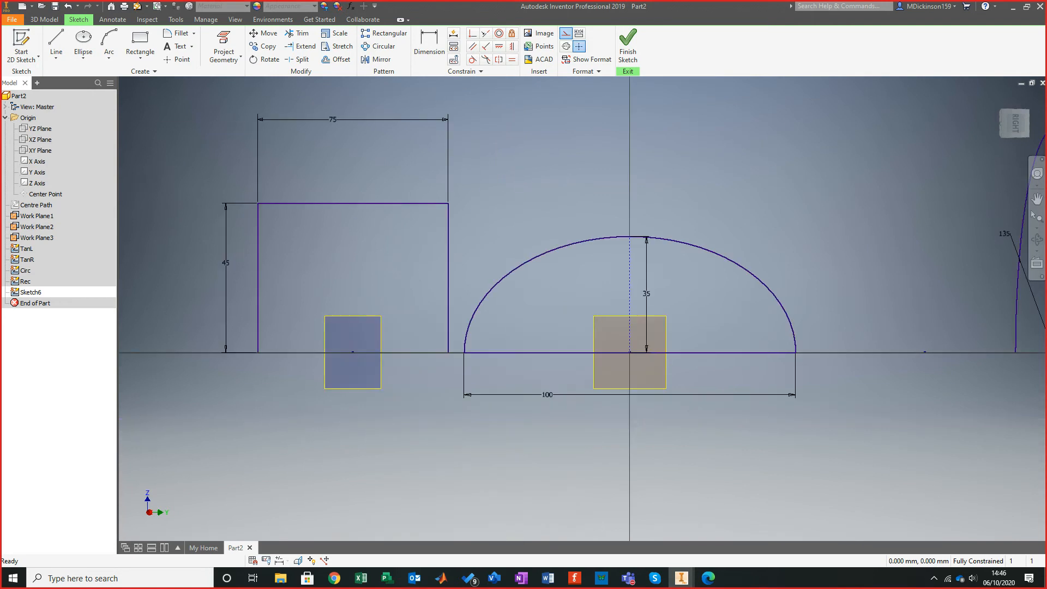
Finish the half-ellipse sketch and rename it Ellip.
left_click(335, 578)
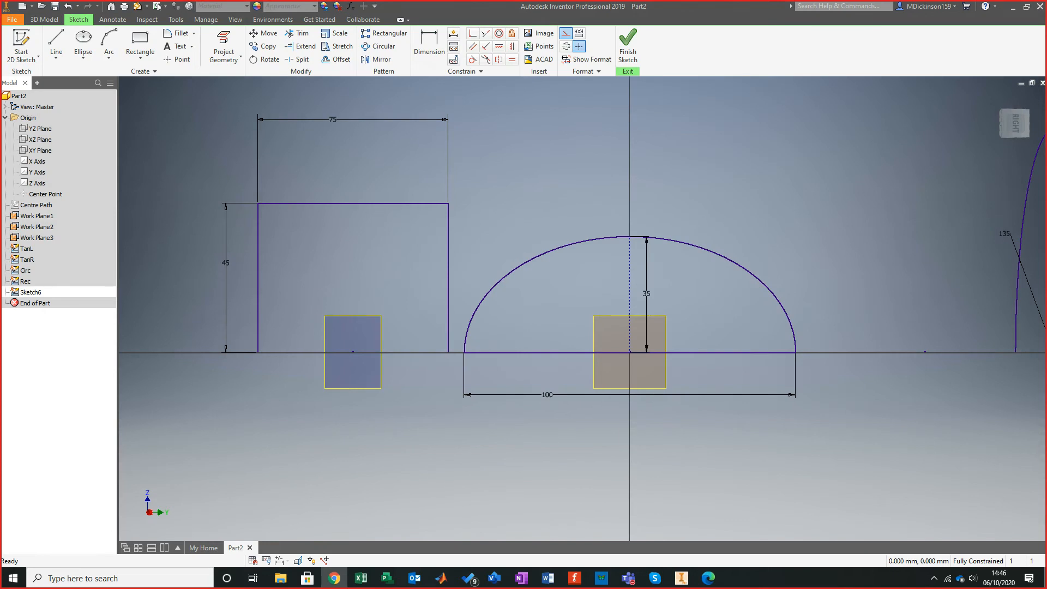
mouse_move(600, 283)
middle_mouse_down("shift")
mouse_move(586, 294)
mouse_move(584, 332)
mouse_move(704, 327)
mouse_move(739, 302)
middle_mouse_up("shift")
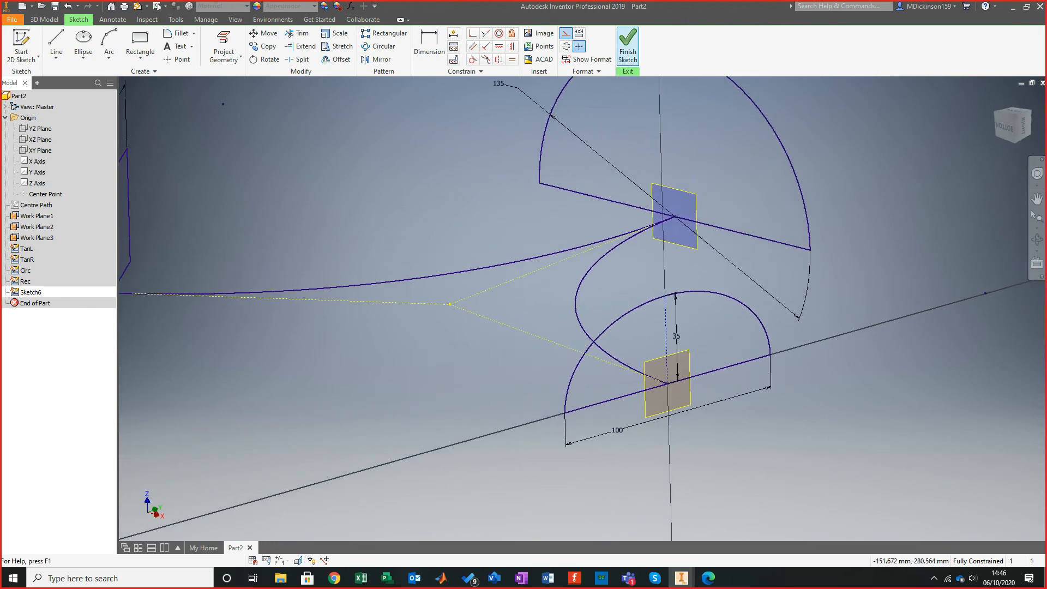
left_click(628, 48)
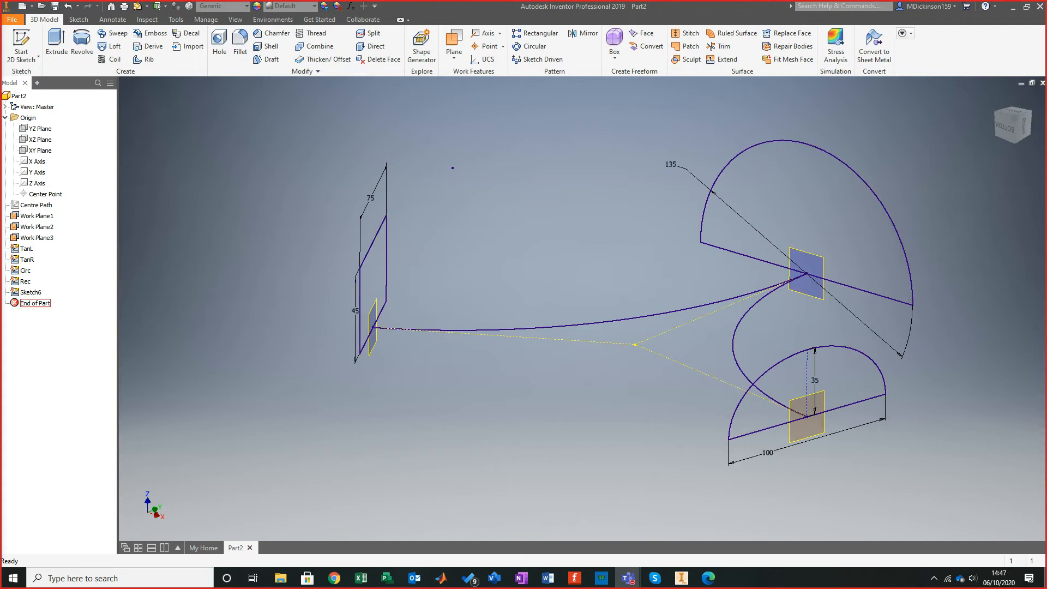
right_click(32, 293)
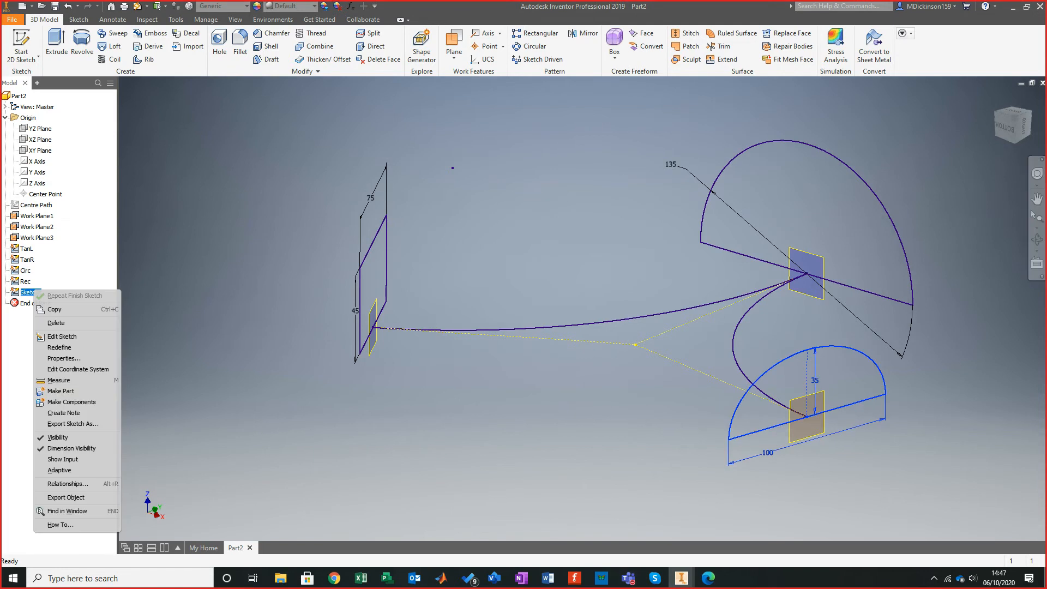
left_click(27, 292)
left_click(27, 292)
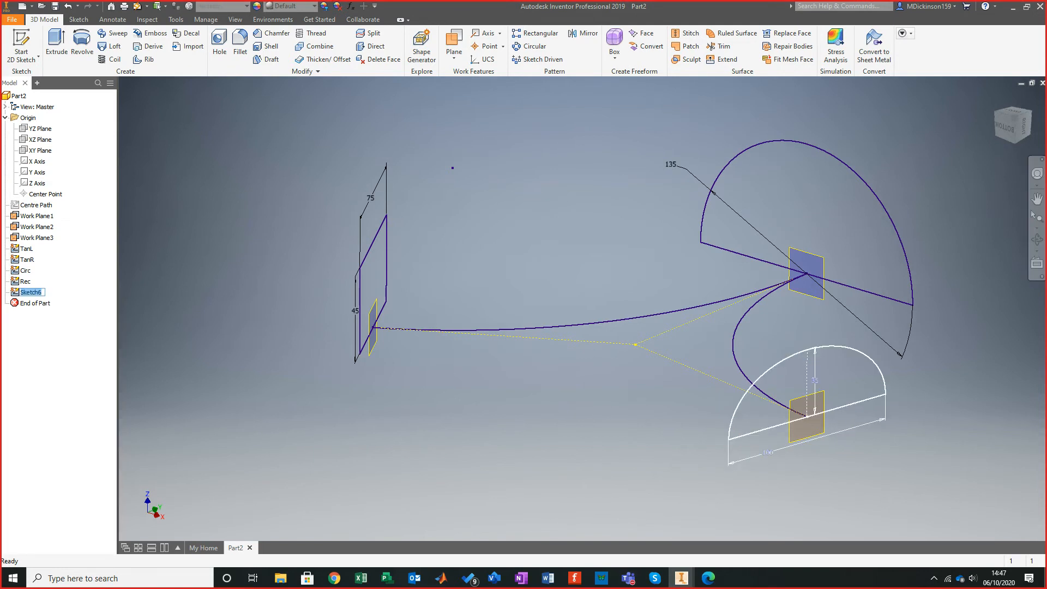
type("Ellip")
key("Return")
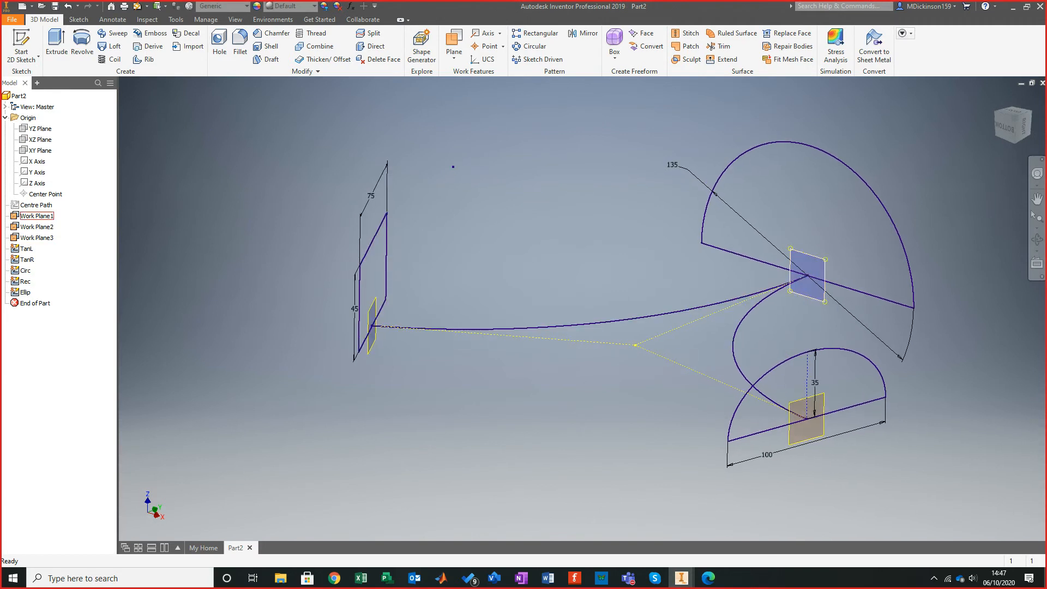
mouse_move(662, 357)
middle_mouse_down("shift")
mouse_move(450, 378)
mouse_move(461, 376)
middle_mouse_up("shift")
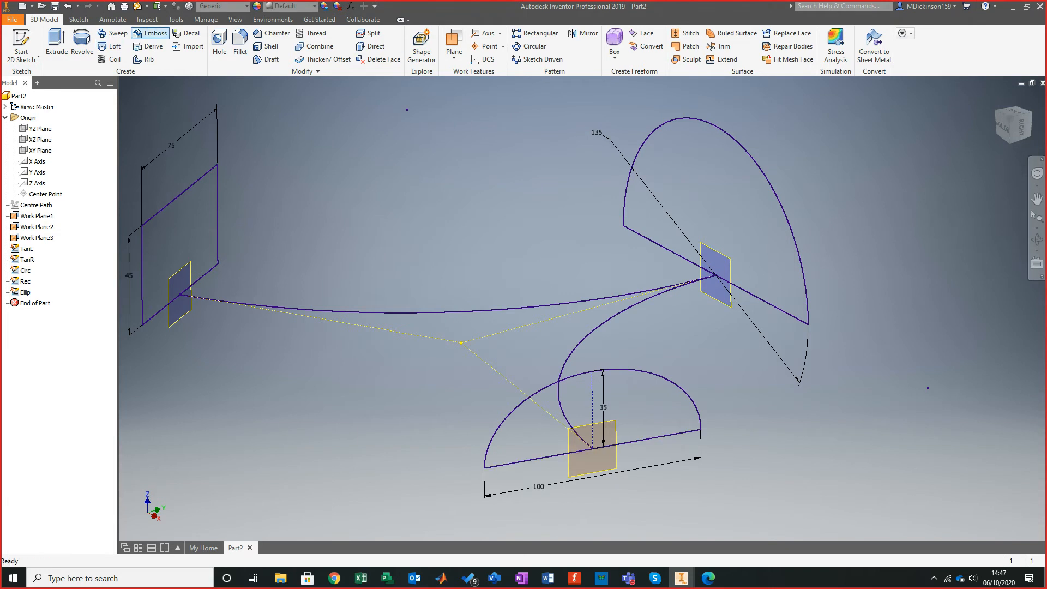
left_click(111, 45)
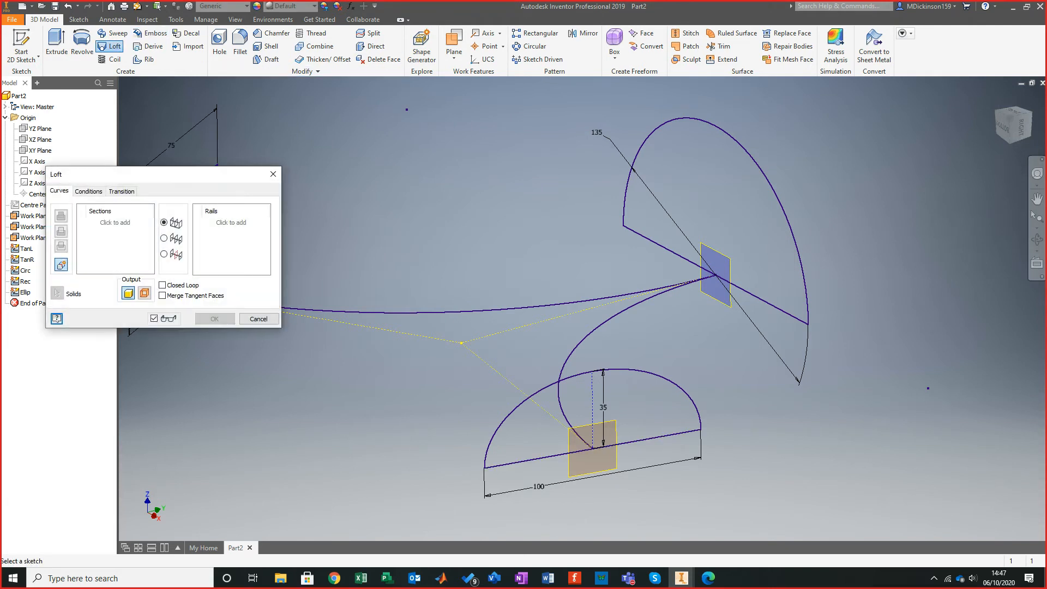
left_click(25, 270)
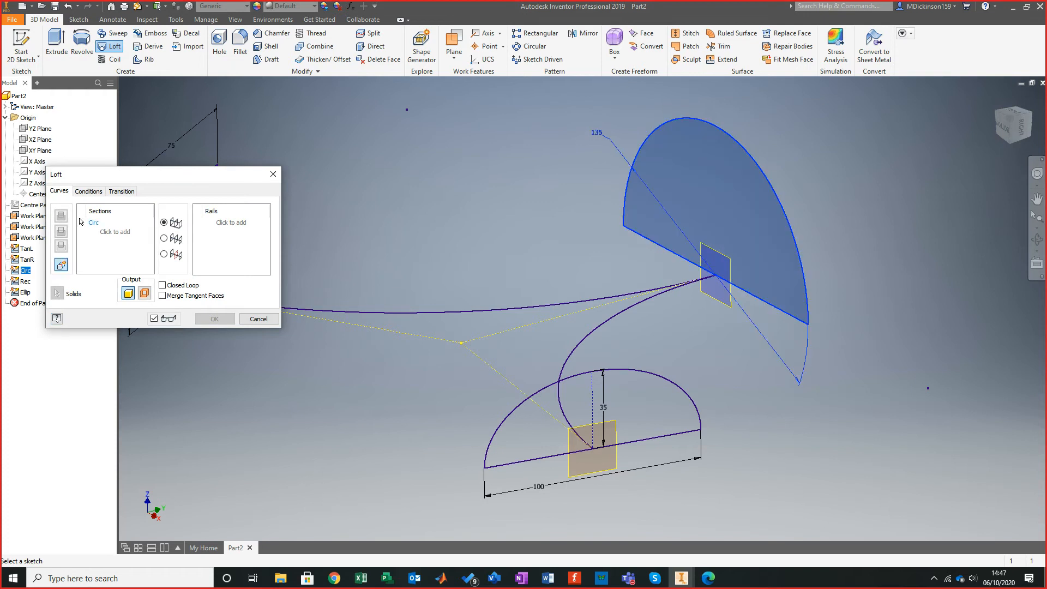
left_click(258, 318)
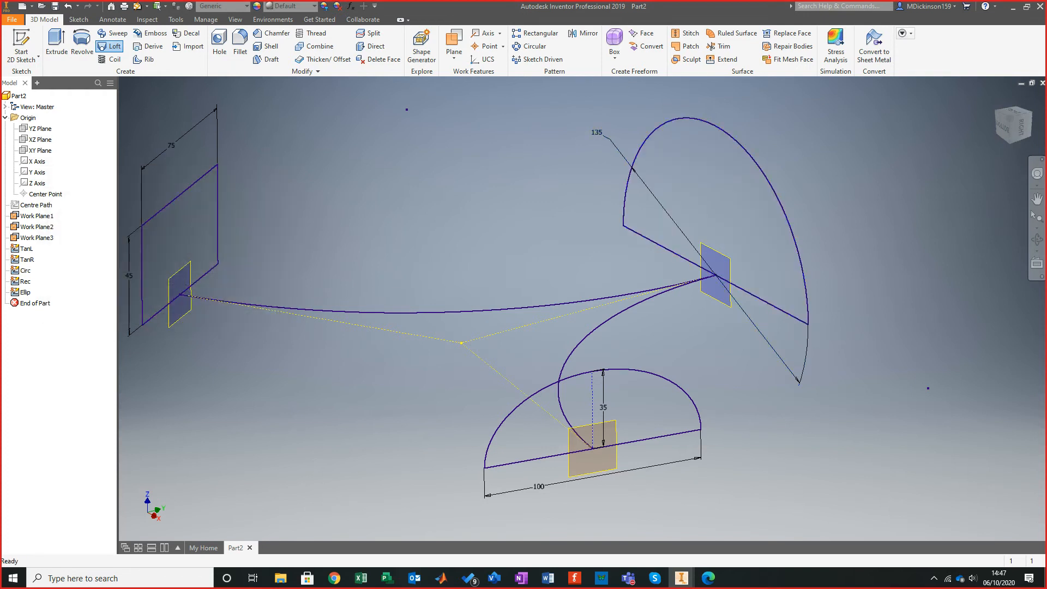
Set up a Loft with surface output, using the Circ and Ellip profiles as its sections.
left_click(110, 46)
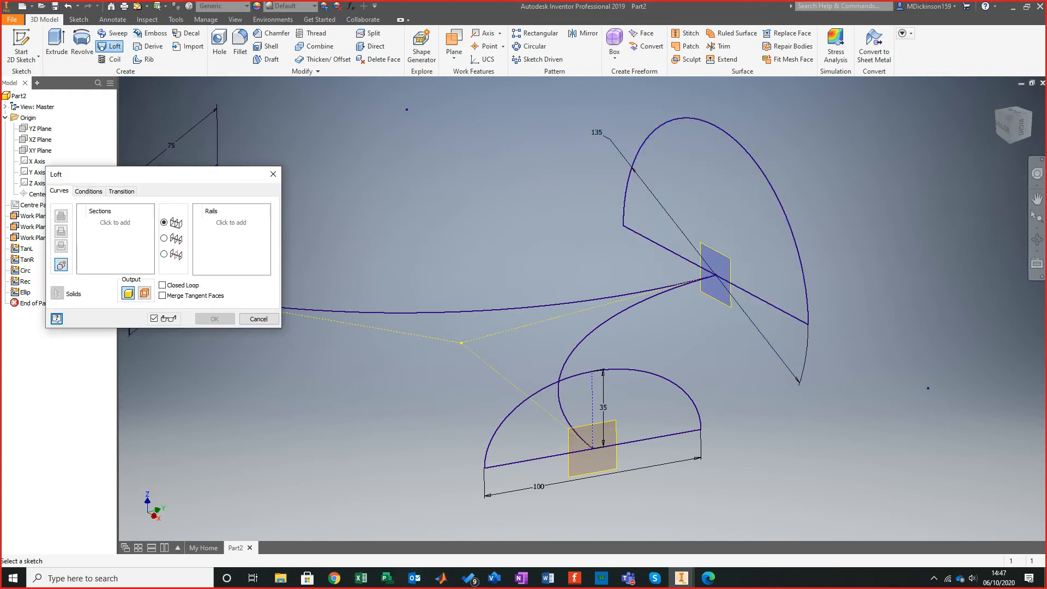
left_click(145, 293)
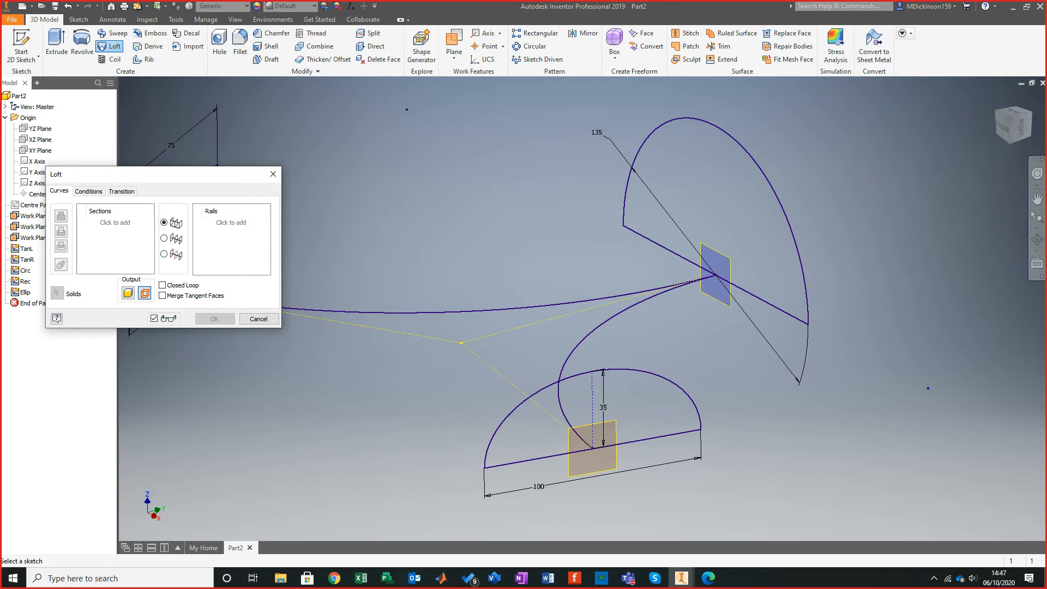
left_click(655, 242)
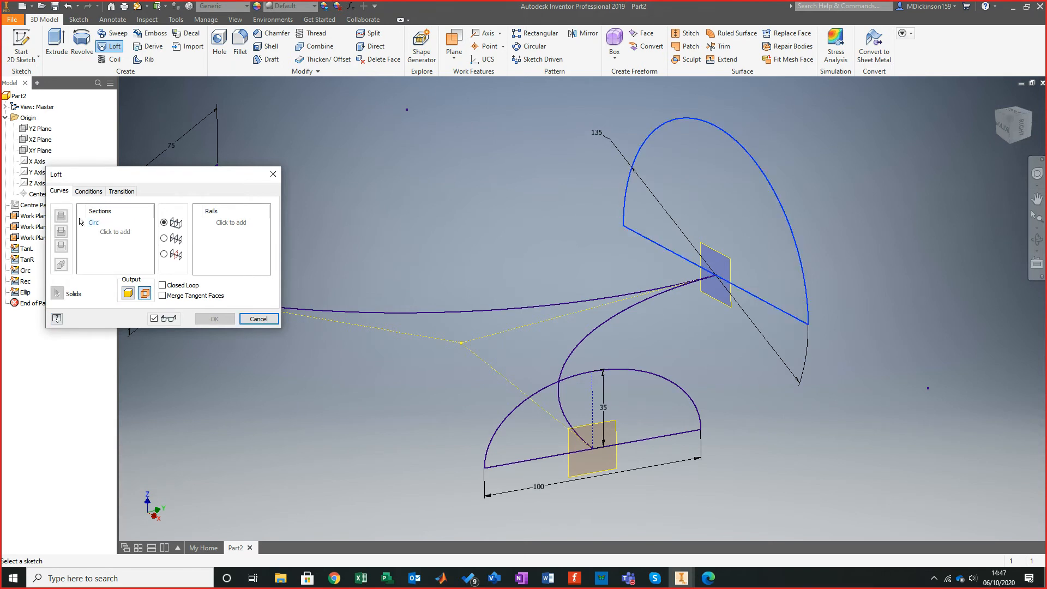
left_click(648, 373)
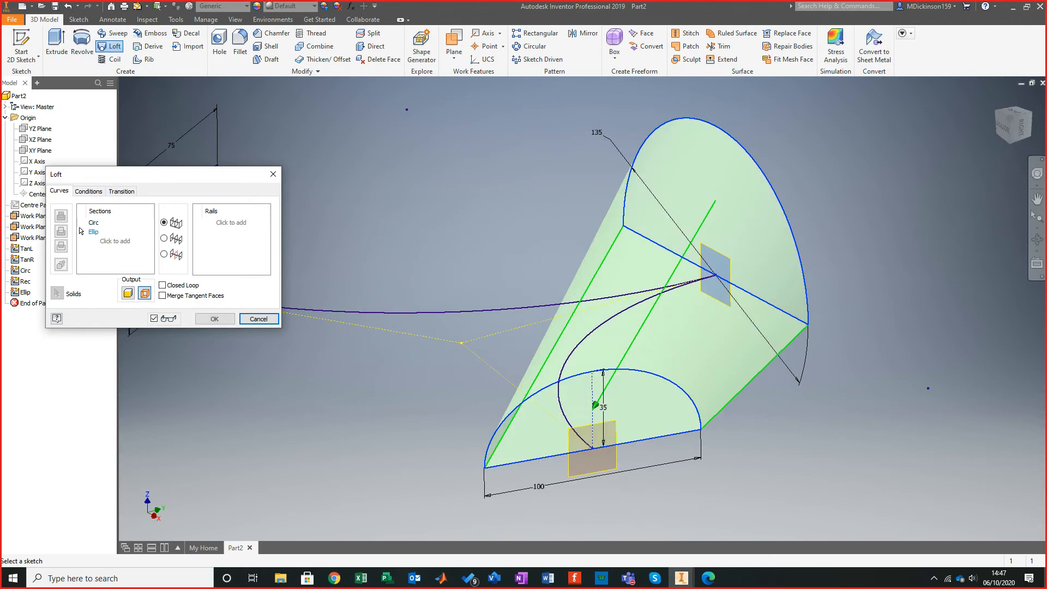
middle_click_drag(648, 373, 538, 377, "shift")
Add the TanR curve as the loft's rail and create the lofted surface.
left_click(198, 221)
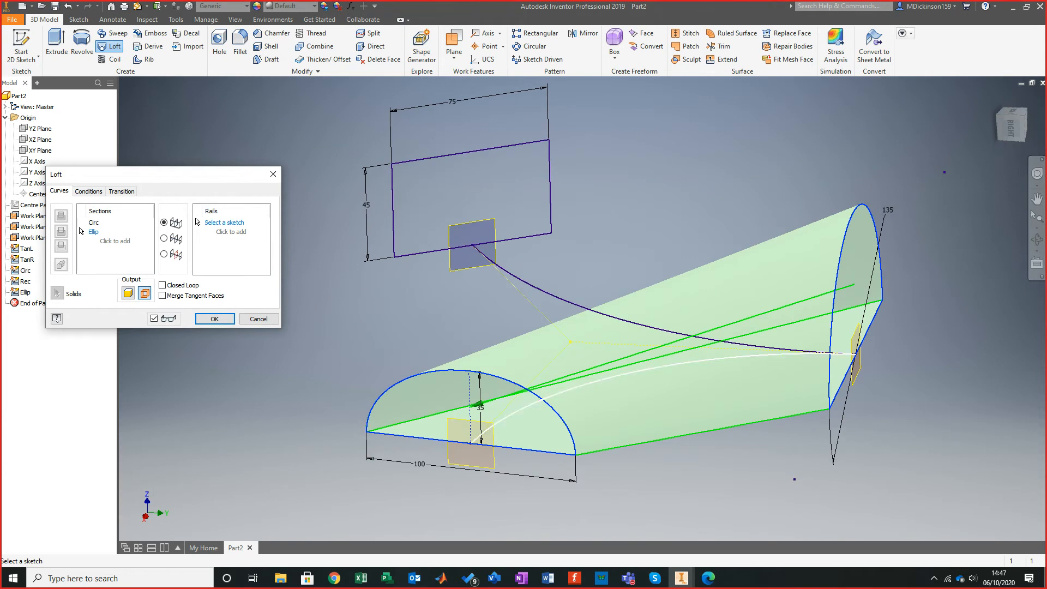
left_click(622, 375)
middle_click_drag(623, 374, 757, 341, "shift")
middle_click_drag(844, 401, 777, 310, "shift")
left_click(215, 319)
Hide Work Plane3 at the half-ellipse end of the lofted surface.
middle_click_drag(382, 317, 245, 300, "shift")
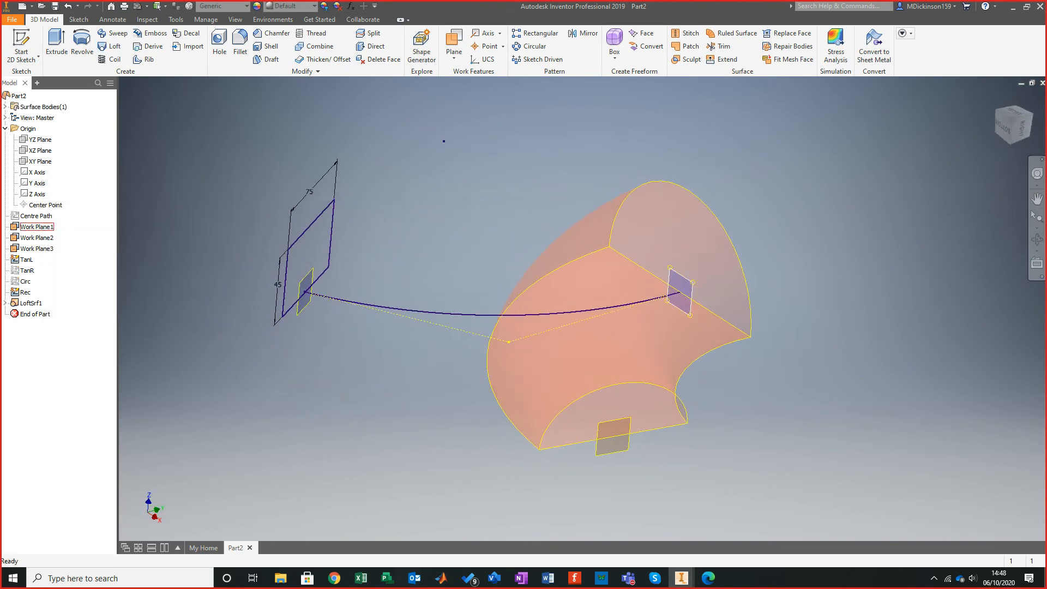
right_click(37, 227)
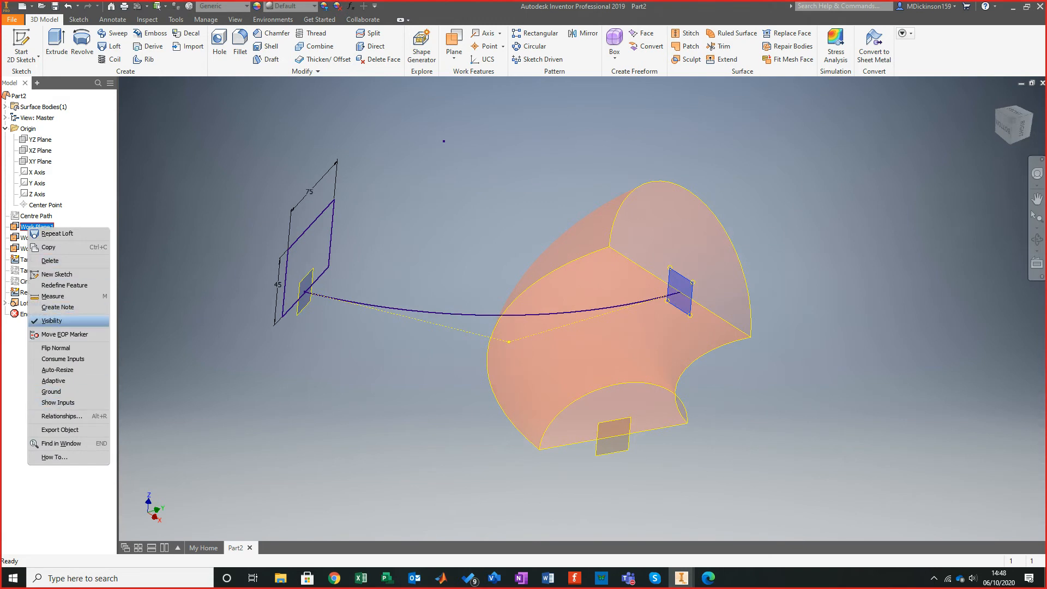
left_click(37, 226)
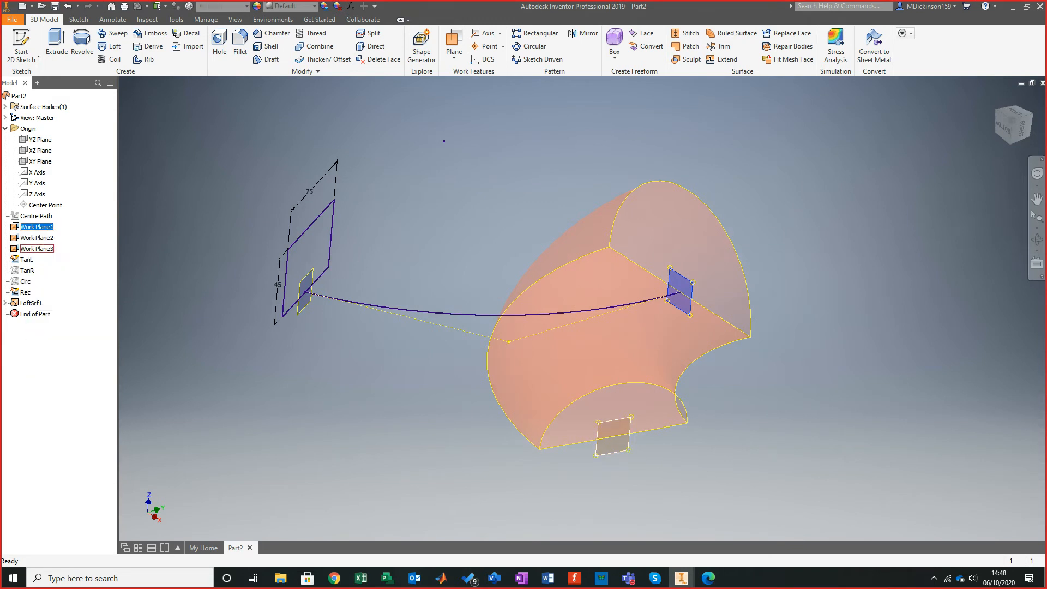
right_click(37, 248)
left_click(69, 341)
middle_click_drag(513, 333, 600, 305, "shift")
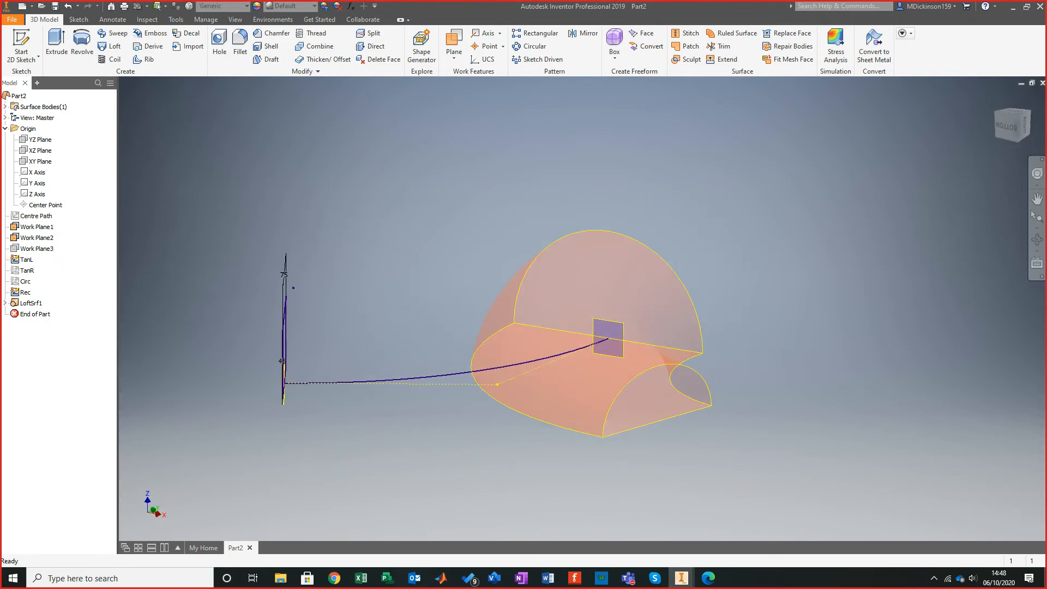
mouse_move(414, 338)
middle_mouse_down("shift")
mouse_move(524, 338)
mouse_move(622, 319)
mouse_move(271, 329)
middle_mouse_up("shift")
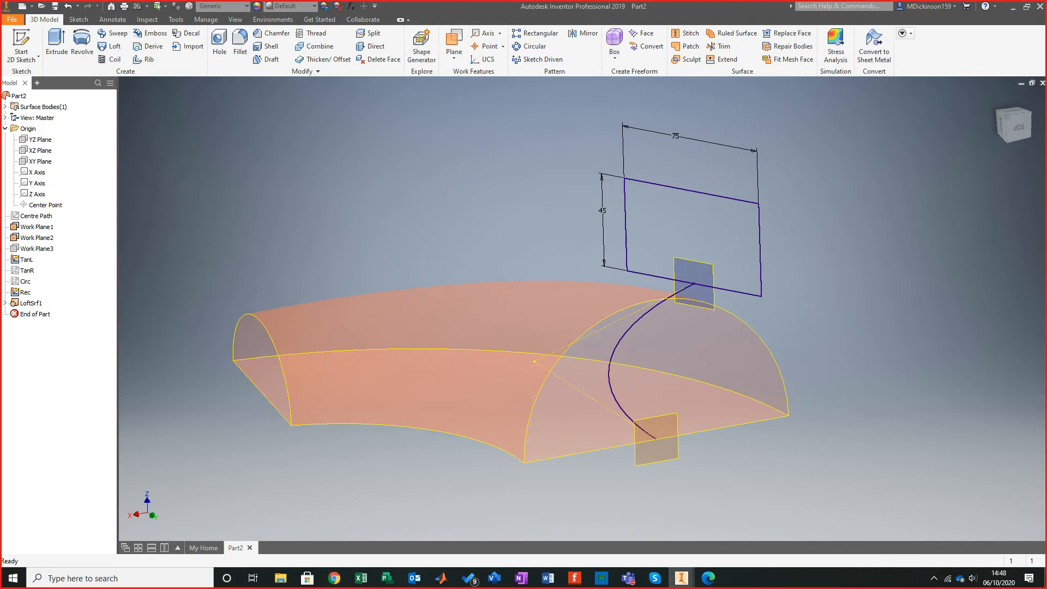
middle_click_drag(545, 338, 595, 341, "shift")
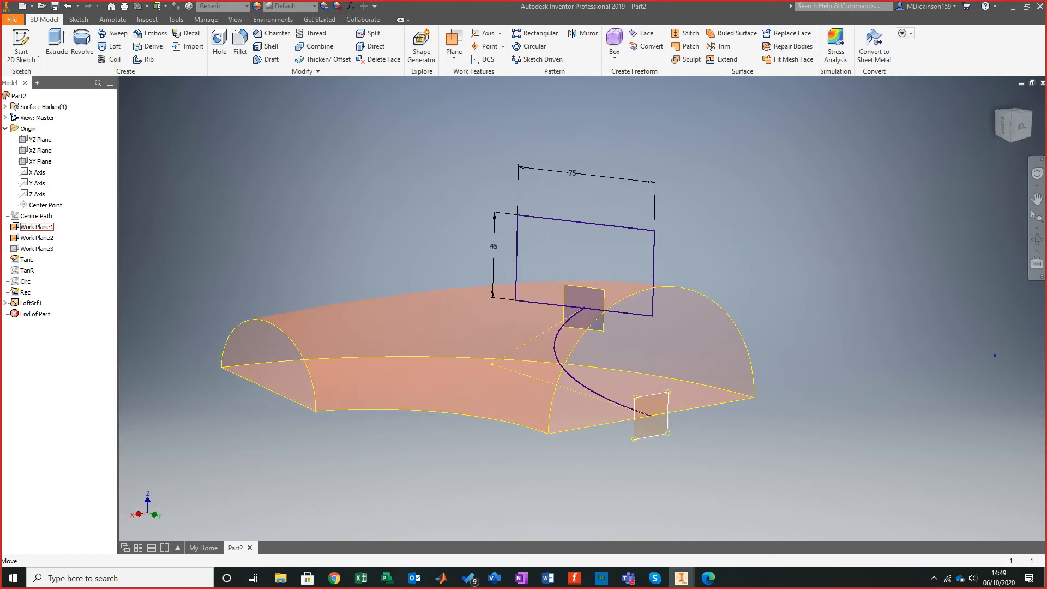
left_click(649, 427)
middle_click_drag(649, 427, 578, 444, "shift")
left_click(661, 470)
middle_click_drag(661, 470, 598, 431)
key("Escape")
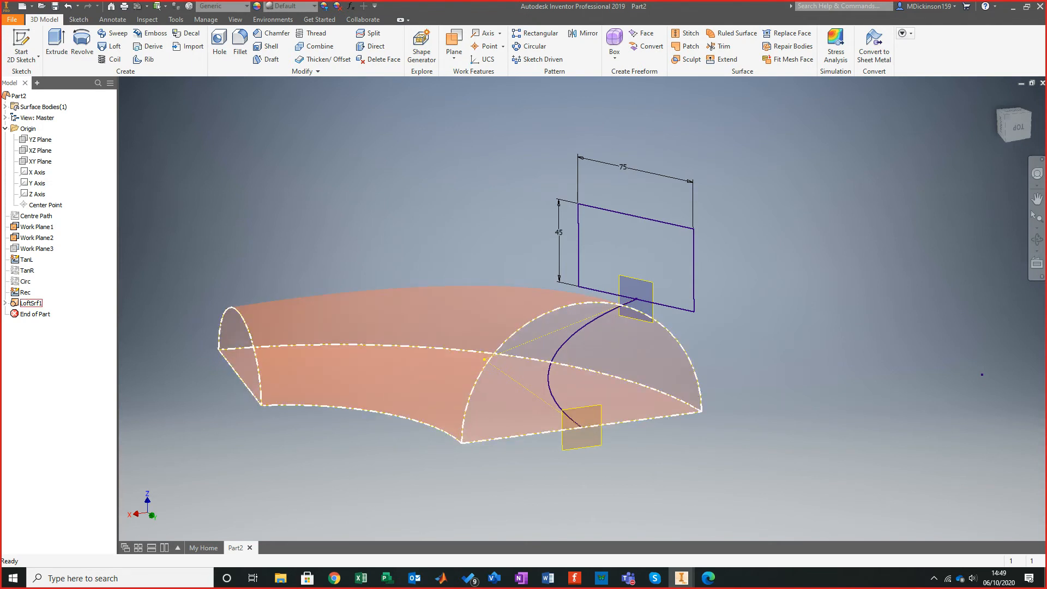
Make the Circ sketch nested under the LoftSrf1 feature visible.
left_click(31, 303)
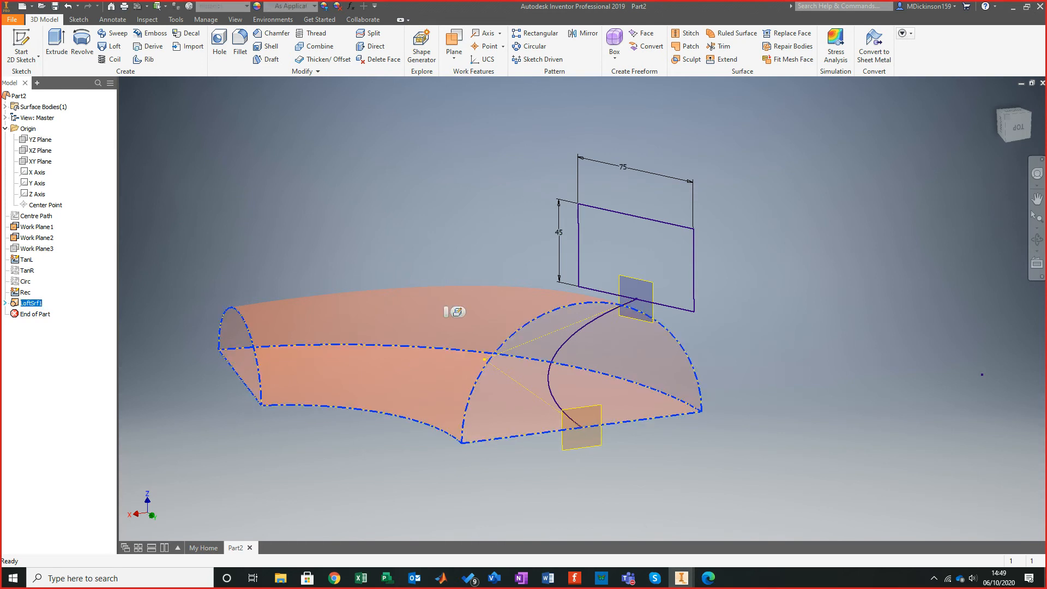
left_click(5, 303)
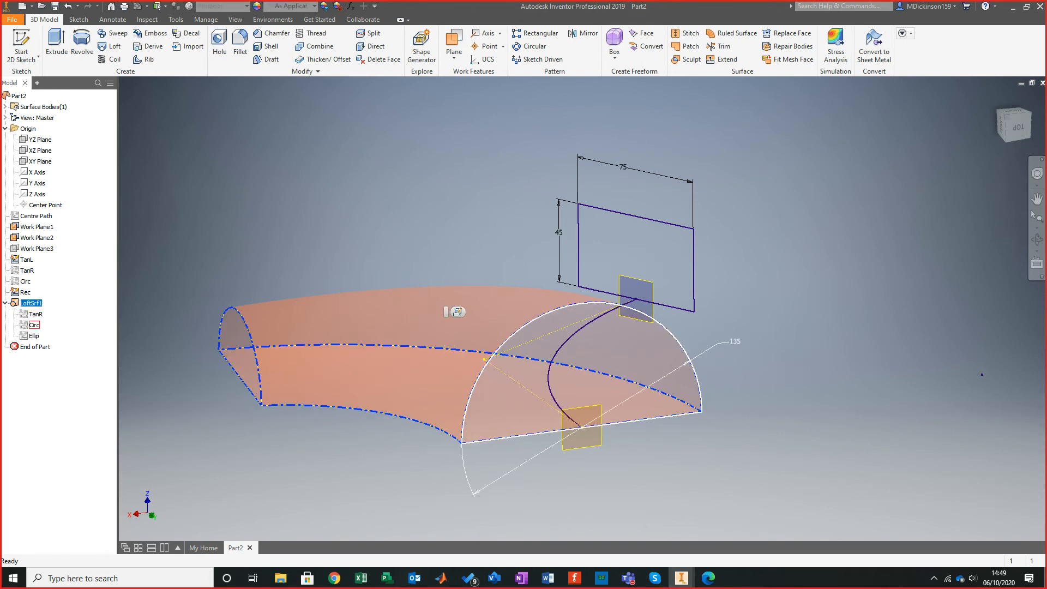
left_click(34, 324)
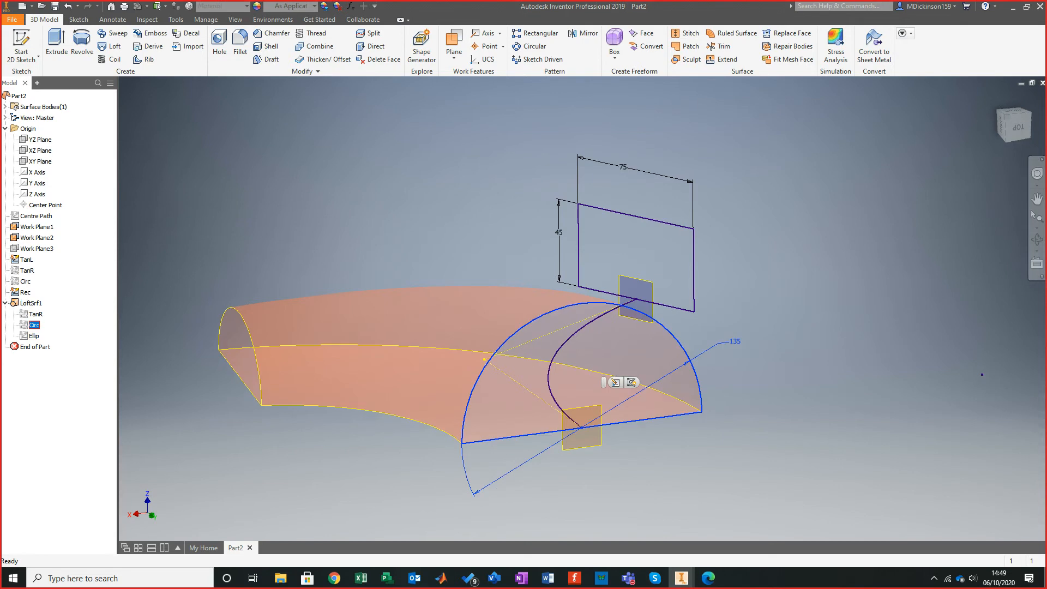
middle_click_drag(524, 327, 334, 314, "shift")
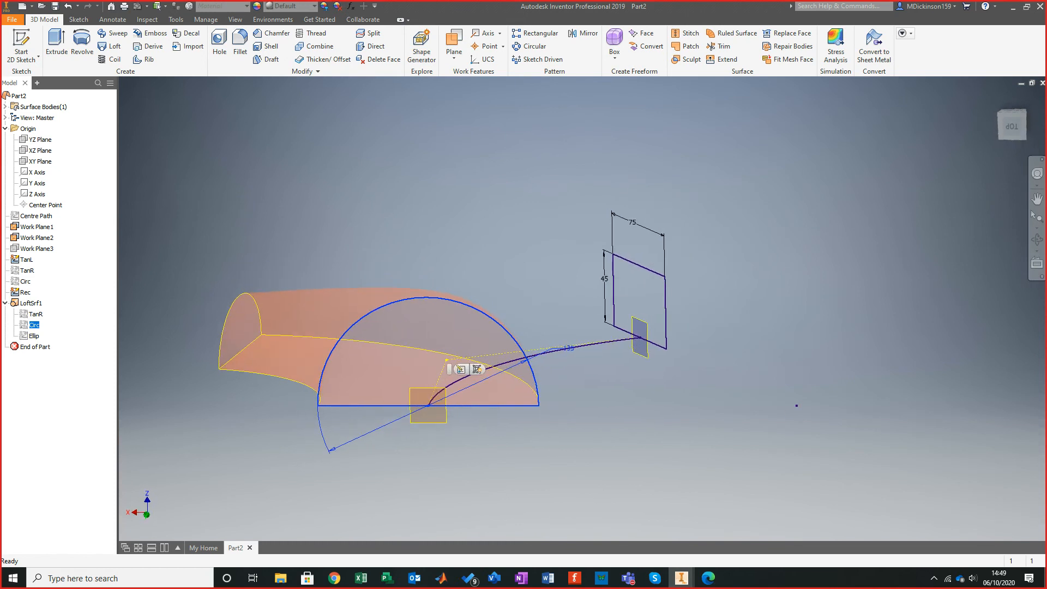
middle_click_drag(794, 402, 758, 474, "shift")
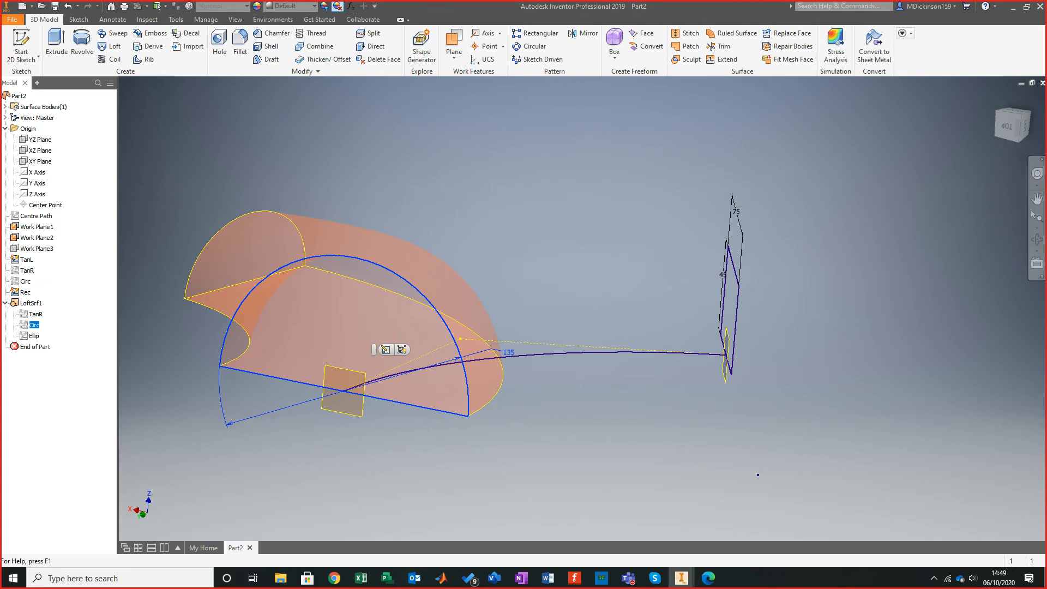
left_click(111, 47)
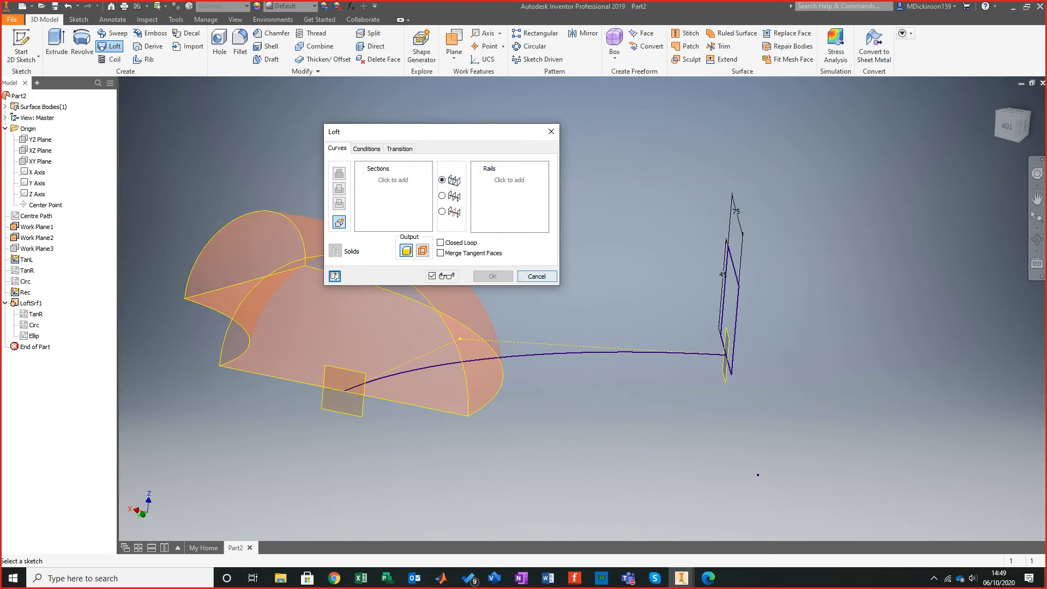
left_click(536, 276)
right_click(34, 325)
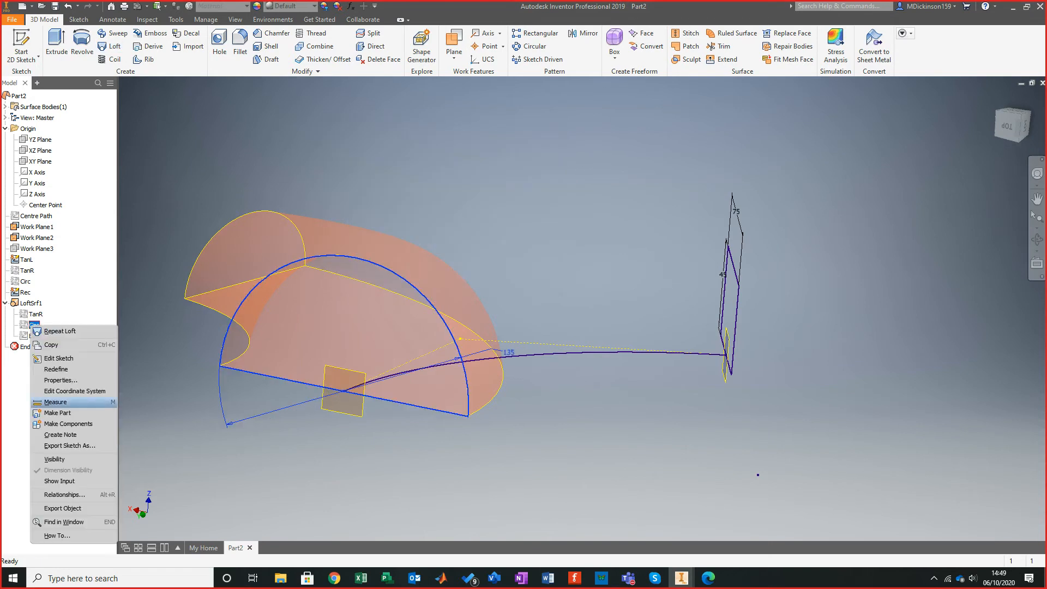
left_click(55, 459)
middle_click_drag(349, 327, 390, 332, "shift")
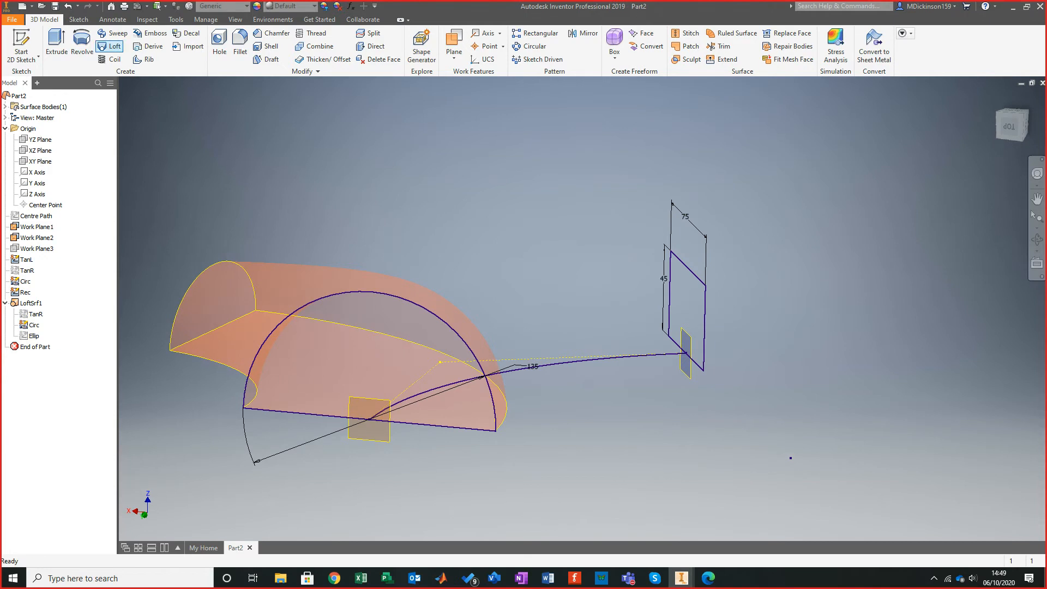
Try a Loft with surface output from the existing surface's semicircular end edges to the Rec profile, using TanL as the rail.
left_click(112, 46)
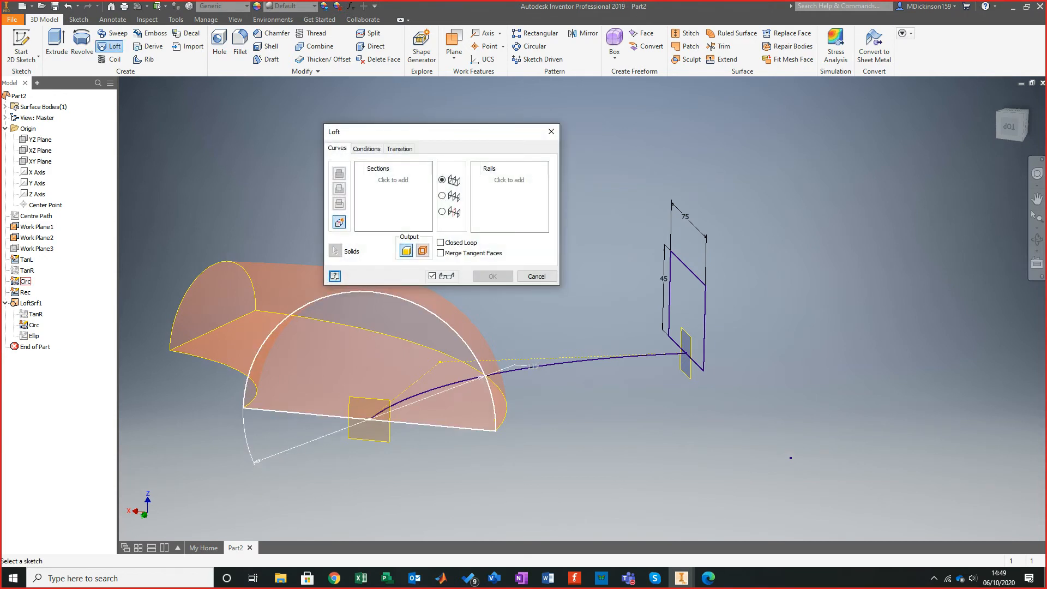
left_click(382, 349)
middle_click_drag(382, 349, 421, 360, "shift")
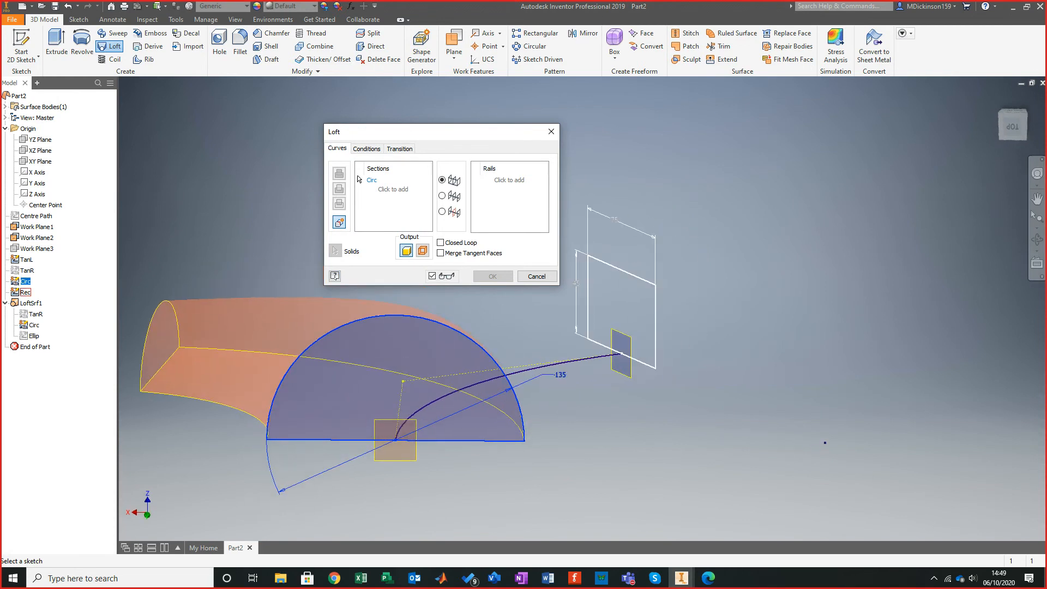
left_click(371, 180)
key("Delete")
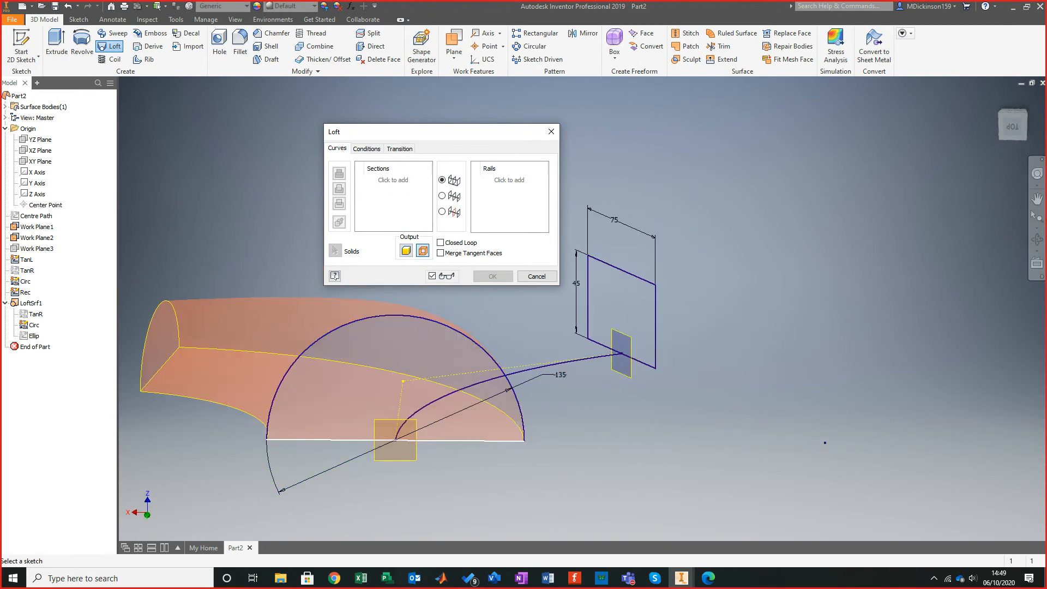
left_click(327, 334)
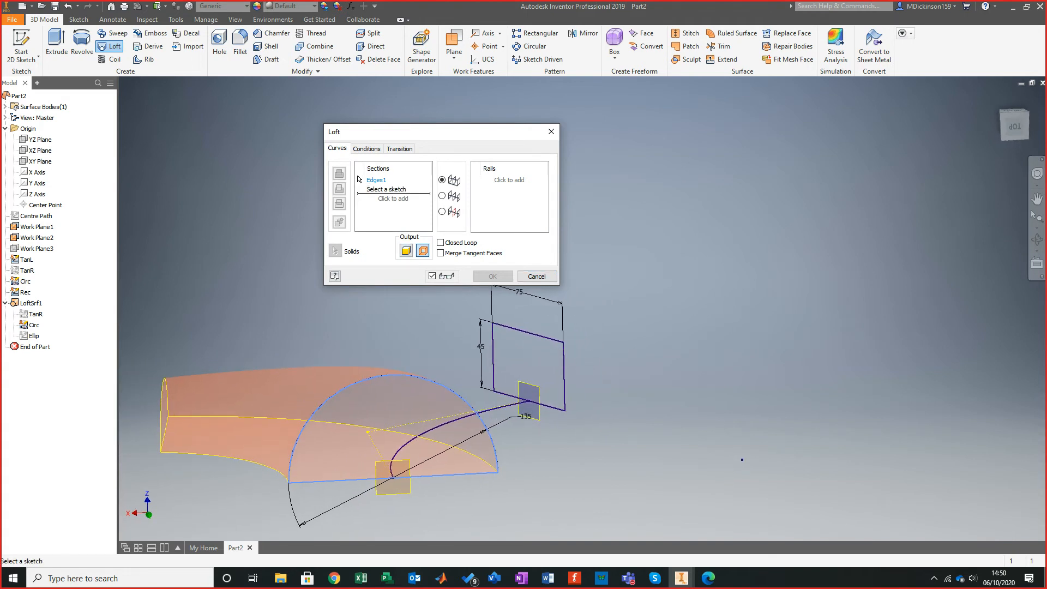
left_click(528, 333)
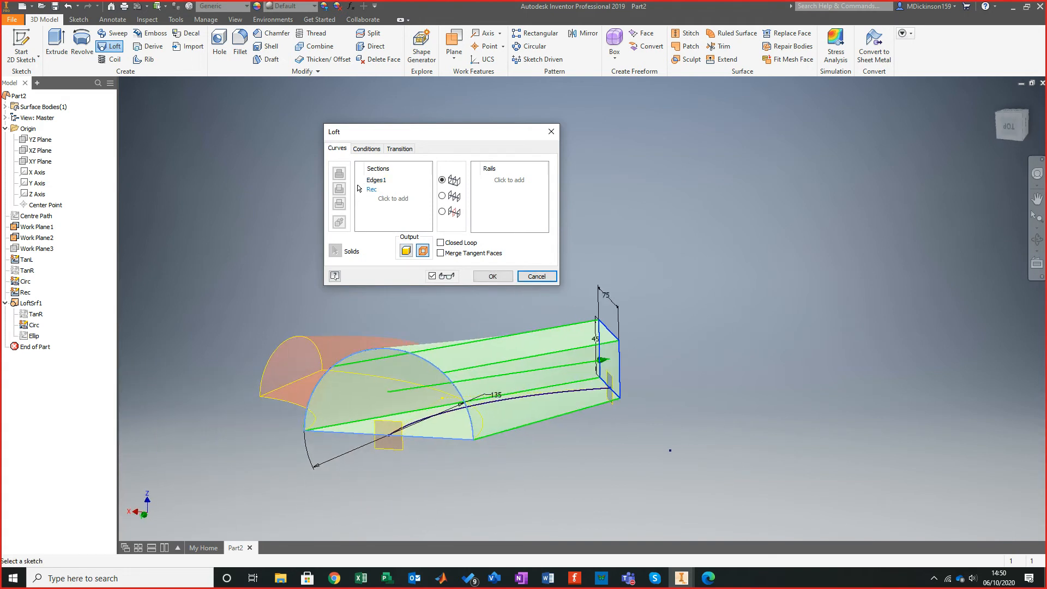
left_click(475, 179)
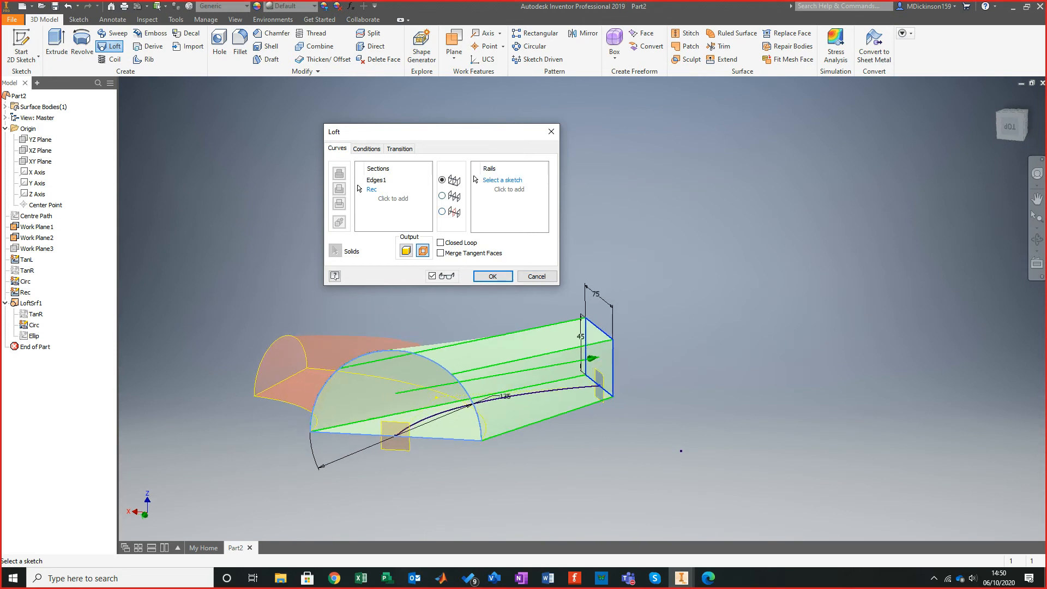
left_click(491, 394)
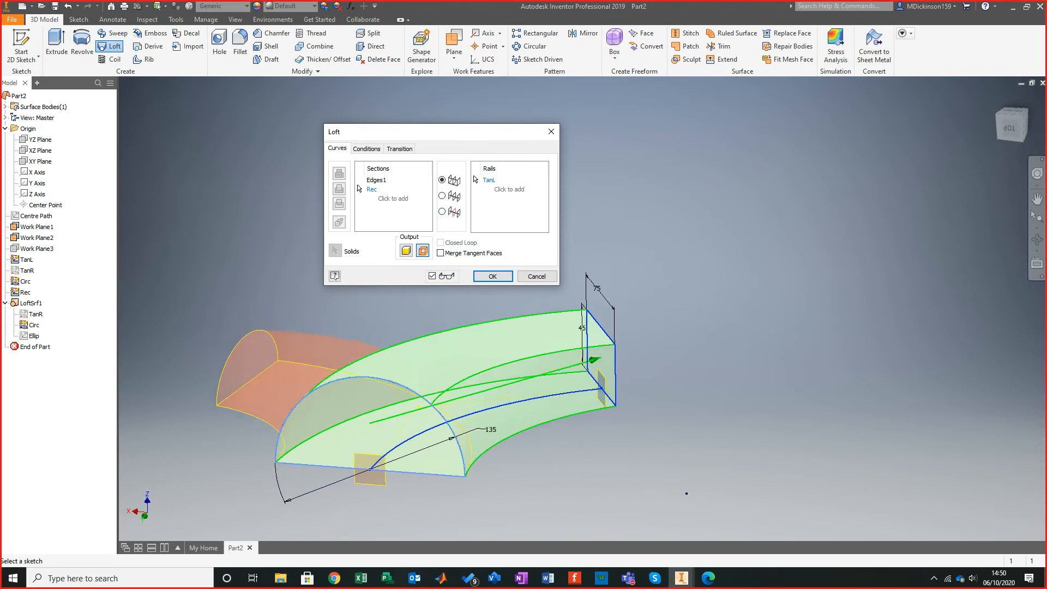
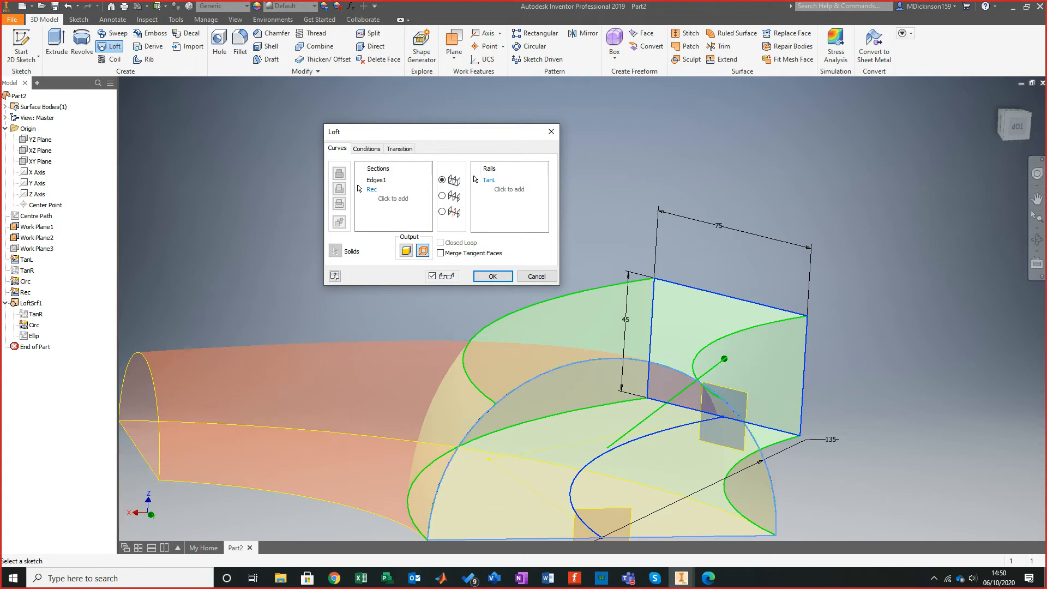
Examine the loft preview between the semicircle and the rectangle from several angles, and cancel the loft.
middle_click_drag(605, 437, 546, 428, "shift")
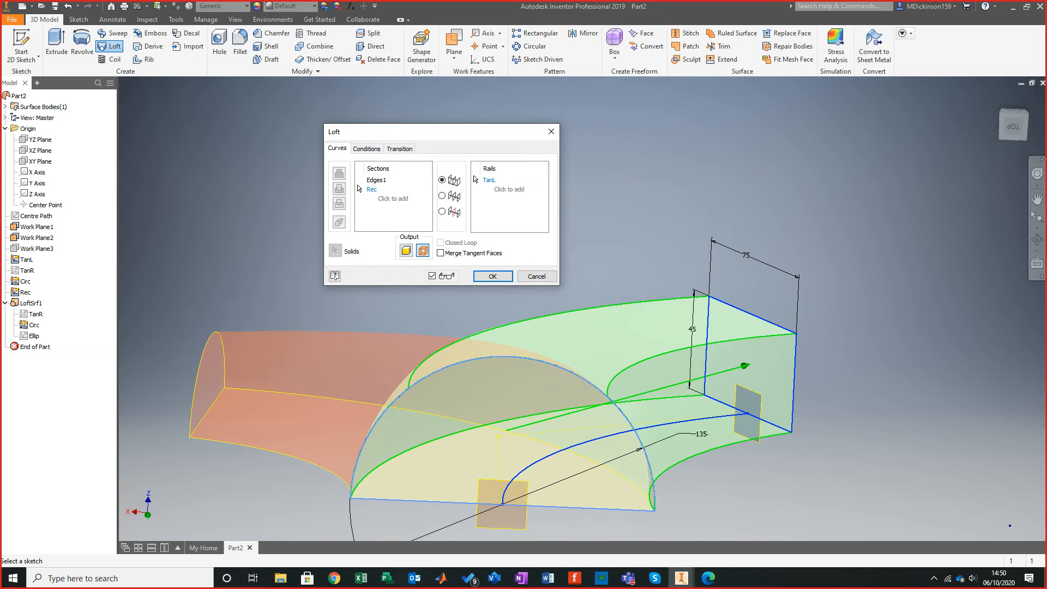
middle_click_drag(709, 349, 733, 344, "shift")
scroll(733, 344, "down", 2)
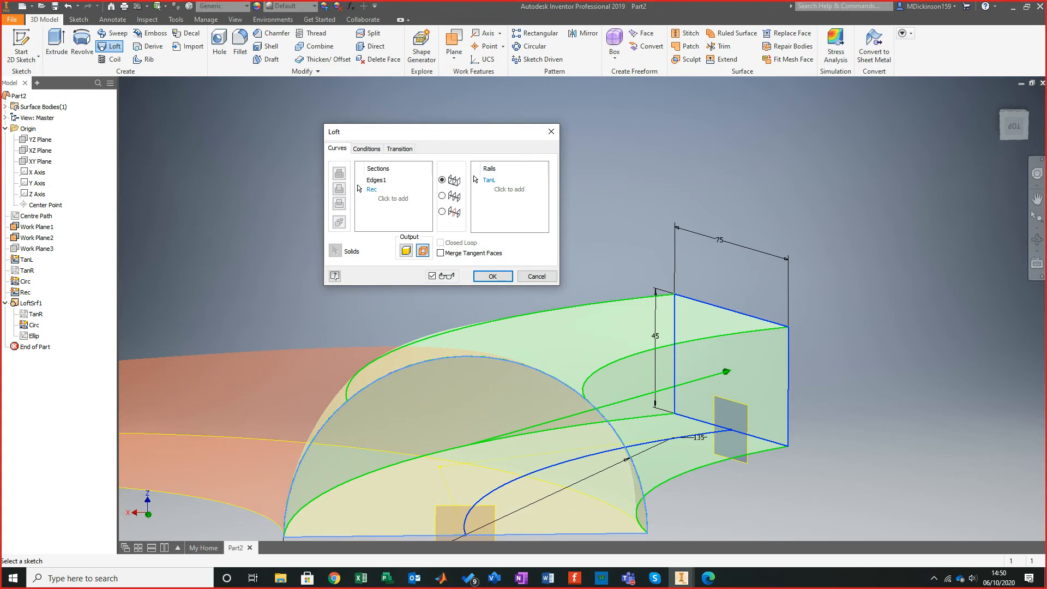
middle_click_drag(582, 327, 525, 290, "shift")
scroll(551, 355, "up", 1)
scroll(550, 355, "down", 2)
scroll(581, 337, "up", 1)
middle_click_drag(518, 327, 549, 329, "shift")
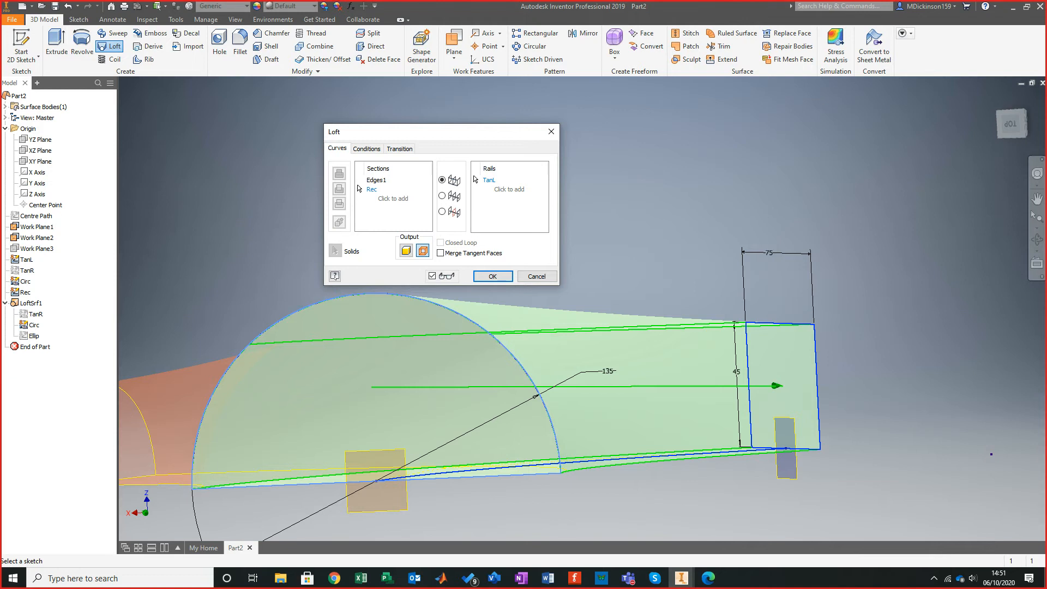
middle_click_drag(600, 349, 562, 414, "shift")
middle_click_drag(883, 535, 939, 462, "shift")
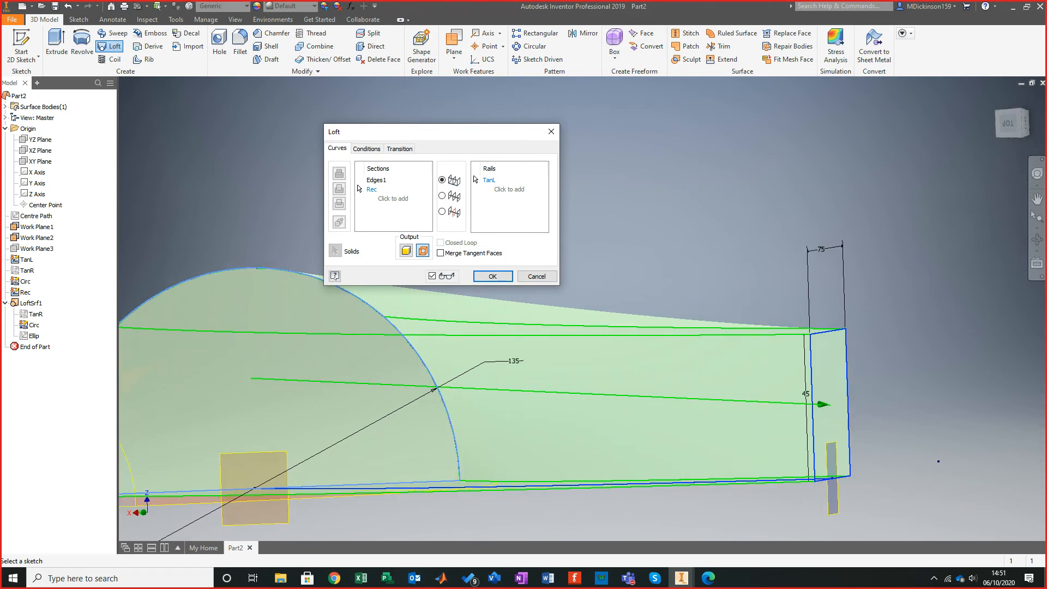
middle_click_drag(938, 462, 1016, 534, "shift")
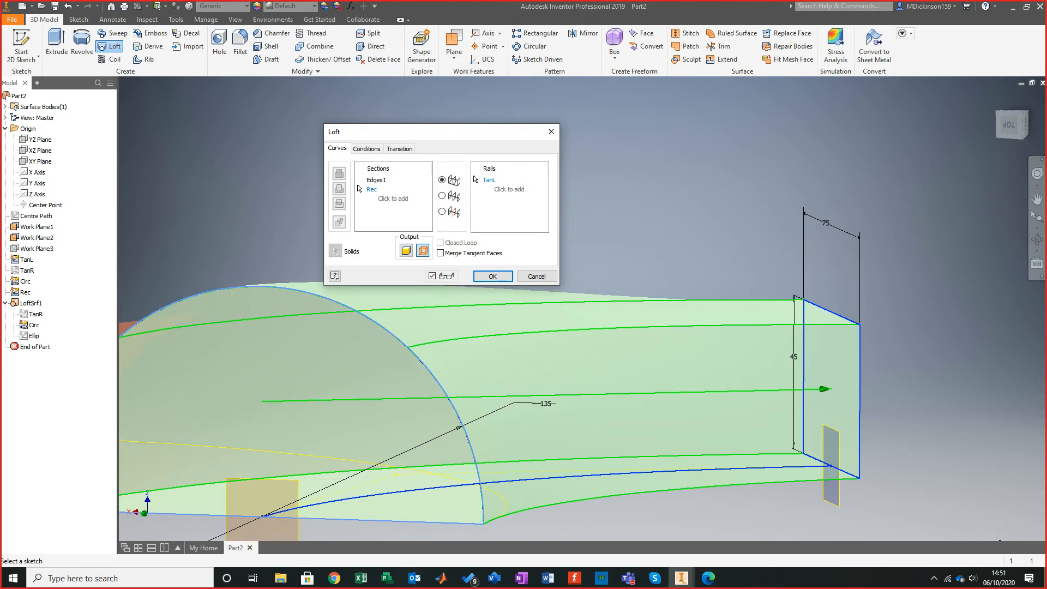
middle_click_drag(643, 382, 676, 377, "shift")
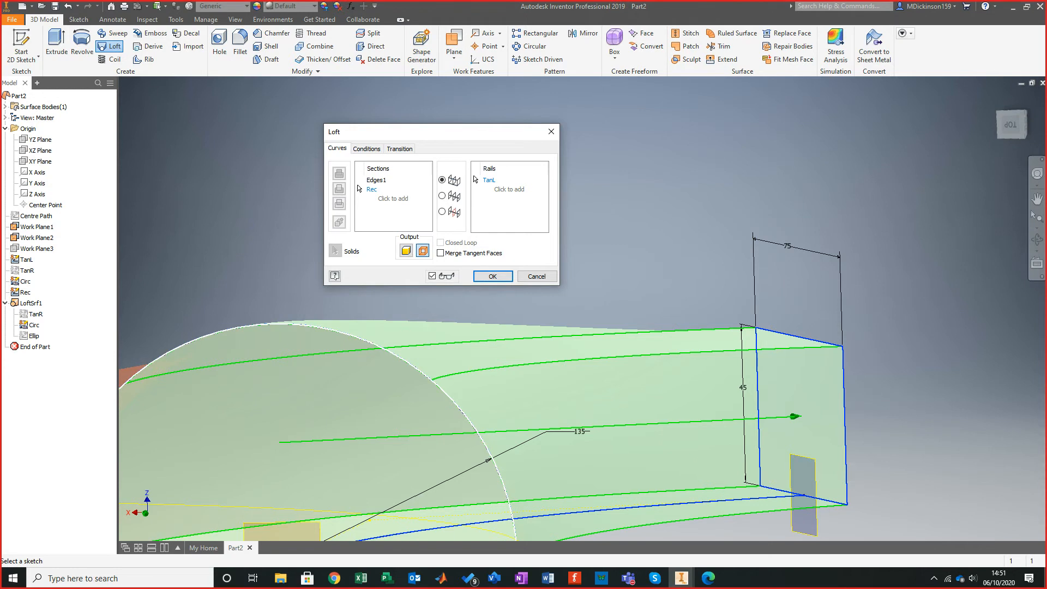
mouse_move(450, 398)
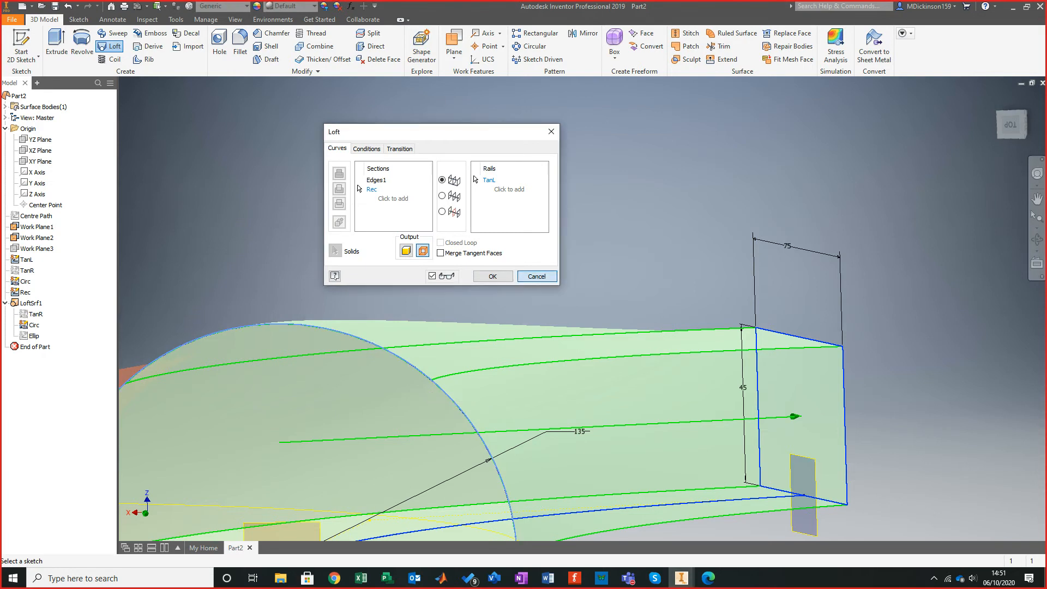
left_click(537, 276)
Create a sketch on Work Plane1, project the semicircle outline into it, and finish the sketch.
scroll(582, 308, "up", 4)
middle_click_drag(582, 309, 551, 325, "shift")
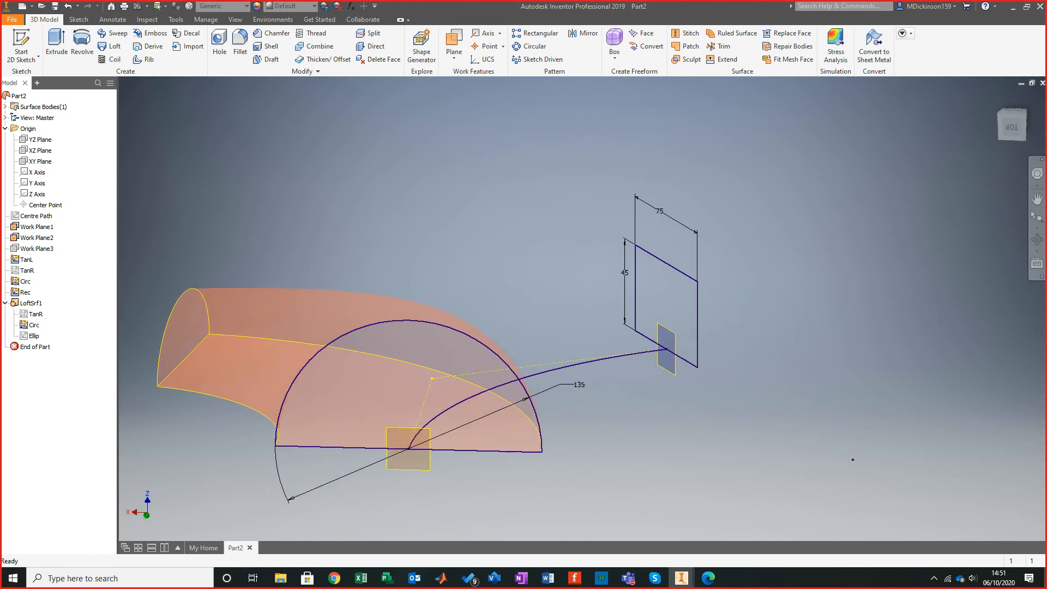
left_click(426, 462)
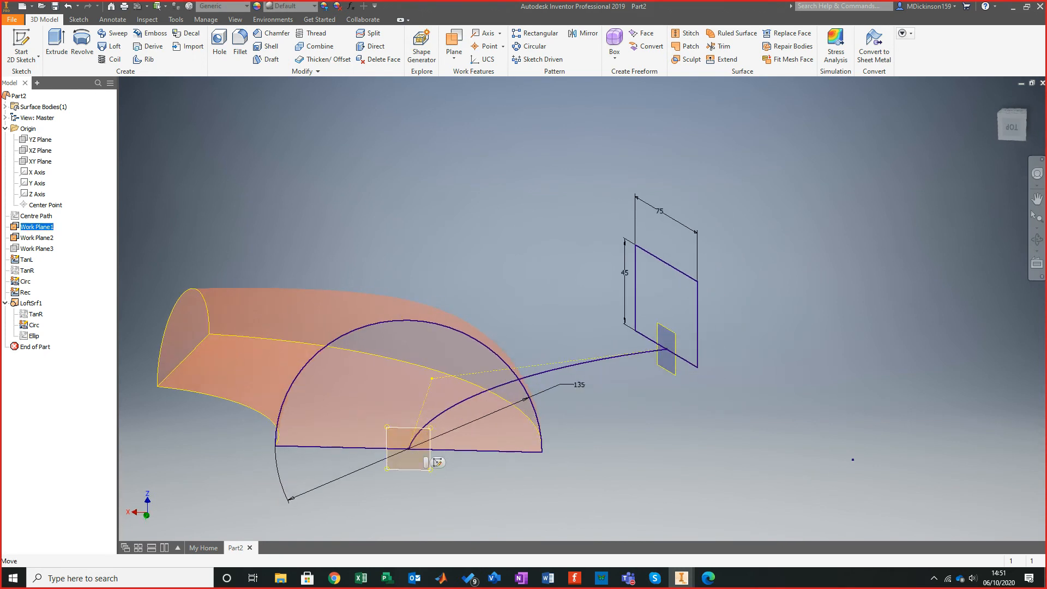
left_click(438, 462)
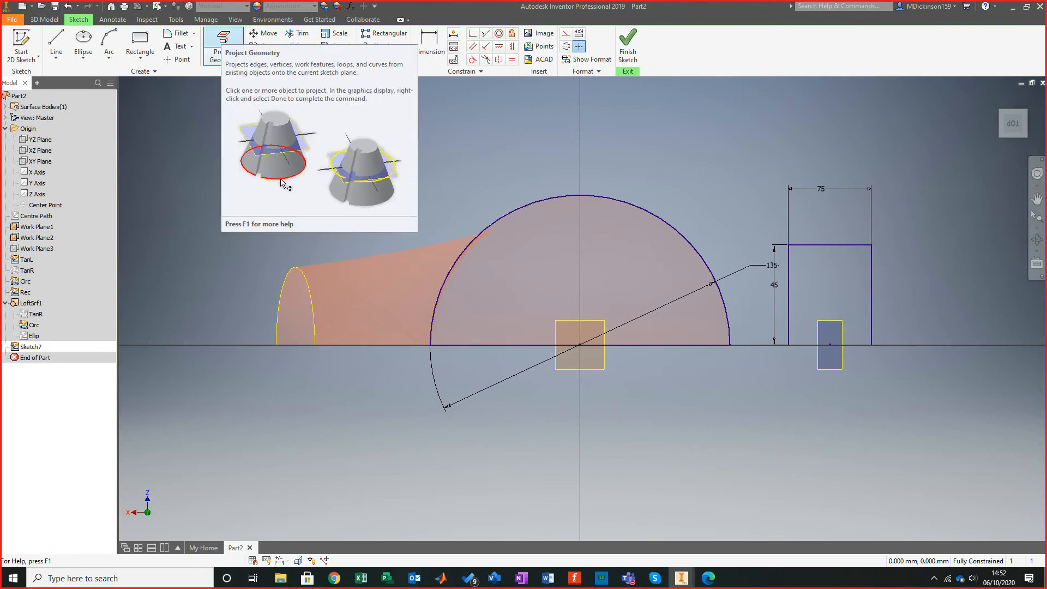
left_click(224, 47)
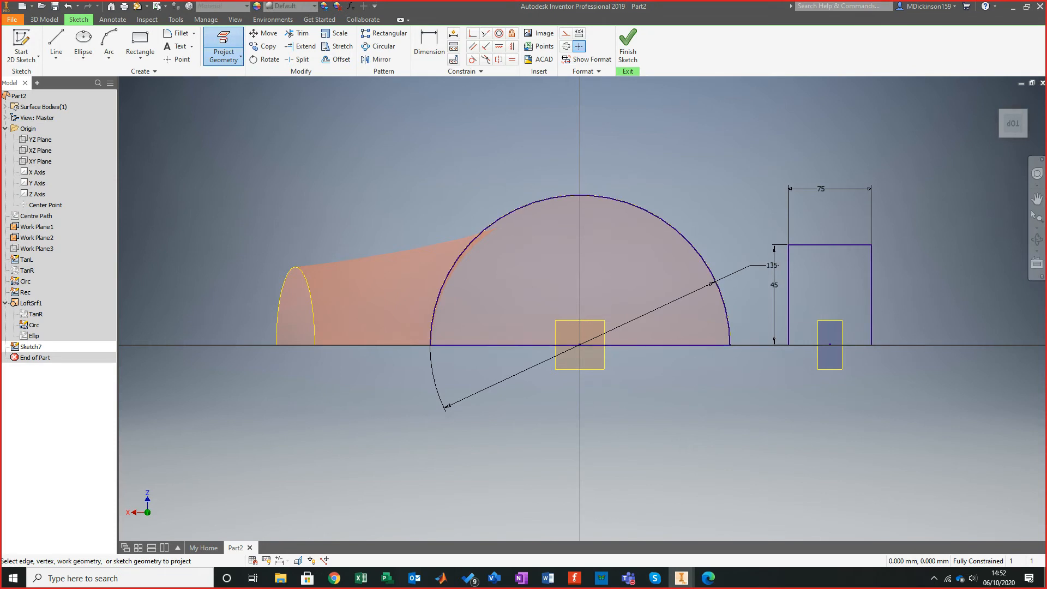
left_click(628, 44)
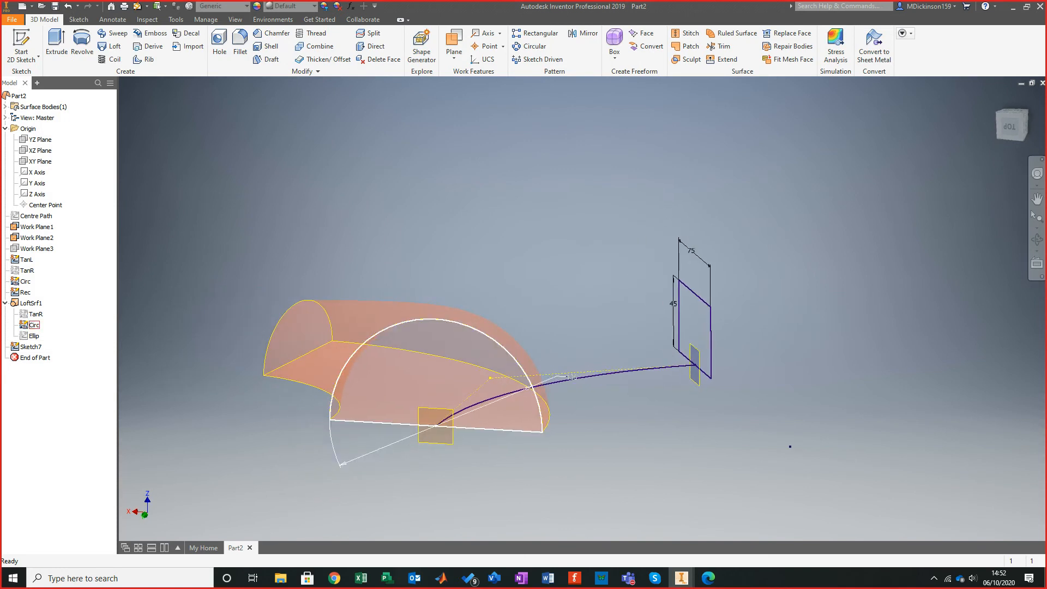
Hide the Circ sketch nested under LoftSrf1 and collapse that loft feature.
right_click(30, 325)
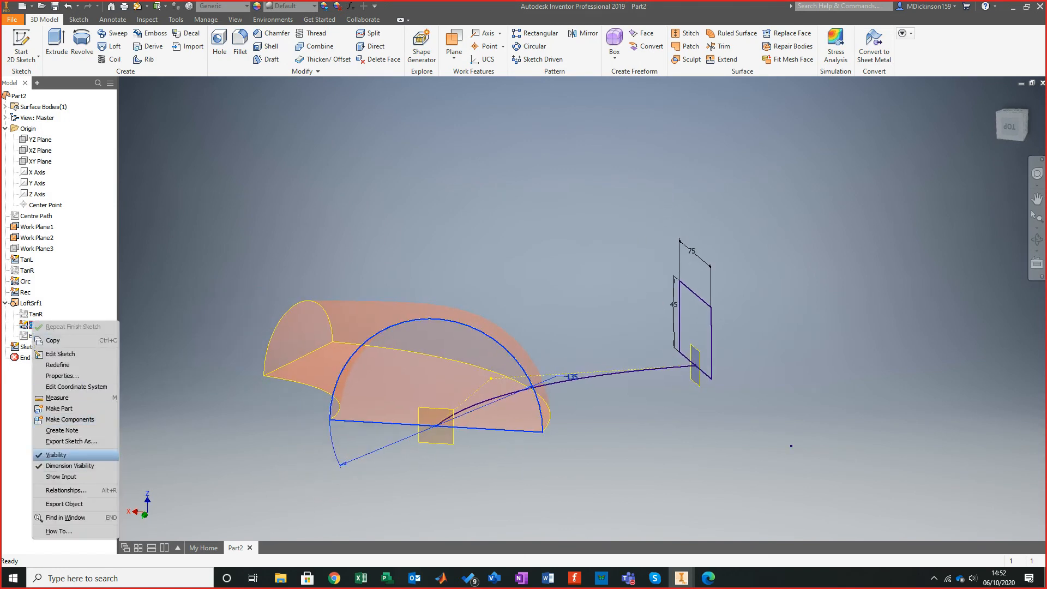
left_click(57, 455)
left_click(5, 304)
Expand the surface bodies and hide the lofted surface Srf1.
middle_click_drag(338, 305, 483, 310, "shift")
middle_click_drag(396, 395, 399, 352)
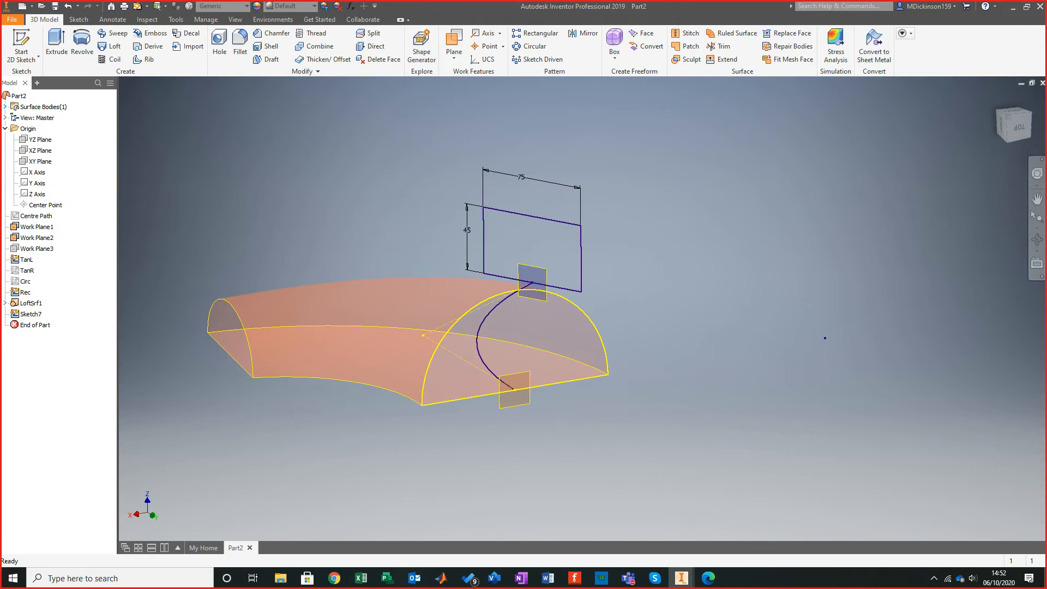
left_click(5, 107)
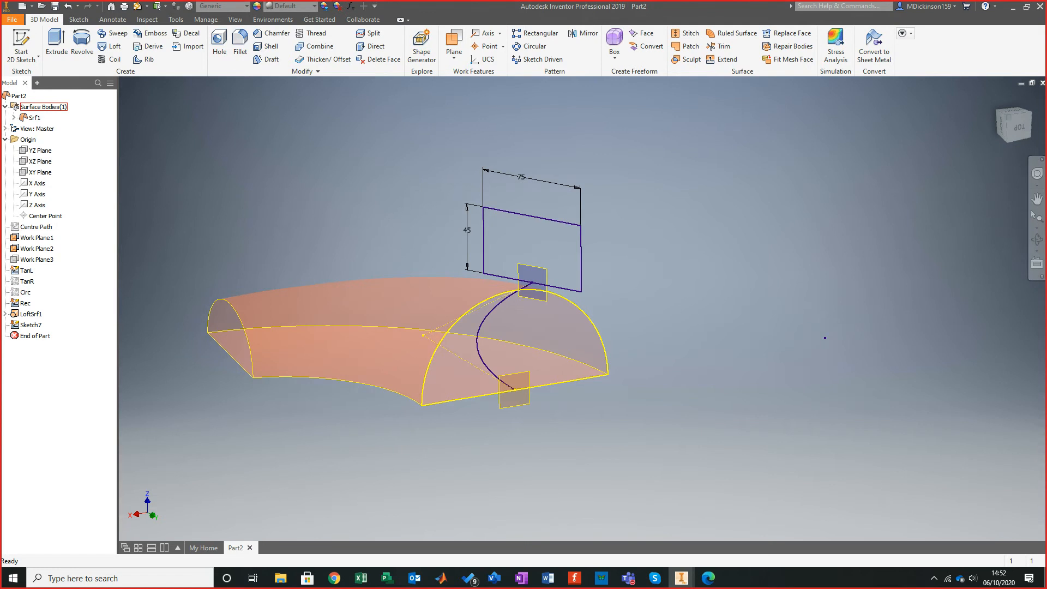
right_click(34, 117)
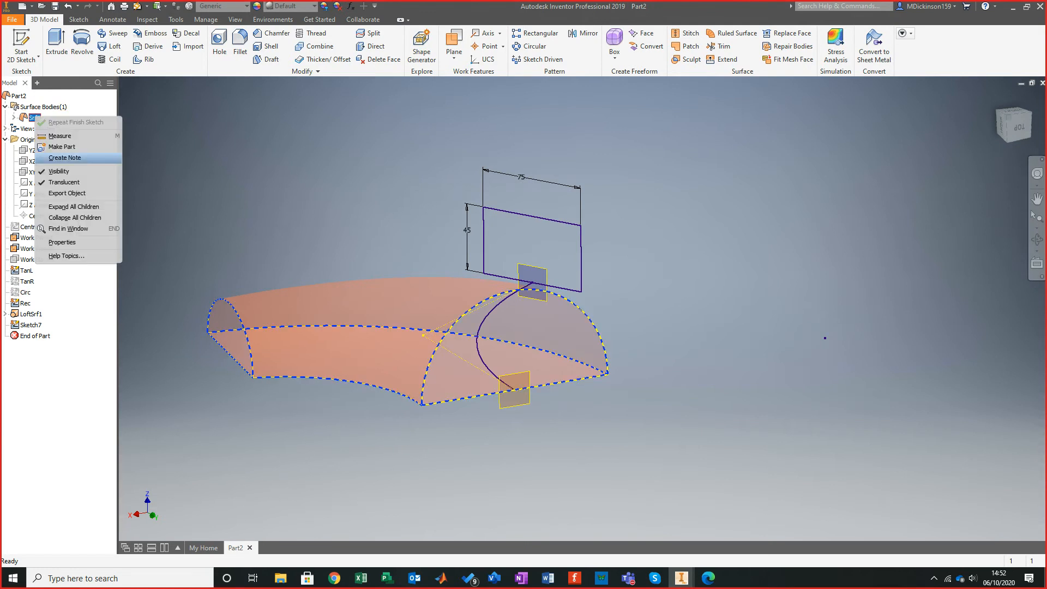
left_click(59, 171)
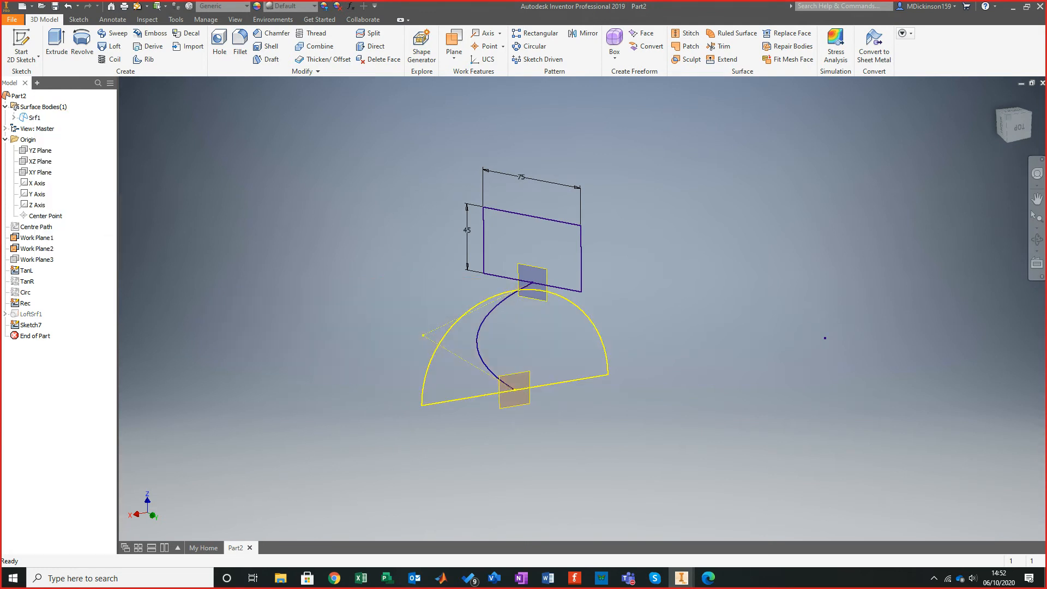
middle_click_drag(546, 328, 448, 322, "shift")
scroll(627, 283, "down", 3)
mouse_move(638, 262)
middle_mouse_down("shift")
mouse_move(627, 284)
mouse_move(647, 271)
middle_mouse_up("shift")
middle_click_drag(546, 322, 581, 321, "shift")
scroll(581, 320, "up", 2)
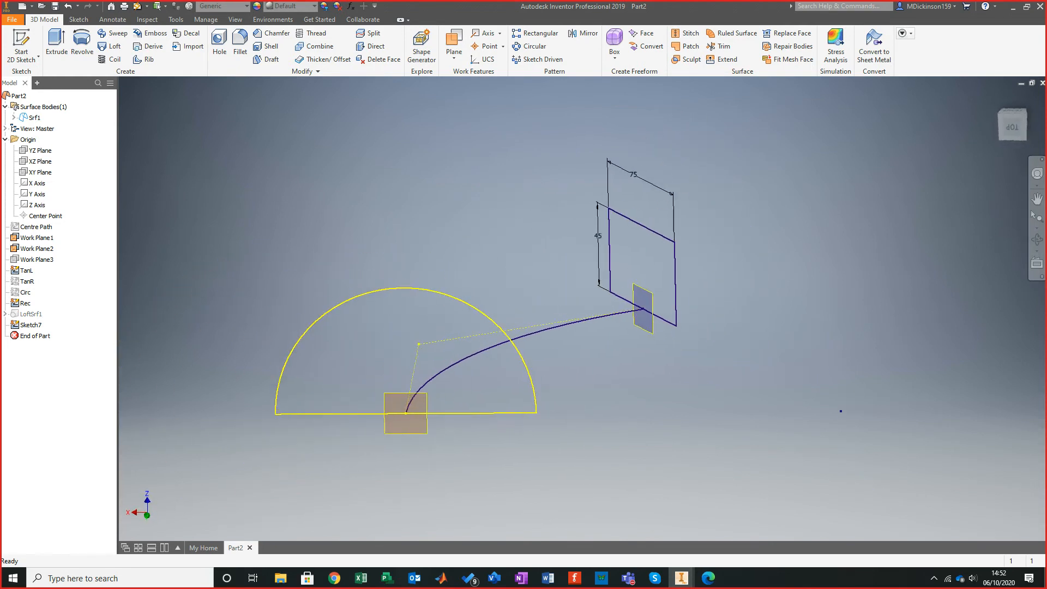
Rename the new projected semicircle sketch, Sketch7, as "Mod Circ".
left_click(30, 325)
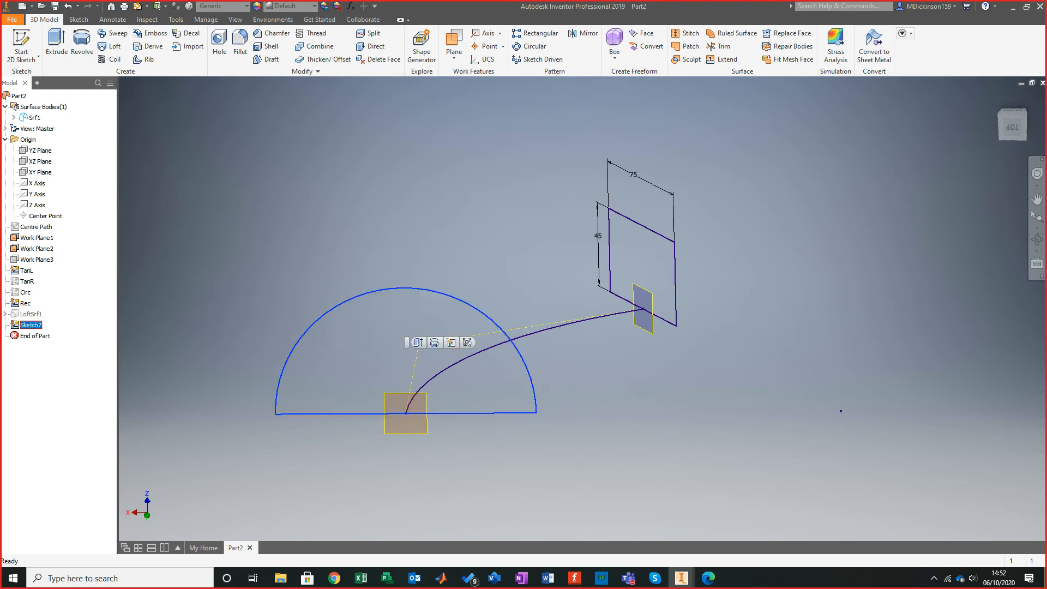
left_click(30, 325)
type("Mo")
type("d Rec")
key("BackSpace")
key("BackSpace")
key("BackSpace")
type("irc")
key("Return")
Open the Mod Circ sketch for editing.
middle_click_drag(491, 328, 510, 321, "shift")
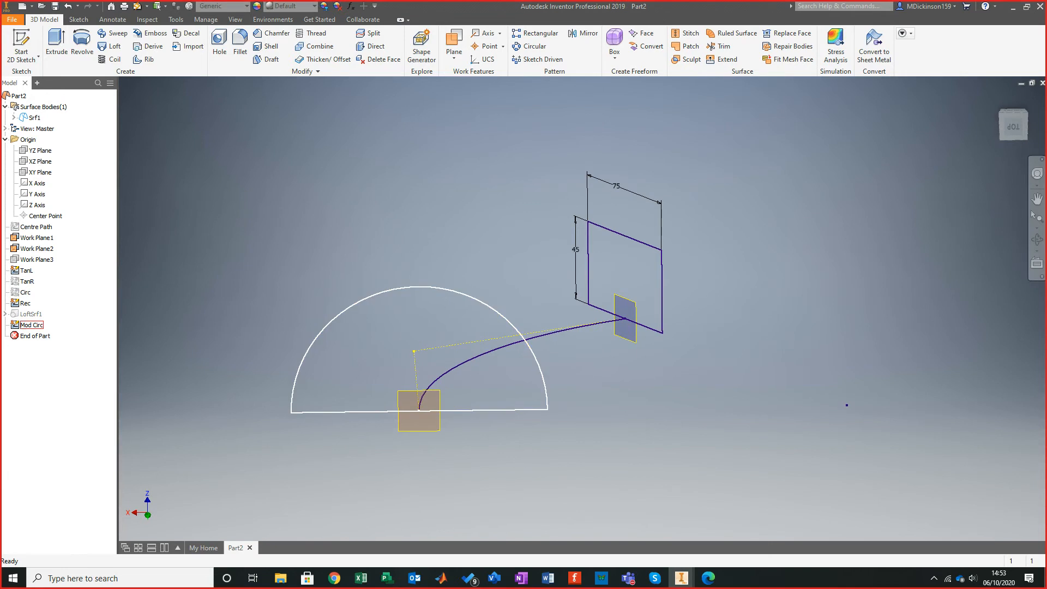
right_click(32, 325)
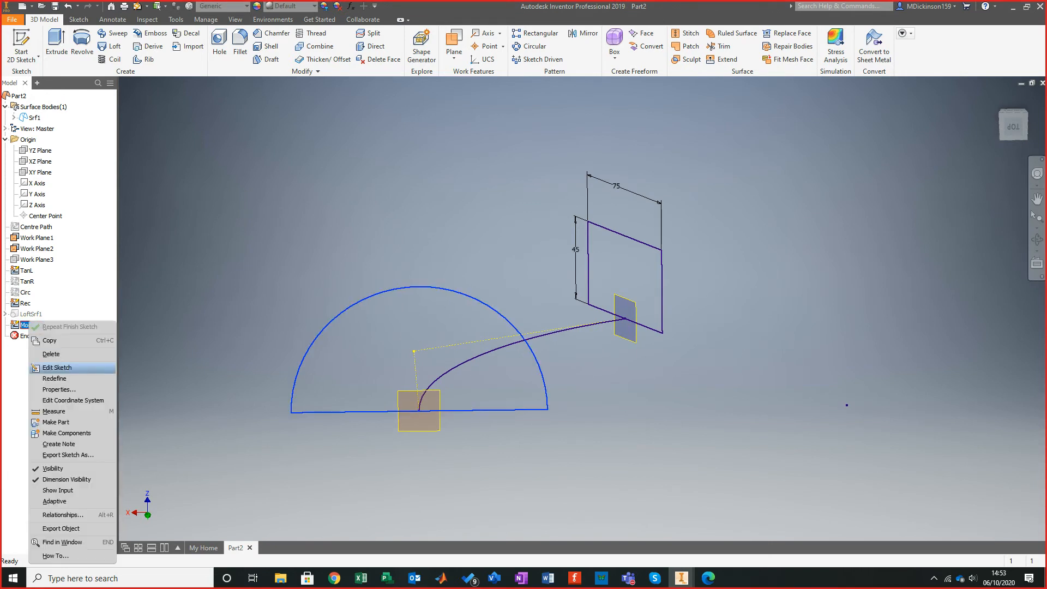
left_click(54, 370)
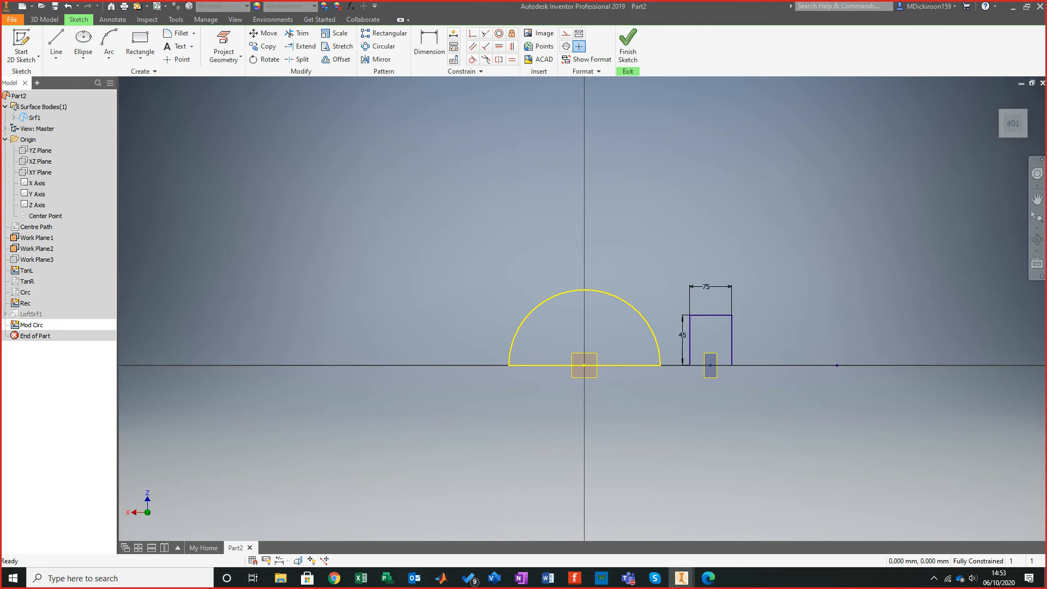
scroll(599, 329, "up", 5)
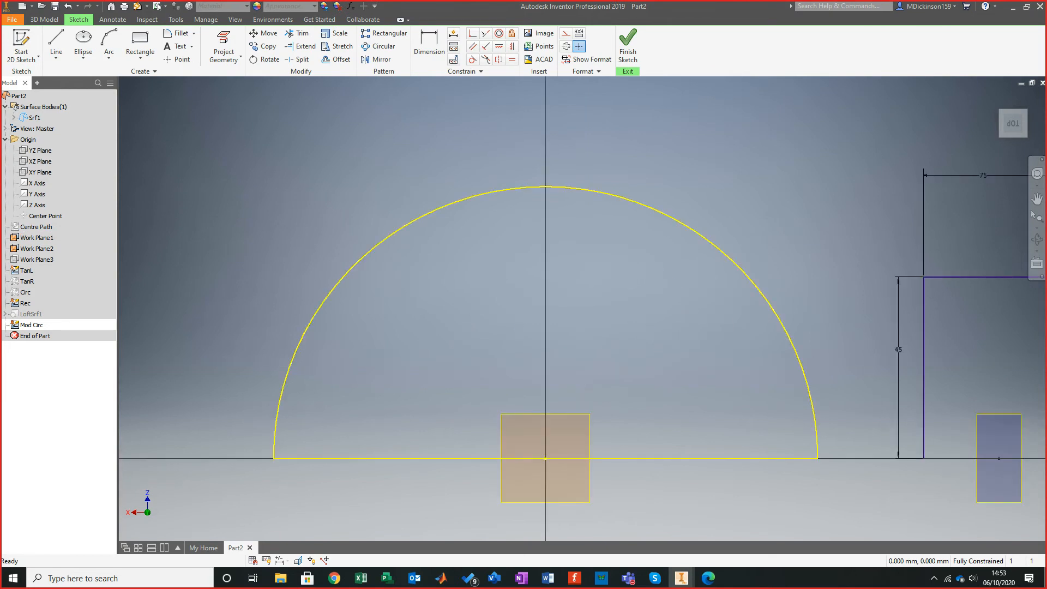
Try to split the projected semicircular arc at its topmost point.
left_click(545, 179)
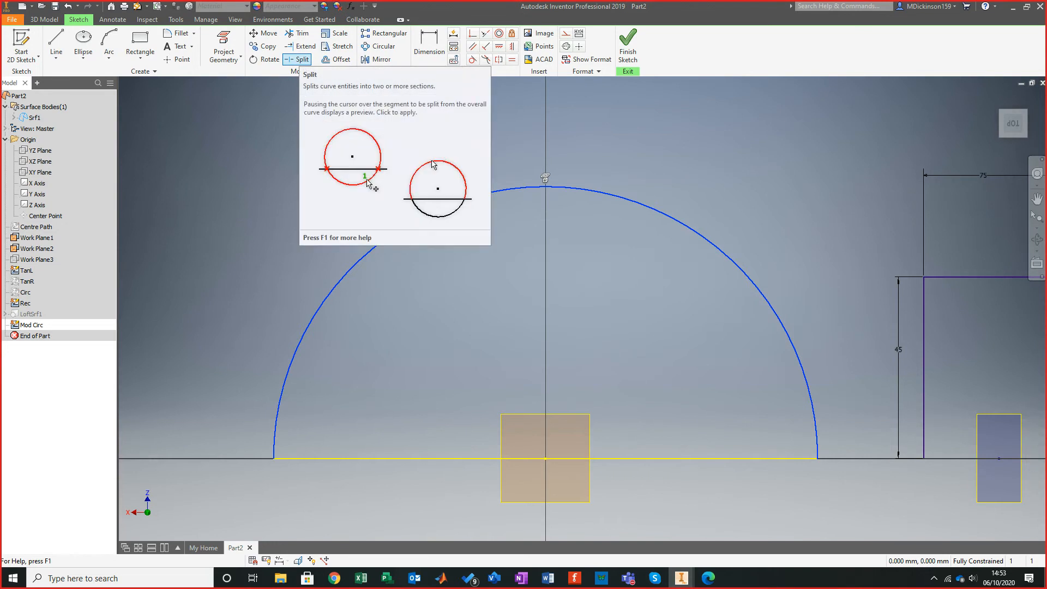
left_click(297, 59)
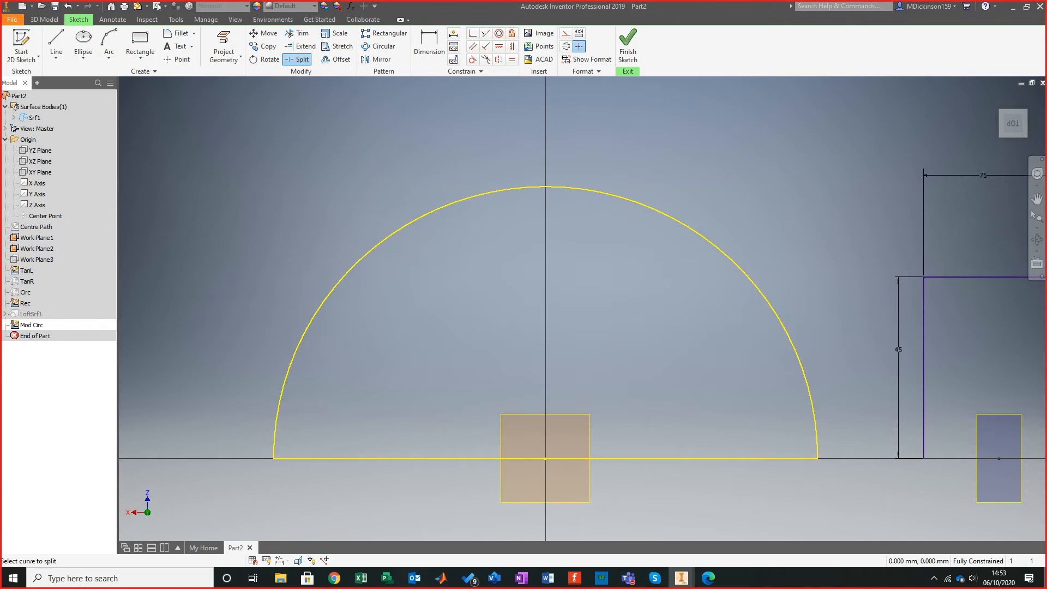
key("Escape")
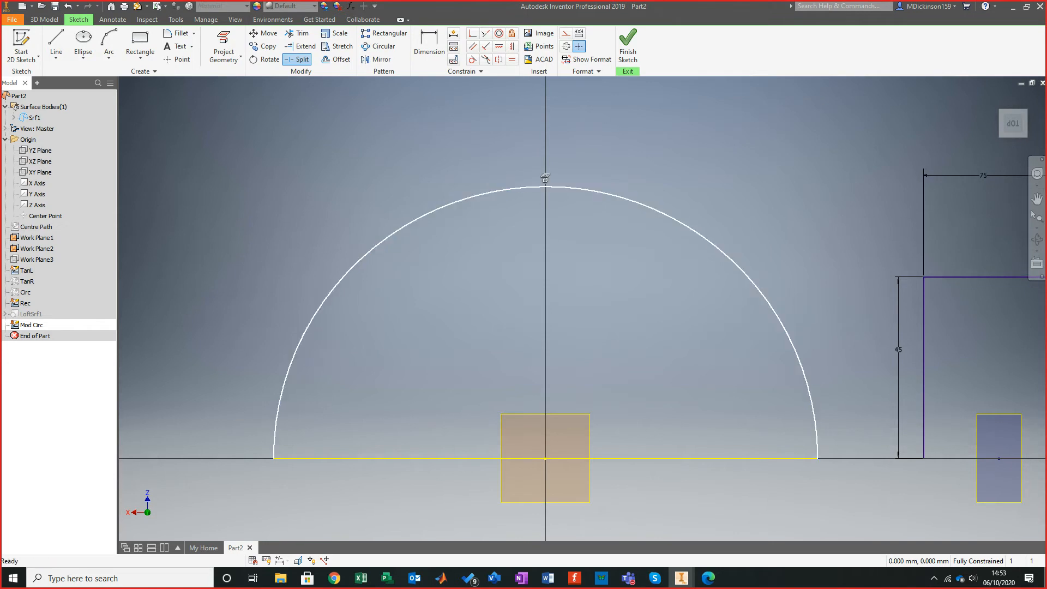
left_click(546, 186)
key("Escape")
left_click(297, 58)
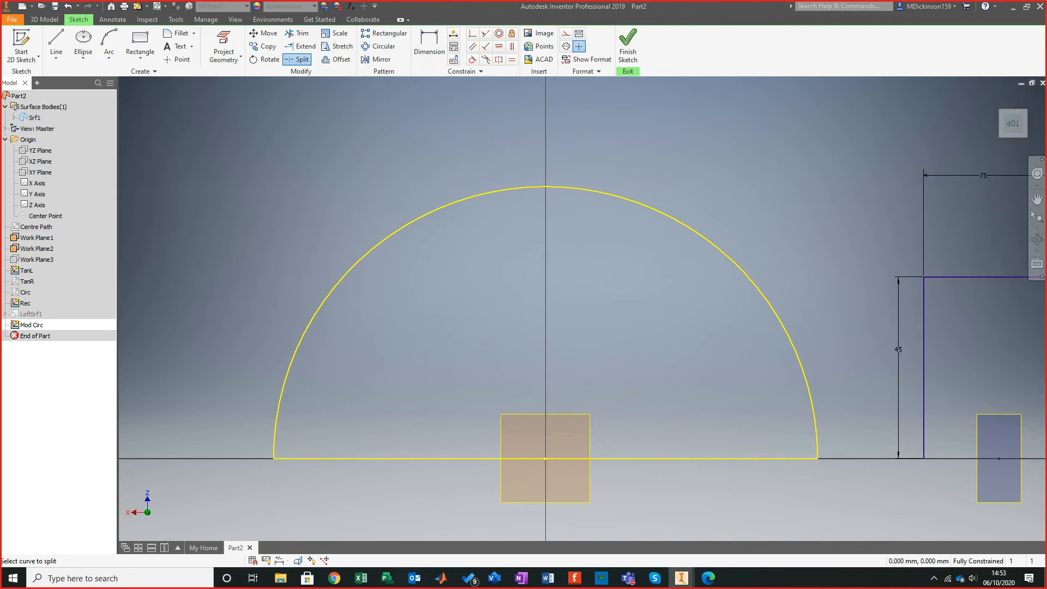
key("Escape")
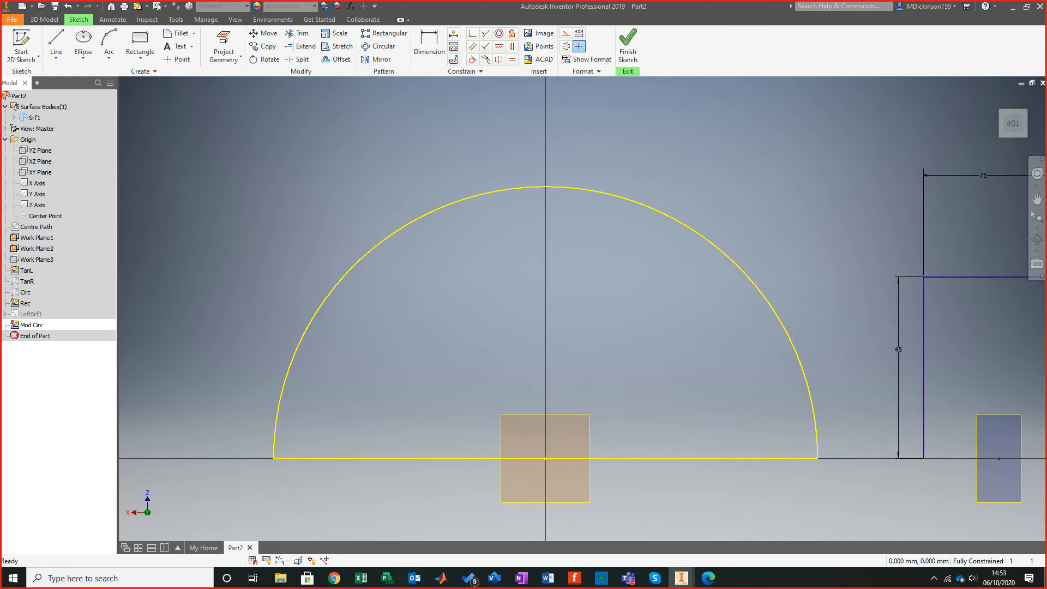
right_click(545, 178)
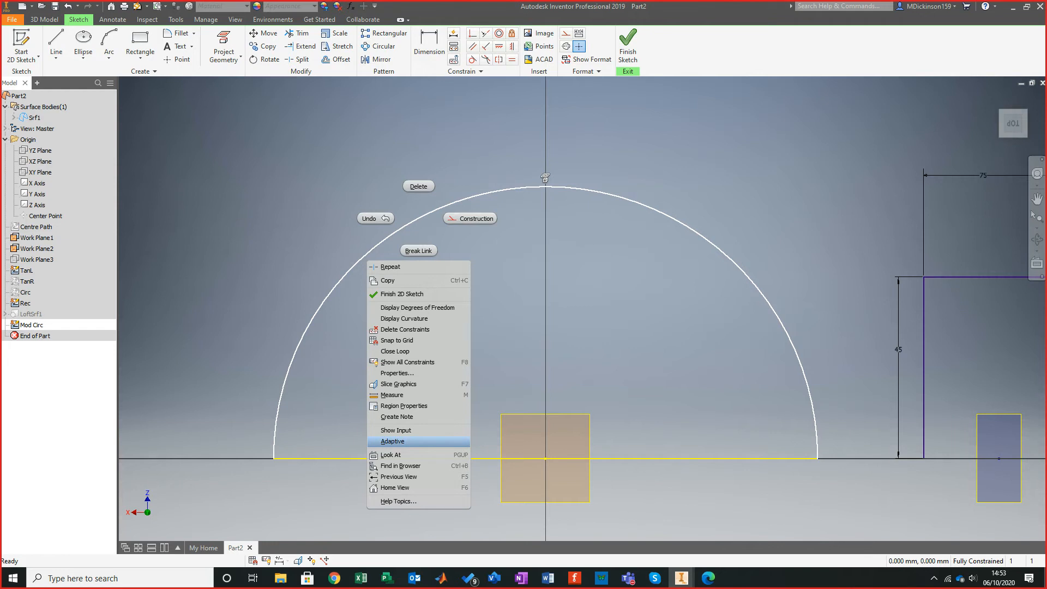
left_click(392, 441)
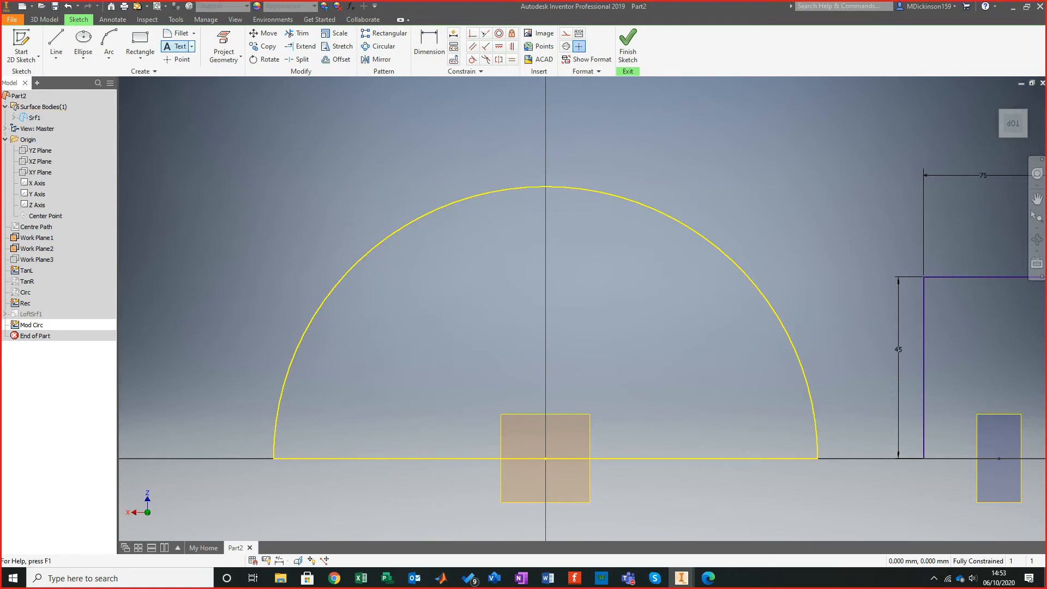
Draw two short slanted lines crossing the semicircular arc, one on each side of its vertical centre axis.
left_click(56, 42)
left_click(311, 244)
left_click(387, 300)
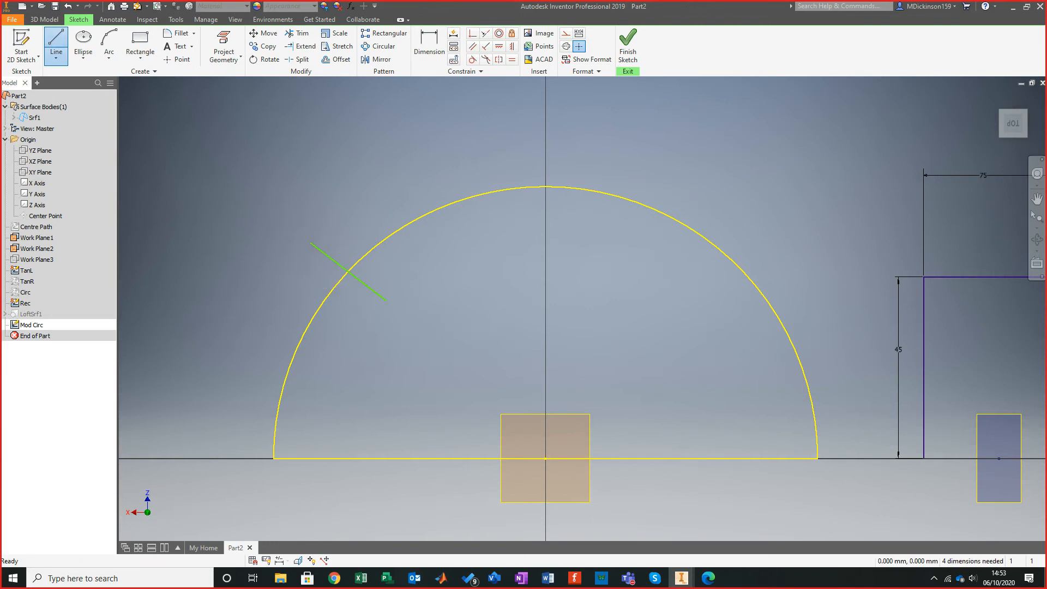
left_click(56, 42)
left_click(755, 230)
left_click(698, 294)
key("Escape")
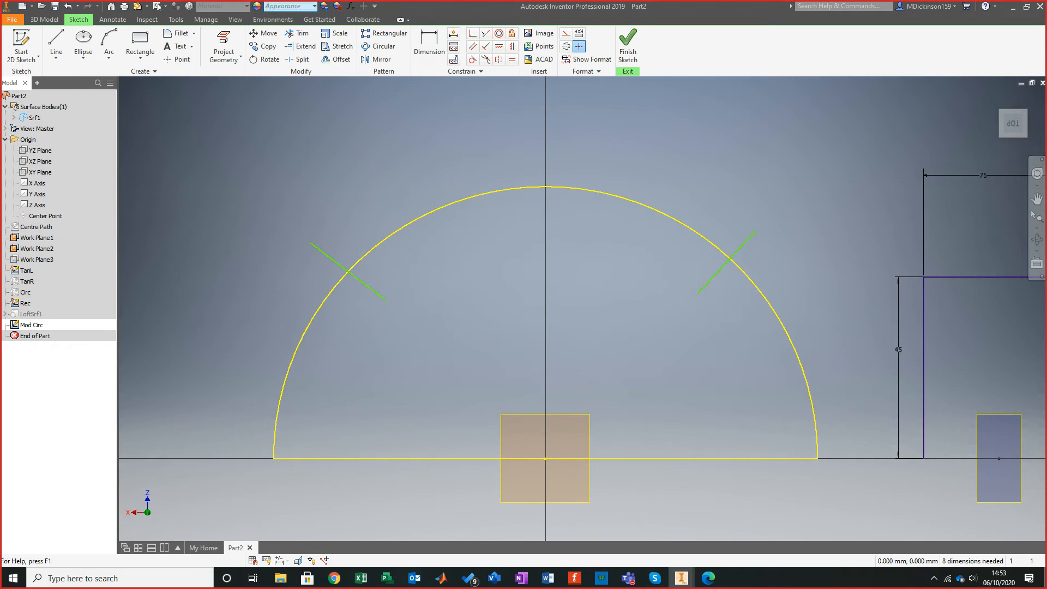
Try to split the still-linked projected arc where the two short lines cross it, and undo the attempt.
left_click(297, 59)
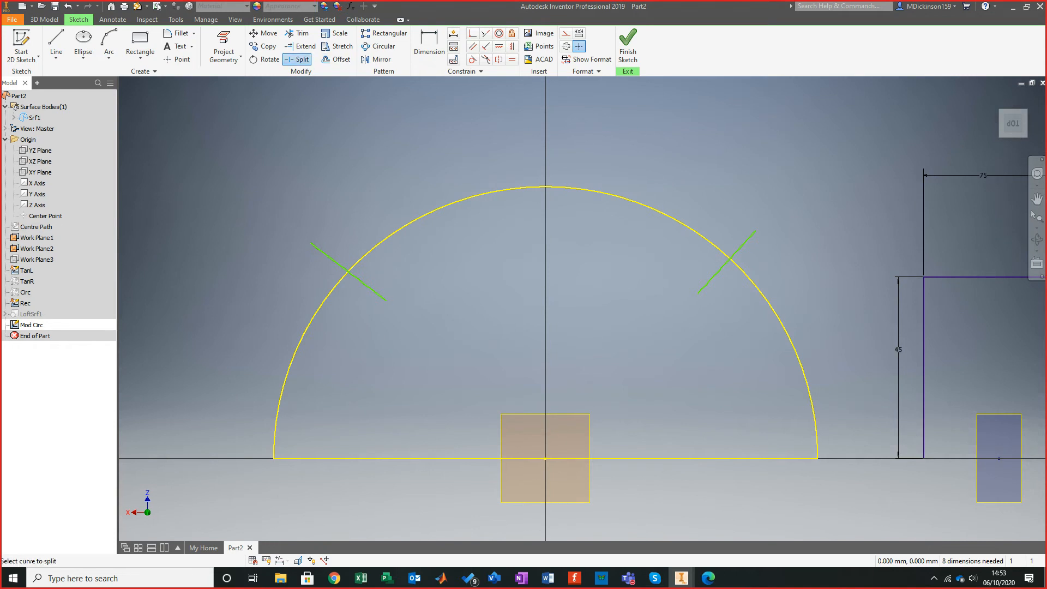
left_click(348, 271)
left_click(731, 258)
key("Escape")
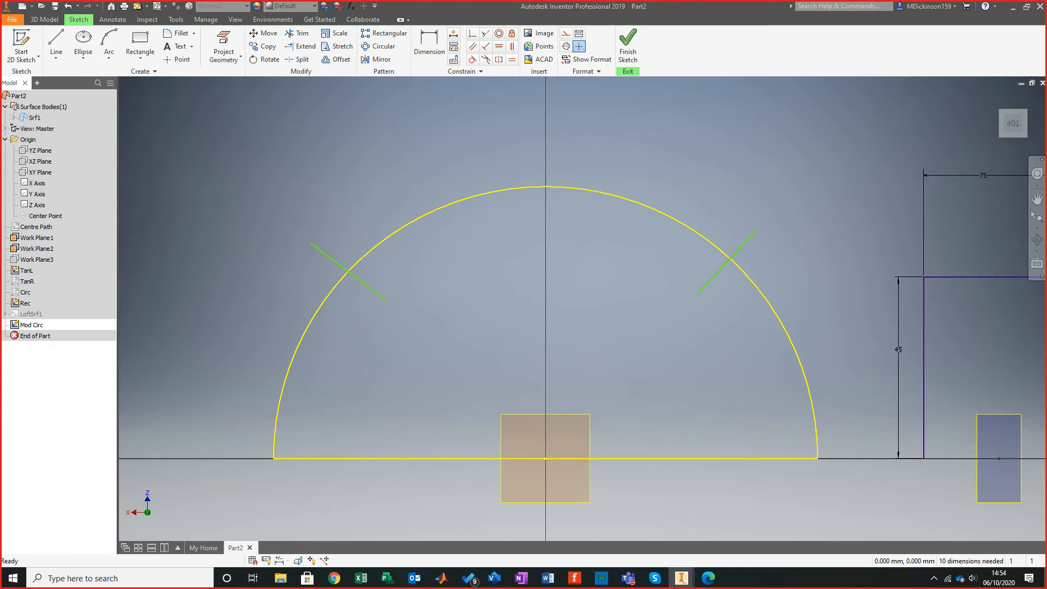
left_click(545, 177)
key("Escape")
left_click(368, 285)
left_click(330, 258)
key("ctrl+z")
left_click(393, 234)
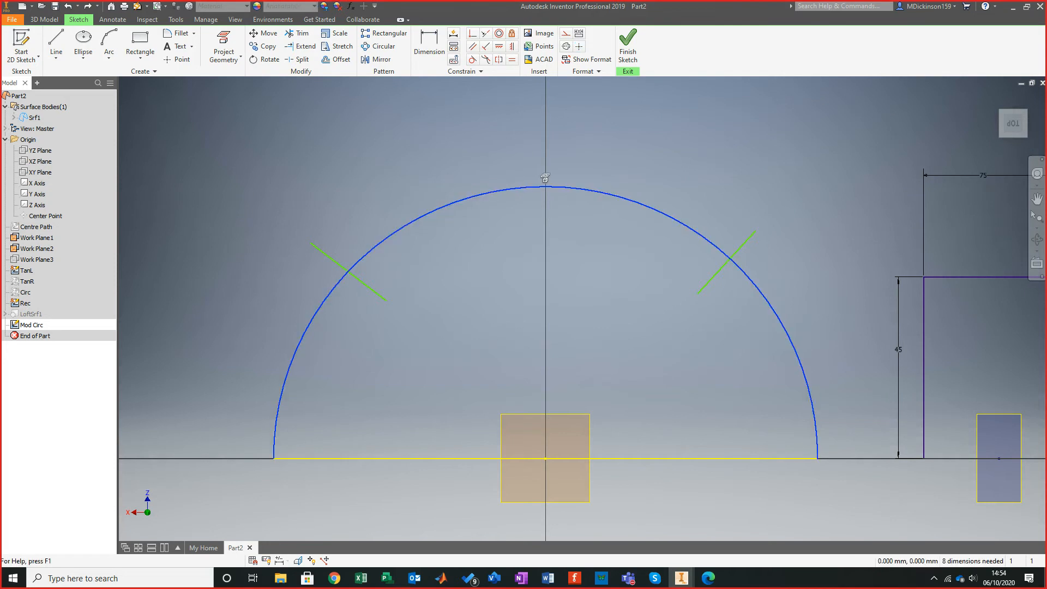
Break the link between the projected semicircular arc and its source geometry.
left_click(297, 59)
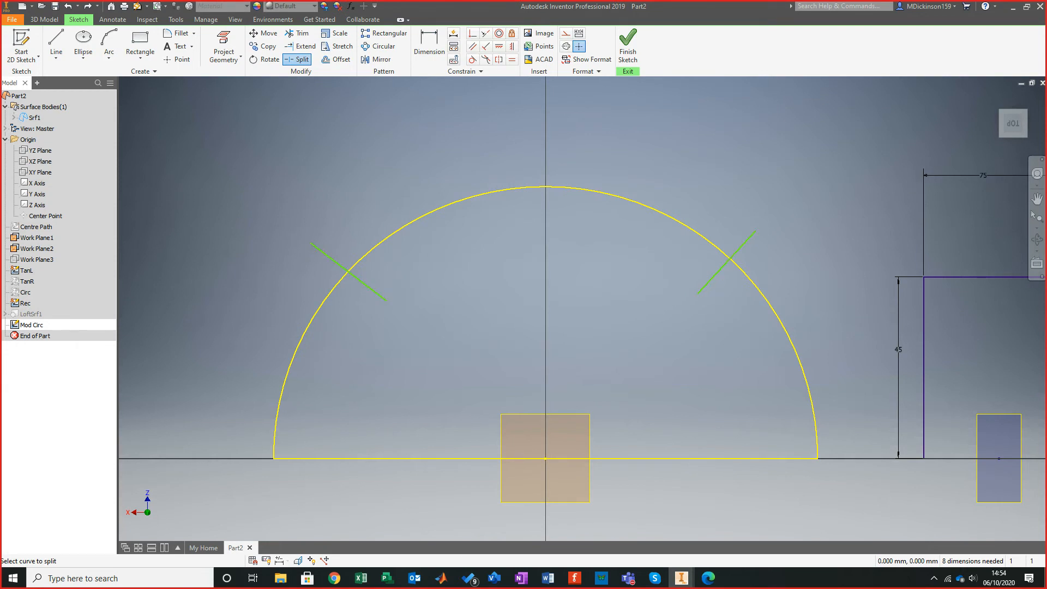
key("Escape")
key("Escape")
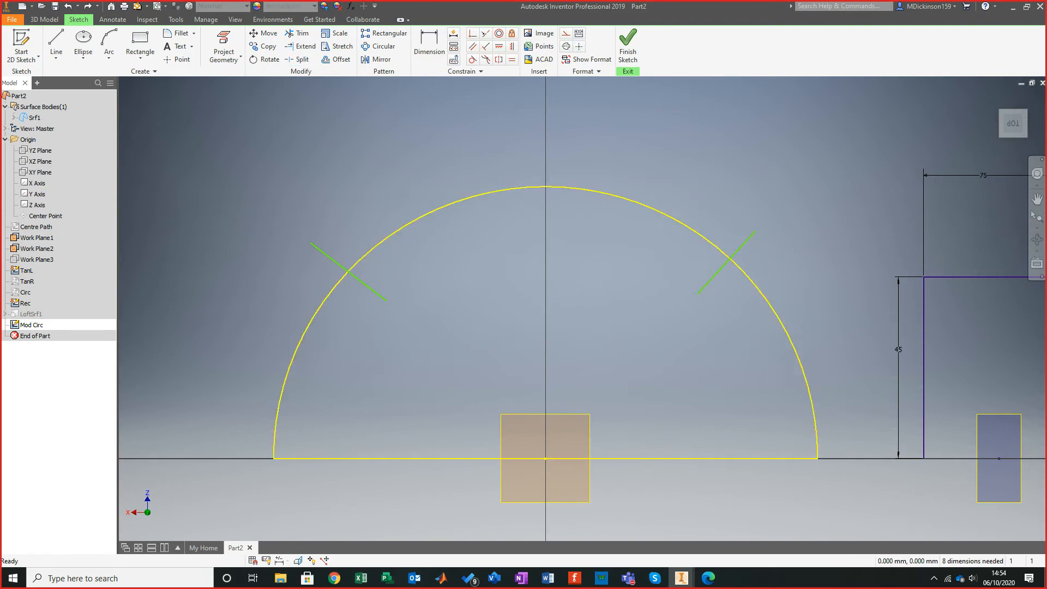
left_click(388, 238)
right_click(388, 238)
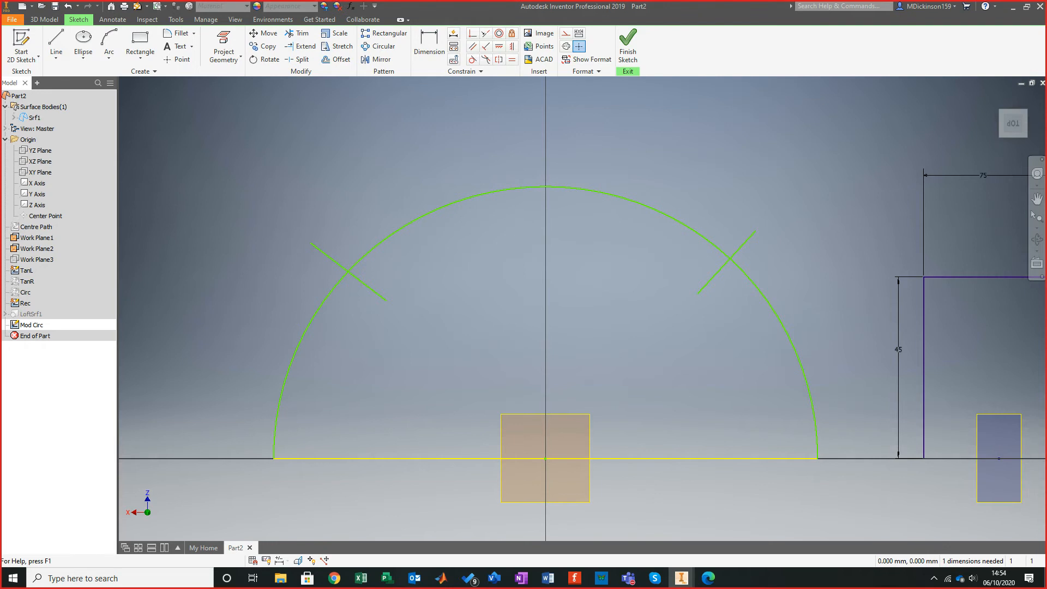
Split the unlinked semicircular arc at its crossings with the two short slanted lines.
left_click(298, 59)
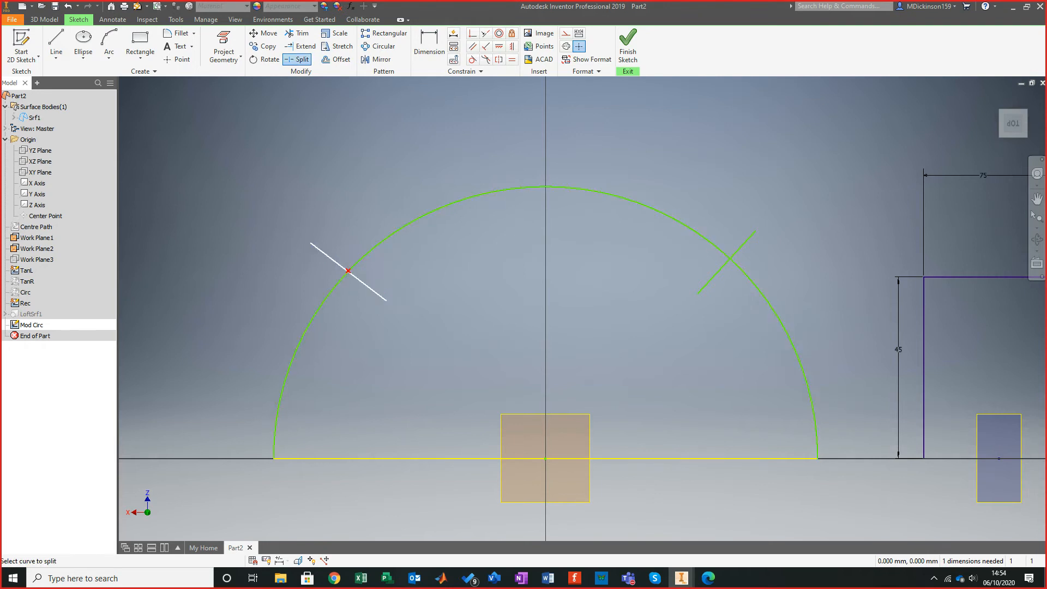
left_click(349, 271)
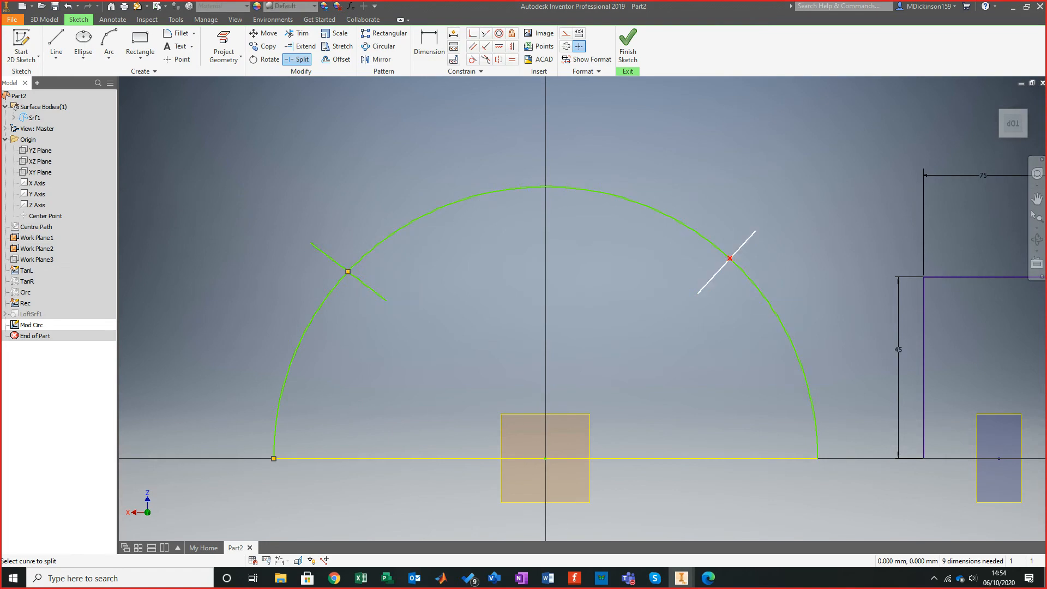
left_click(730, 258)
key("Escape")
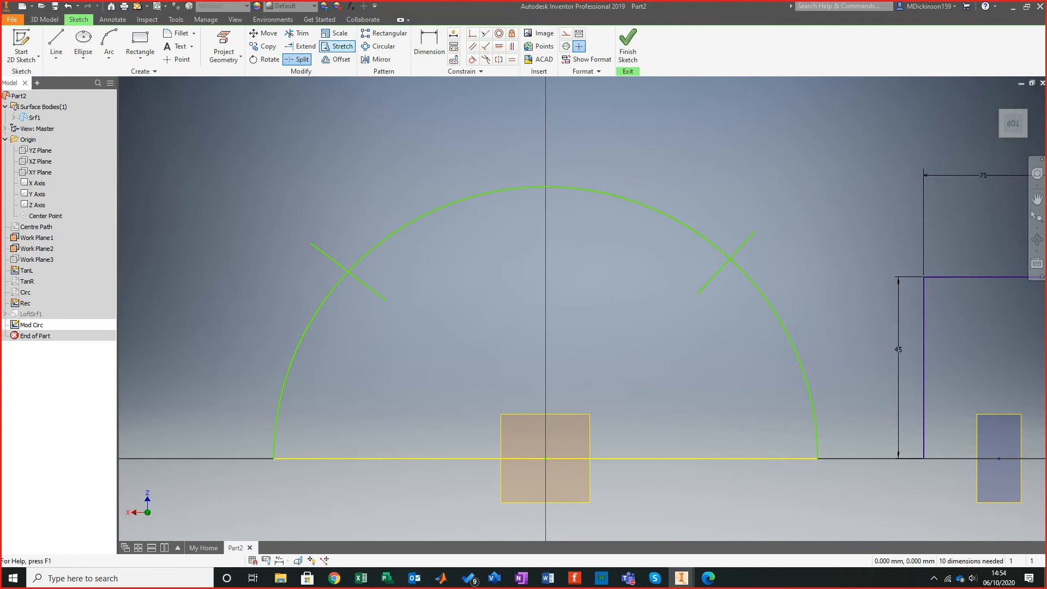
Try to trim away the short slanted lines crossing the arc, and undo the last trim.
left_click(297, 33)
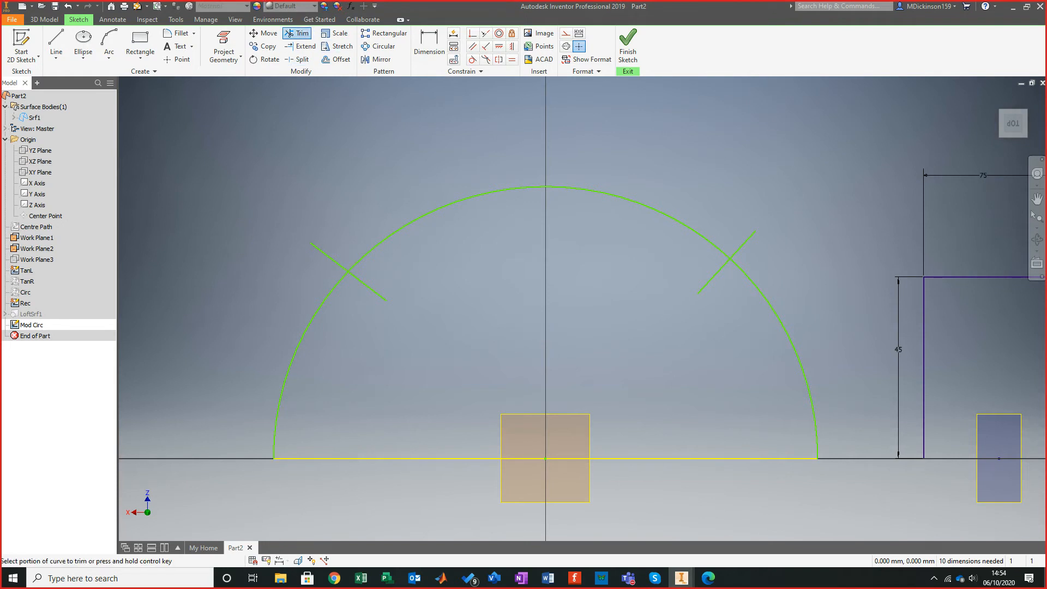
left_click(329, 257)
key("Escape")
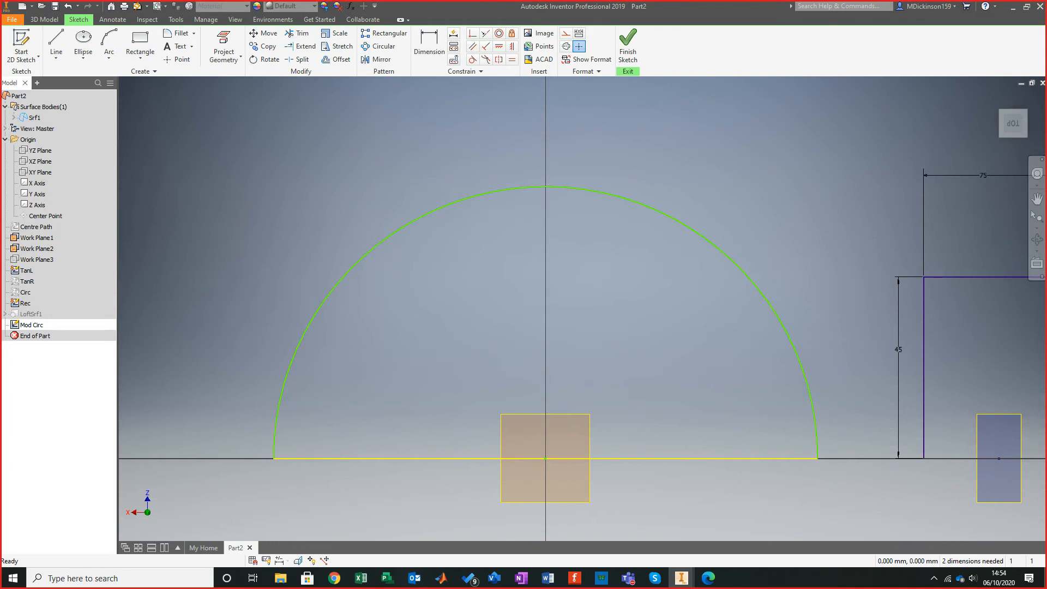
key("ctrl+z")
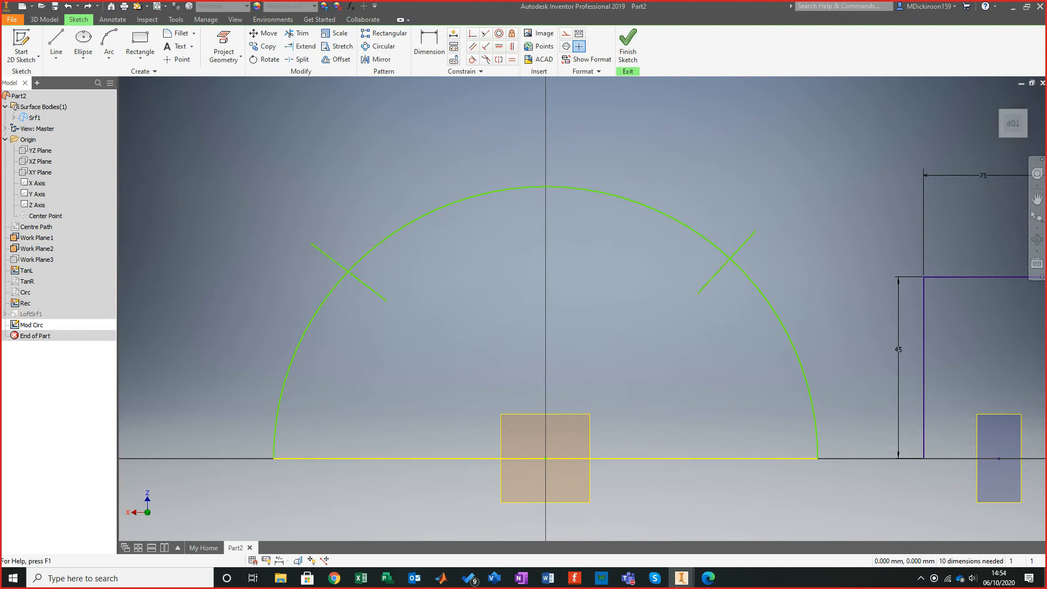
Split the arc again at the slanted line nearer the rectangle, and trim away both short crossing lines.
left_click(297, 59)
left_click(730, 258)
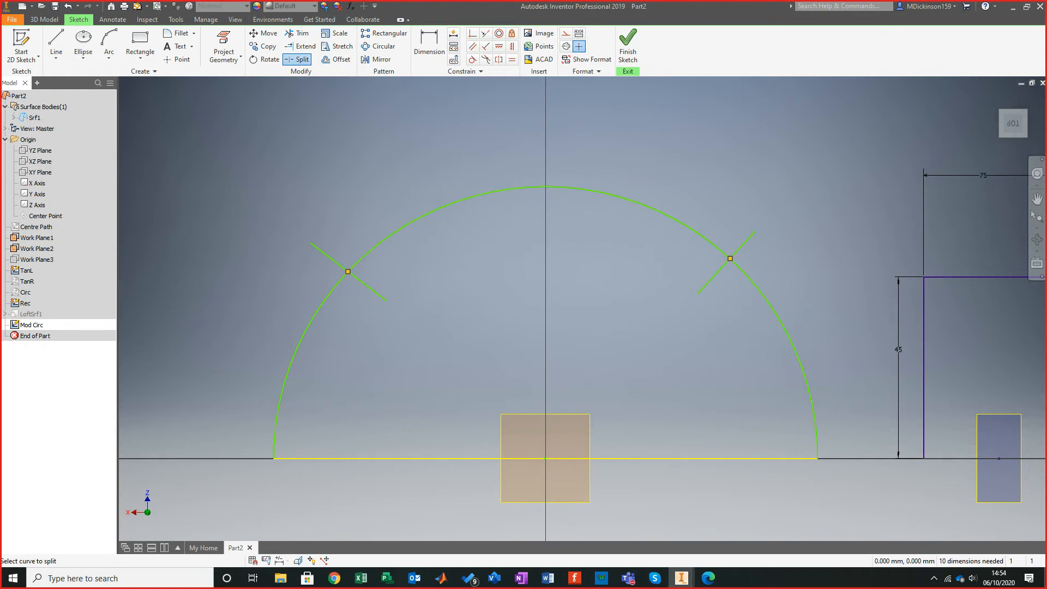
left_click(297, 34)
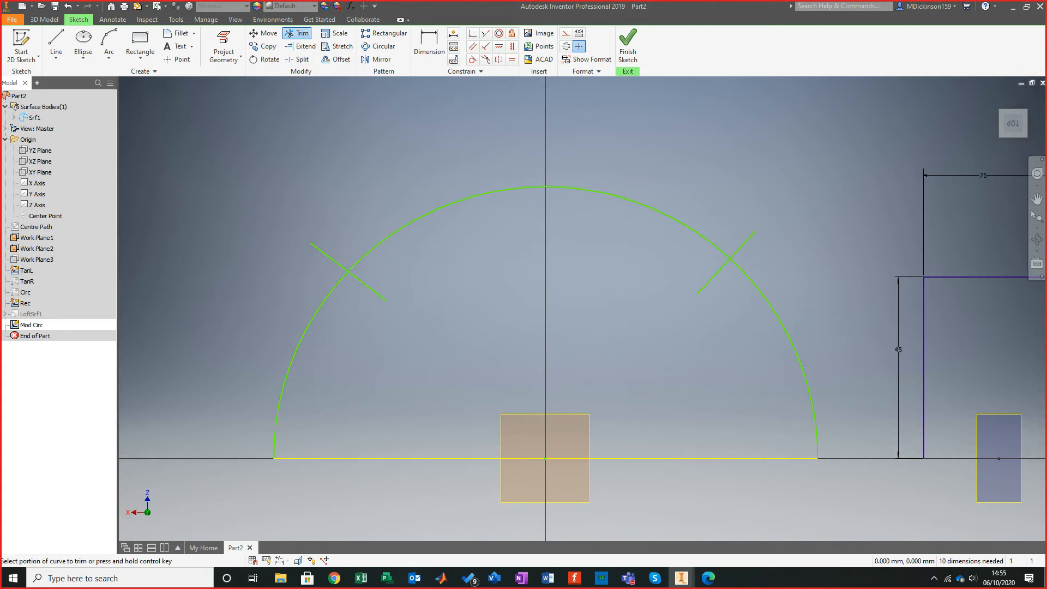
left_click(713, 276)
left_click(368, 287)
left_click(329, 256)
key("Escape")
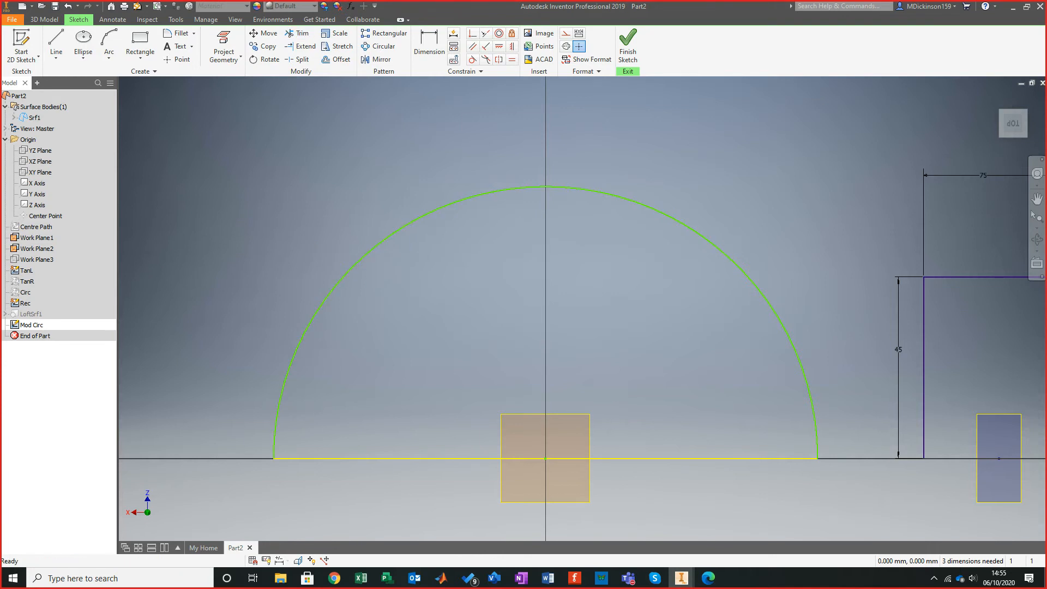
Add an aligned dimension between the ends of the arc segment farthest from the rectangle, and undo it.
key("d")
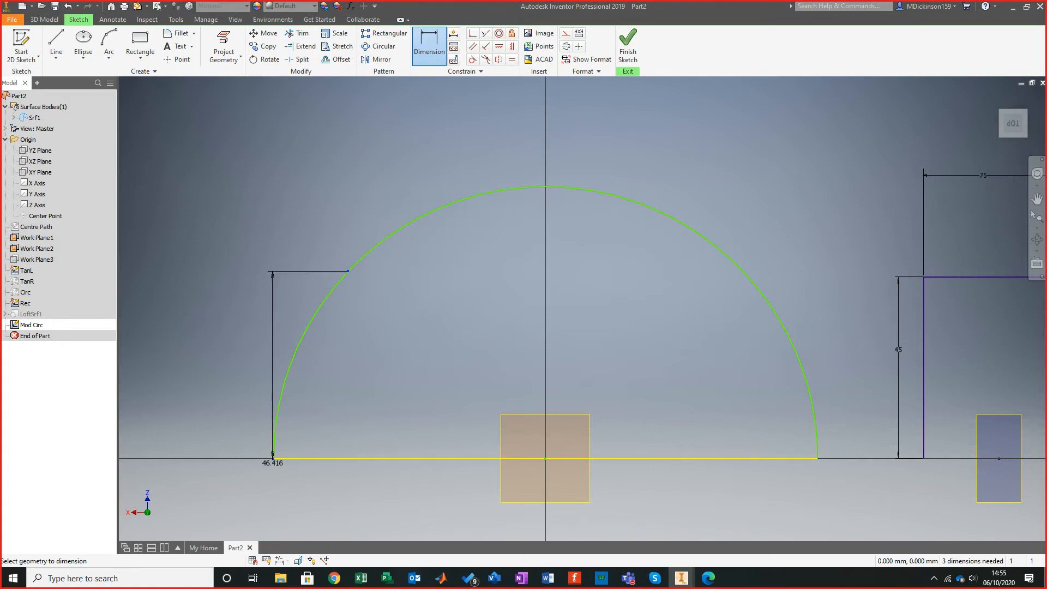
left_click(306, 334)
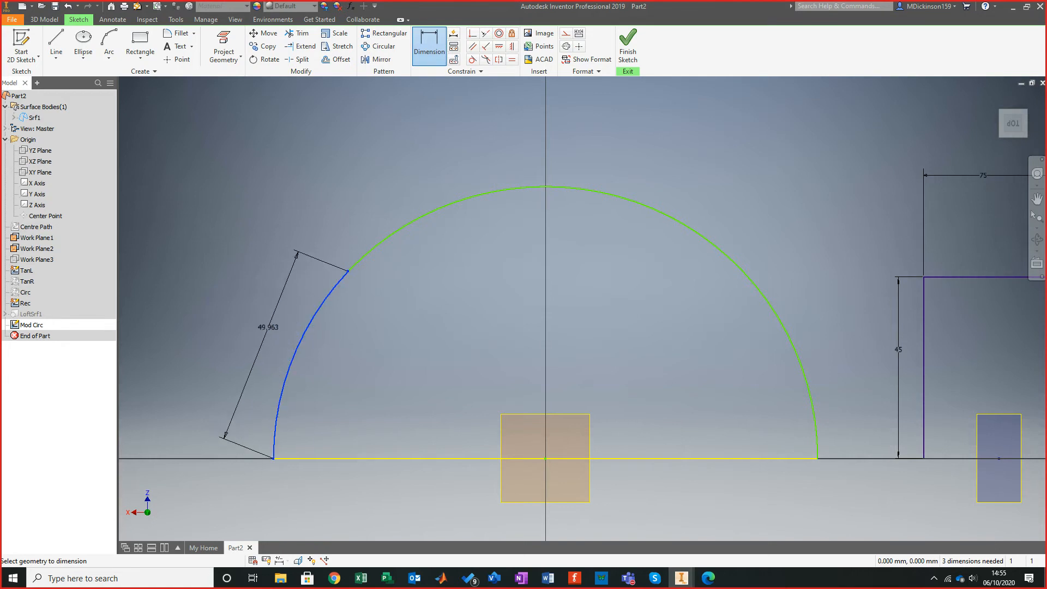
left_click(266, 327)
right_click(265, 330)
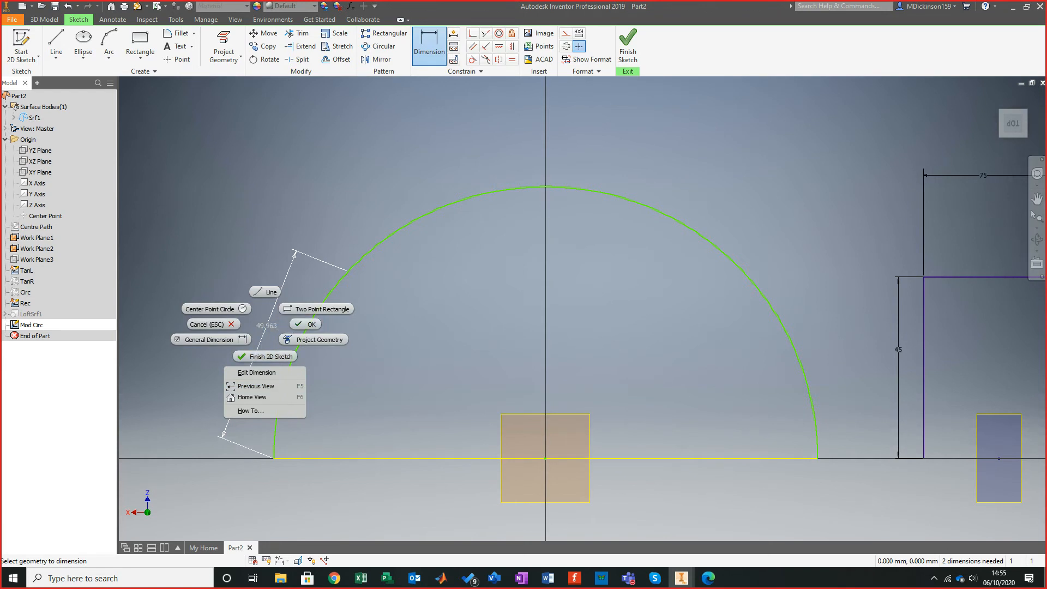
key("Escape")
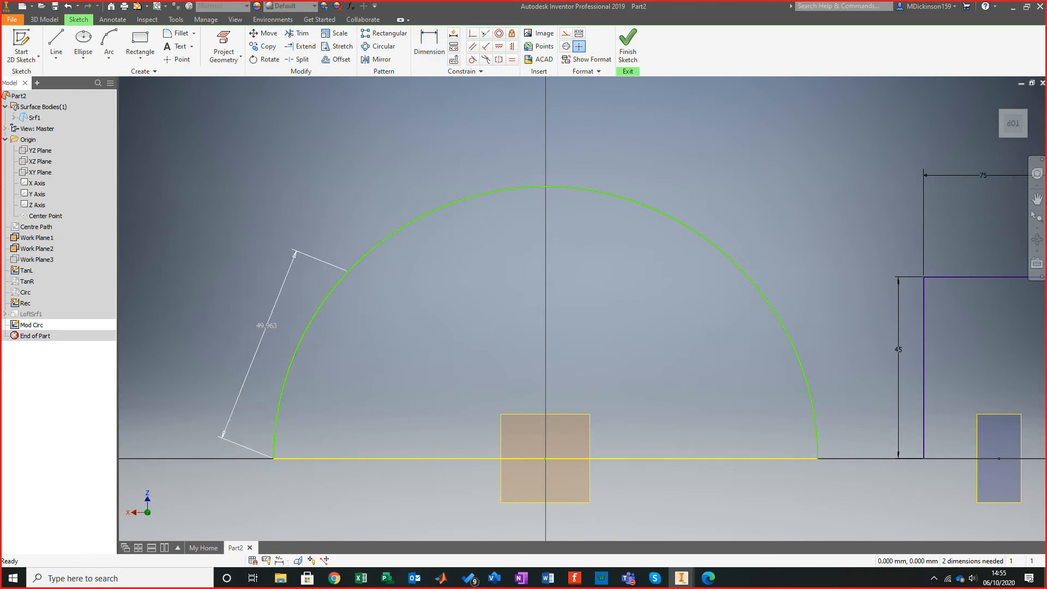
right_click(261, 338)
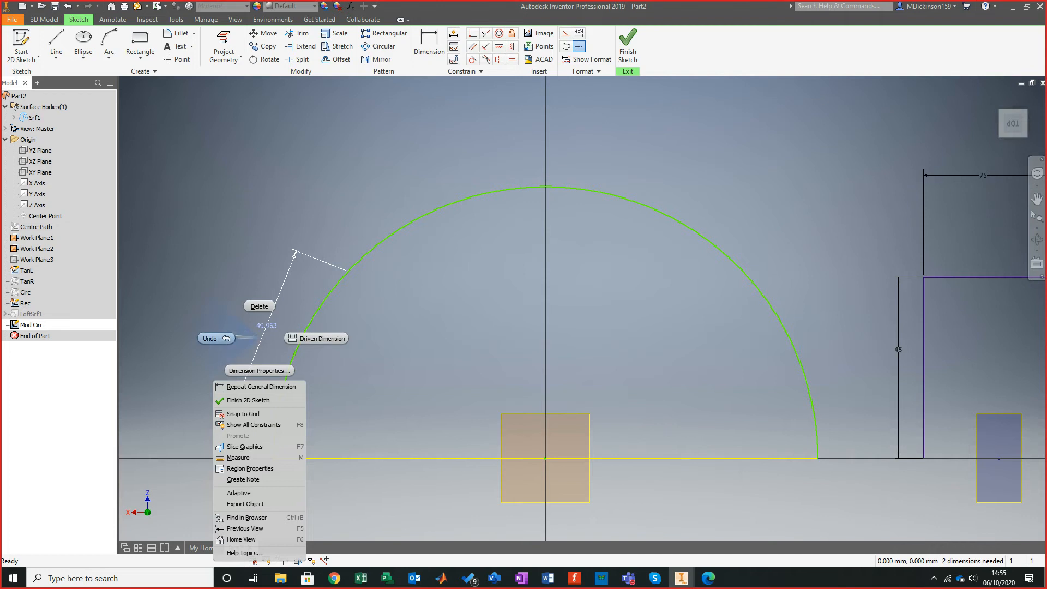
left_click(211, 338)
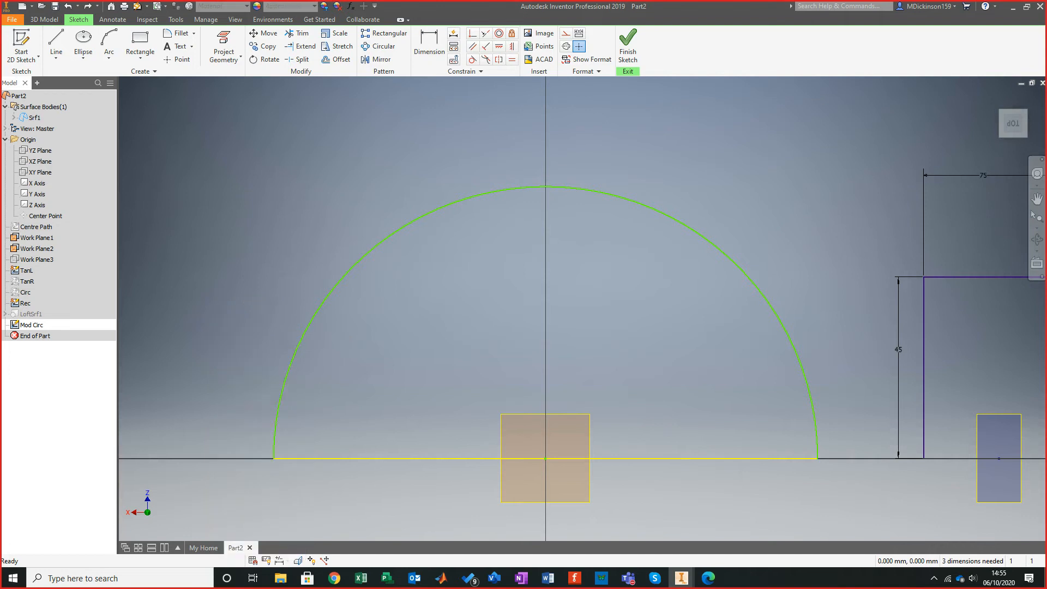
Add an arc length dimension to the end segment of the semicircle farthest from the rectangle.
left_click(299, 343)
left_click(430, 47)
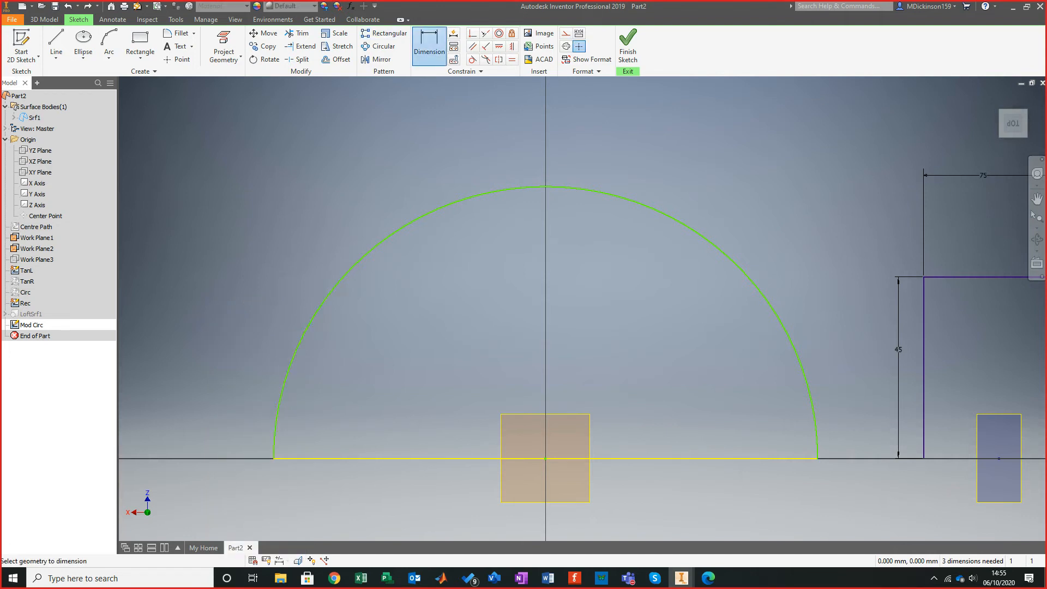
left_click(308, 324)
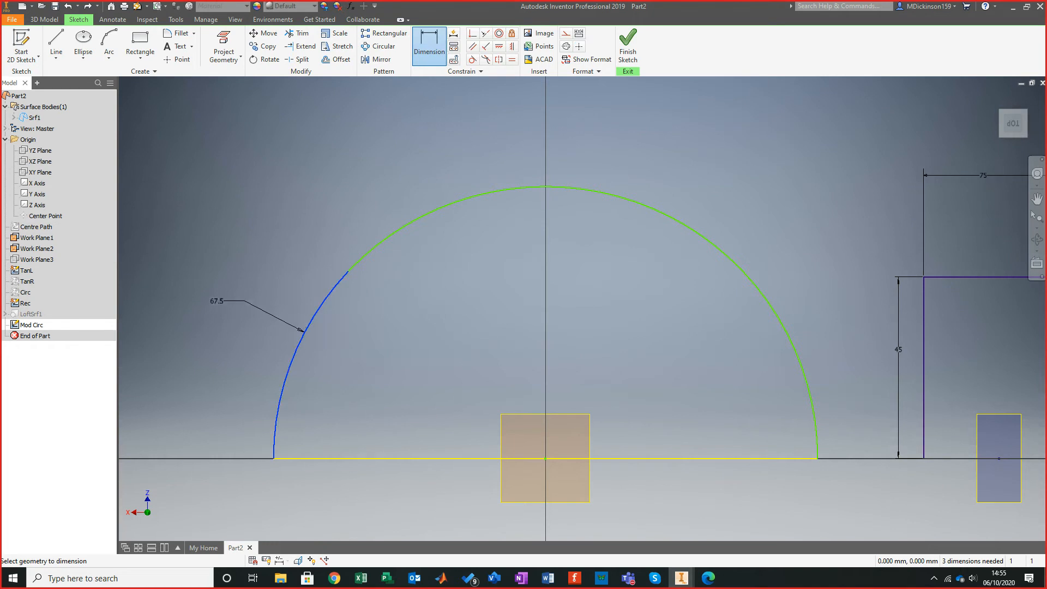
right_click(245, 301)
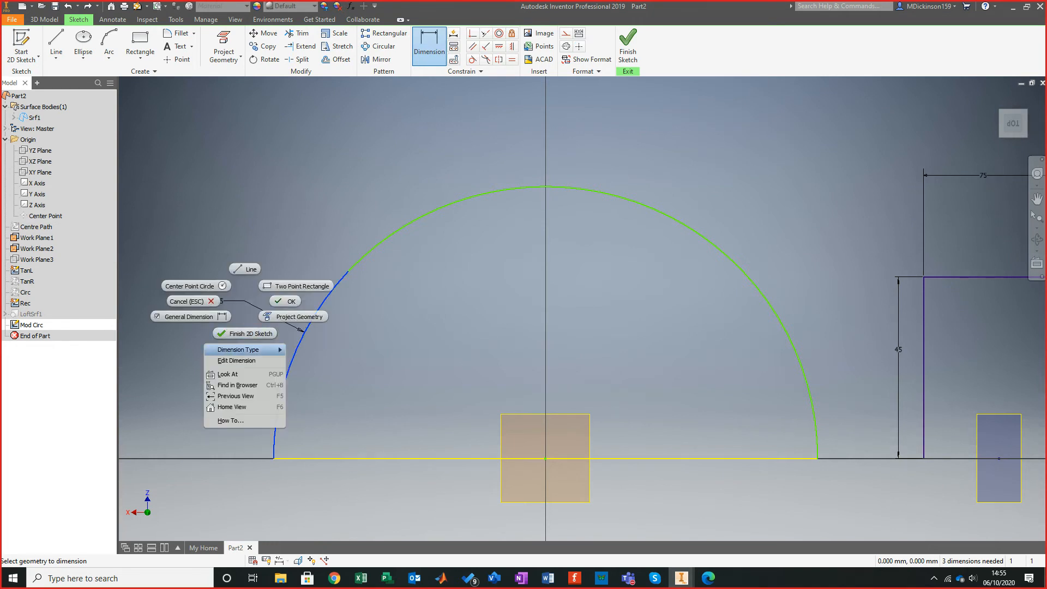
mouse_move(240, 350)
left_click(312, 371)
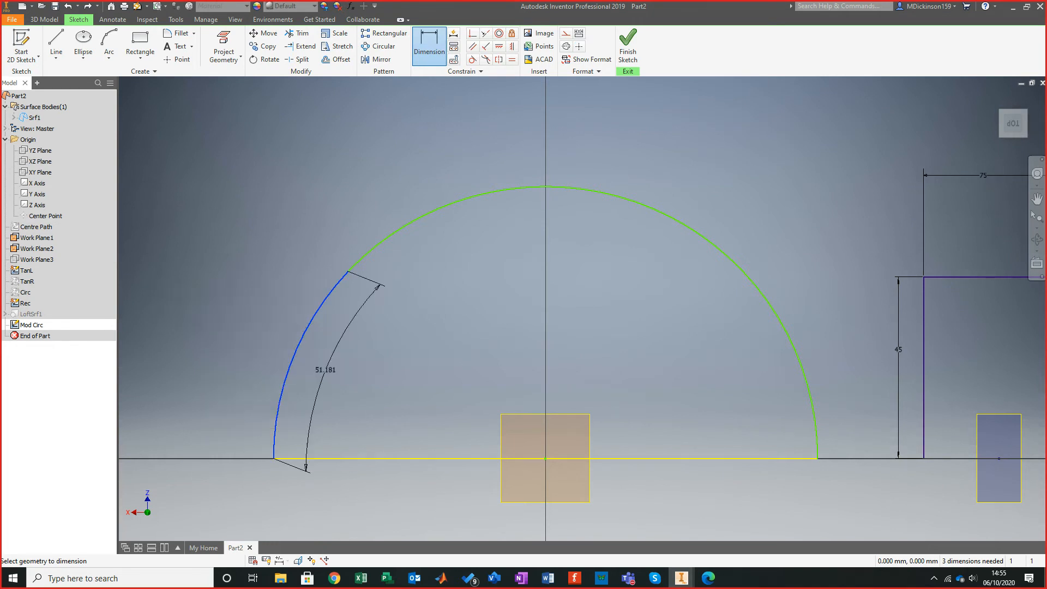
left_click(256, 327)
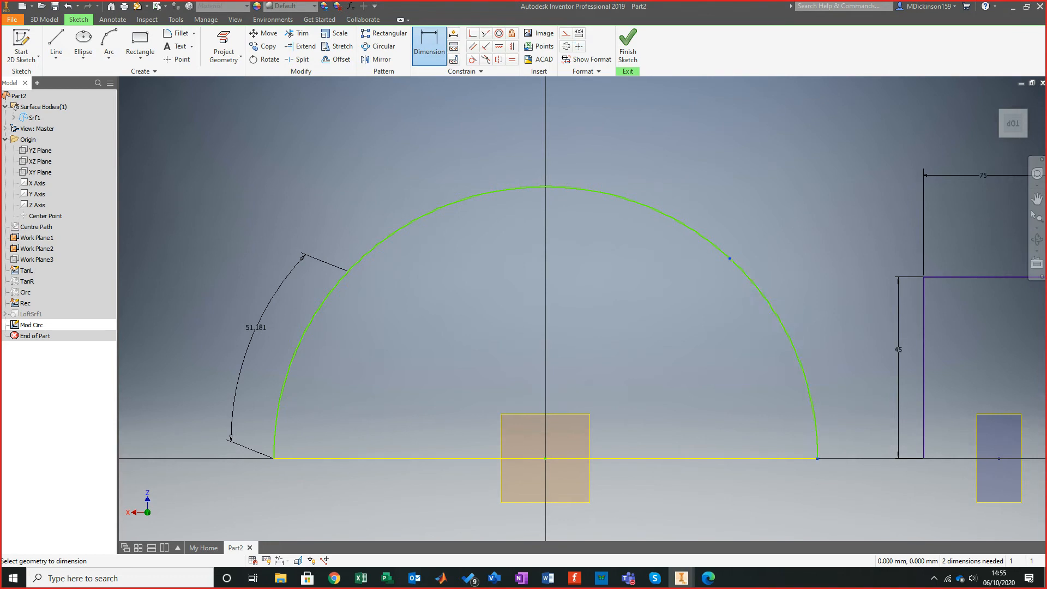
Add an aligned dimension between the ends of the arc segment nearest the rectangle, and undo it.
left_click(792, 346)
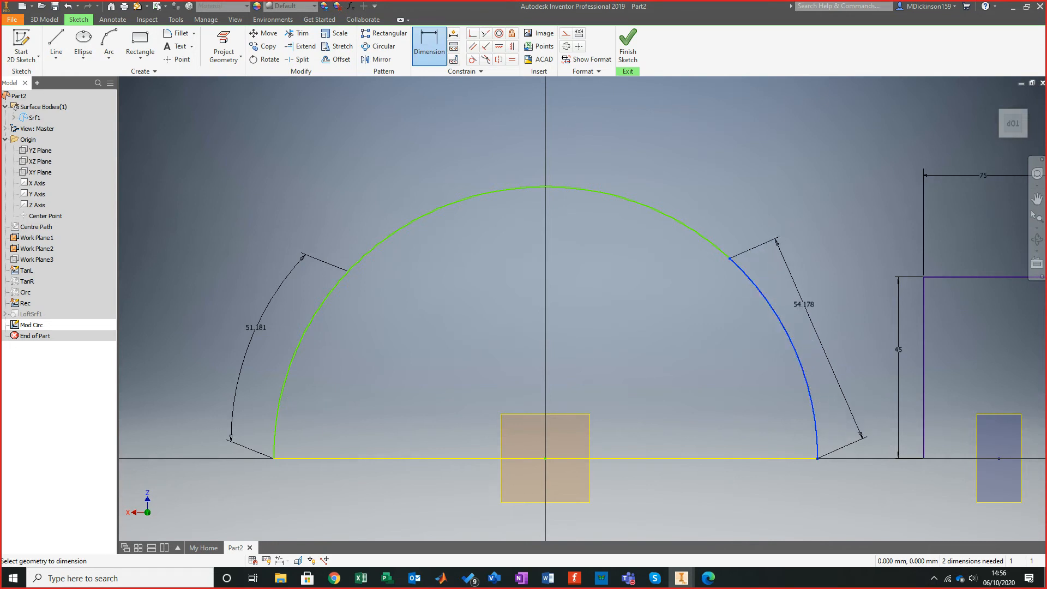
left_click(806, 310)
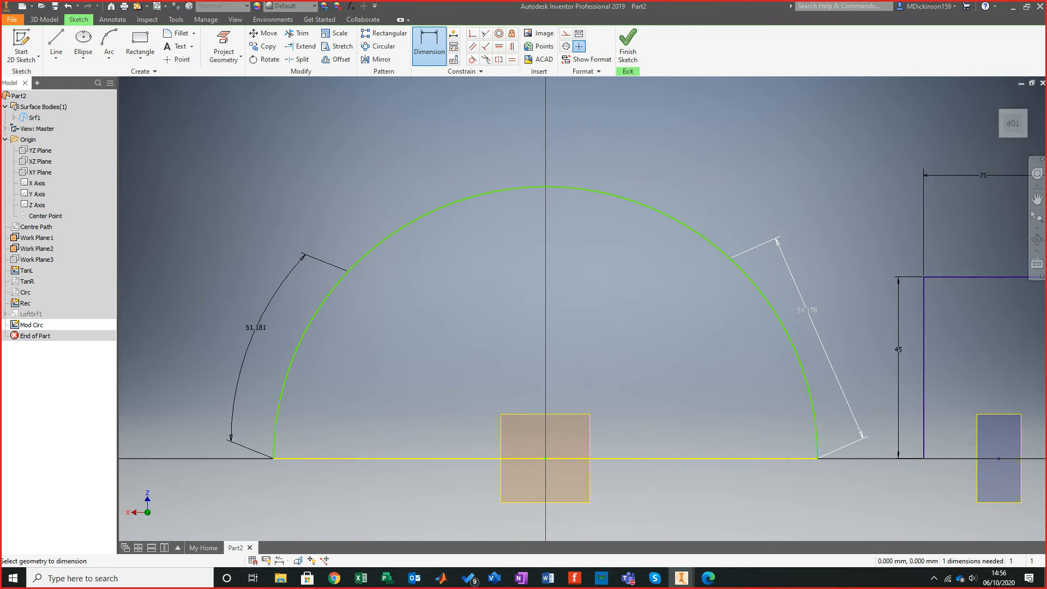
right_click(806, 309)
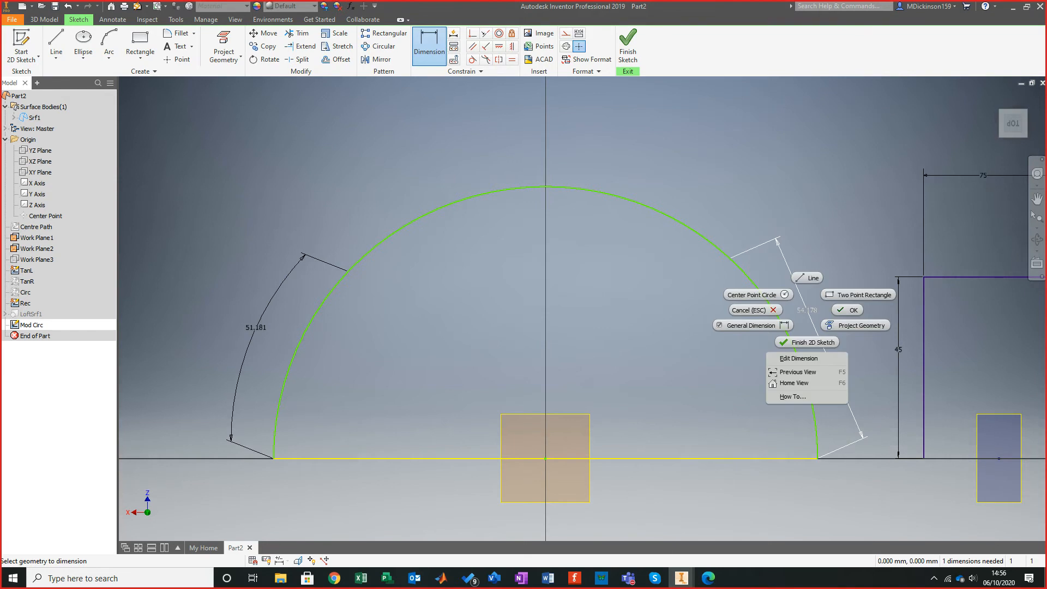
key("Escape")
left_click(807, 310)
left_click(871, 389)
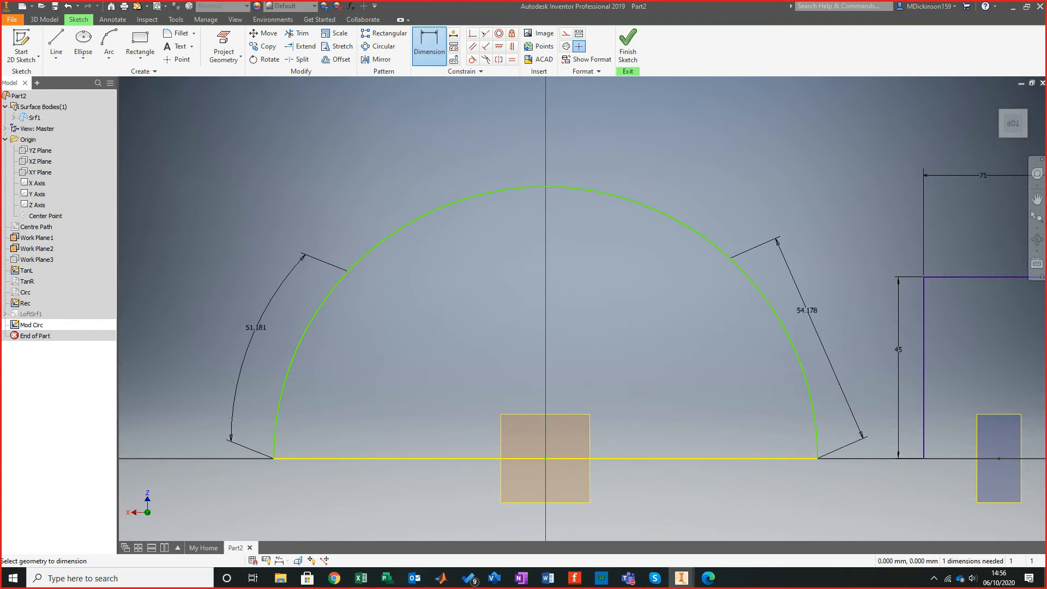
key("ctrl+z")
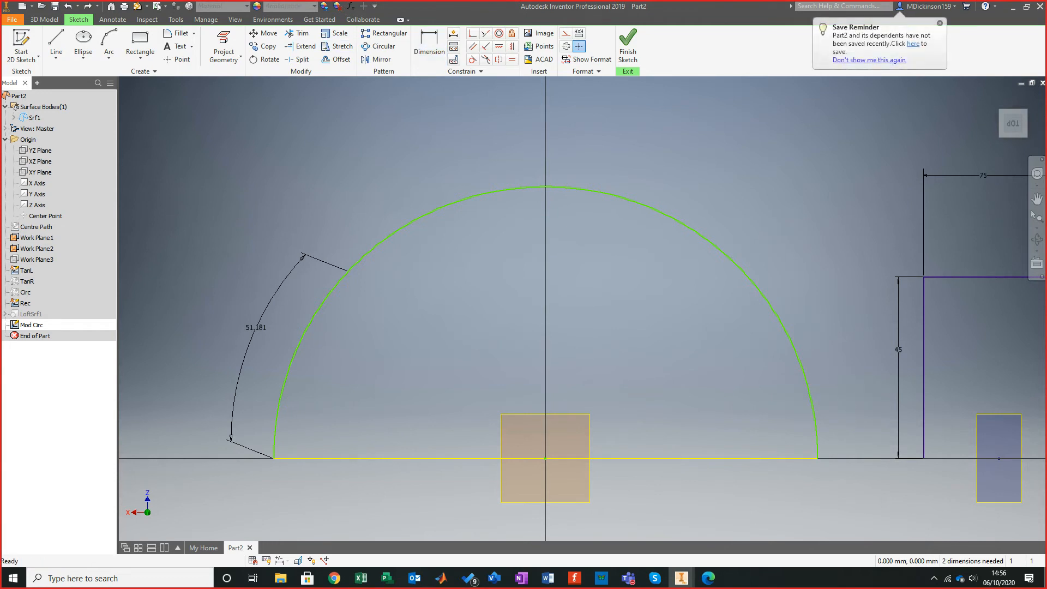
Place a radius dimension on the arc segment nearest the rectangle.
left_click(429, 47)
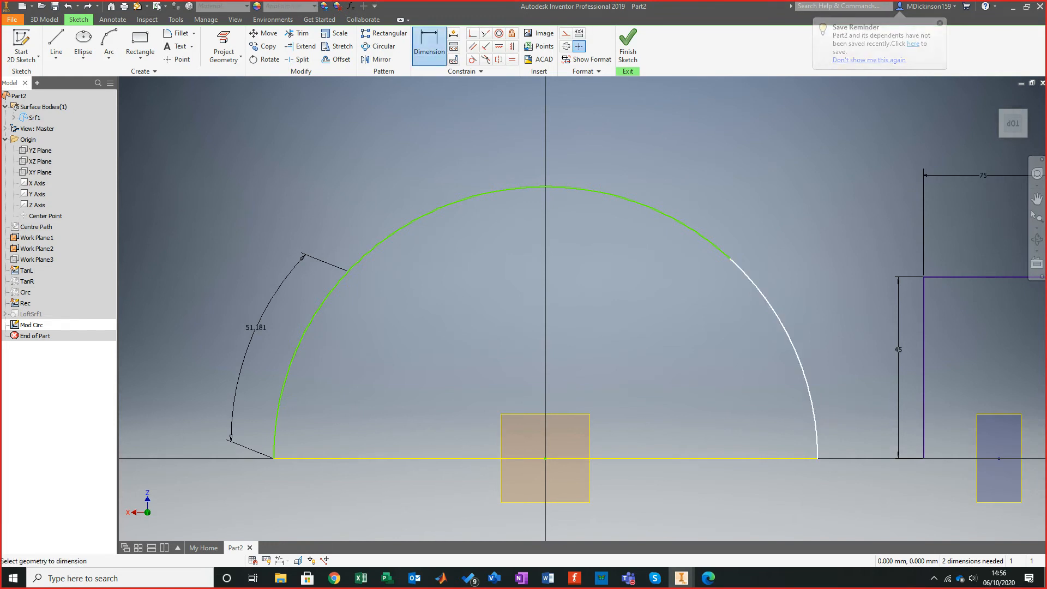
left_click(795, 349)
left_click_drag(845, 311, 829, 271)
left_click(828, 271)
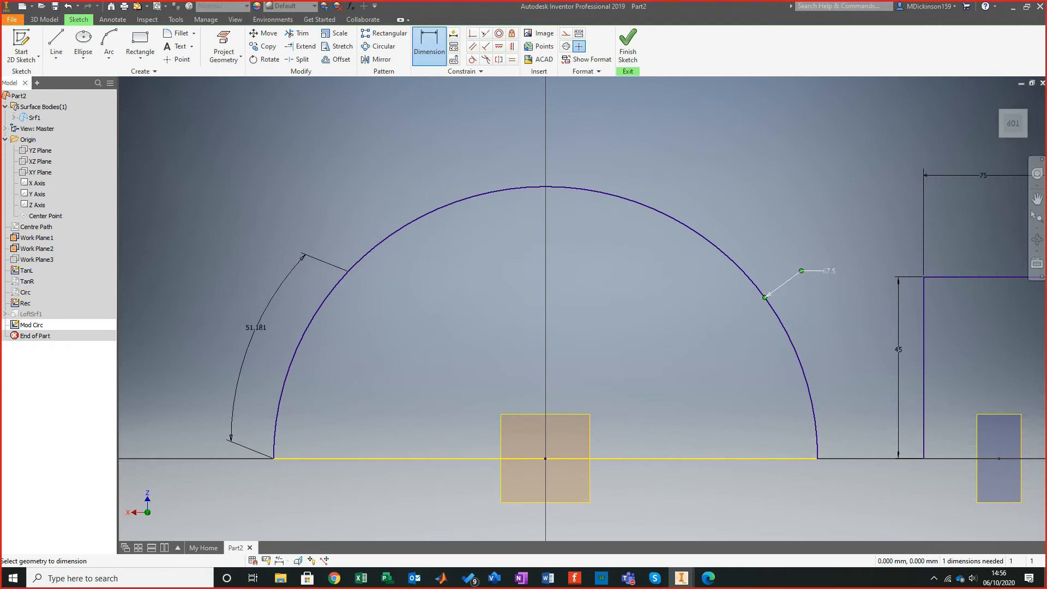
right_click(826, 269)
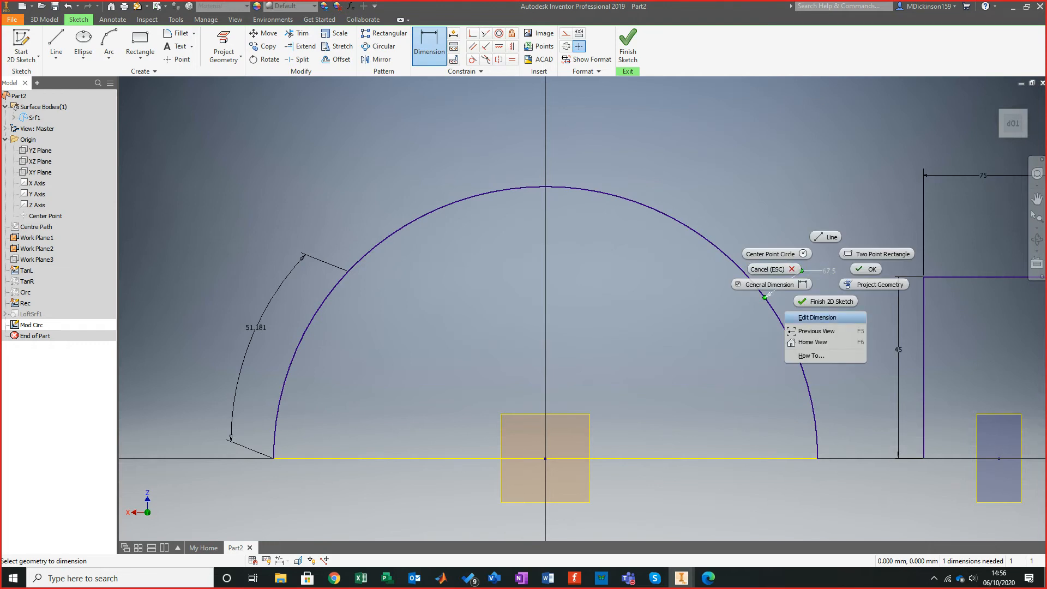
left_click(773, 328)
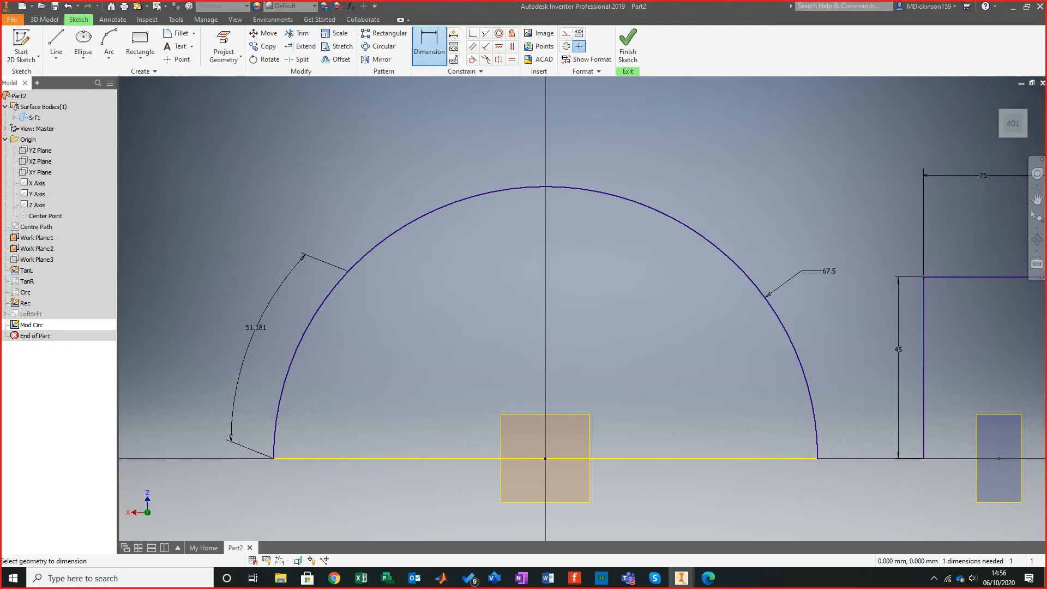
Look for a way to change the placed radius dimension to another dimension type, and delete that dimension.
right_click(775, 313)
left_click(766, 295)
right_click(786, 282)
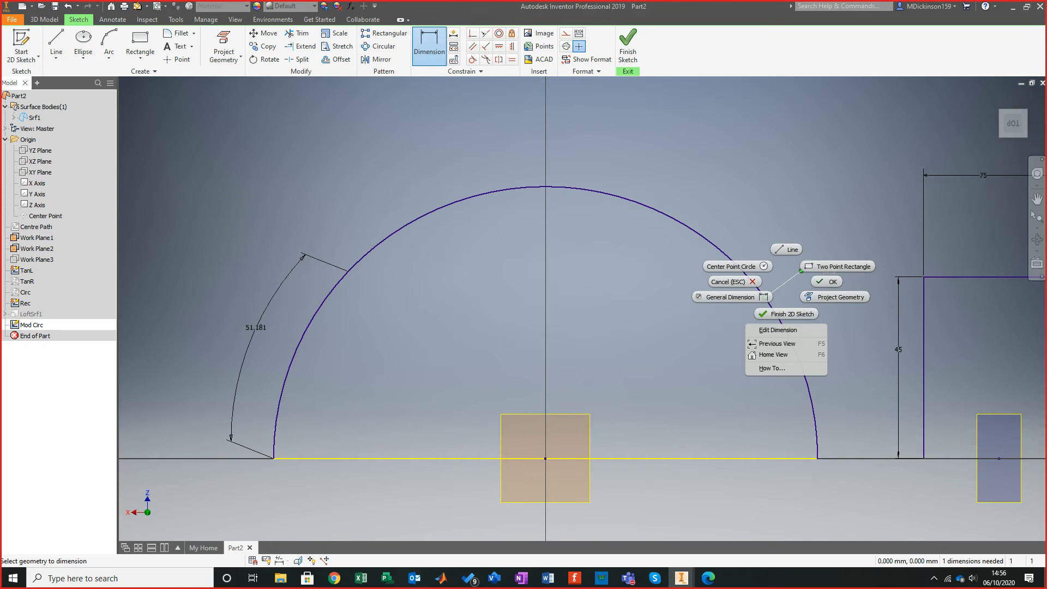
left_click(786, 283)
left_click(780, 286)
right_click(828, 270)
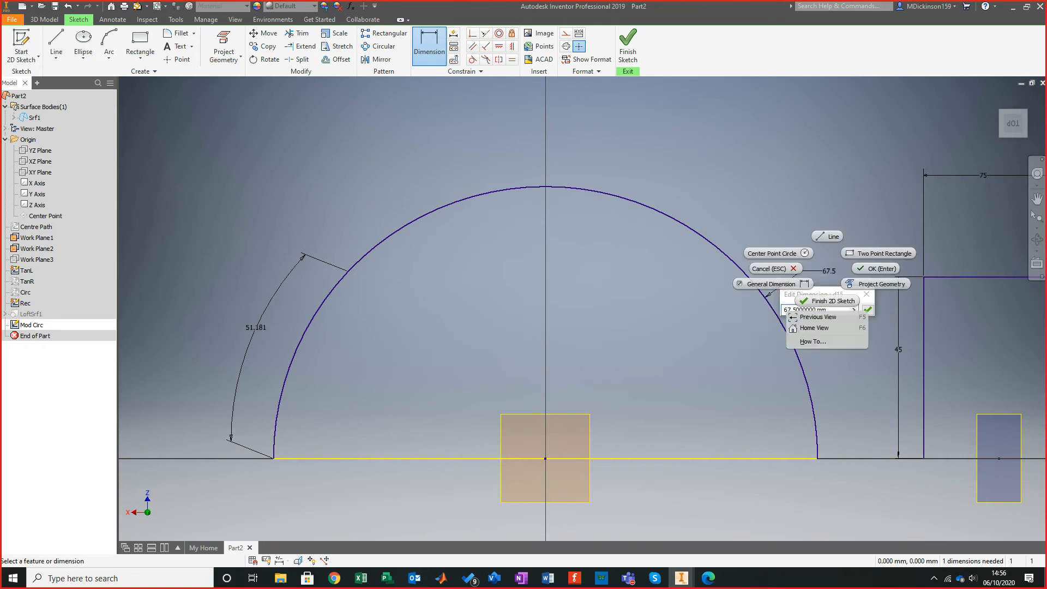
left_click(859, 287)
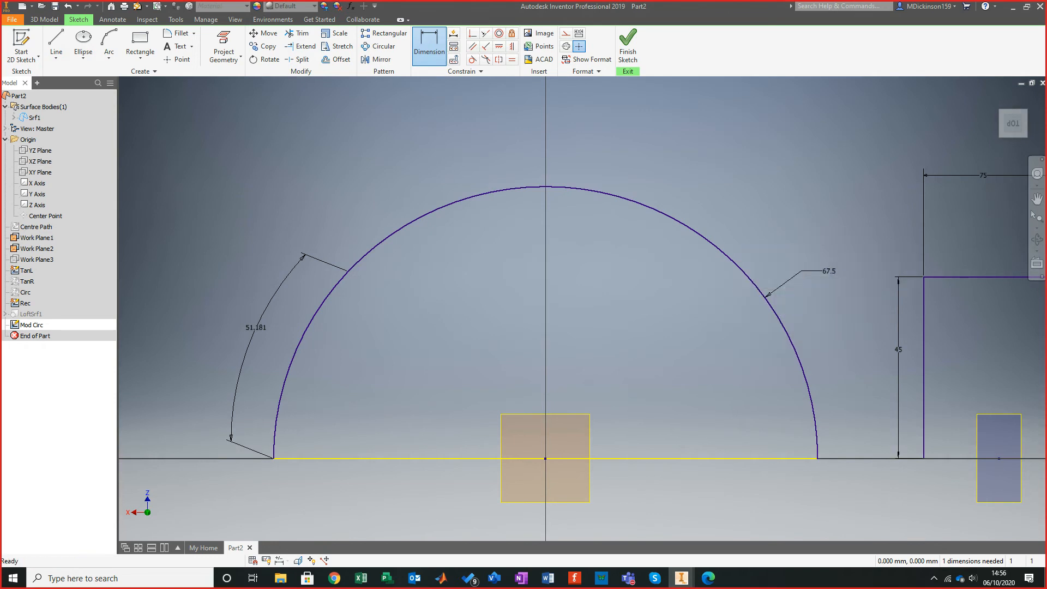
key("Escape")
right_click(829, 271)
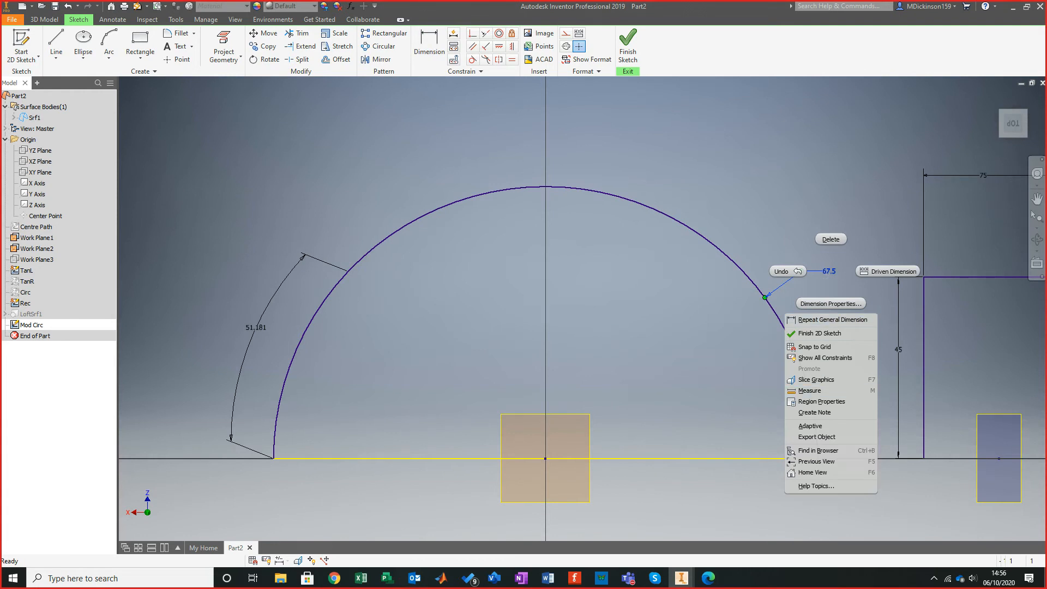
key("Escape")
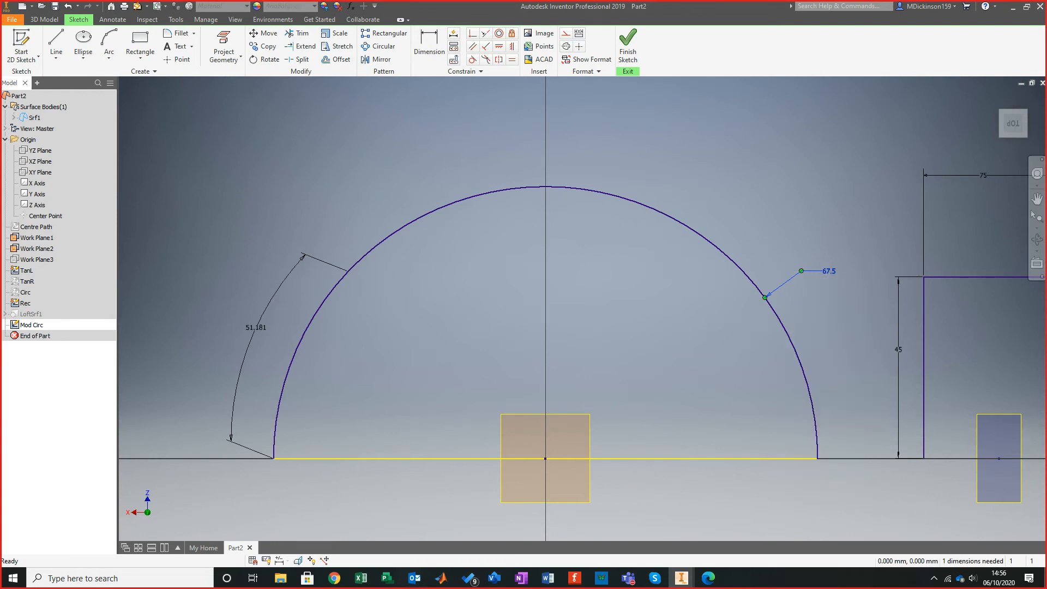
right_click(246, 341)
key("Escape")
key("Delete")
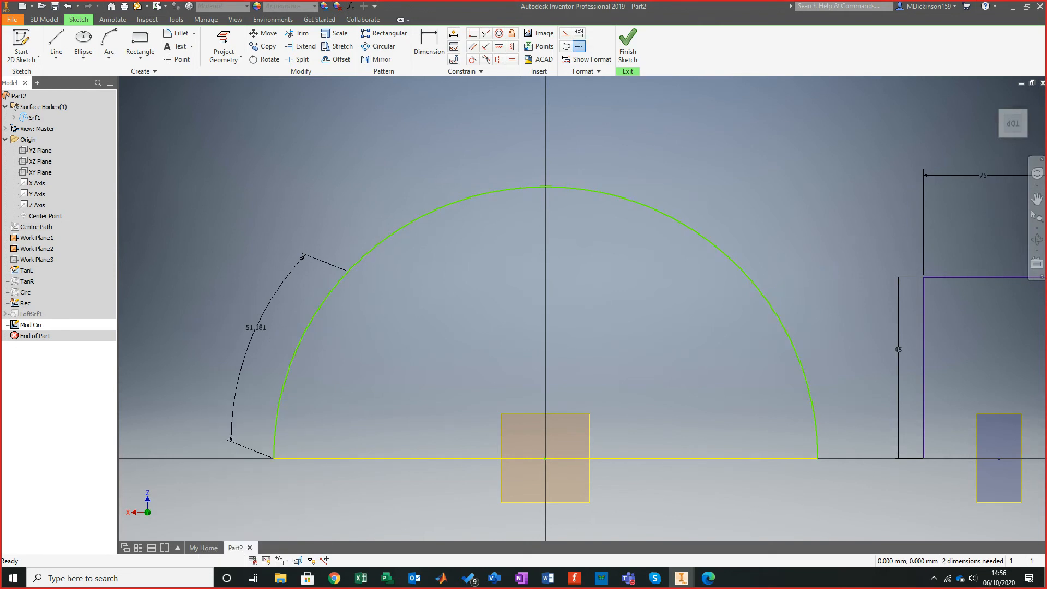
Add an arc length dimension to the segment of the semicircle nearest the rectangle.
left_click(429, 46)
left_click(786, 330)
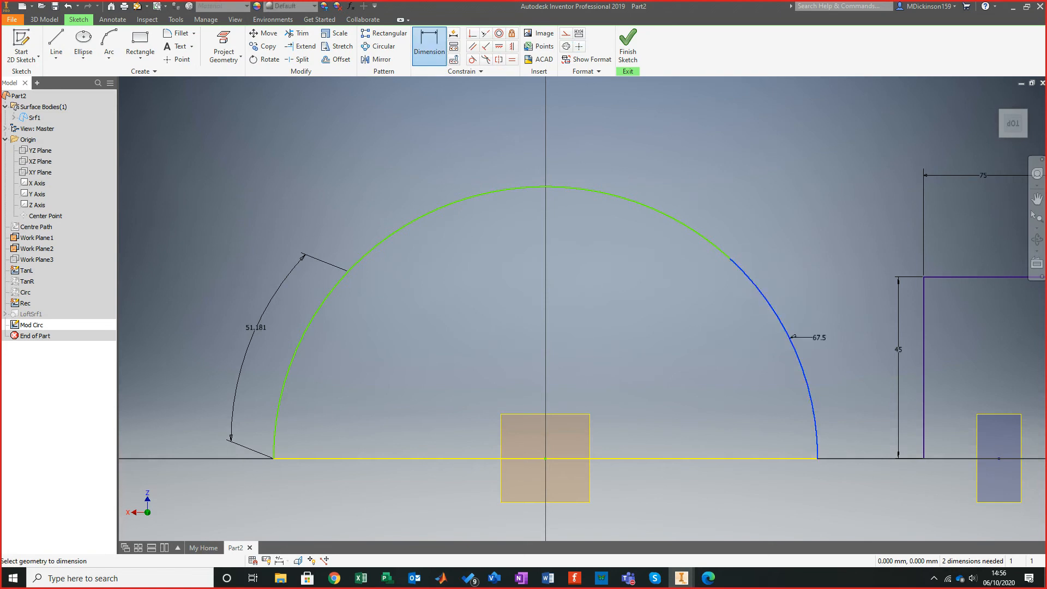
right_click(798, 319)
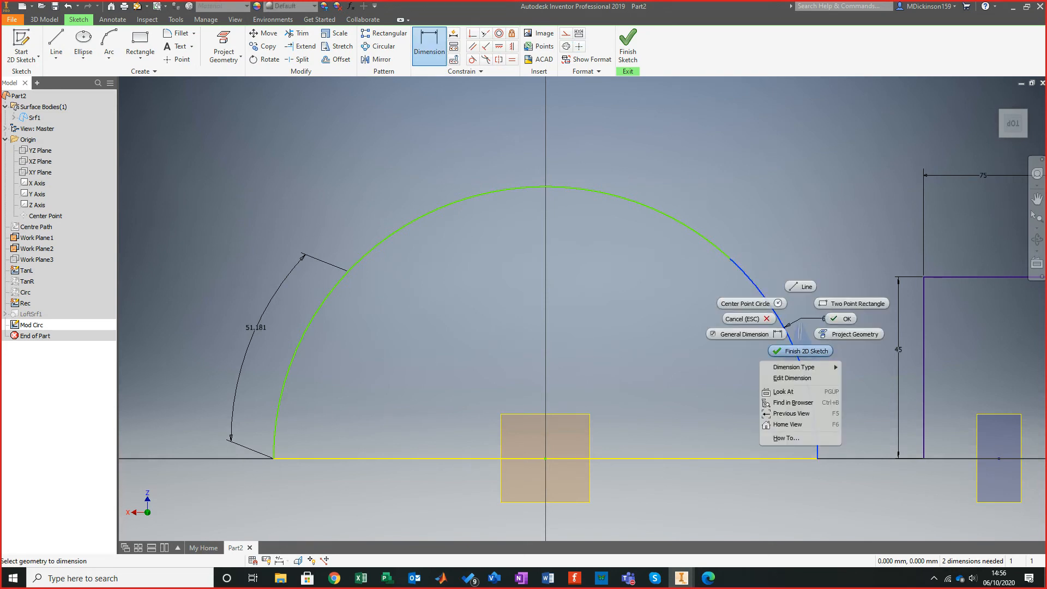
mouse_move(797, 367)
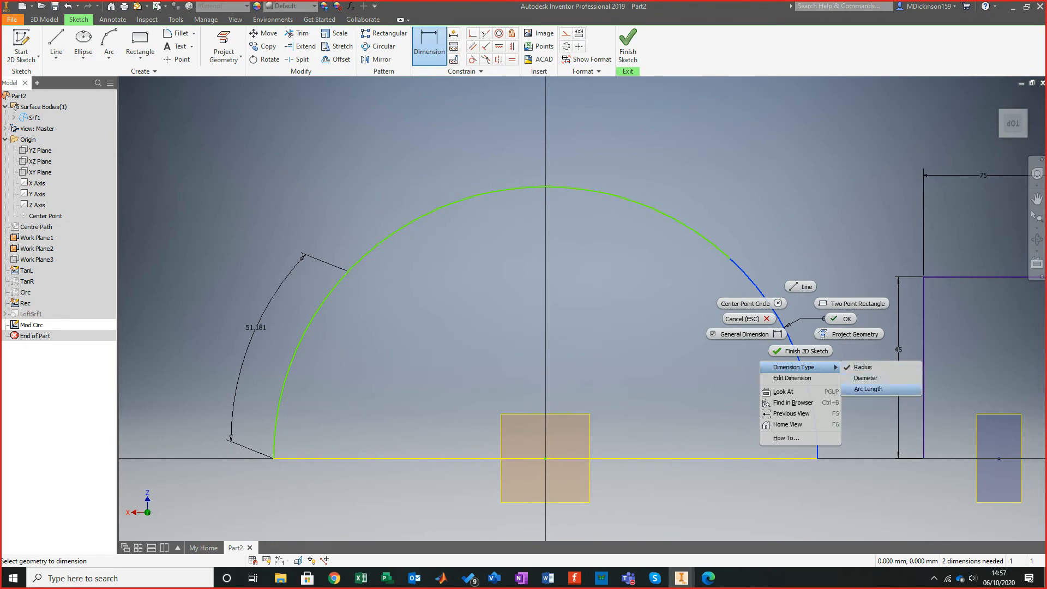
left_click(869, 389)
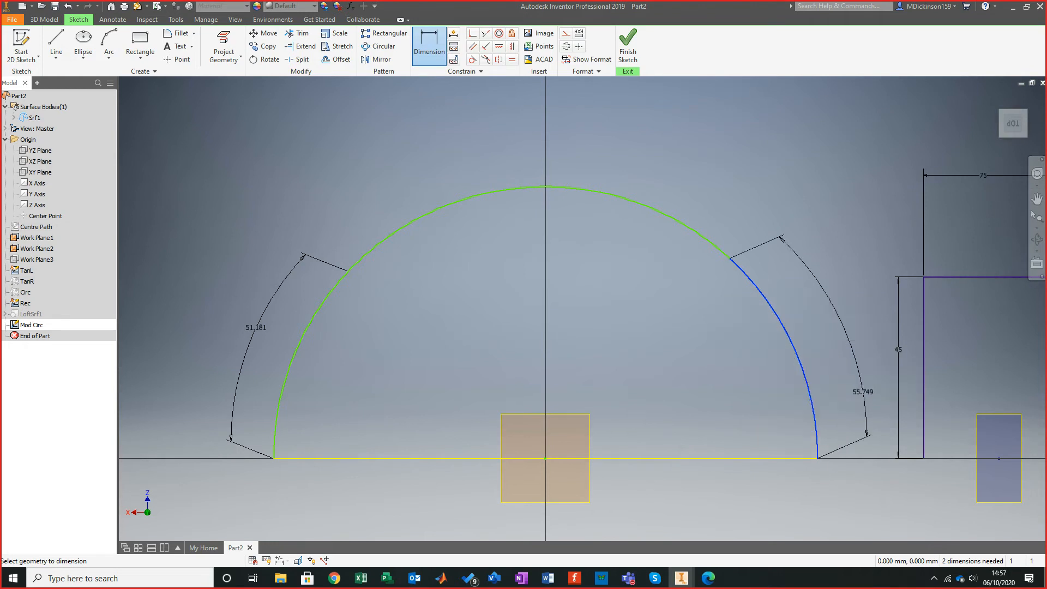
left_click(812, 324)
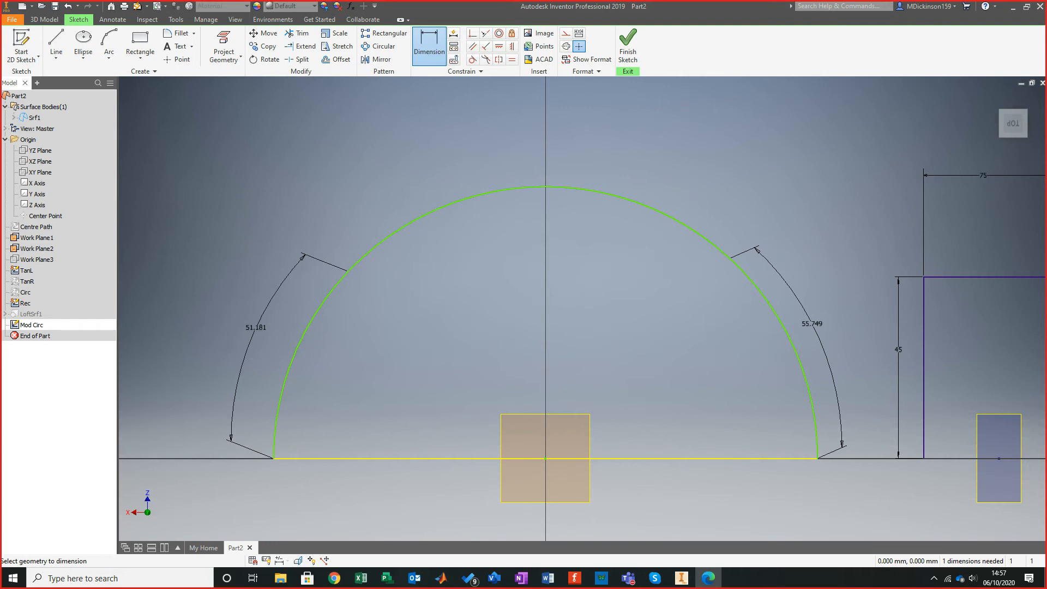
left_click(709, 578)
scroll(547, 309, "down", 15)
scroll(547, 309, "up", 5)
left_click(708, 578)
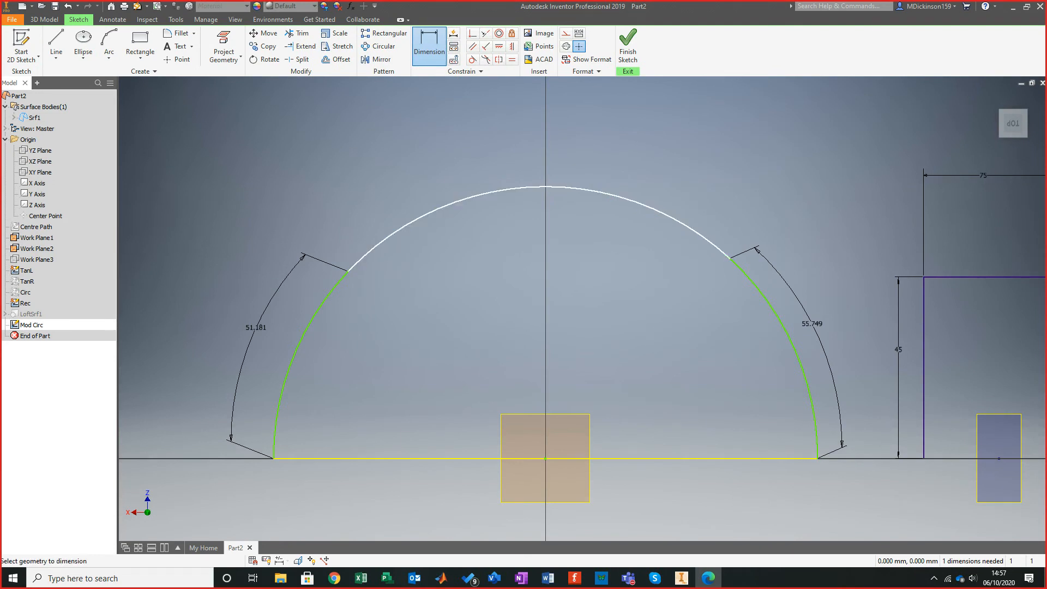
Dimension the radius of the middle arc segment and set it to 67.5 mm.
left_click(576, 188)
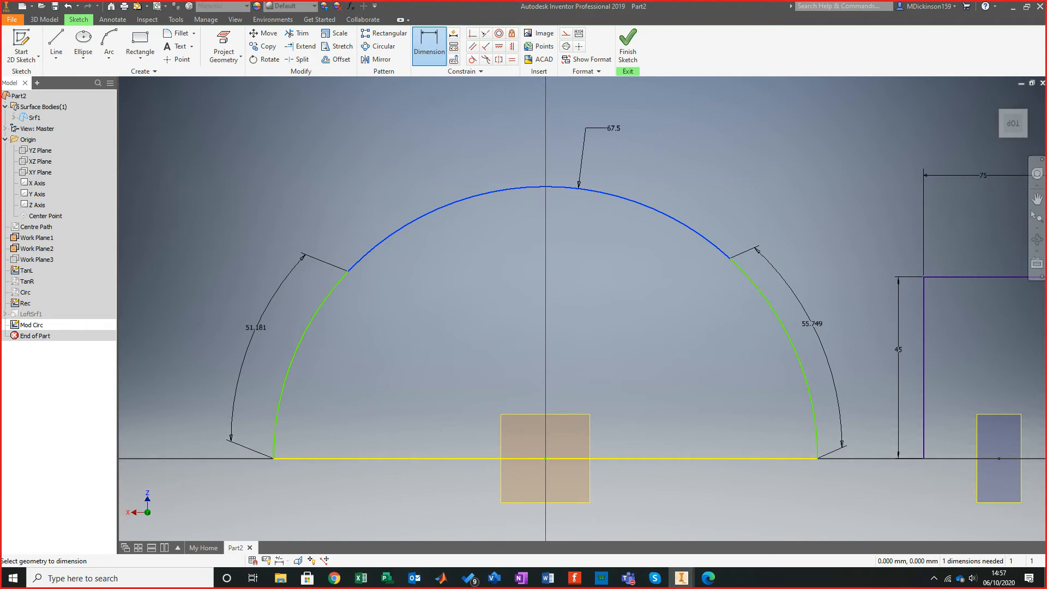
left_click(611, 115)
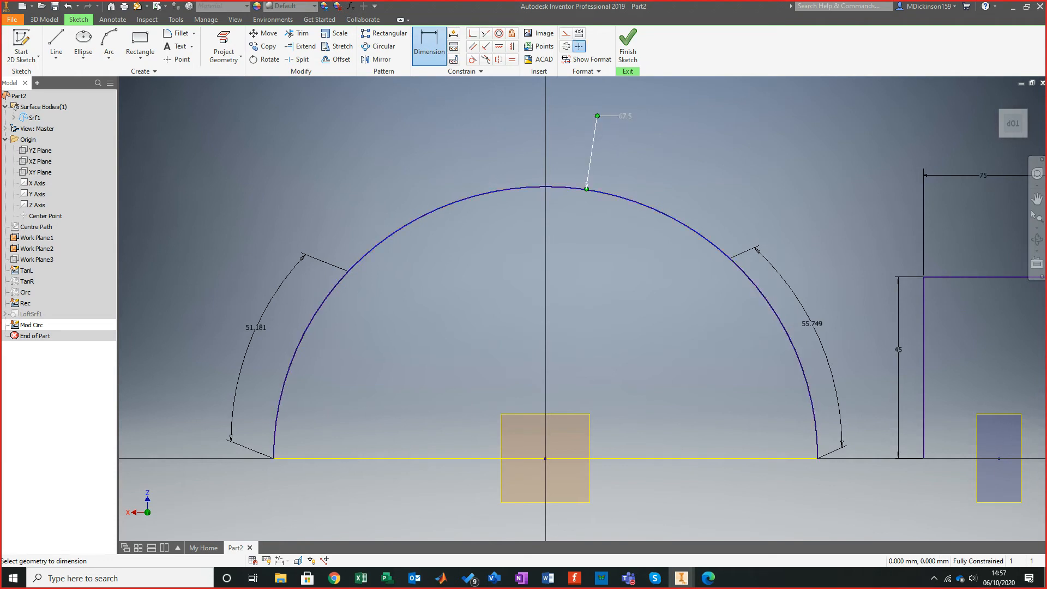
type("135/2")
key("Return")
key("Escape")
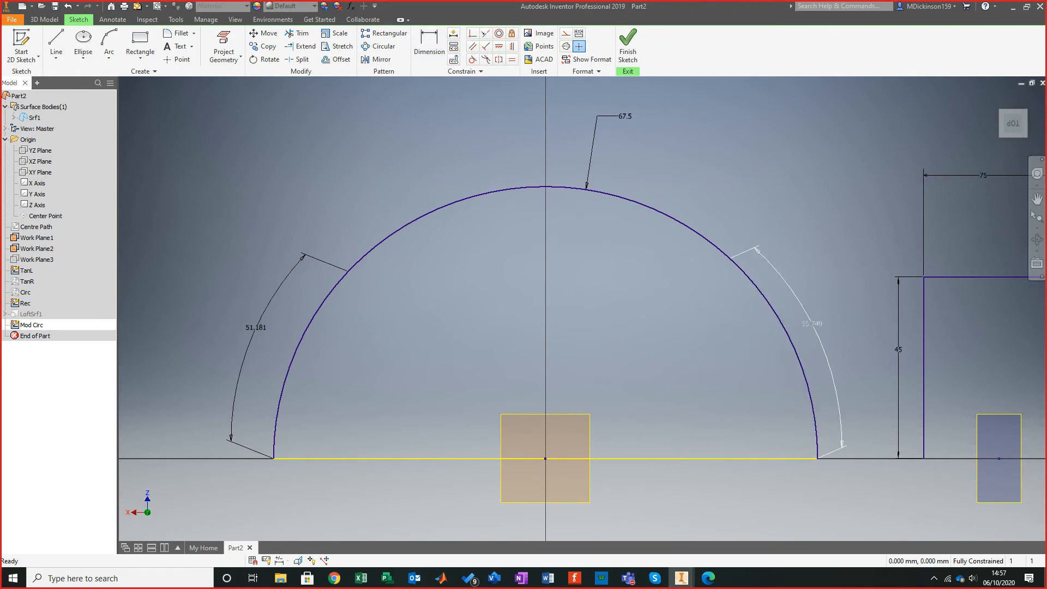
Set the arc length of both end segments of the semicircle to 35 mm.
left_click(812, 324)
double_click(812, 324)
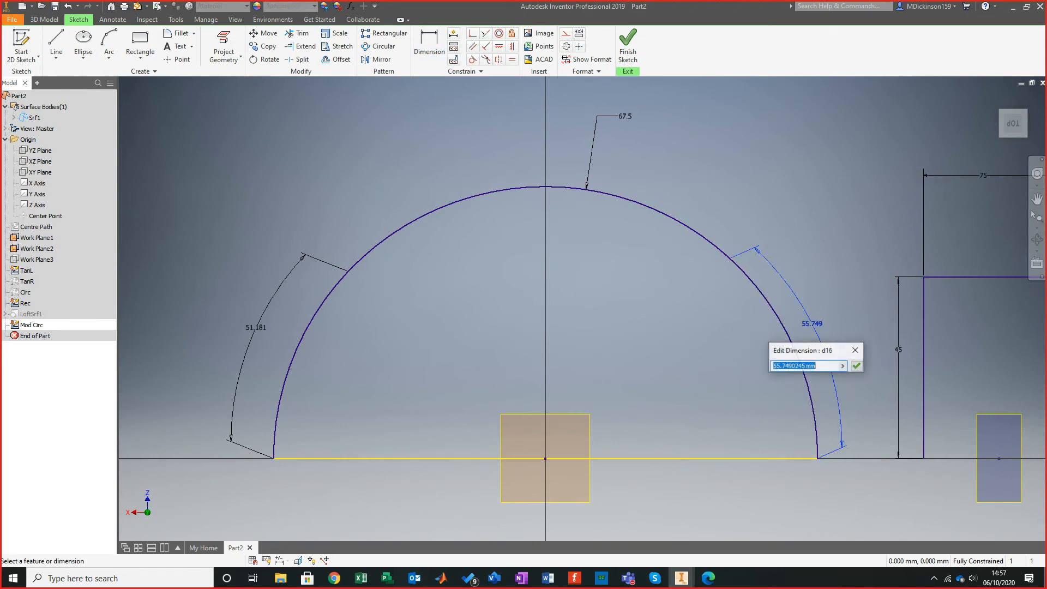
type("35")
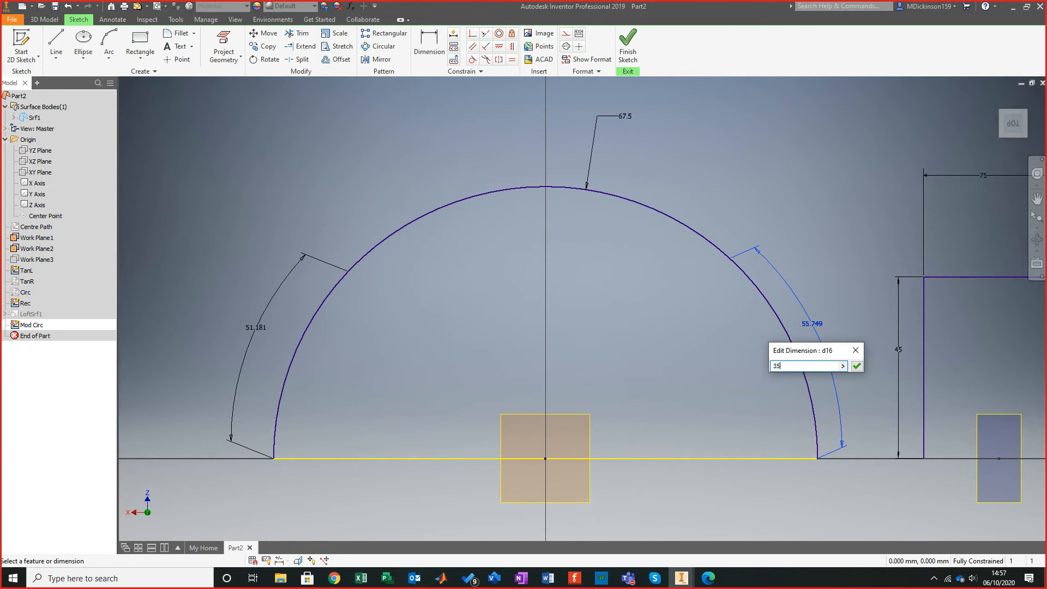
key("Return")
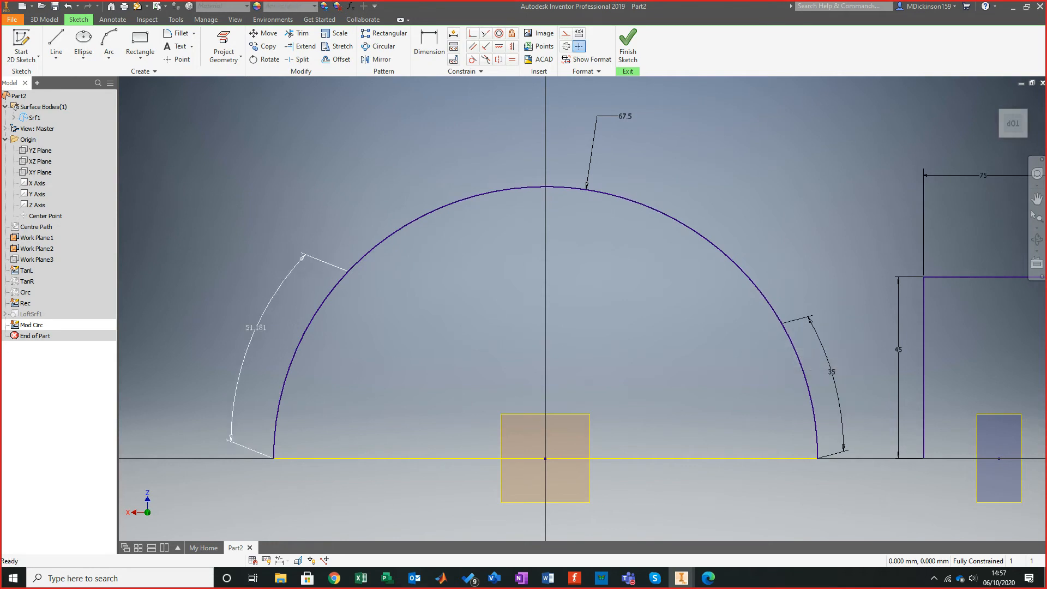
double_click(258, 328)
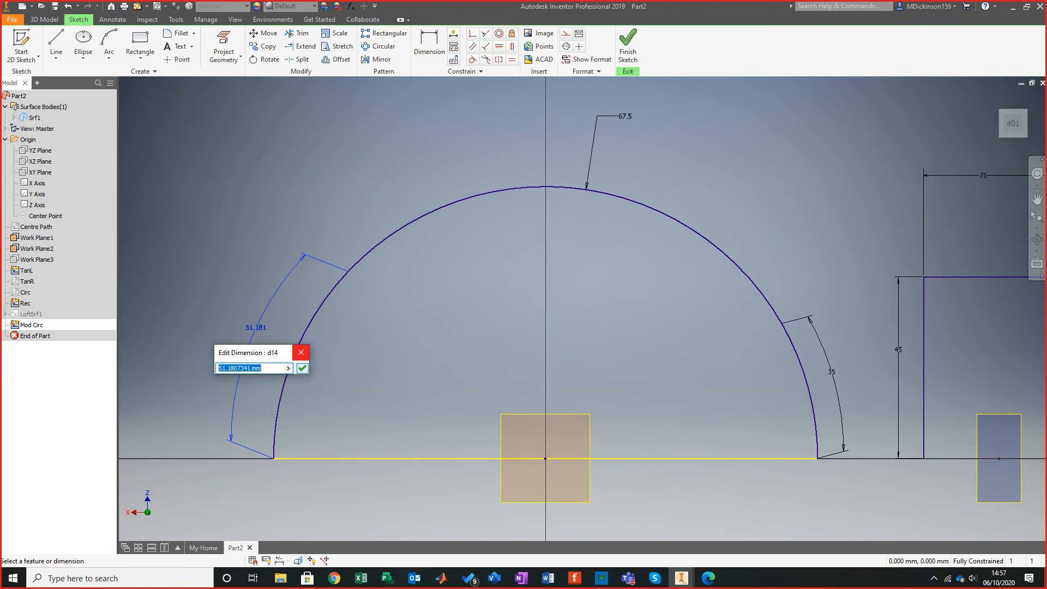
type("35")
key("Return")
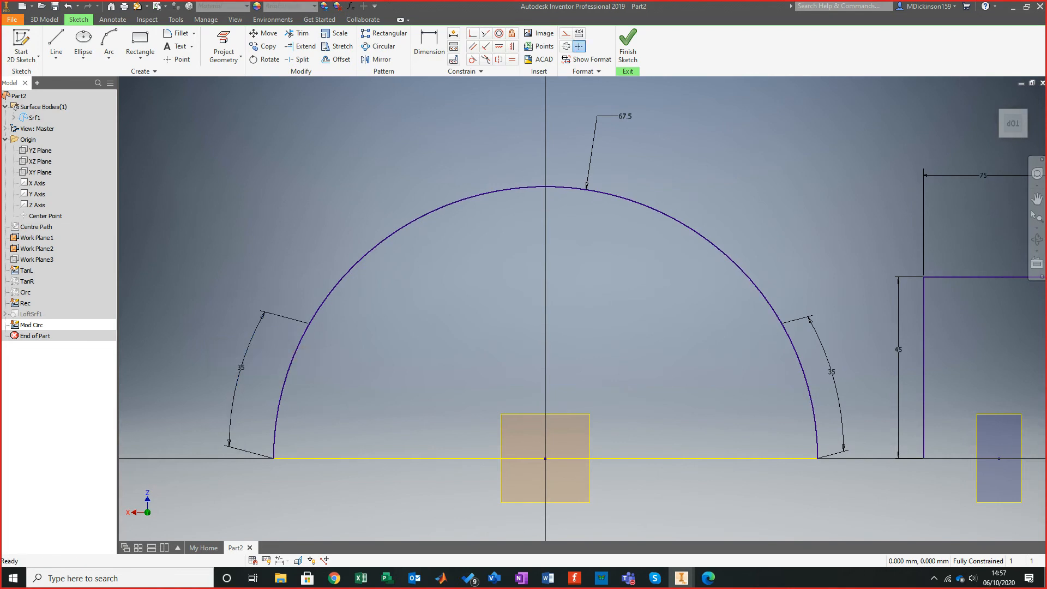
scroll(539, 318, "down", 5)
scroll(522, 324, "up", 3)
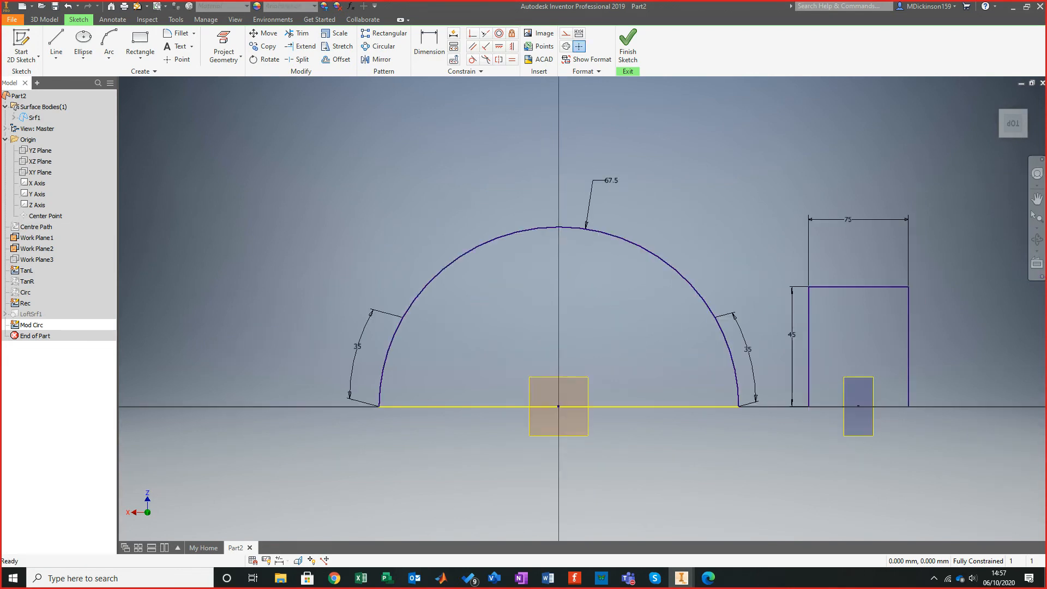
Examine the dimensioned semicircle against the centre path and rectangle, and finish the Mod Circ sketch.
mouse_move(579, 327)
middle_mouse_down("shift")
mouse_move(537, 361)
mouse_move(502, 365)
middle_mouse_up("shift")
scroll(546, 349, "up", 1)
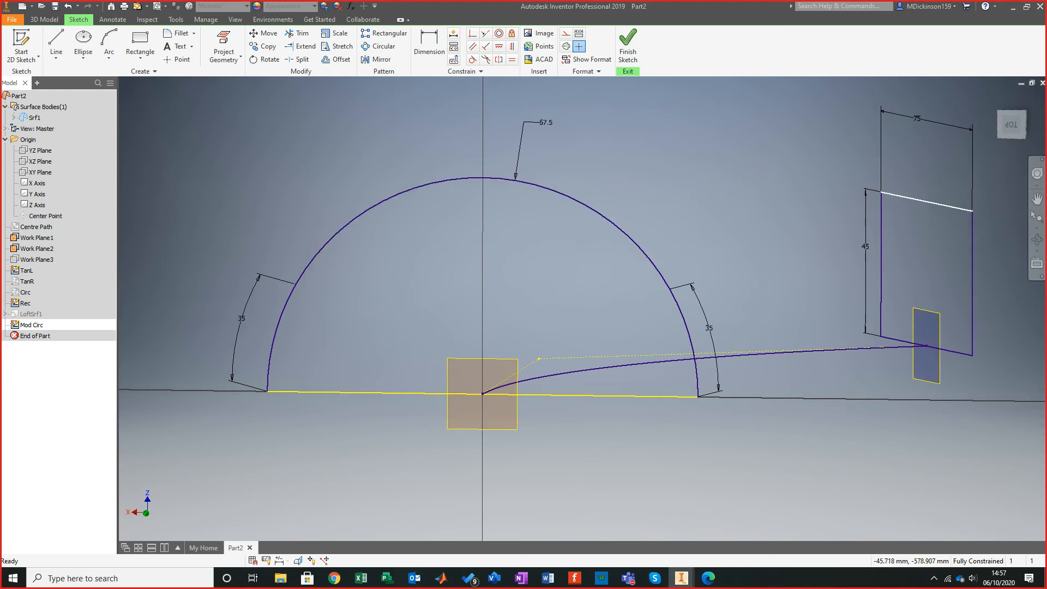
left_click(687, 327)
mouse_move(687, 327)
middle_mouse_down("shift")
mouse_move(557, 334)
mouse_move(411, 309)
mouse_move(469, 299)
middle_mouse_up("shift")
middle_click_drag(545, 218, 614, 244)
middle_click_drag(614, 243, 646, 242, "shift")
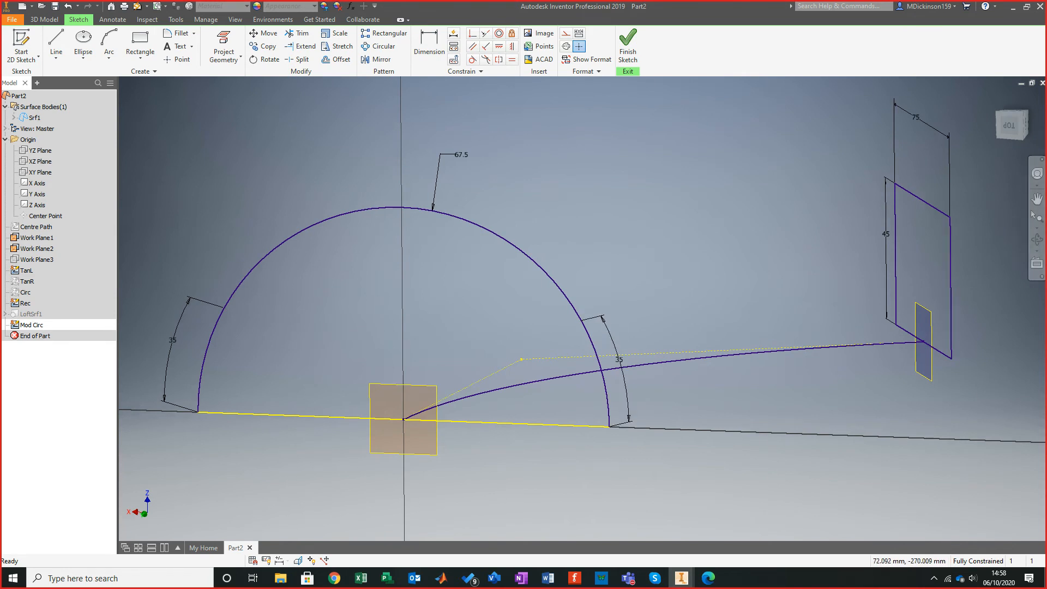
middle_click_drag(545, 218, 518, 222, "shift")
left_click(628, 49)
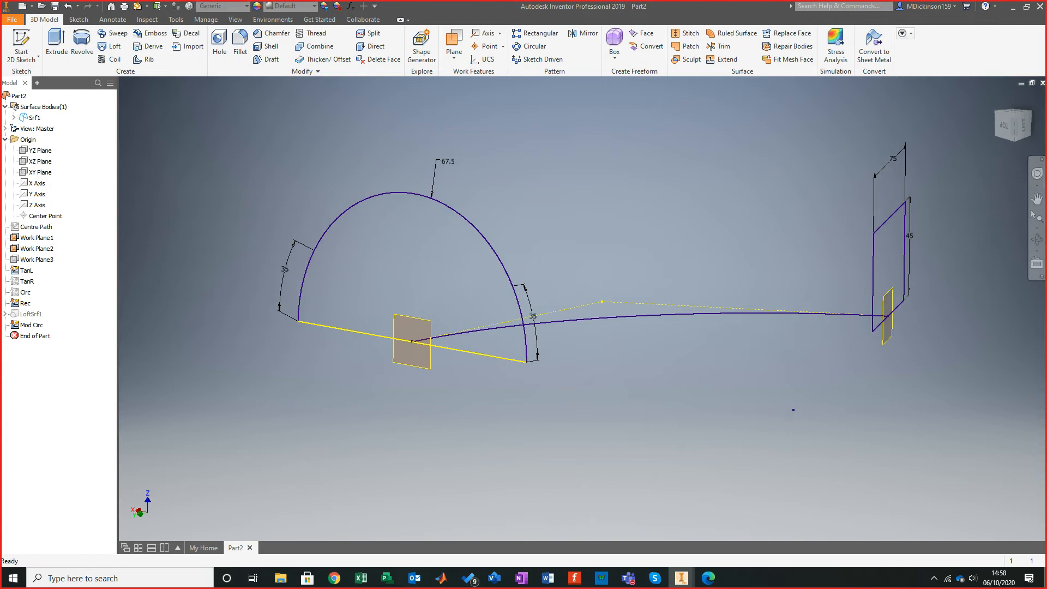
left_click(110, 46)
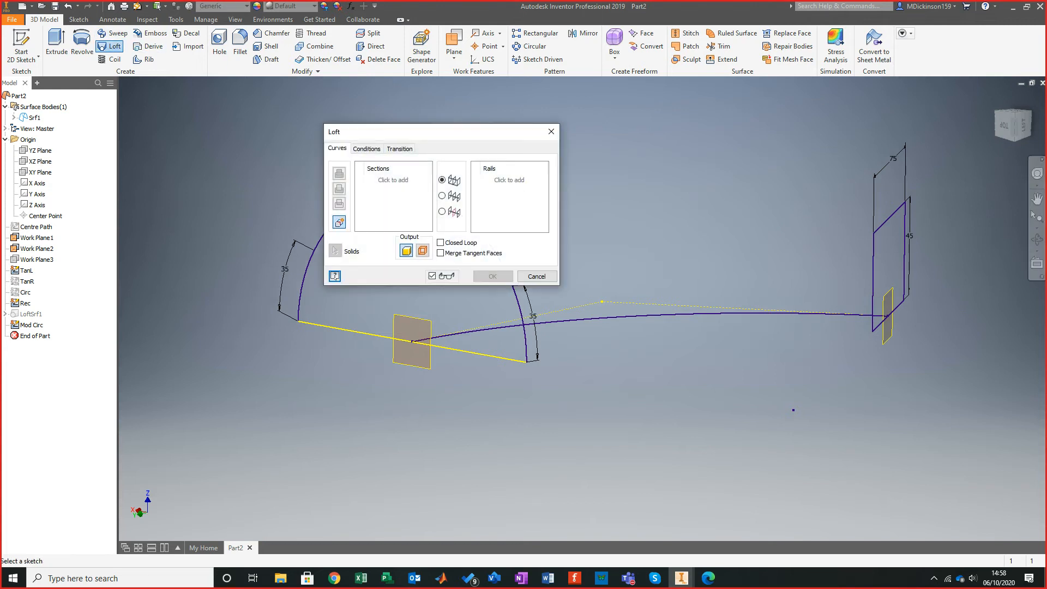
mouse_move(436, 132)
left_mouse_down()
mouse_move(819, 431)
mouse_move(751, 331)
left_mouse_up()
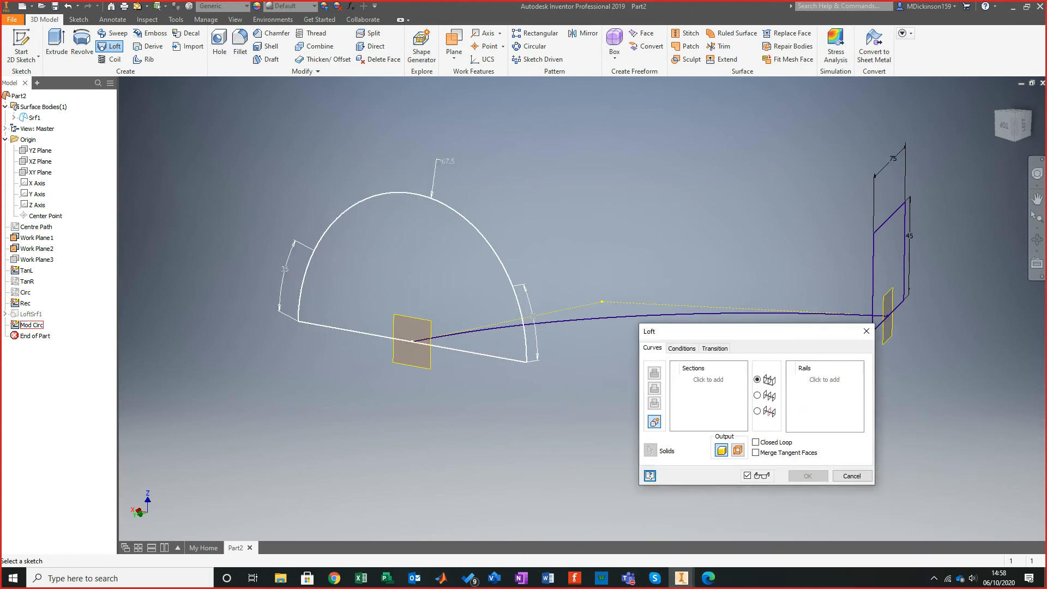
left_click(491, 245)
middle_click_drag(491, 246, 616, 278, "shift")
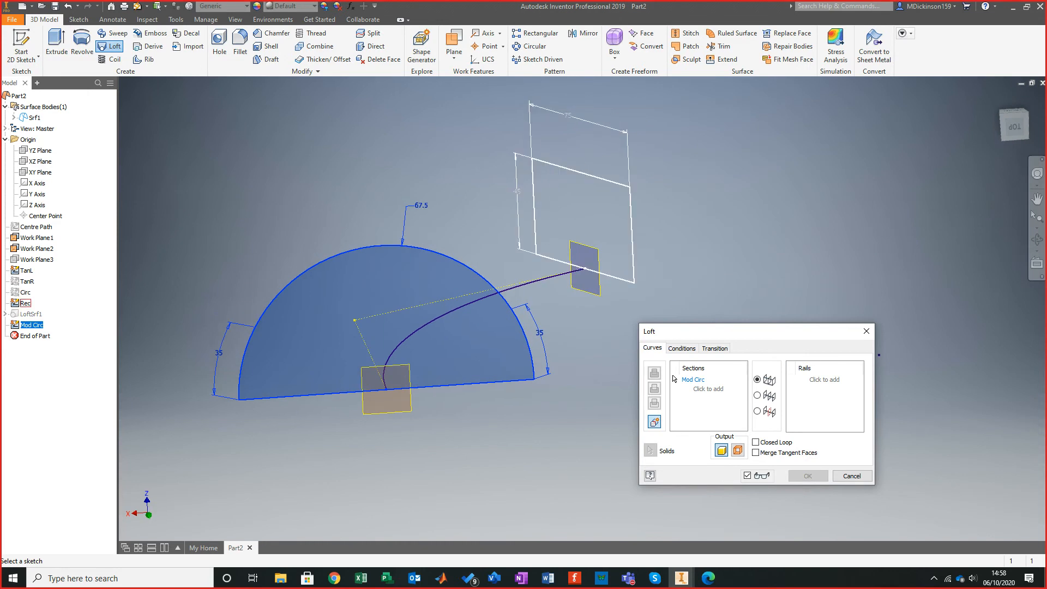
left_click(852, 475)
Set up a surface loft with Mod Circ and Rec as sections and TanL as the rail.
left_click(110, 46)
left_click(738, 450)
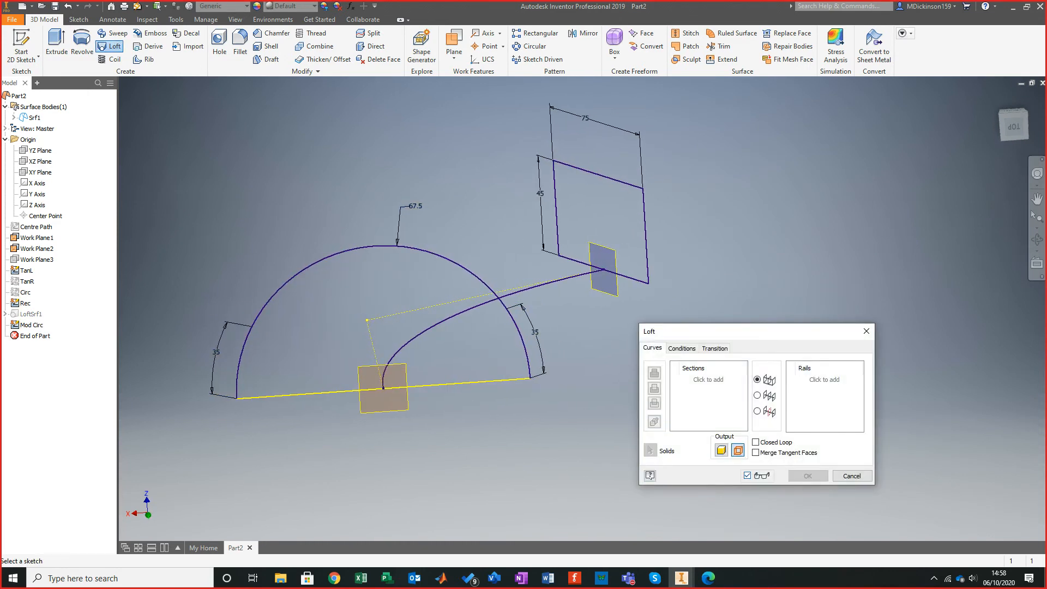
left_click(527, 354)
left_click(627, 277)
middle_click_drag(627, 277, 682, 280, "shift")
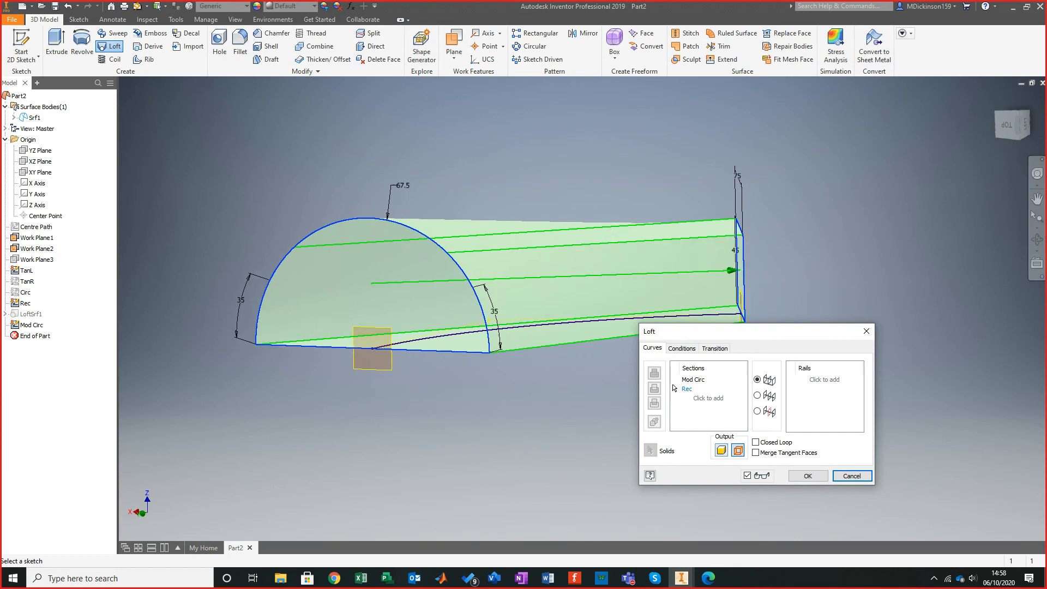
left_click(790, 378)
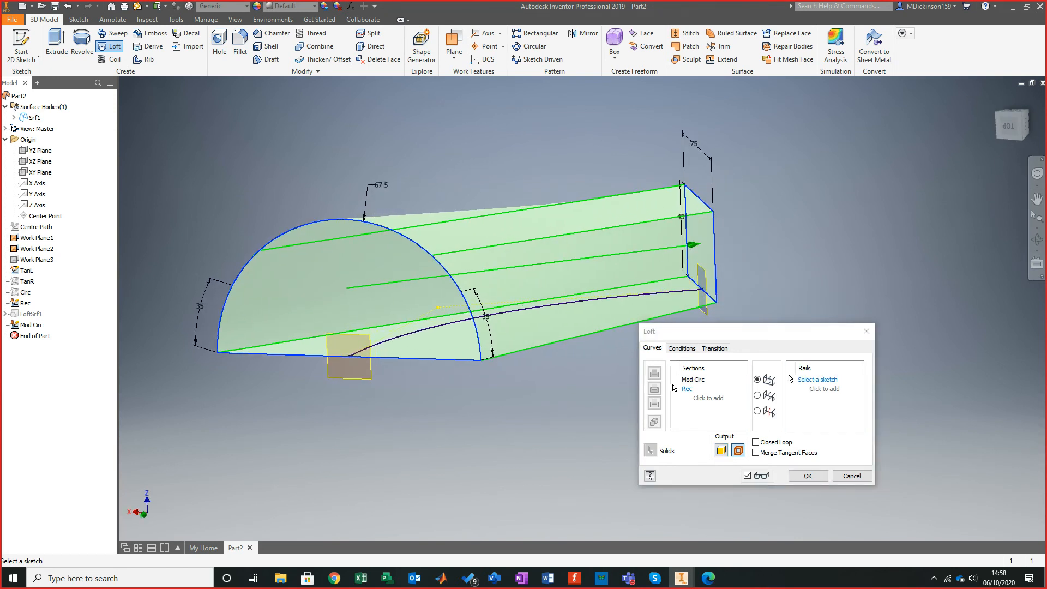
middle_click_drag(436, 305, 510, 286, "shift")
left_click(473, 305)
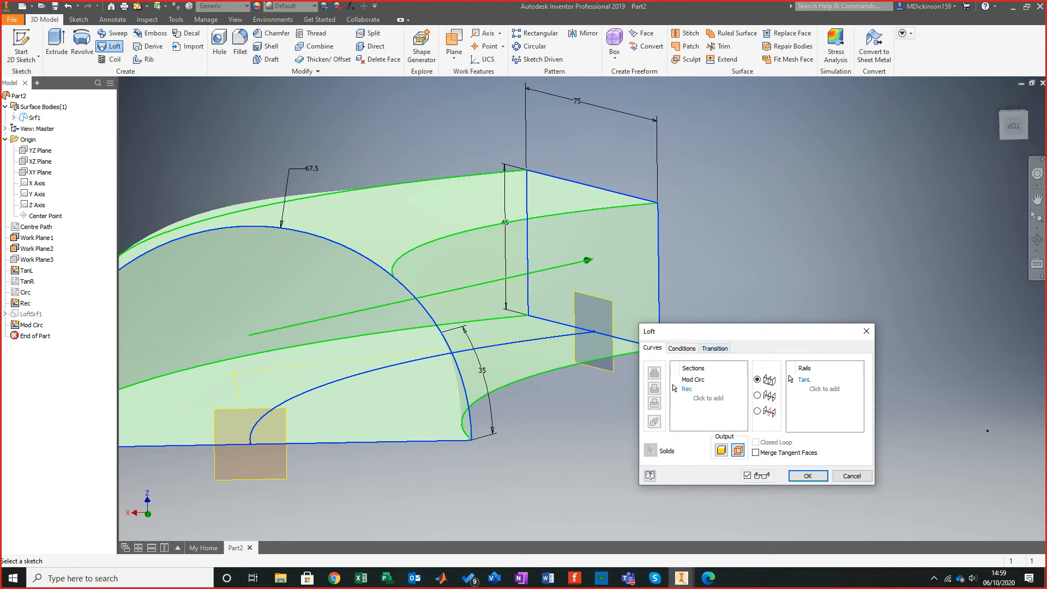
Turn off automatic mapping for the loft transition and check which points Set 1 and Set 2 connect.
left_click(715, 348)
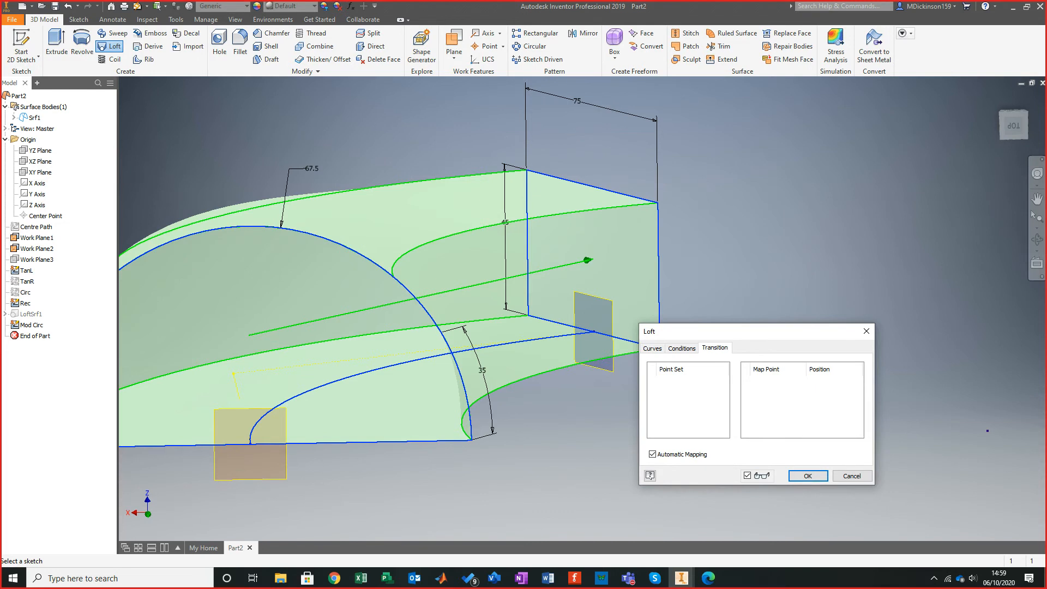
middle_click_drag(469, 295, 485, 313, "shift")
left_click(682, 349)
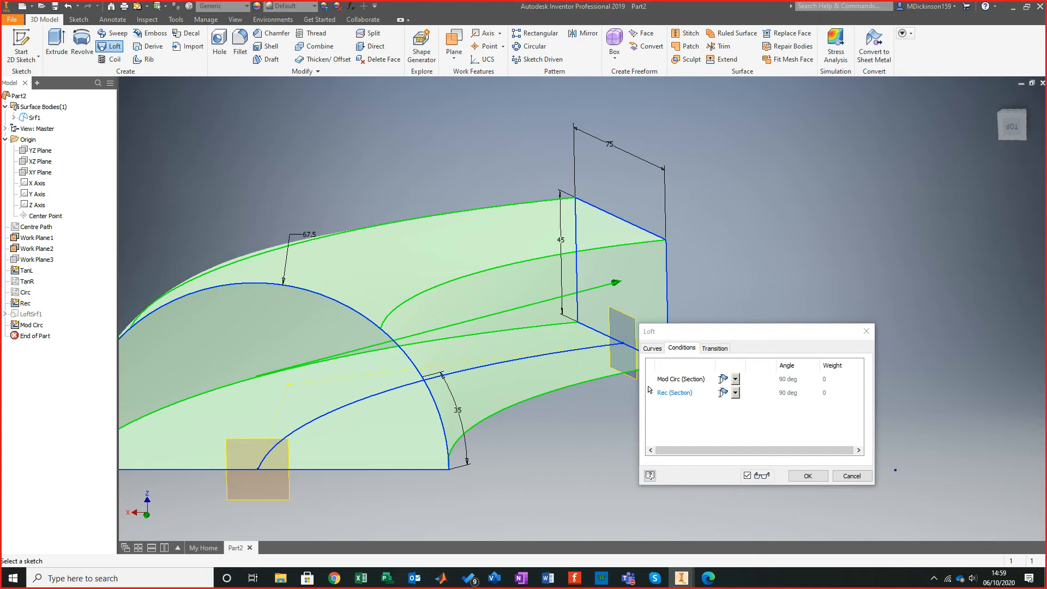
left_click(714, 348)
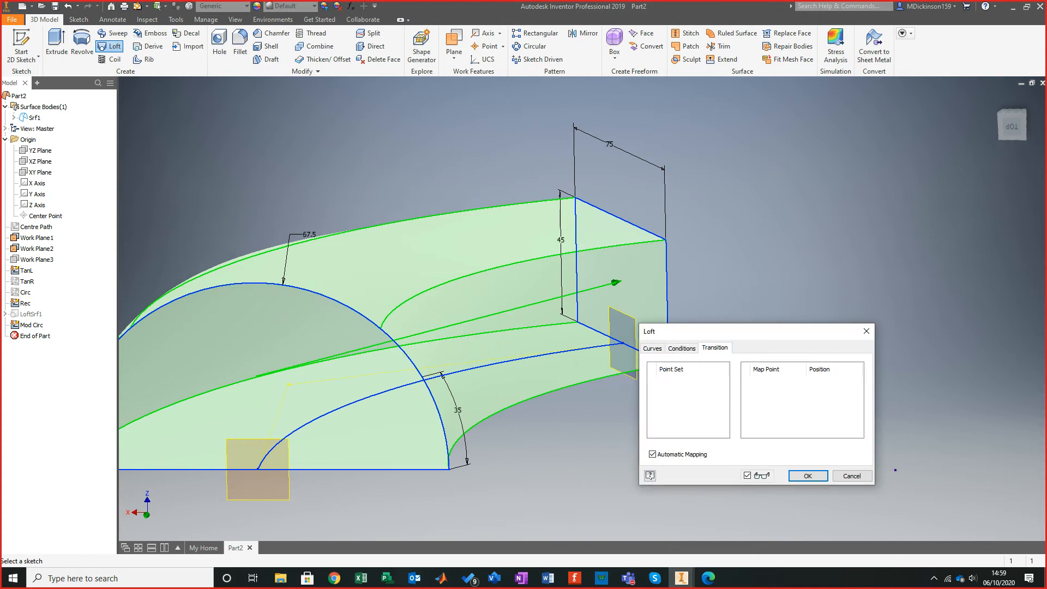
left_click(652, 455)
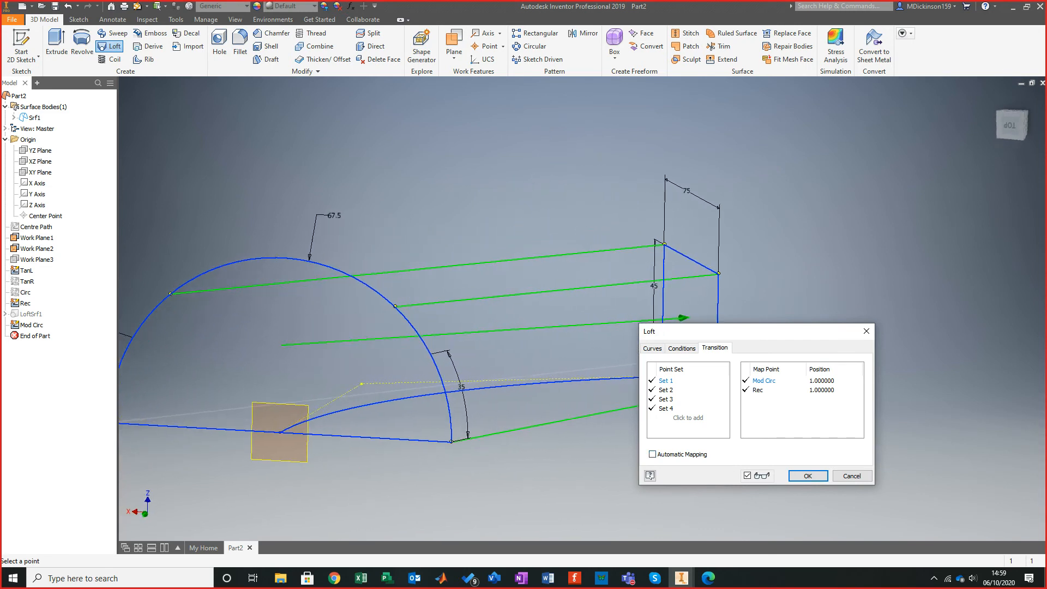
left_click(666, 381)
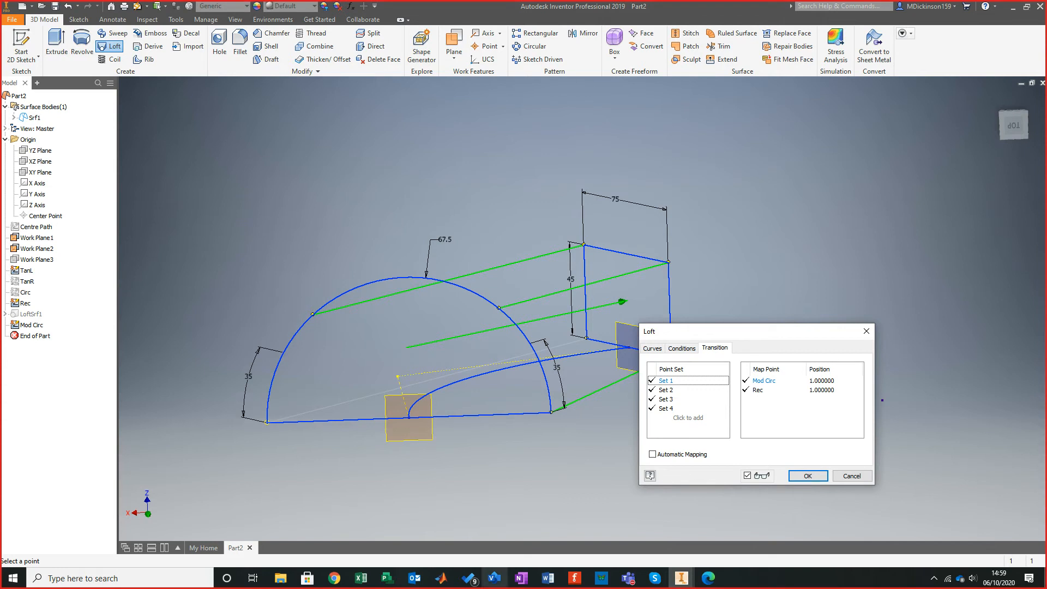
left_click(666, 390)
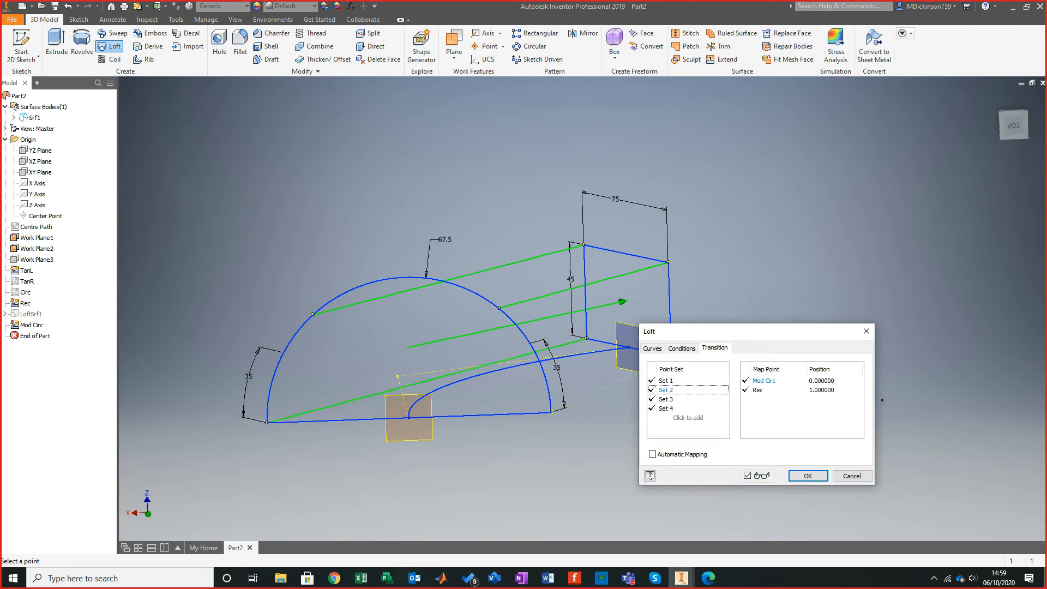
Move Set 3's map point on Mod Circ to the arc split at the end of the nearer 35 mm segment.
middle_click_drag(436, 338, 521, 327, "shift")
middle_click_drag(875, 373, 891, 389, "shift")
key("Down")
middle_click_drag(491, 349, 393, 345, "shift")
scroll(580, 306, "down", 2)
scroll(581, 307, "down", 2)
left_click_drag(410, 265, 451, 323)
mouse_move(451, 323)
middle_mouse_down("shift")
mouse_move(562, 329)
mouse_move(649, 348)
middle_mouse_up("shift")
left_click(666, 390)
middle_click_drag(588, 382, 584, 381, "shift")
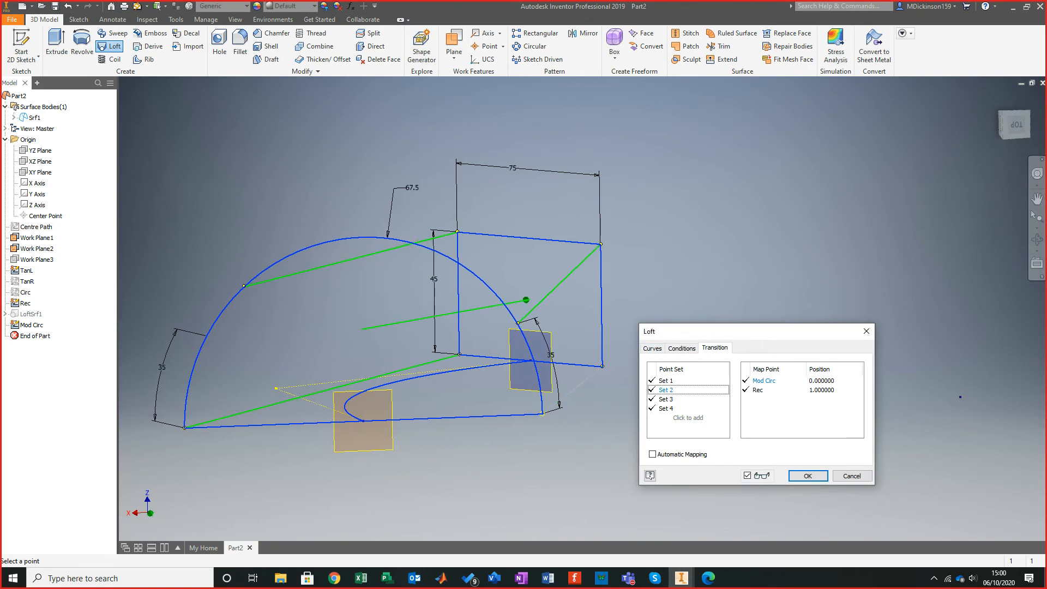
Move Set 4's map point on Mod Circ towards the arc's other split and create the surface loft.
left_click(666, 409)
middle_click_drag(959, 397, 845, 325, "shift")
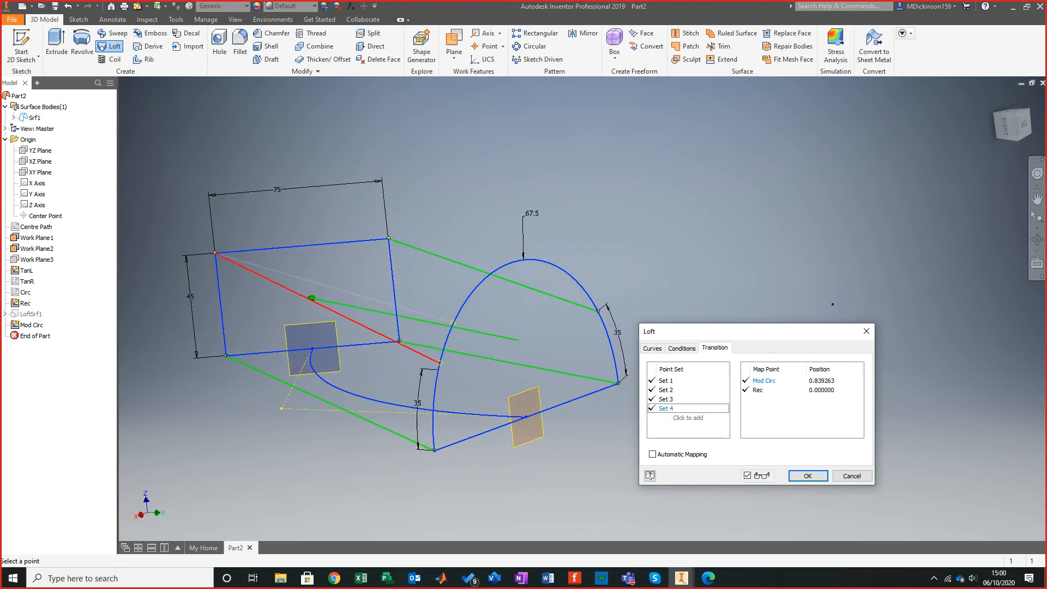
left_click(438, 369)
middle_click_drag(833, 304, 808, 313, "shift")
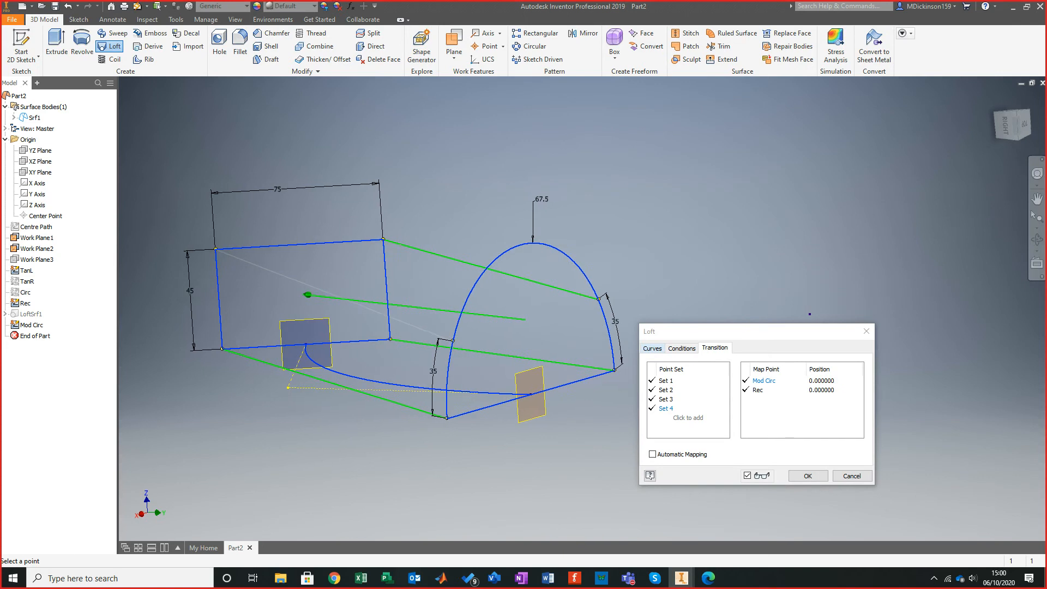
left_click(653, 348)
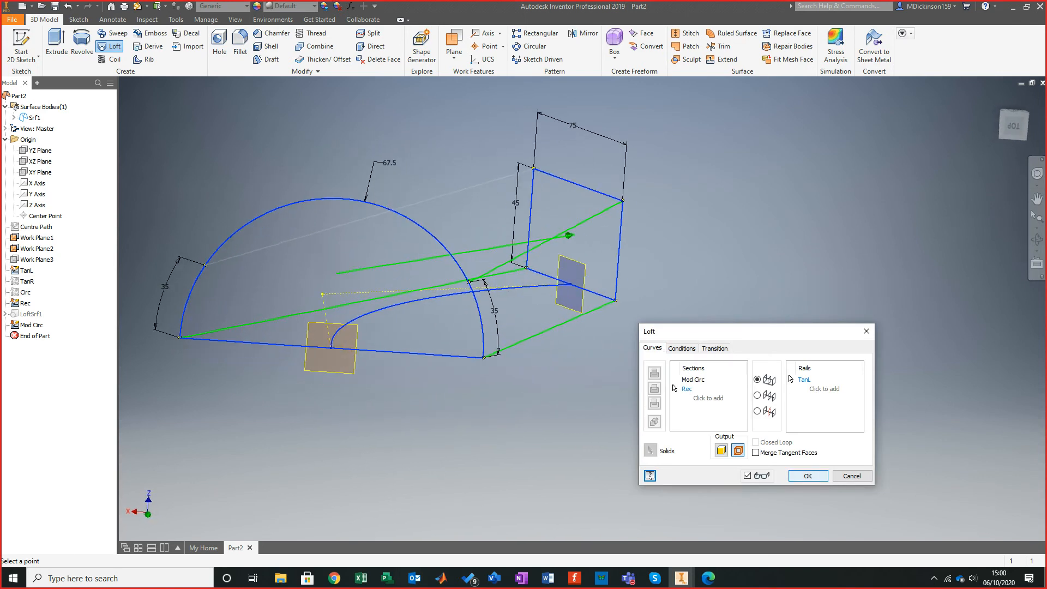
key("Return")
Examine the new loft surface's edges and corner transitions between the semicircle and the rectangle from several angles.
middle_click_drag(523, 327, 488, 275, "shift")
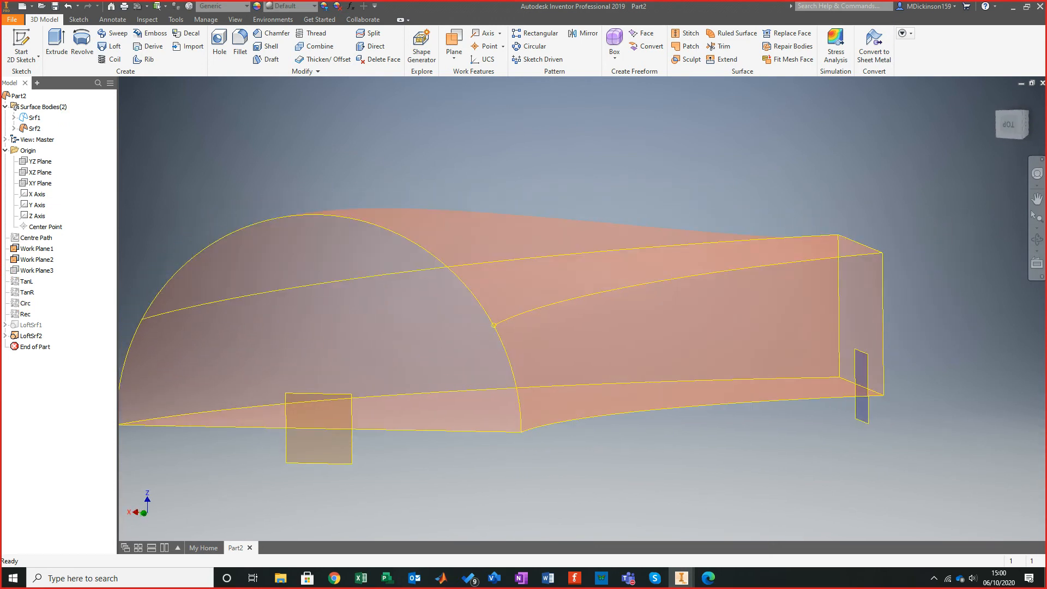
scroll(578, 407, "up", 1)
middle_click_drag(578, 407, 608, 402, "shift")
middle_click_drag(458, 275, 457, 272, "shift")
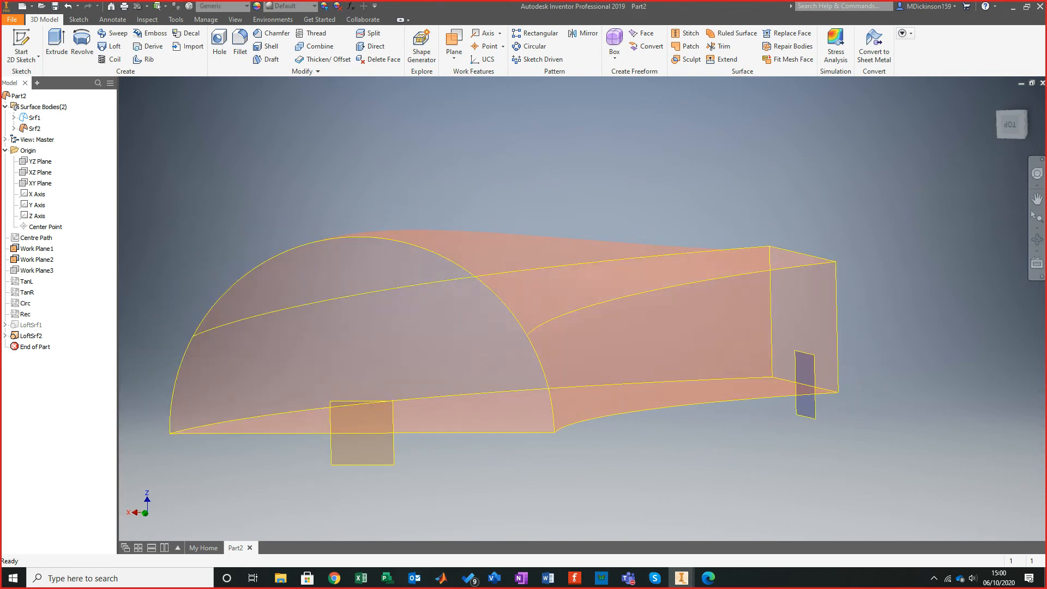
middle_click_drag(524, 274, 544, 288, "shift")
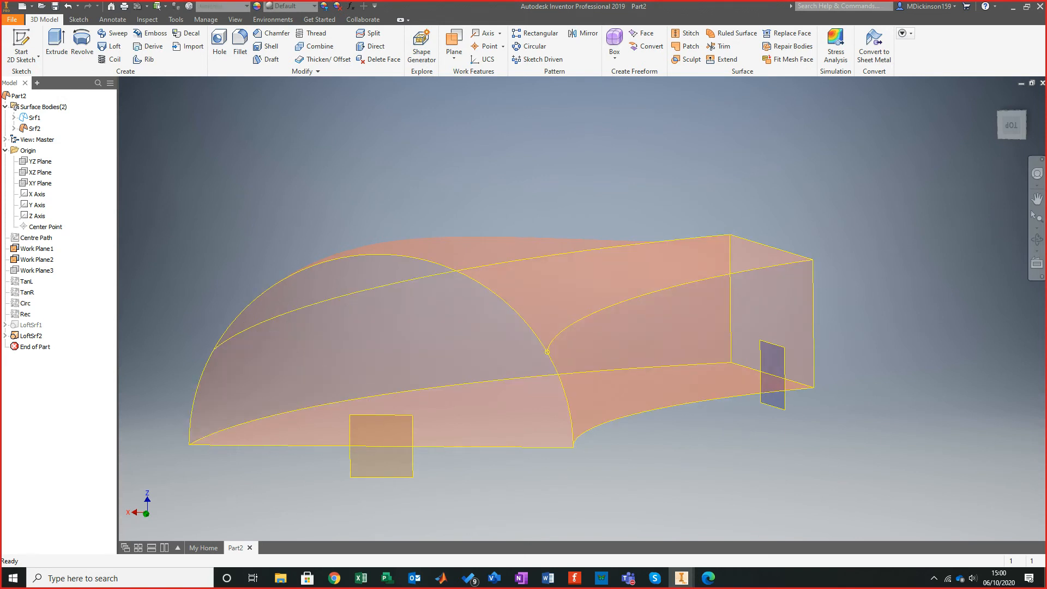
middle_click_drag(546, 352, 600, 356, "shift")
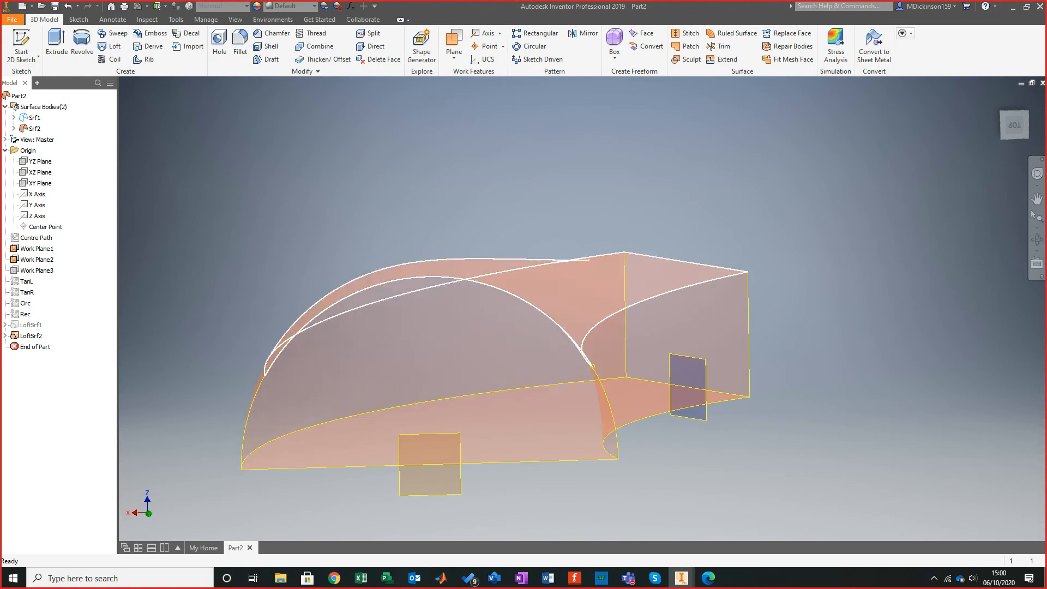
middle_click_drag(589, 354, 485, 360, "shift")
scroll(524, 353, "up", 1)
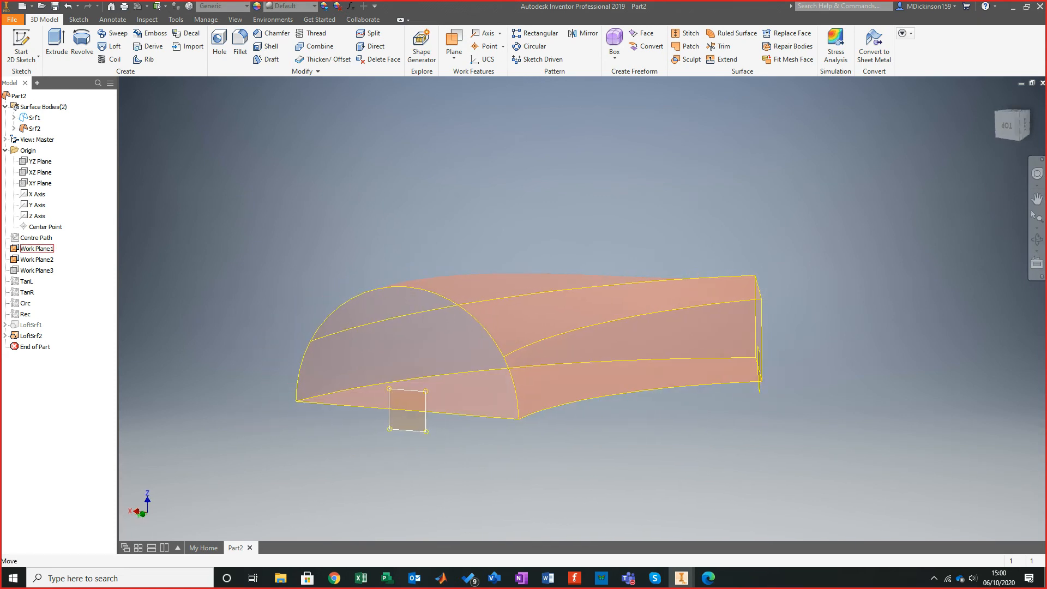
Hide Work Plane1 and Work Plane2, and make the first loft surface Srf1 visible.
left_click(414, 406)
middle_click_drag(419, 399, 498, 428, "shift")
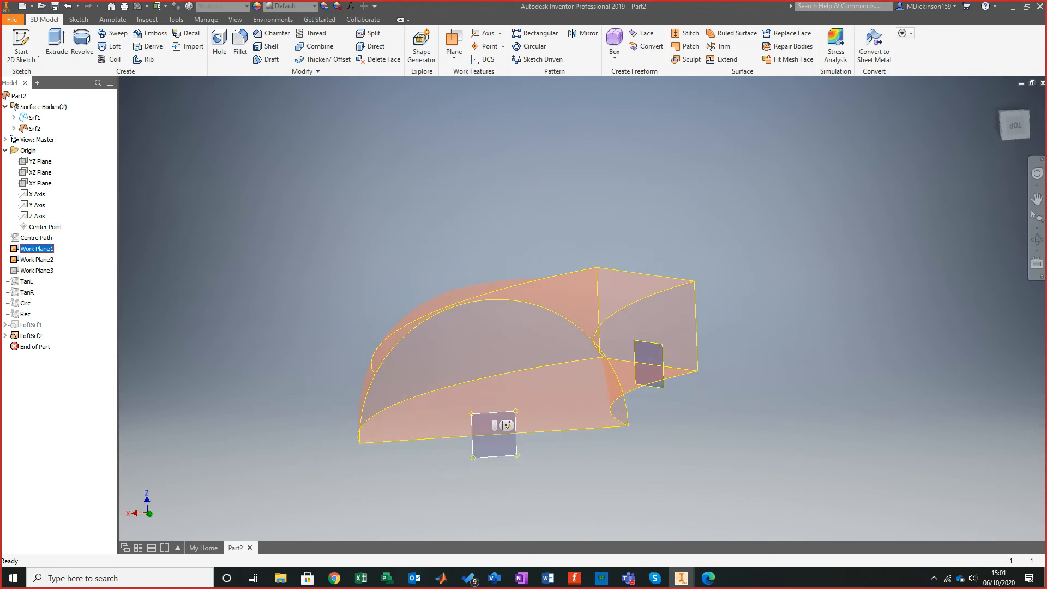
middle_click_drag(498, 427, 446, 421, "shift")
right_click(36, 249)
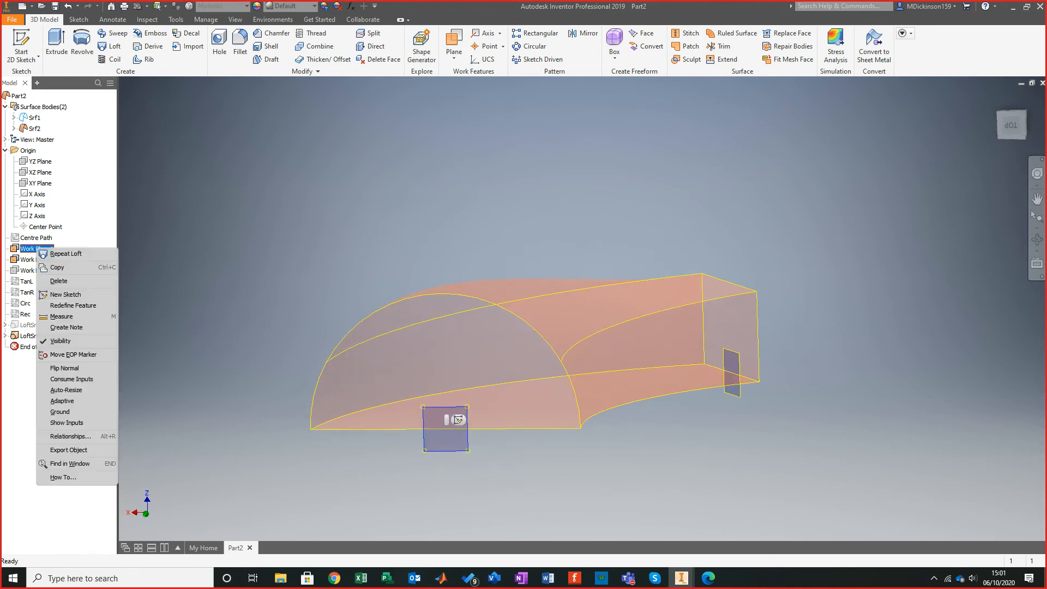
left_click(61, 341)
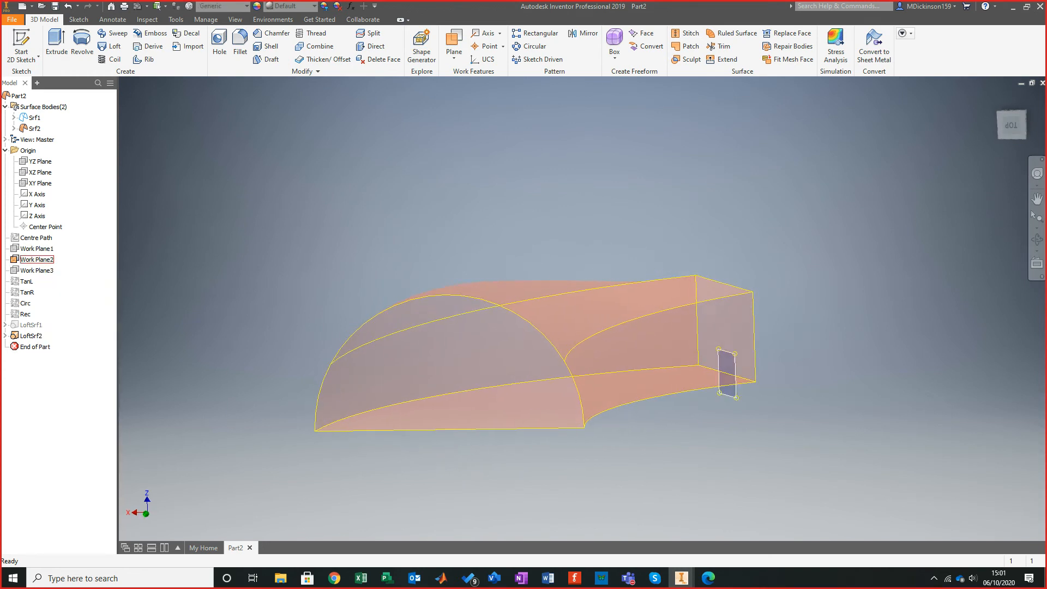
right_click(37, 259)
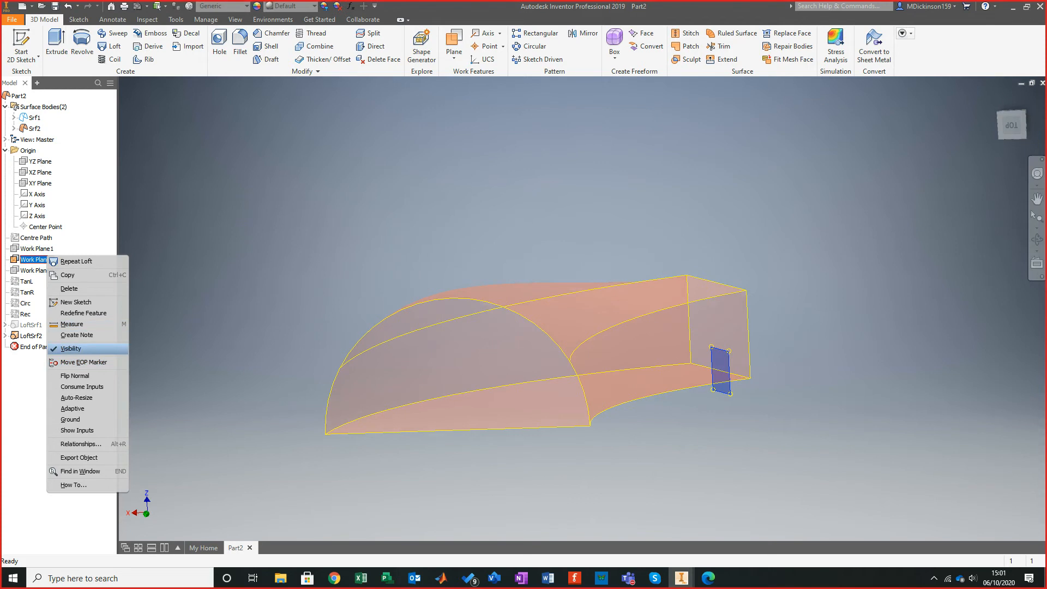
left_click(60, 350)
scroll(537, 354, "down", 2)
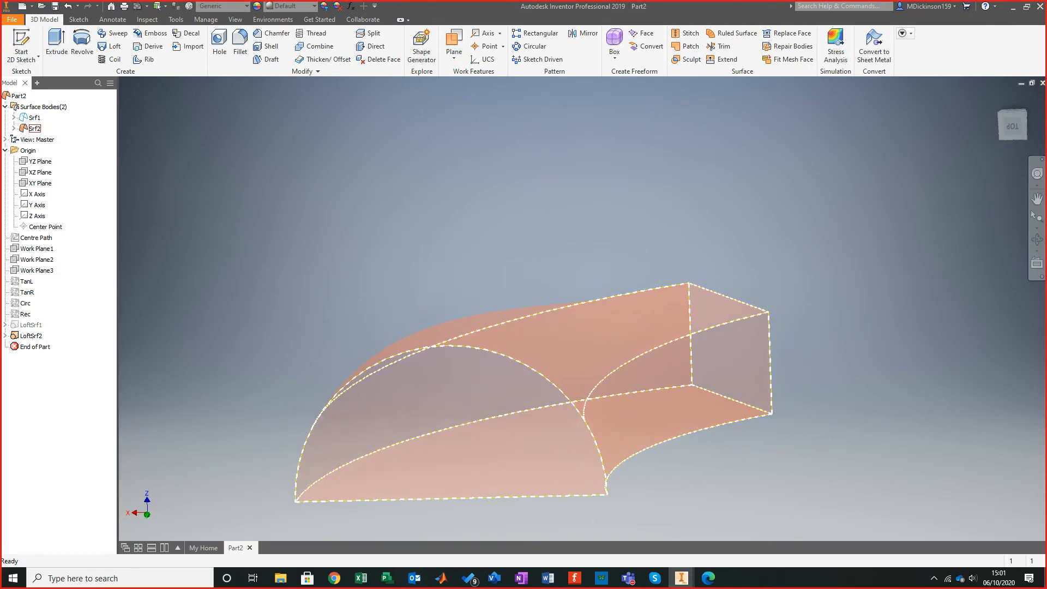
right_click(34, 117)
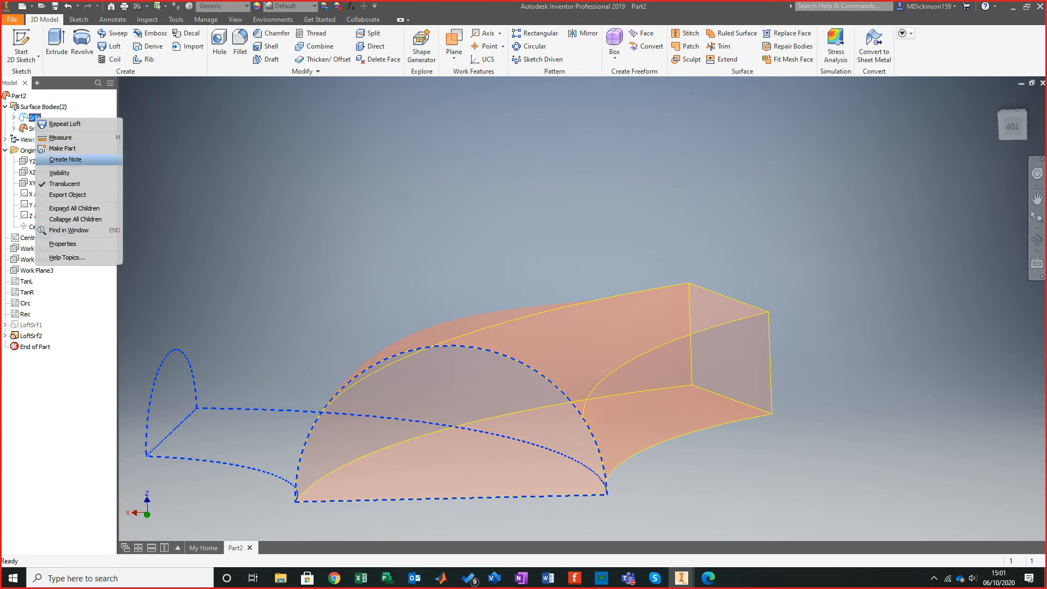
left_click(60, 173)
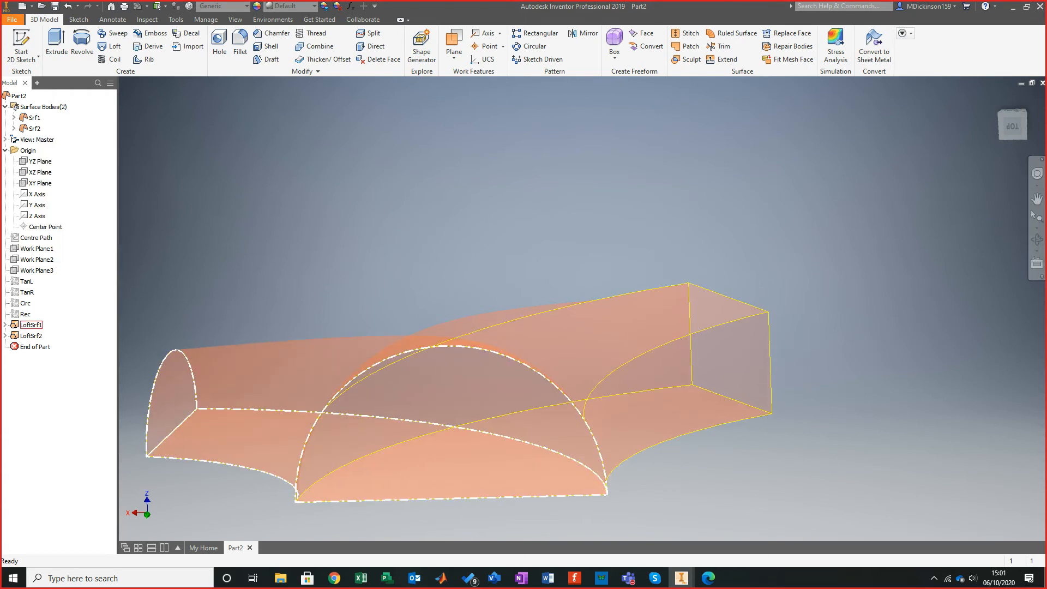
Rename the first loft surface feature LoftSrf1 as "Circle To Elip".
left_click(390, 368)
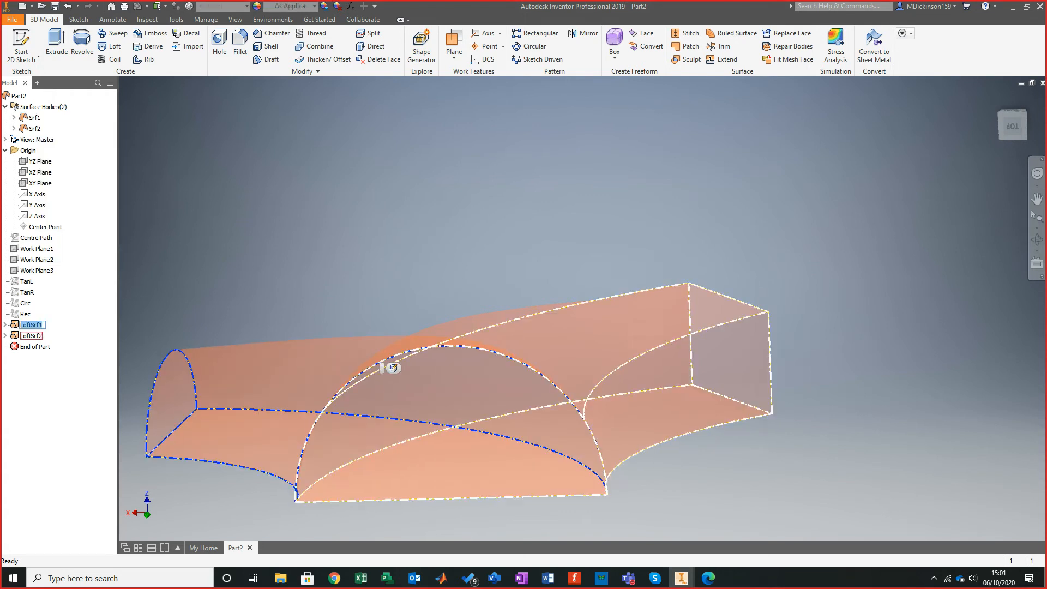
type("Cir")
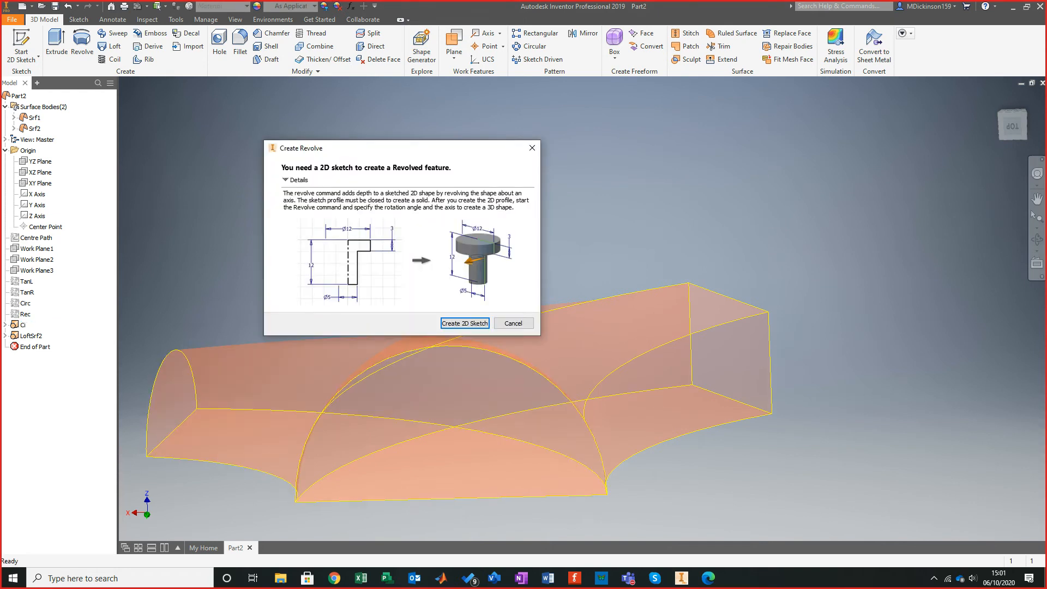
left_click(532, 148)
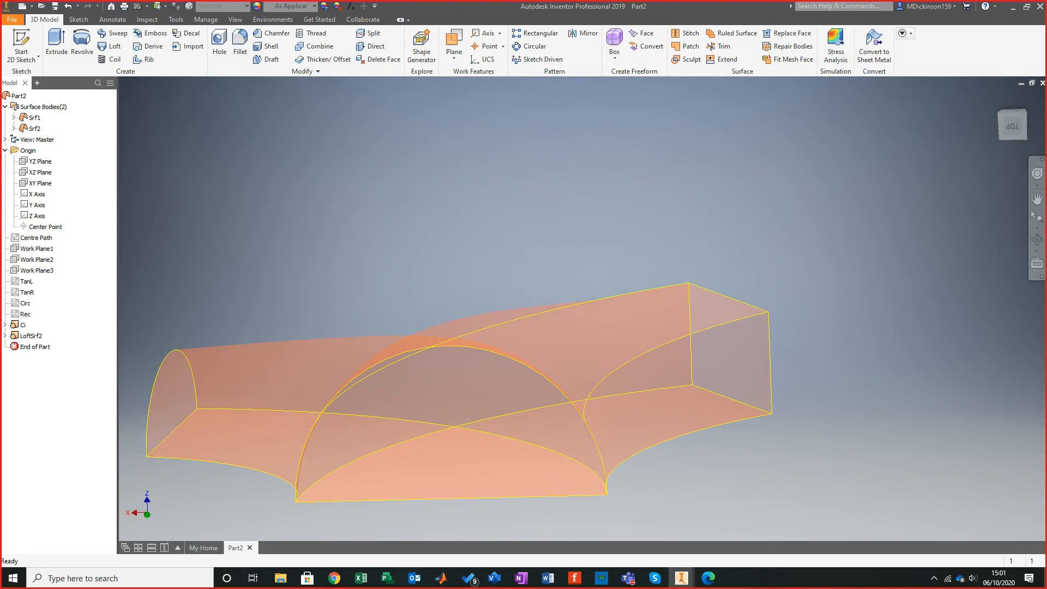
left_click(382, 368)
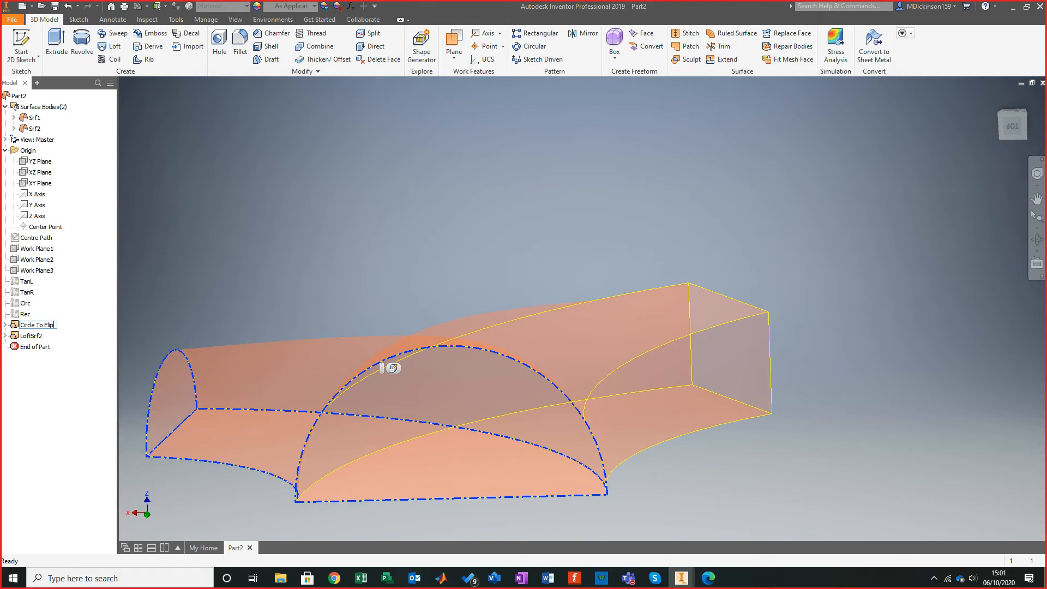
Rename the second loft surface feature LoftSrf2 as "Circle to Rec".
left_click(547, 358)
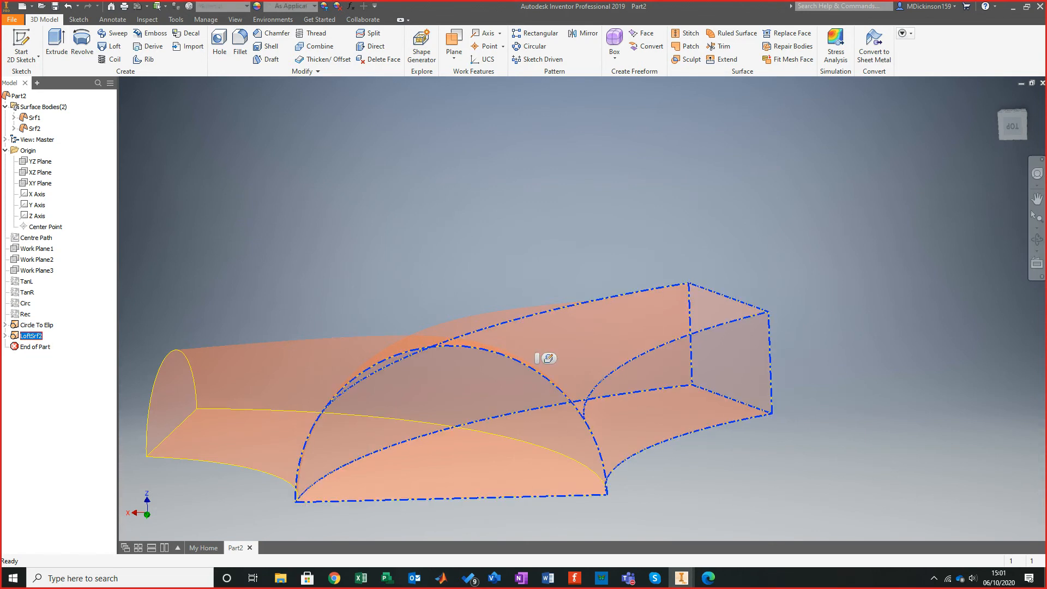
type("C")
left_click(568, 240)
middle_click_drag(568, 240, 680, 242, "shift")
left_click(37, 325)
left_click(55, 385)
middle_click_drag(611, 350, 531, 339, "shift")
scroll(578, 403, "down", 2)
middle_click_drag(578, 404, 604, 363)
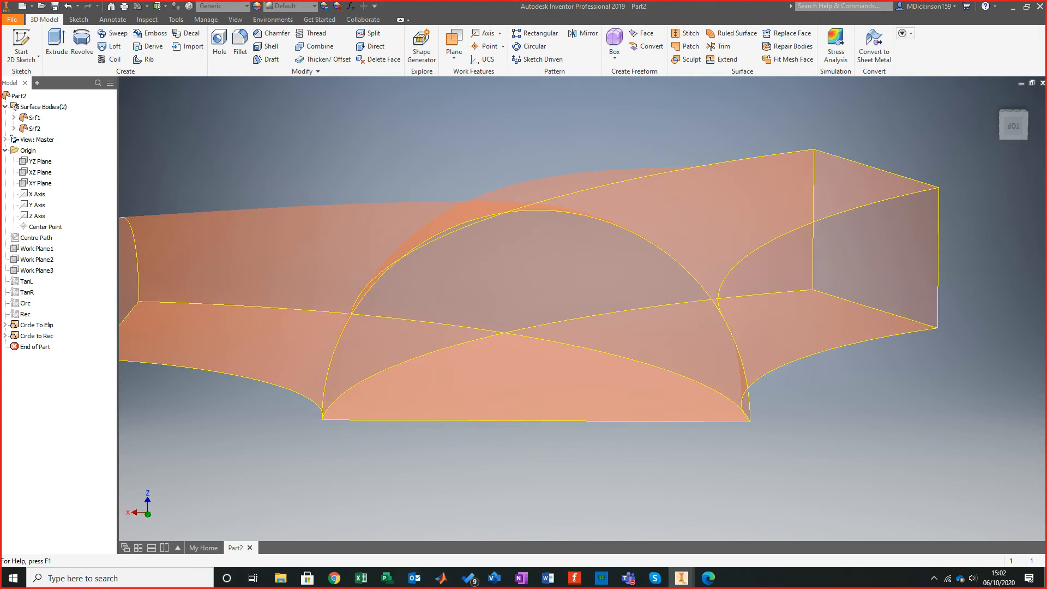
left_click(724, 46)
left_click_drag(840, 198, 338, 205)
key("Escape")
middle_click_drag(437, 306, 670, 371, "shift")
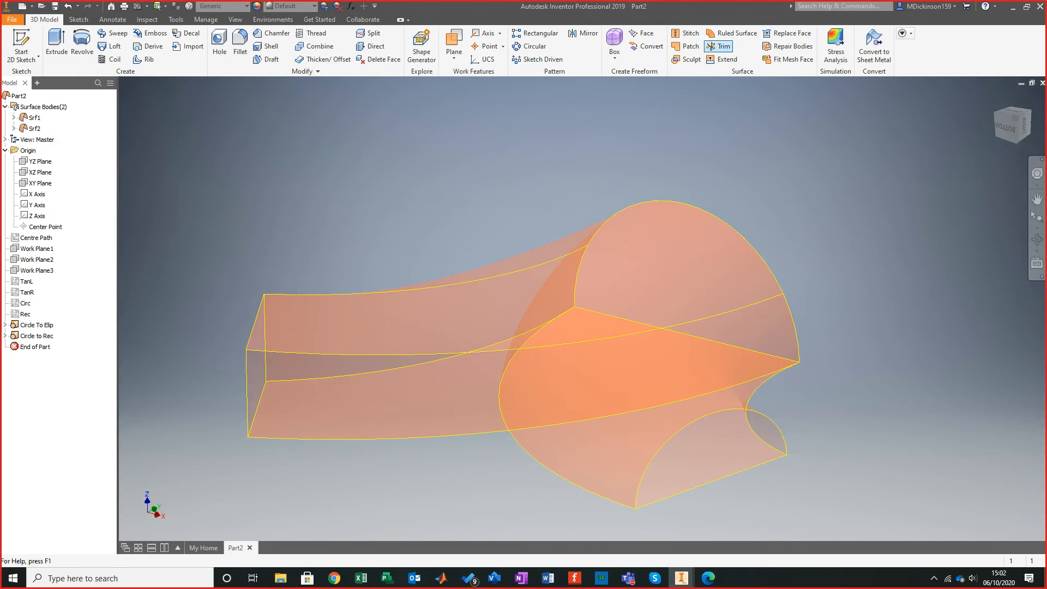
Trim the Circle to Rec surface with Circle To Elip as cutting tool, removing the overlapping wall and floor regions near the semicircle.
left_click(720, 47)
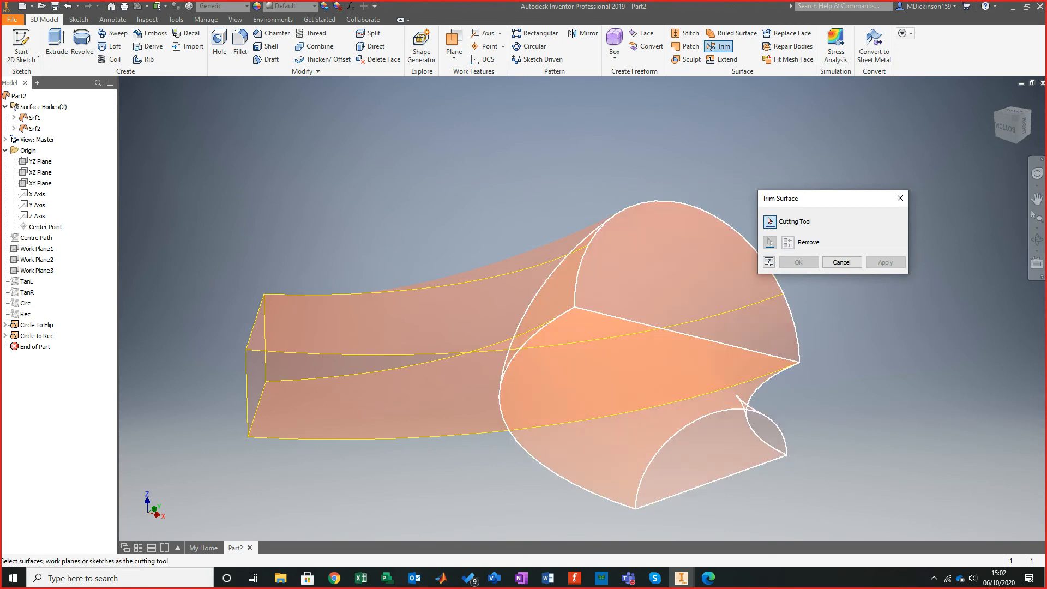
mouse_move(648, 418)
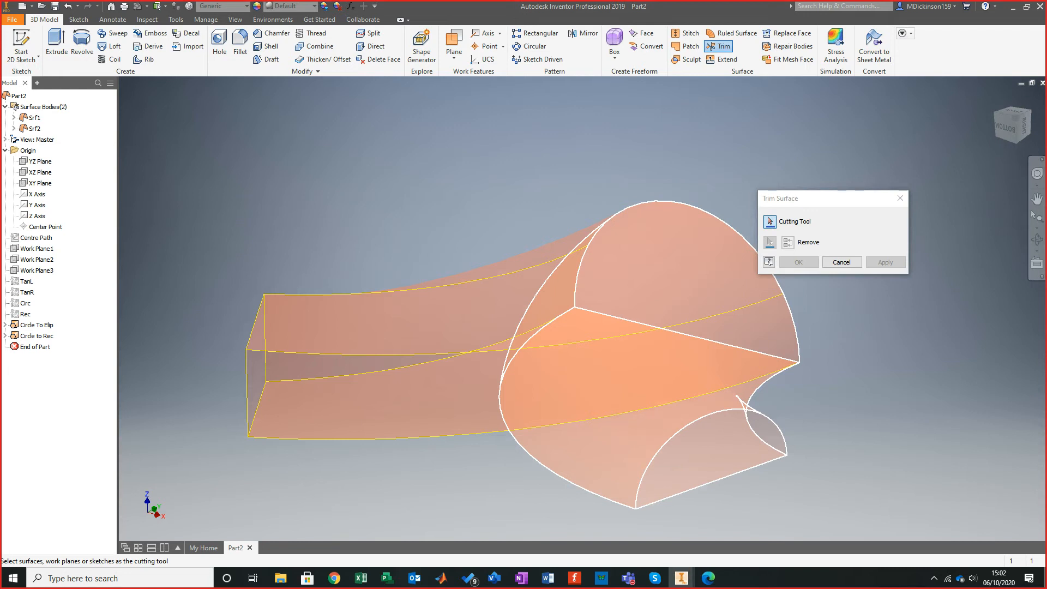
left_click(647, 419)
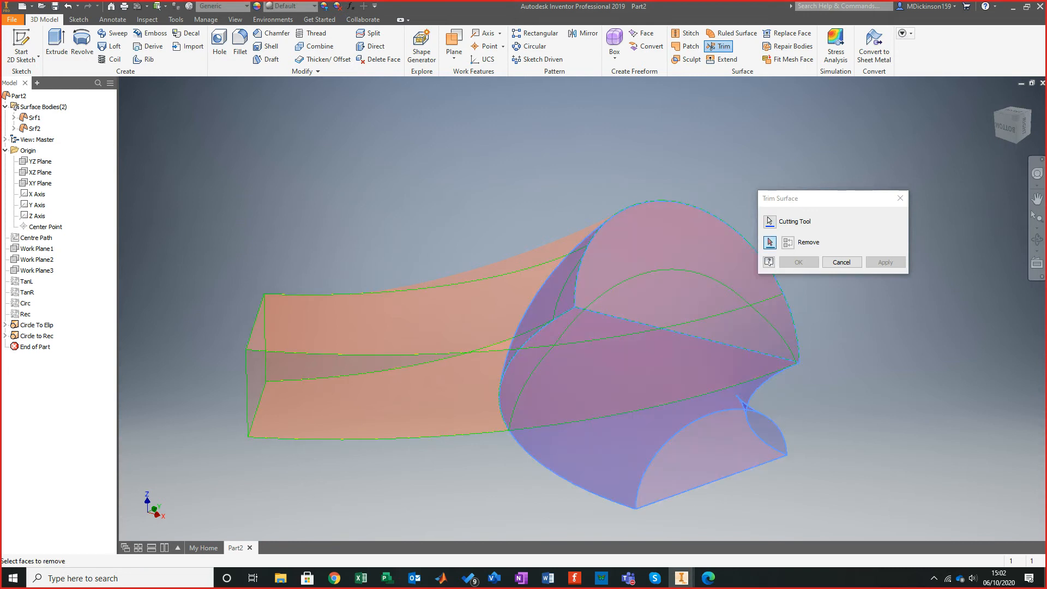
middle_click_drag(647, 418, 368, 393, "shift")
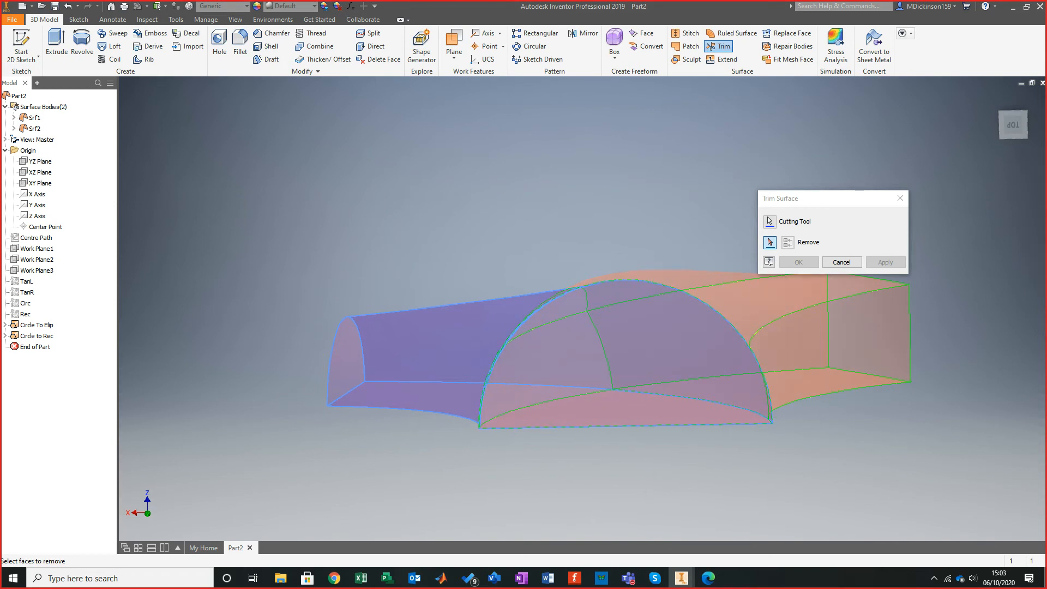
left_click(552, 356)
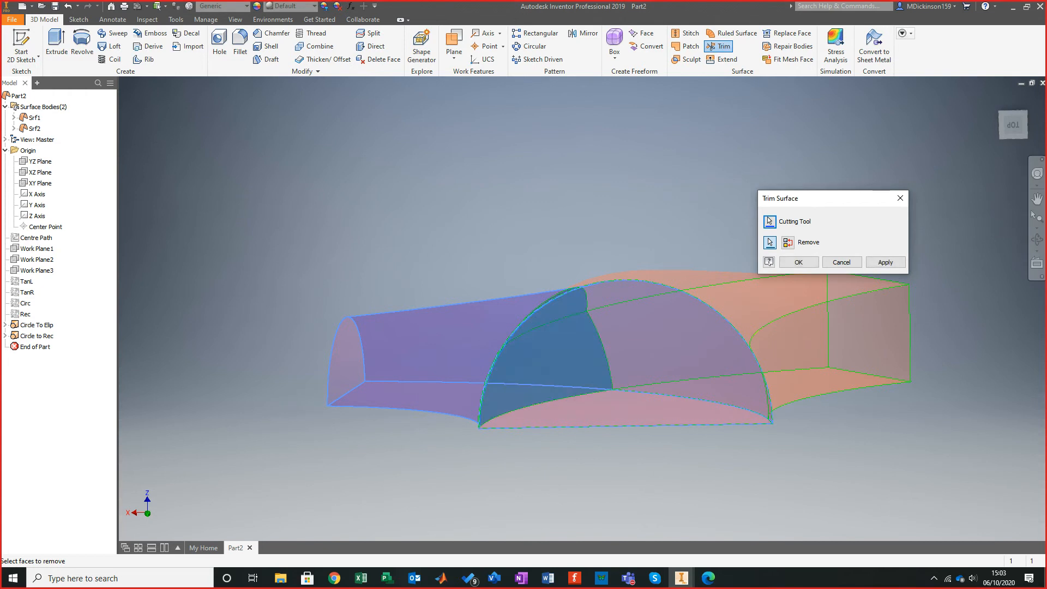
left_click(623, 411)
middle_click_drag(623, 410, 608, 330, "shift")
left_click(798, 262)
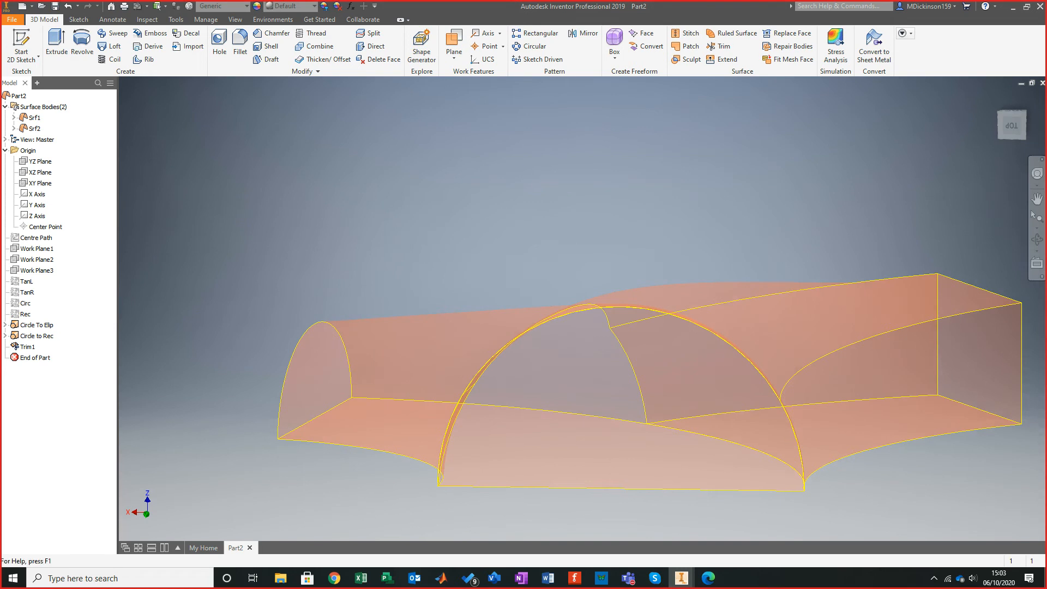
Trim the Circle To Elip surface with Circle to Rec as cutting tool, removing the large overlapping region beside the semicircle.
left_click(720, 46)
middle_click_drag(665, 234, 722, 224, "shift")
left_click(627, 305)
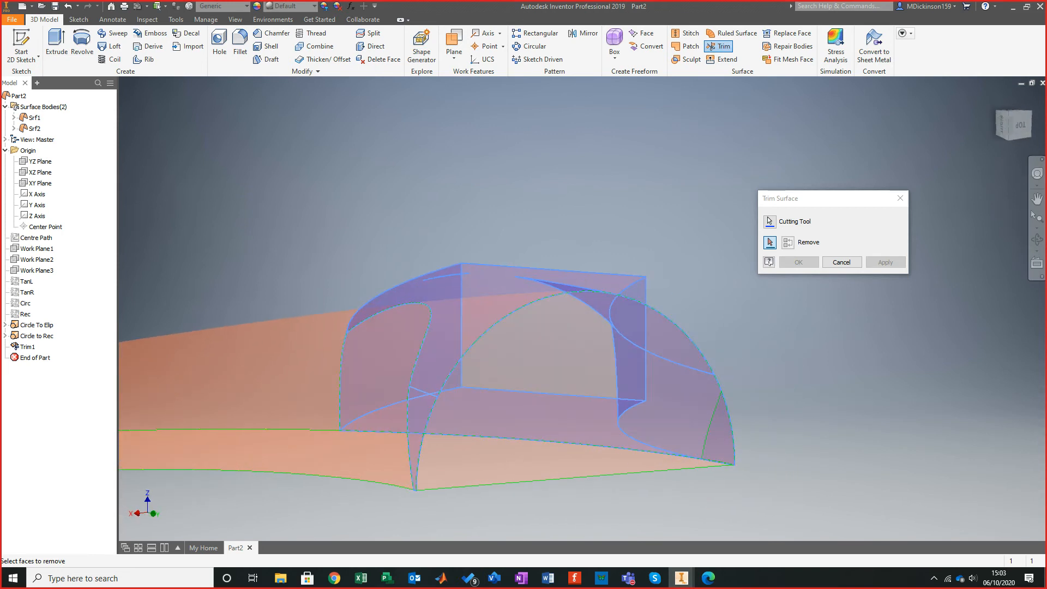
left_click(668, 371)
middle_click_drag(668, 371, 558, 245, "shift")
key("Return")
scroll(558, 234, "down", 8)
scroll(556, 218, "up", 3)
scroll(578, 308, "up", 5)
scroll(578, 309, "up", 2)
middle_click_drag(579, 309, 709, 294, "shift")
Edit the second trim to change the removal selection at the small region in the semicircle's lower corner.
right_click(27, 358)
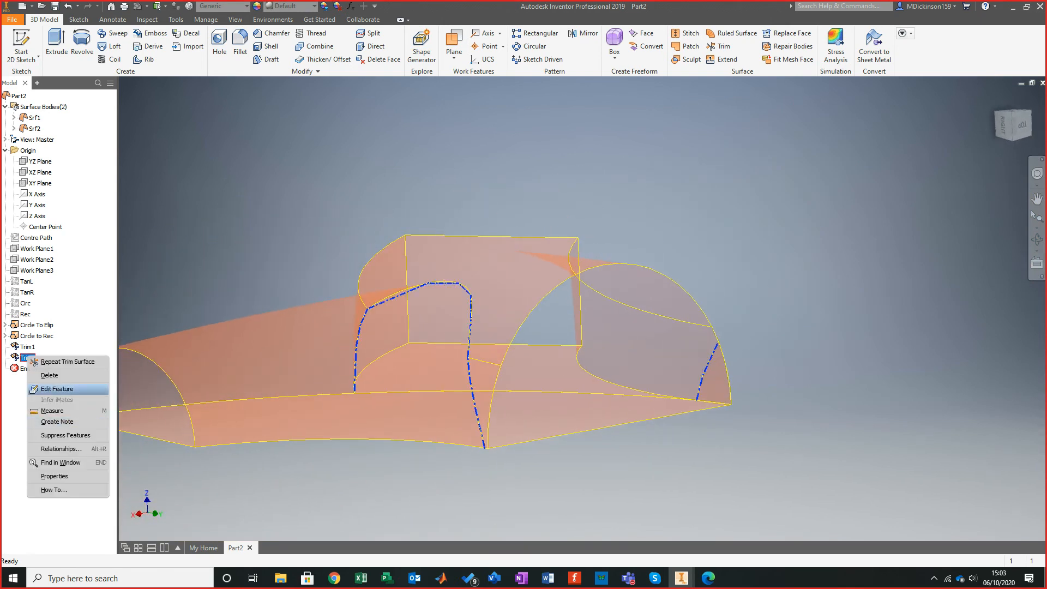
left_click(56, 389)
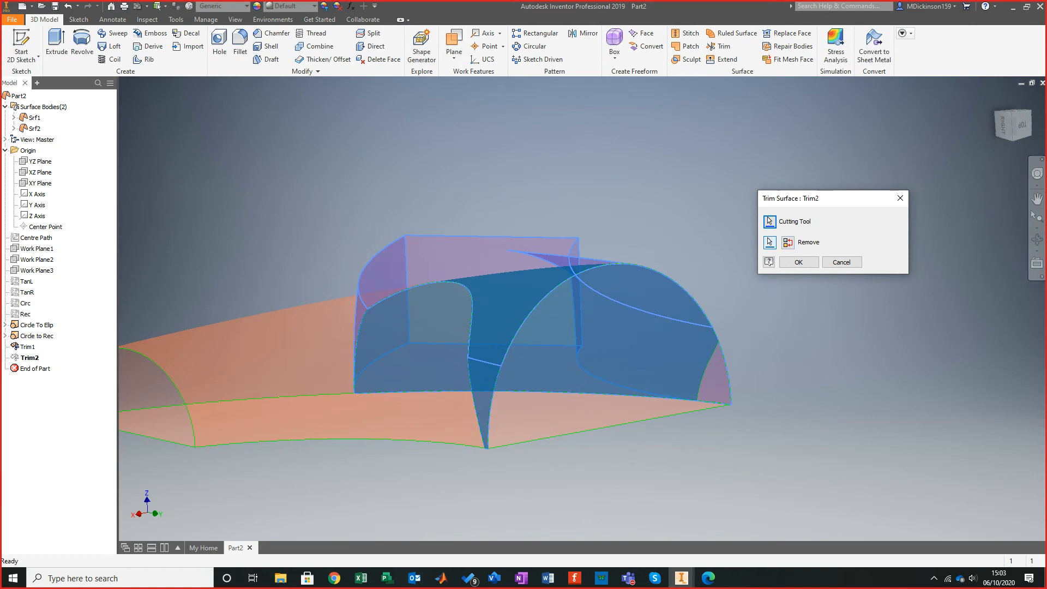
left_click(715, 378)
middle_click_drag(710, 371, 376, 240, "shift")
left_click(799, 263)
Examine the trimmed junction of the two lofts and the semicircle's lower corners from several angles.
middle_click_drag(709, 327, 769, 267, "shift")
middle_click_drag(723, 305, 753, 318, "shift")
scroll(754, 318, "down", 5)
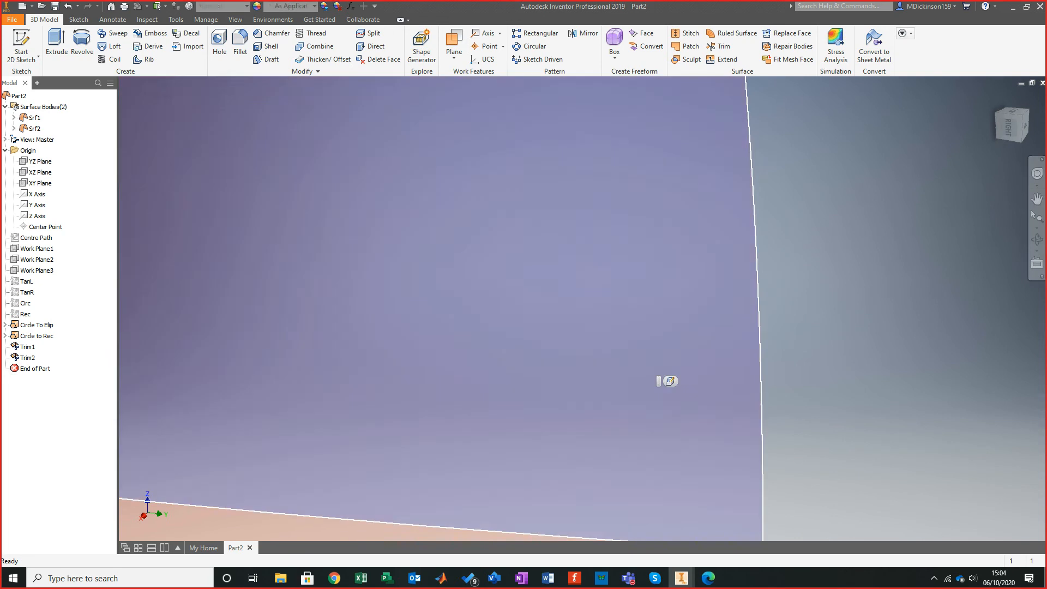
scroll(660, 377, "up", 5)
middle_click_drag(660, 376, 608, 399, "shift")
mouse_move(608, 399)
middle_mouse_down("shift")
mouse_move(592, 395)
mouse_move(600, 390)
middle_mouse_up("shift")
scroll(639, 424, "down", 5)
middle_click_drag(639, 424, 609, 436, "shift")
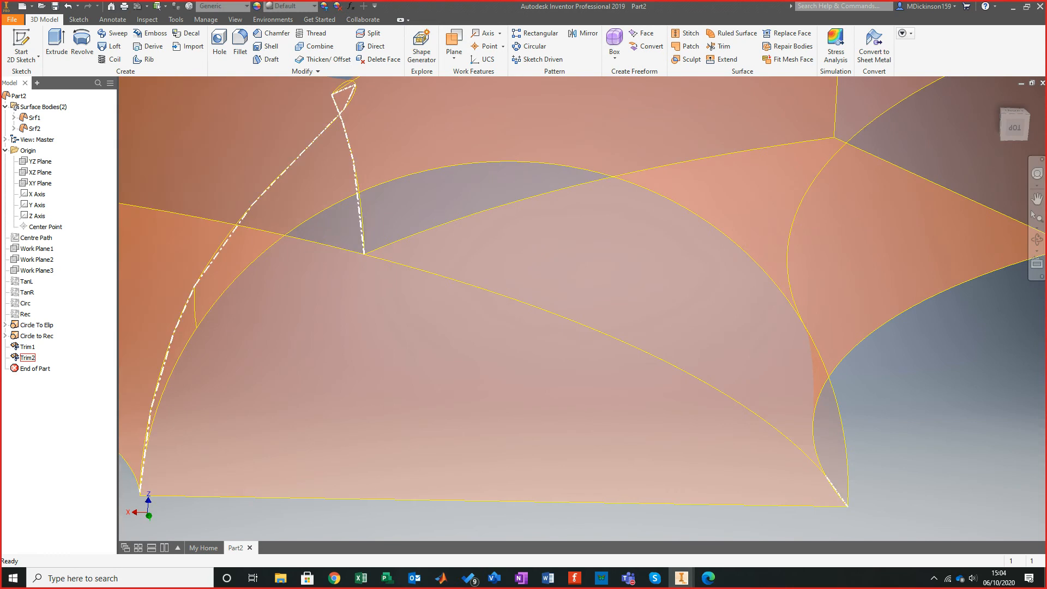
Delete both trim features, Trim2 and Trim1, to restore the full loft surfaces.
right_click(29, 356)
left_click(52, 372)
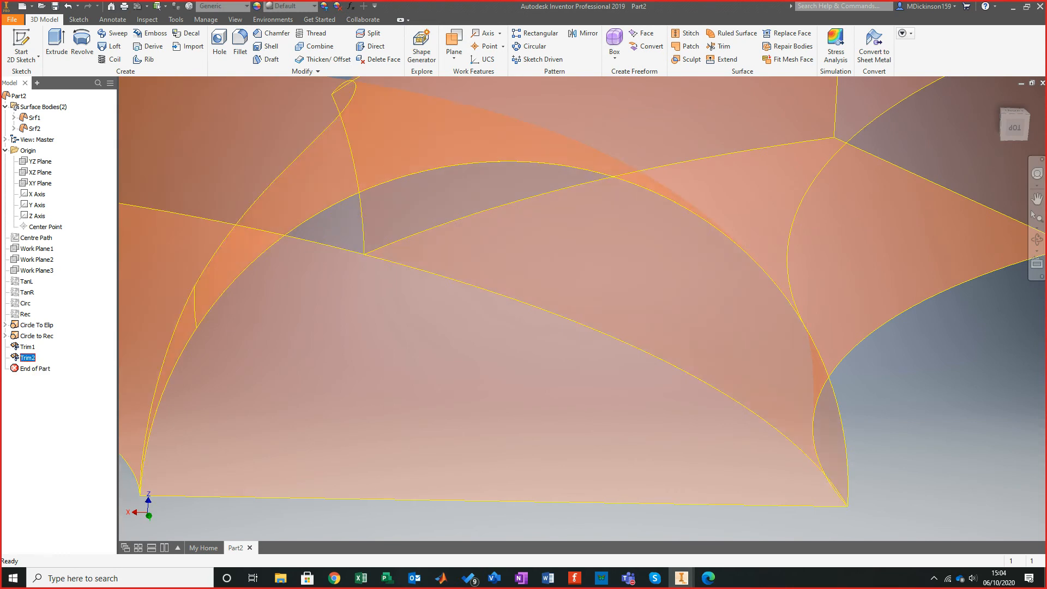
right_click(27, 347)
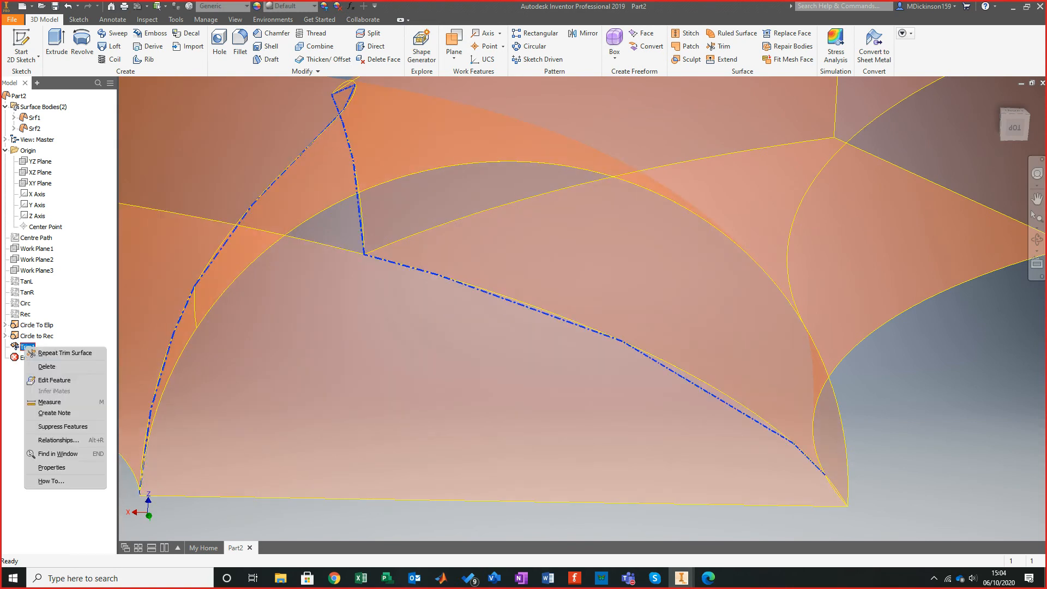
left_click(47, 367)
scroll(595, 342, "up", 5)
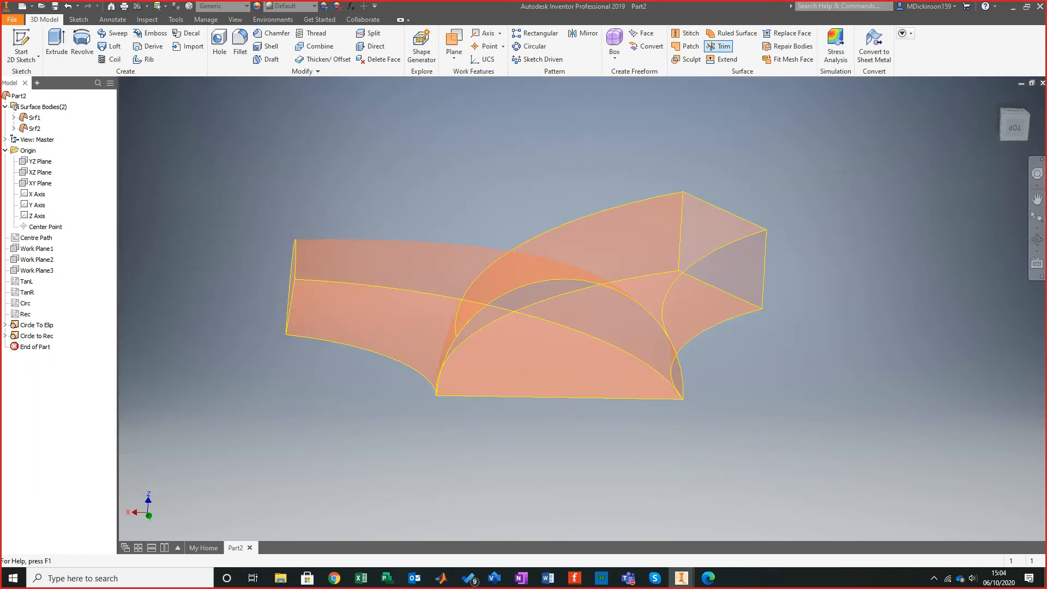
Try to trim the Circle to Rec surface with Circle To Elip as cutting tool, and delete the resulting trim.
left_click(719, 46)
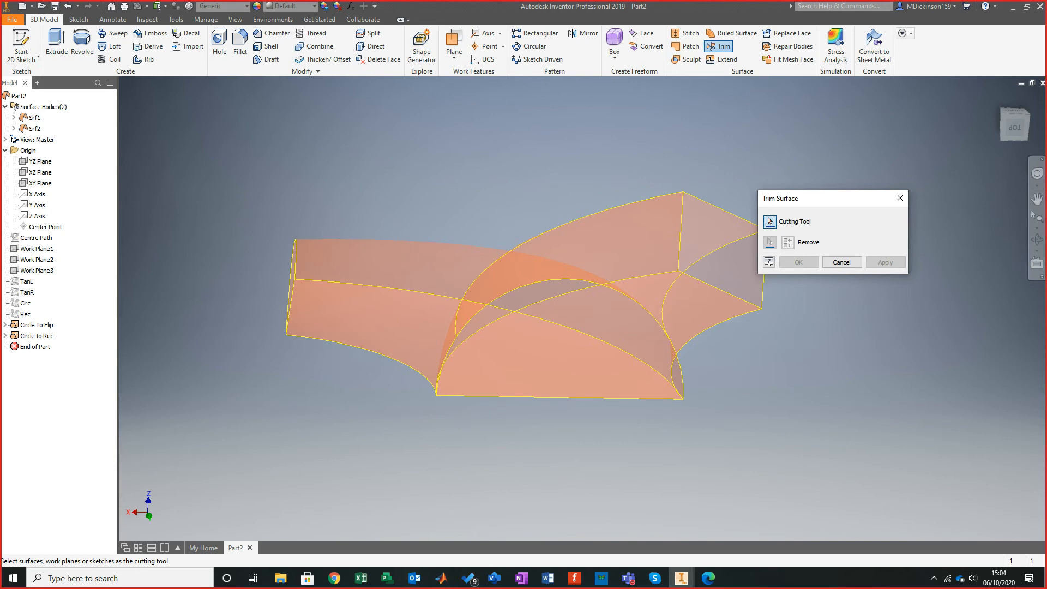
left_click_drag(823, 199, 852, 208)
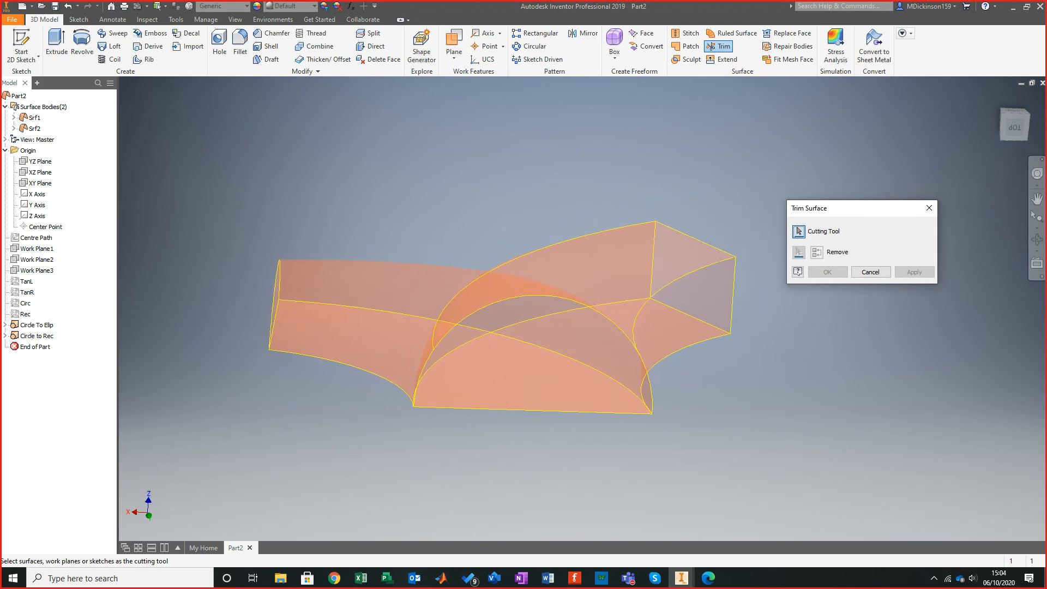
left_click(354, 311)
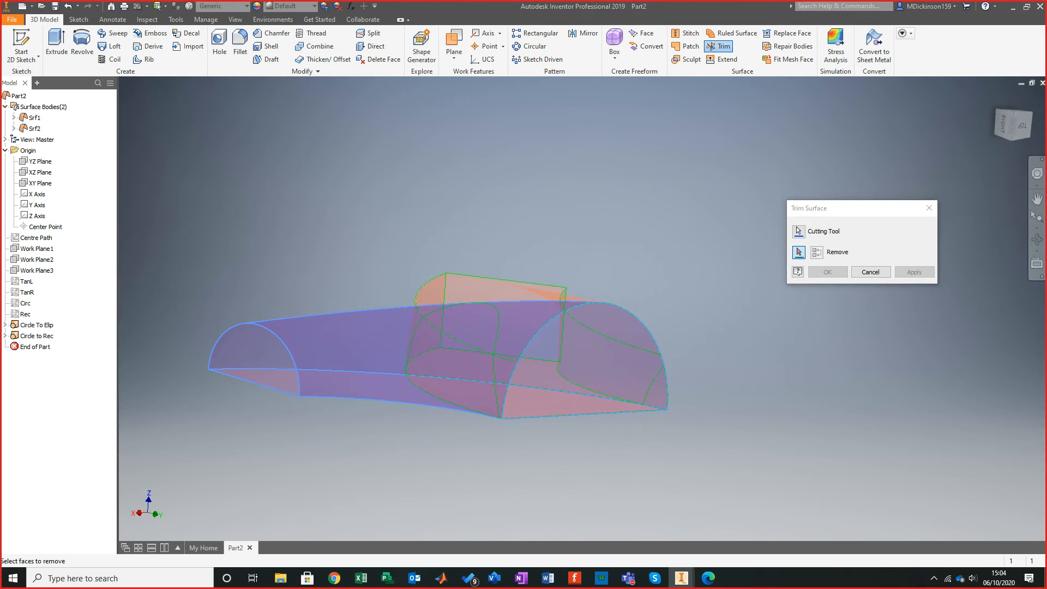
left_click(799, 252)
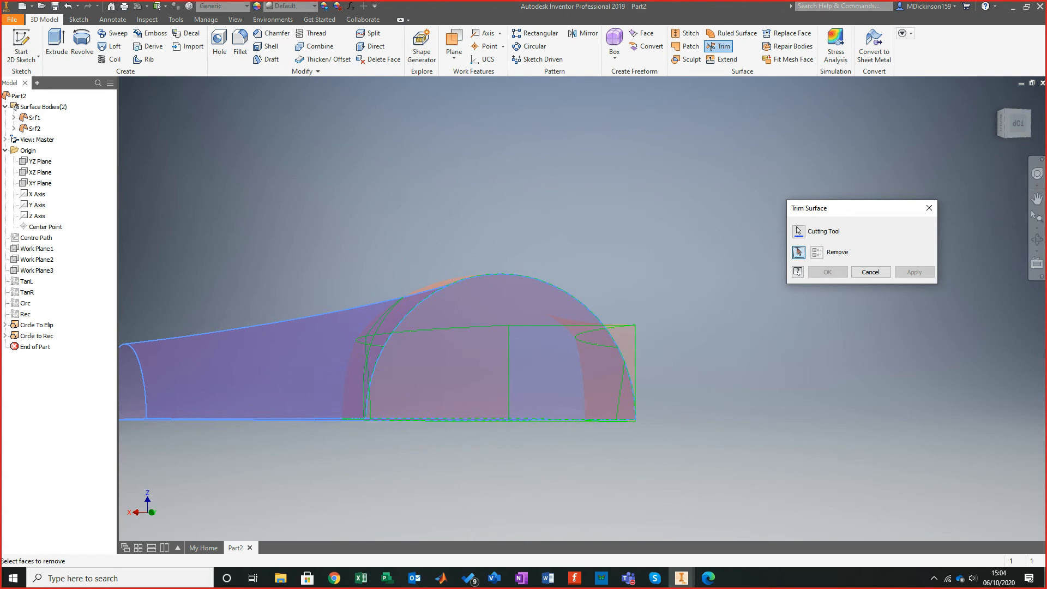
left_click(469, 354)
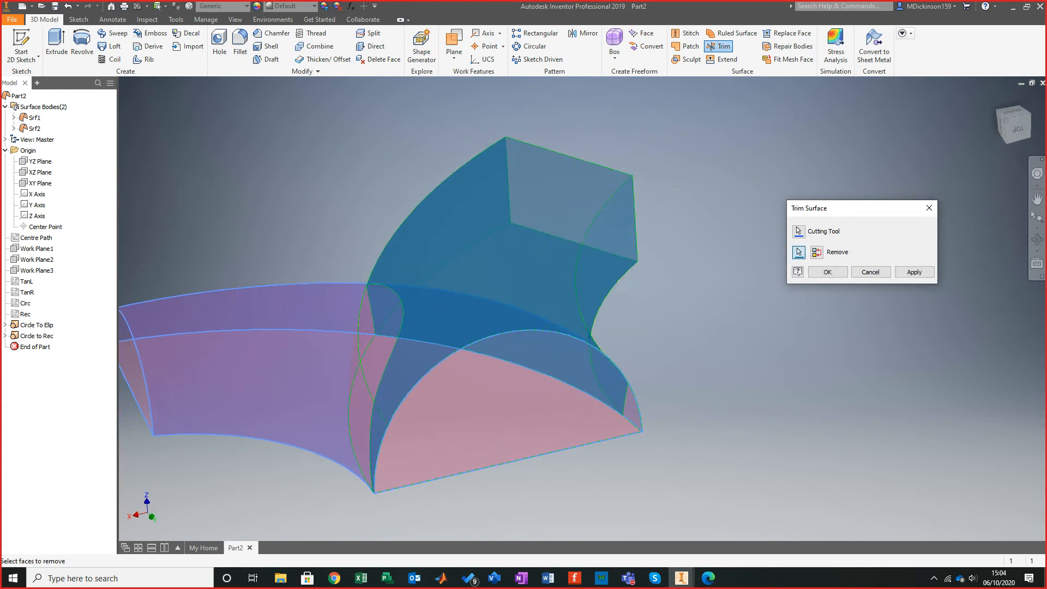
key("Return")
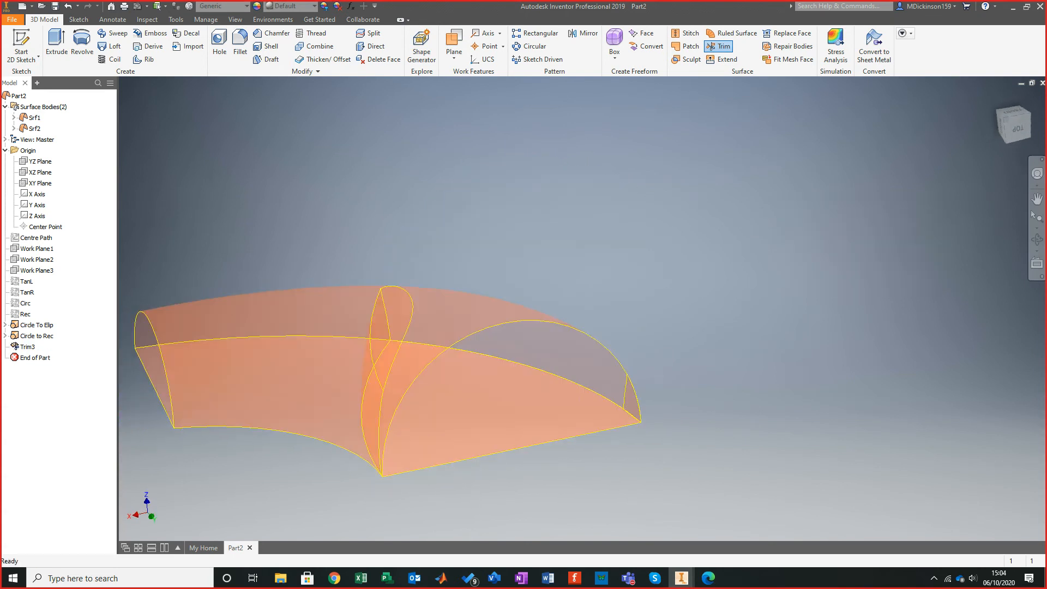
right_click(30, 346)
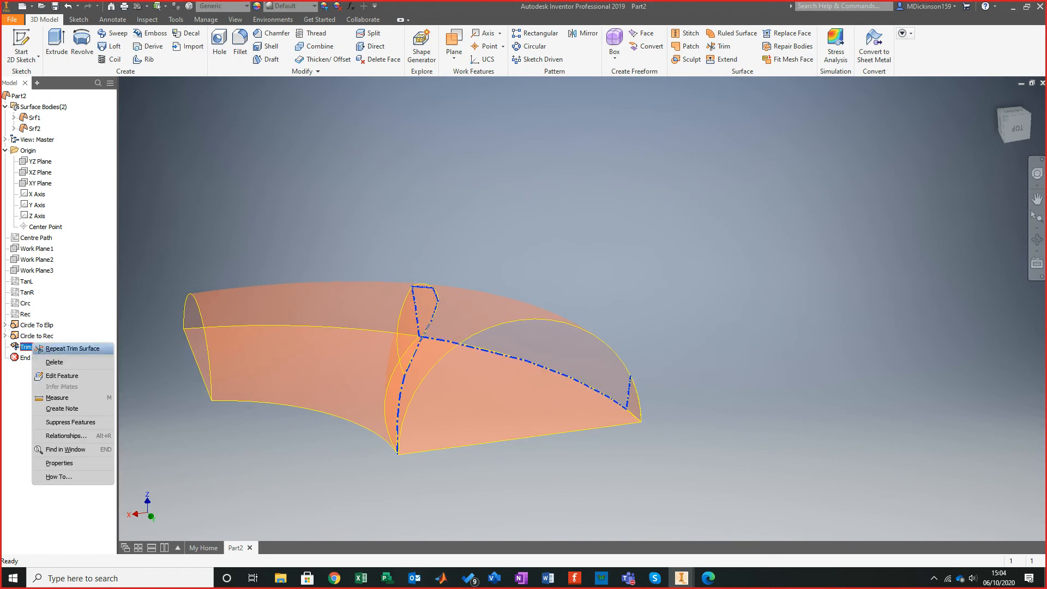
left_click(55, 362)
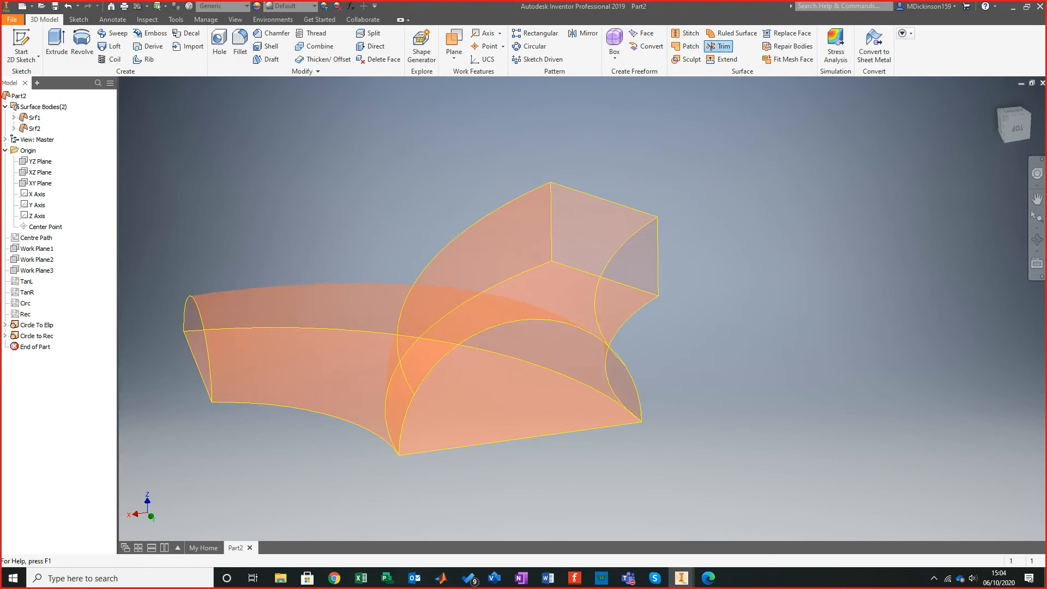
Trim the Circle To Elip surface with Circle to Rec as cutting tool, removing the small region at the semicircle's lower corner.
left_click(718, 46)
left_click(584, 240)
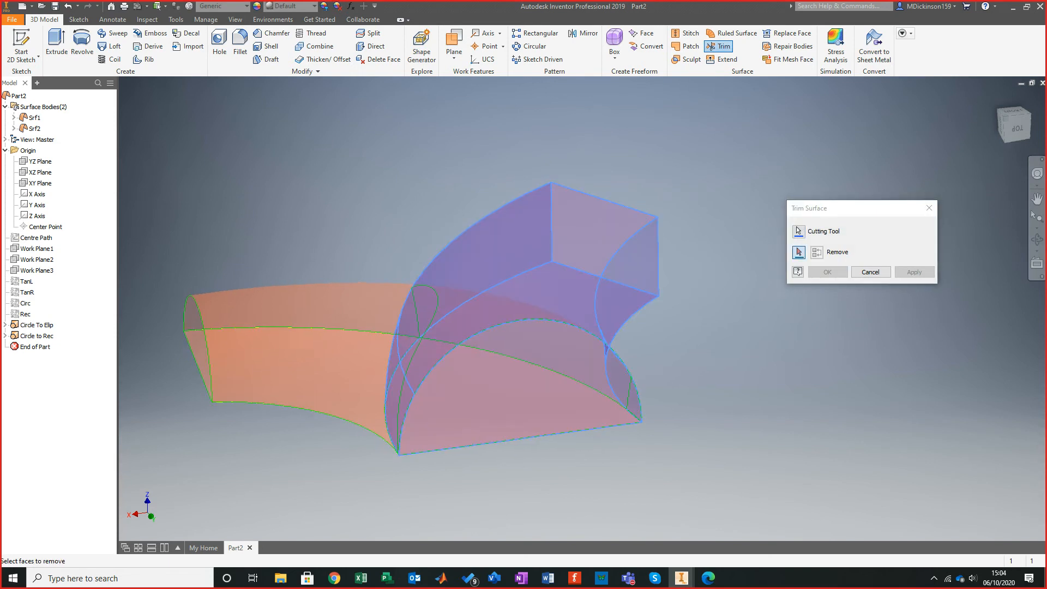
middle_click_drag(524, 338, 480, 267, "shift")
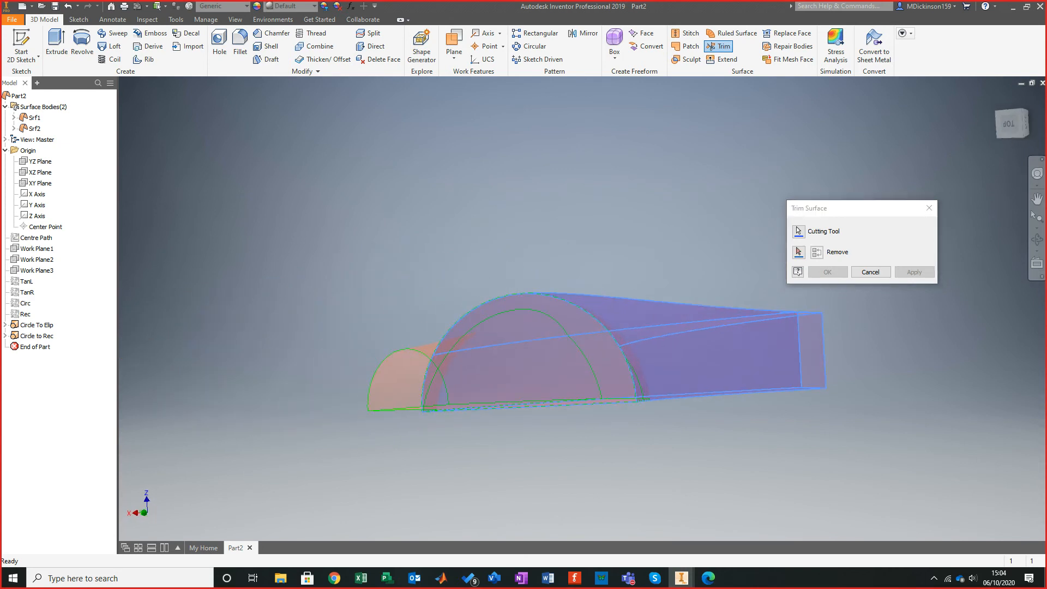
middle_click_drag(504, 235, 677, 263, "shift")
left_click(589, 361)
middle_click_drag(588, 361, 582, 395, "shift")
left_click(827, 271)
scroll(588, 378, "up", 5)
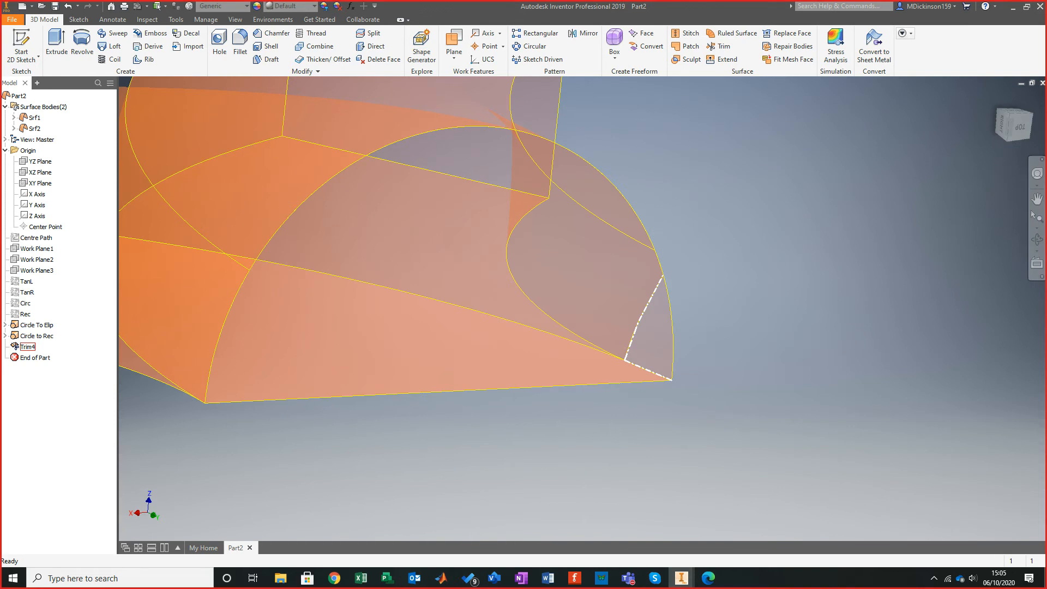
Delete the corner trim Trim4 and inspect where the two lofts meet at the semicircle's corner.
right_click(27, 346)
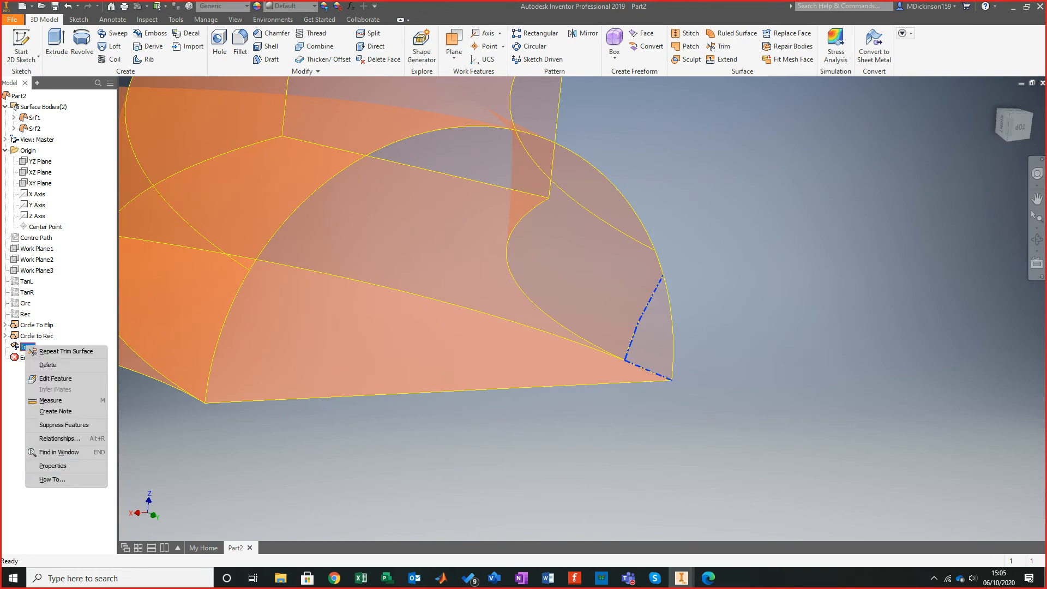
left_click(48, 365)
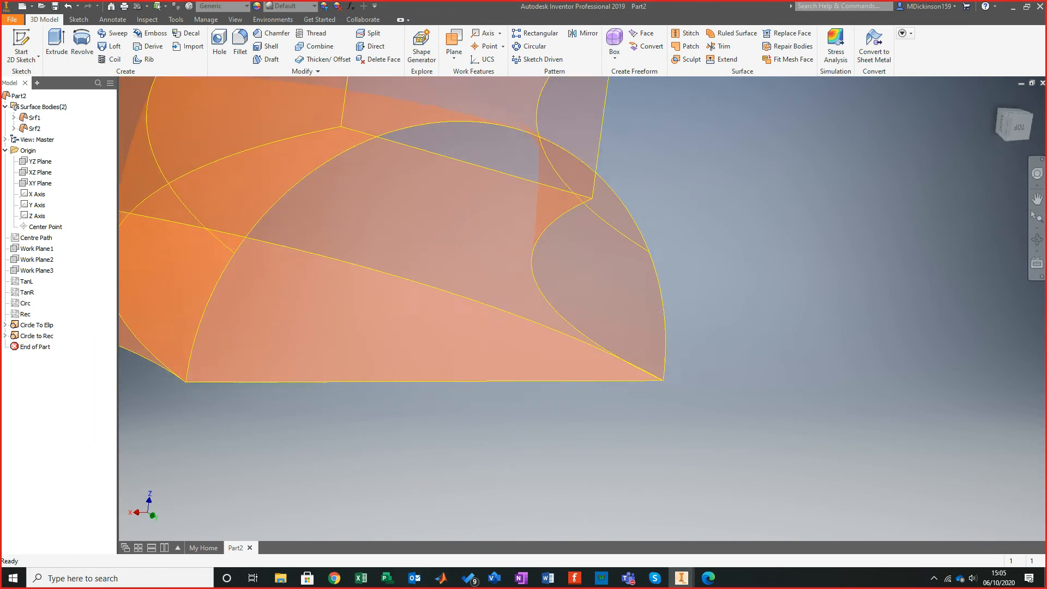
scroll(650, 376, "down", 5)
middle_click_drag(650, 376, 769, 349, "shift")
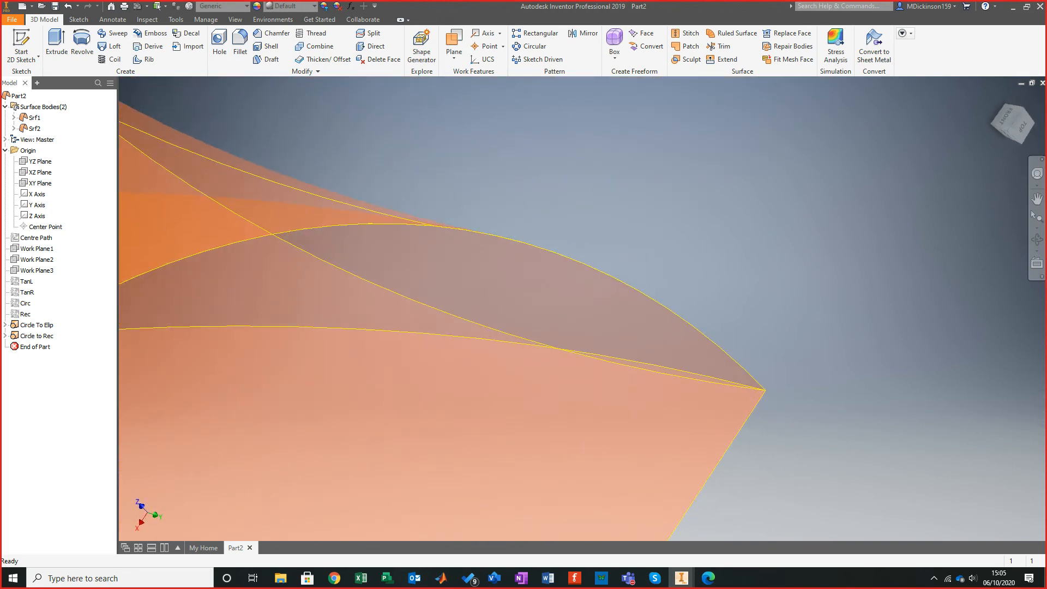
Examine from several angles how the two loft surfaces cross near the semicircle's corner.
scroll(693, 420, "down", 5)
scroll(284, 250, "down", 4)
scroll(284, 250, "up", 3)
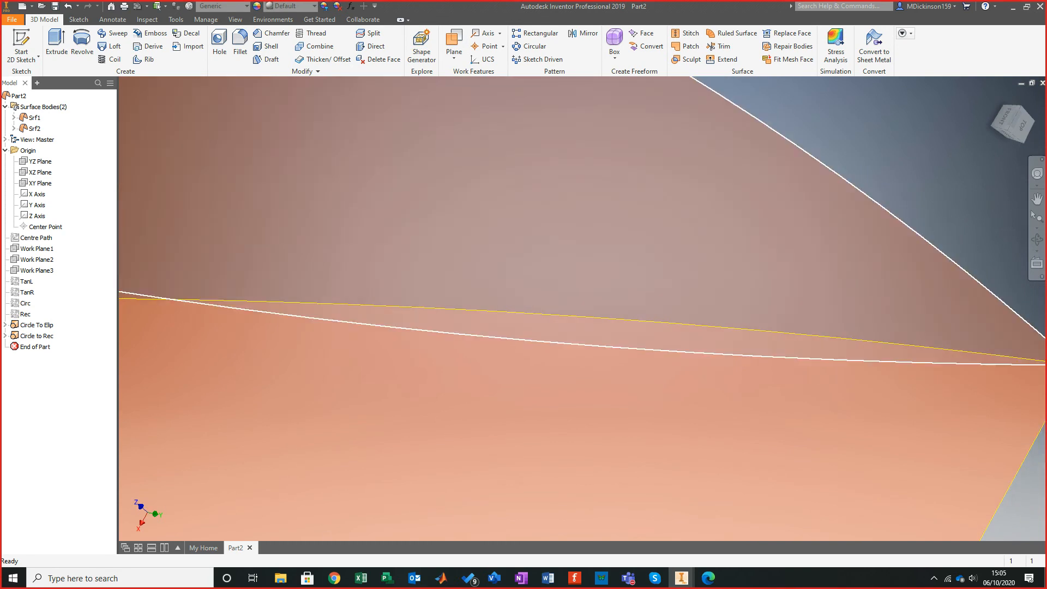
scroll(581, 309, "up", 3)
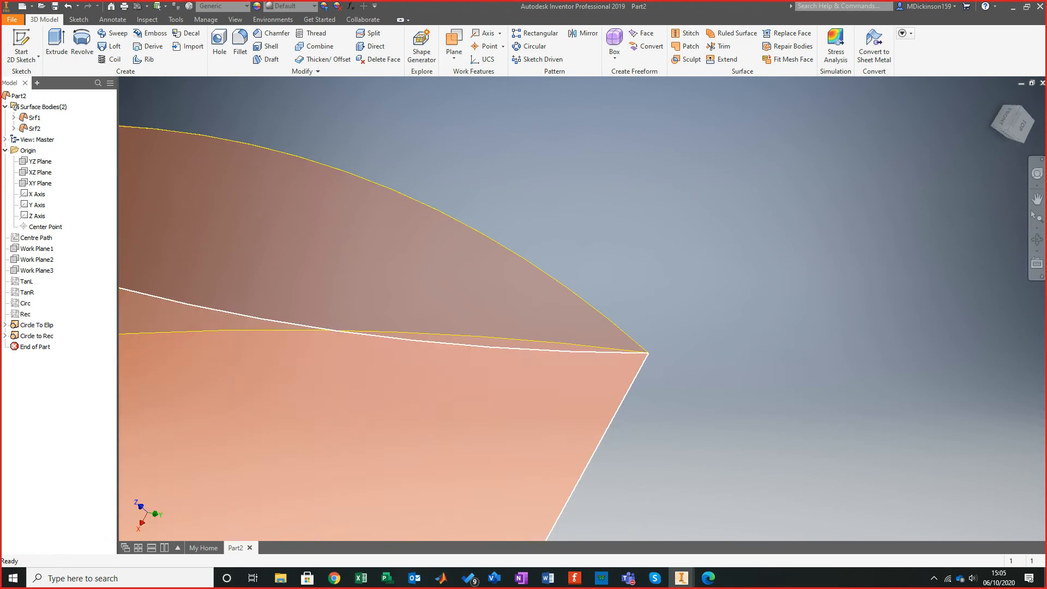
scroll(606, 355, "up", 3)
middle_click_drag(606, 355, 464, 332, "shift")
scroll(600, 355, "down", 4)
scroll(600, 354, "up", 1)
scroll(600, 354, "down", 3)
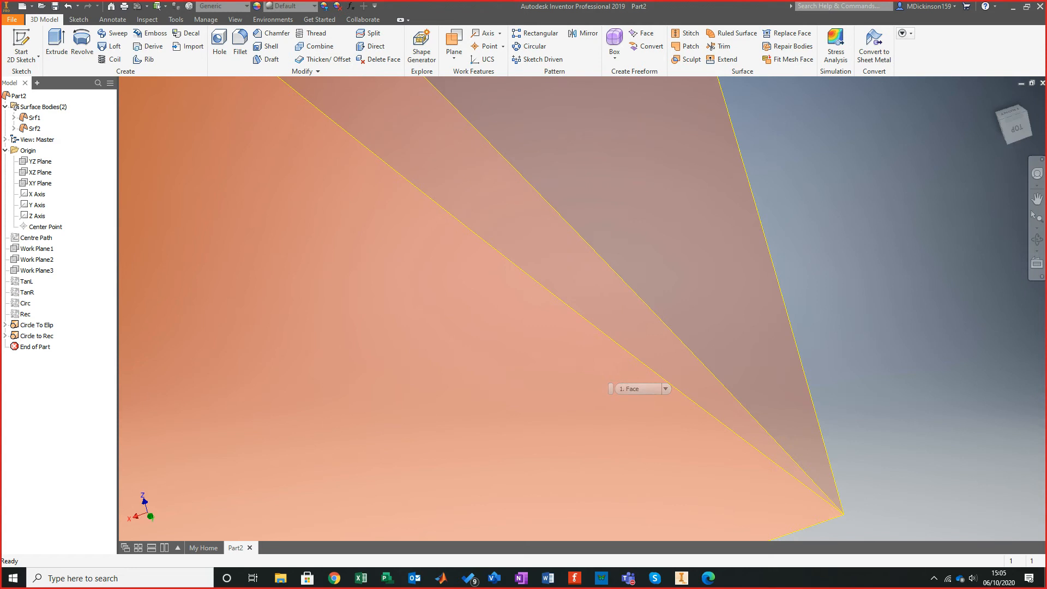
scroll(866, 319, "down", 3)
scroll(866, 321, "down", 2)
scroll(780, 377, "down", 2)
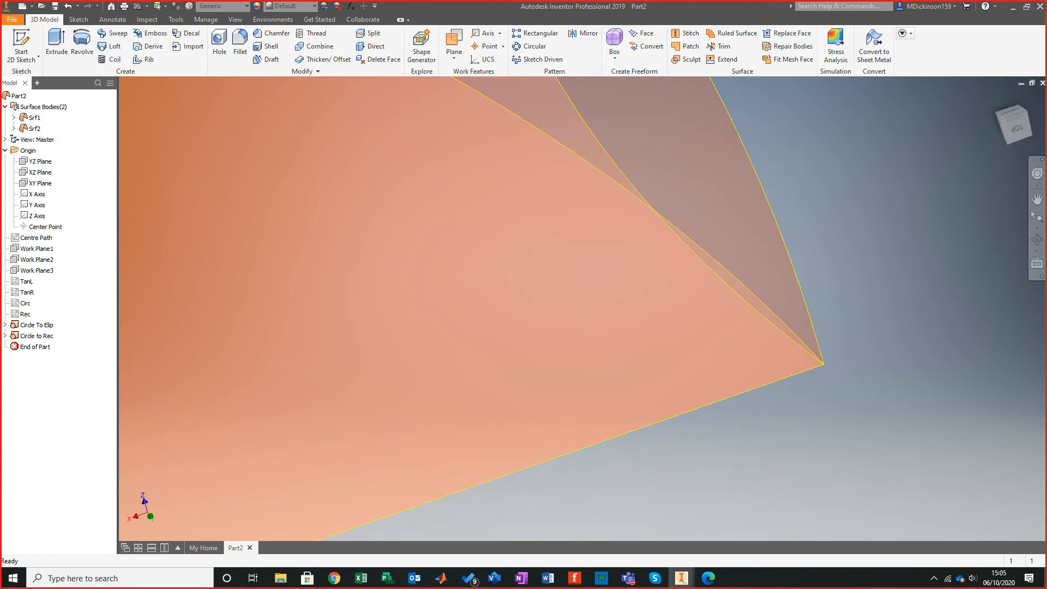
middle_click_drag(774, 305, 778, 284, "shift")
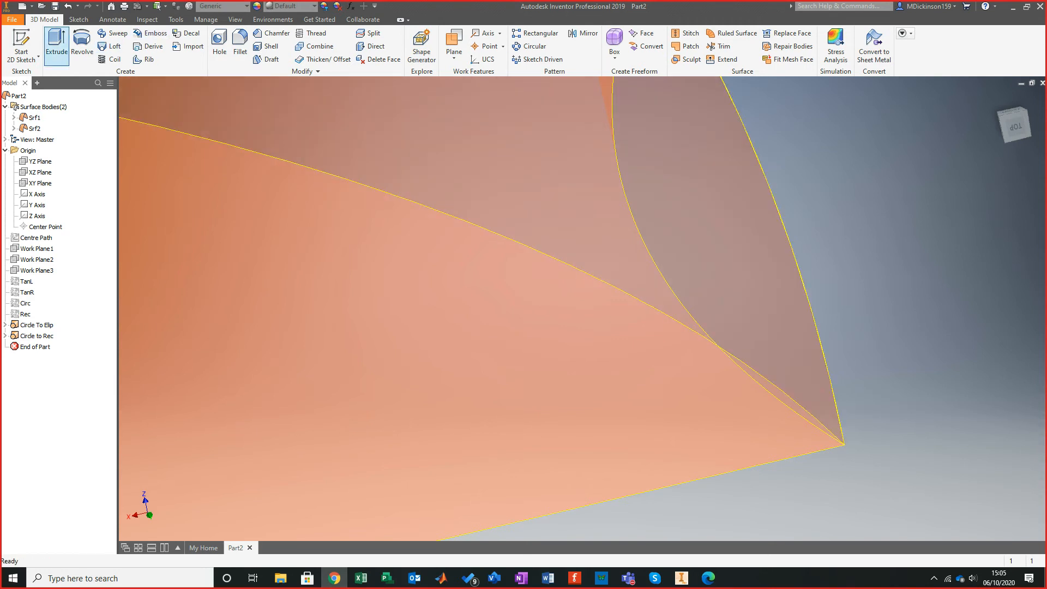
scroll(624, 305, "up", 10)
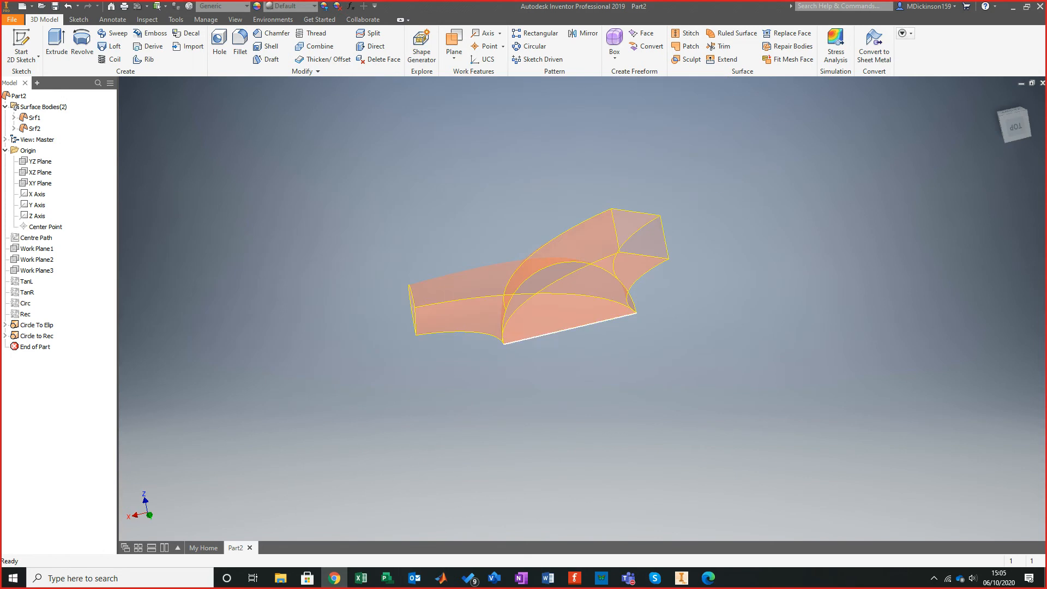
Hide both surface bodies, Srf1 and Srf2, and start a new sketch on the XY Plane.
left_click(35, 118)
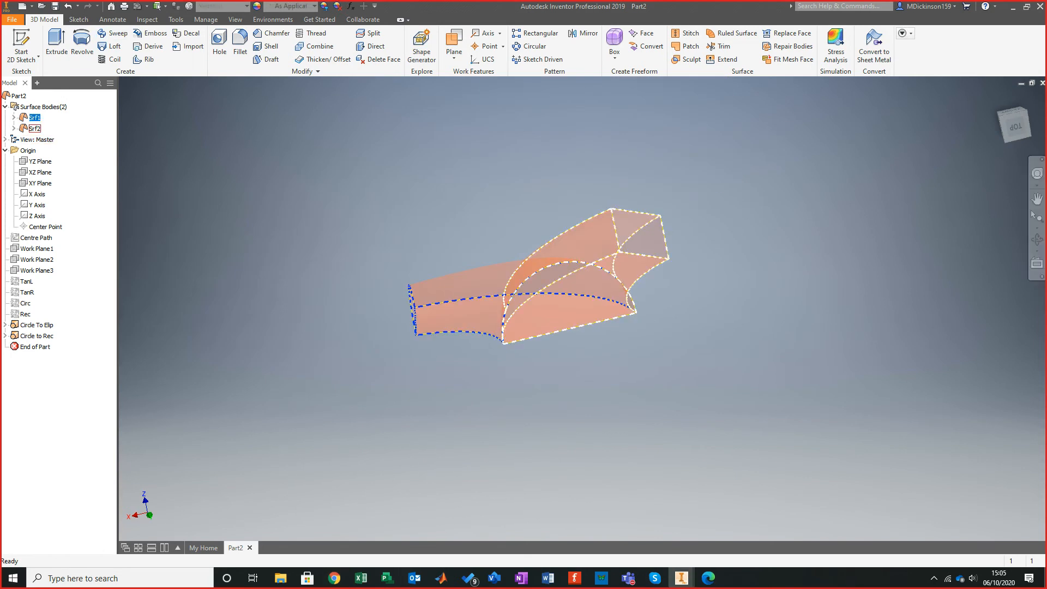
right_click(34, 128)
left_click(59, 182)
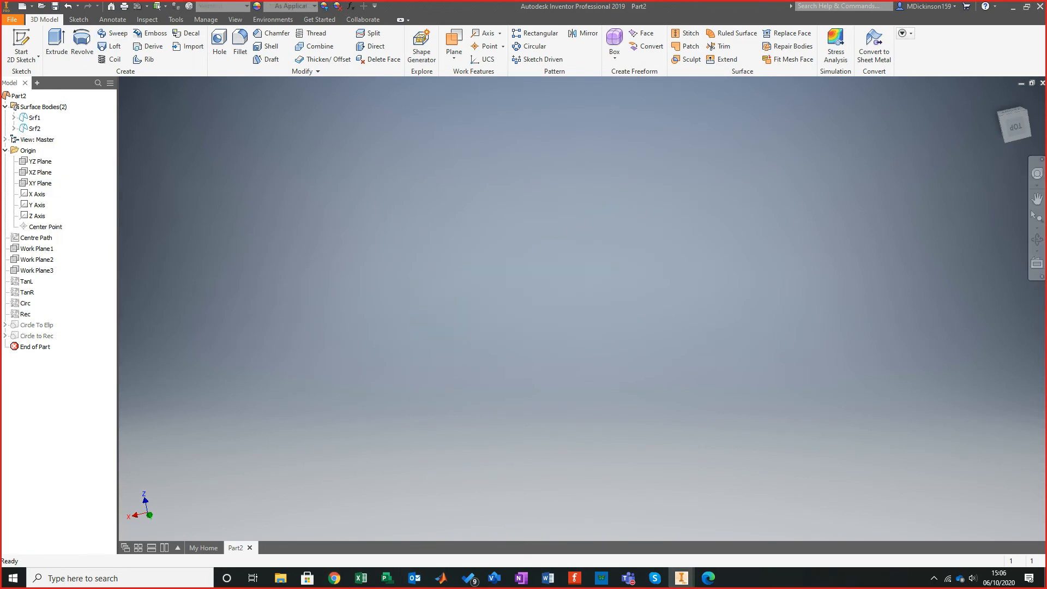
left_click(40, 183)
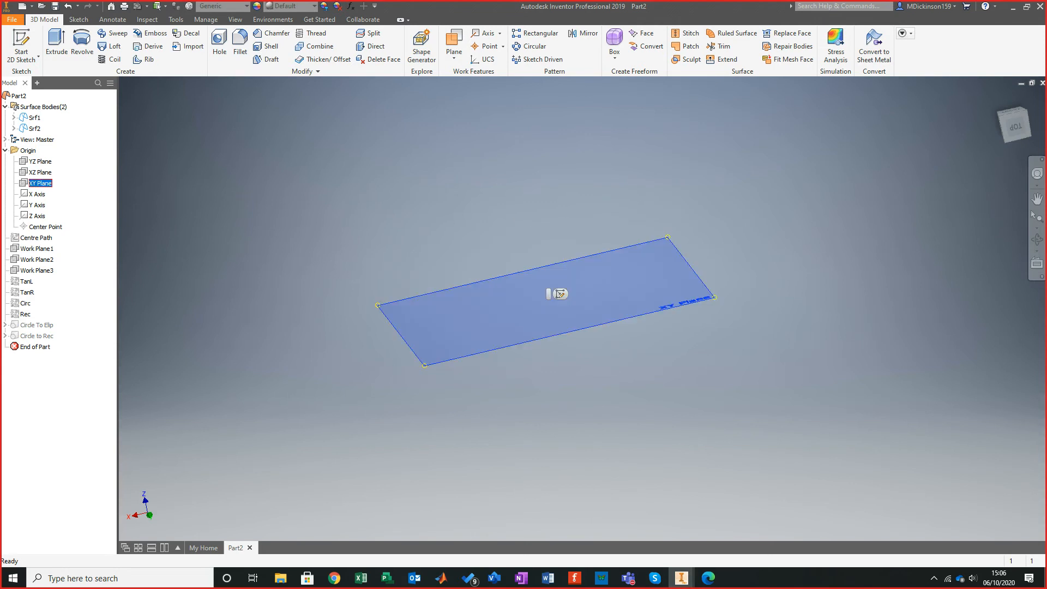
left_click(560, 294)
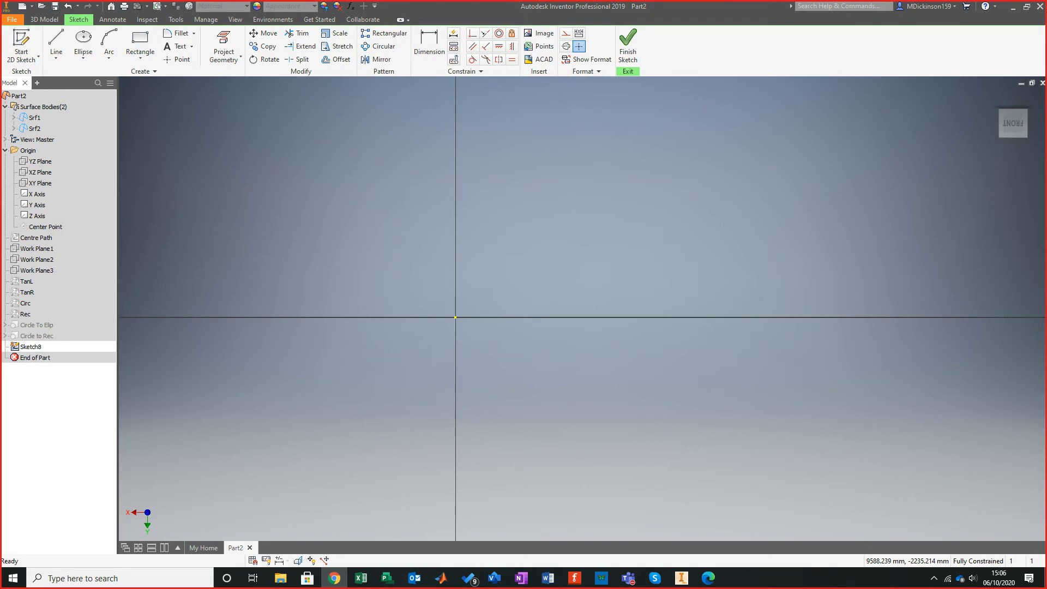
left_click(334, 578)
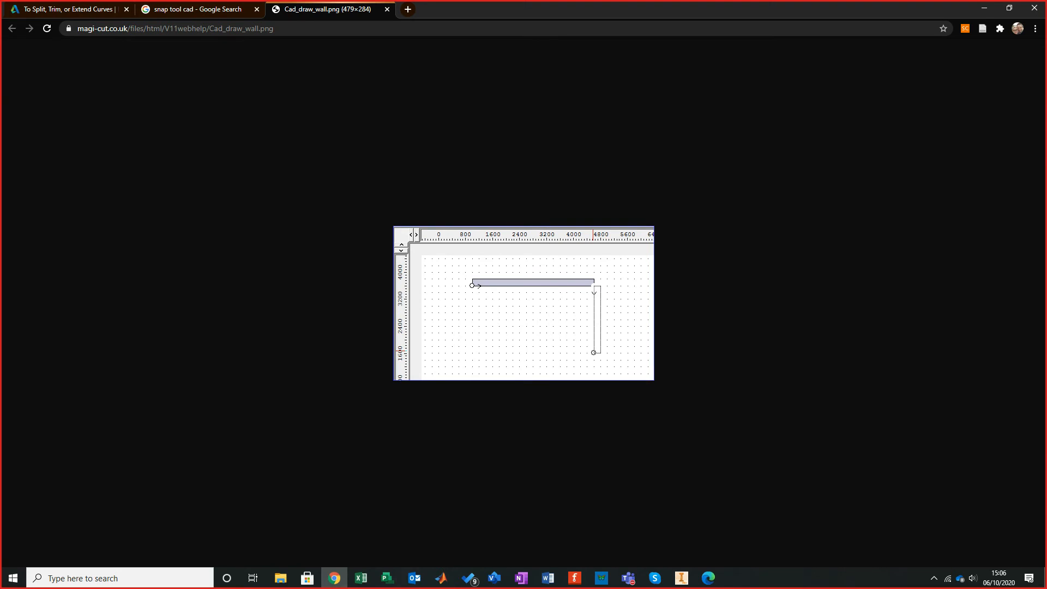
key("alt+Tab")
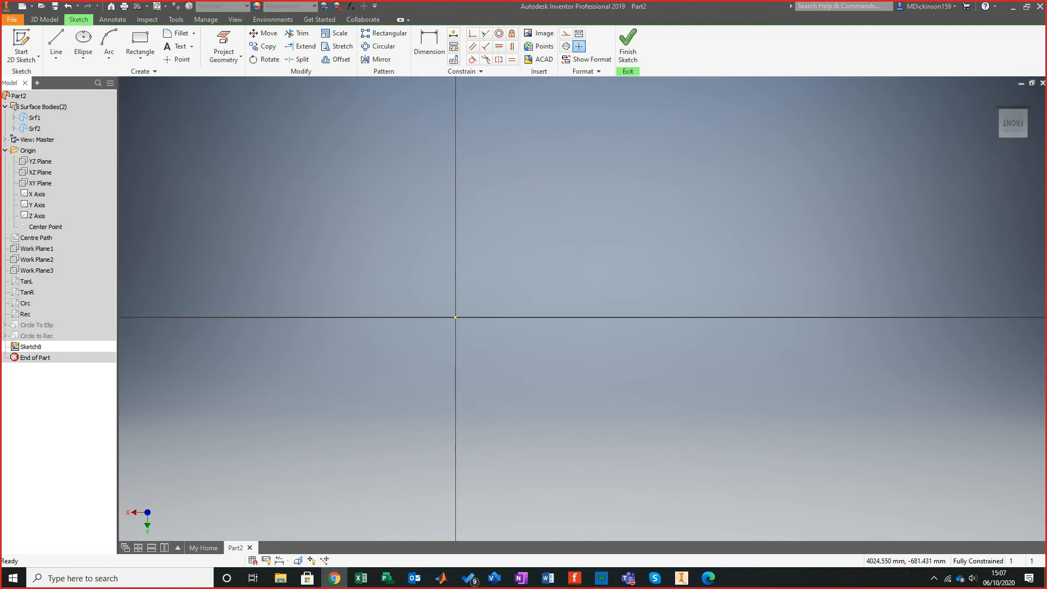
left_click(895, 391)
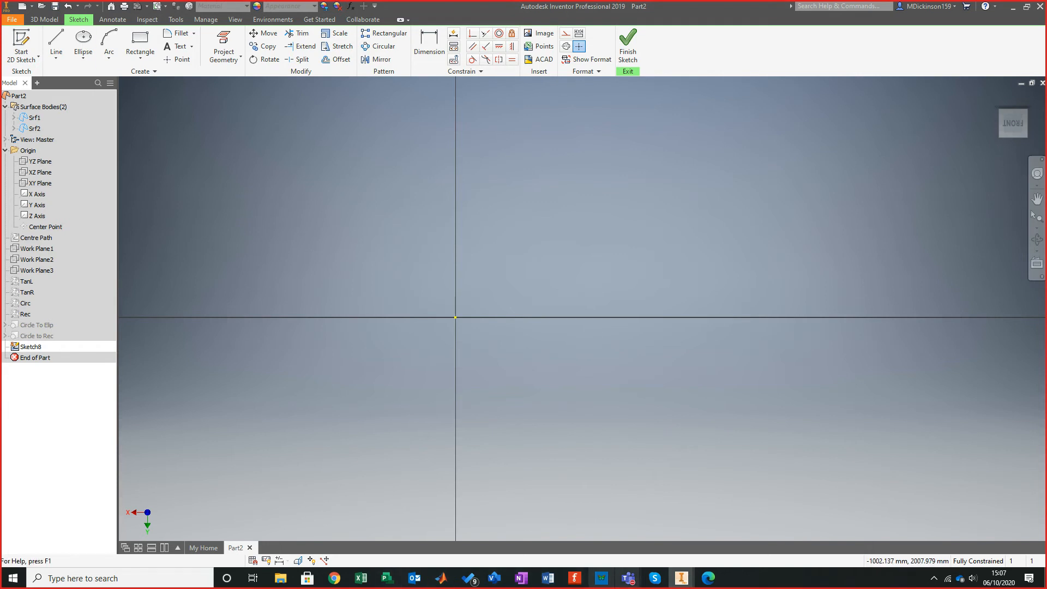
left_click(334, 578)
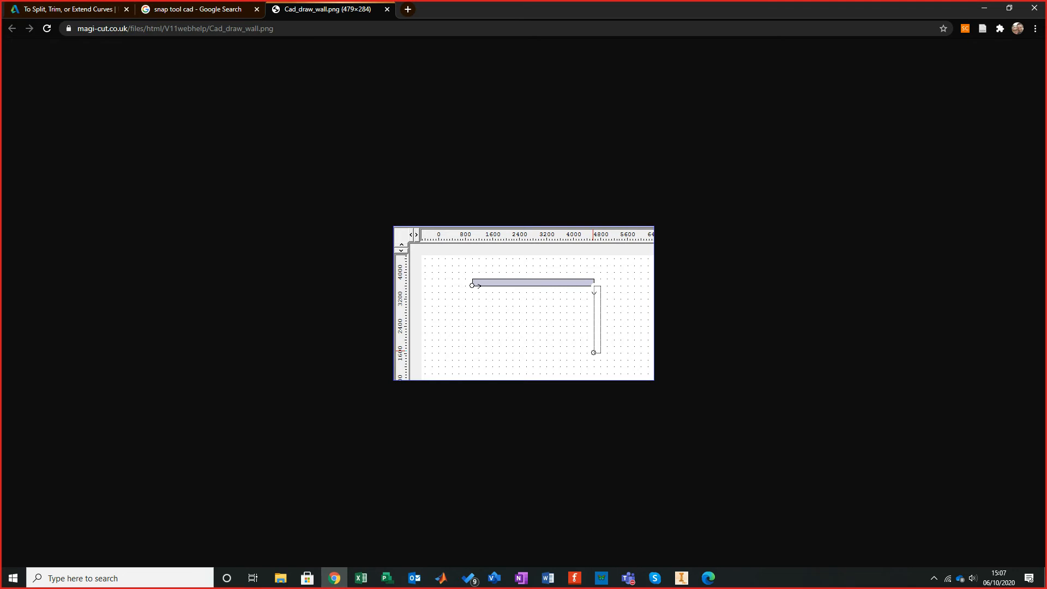
key("alt+Tab")
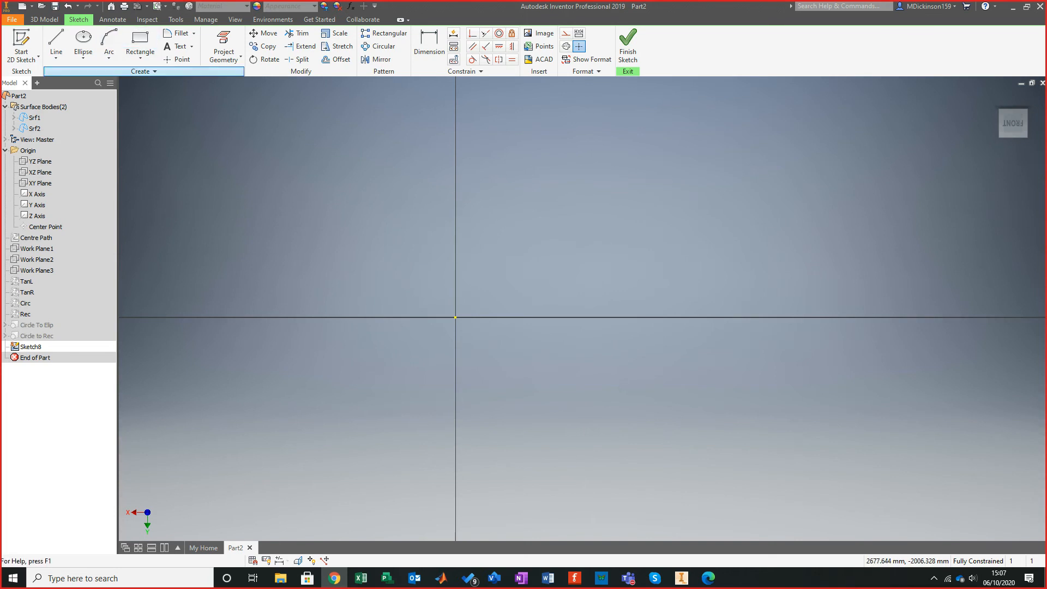
Sketch two three-point arcs from the origin that curve apart on either side of the vertical axis, the second with a radius of about 2843 mm.
left_click(109, 48)
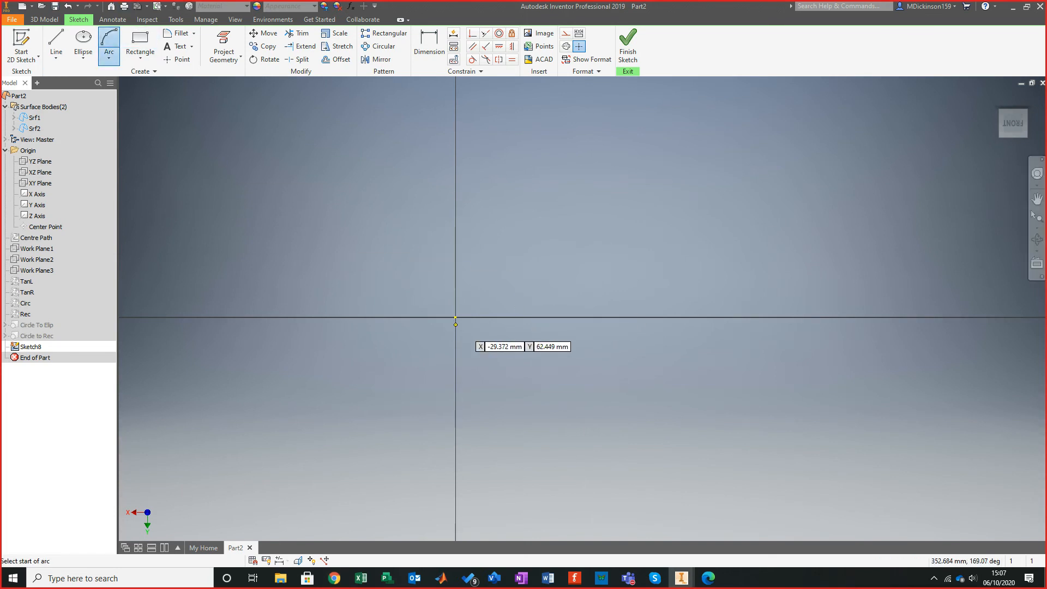
left_click(455, 317)
left_click(646, 125)
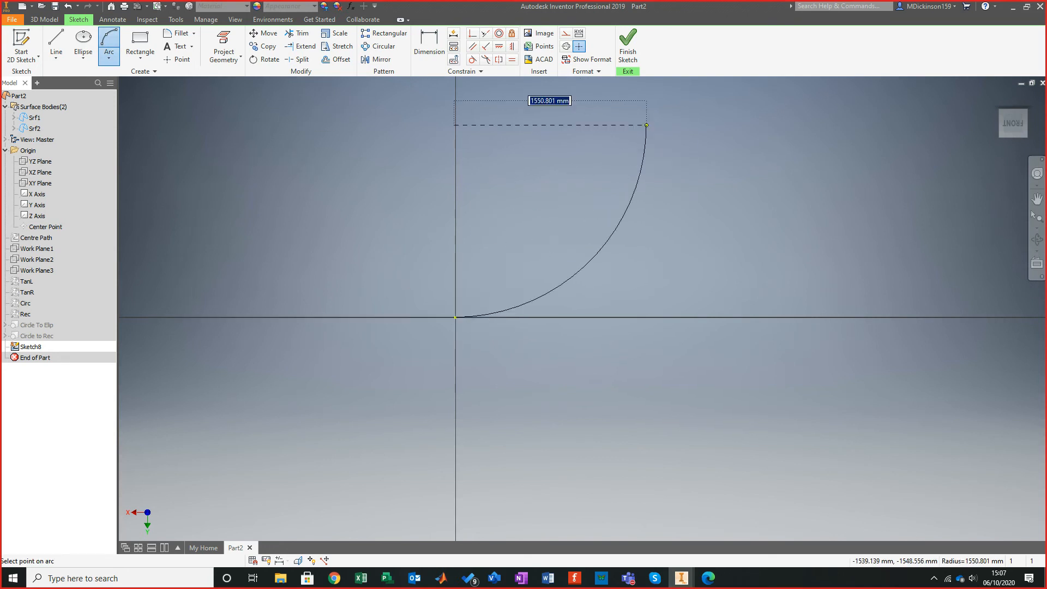
left_click(493, 202)
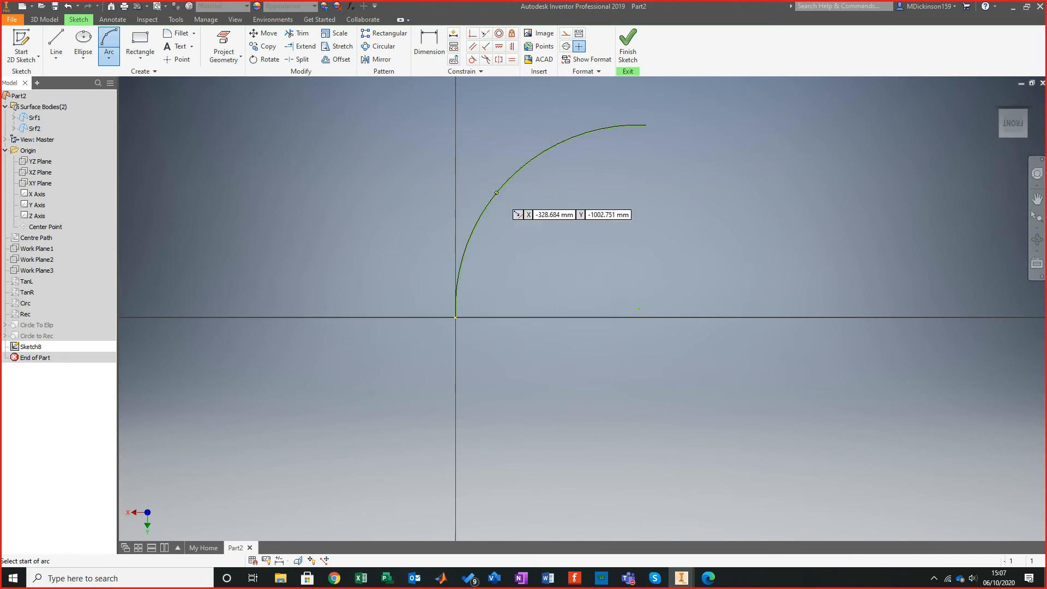
left_click(456, 317)
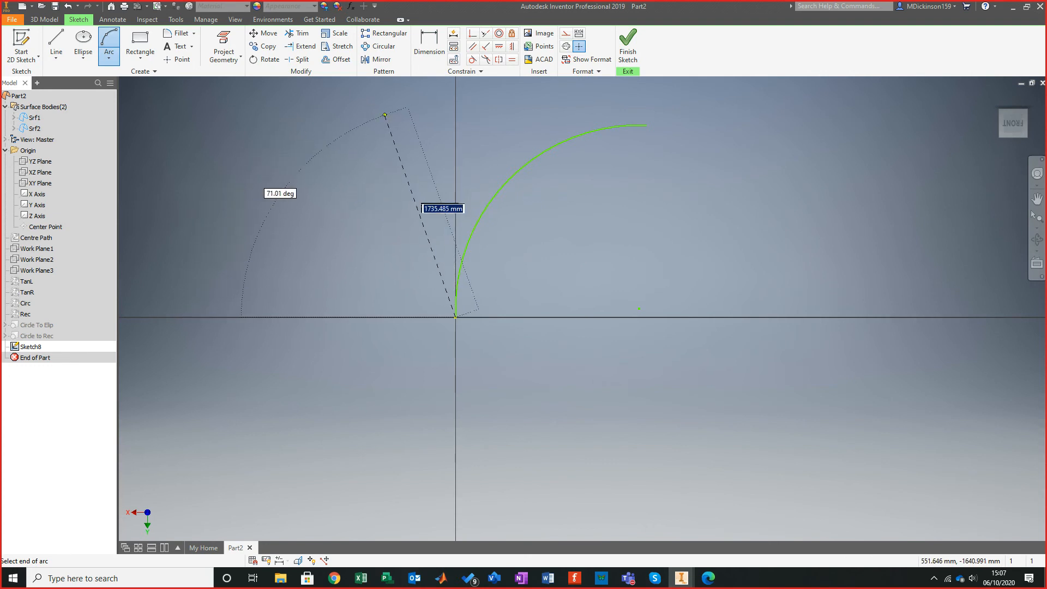
left_click(388, 114)
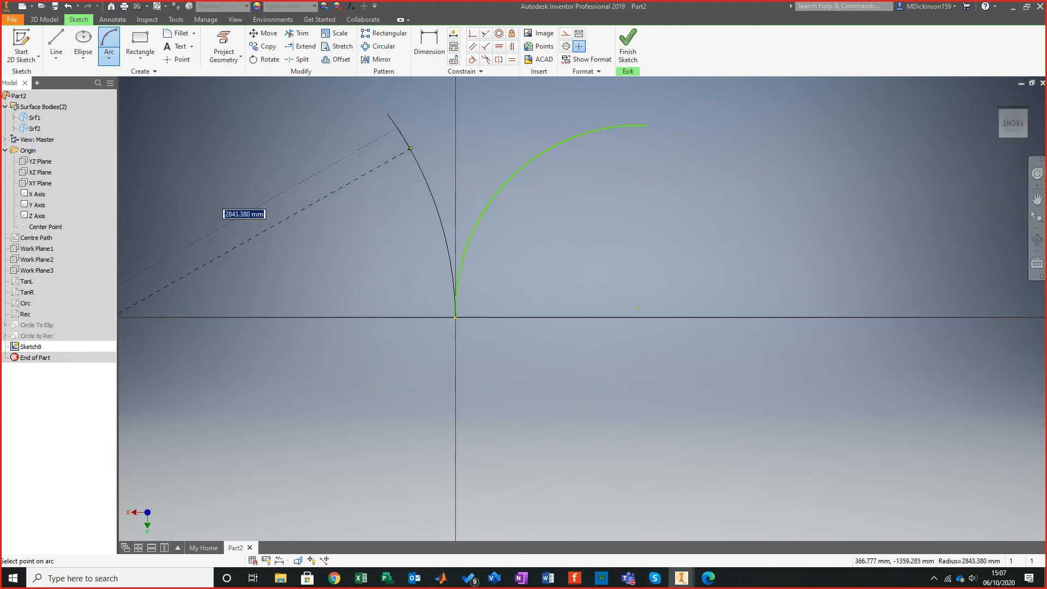
left_click(411, 148)
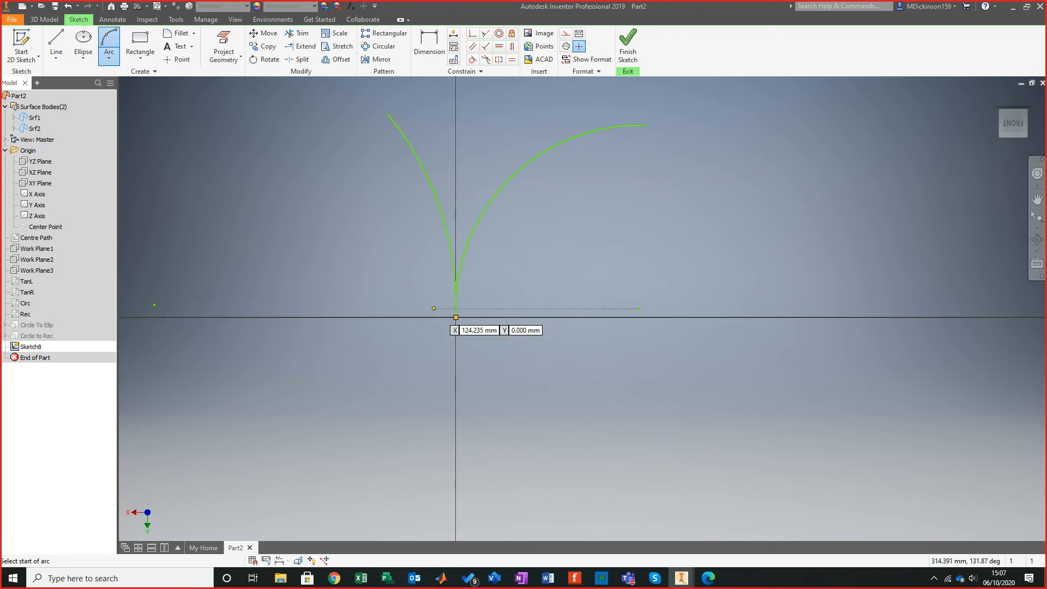
Inspect how the two sketched arcs diverge from their shared start point at the origin.
scroll(483, 296, "up", 5)
scroll(522, 333, "up", 4)
scroll(433, 374, "down", 1)
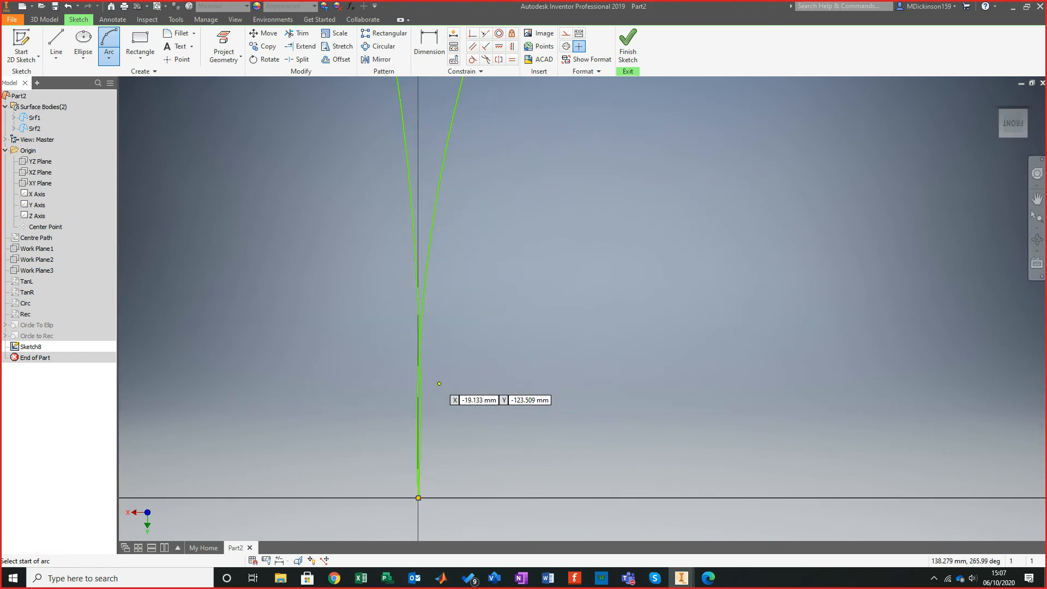
scroll(431, 436, "down", 3)
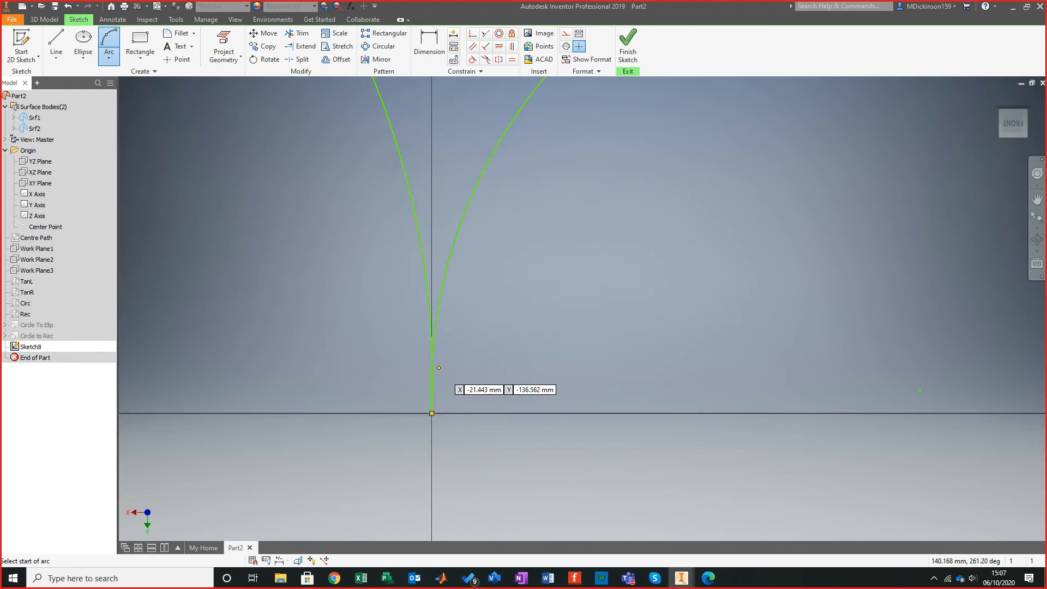
scroll(486, 319, "down", 2)
scroll(494, 316, "up", 4)
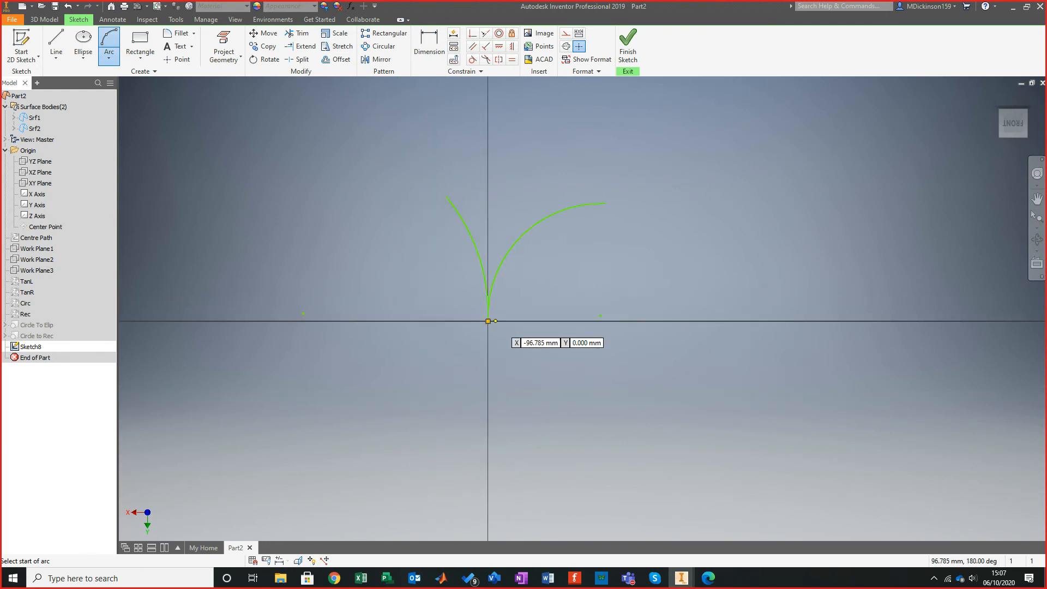
scroll(490, 303, "up", 4)
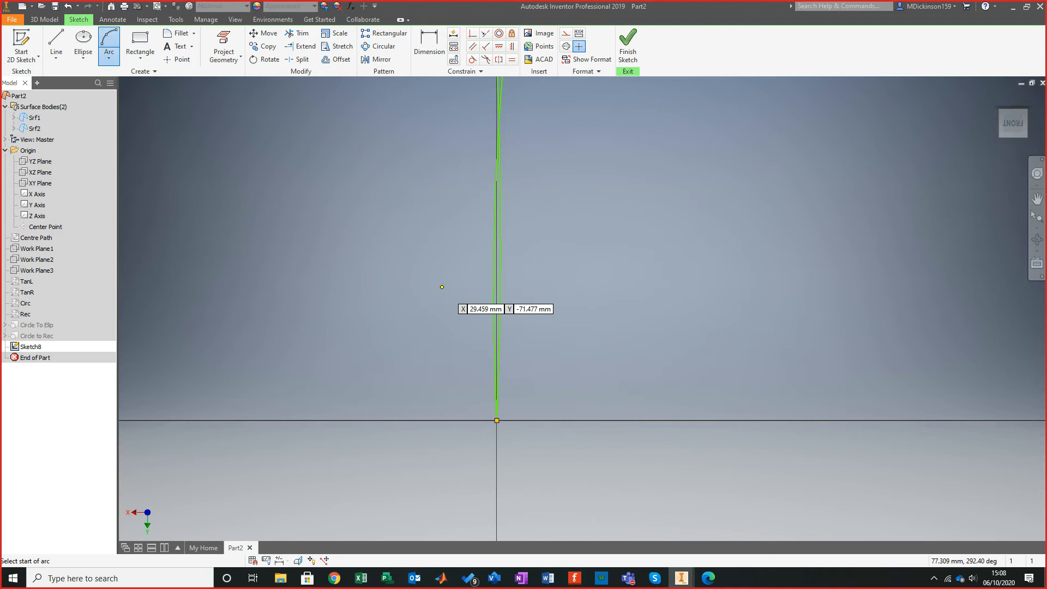
scroll(455, 424, "up", 7)
scroll(463, 387, "down", 2)
Draw a horizontal construction line between the two arcs, a short distance above the origin, to mark the gap between them.
key("l")
left_click(565, 33)
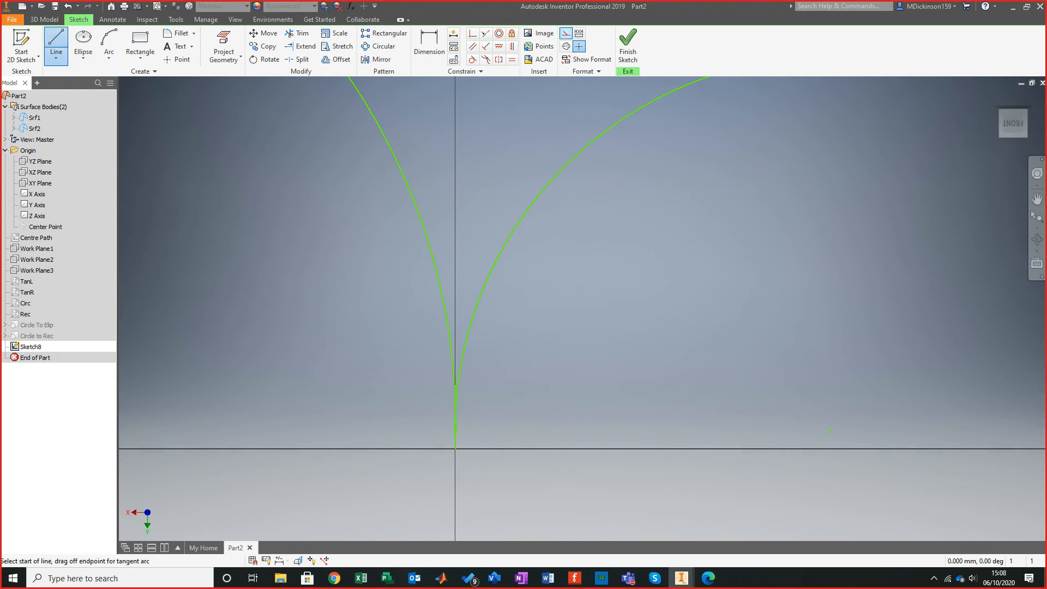
left_click(440, 282)
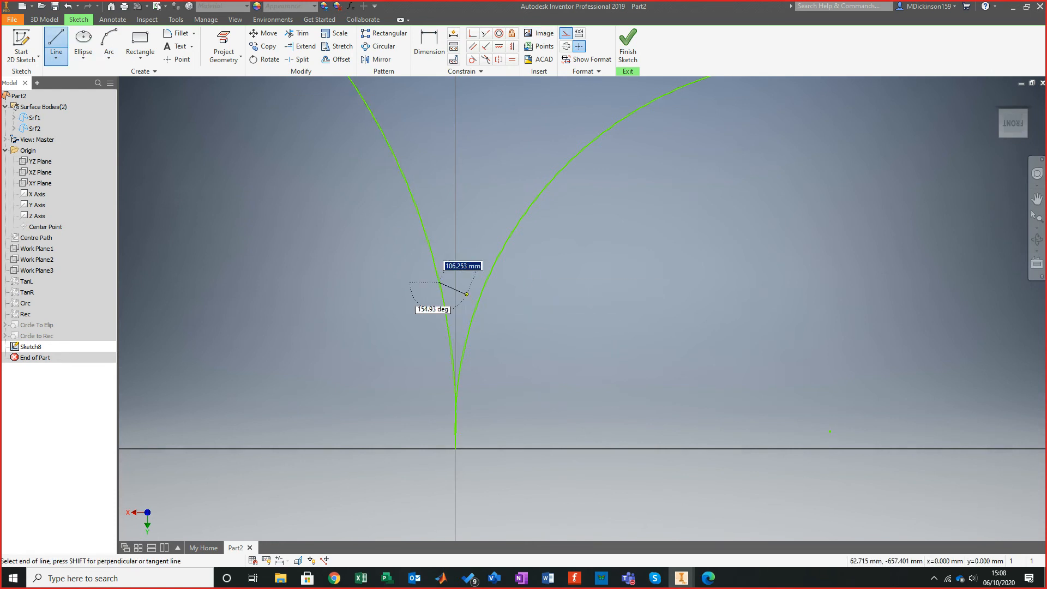
left_click(485, 282)
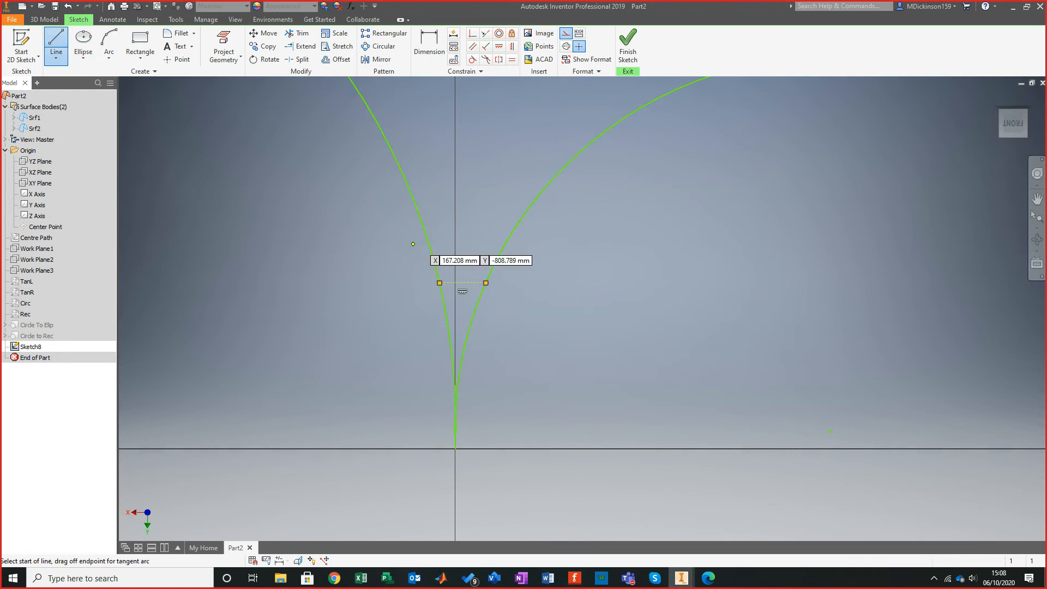
key("Escape")
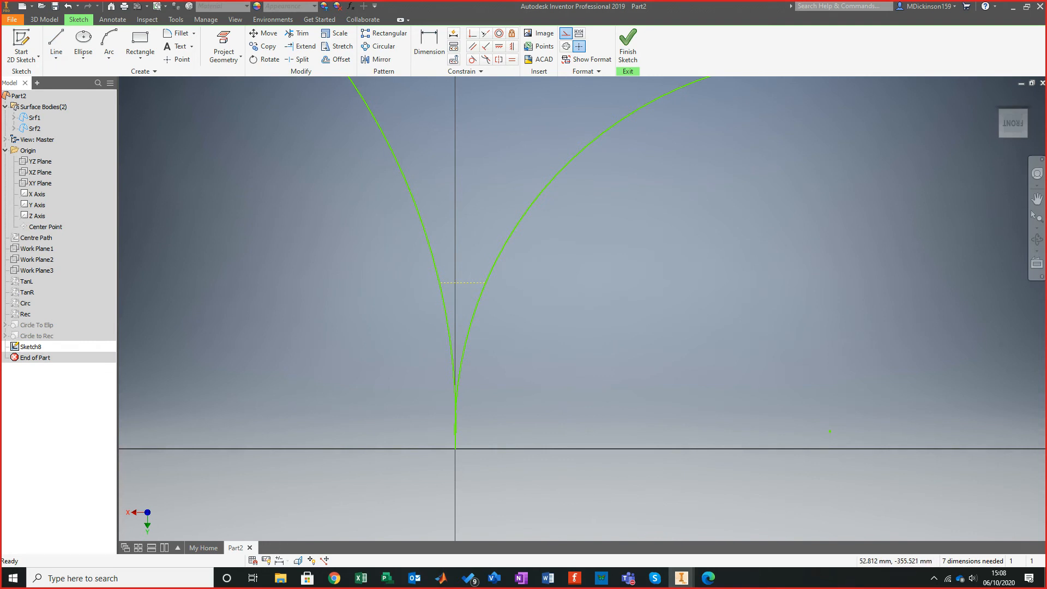
scroll(460, 372, "down", 5)
scroll(460, 372, "up", 6)
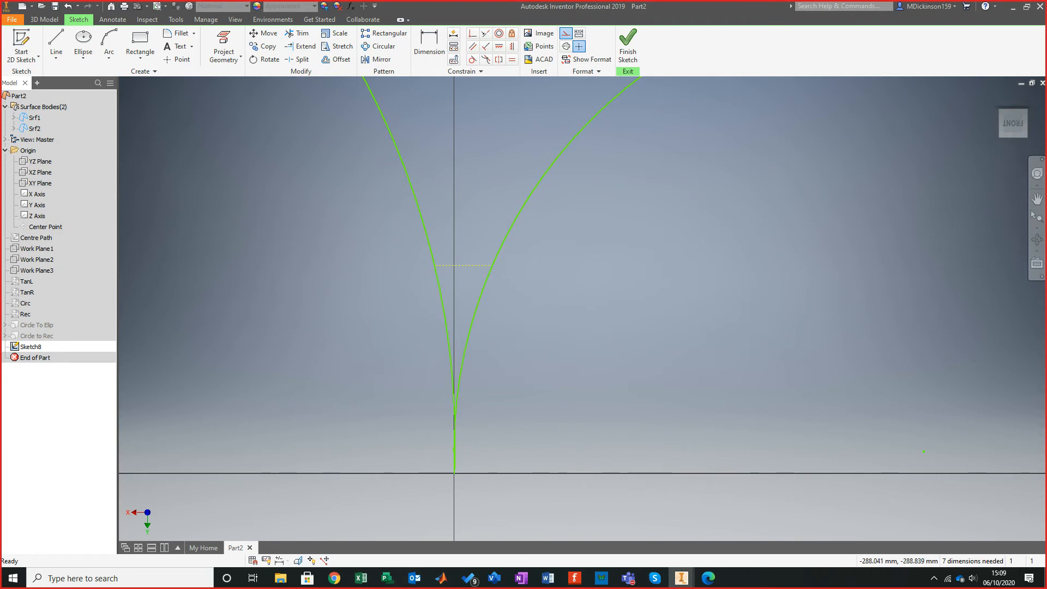
Finish the sketch with the two arcs and delete it from the part.
left_click(628, 44)
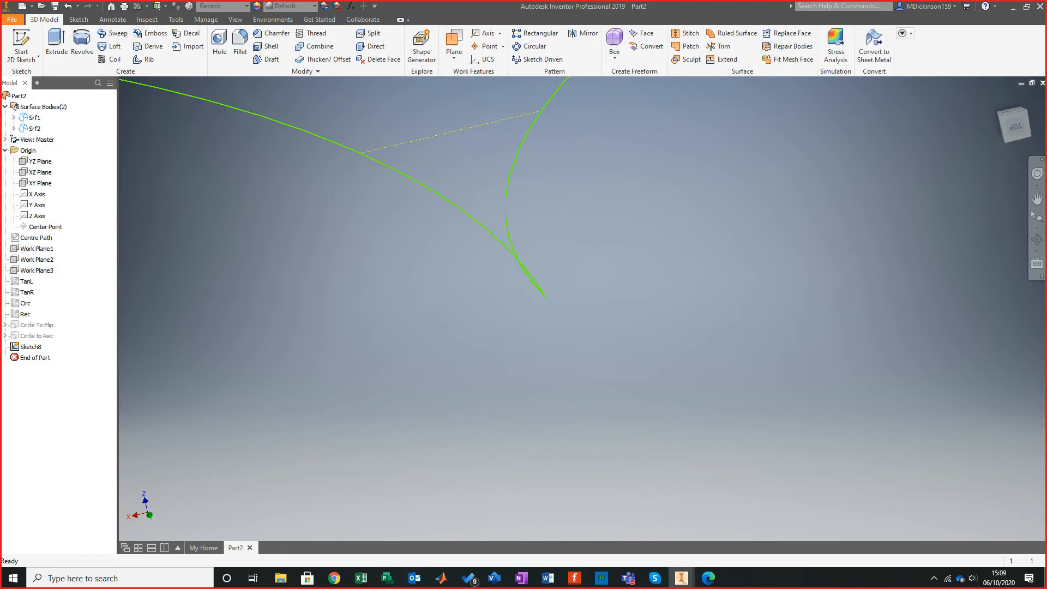
right_click(27, 347)
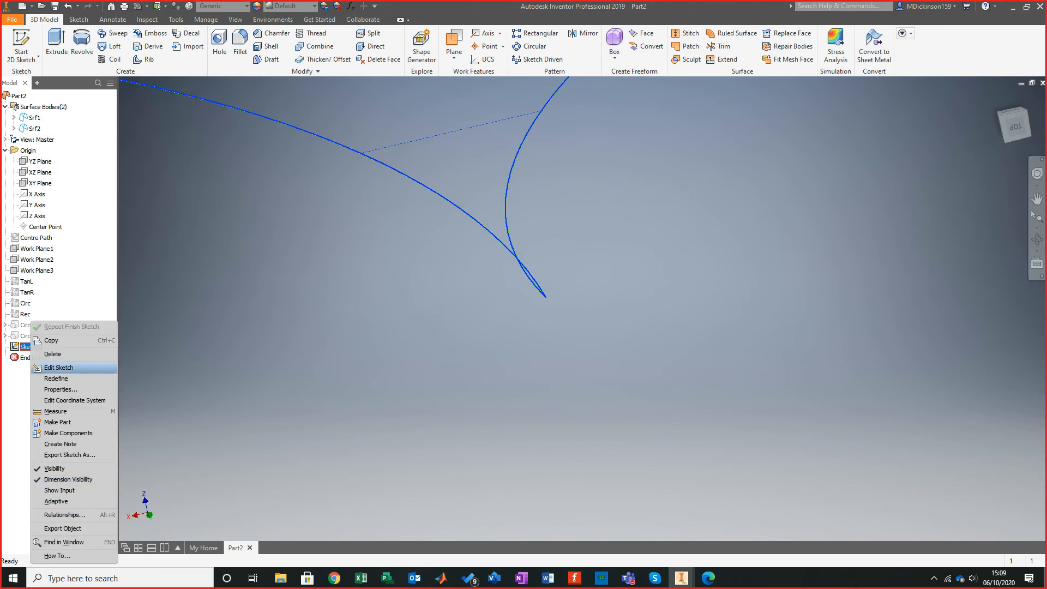
left_click(53, 354)
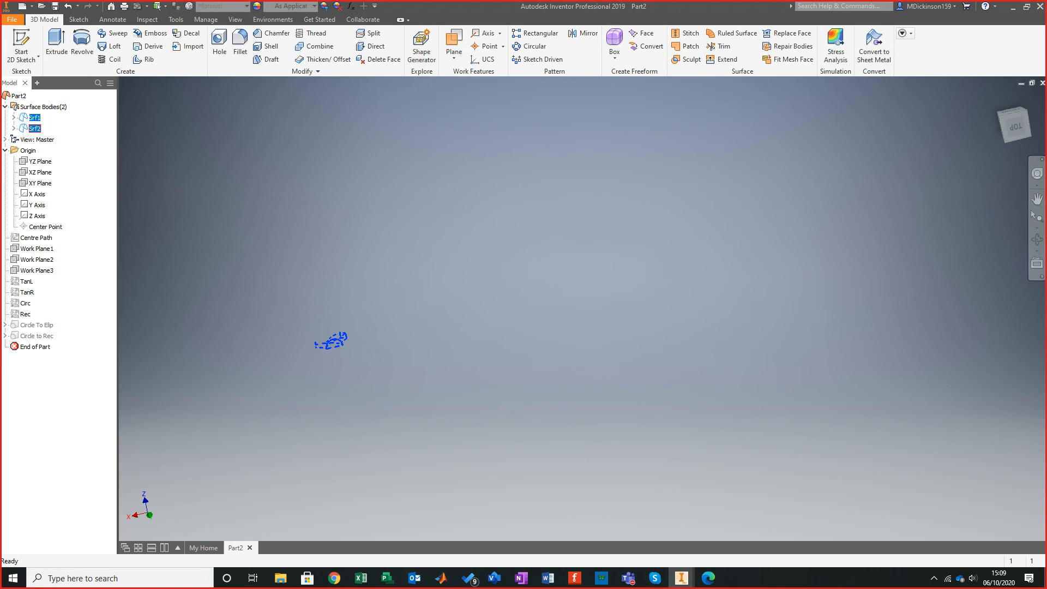
Make both surface bodies, Srf1 and Srf2, visible again.
right_click(35, 128)
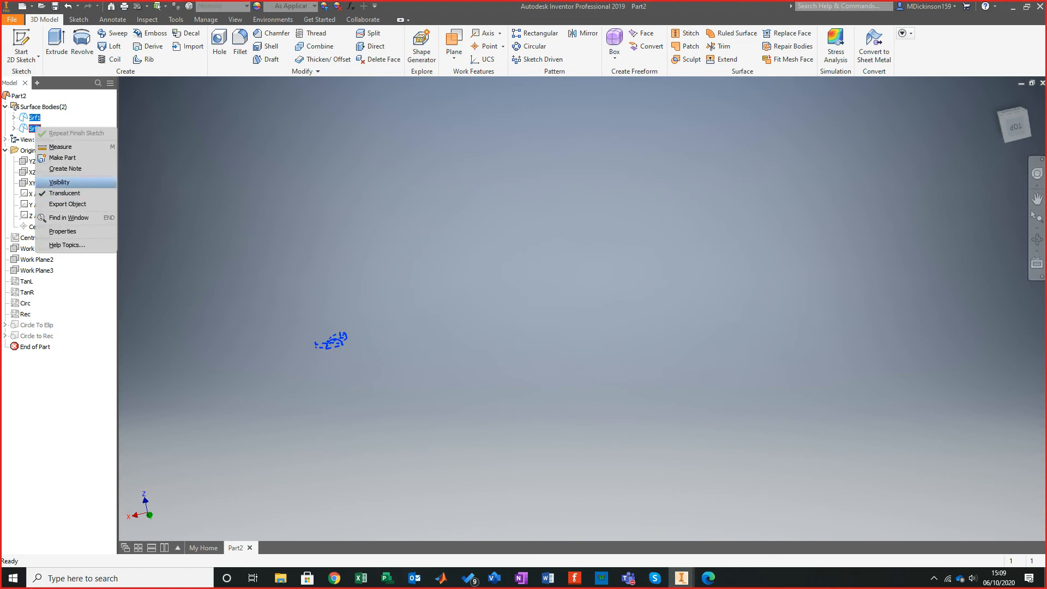
left_click(59, 182)
scroll(338, 333, "down", 7)
scroll(262, 388, "down", 3)
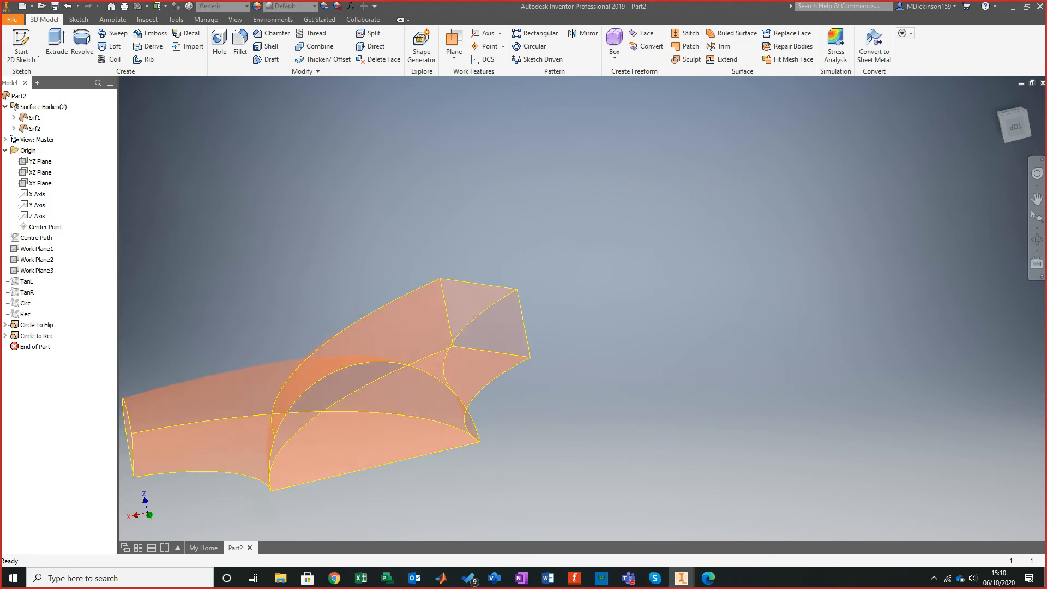
Trim the circle-to-rectangle loft using the circle-to-ellipse loft as the cutting tool, removing the portion inside the elliptical branch.
scroll(277, 386, "up", 2)
scroll(355, 422, "down", 5)
scroll(464, 414, "up", 3)
middle_click_drag(464, 414, 526, 423, "shift")
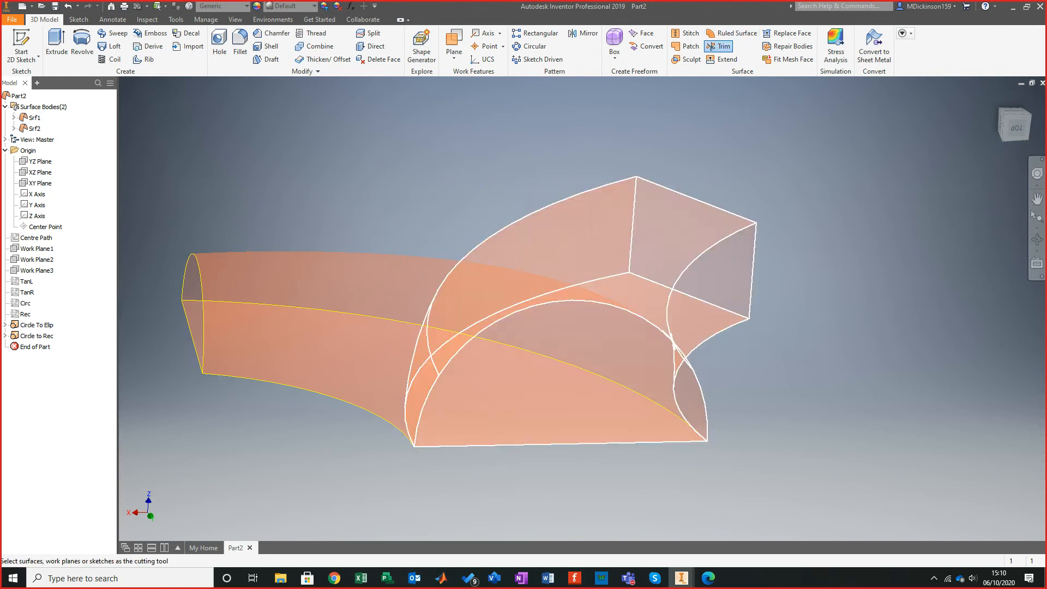
left_click(719, 47)
middle_click_drag(490, 349, 425, 334, "shift")
scroll(731, 381, "down", 3)
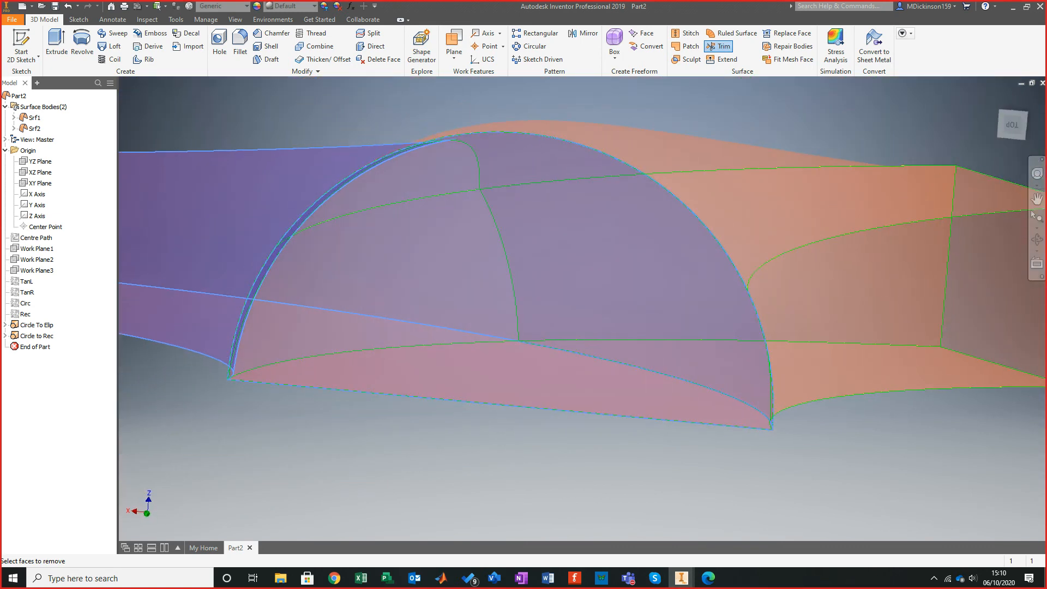
left_click(382, 306)
left_click(382, 371)
middle_click_drag(381, 372, 561, 374, "shift")
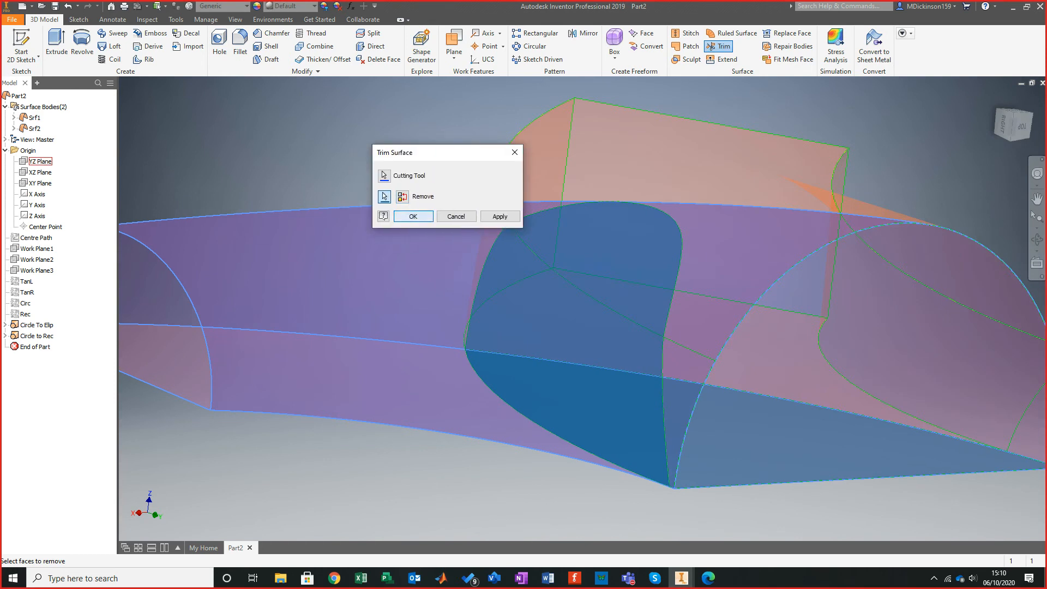
left_click(413, 217)
middle_click_drag(414, 229, 340, 215, "shift")
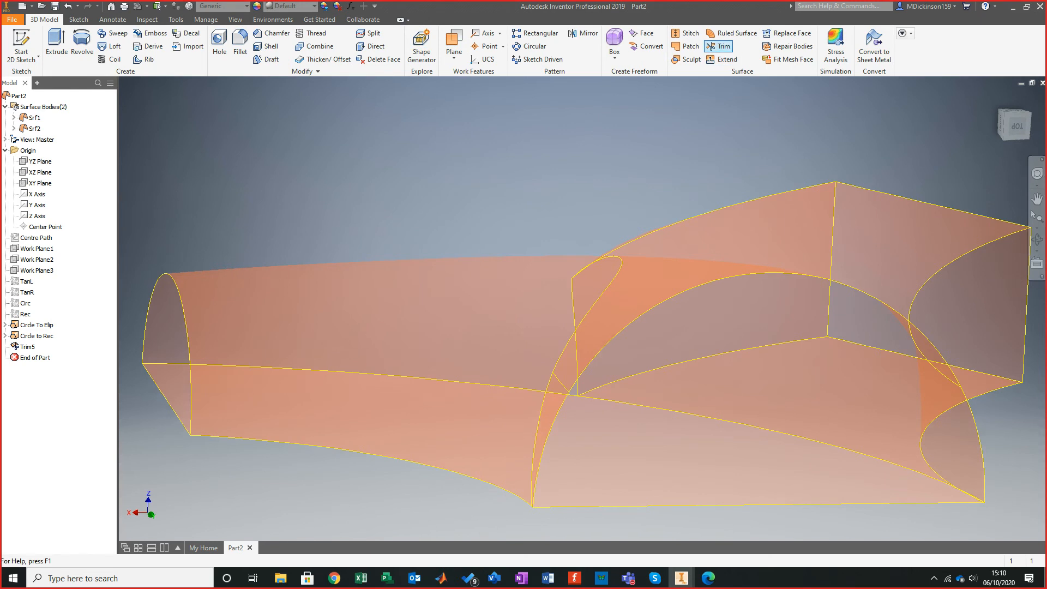
Trim the circle-to-ellipse loft using the circle-to-rectangle loft as the cutting tool, removing the portion inside the rectangular branch.
left_click(718, 46)
left_click(764, 245)
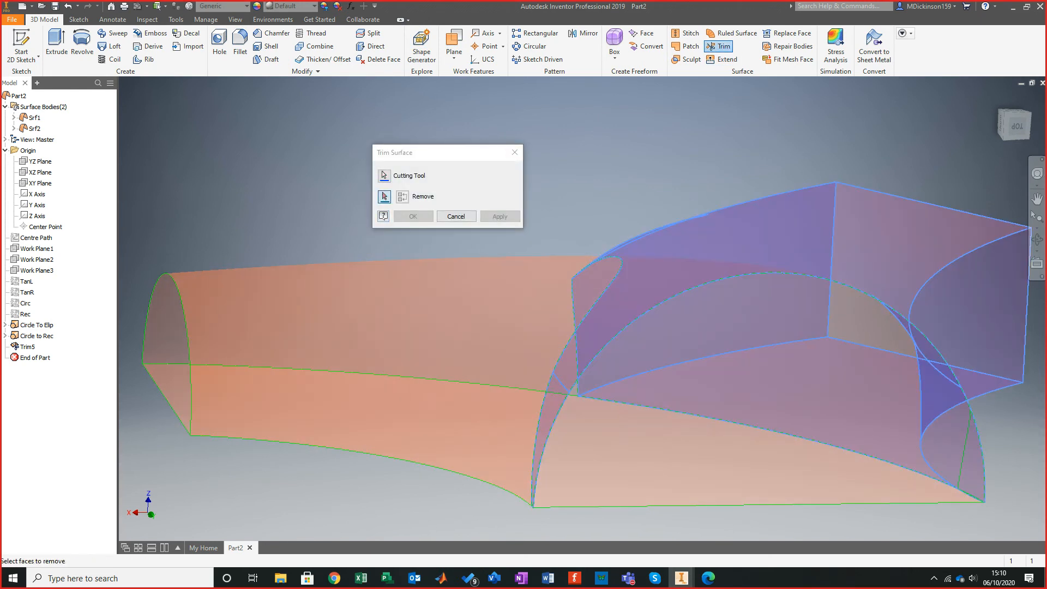
left_click(384, 196)
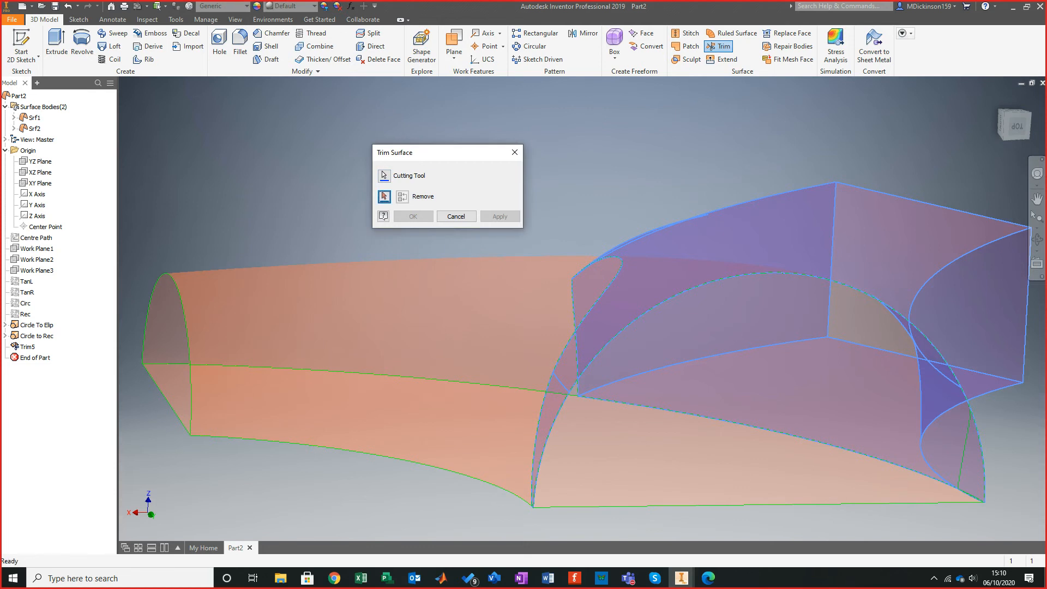
middle_click_drag(545, 338, 600, 283, "shift")
scroll(638, 333, "down", 3)
middle_click_drag(639, 333, 666, 385, "shift")
left_click(622, 362)
left_click(384, 197)
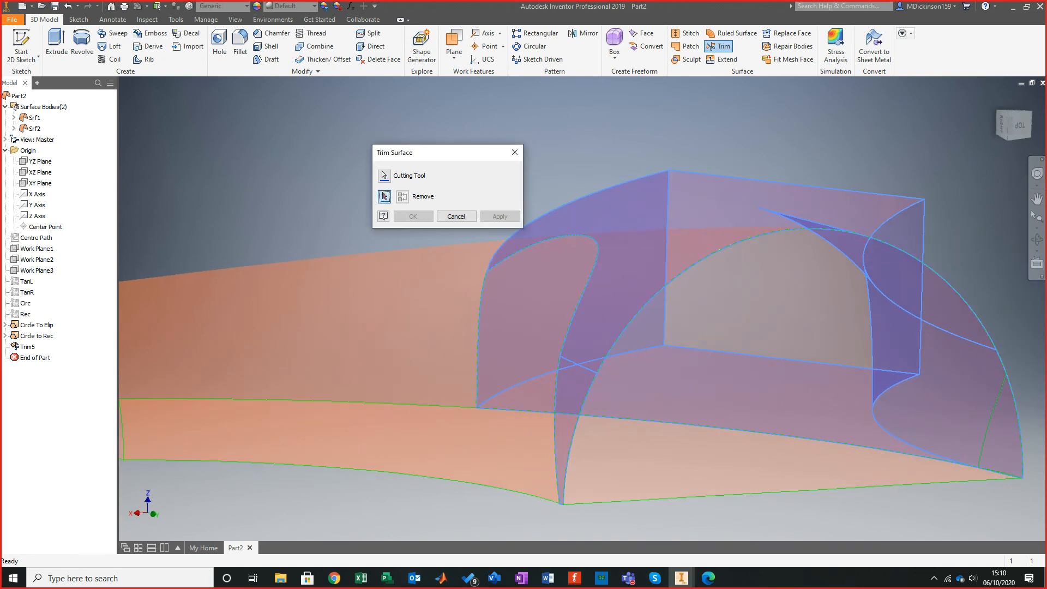
left_click(534, 333)
middle_click_drag(545, 338, 578, 338, "shift")
scroll(532, 335, "up", 2)
left_click(797, 401)
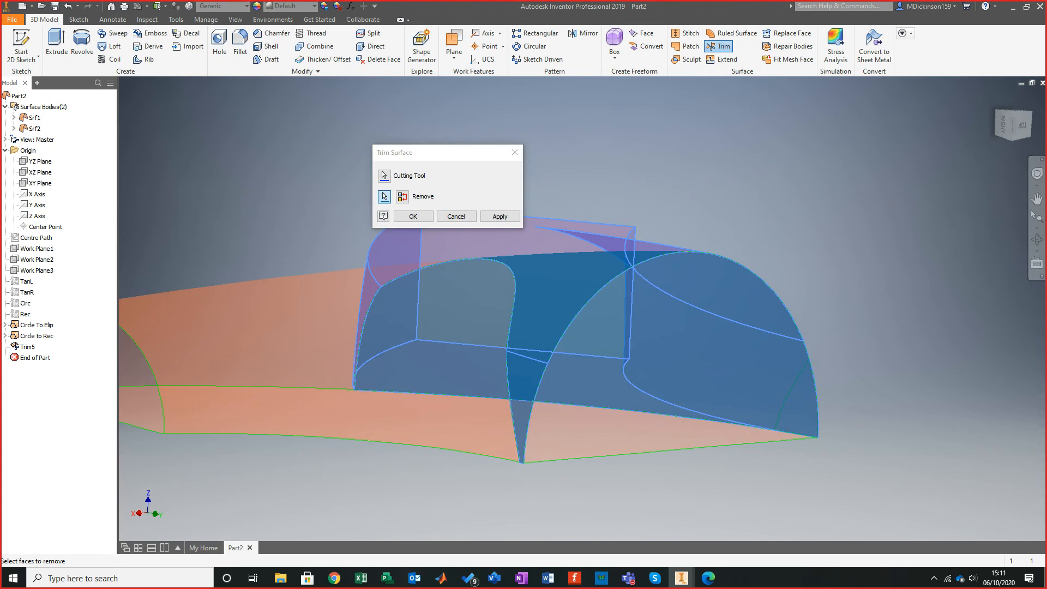
left_click(414, 217)
middle_click_drag(545, 327, 545, 354, "shift")
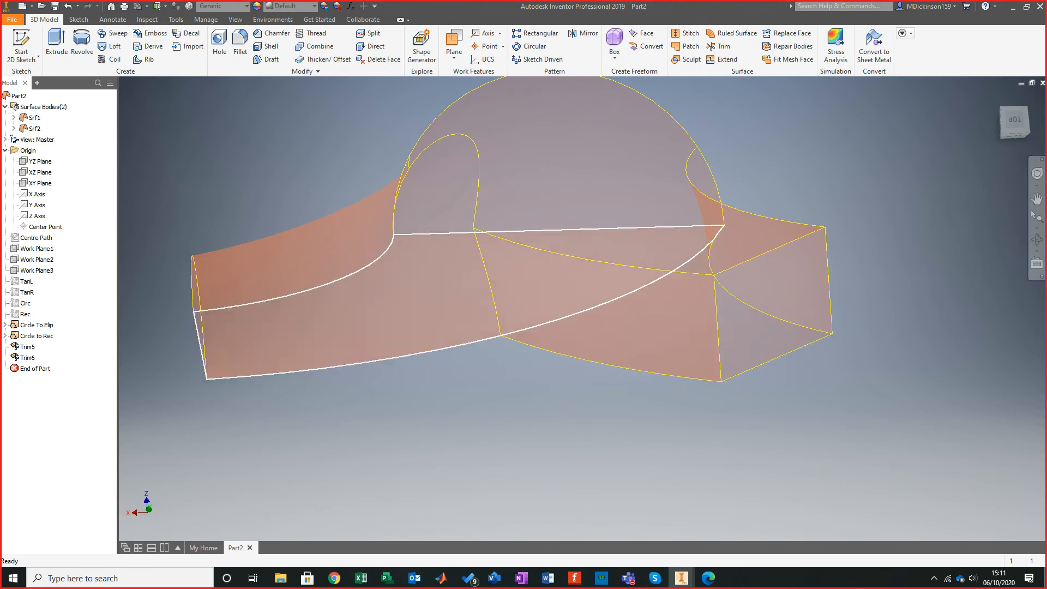
Delete the flat bottom face of the elliptical branch with Delete Face, leaving Heal off.
middle_click_drag(545, 317, 556, 436, "shift")
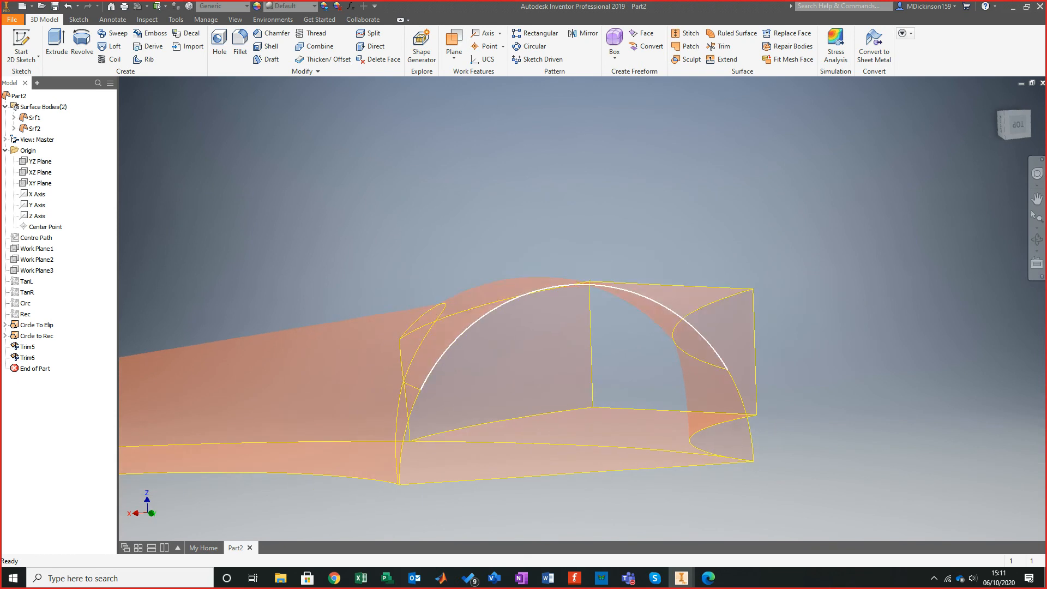
scroll(616, 327, "down", 5)
middle_click_drag(507, 339, 550, 407, "shift")
scroll(559, 360, "up", 2)
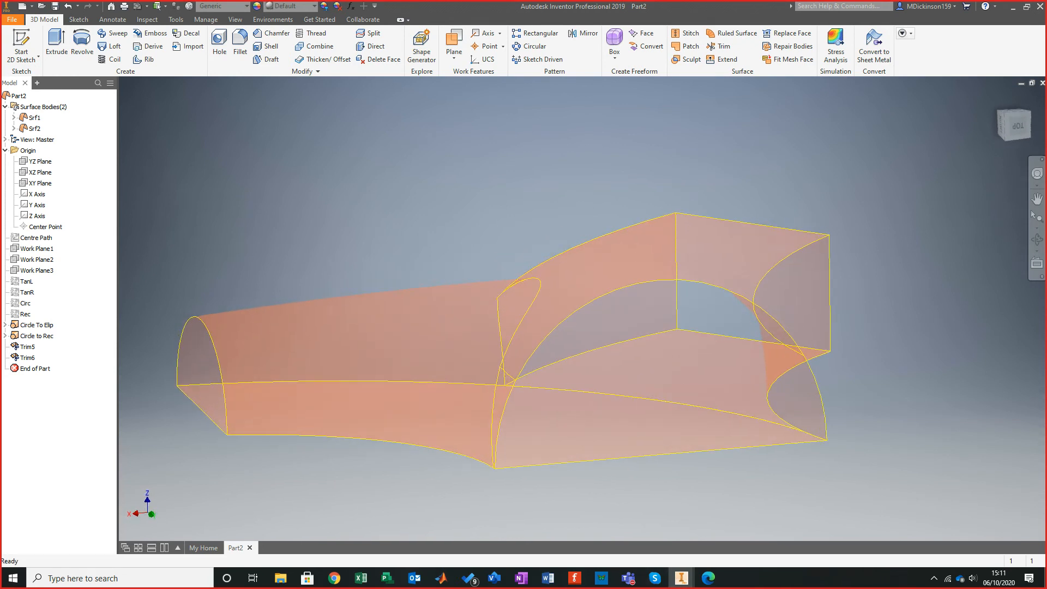
left_click(378, 59)
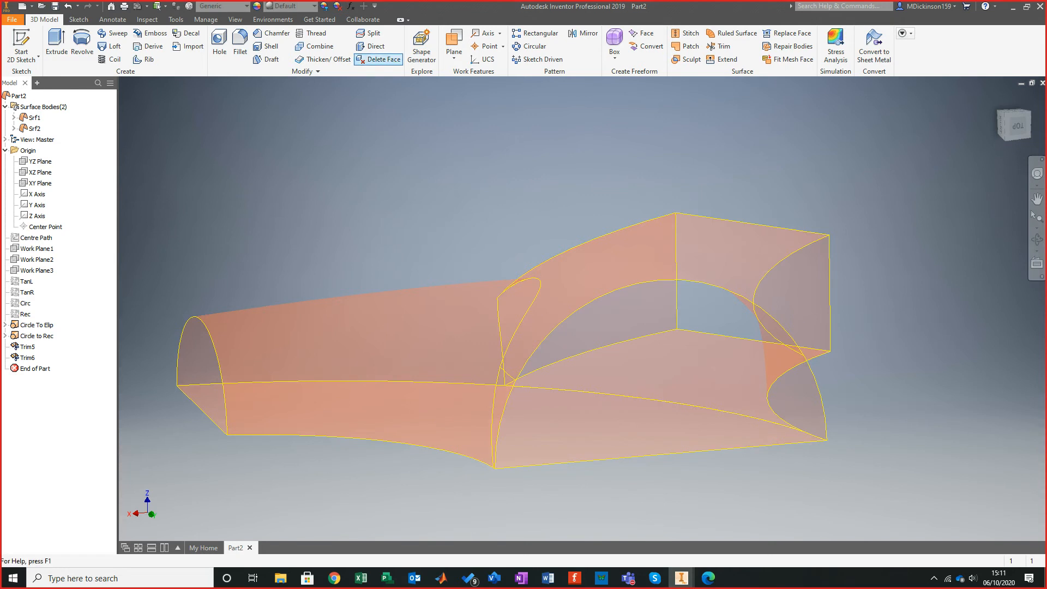
middle_click_drag(545, 417, 548, 420, "shift")
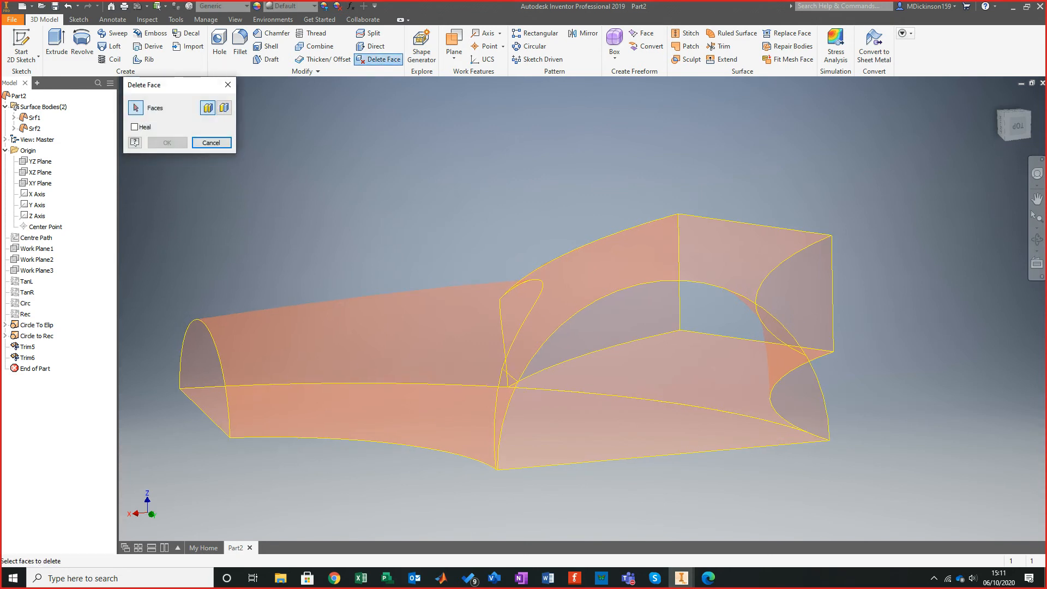
left_click(548, 422)
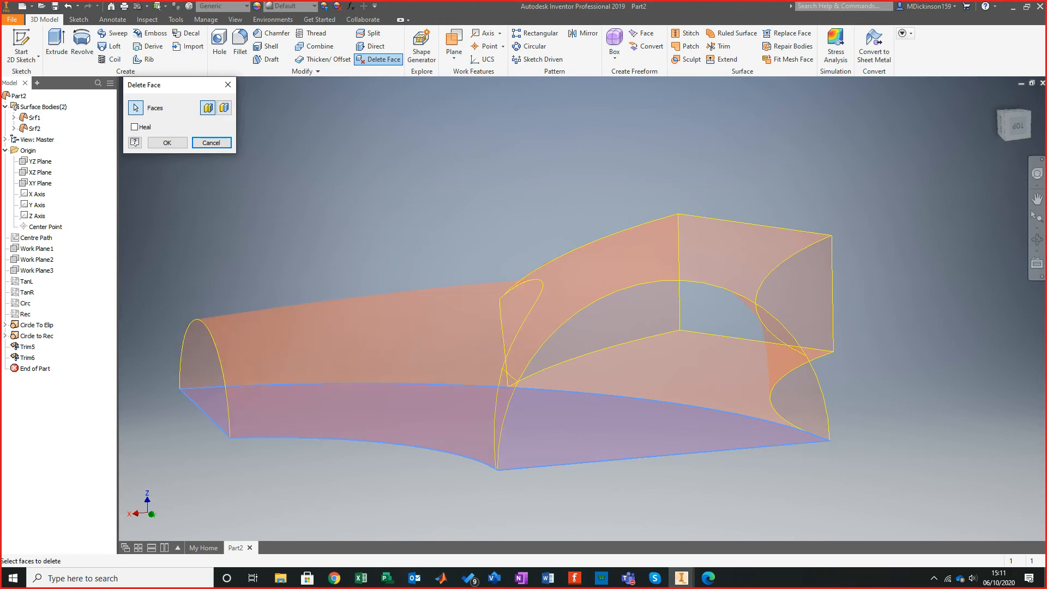
middle_click_drag(524, 371, 466, 278, "shift")
left_click_drag(467, 278, 491, 218, "shift")
middle_click_drag(490, 218, 485, 184, "shift")
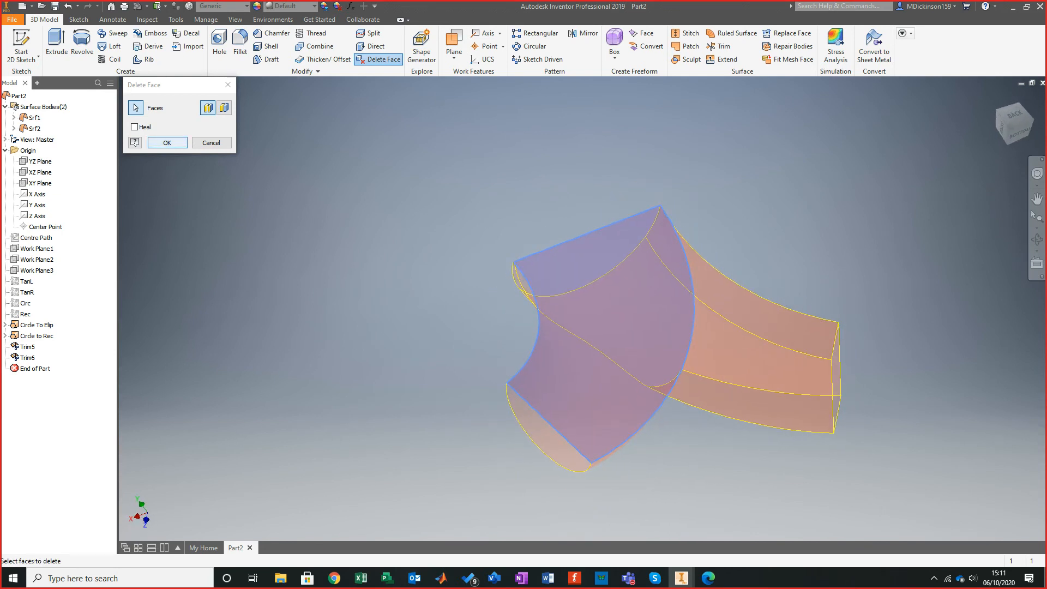
key("Return")
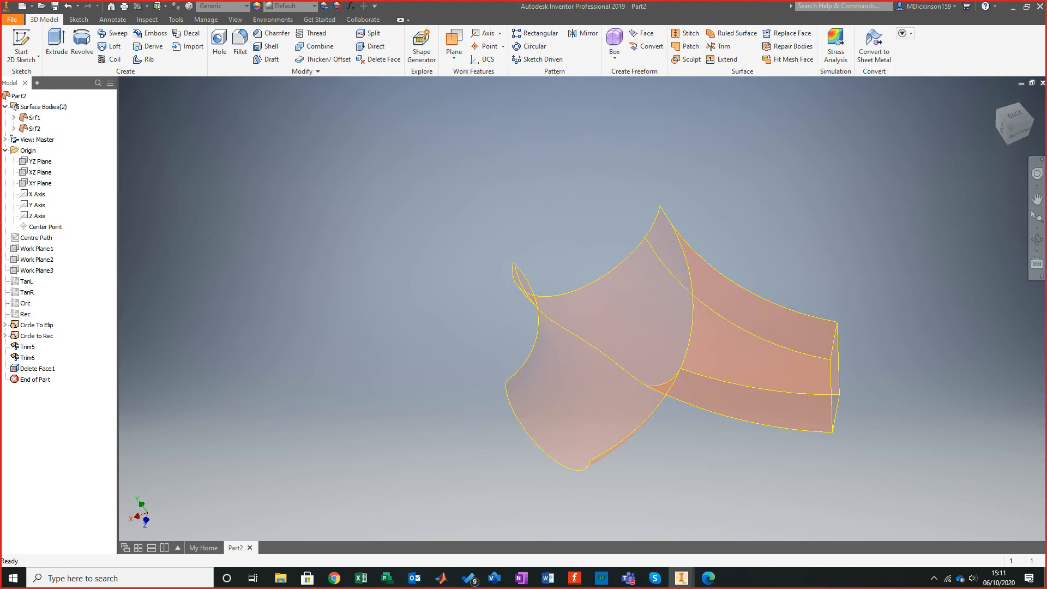
Delete the flat bottom face of the rectangular branch with Delete Face, leaving Heal off.
left_click(378, 59)
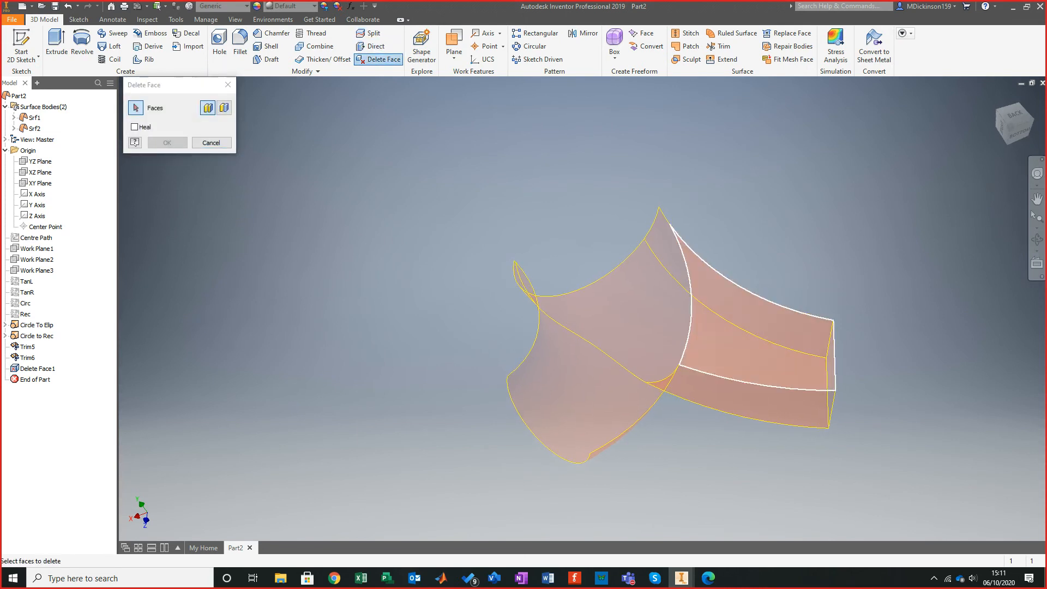
mouse_move(751, 330)
middle_mouse_down("shift")
mouse_move(718, 323)
mouse_move(757, 331)
middle_mouse_up("shift")
left_click(717, 323)
left_click(167, 143)
middle_click_drag(546, 262, 886, 355, "shift")
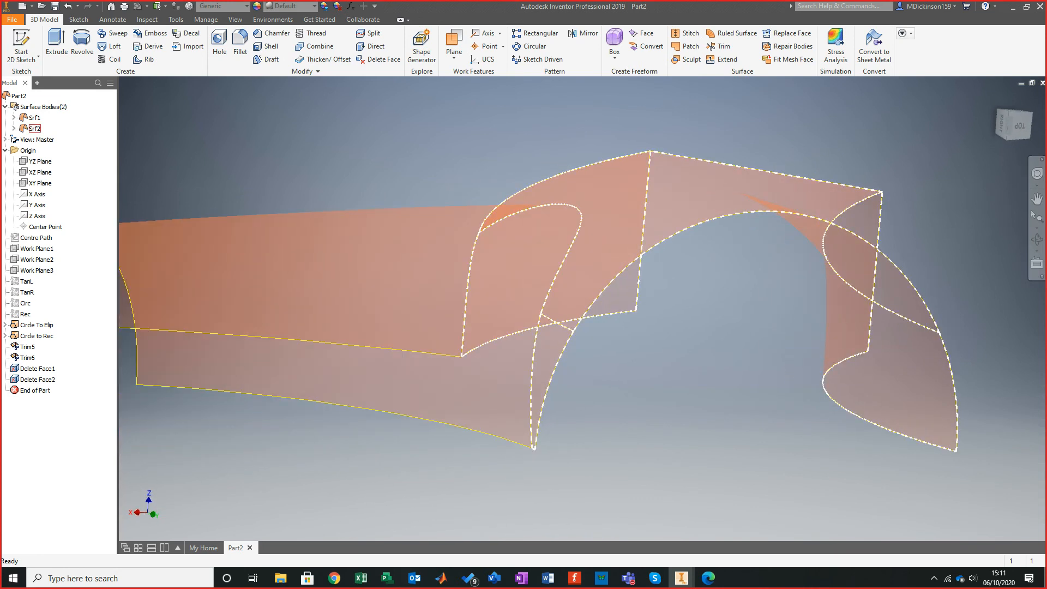
Examine the junction between the two trimmed surfaces, and switch to the lofting worksheet PDF to read the fillet radii in step 17.
middle_click_drag(546, 327, 652, 333, "shift")
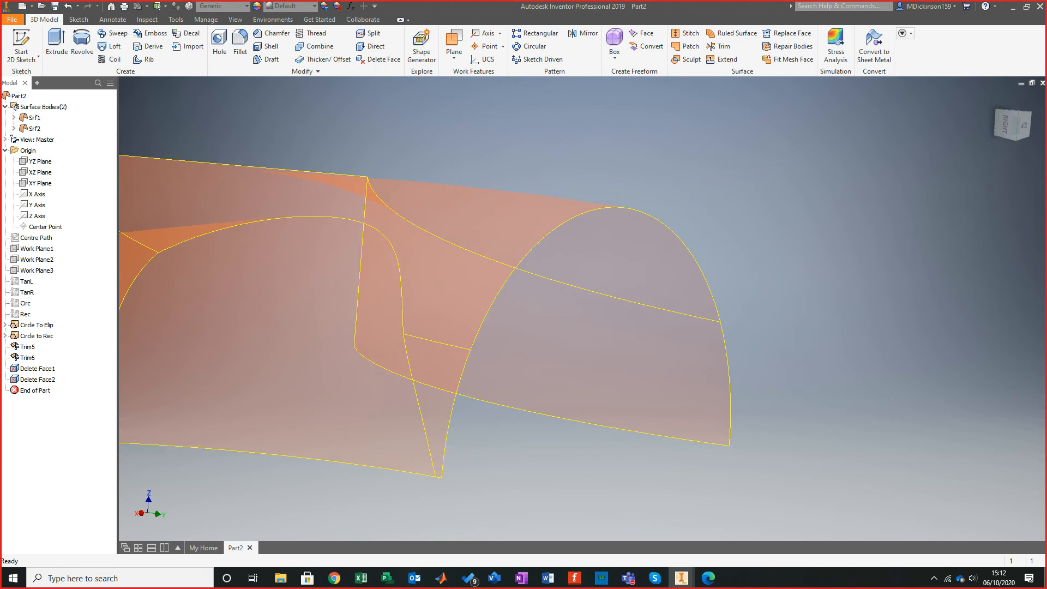
middle_click_drag(578, 338, 561, 311, "shift")
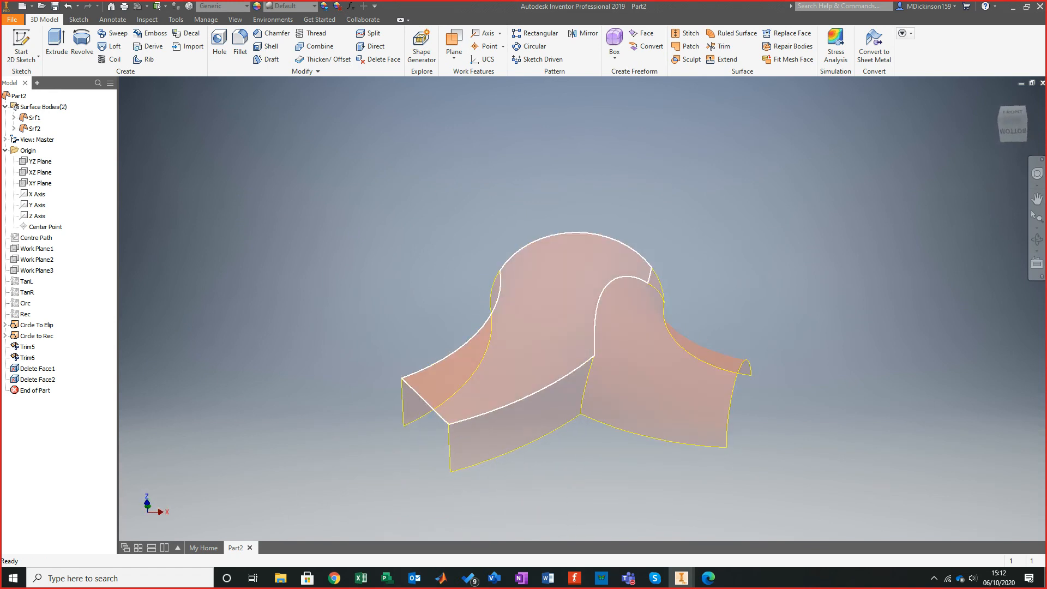
left_click(684, 304)
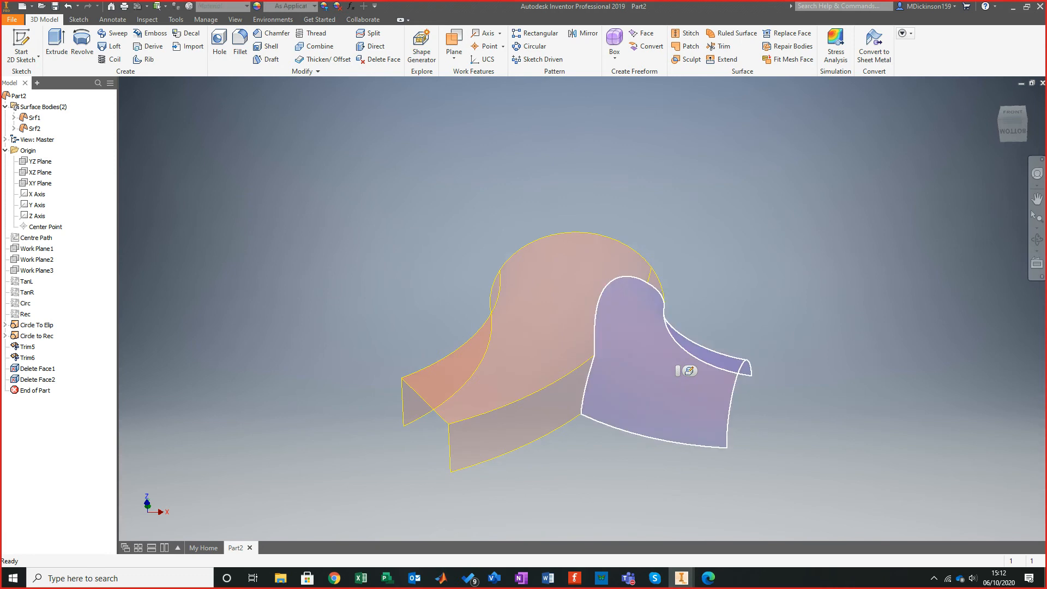
middle_click_drag(600, 333, 562, 333, "shift")
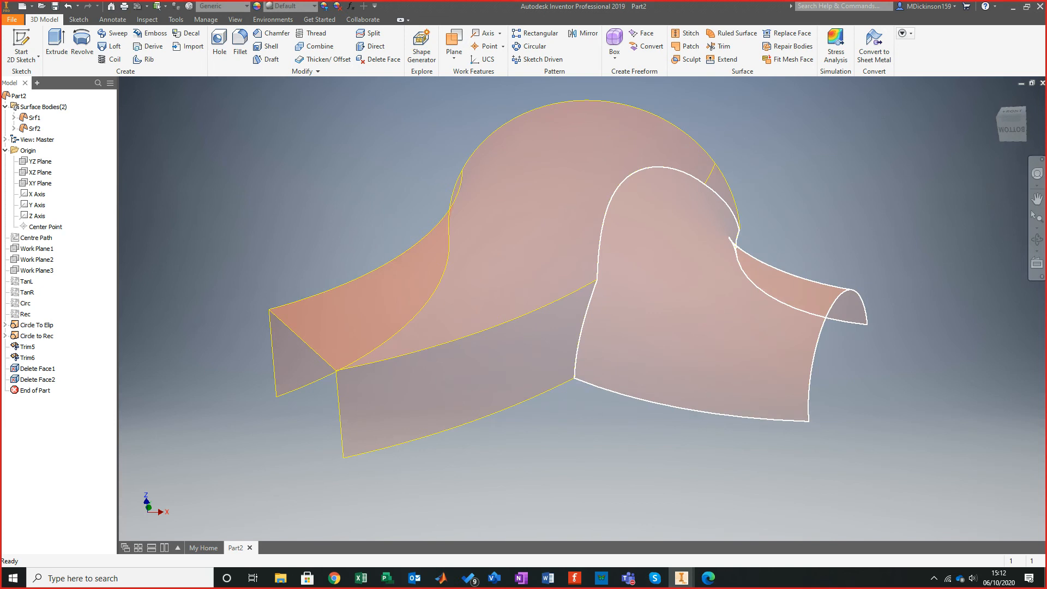
mouse_move(658, 310)
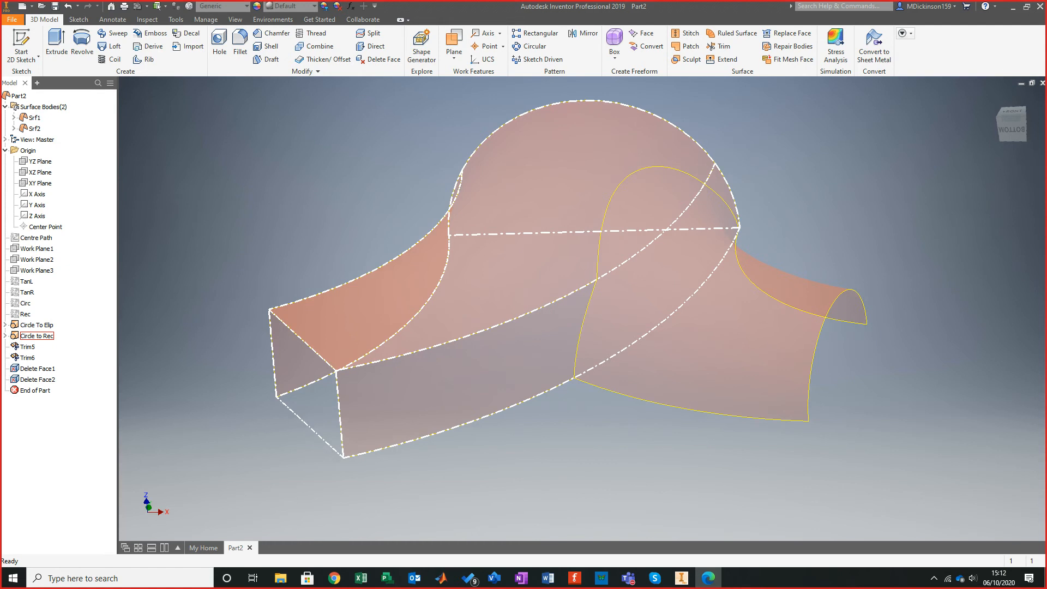
key("alt+Tab")
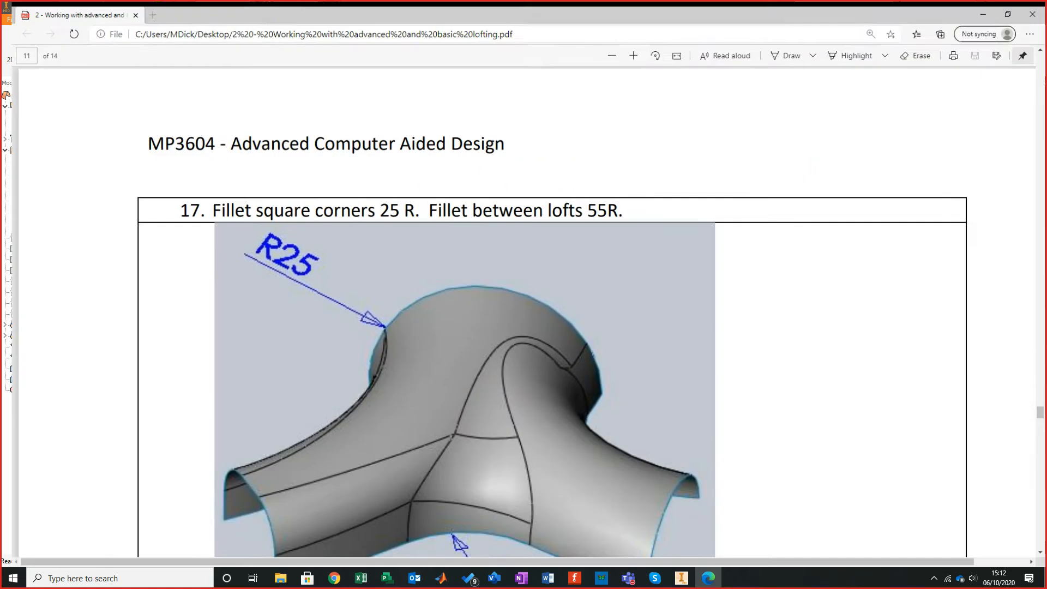
scroll(522, 309, "down", 3)
scroll(522, 310, "up", 3)
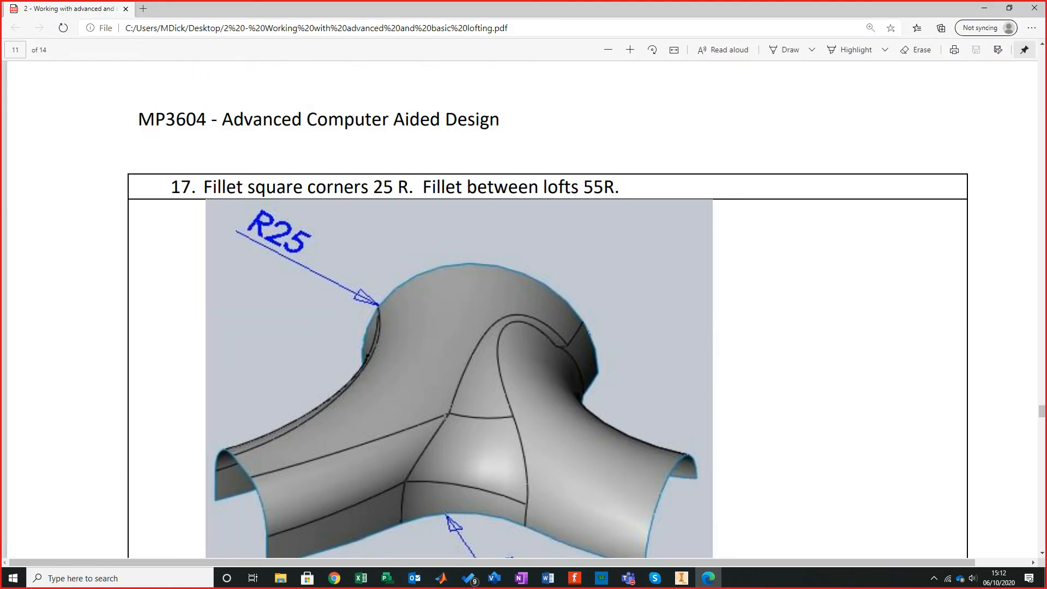
scroll(522, 310, "down", 3)
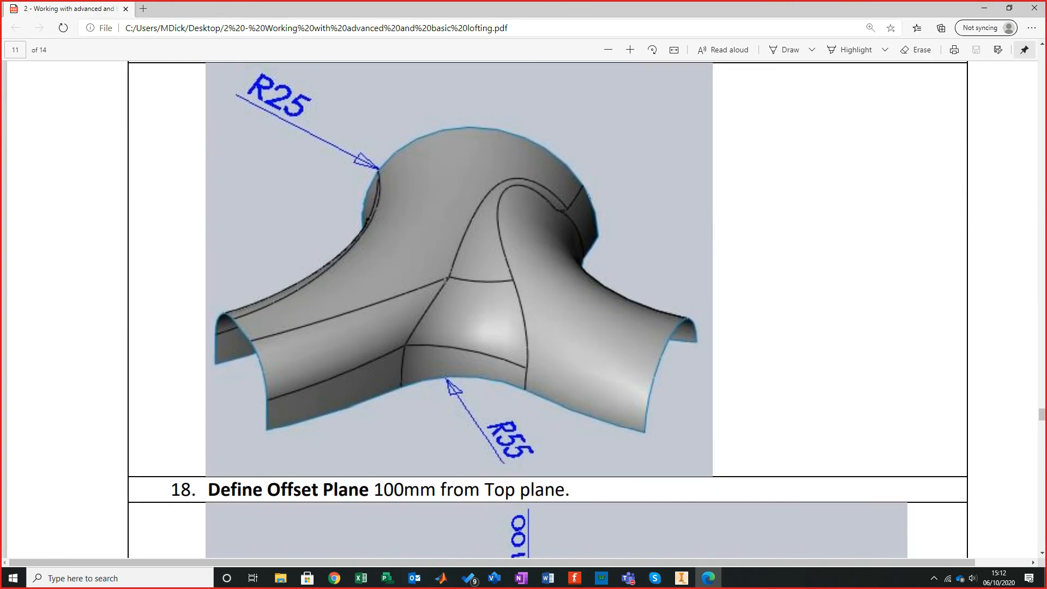
Switch back to Inventor and fillet the two upper square corner edges of the rectangular branch with a constant radius of 25.
key("alt+Tab")
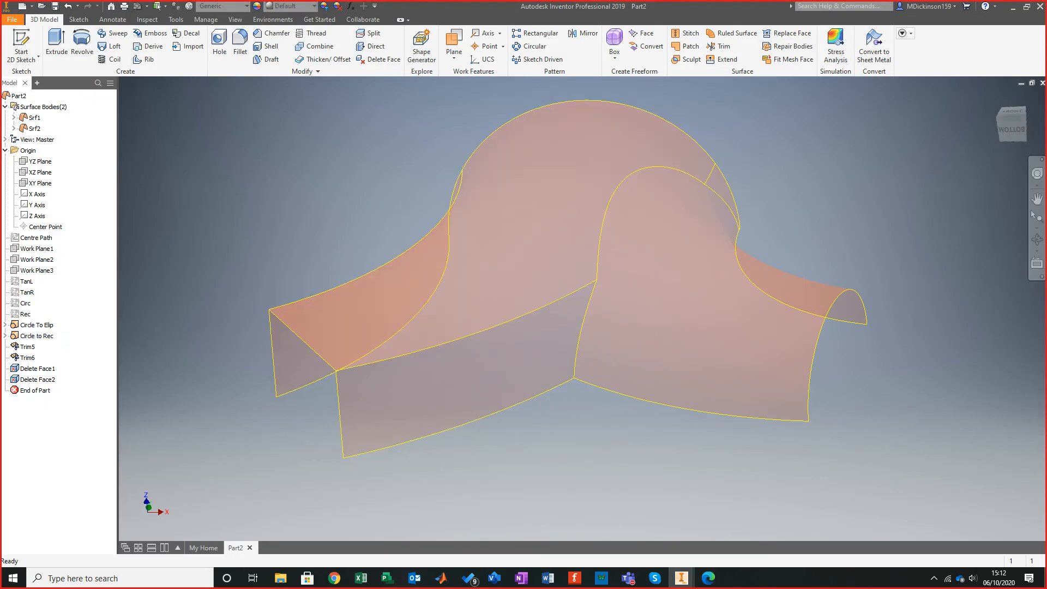
left_click(240, 46)
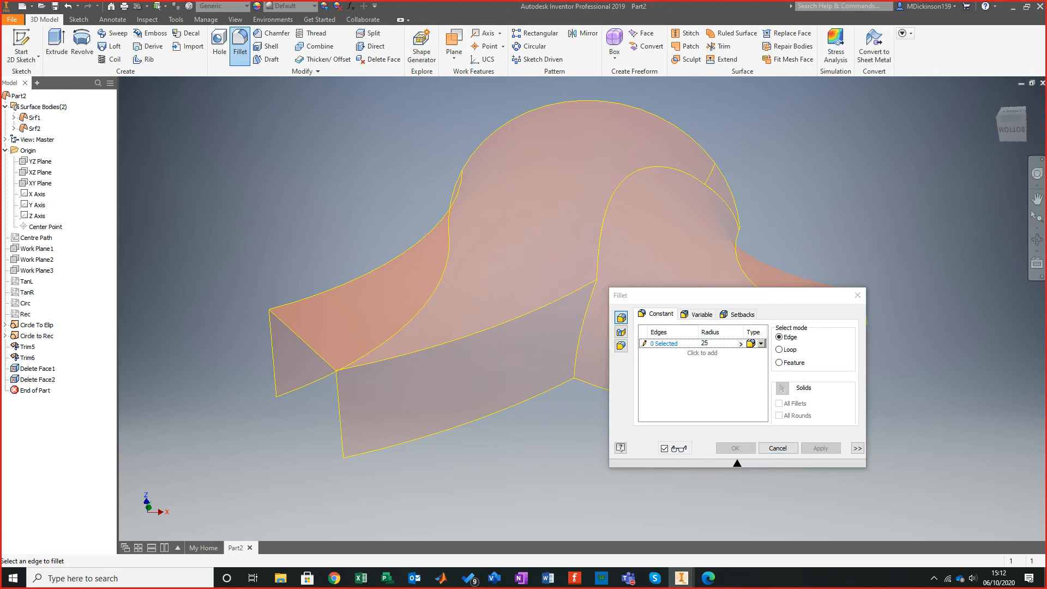
left_click(472, 336)
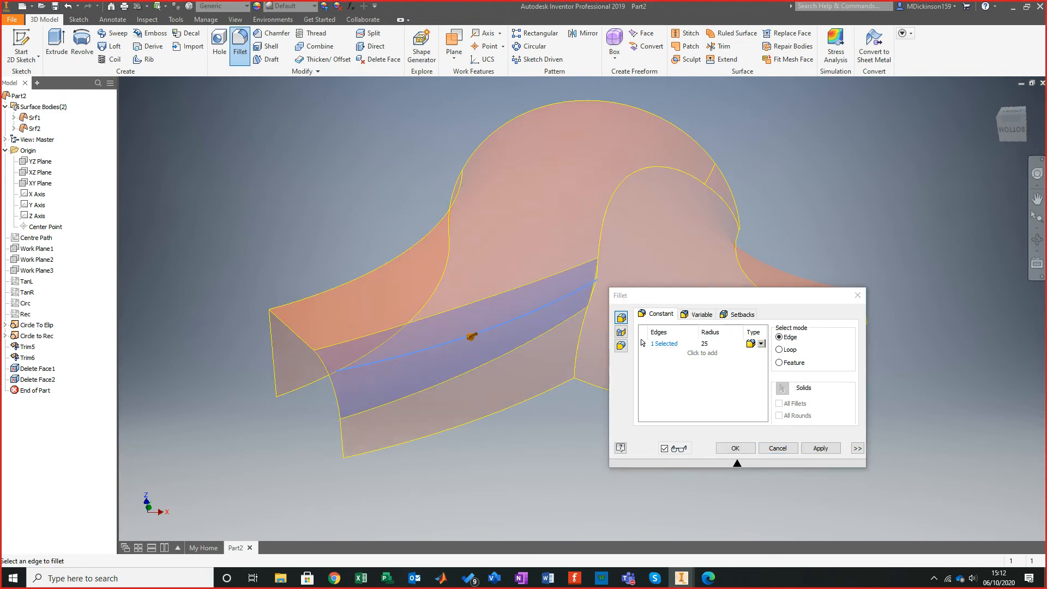
left_click(415, 249)
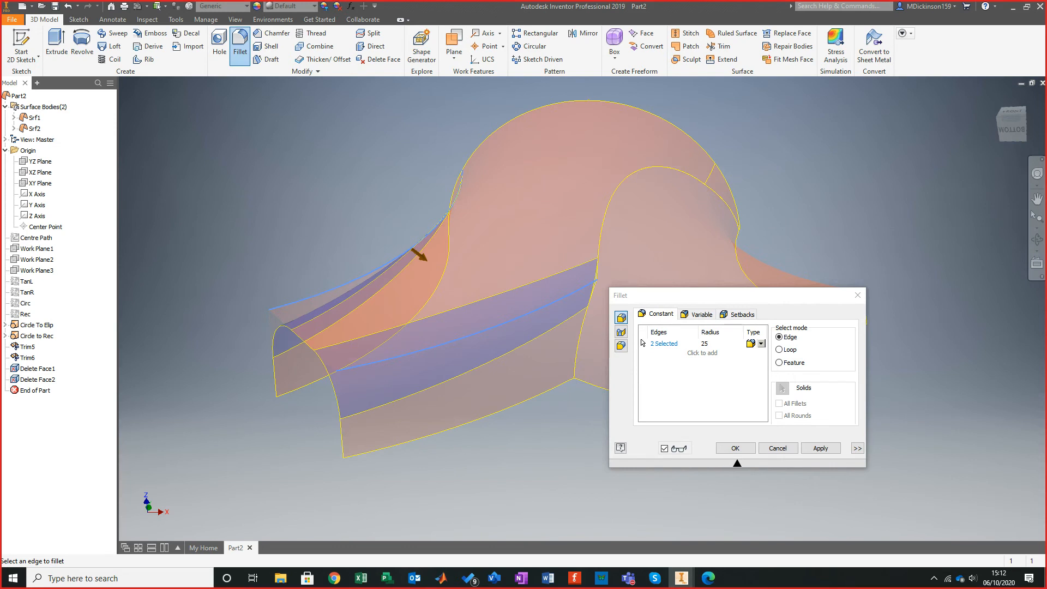
left_click(735, 448)
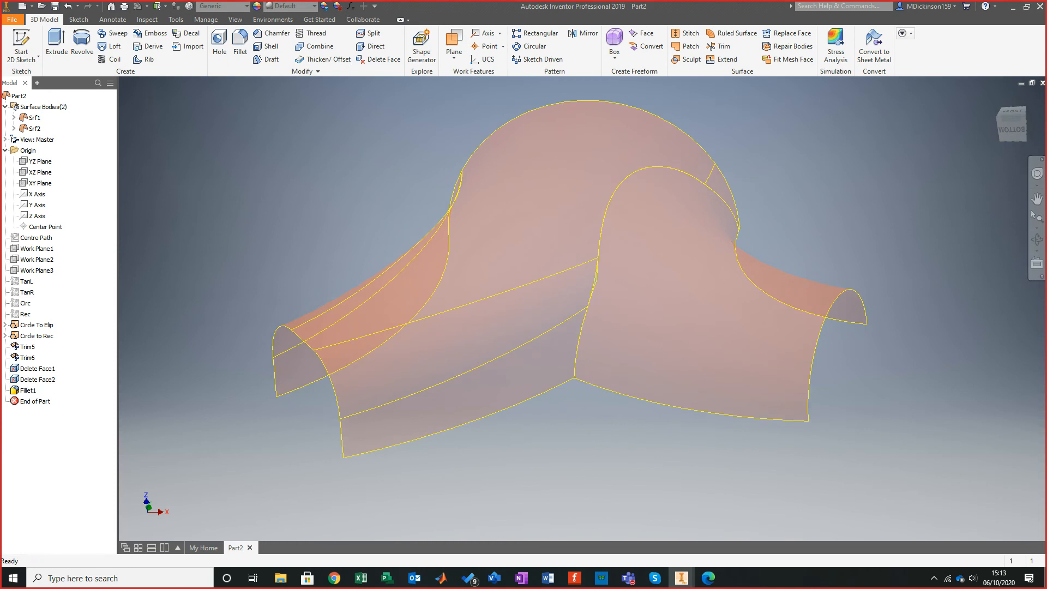
left_click(240, 43)
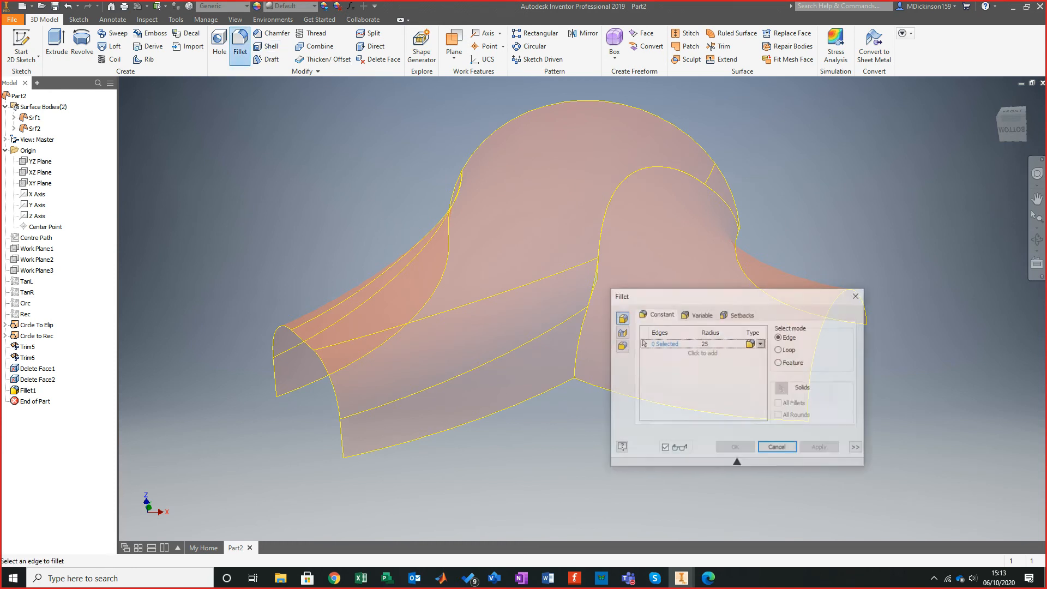
left_click(704, 343)
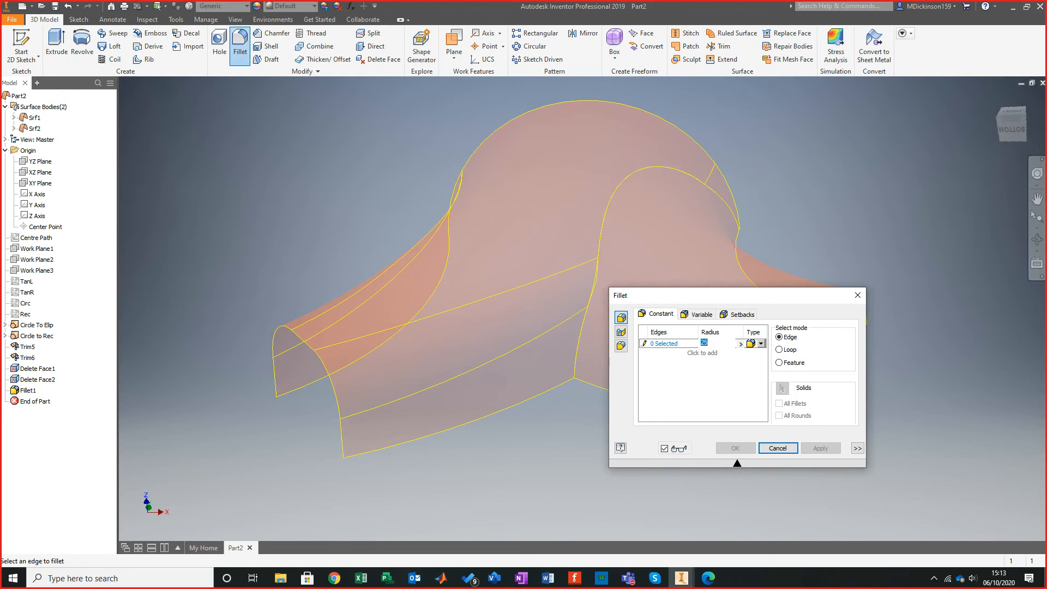
type("55")
left_click_drag(709, 296, 849, 207)
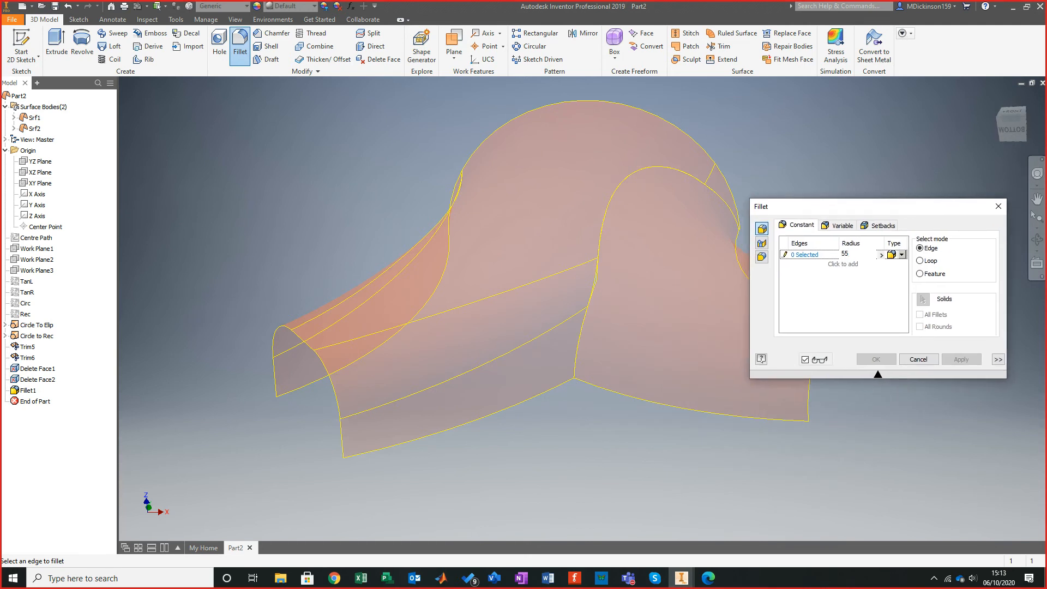
left_click(783, 253)
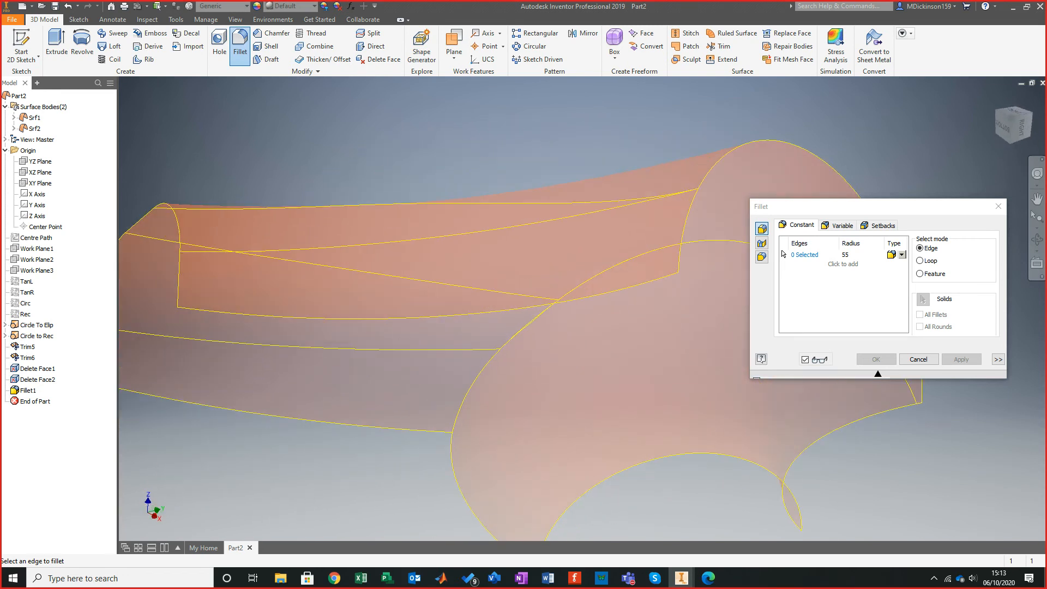
key("Escape")
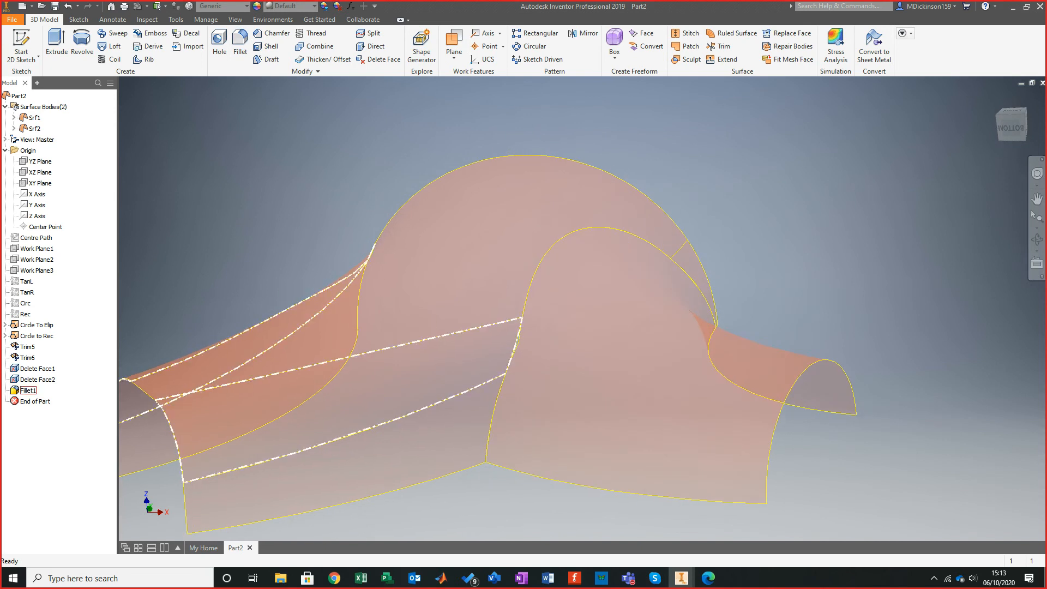
Delete the rectangular branch's fillet and stitch the two trimmed loft surfaces together with a 0.254 mm tolerance, maintained as a surface.
right_click(32, 390)
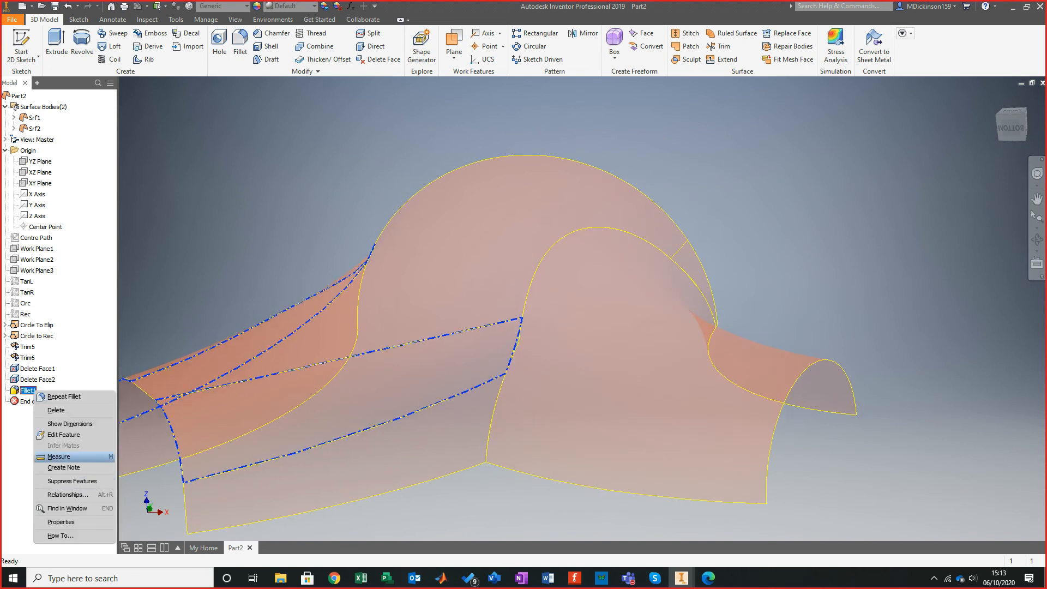
left_click(56, 410)
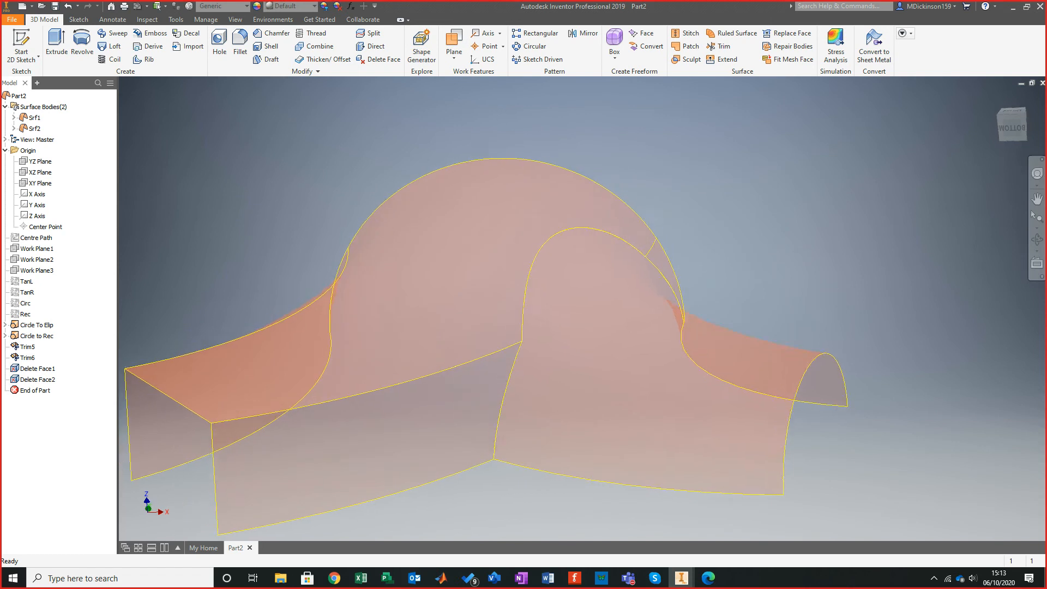
left_click(687, 33)
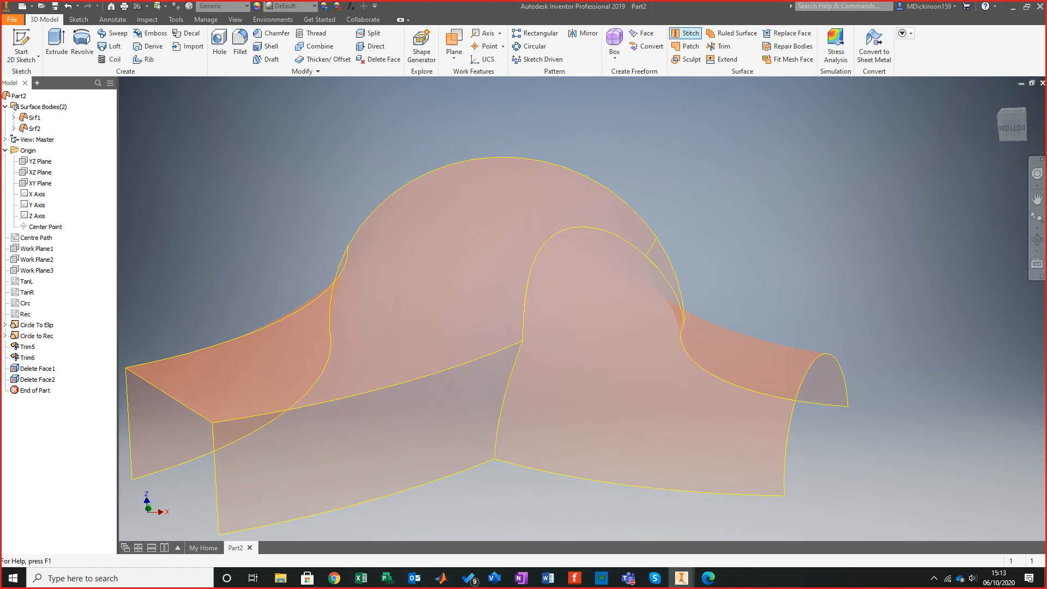
left_click(475, 338)
left_click(589, 371)
middle_click_drag(589, 370, 668, 332, "shift")
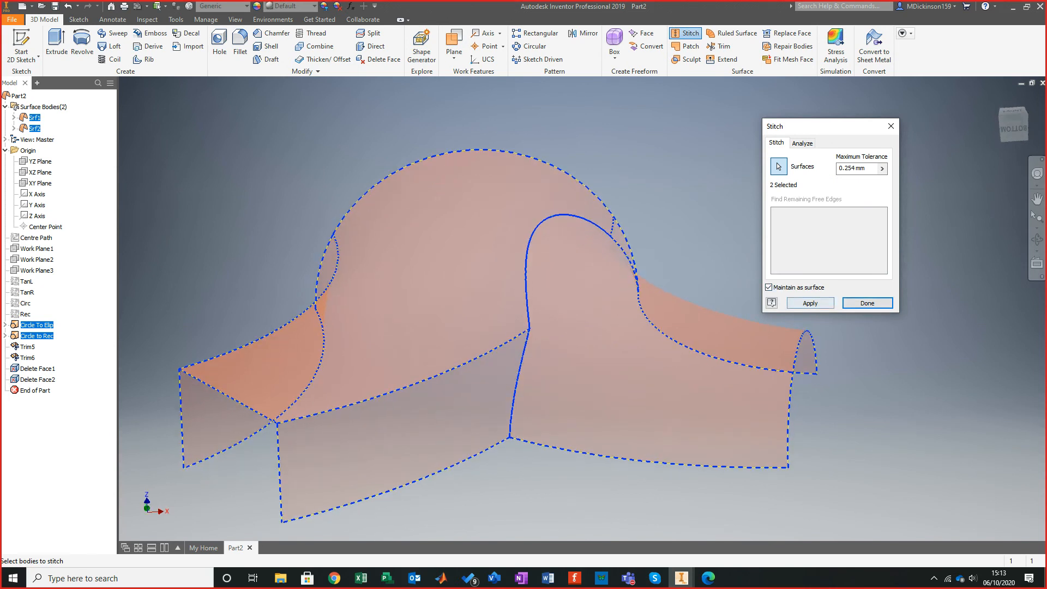
left_click(811, 304)
left_click(867, 304)
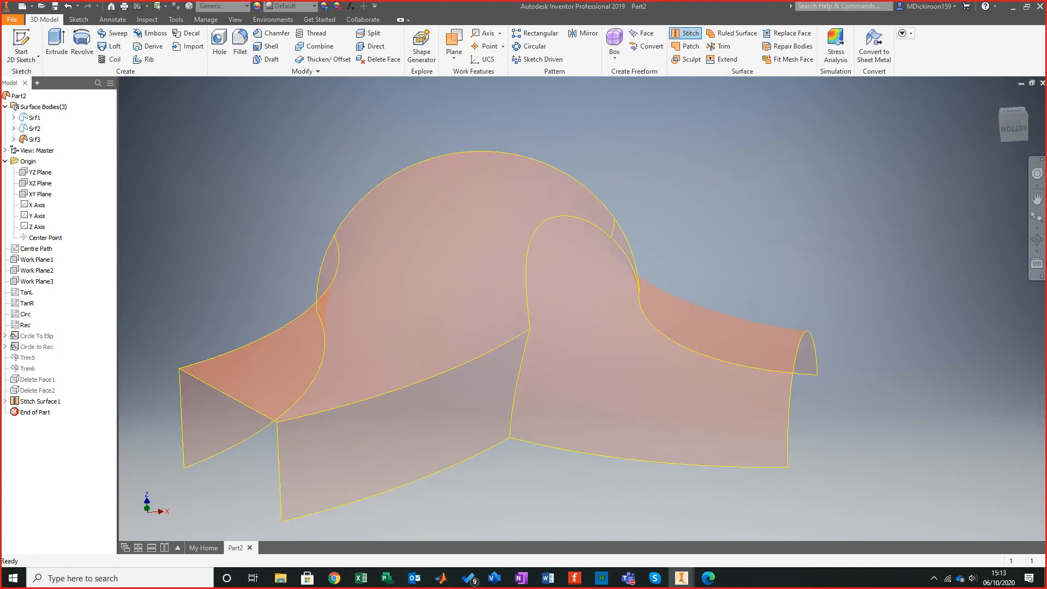
Start a constant-radius fillet of 25 on the two upper square corner edges of the rectangular branch.
middle_click_drag(774, 401, 812, 382, "shift")
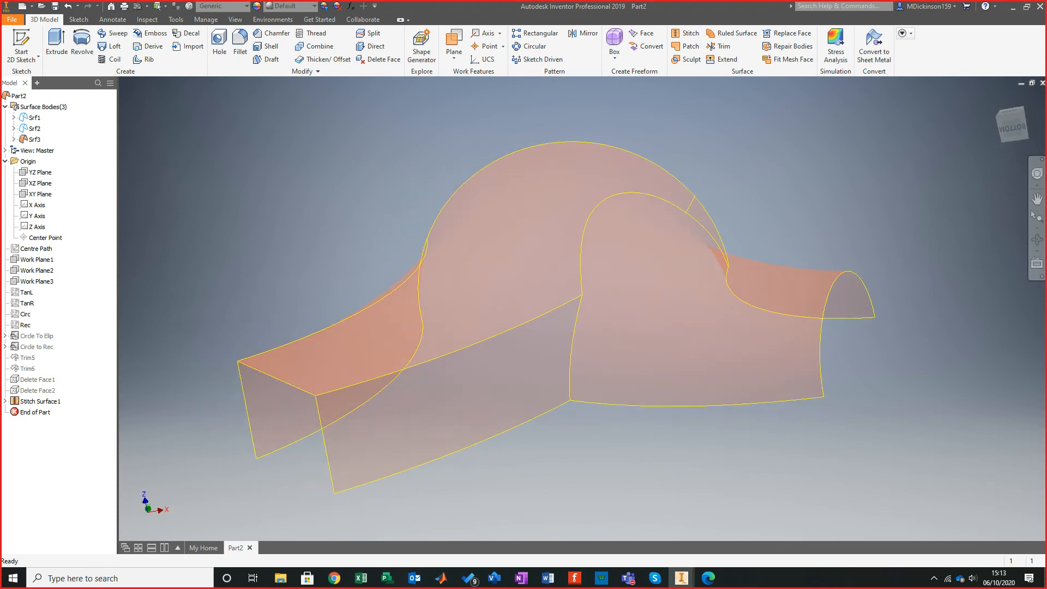
left_click(240, 44)
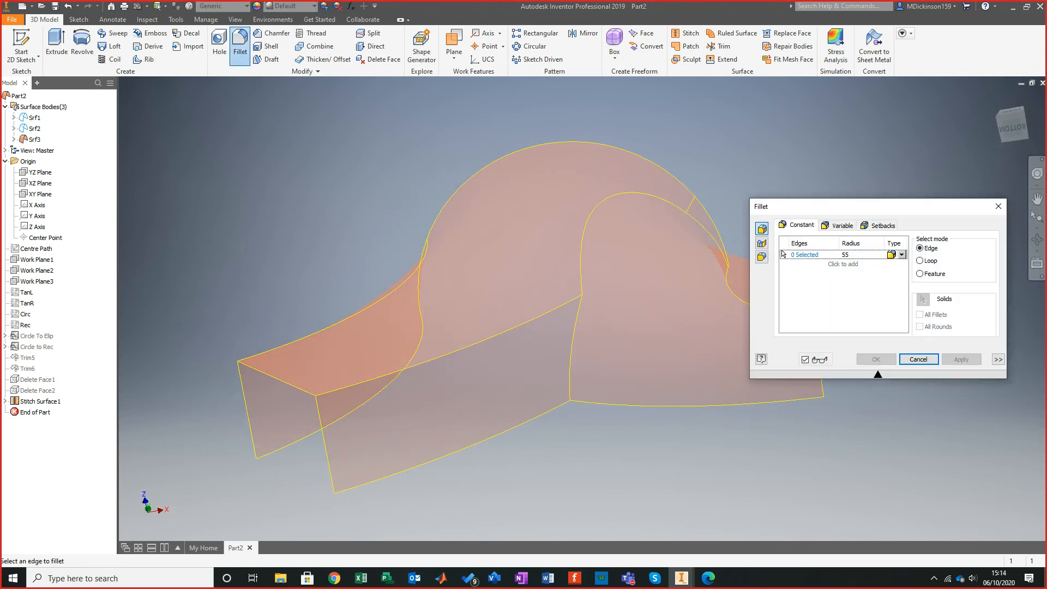
left_click(846, 254)
type("25")
left_click(453, 345)
left_click(385, 302)
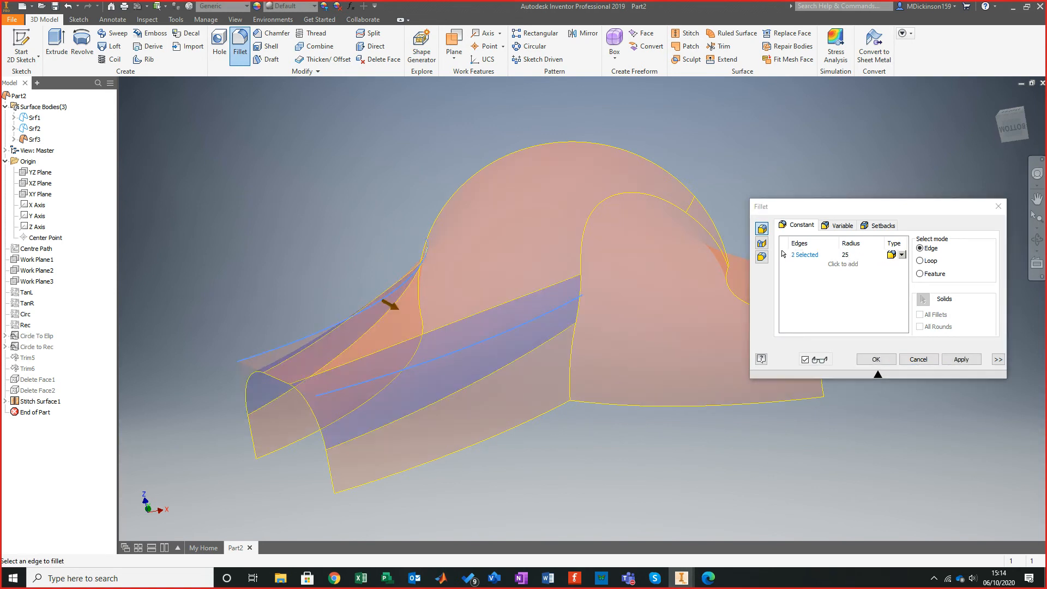
Add a second edge set with a radius of 55 on the two junction edges between the lofts, and create the fillets.
left_click(783, 264)
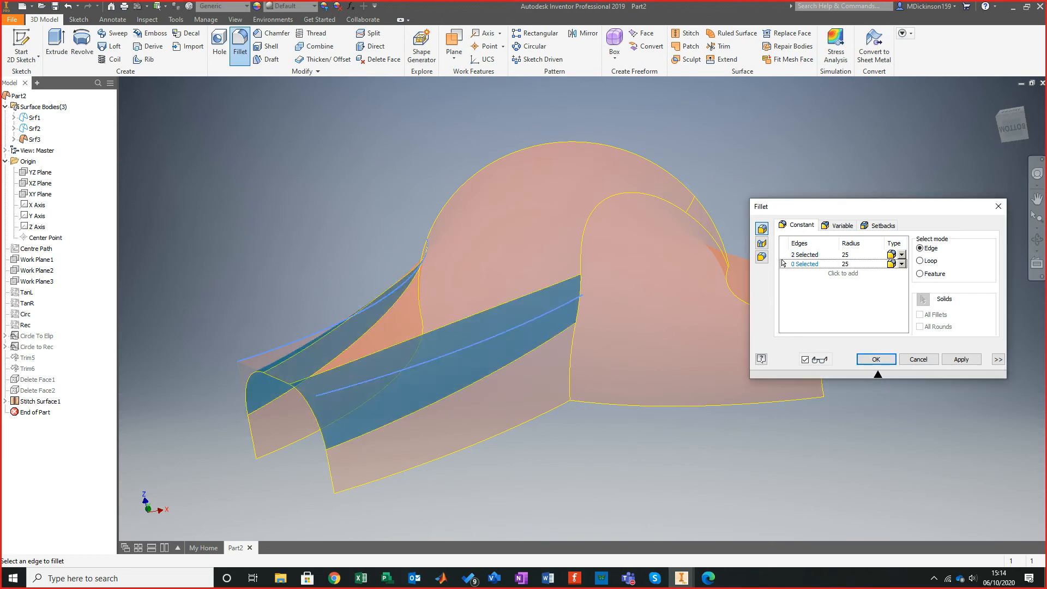
type("55")
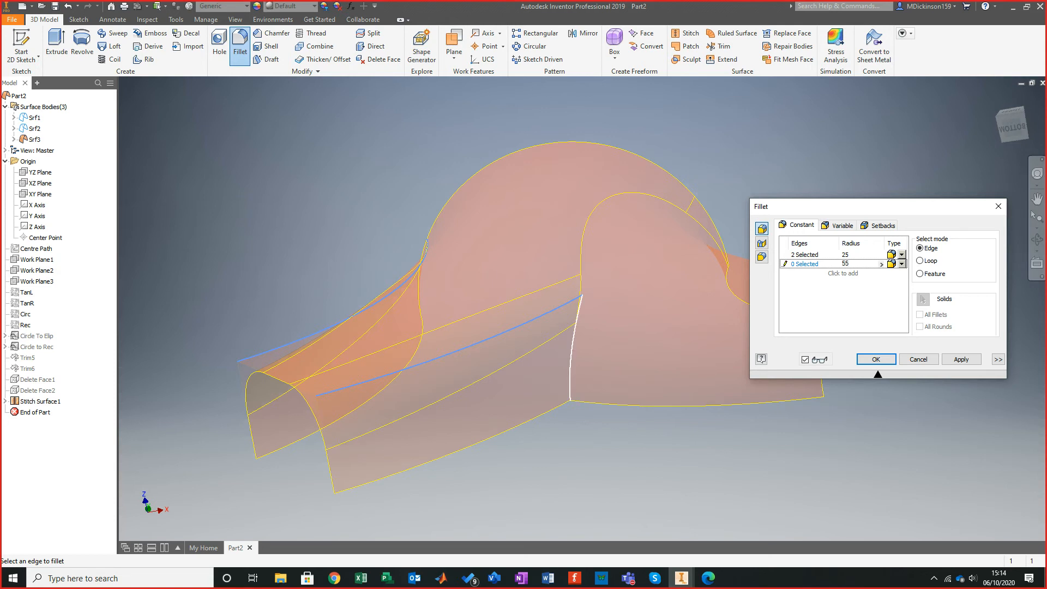
left_click(573, 343)
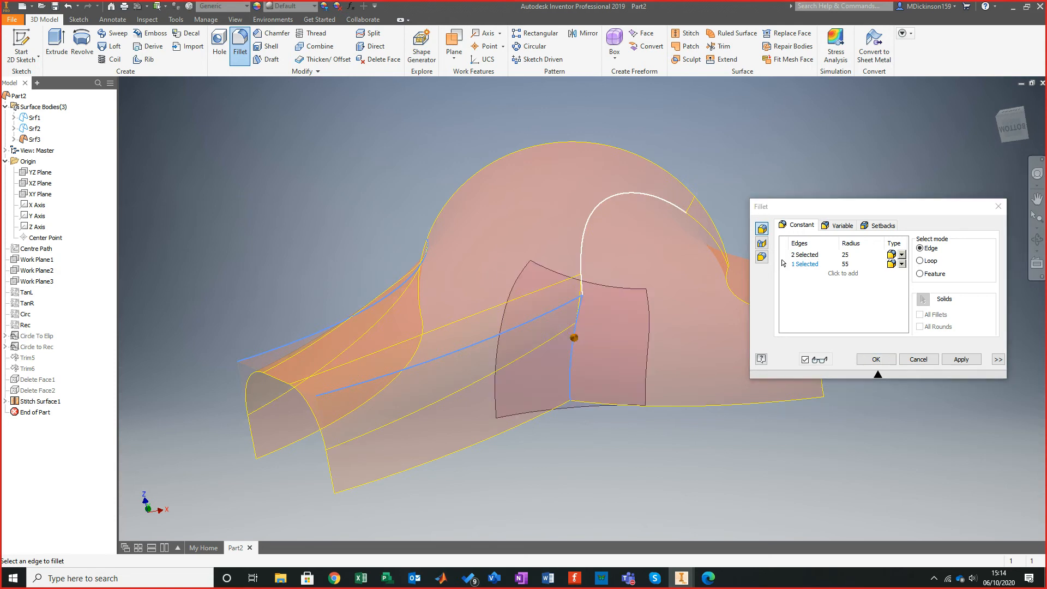
left_click(583, 234)
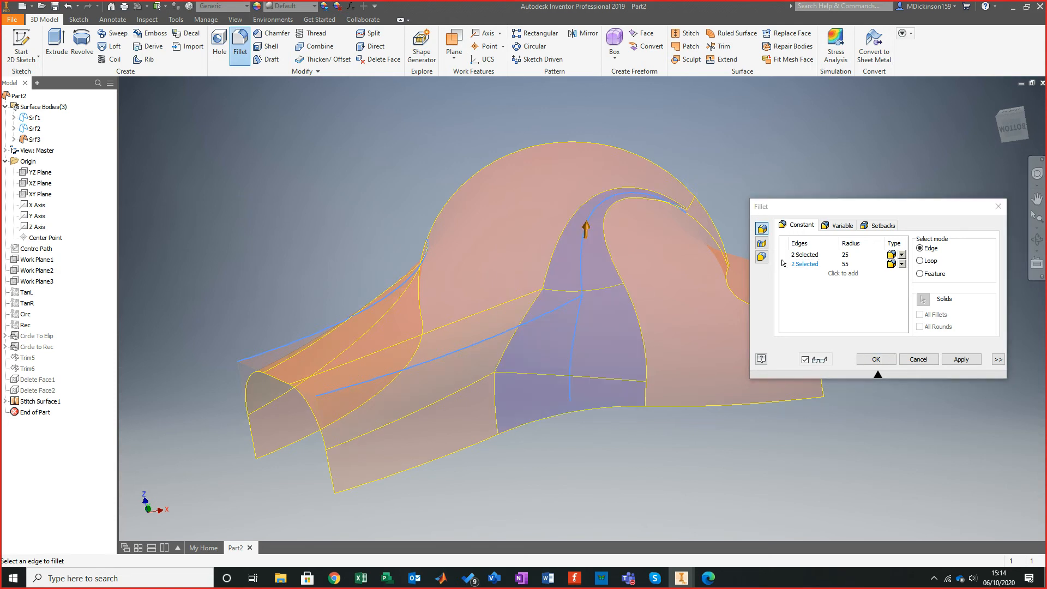
middle_click_drag(583, 234, 472, 293, "shift")
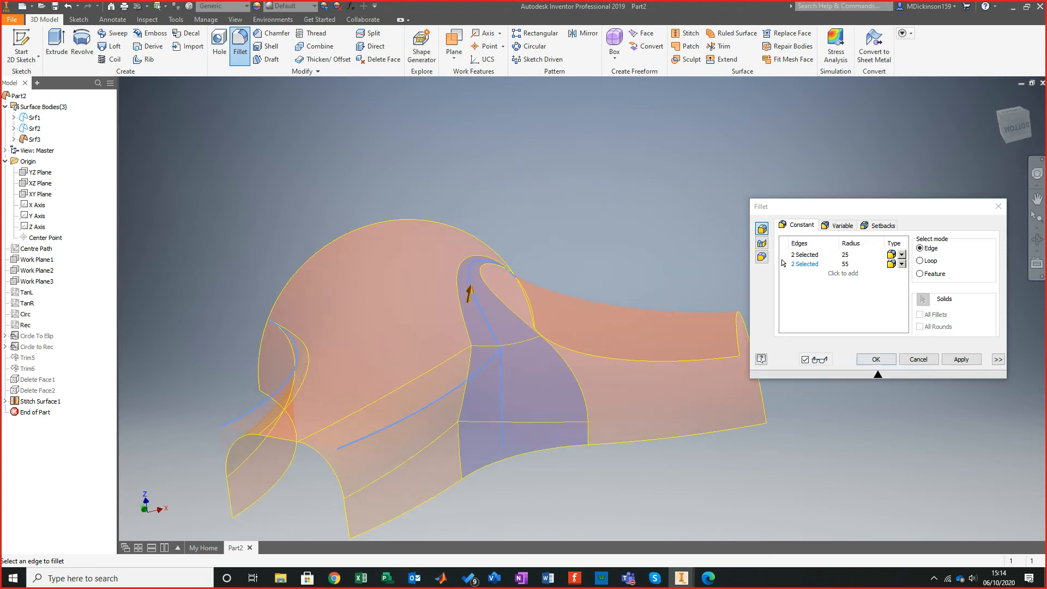
left_click(876, 360)
middle_click_drag(709, 338, 494, 279, "shift")
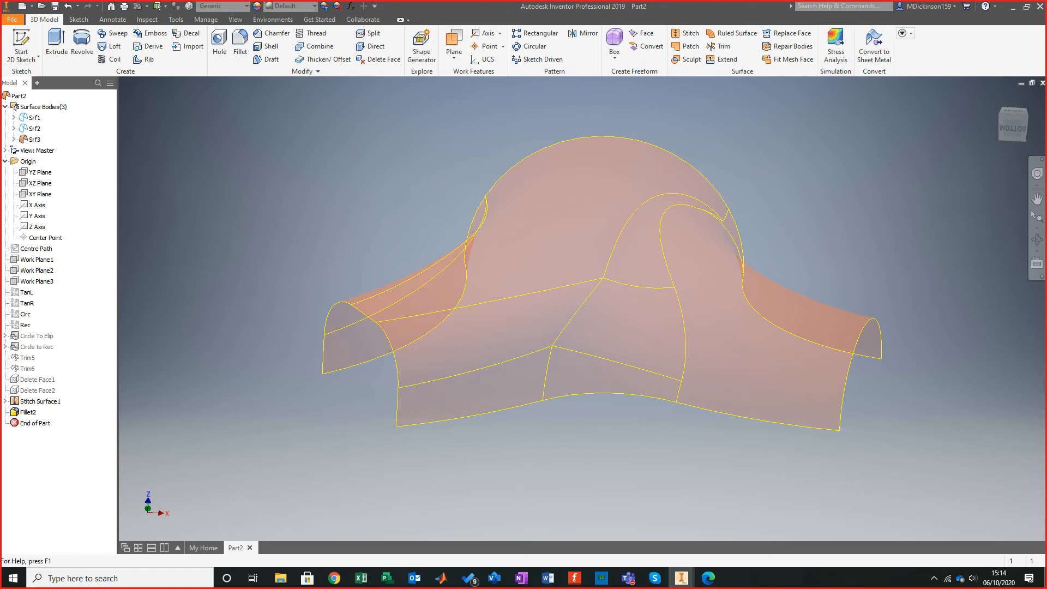
Create a work plane offset 100 mm above the XY plane.
scroll(602, 322, "up", 1)
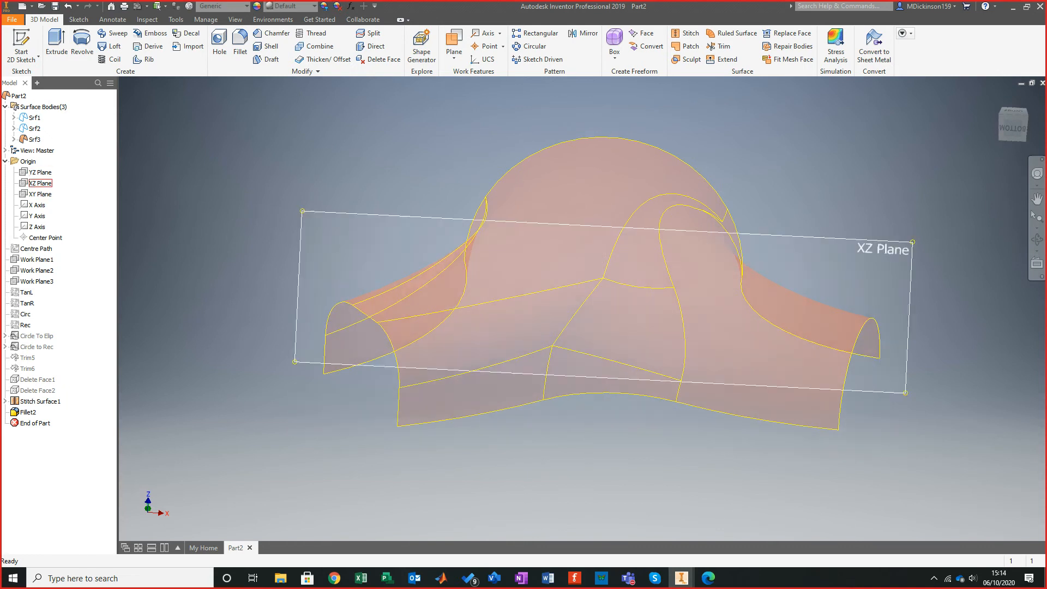
left_click(41, 183)
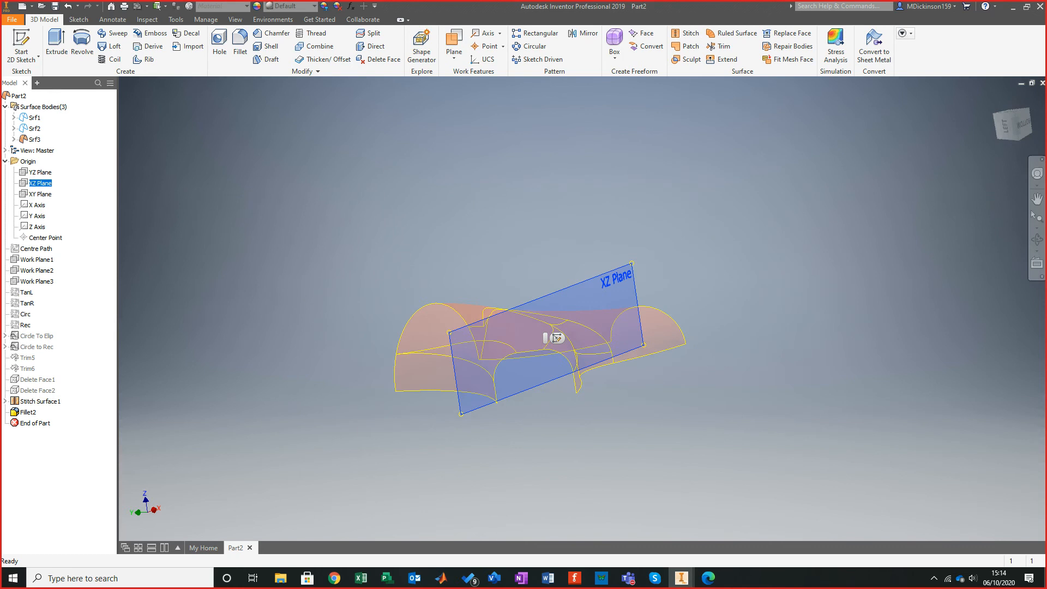
left_click(40, 194)
middle_click_drag(382, 317, 444, 330, "shift")
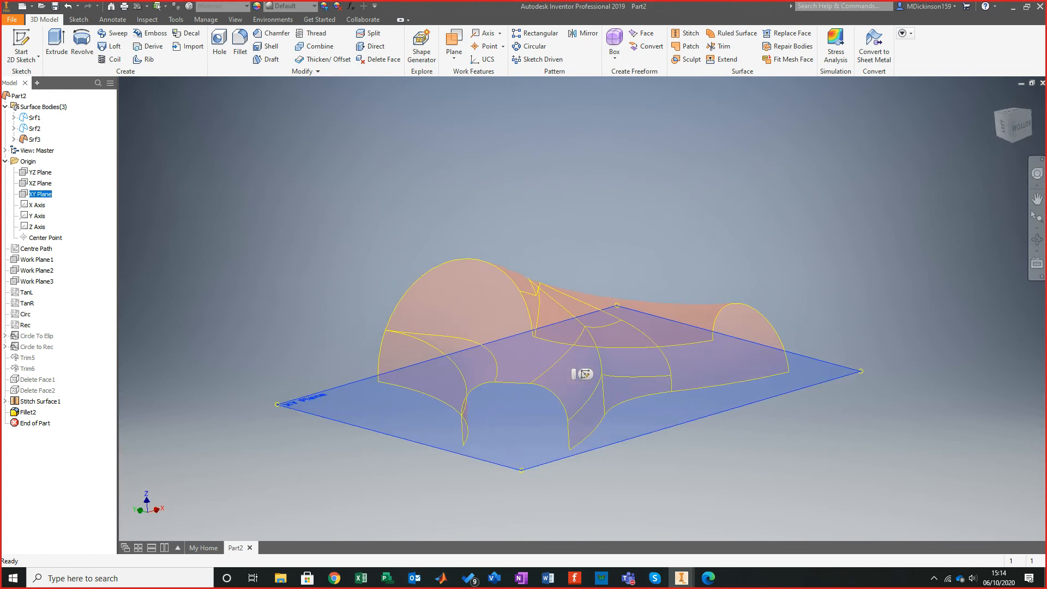
left_click(453, 58)
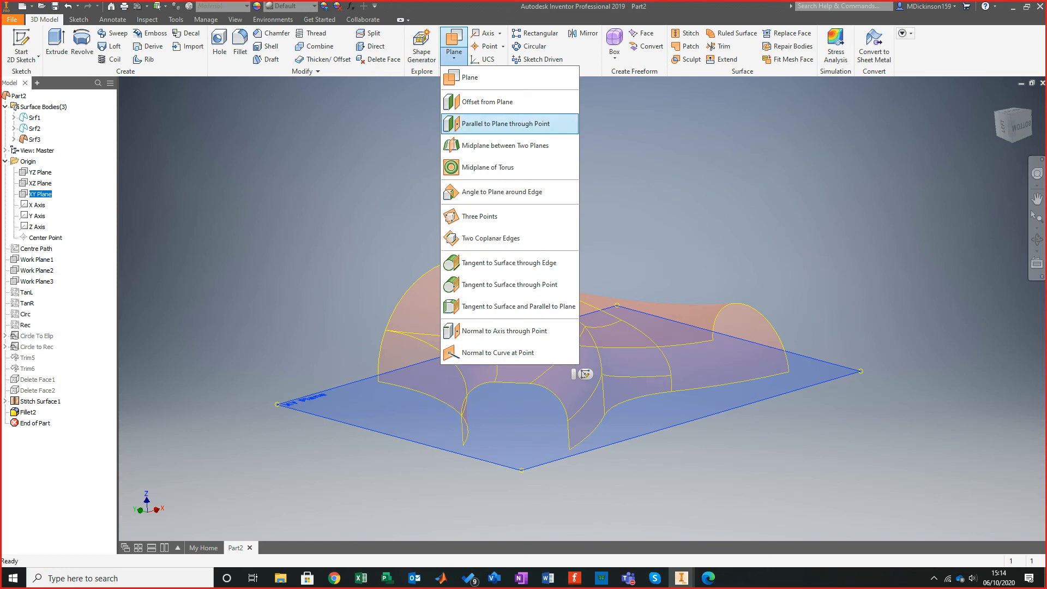
left_click(487, 101)
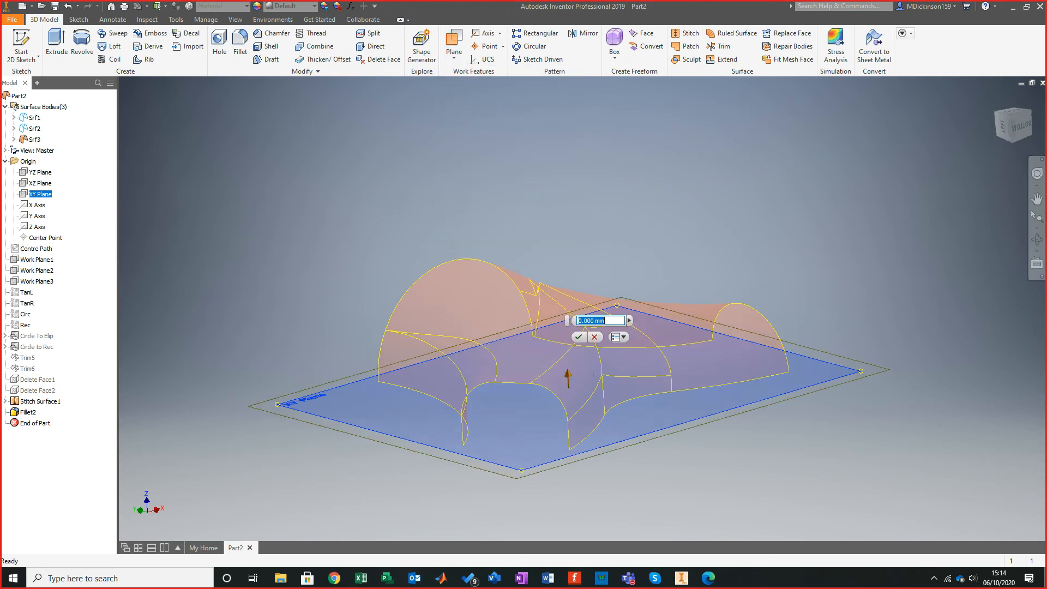
type("100")
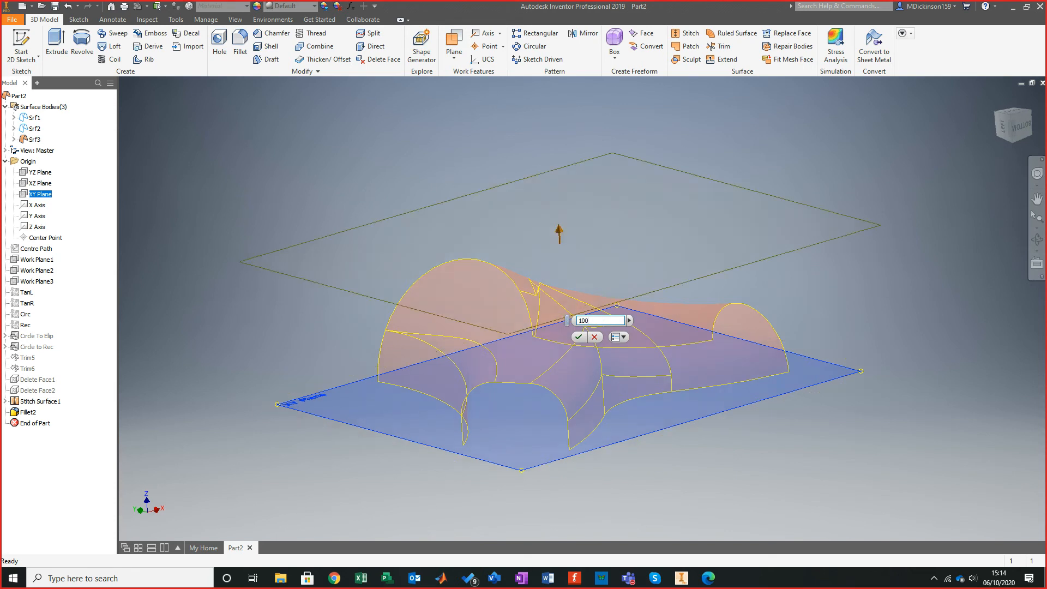
left_click(578, 336)
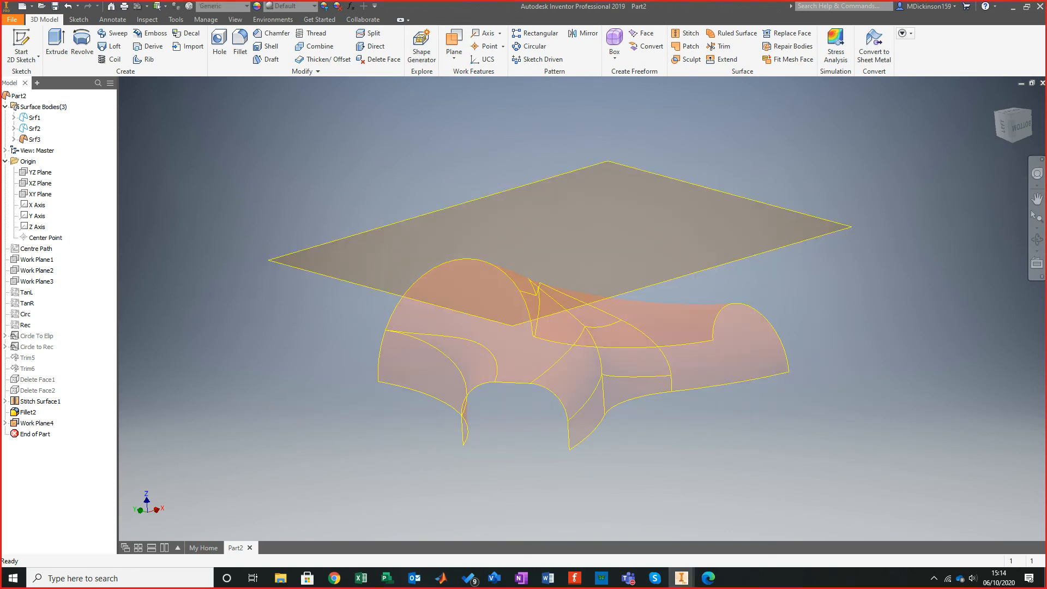
Start a 2D sketch on the new work plane above the duct.
middle_click_drag(578, 337, 578, 332, "shift")
key("alt+Tab")
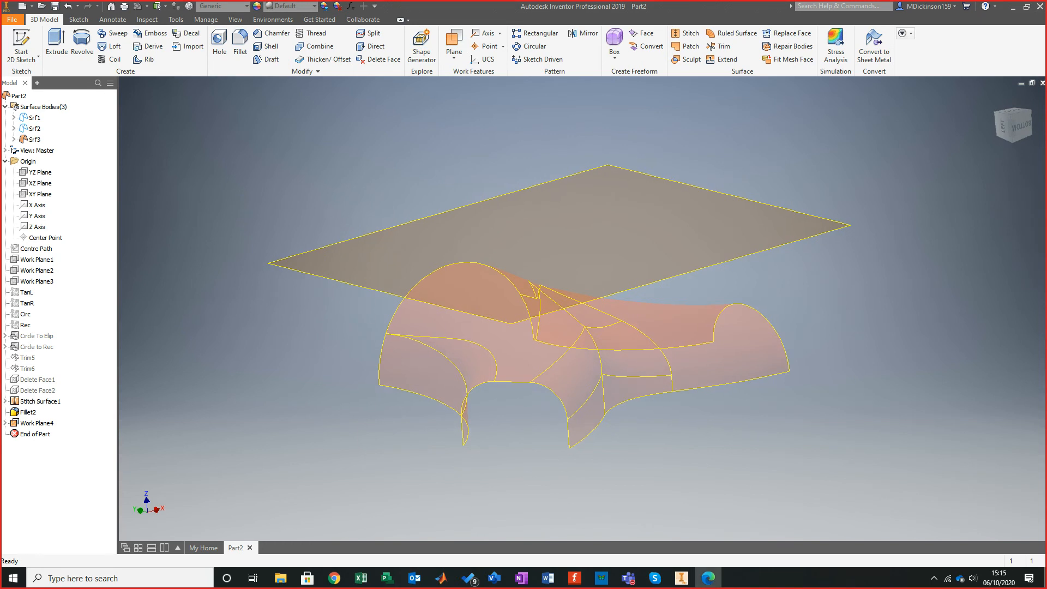
left_click(534, 211)
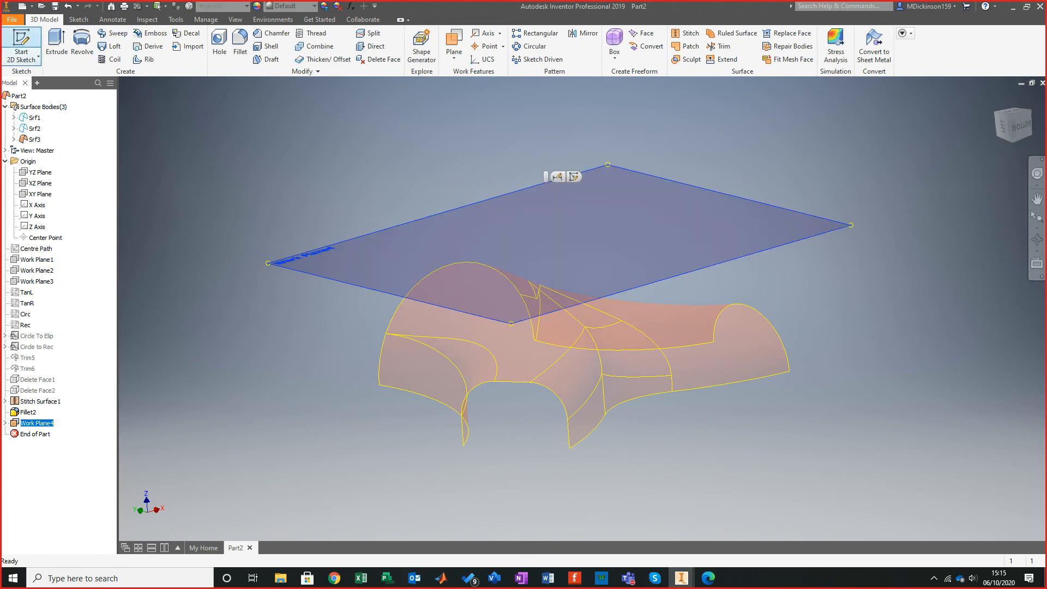
left_click(21, 41)
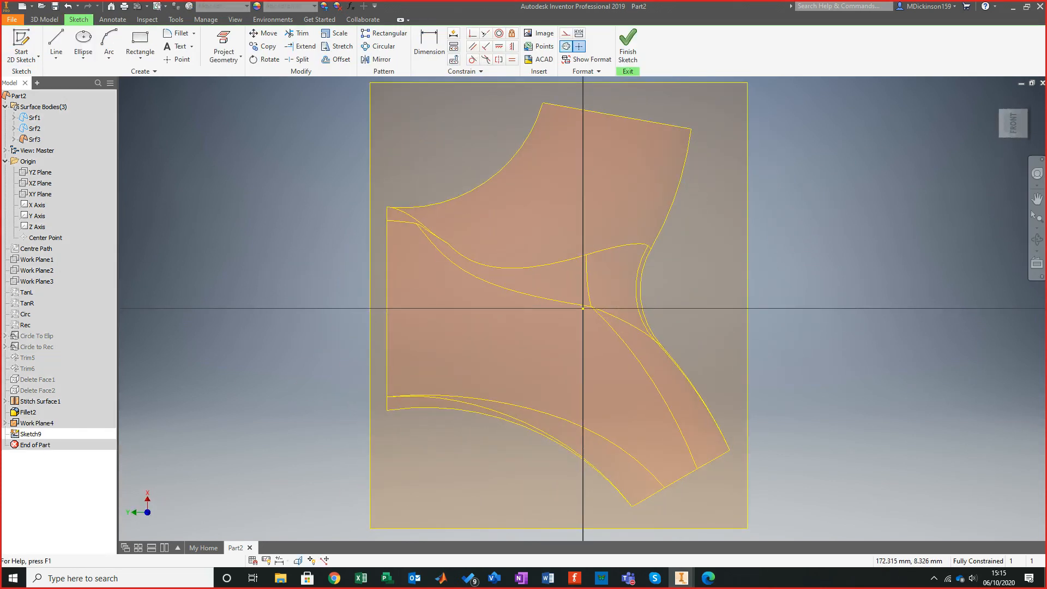
Draw a centreline from the midpoint of the circular end's edge, through the origin and past the far side of the duct.
left_click(56, 41)
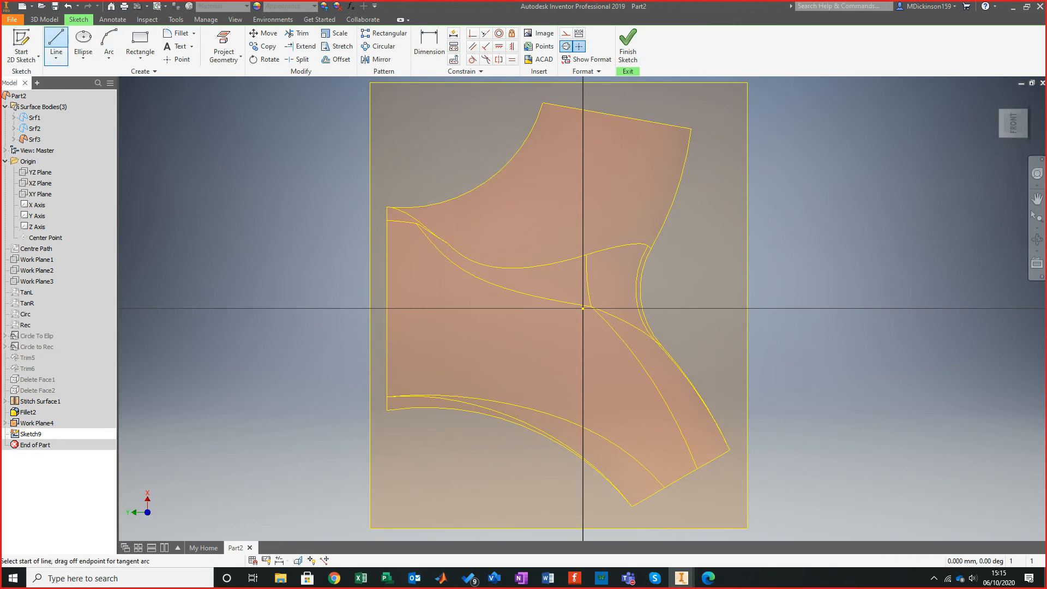
left_click(387, 308)
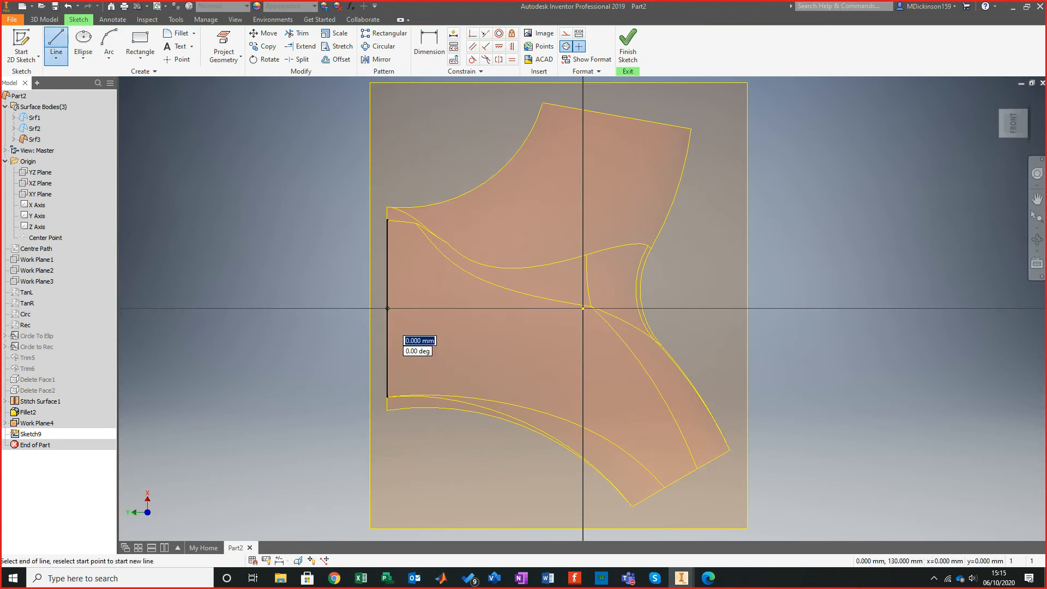
left_click(878, 309)
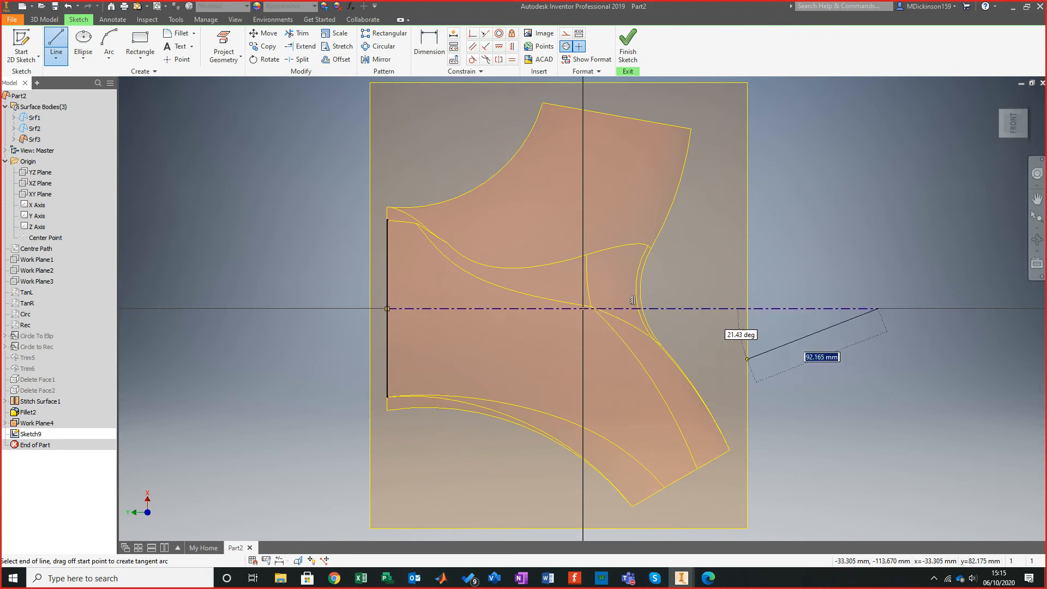
key("Escape")
Switch to the lofting worksheet PDF to read the rounded rectangle's dimensions on page 12, and return to Inventor.
key("alt+Tab")
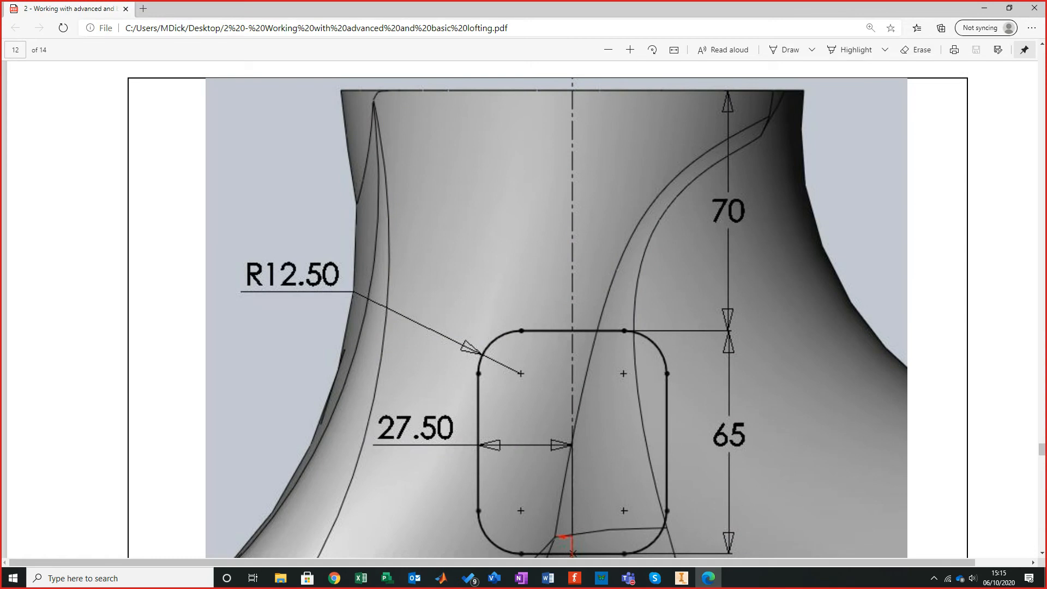
scroll(548, 310, "down", 2)
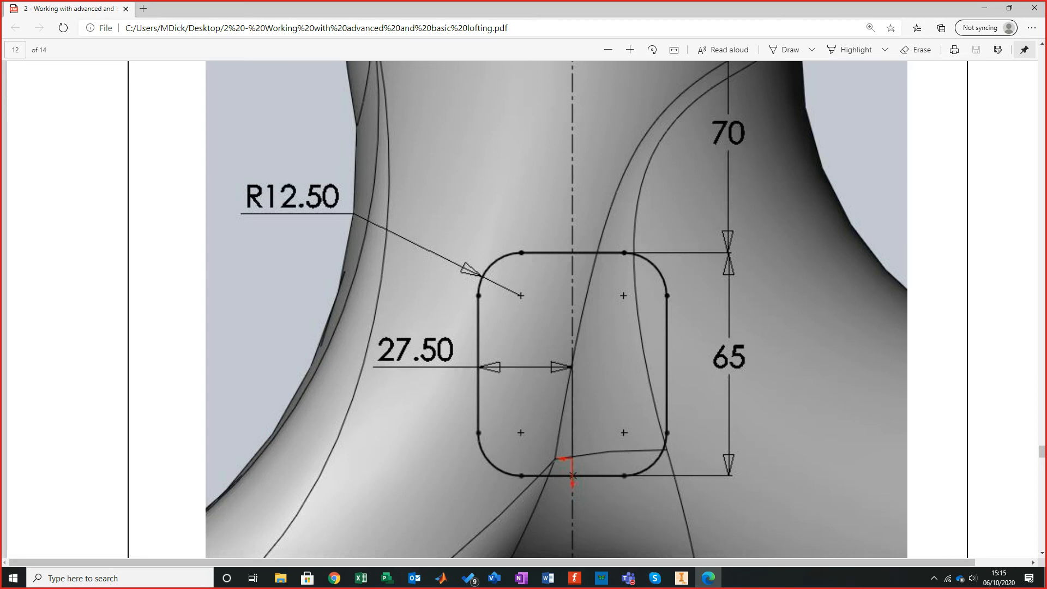
key("alt+Tab")
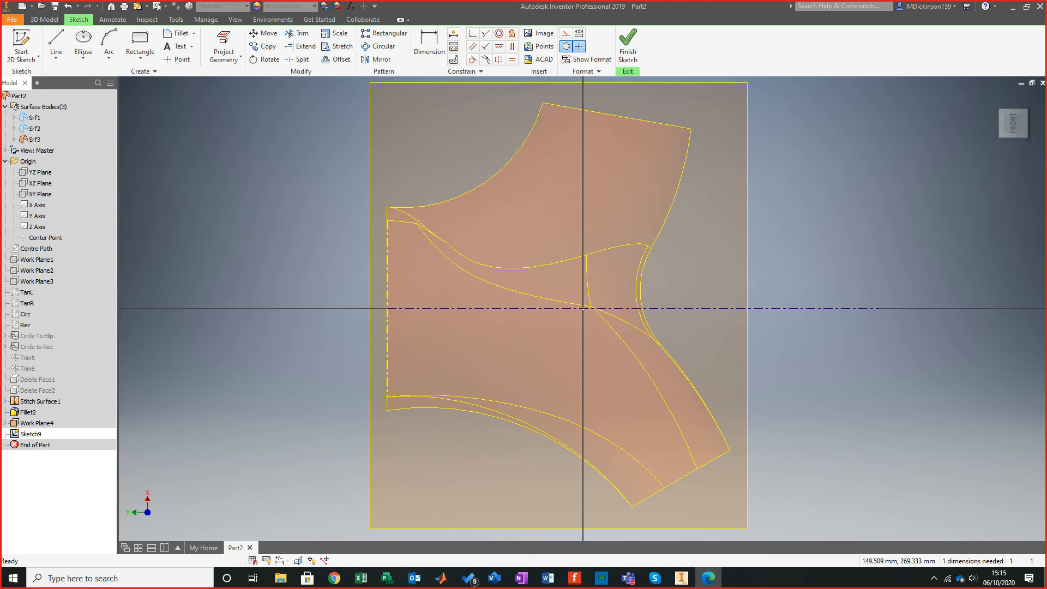
key("r")
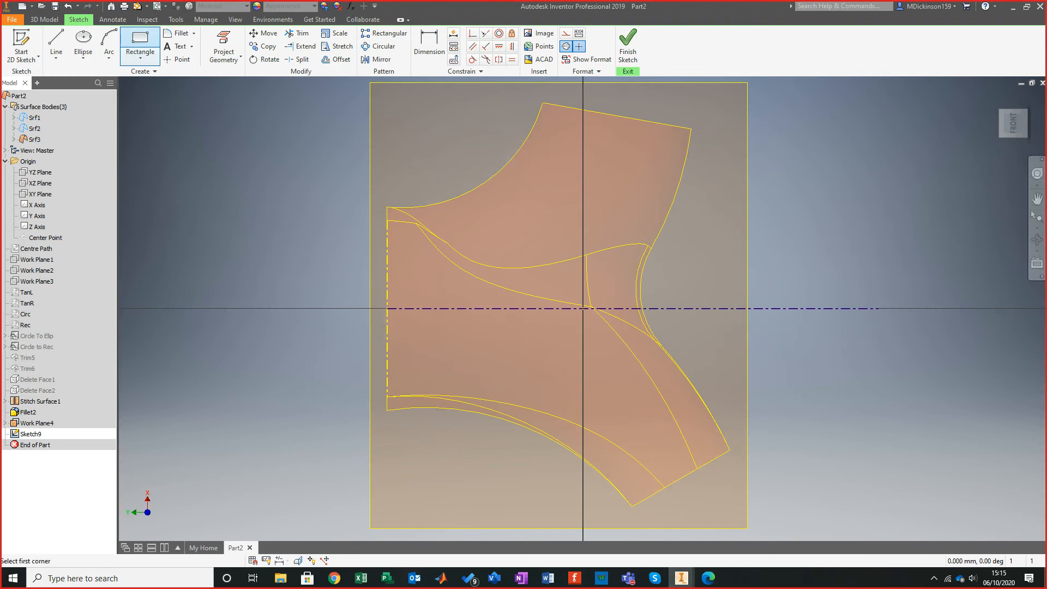
left_click(485, 236)
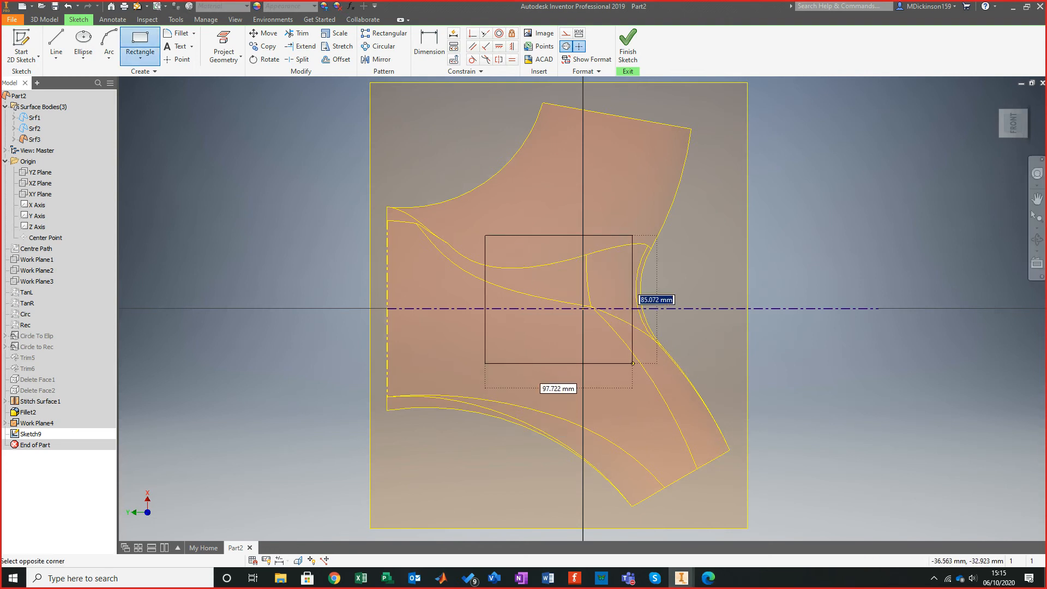
left_click(632, 365)
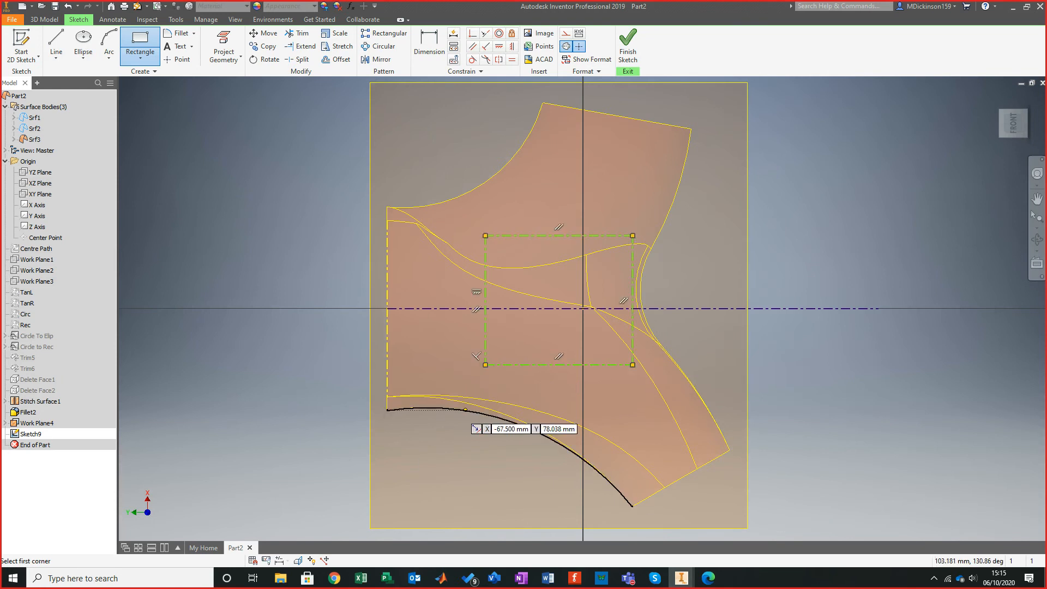
key("ctrl+z")
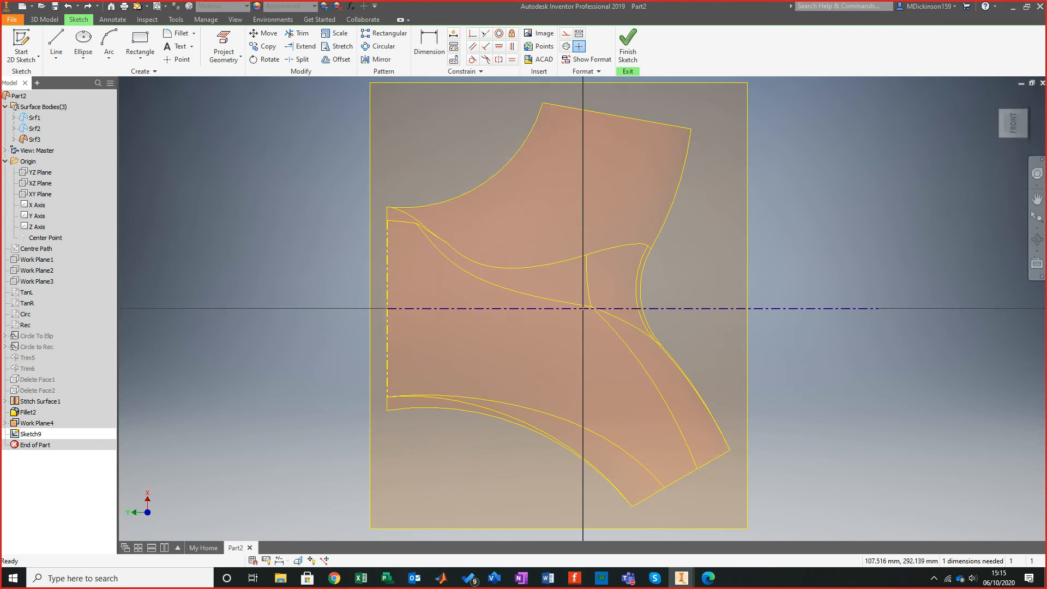
Draw a solid-line rectangle about 101 mm long across the horizontal centreline, over the middle of the duct.
left_click(140, 42)
left_click(490, 249)
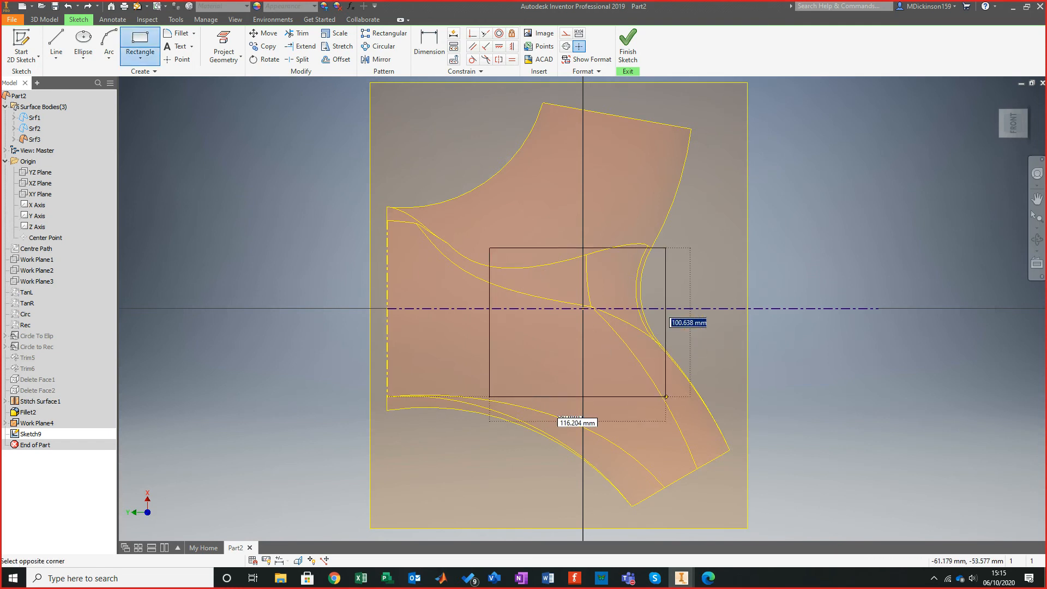
left_click(642, 359)
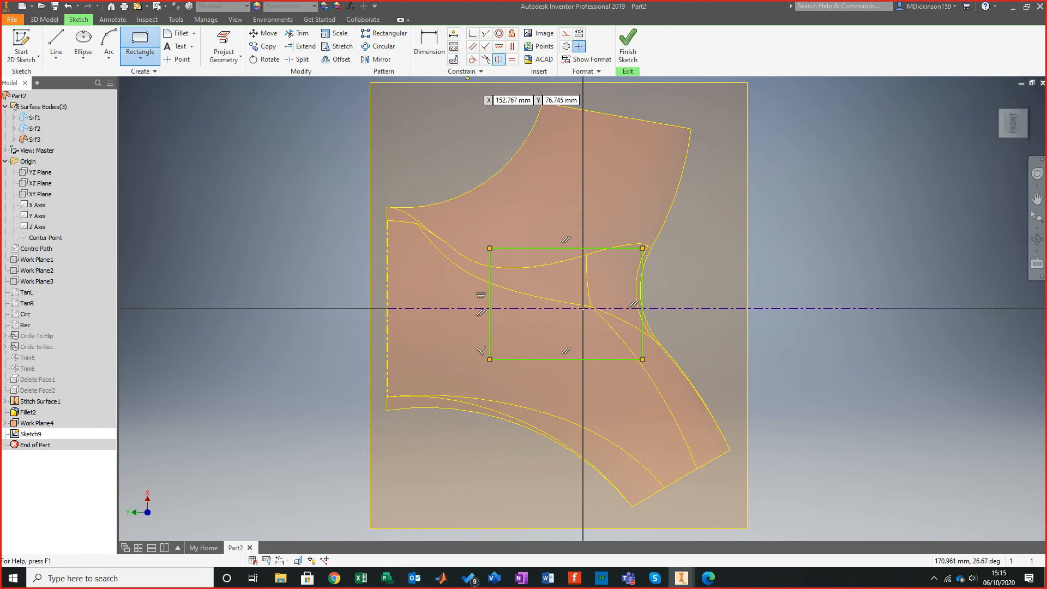
Make the rectangle's two long sides symmetric about the horizontal centreline.
left_click(499, 59)
left_click(529, 248)
left_click(535, 359)
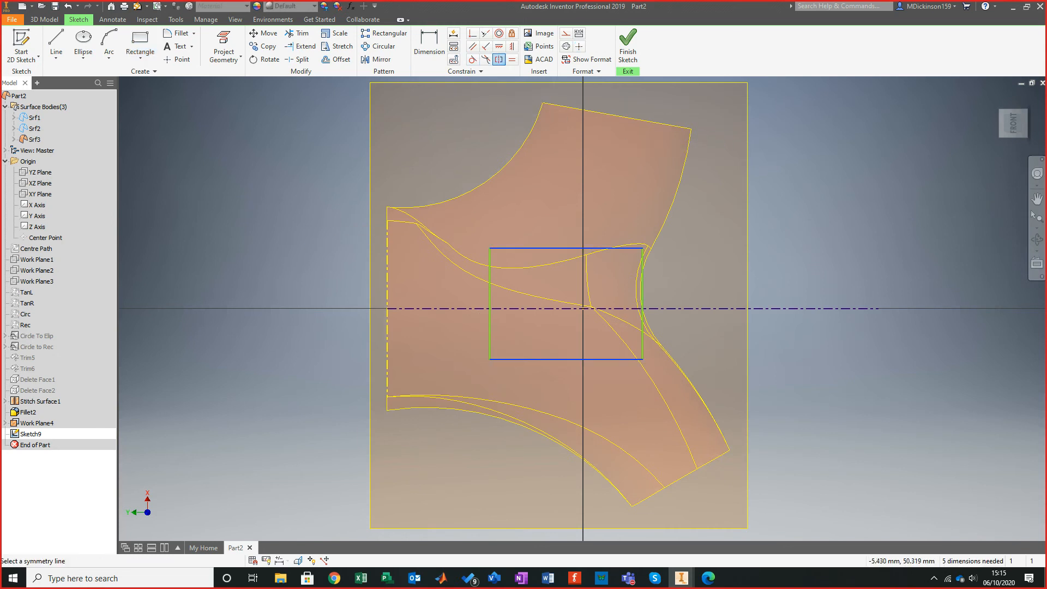
left_click(562, 309)
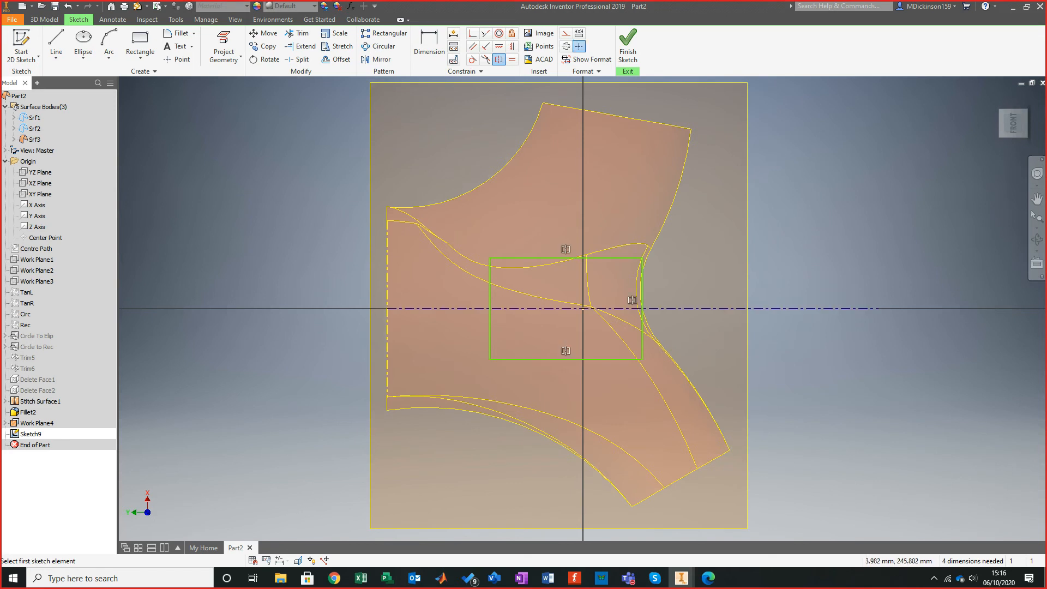
left_click(429, 45)
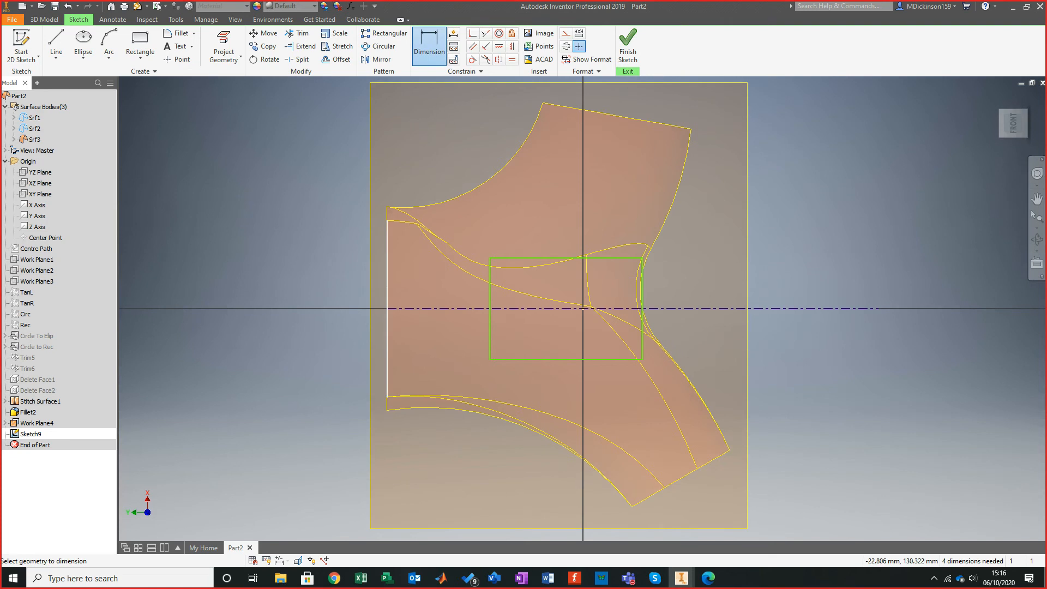
left_click(489, 298)
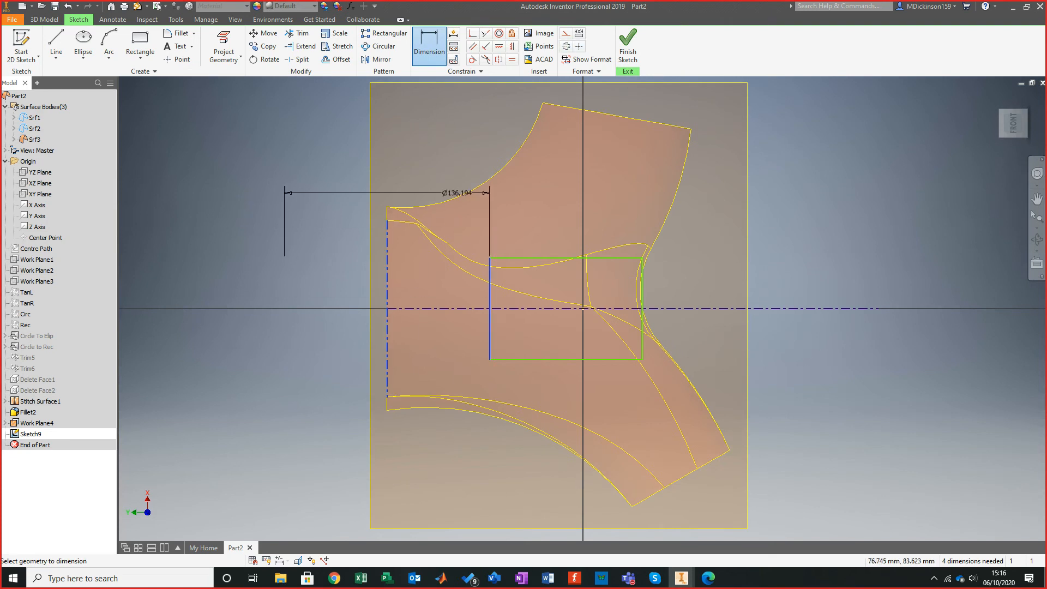
left_click(396, 171)
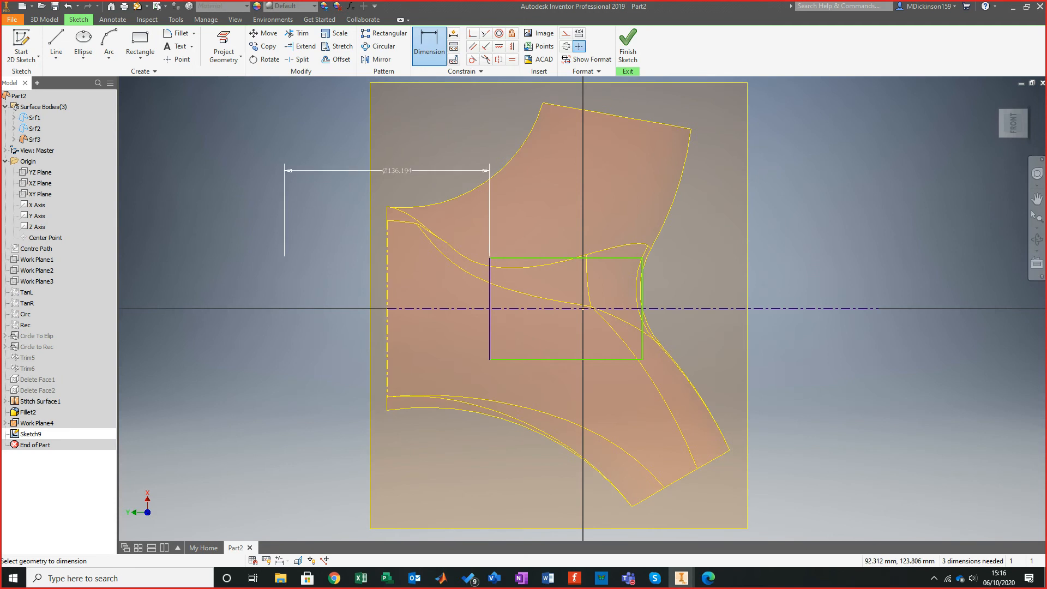
right_click(397, 170)
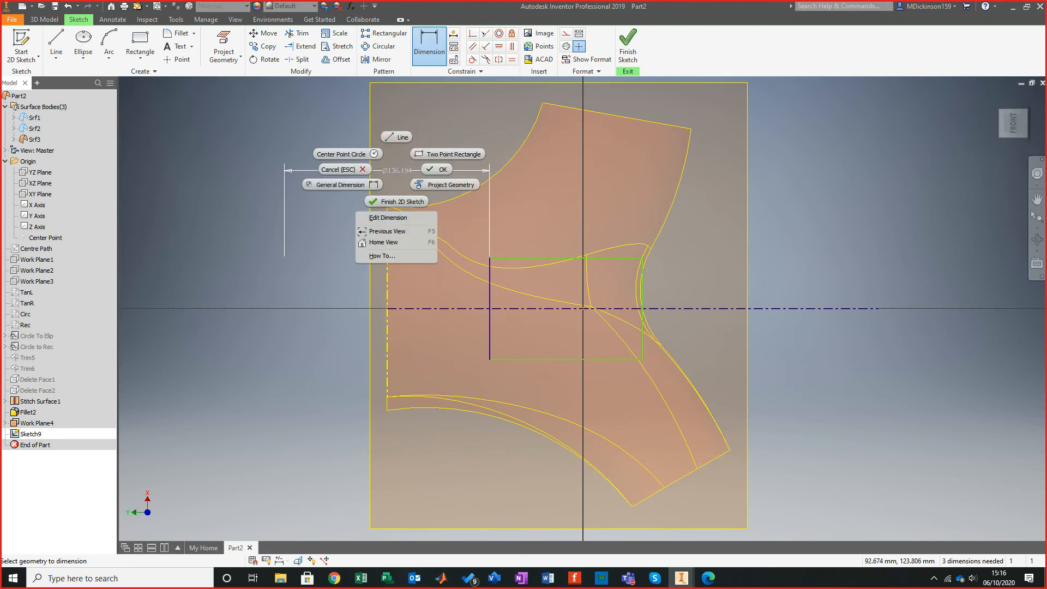
key("Escape")
key("Escape")
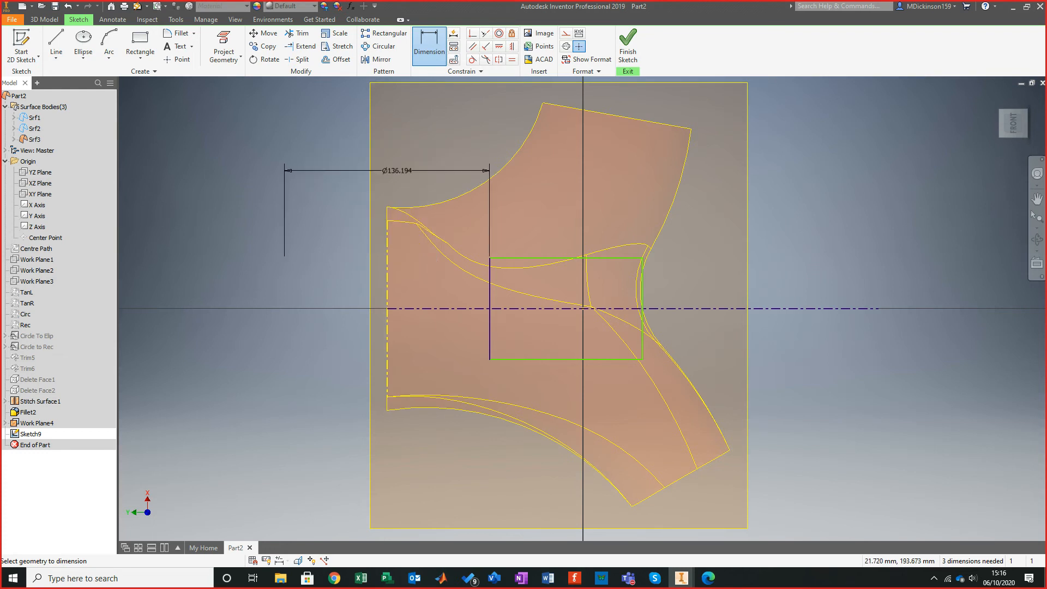
right_click(397, 170)
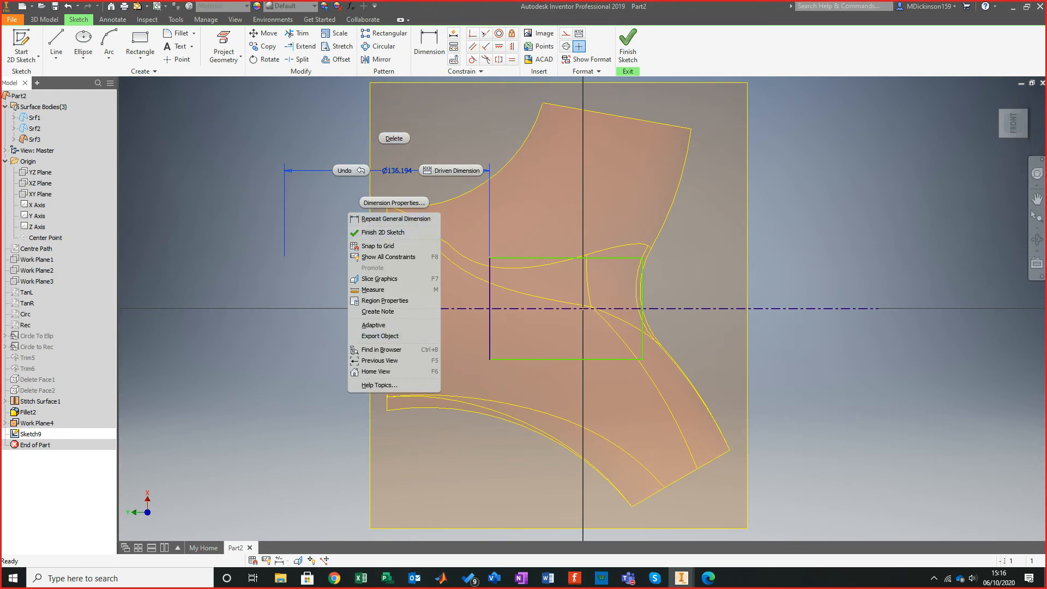
left_click(294, 335)
left_click(449, 291)
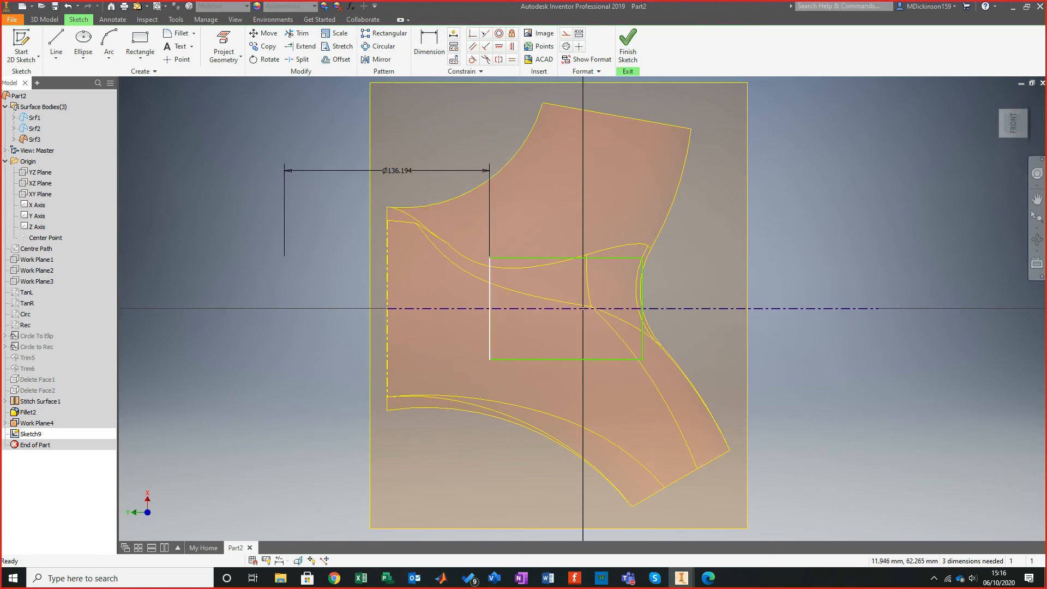
left_click(490, 327)
left_click(434, 171)
key("Delete")
left_click(489, 306)
left_click(461, 321)
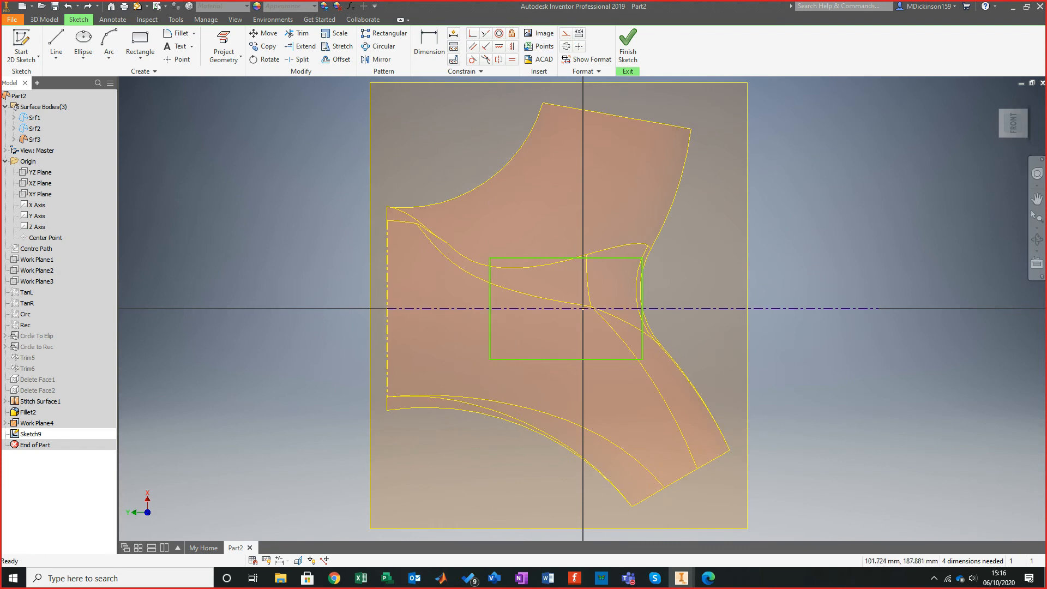
Dimension the rectangle's near side 70 mm from the projected edge of the circular end, as a plain linear distance instead of a diameter.
left_click(429, 46)
left_click(490, 316)
left_click(387, 352)
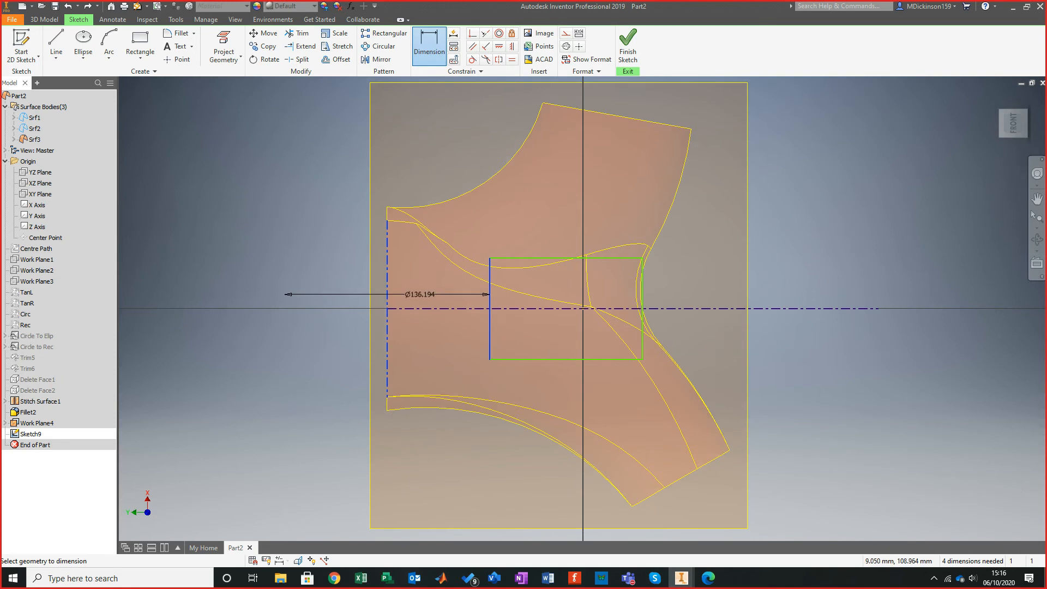
right_click(440, 280)
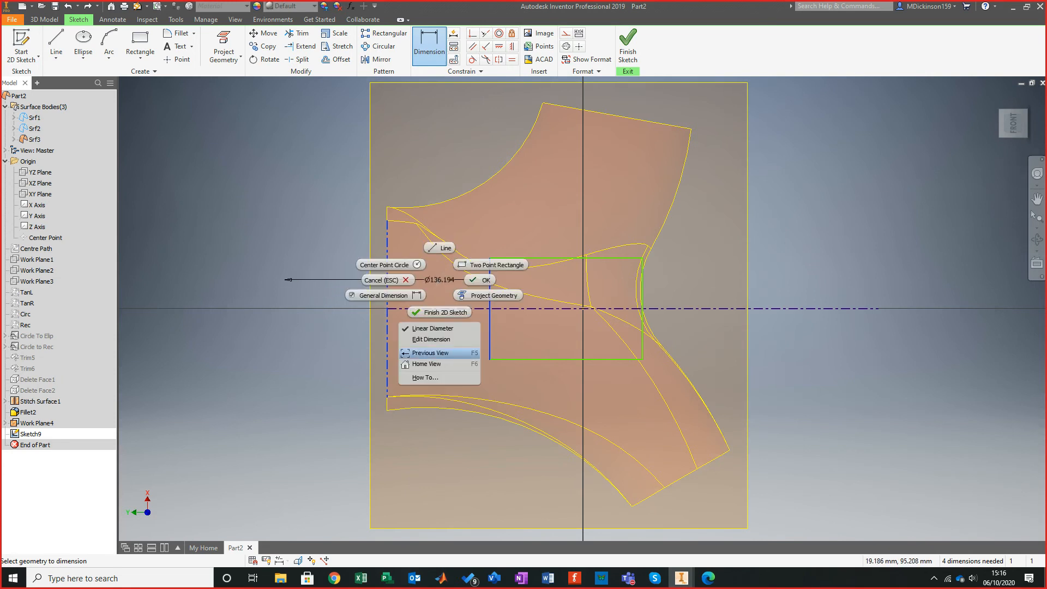
left_click(433, 327)
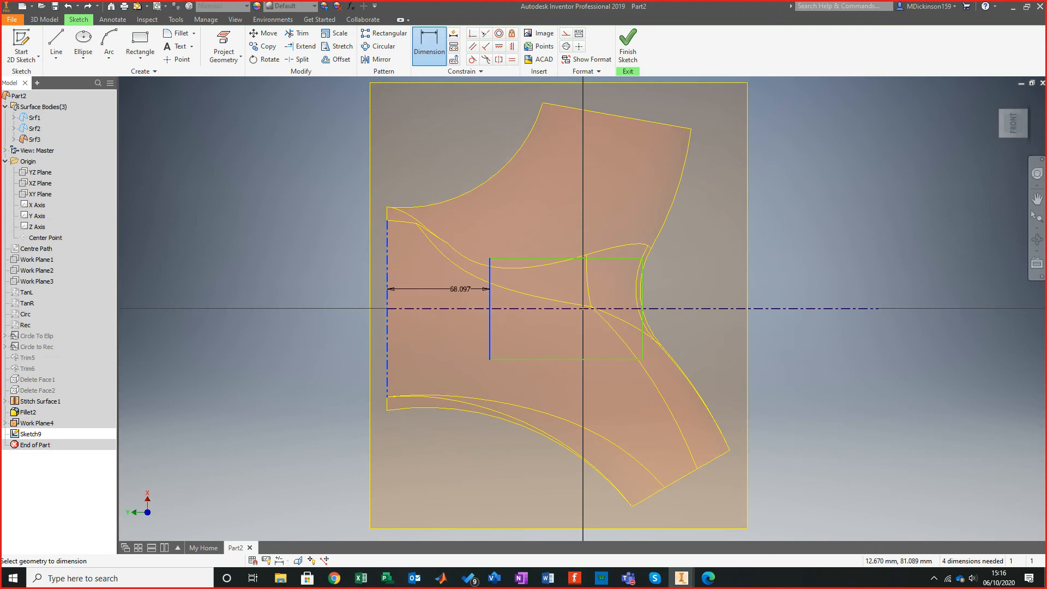
left_click(438, 278)
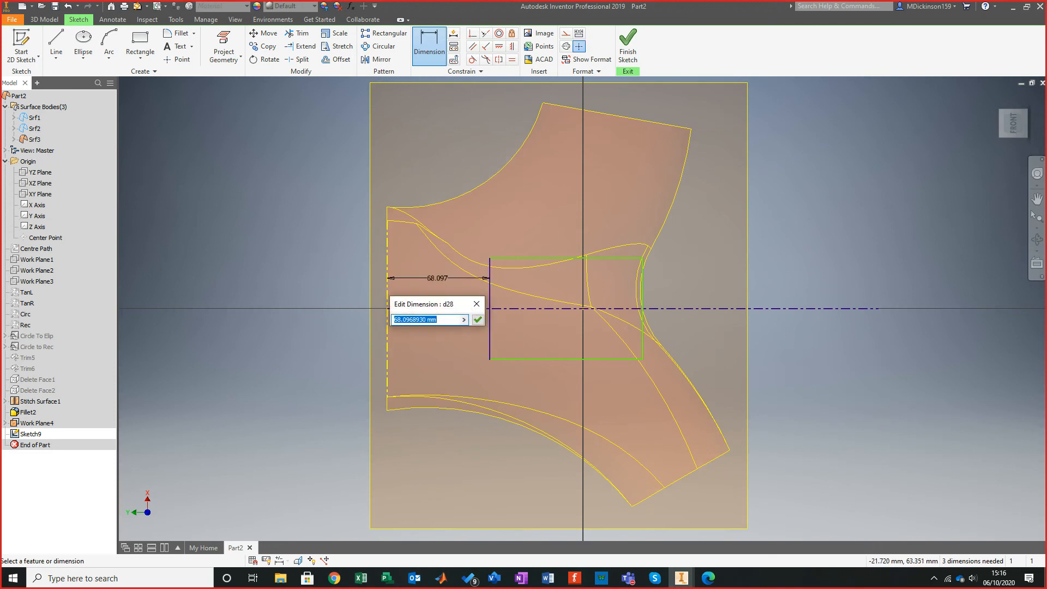
type("70")
key("Return")
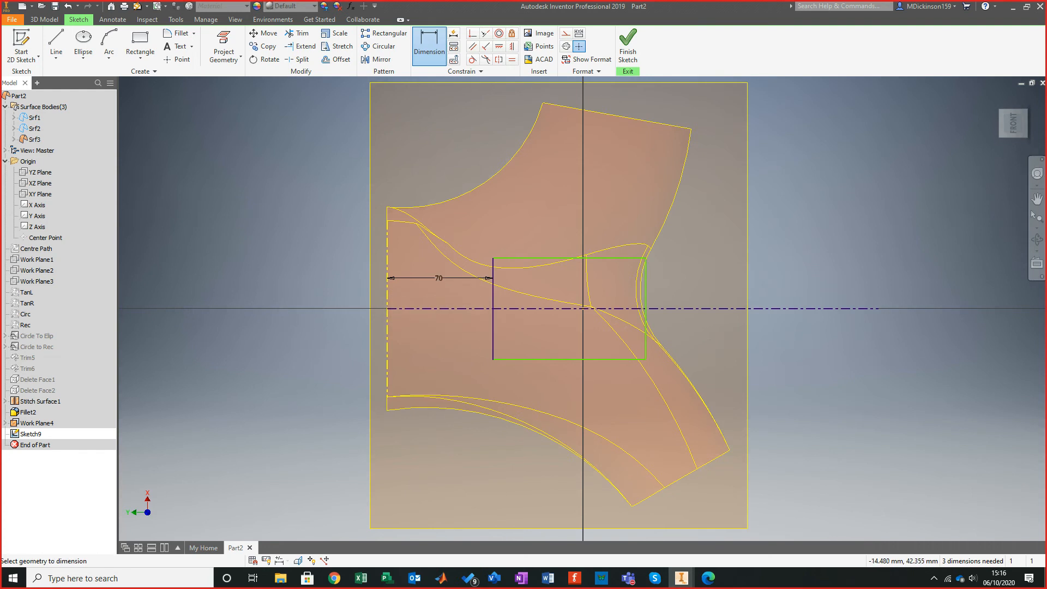
Dimension the rectangle's length along the centreline as 65 mm.
left_click(571, 258)
left_click(721, 204)
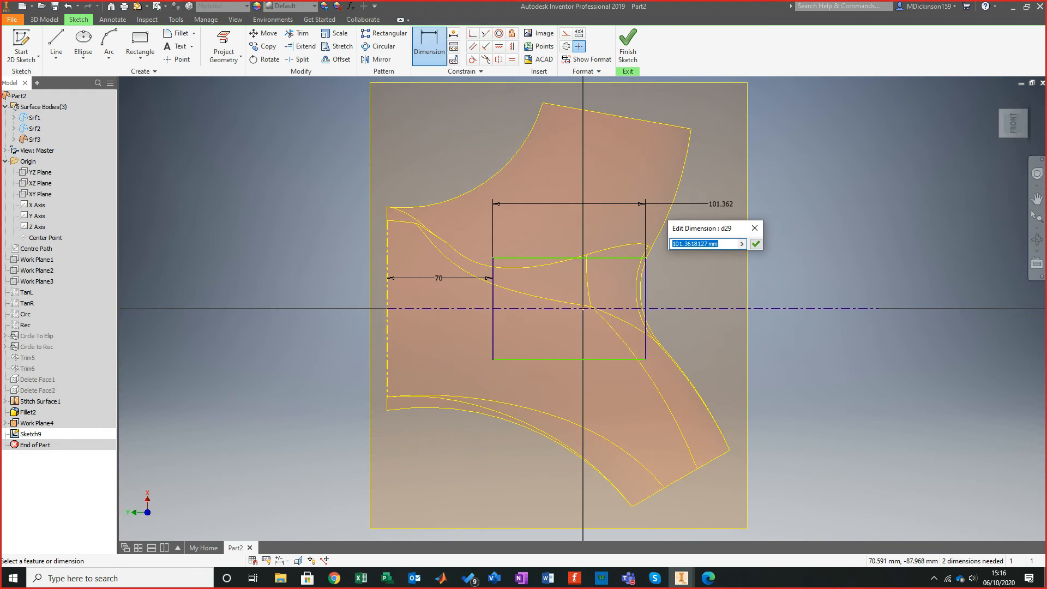
type("65")
key("Return")
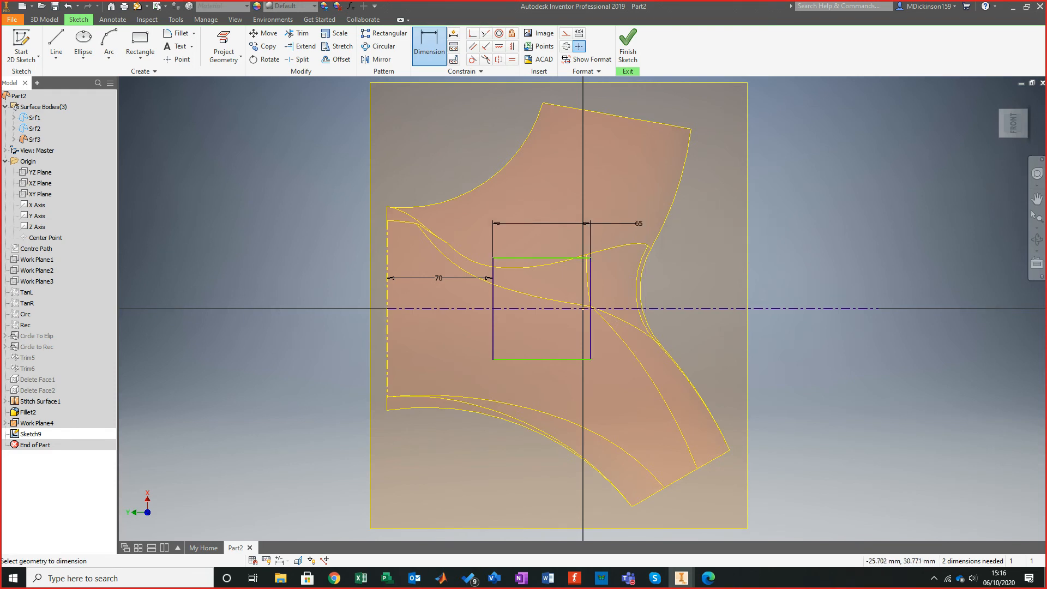
Dimension the rectangle's lower side 27.5 mm from the centreline, as a plain linear distance instead of a diameter.
left_click(542, 308)
left_click(537, 360)
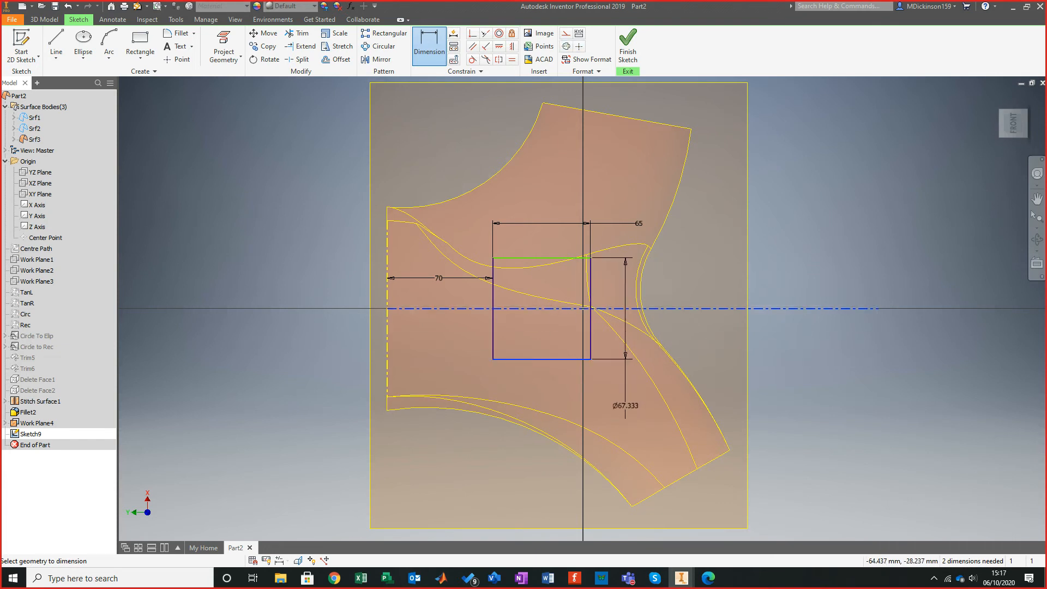
right_click(625, 406)
left_click(616, 455)
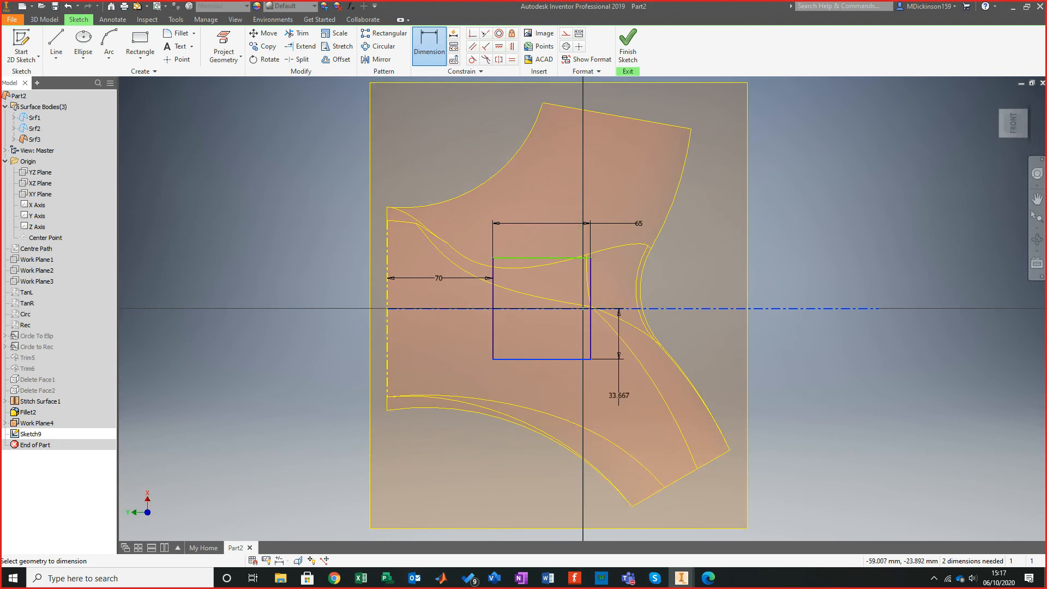
left_click(619, 395)
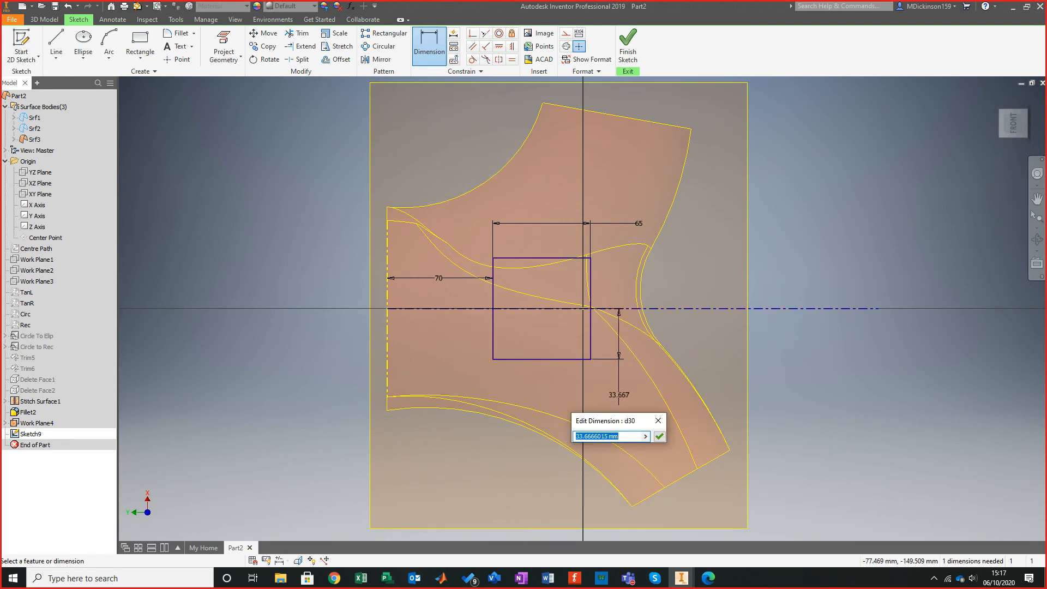
type("27.5")
key("Return")
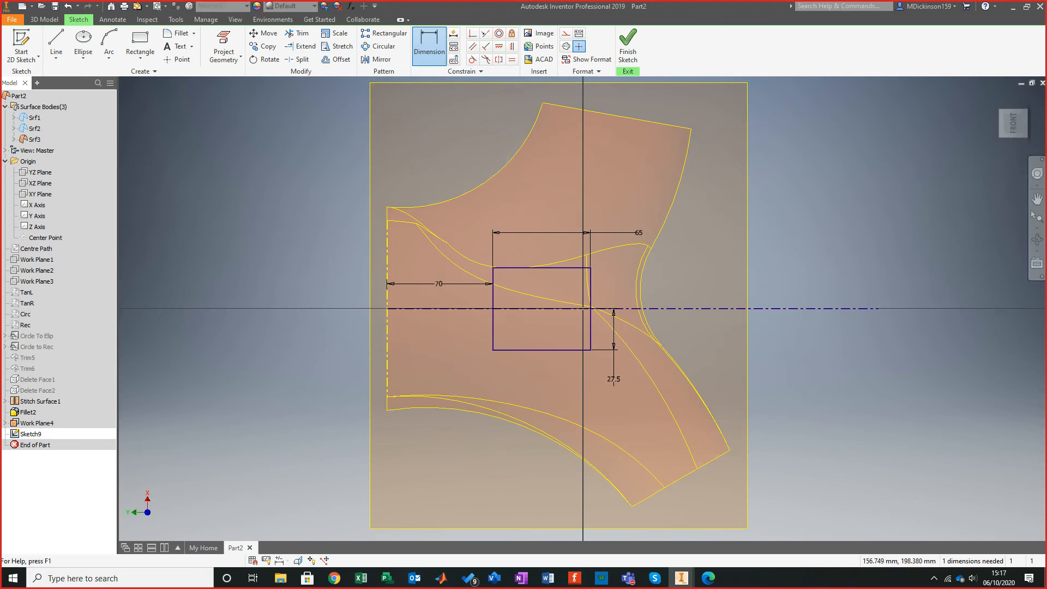
Round the rectangle's corners with a 12.5 mm sketch fillet.
left_click(180, 33)
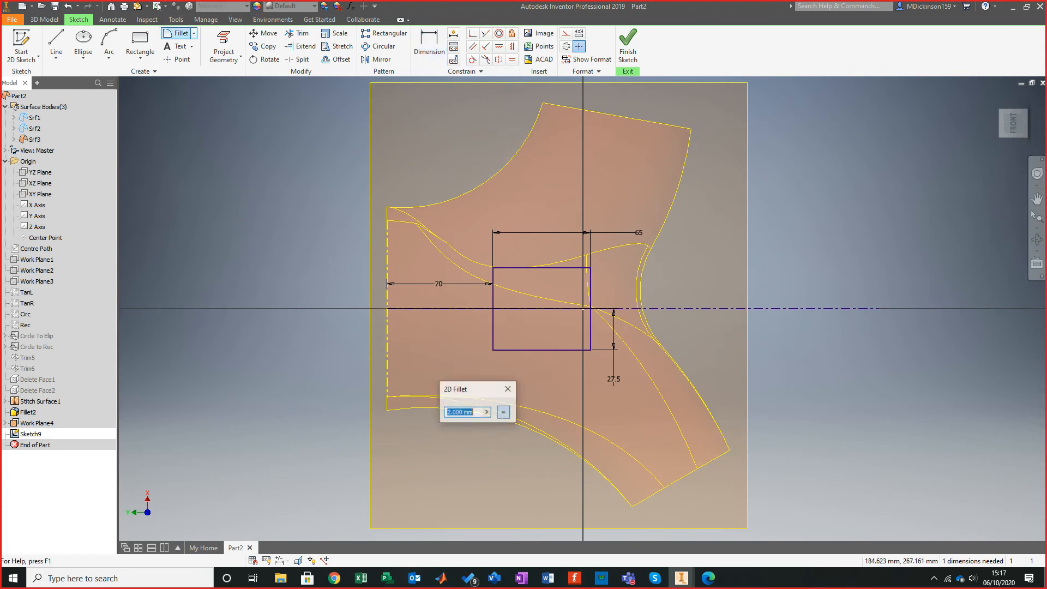
type("12.5")
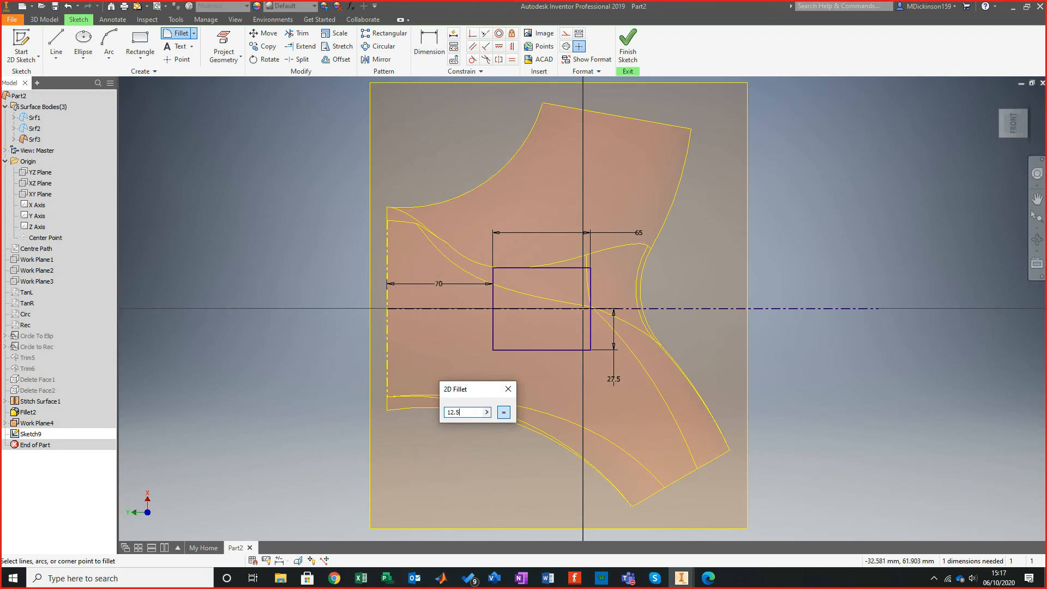
Fillet all four corners of the sketched rectangle with a 12.5 mm radius.
left_click(495, 351)
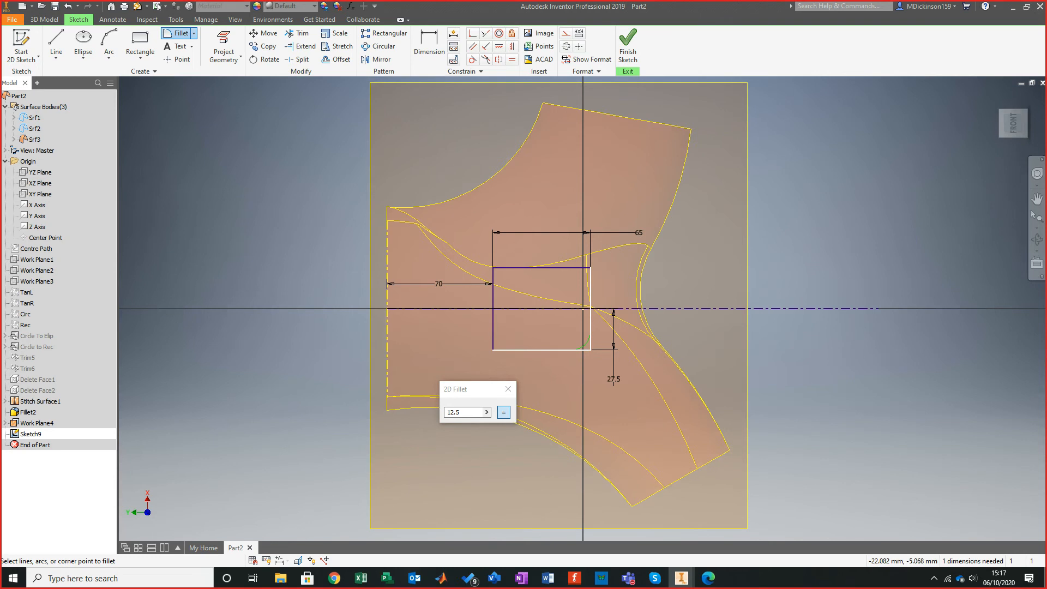
left_click(588, 347)
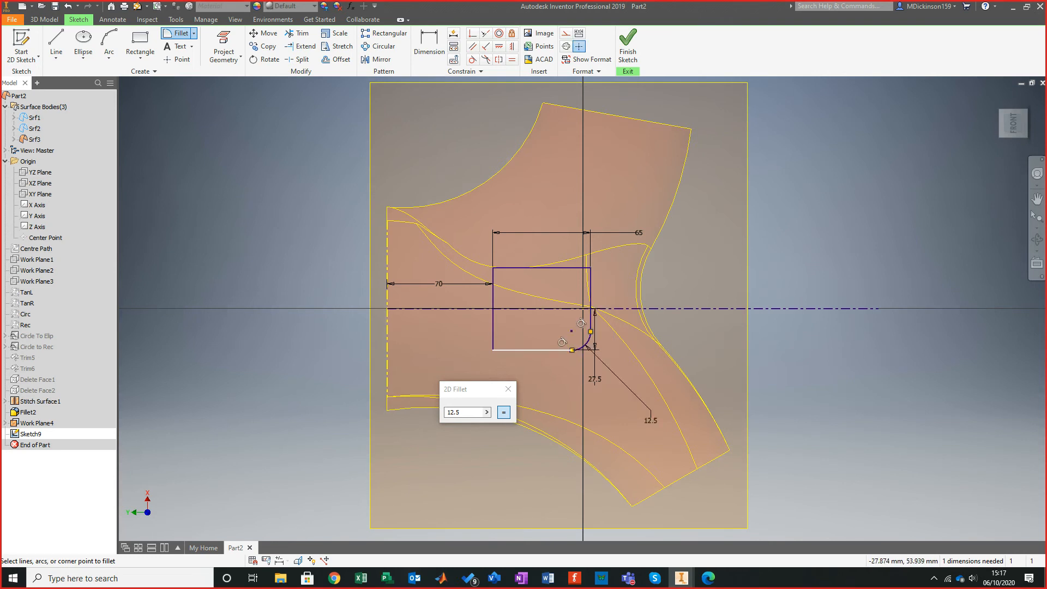
left_click(494, 350)
left_click(494, 268)
left_click(590, 268)
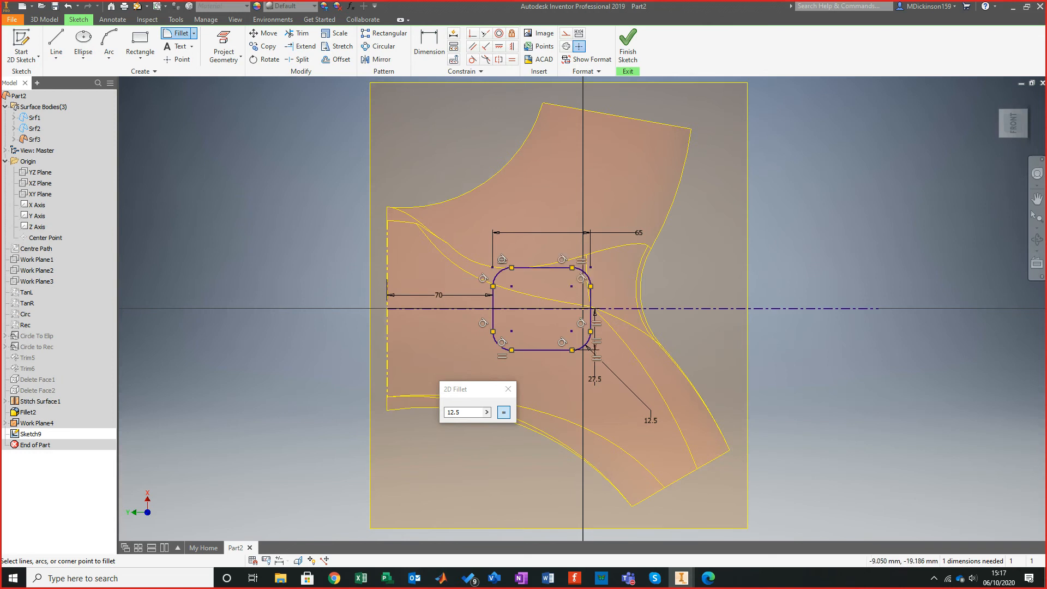
key("Escape")
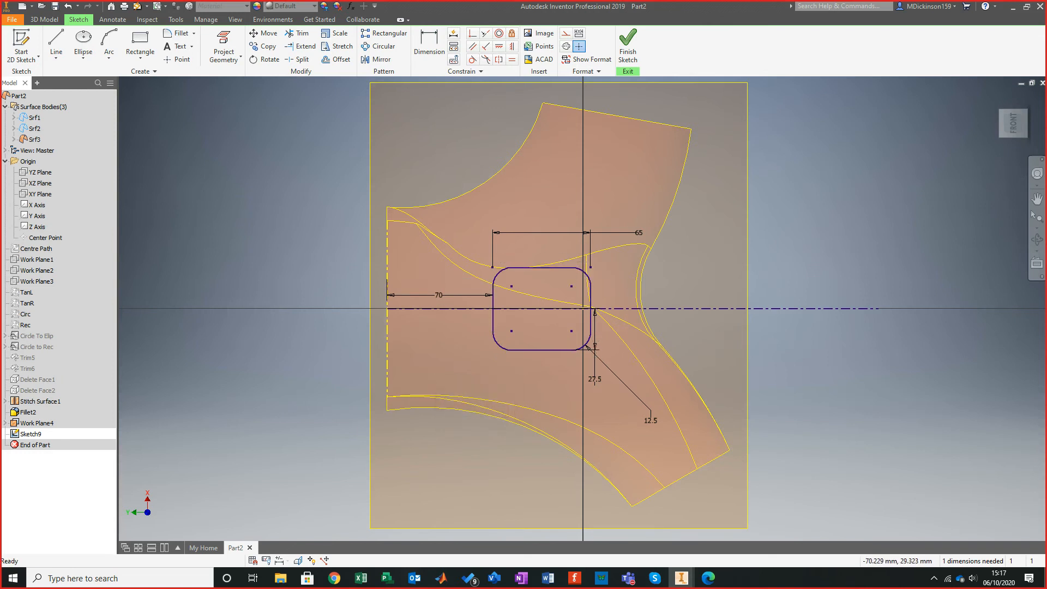
Reposition the corner radius dimension closer to the rounded rectangle.
scroll(562, 353, "down", 3)
scroll(562, 354, "down", 3)
scroll(556, 355, "up", 2)
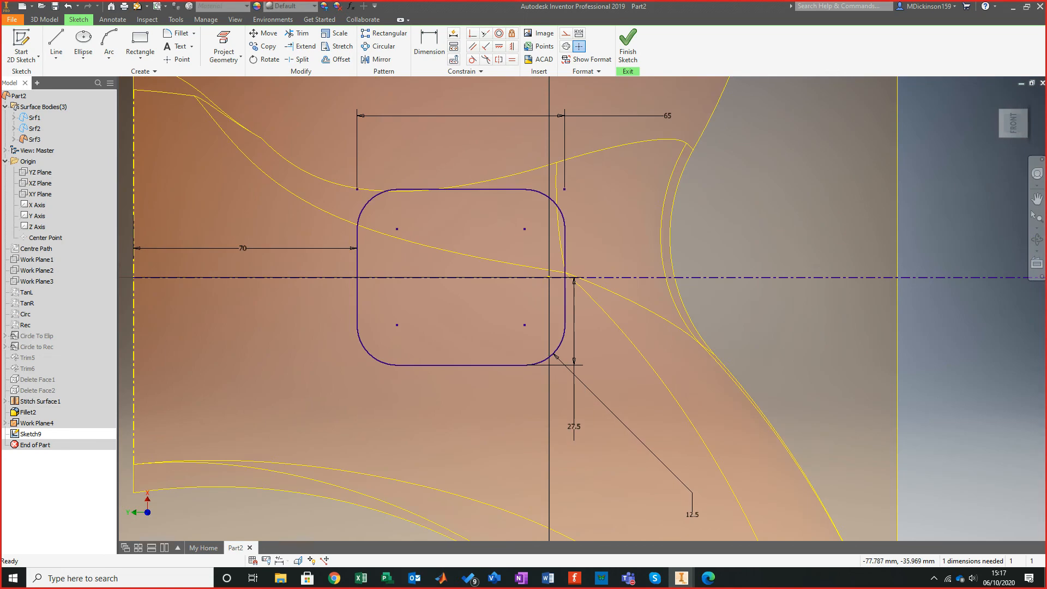
left_click_drag(555, 355, 646, 402)
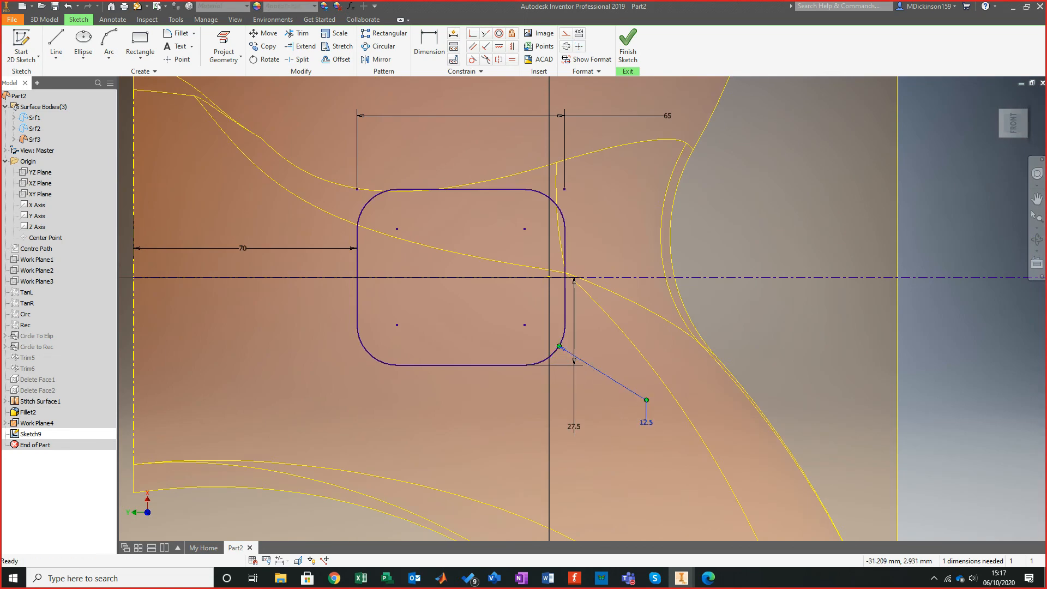
scroll(538, 387, "up", 5)
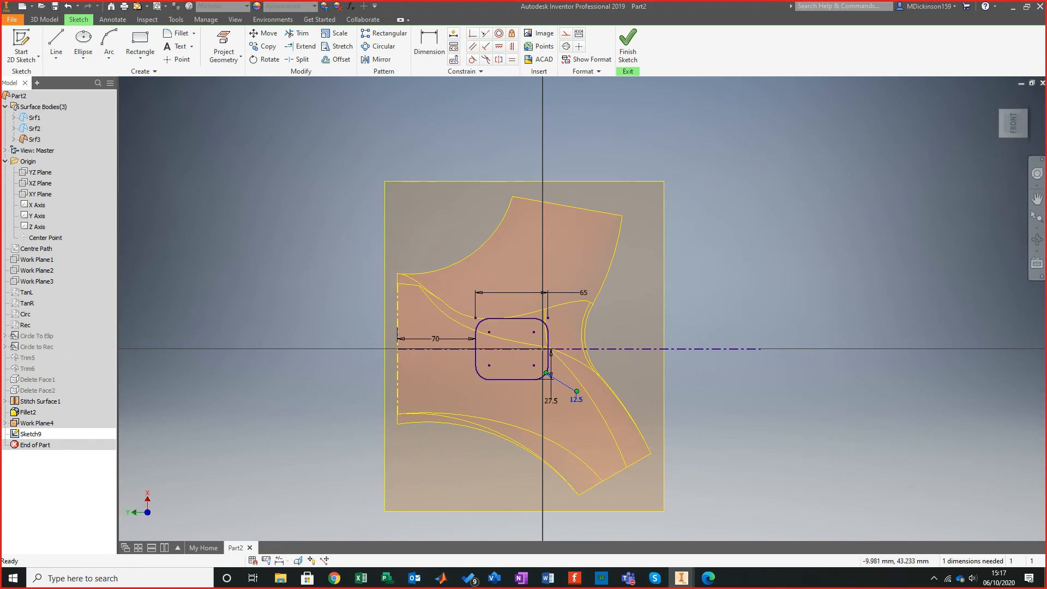
scroll(496, 338, "down", 3)
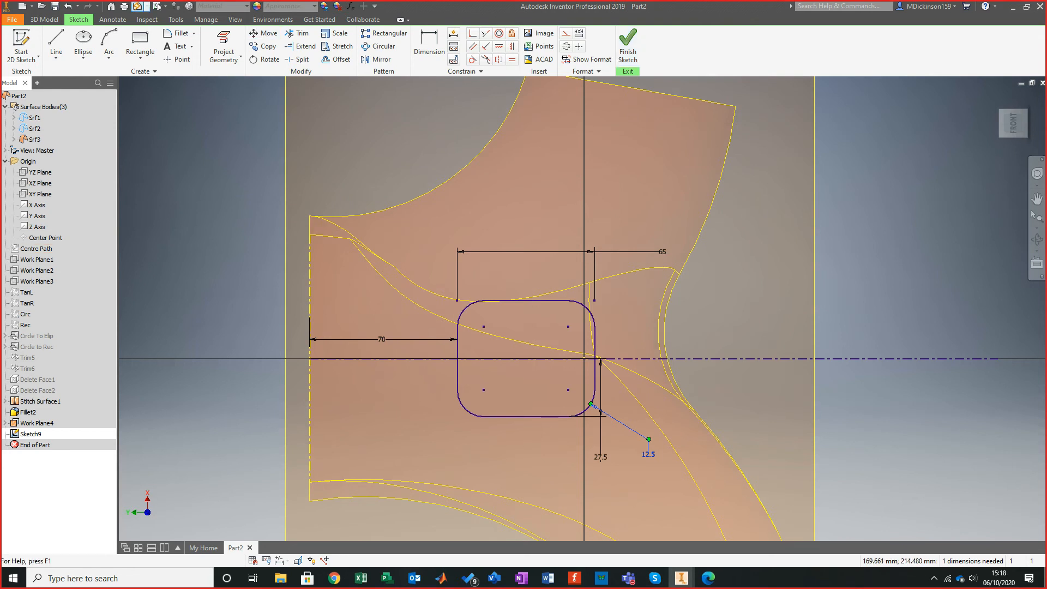
Extrude the rounded rectangle as a surface, flipping the direction toward the main body and setting the extents to To Next.
left_click(44, 19)
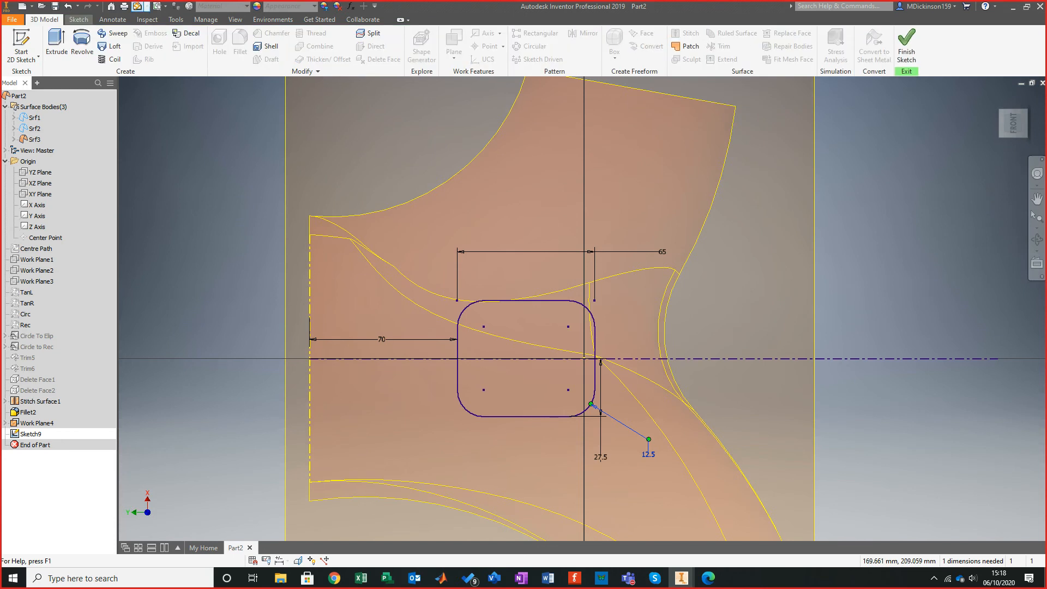
left_click(57, 41)
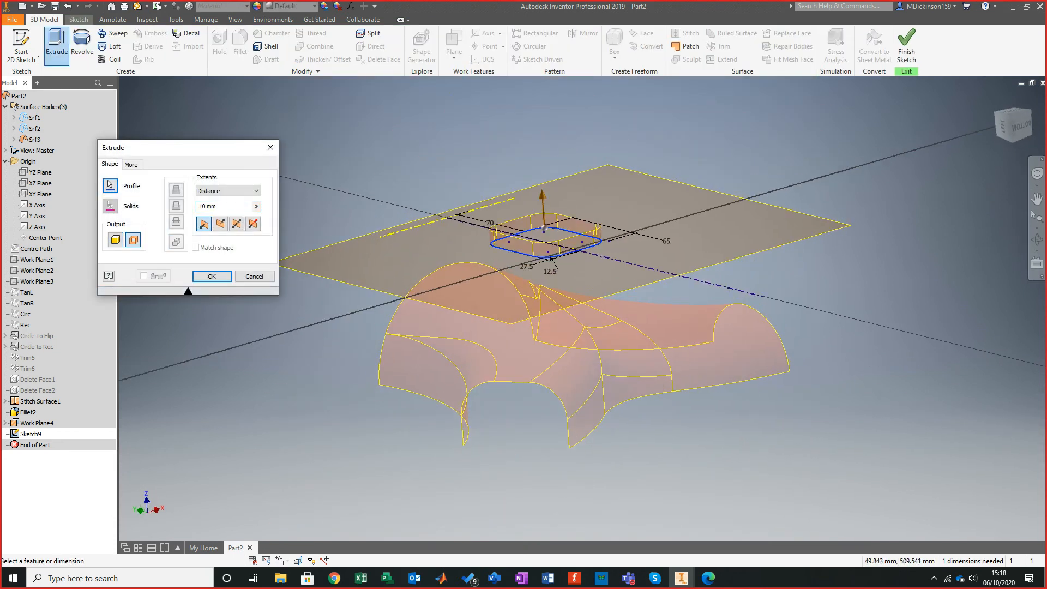
left_click(220, 223)
left_click(229, 191)
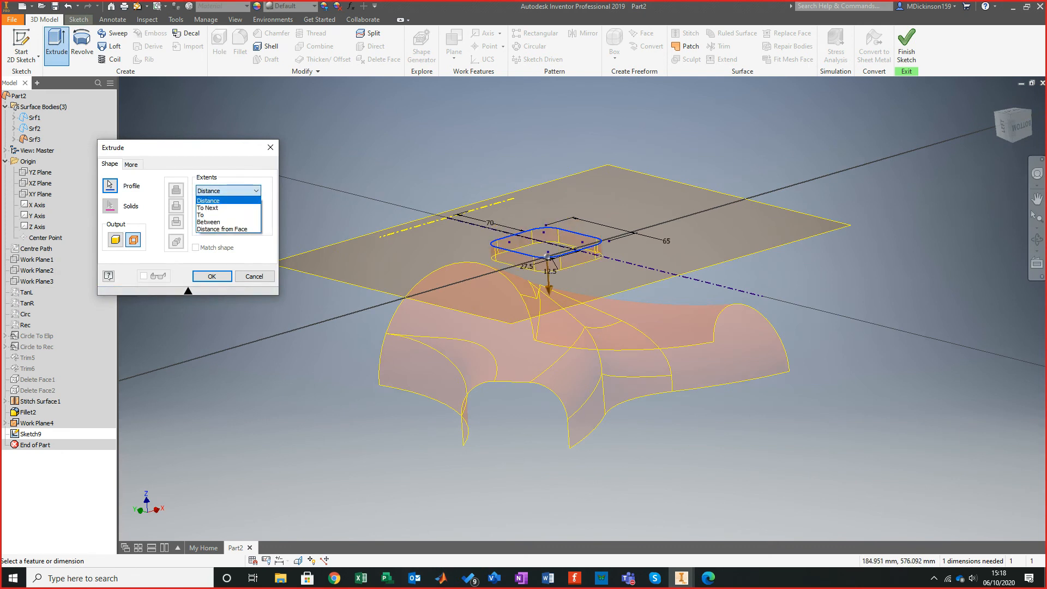
left_click(208, 208)
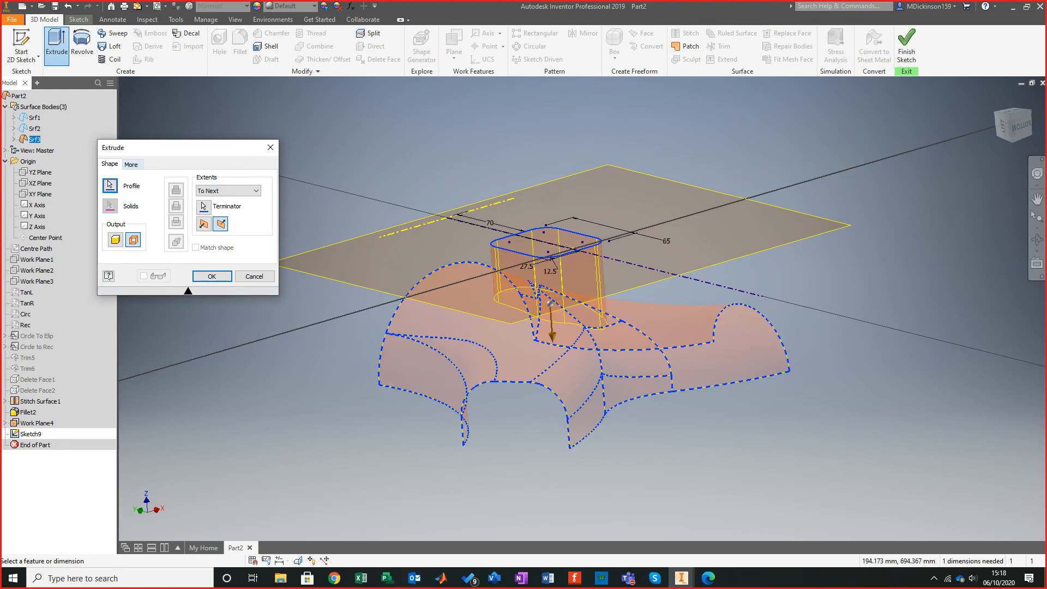
Give the extrusion a 5 degree taper and create it.
left_click(131, 164)
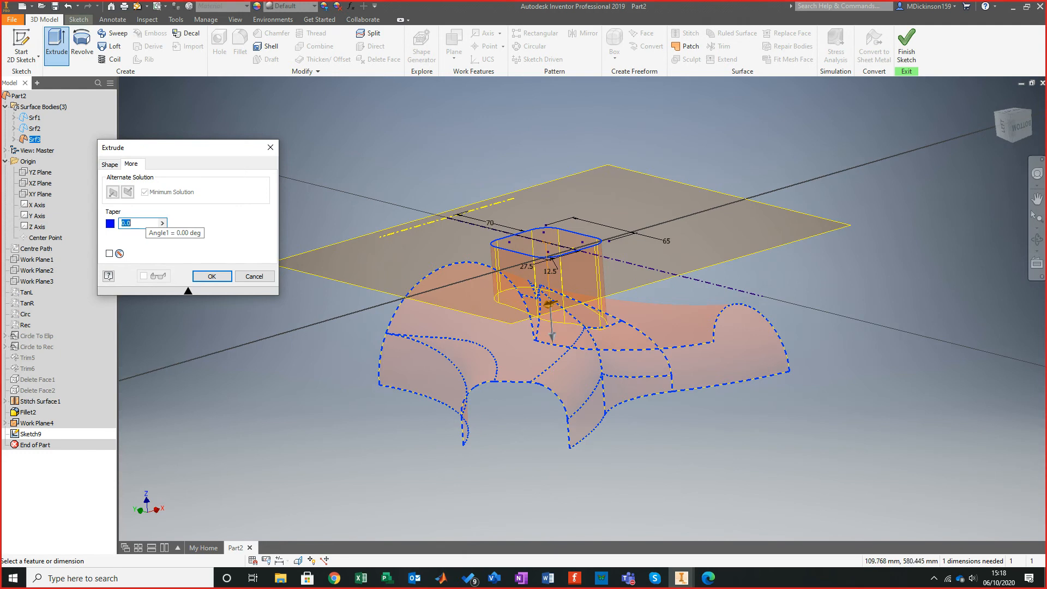
type("5")
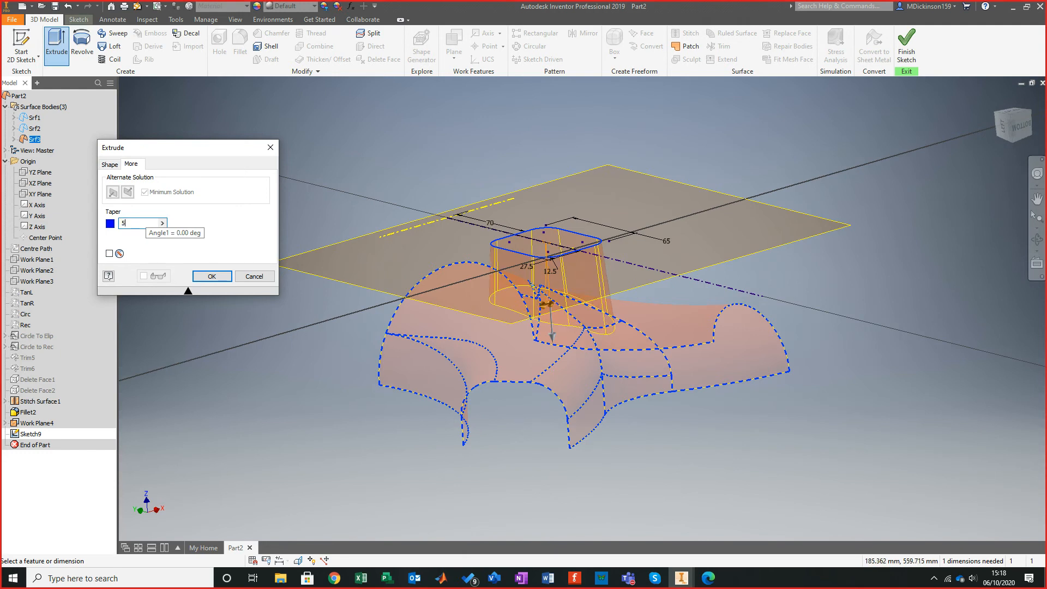
scroll(605, 249, "down", 8)
scroll(604, 250, "up", 4)
middle_click_drag(604, 250, 675, 189, "shift")
mouse_move(513, 262)
middle_mouse_down("shift")
mouse_move(550, 308)
mouse_move(564, 254)
mouse_move(532, 305)
middle_mouse_up("shift")
key("Return")
Hide Work Plane4.
scroll(589, 251, "down", 3)
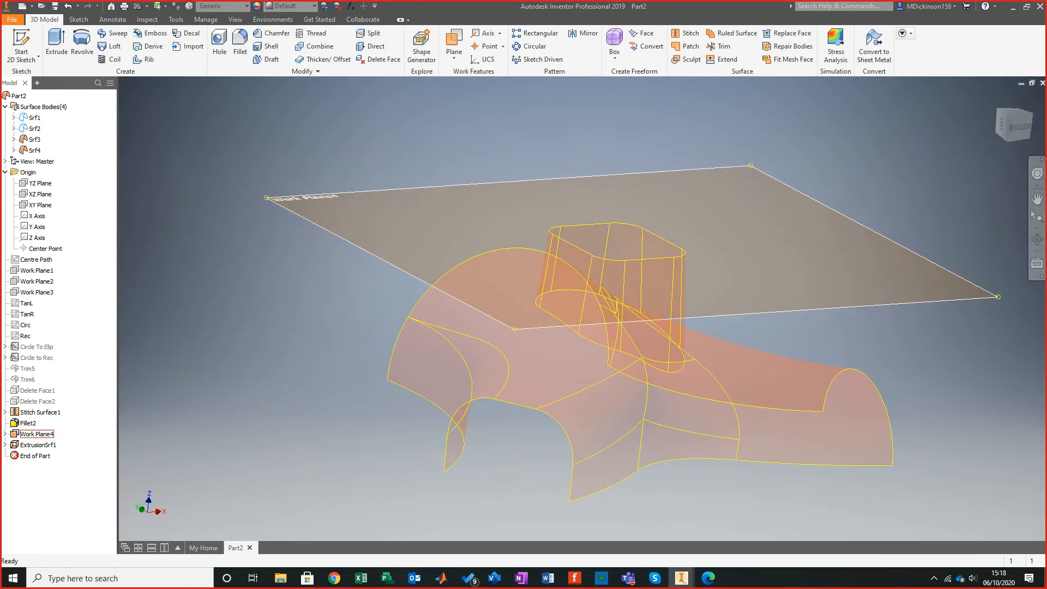
right_click(27, 434)
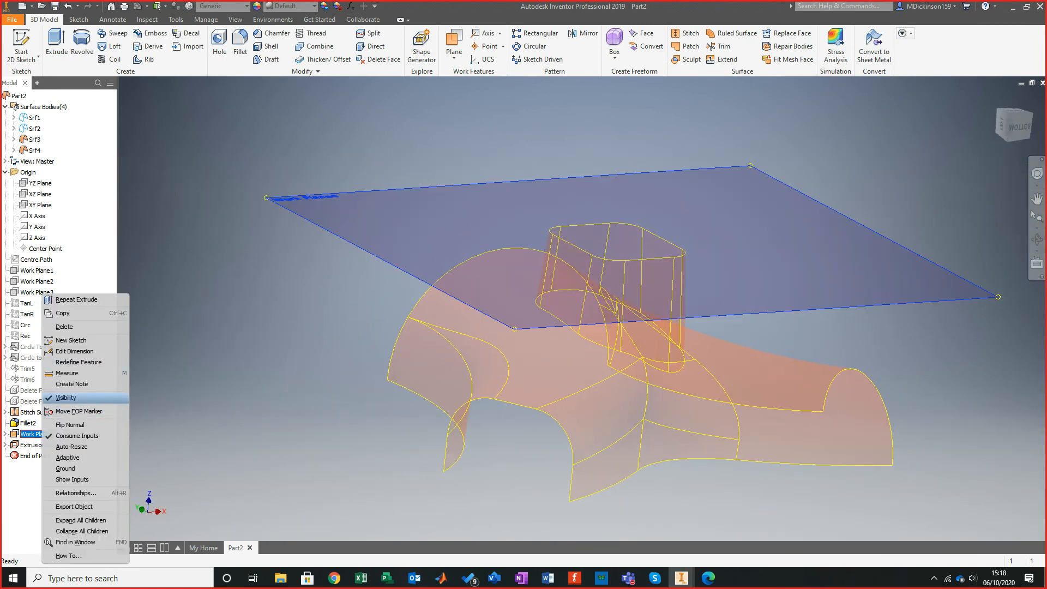
left_click(65, 399)
Trim the main body surface with the extruded tapered surface, removing the patch inside its outline.
mouse_move(545, 327)
middle_mouse_down("shift")
mouse_move(627, 322)
mouse_move(540, 322)
middle_mouse_up("shift")
scroll(589, 305, "up", 3)
left_click(720, 46)
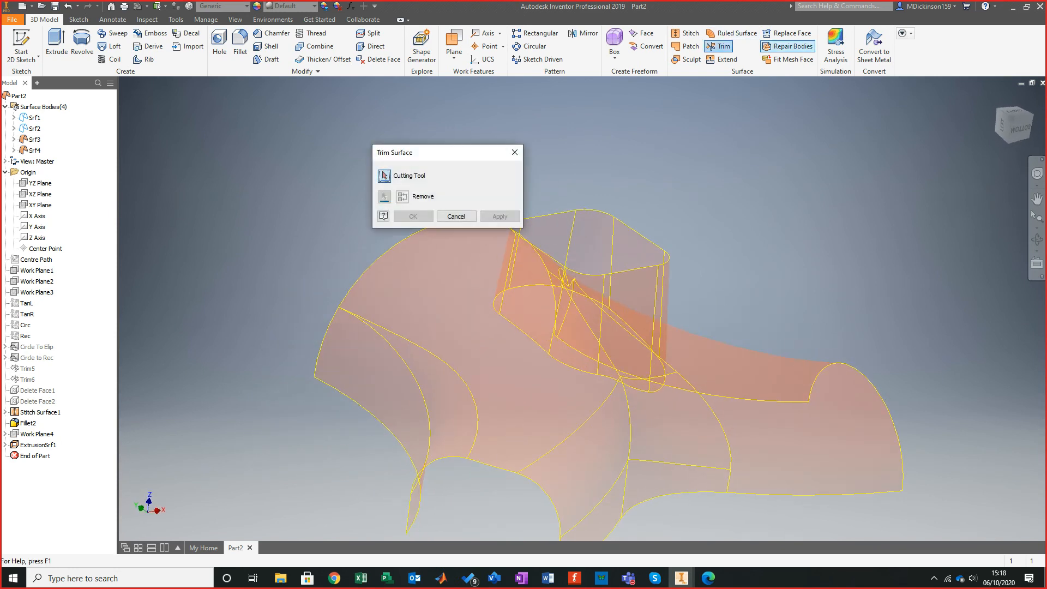
scroll(665, 454, "down", 1)
middle_click_drag(671, 338, 583, 328, "shift")
left_click(663, 300)
left_click(682, 306)
left_click(413, 217)
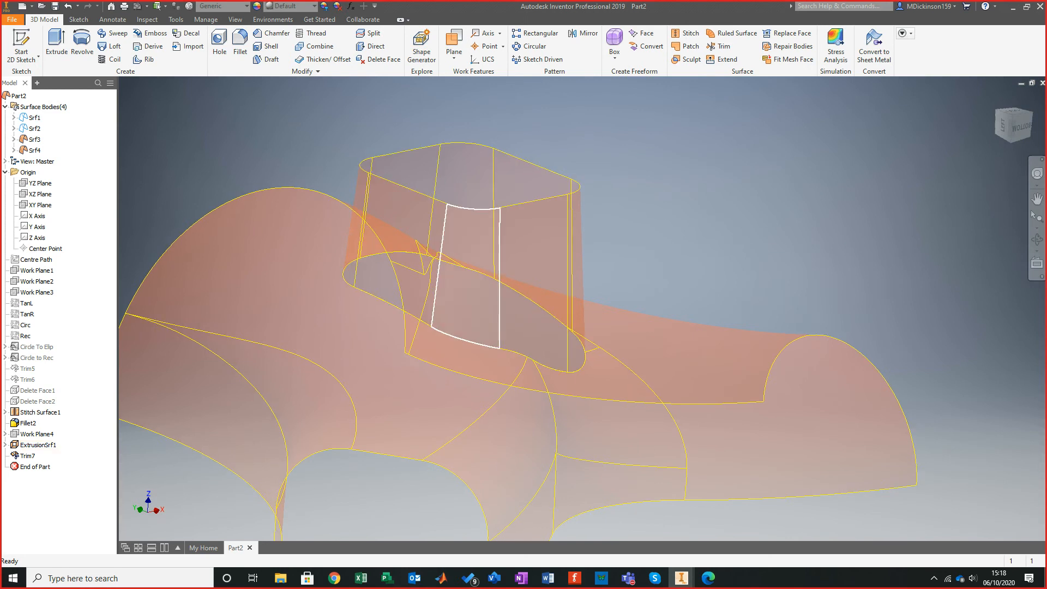
Check the radius settings of the existing Fillet2 and close them unchanged.
middle_click_drag(436, 349, 486, 333, "shift")
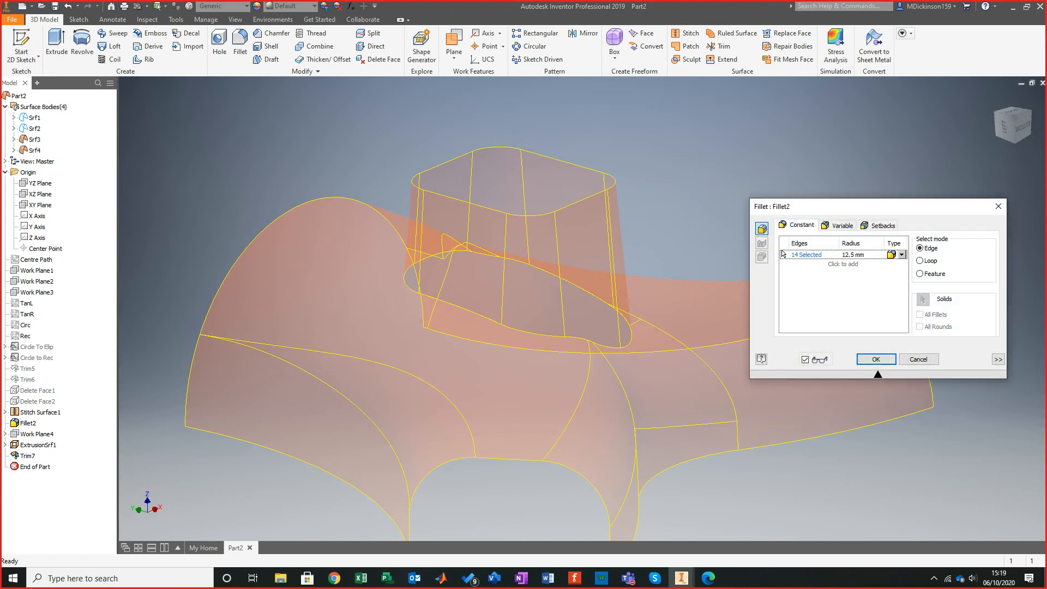
left_click_drag(805, 206, 0, 130)
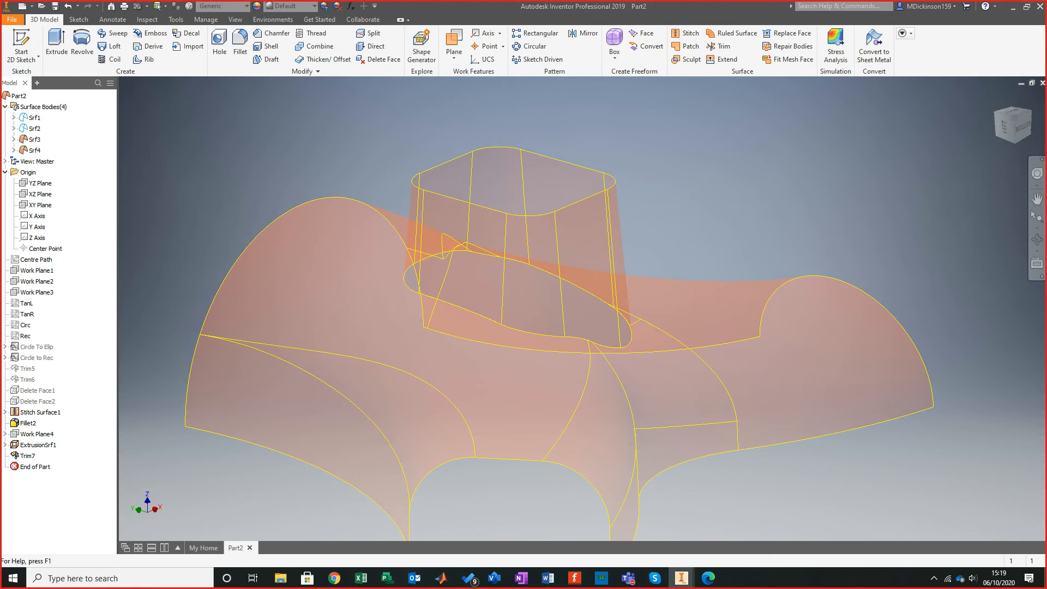
Start a new constant edge fillet and set its radius to 12.4 mm.
left_click(240, 45)
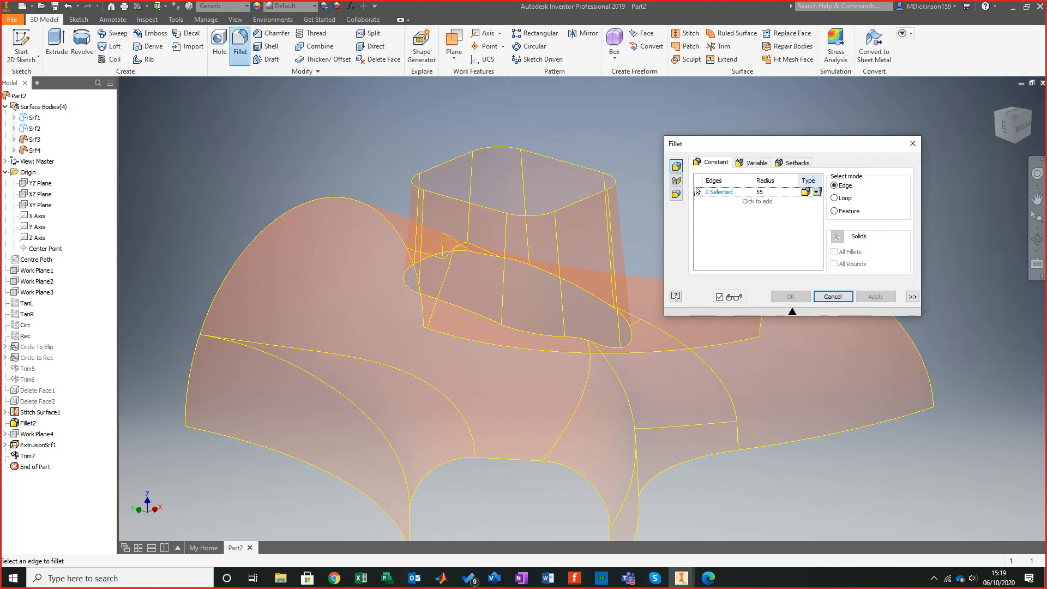
left_click(759, 192)
type("12")
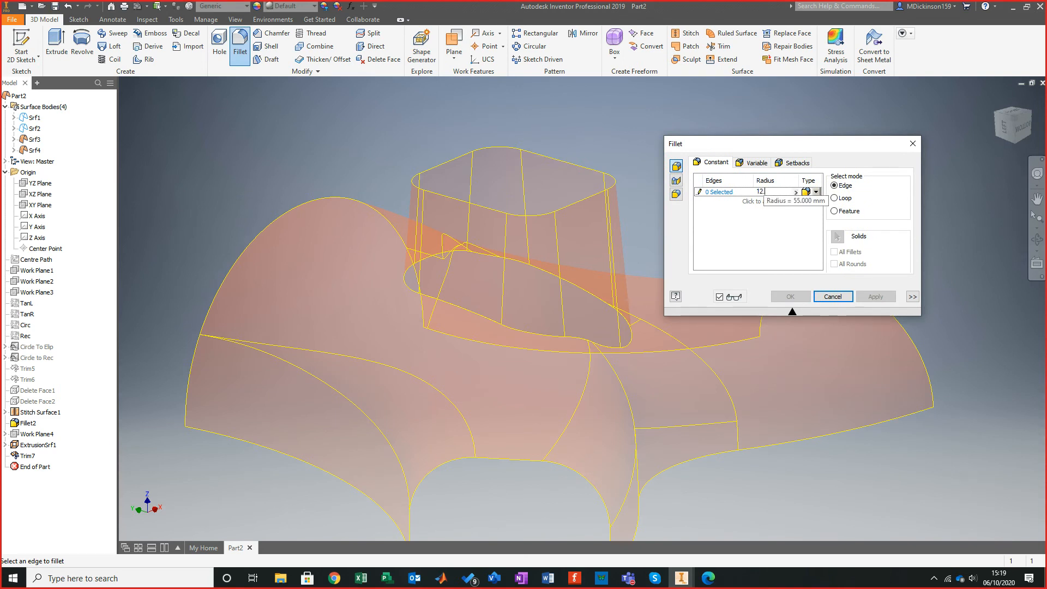
type(".4")
key("Return")
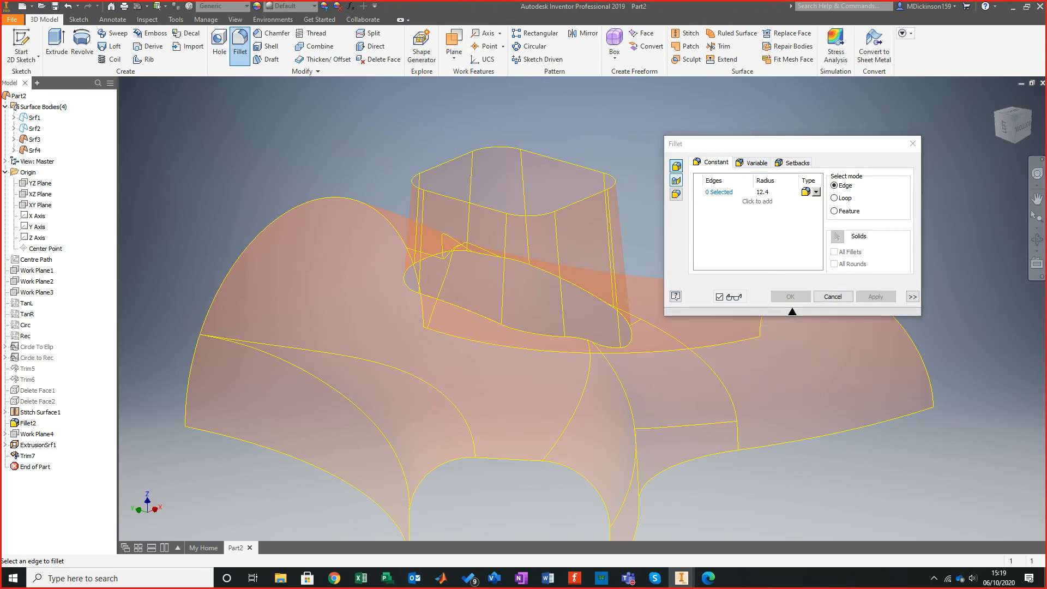
Create a 12.5 mm face fillet between the tapered extrusion's side face and the main body's upper face.
left_click(676, 180)
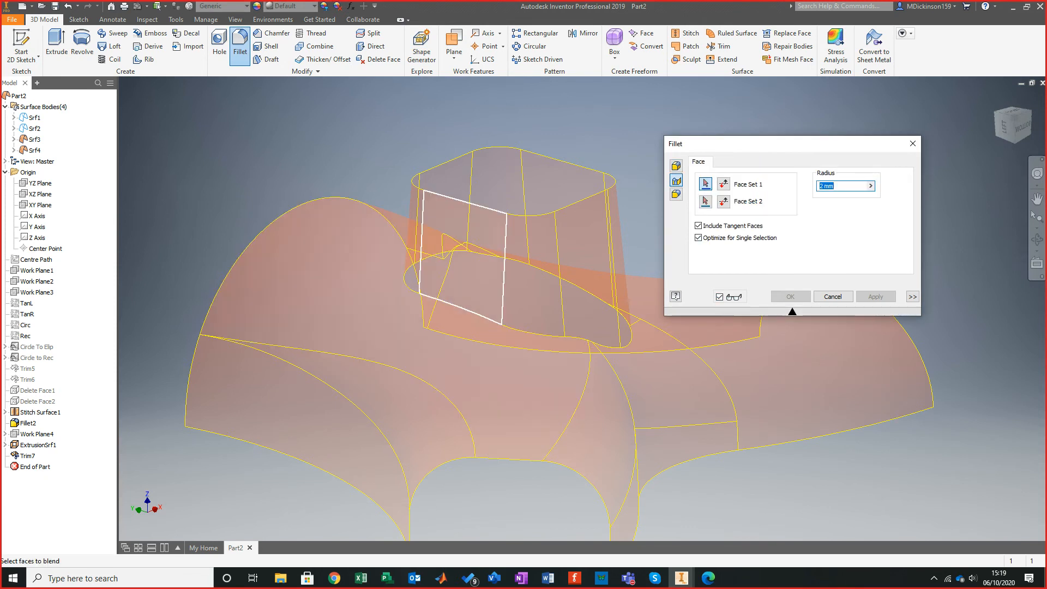
left_click(466, 278)
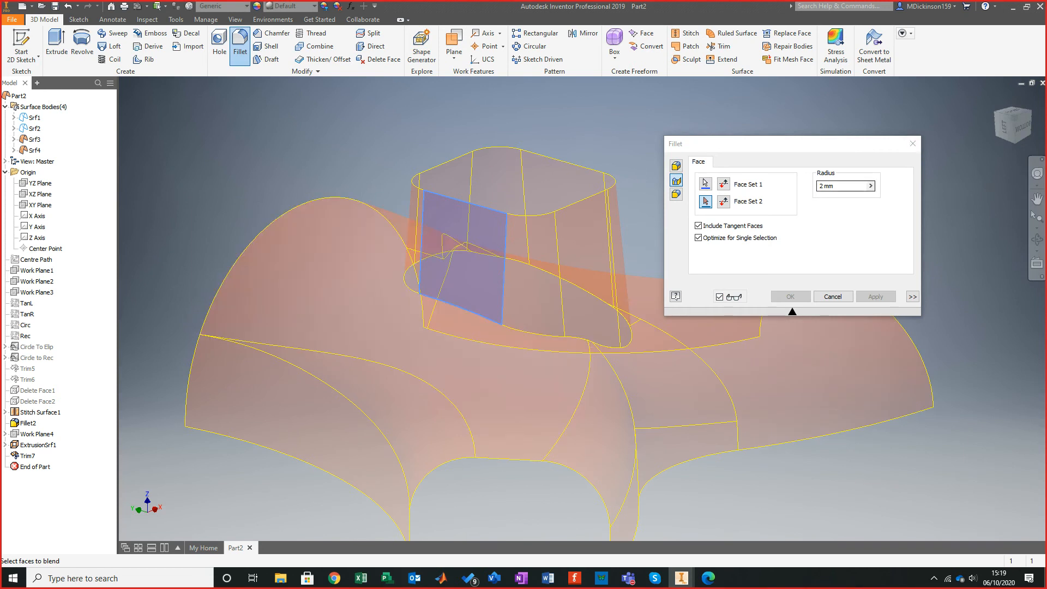
left_click(276, 312)
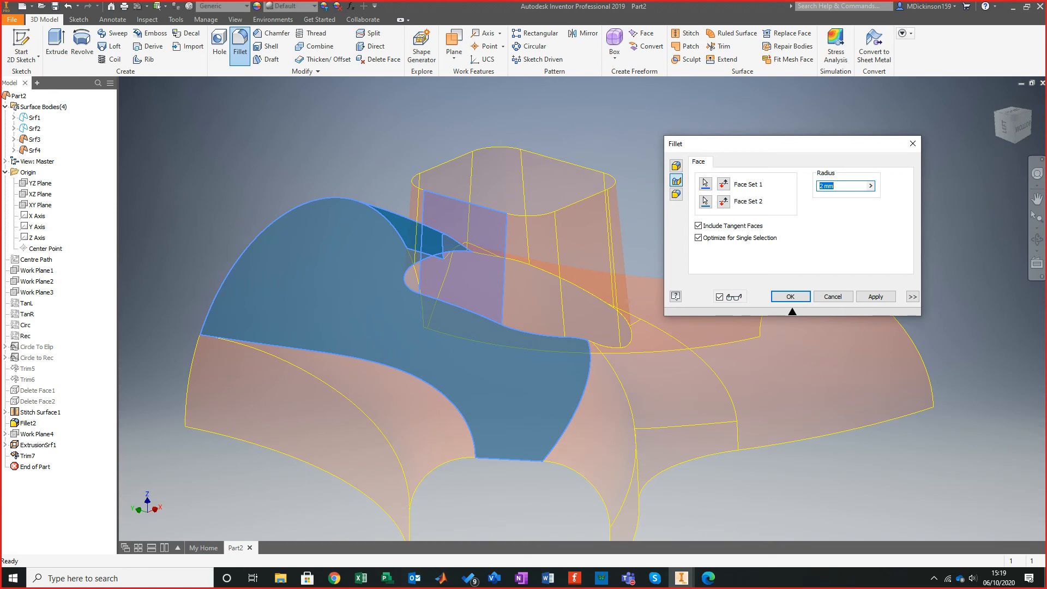
type("12.5")
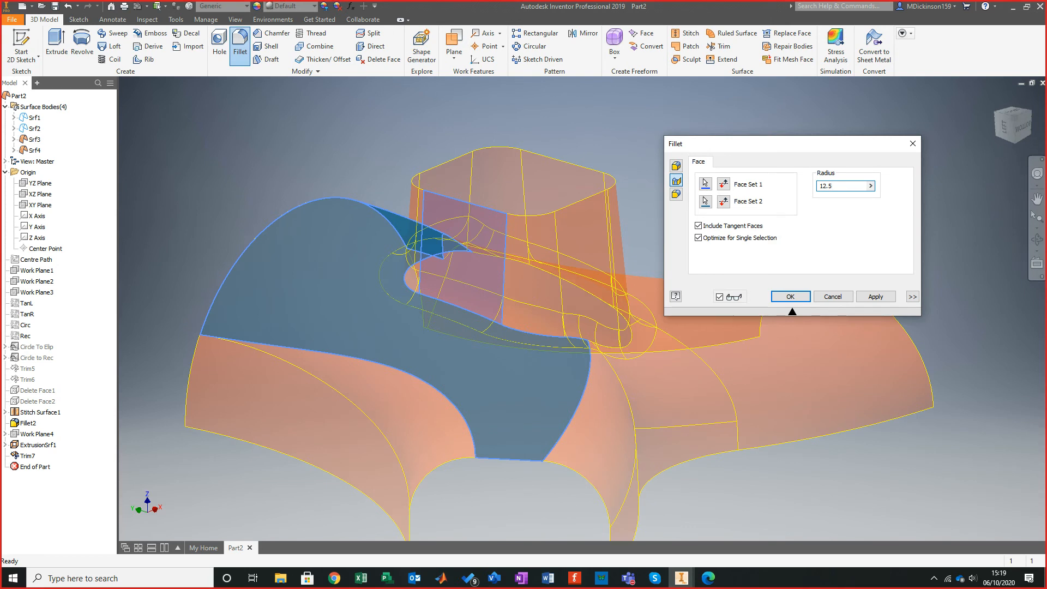
middle_click_drag(523, 338, 403, 300, "shift")
scroll(469, 333, "down", 3)
middle_click_drag(469, 332, 510, 321, "shift")
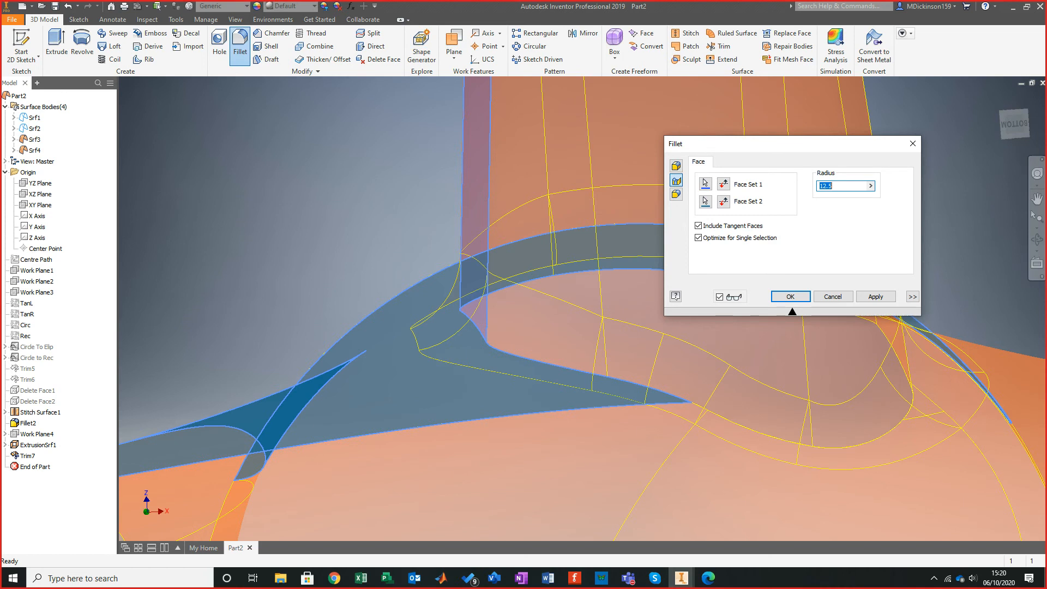
scroll(570, 288, "up", 5)
scroll(570, 288, "down", 6)
middle_click_drag(570, 288, 597, 289, "shift")
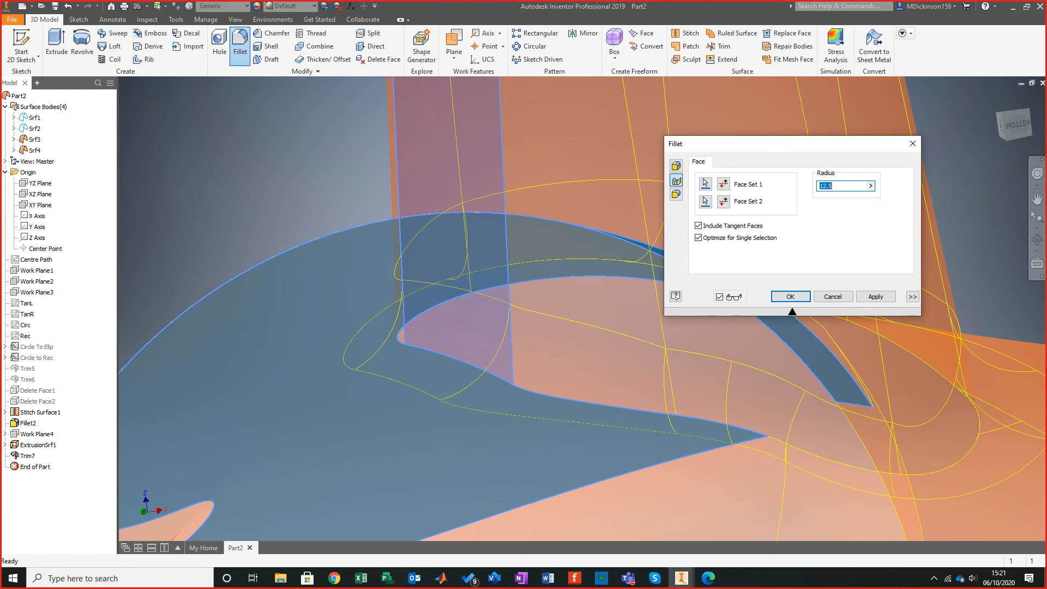
left_click(791, 296)
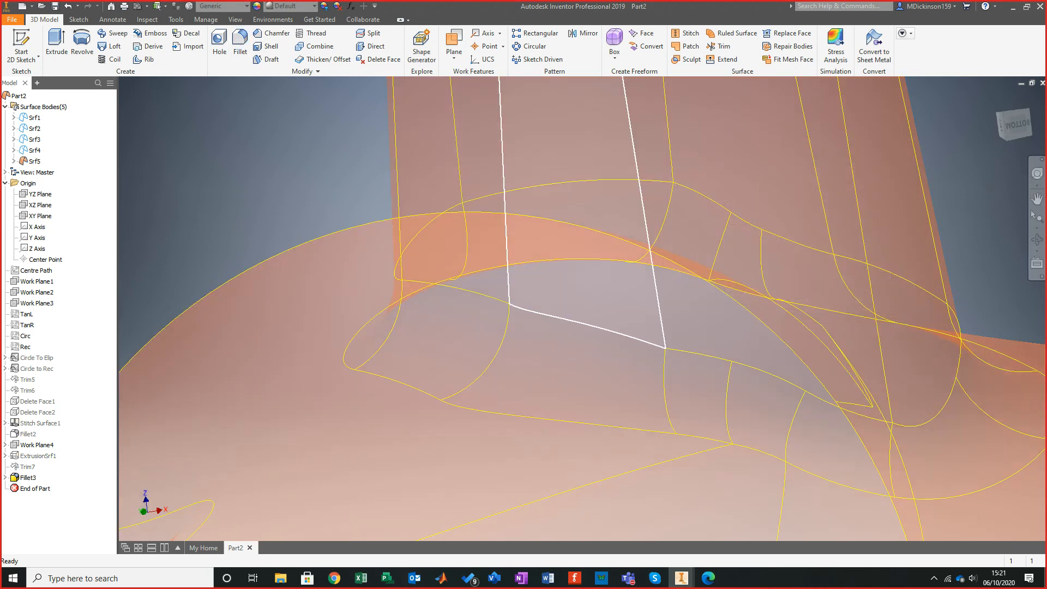
Examine the blended surface body Srf5 from several sides and collapse the list of surface bodies.
scroll(603, 322, "down", 5)
mouse_move(603, 322)
middle_mouse_down("shift")
mouse_move(403, 381)
mouse_move(311, 370)
middle_mouse_up("shift")
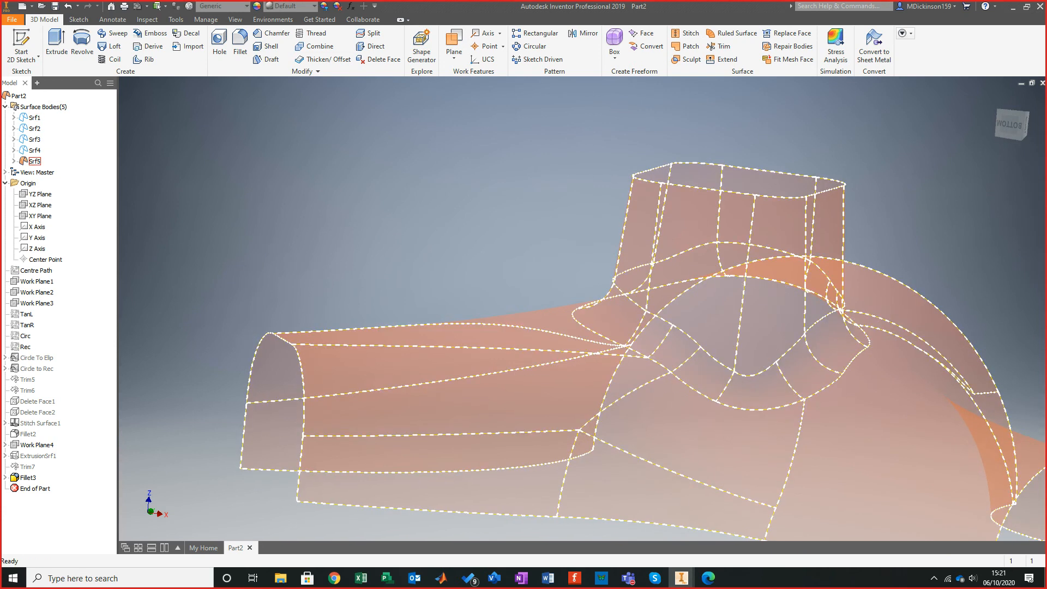
left_click(34, 161)
middle_click_drag(436, 333, 752, 332, "shift")
left_click_drag(752, 331, 720, 329, "shift")
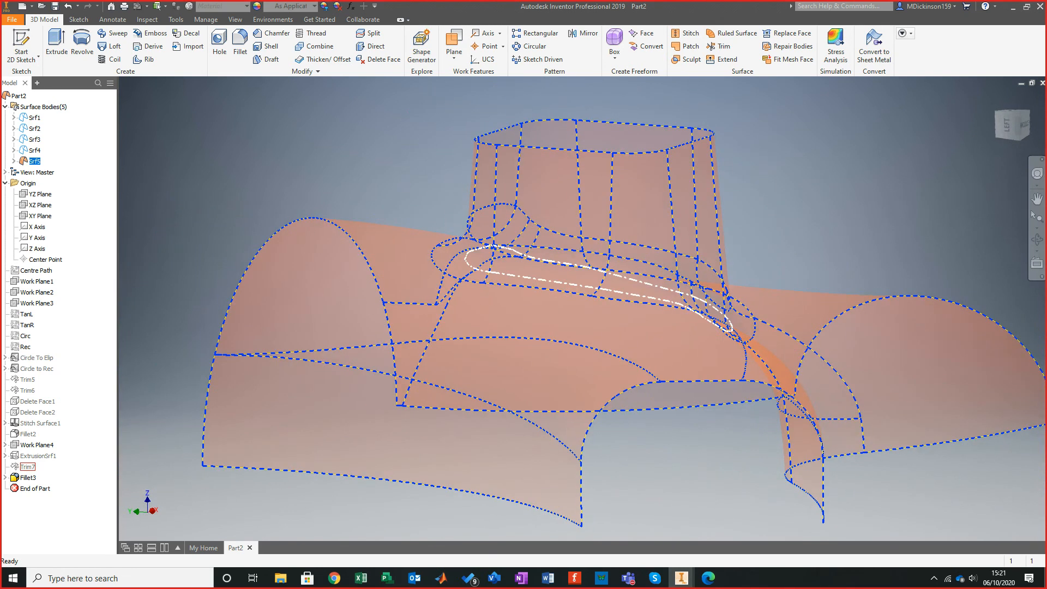
middle_click_drag(469, 328, 589, 313, "shift")
left_click(5, 107)
left_click(251, 164)
scroll(490, 316, "up", 3)
middle_click_drag(491, 316, 663, 322, "shift")
middle_click_drag(523, 321, 599, 322, "shift")
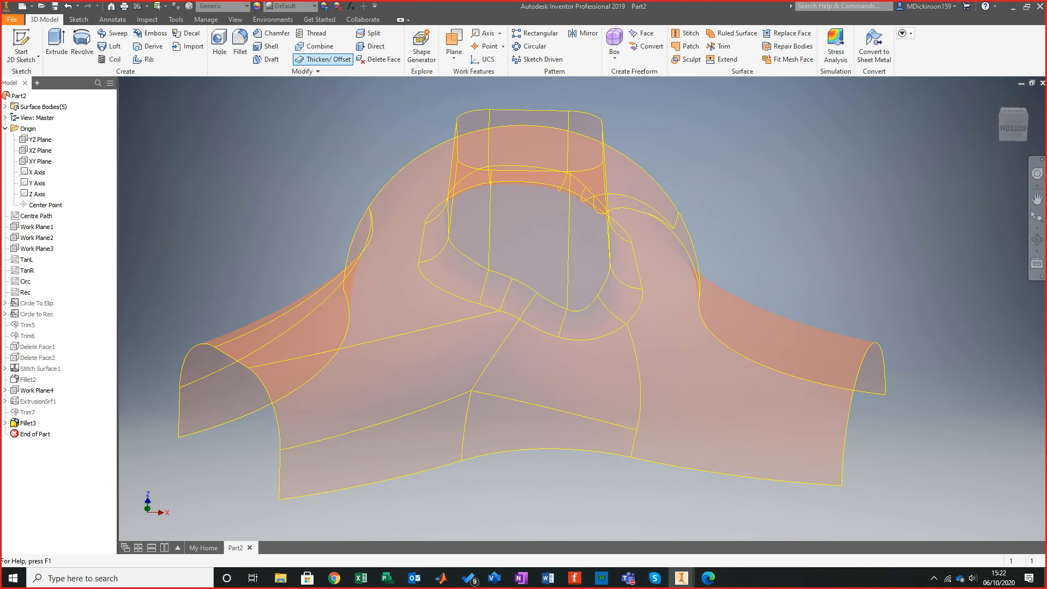
Set up a 5 mm thicken and select all faces of the blended duct surface together.
left_click(323, 59)
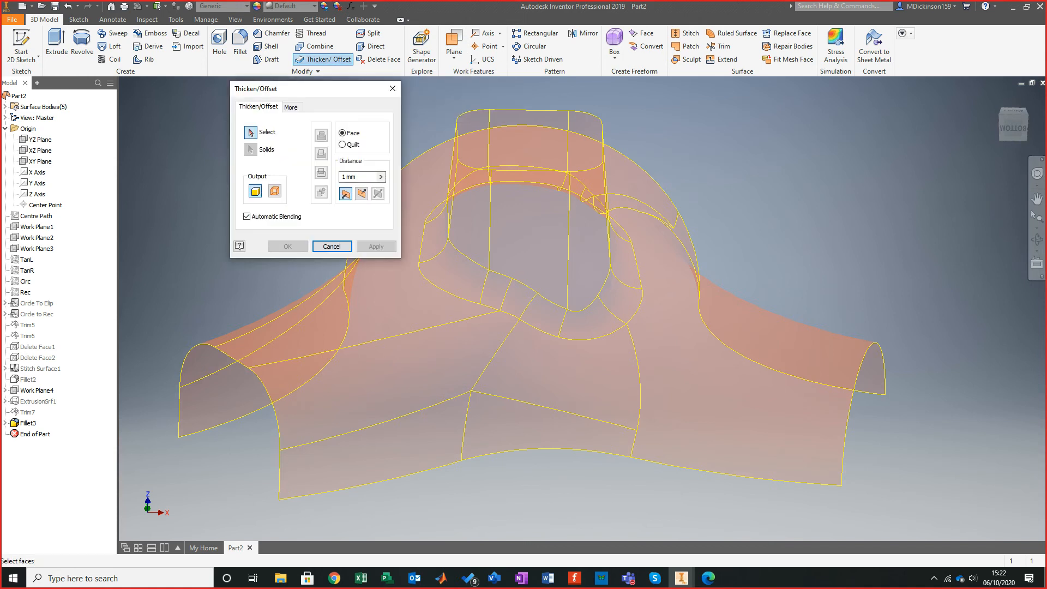
double_click(344, 177)
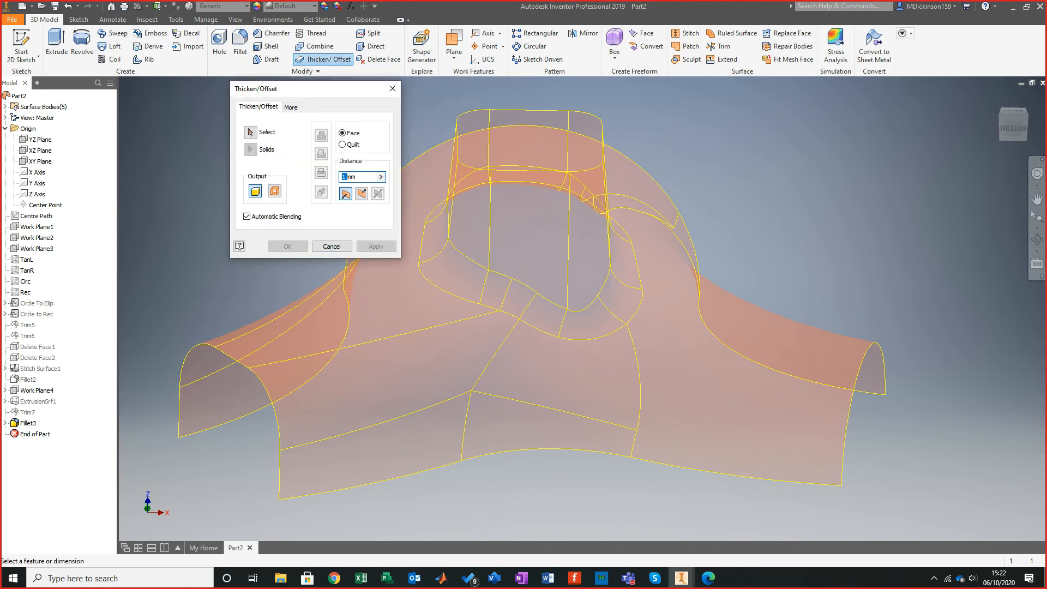
type("5")
left_click_drag(289, 89, 133, 93)
left_click(95, 136)
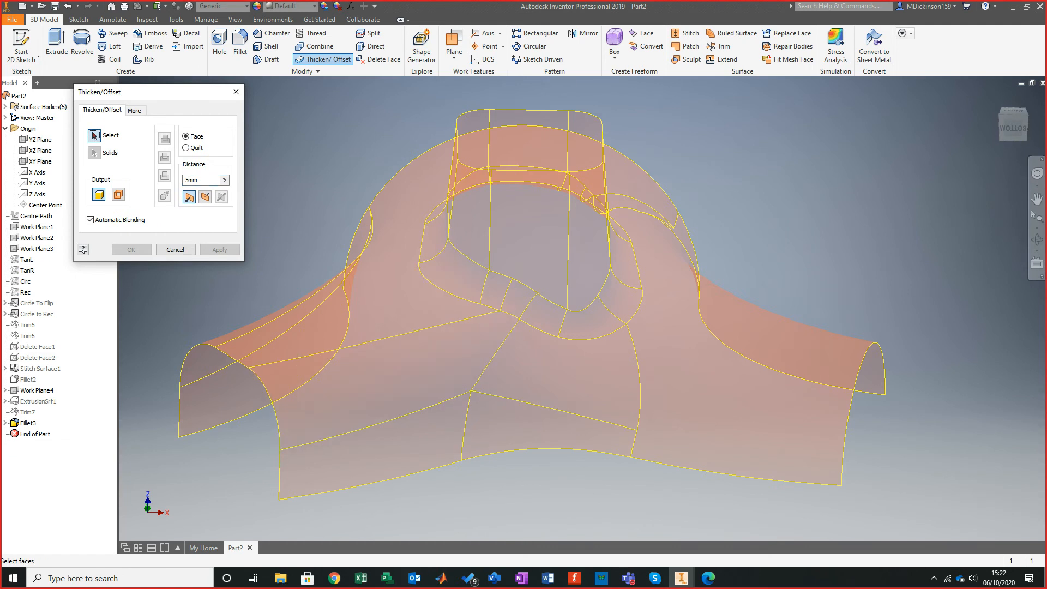
scroll(505, 382, "down", 5)
left_click_drag(374, 279, 797, 521)
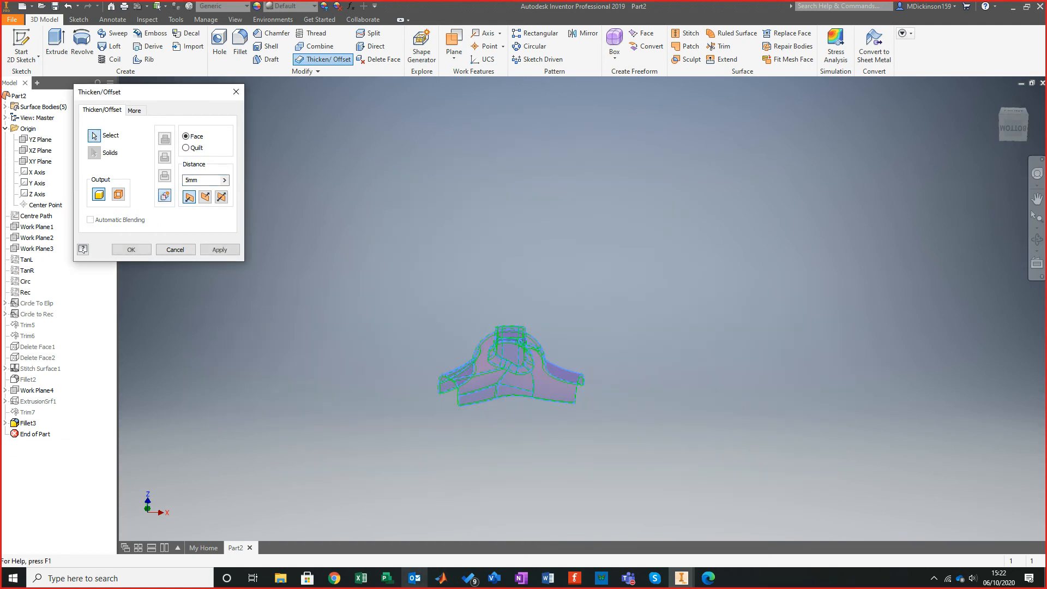
Try to create the 5 mm thickening in the first direction after comparing it with the opposite direction.
scroll(552, 394, "up", 4)
middle_click_drag(491, 327, 634, 382, "shift")
left_click(205, 197)
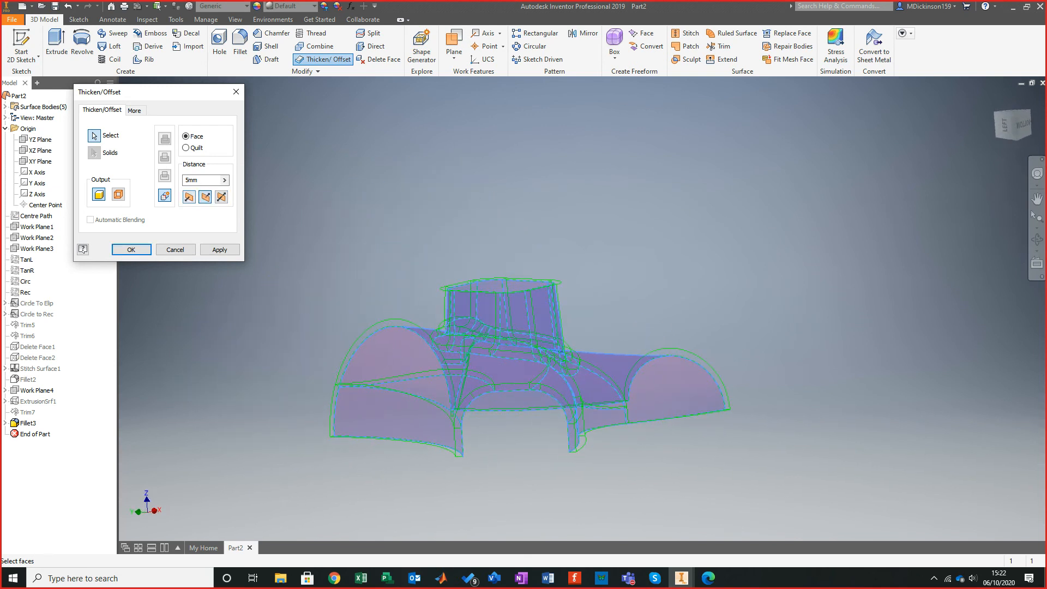
left_click(189, 197)
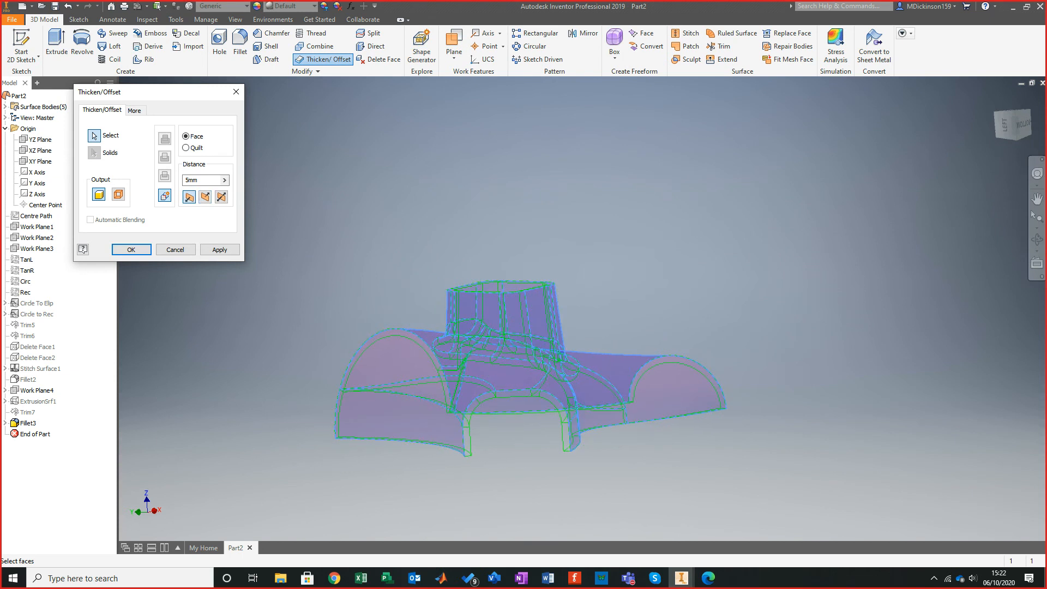
left_click(131, 249)
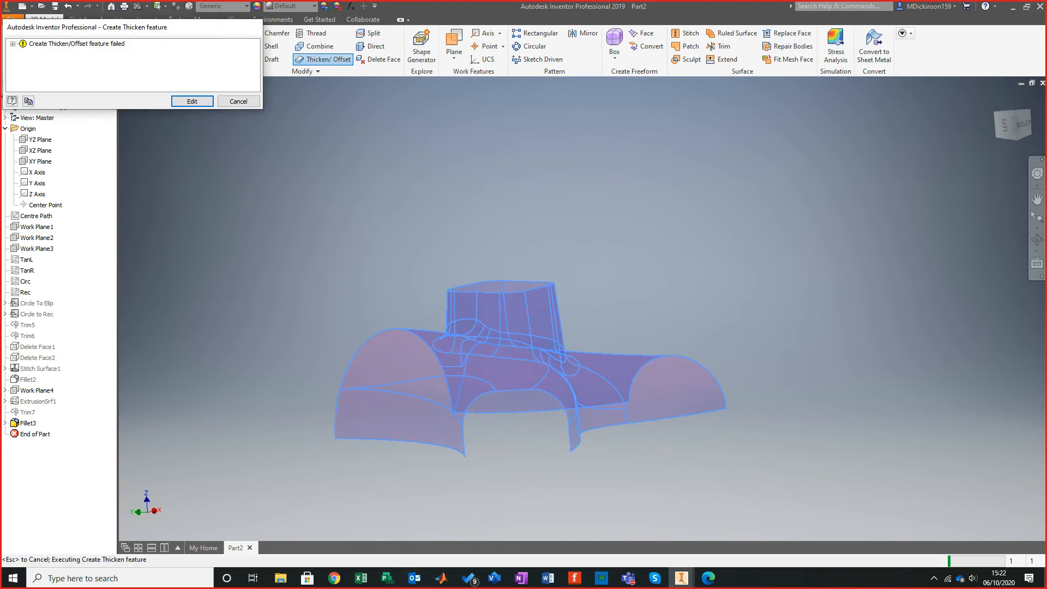
key("Escape")
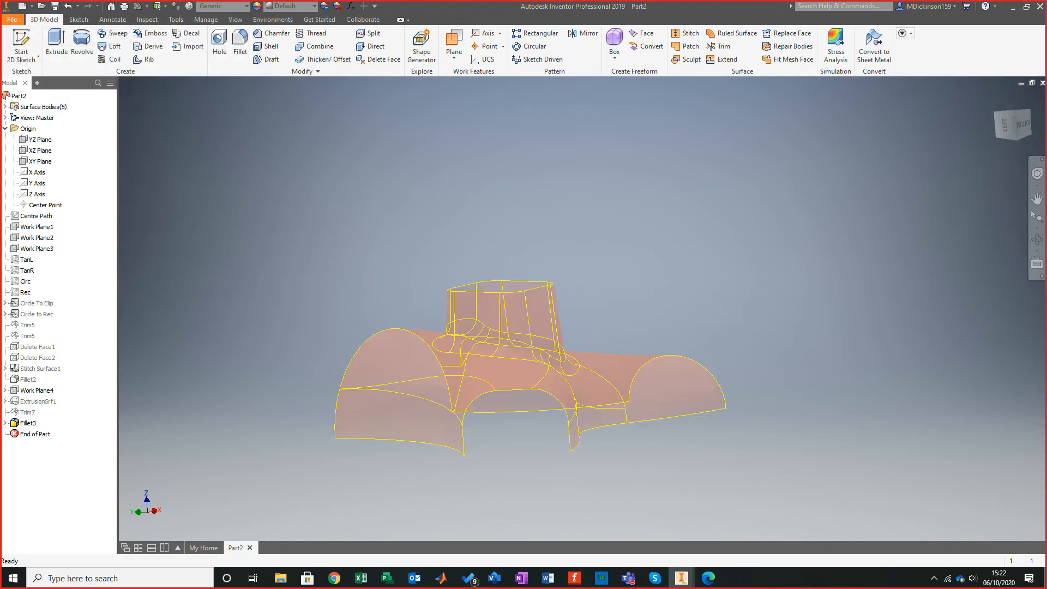
scroll(453, 358, "up", 5)
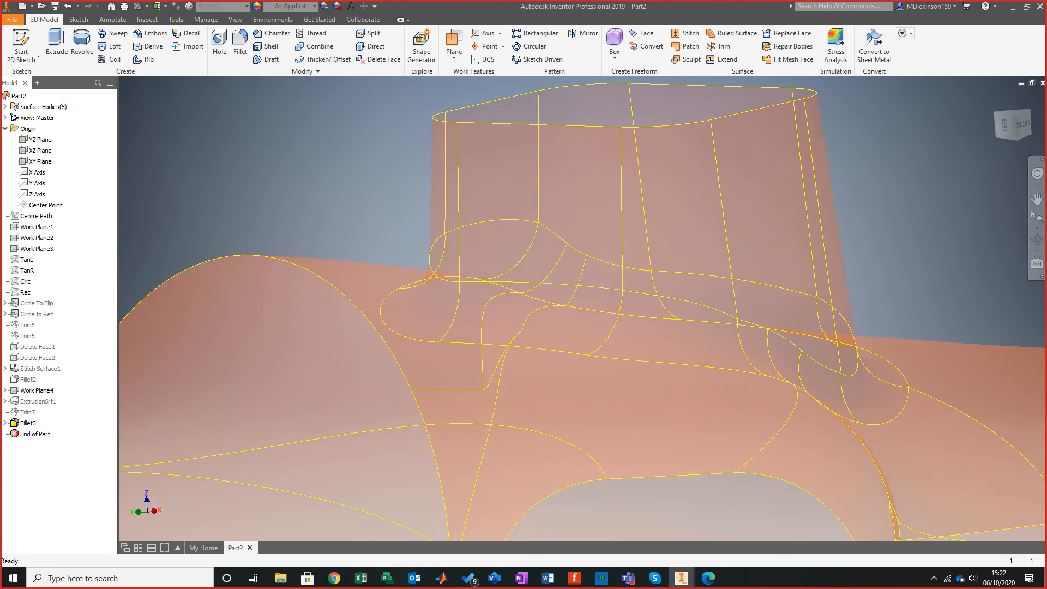
middle_click_drag(407, 313, 647, 47, "shift")
left_click(687, 33)
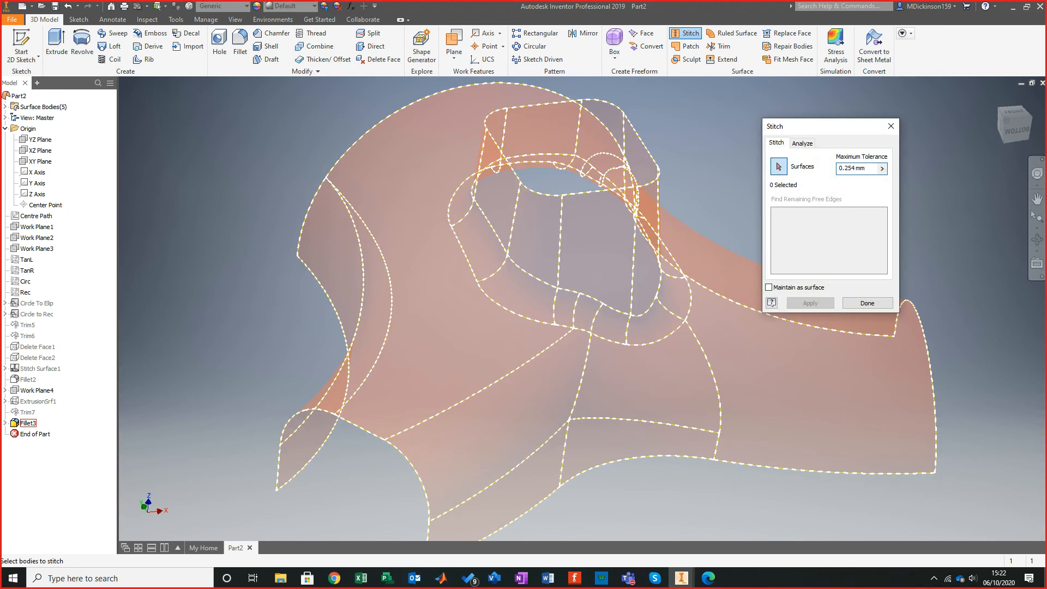
mouse_move(458, 262)
middle_mouse_down("shift")
mouse_move(594, 267)
mouse_move(450, 265)
middle_mouse_up("shift")
scroll(545, 338, "up", 2)
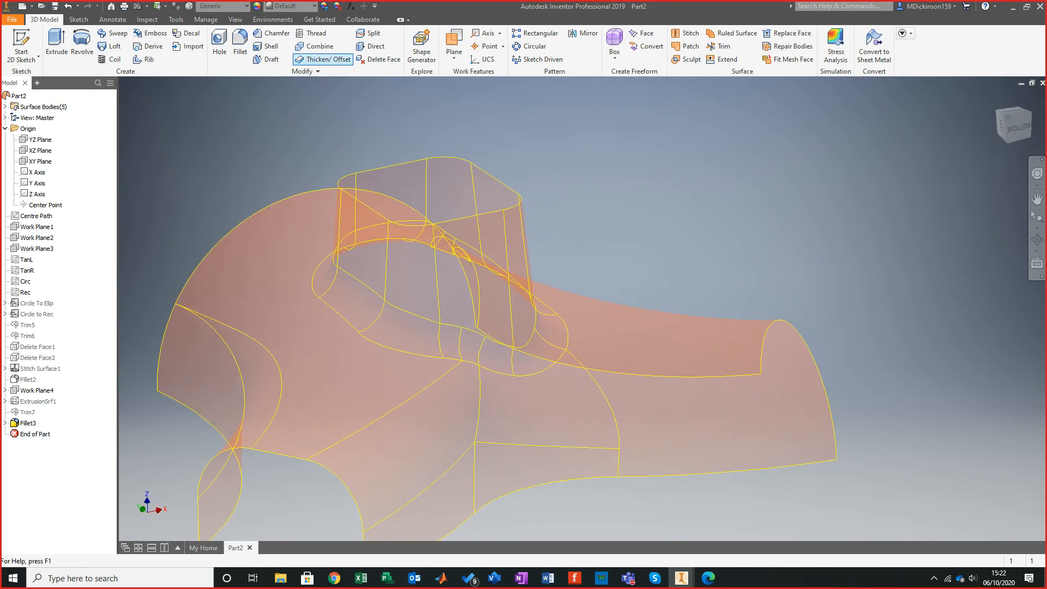
Start another 5 mm thicken and pick the main body and branch faces of the duct one by one.
left_click(323, 60)
scroll(522, 307, "down", 1)
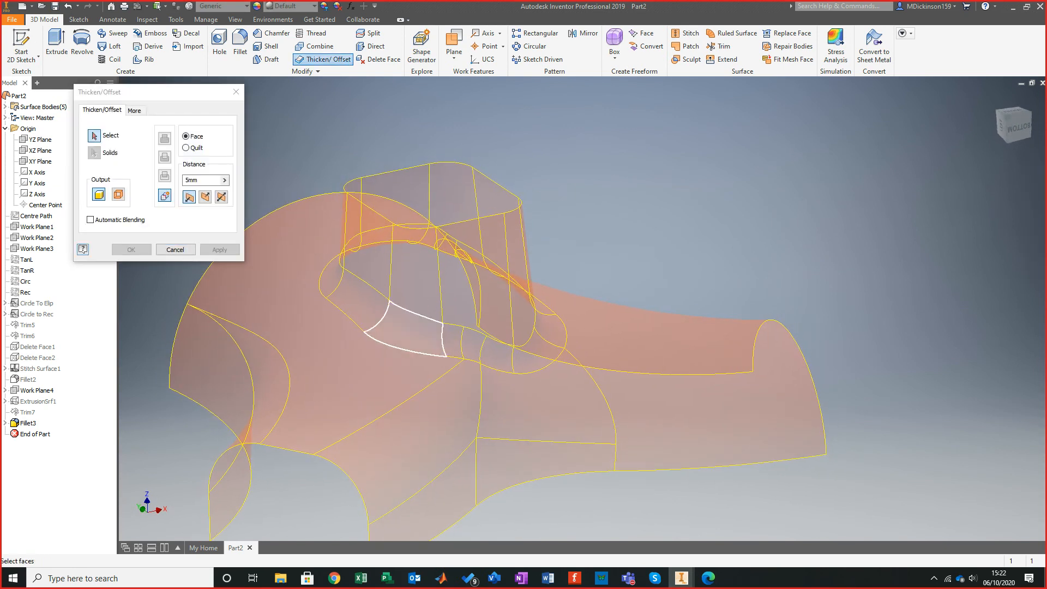
scroll(491, 306, "down", 2)
middle_click_drag(491, 306, 516, 327, "shift")
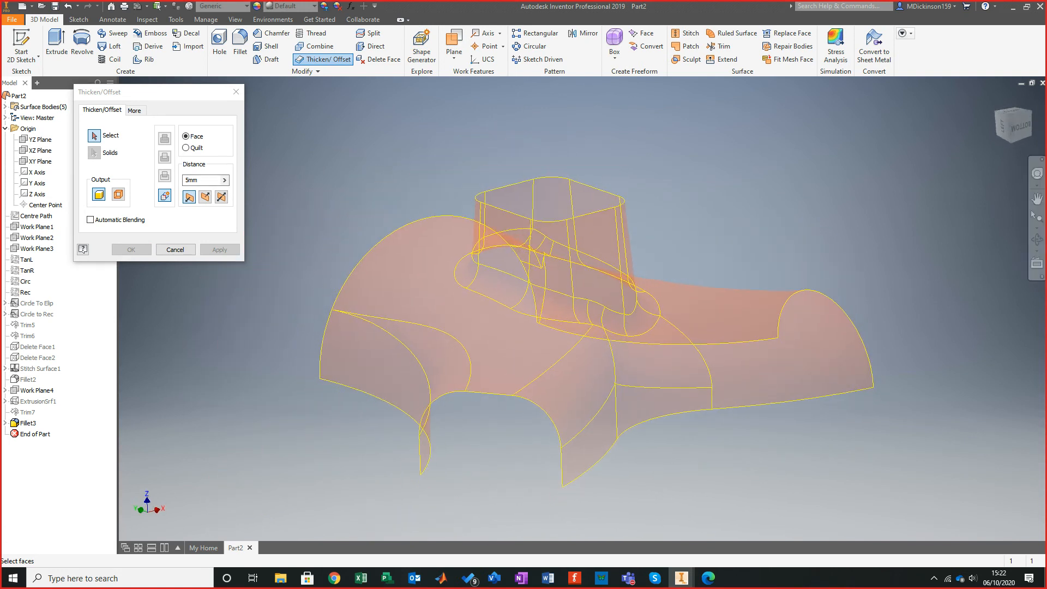
left_click(397, 365)
left_click(510, 348)
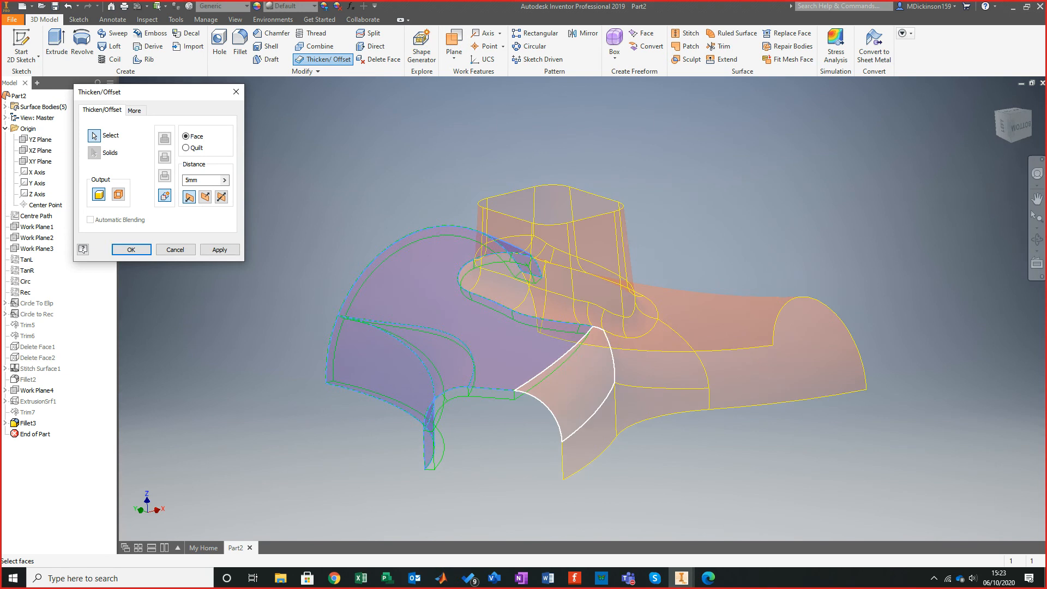
scroll(589, 432, "down", 2)
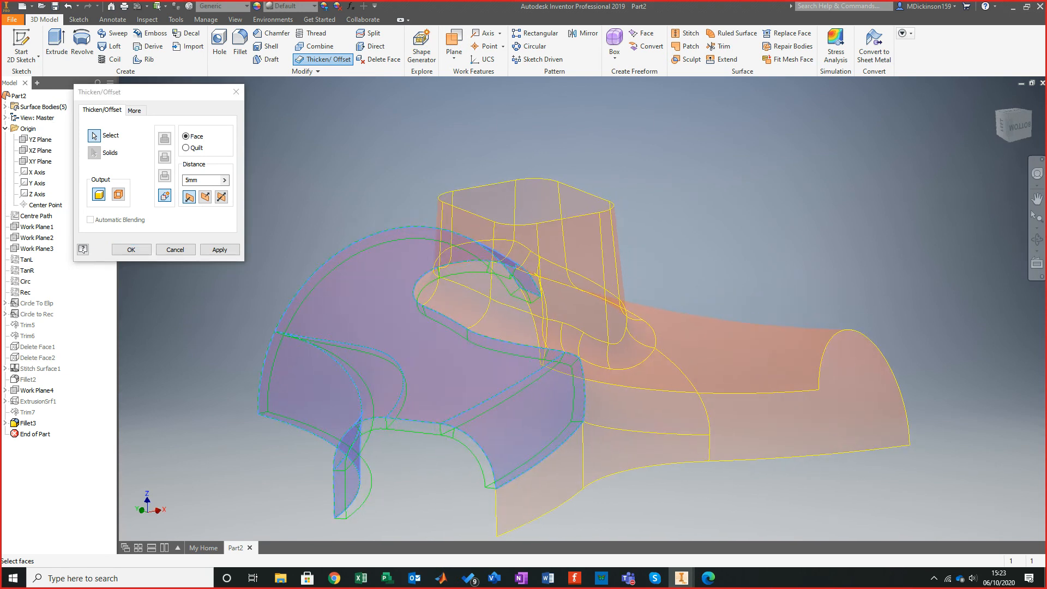
left_click(552, 477)
left_click(759, 427)
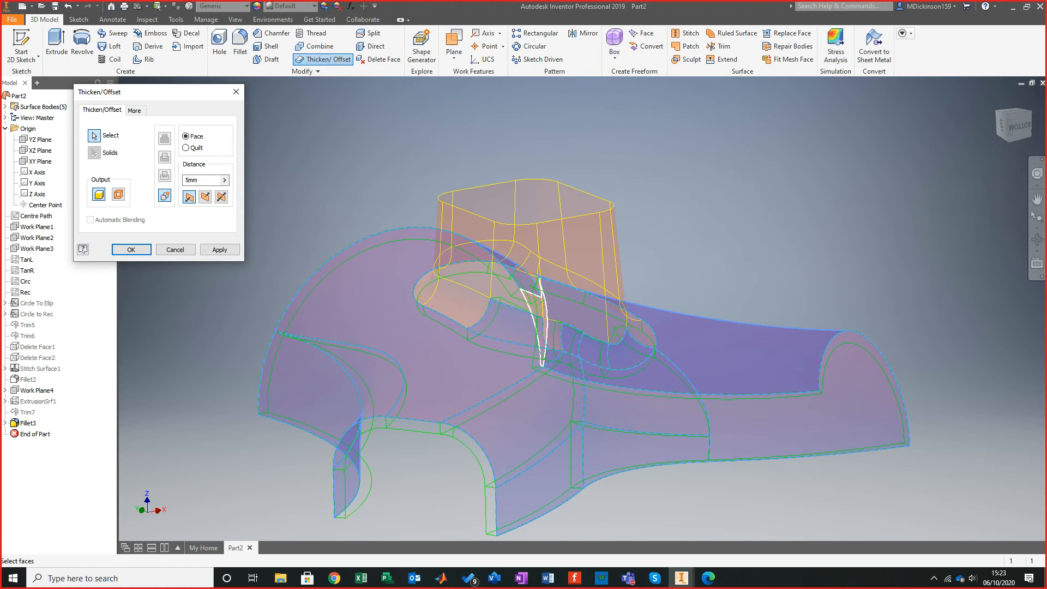
Add the remaining body faces to the thicken selection, including the narrow triangular face at the lower leg.
middle_click_drag(540, 329, 802, 352, "shift")
left_click(601, 365)
middle_click_drag(601, 364, 728, 352, "shift")
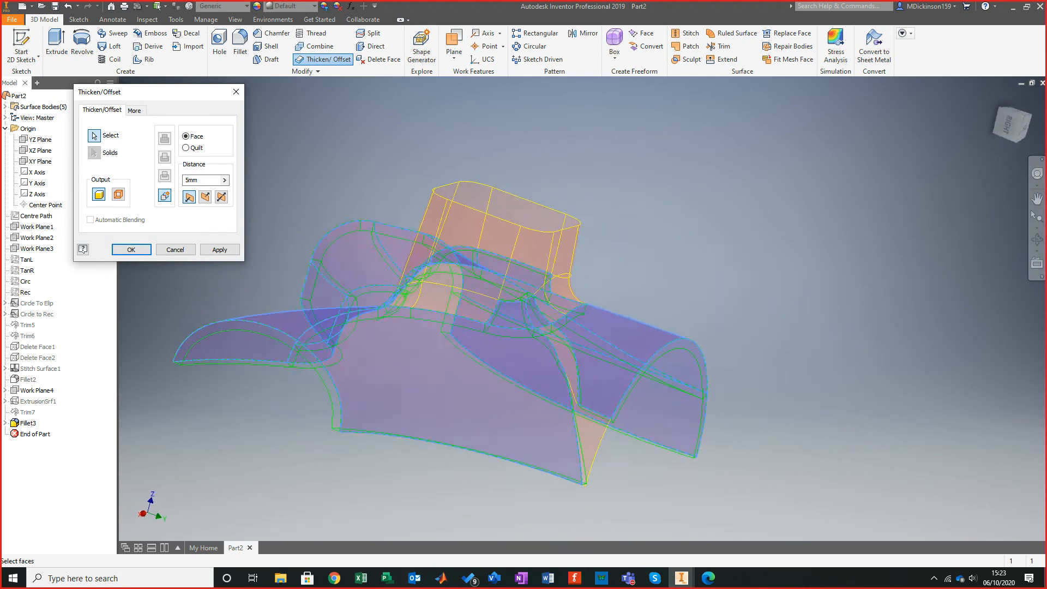
scroll(589, 395, "down", 6)
middle_click_drag(589, 396, 616, 390, "shift")
left_click(524, 404)
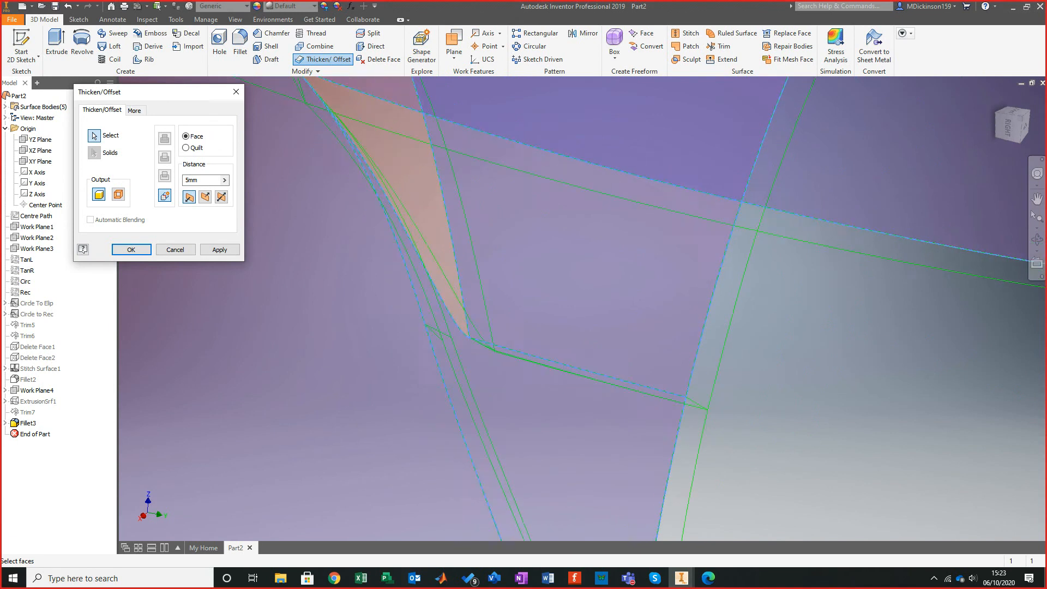
middle_click_drag(524, 403, 561, 393, "shift")
left_click(559, 272)
Add the fillet faces around the neck base and the first neck wall faces to the thicken selection.
scroll(559, 273, "up", 4)
middle_click_drag(559, 273, 573, 294, "shift")
middle_click_drag(401, 107, 551, 339)
left_click(556, 265)
scroll(557, 265, "up", 4)
middle_click_drag(556, 264, 494, 305, "shift")
left_click(570, 306)
left_click(643, 316)
middle_click_drag(644, 316, 507, 332, "shift")
left_click(655, 377)
middle_click_drag(655, 376, 578, 360, "shift")
left_click(699, 349)
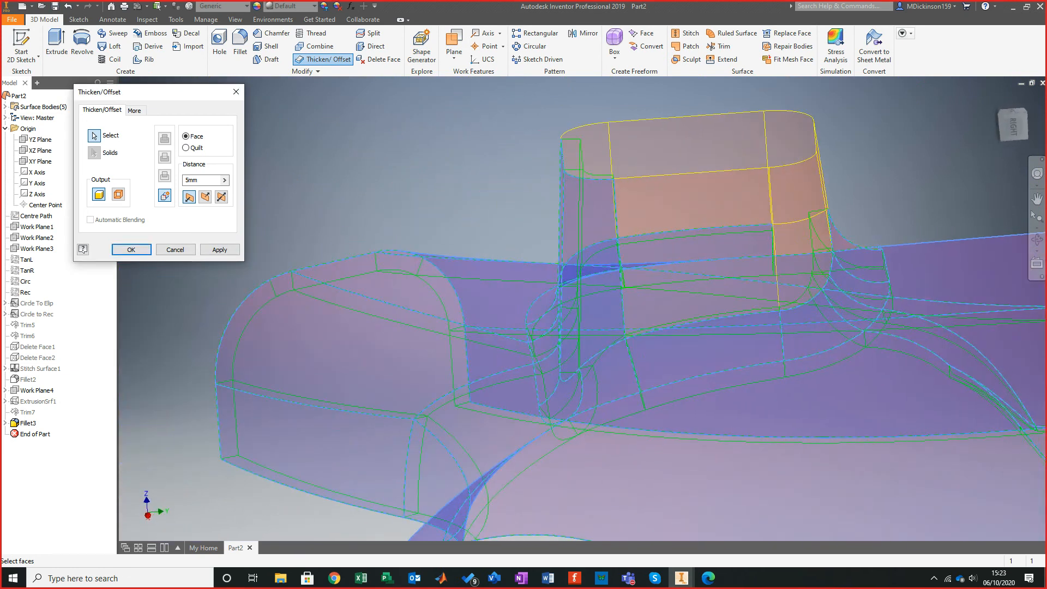
Add the remaining neck wall and corner fillet faces to the thicken selection.
left_click(696, 262)
middle_click_drag(695, 262, 510, 267, "shift")
left_click(736, 207)
middle_click_drag(736, 208, 573, 263, "shift")
middle_click_drag(662, 246, 617, 401, "shift")
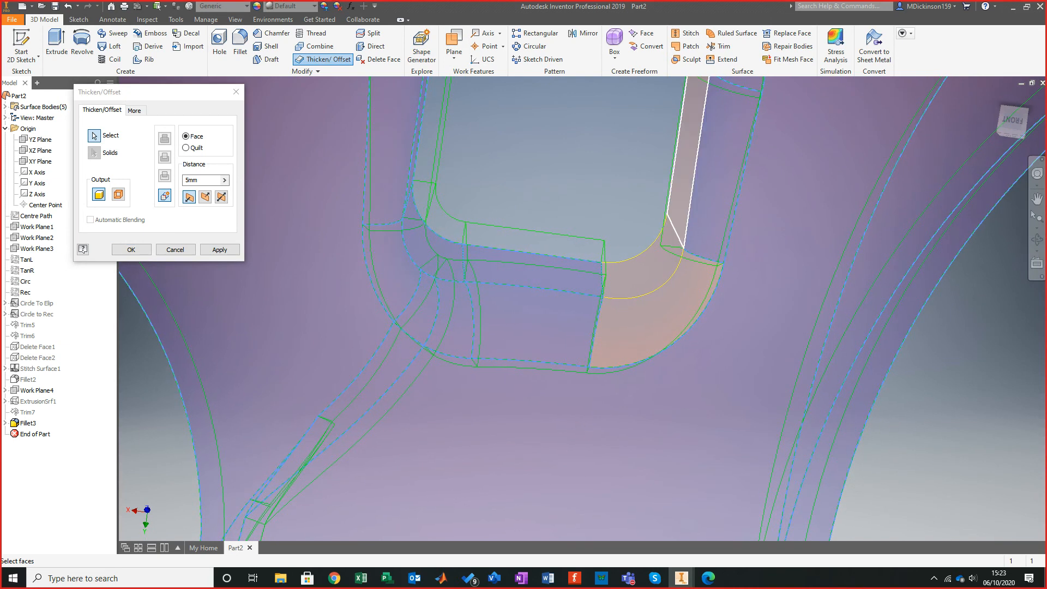
middle_click_drag(655, 327, 518, 210, "shift")
left_click(608, 232)
middle_click_drag(608, 232, 507, 273, "shift")
left_click(616, 200)
Try to create the 5 mm thickening from the individually picked faces, and return to editing it.
scroll(518, 245, "down", 3)
middle_click_drag(518, 219, 532, 281, "shift")
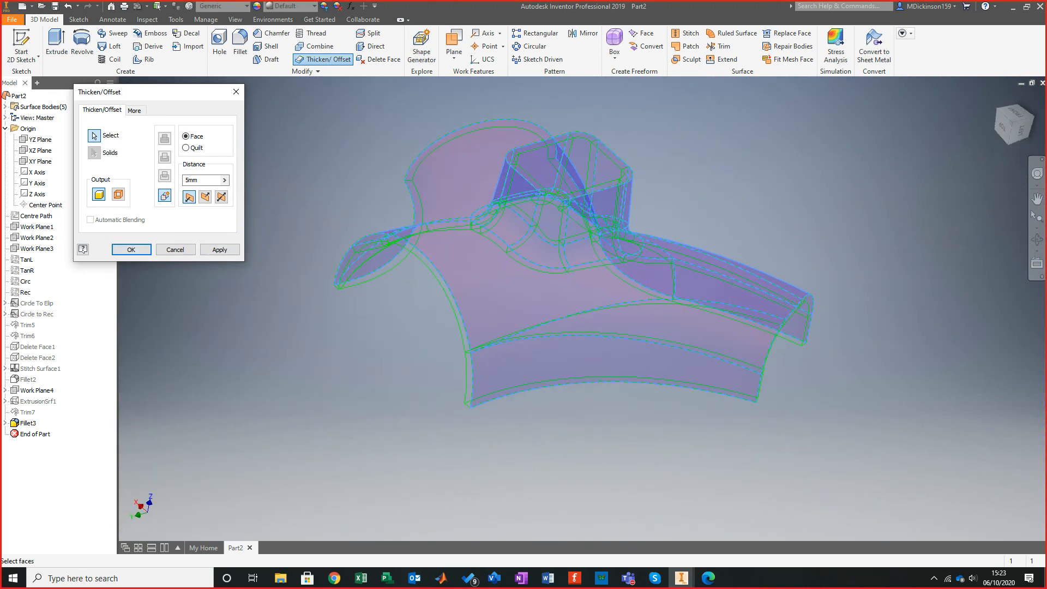
left_click(131, 250)
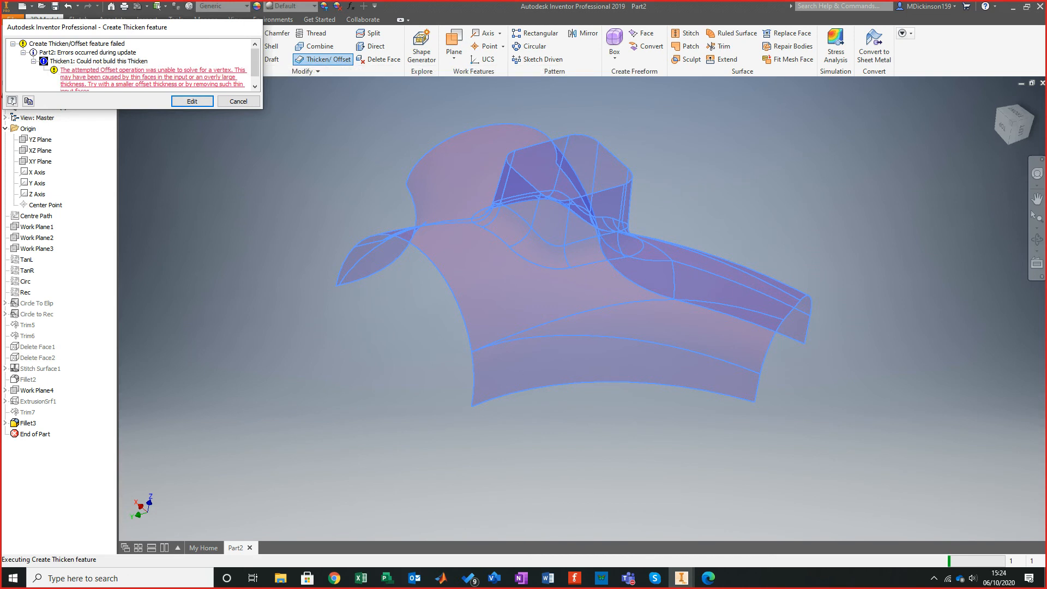
left_click(192, 102)
Examine the thicken preview where narrow faces meet at the lower leg corners, and cancel the command.
middle_click_drag(567, 305, 764, 294, "shift")
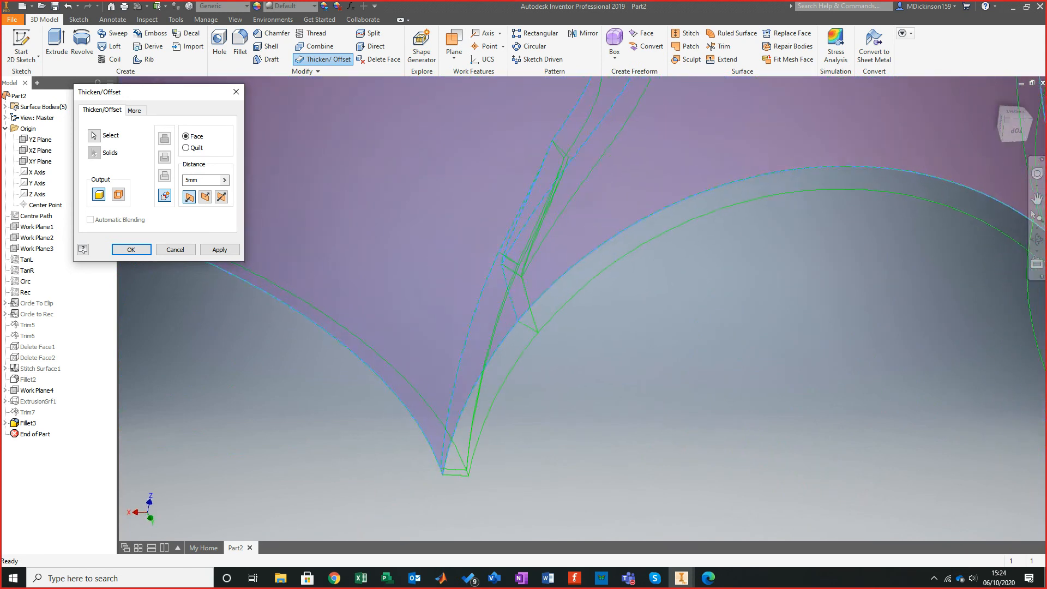
scroll(485, 457, "down", 4)
middle_click_drag(485, 457, 692, 383, "shift")
scroll(691, 383, "down", 4)
scroll(695, 376, "down", 4)
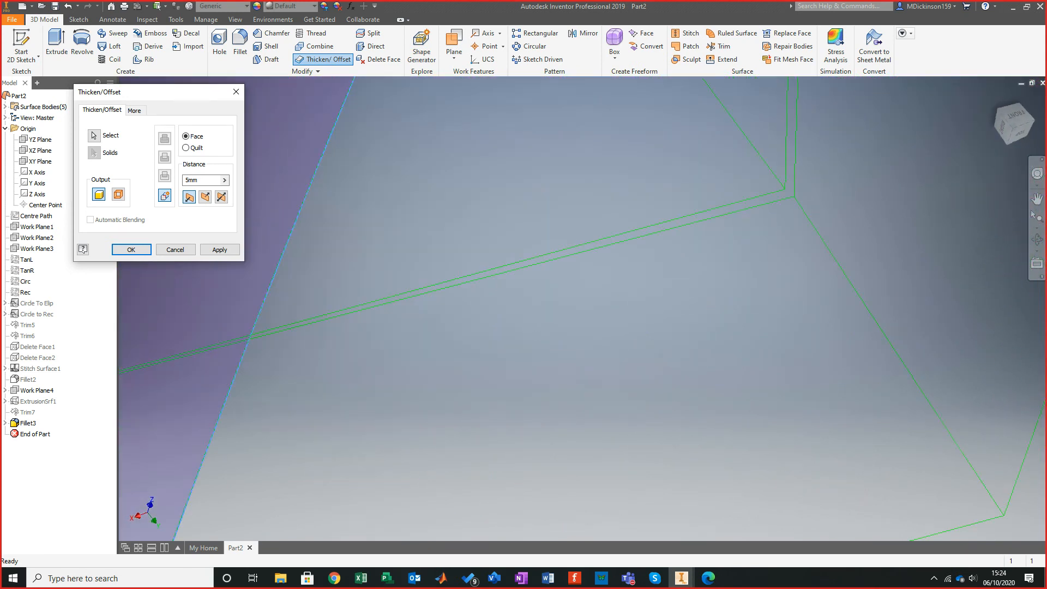
scroll(695, 377, "up", 4)
middle_click_drag(542, 468, 700, 424, "shift")
middle_click_drag(714, 360, 696, 333, "shift")
scroll(703, 327, "down", 3)
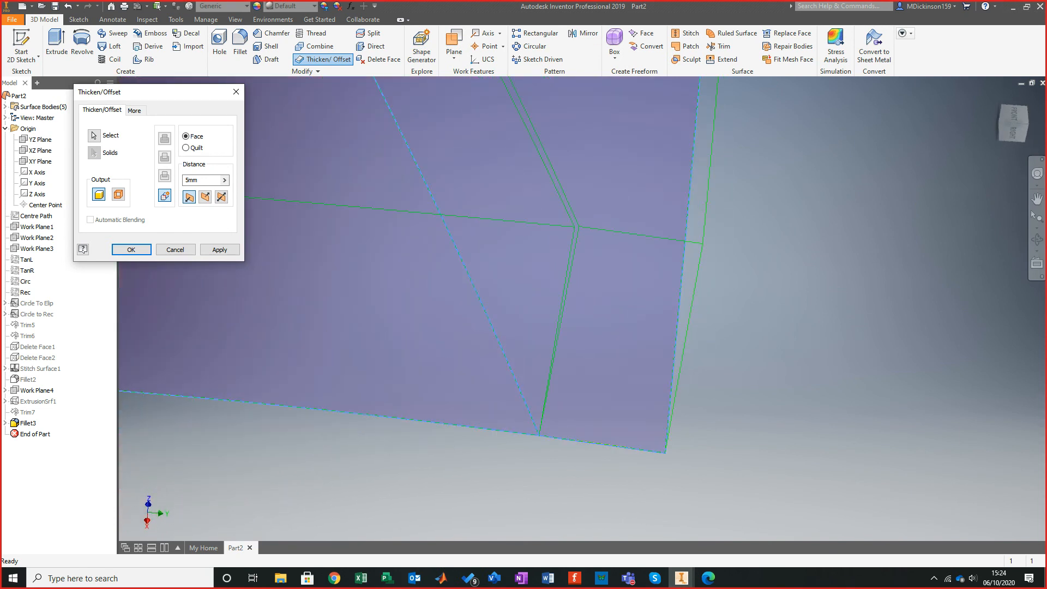
left_click(176, 249)
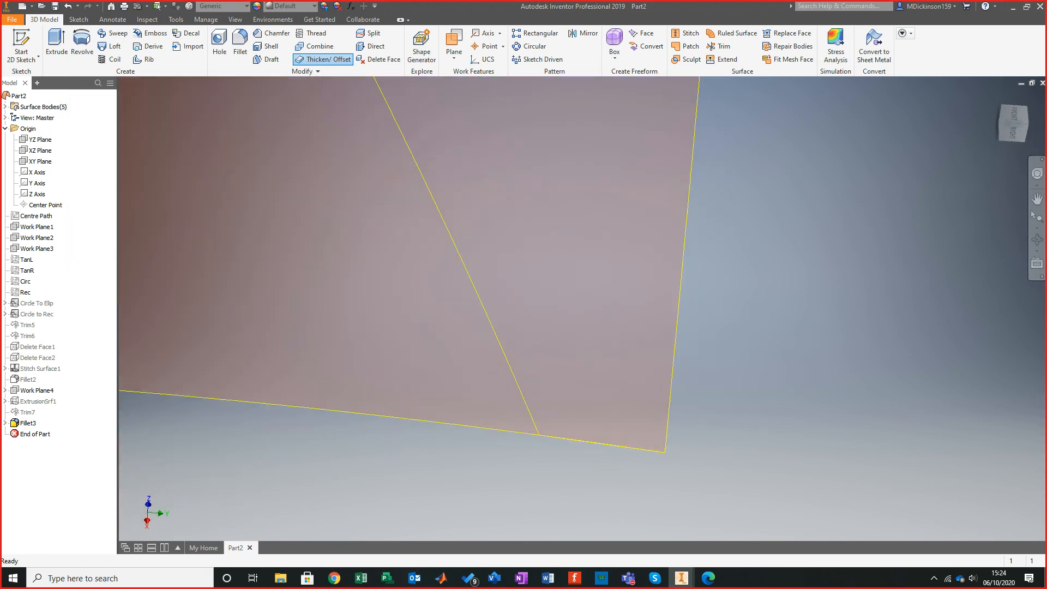
Inspect the body's lower edges and corners closely for thin faces.
middle_click_drag(545, 338, 553, 273, "shift")
middle_click_drag(652, 385, 626, 388, "shift")
scroll(627, 389, "up", 6)
middle_click_drag(687, 355, 614, 381, "shift")
scroll(654, 349, "down", 2)
left_click(706, 338)
middle_click_drag(706, 338, 491, 376, "shift")
scroll(565, 433, "down", 6)
middle_click_drag(564, 434, 540, 420, "shift")
scroll(464, 398, "down", 4)
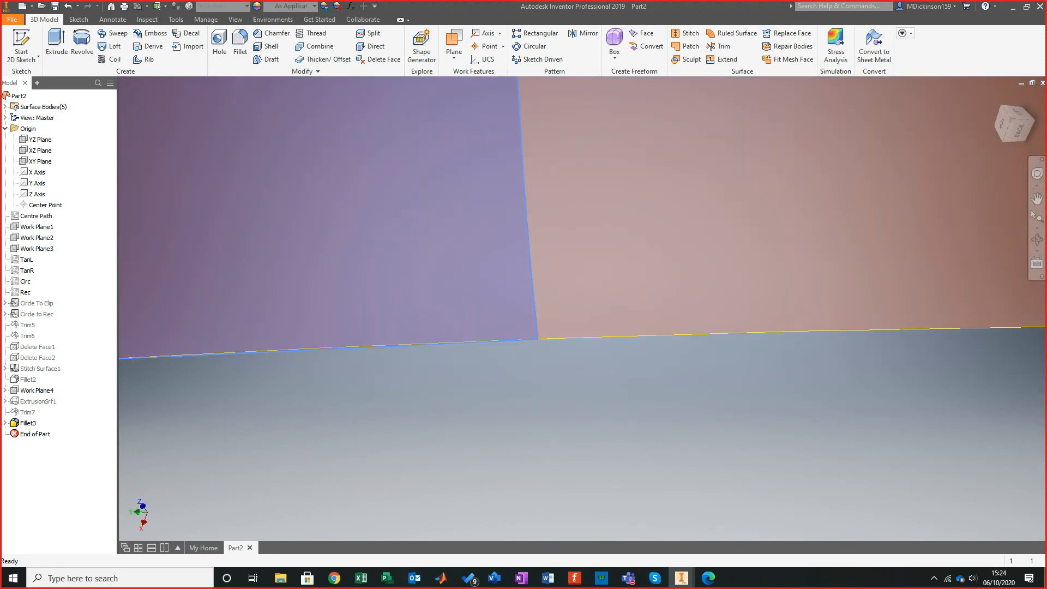
scroll(382, 300, "down", 3)
middle_click_drag(382, 300, 382, 273, "shift")
key("Escape")
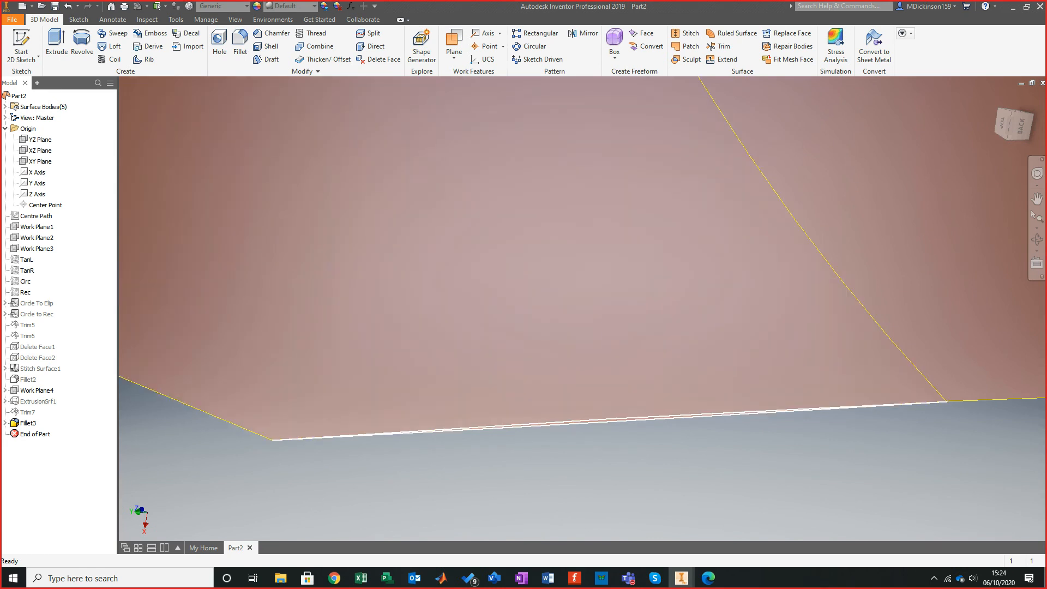
Delete the thin sliver face along the lower edge of the duct body.
left_click(551, 360)
middle_click_drag(551, 360, 603, 427, "shift")
key("Escape")
left_click(606, 428)
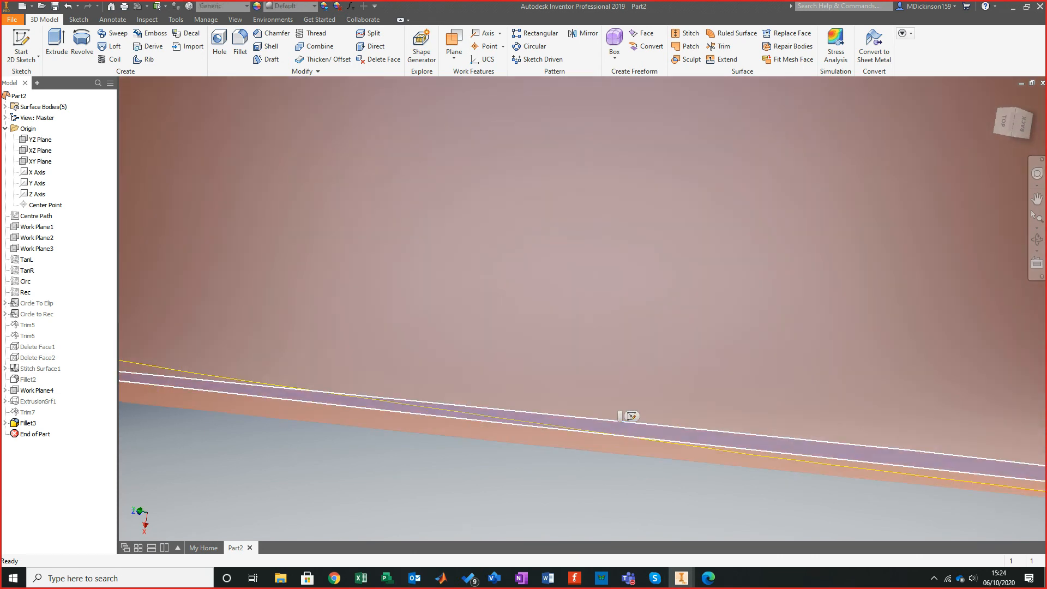
scroll(565, 499, "up", 5)
scroll(479, 464, "up", 5)
middle_click_drag(477, 483, 439, 430, "shift")
scroll(439, 430, "down", 5)
scroll(422, 377, "down", 3)
middle_click_drag(422, 378, 672, 318)
scroll(605, 307, "down", 5)
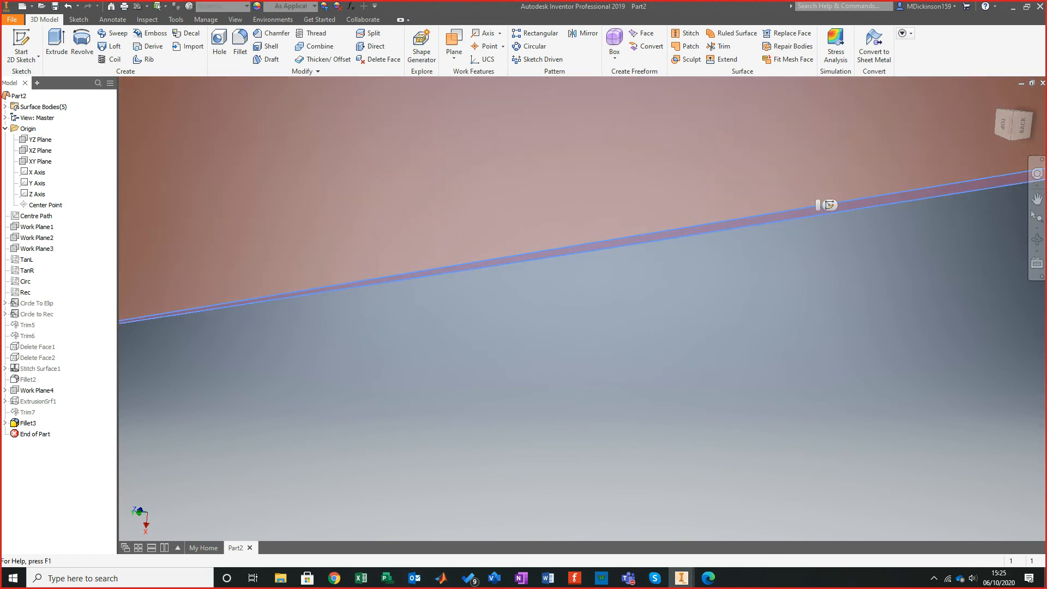
left_click(167, 143)
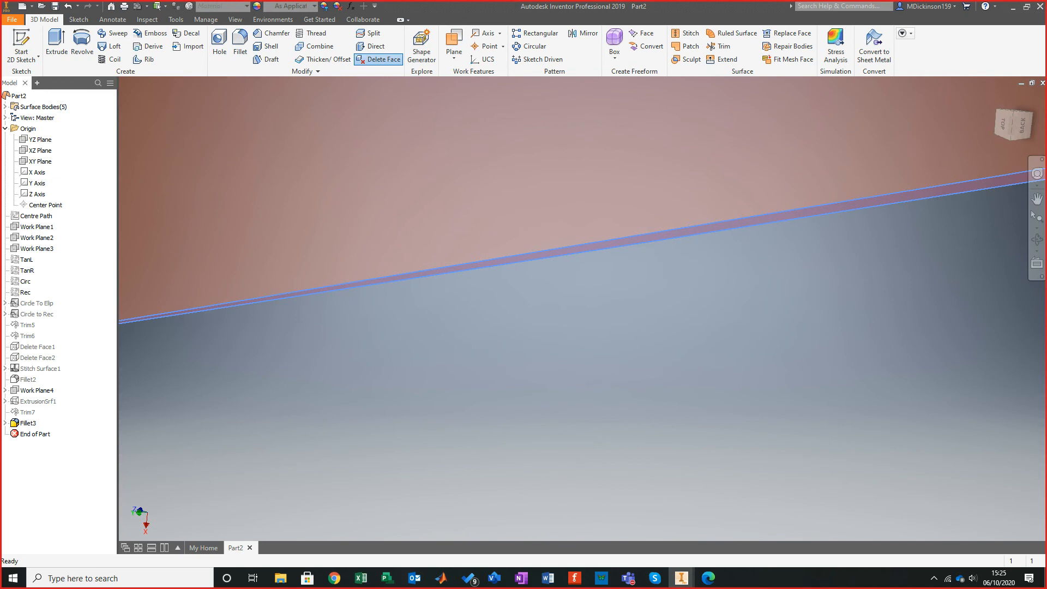
Inspect the body's lower edges around the deleted sliver face and along the end of the curved leg for remaining thin faces.
scroll(629, 324, "up", 10)
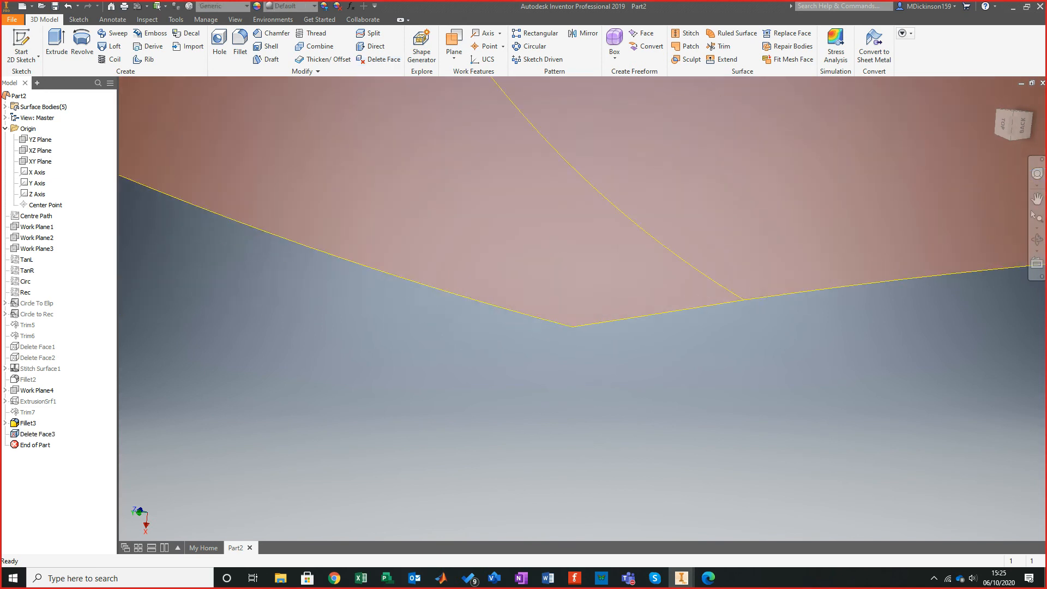
scroll(629, 324, "up", 6)
middle_click_drag(629, 324, 480, 382, "shift")
scroll(676, 332, "down", 6)
scroll(600, 327, "down", 10)
scroll(874, 307, "down", 1)
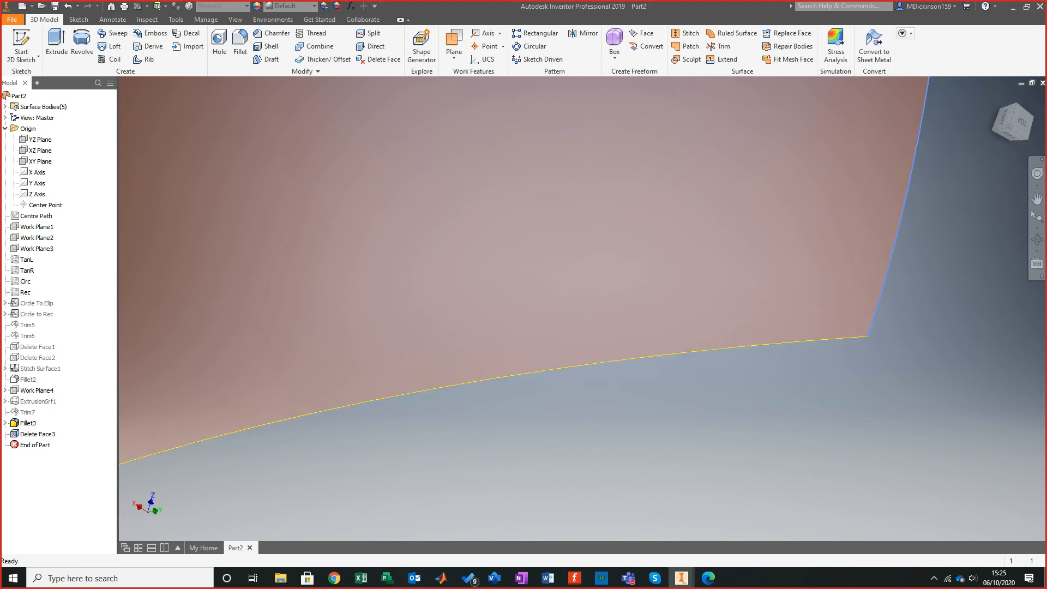
scroll(852, 345, "up", 8)
middle_click_drag(851, 345, 796, 328, "shift")
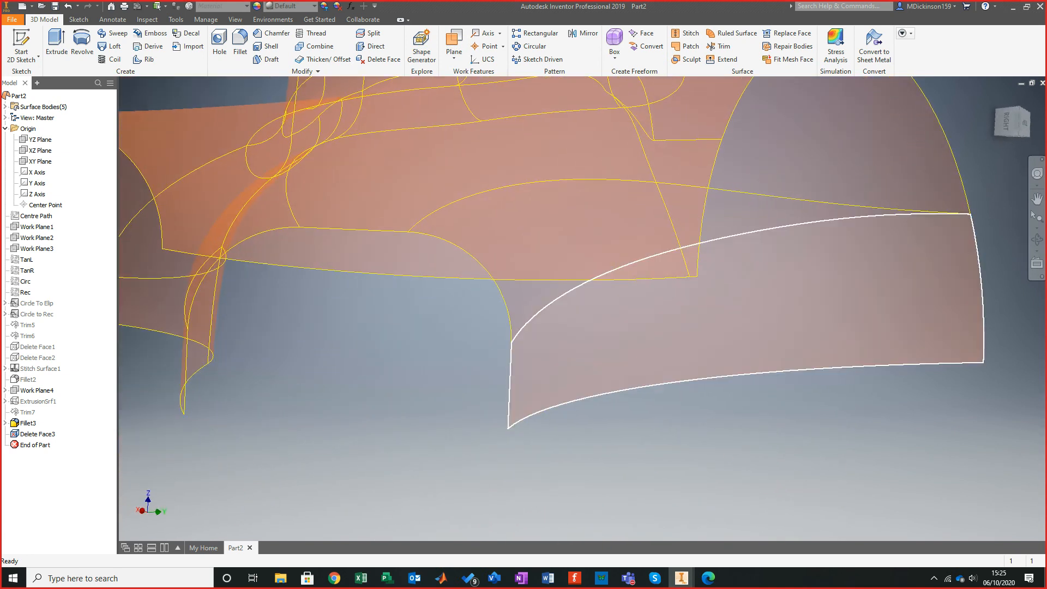
scroll(694, 278, "down", 15)
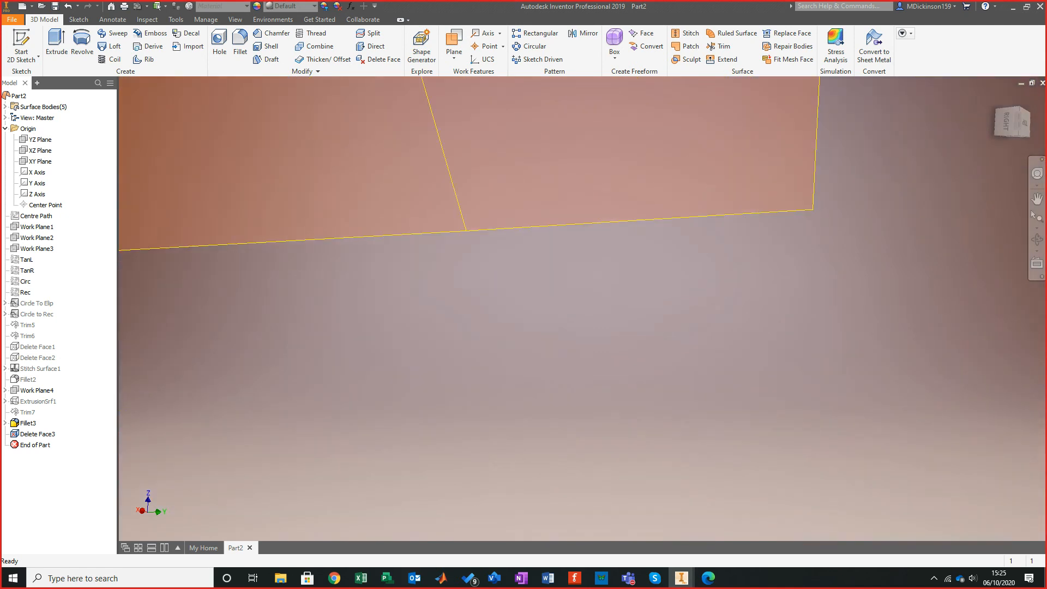
Check the separate edge segments at the leg's lower corner one by one and look over the whole body.
left_click(557, 226)
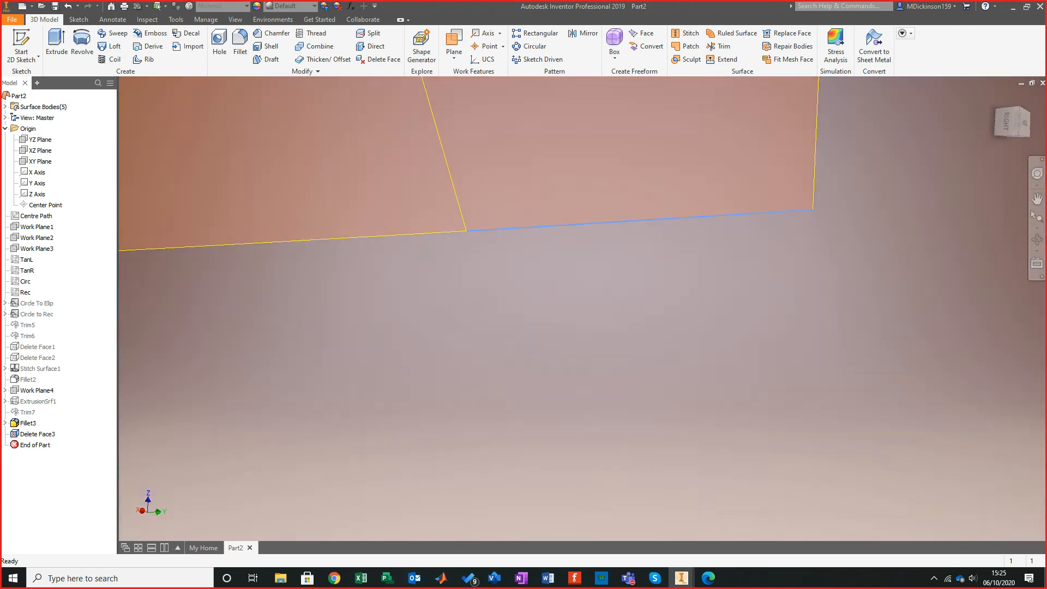
left_click(386, 235)
left_click(816, 150)
scroll(816, 150, "up", 12)
scroll(816, 150, "down", 8)
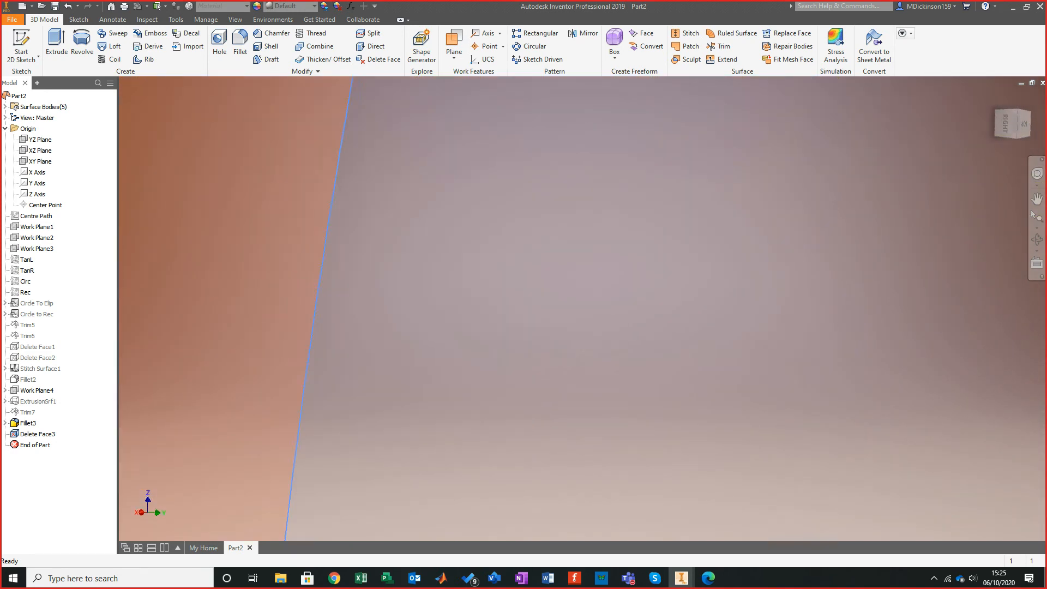
scroll(329, 301, "down", 2)
scroll(329, 301, "up", 10)
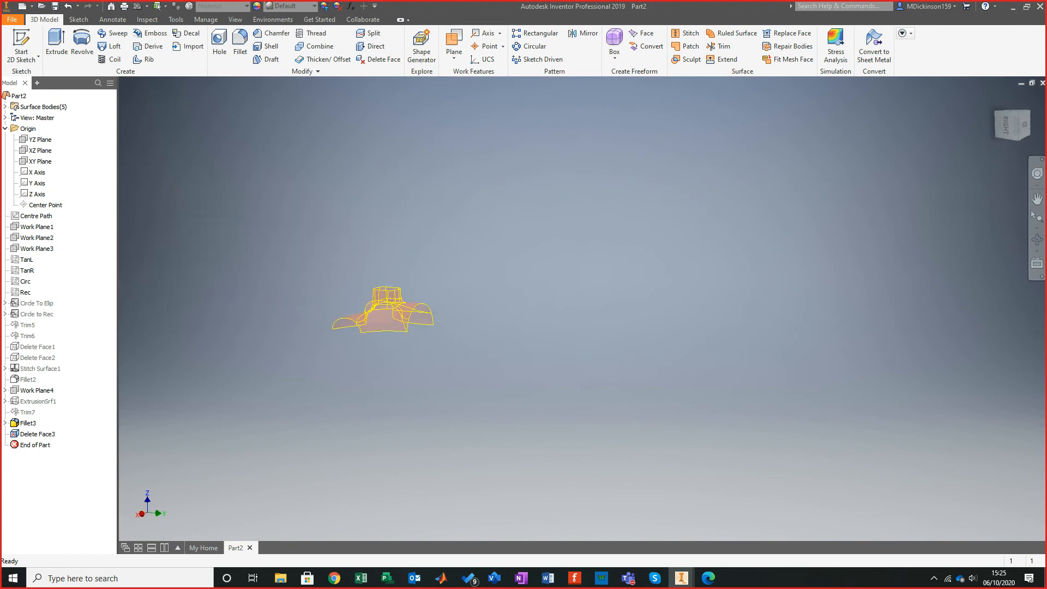
scroll(334, 303, "down", 4)
middle_click_drag(589, 352, 608, 369, "shift")
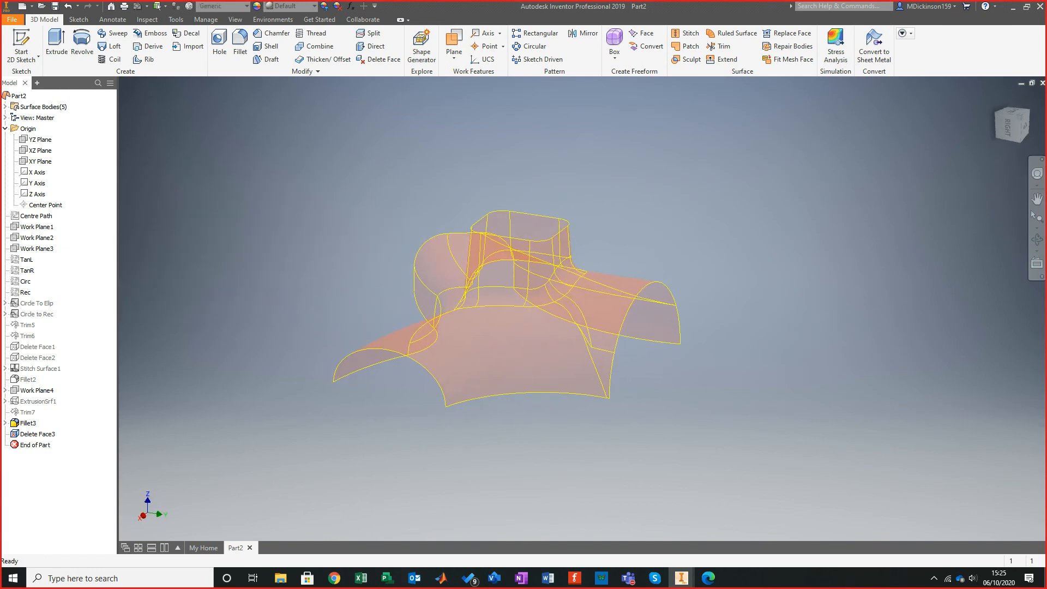
Try to thicken all faces of the duct surface by 5 mm with solid output.
scroll(608, 368, "down", 3)
left_click(324, 59)
scroll(306, 163, "up", 2)
left_click_drag(306, 163, 848, 438)
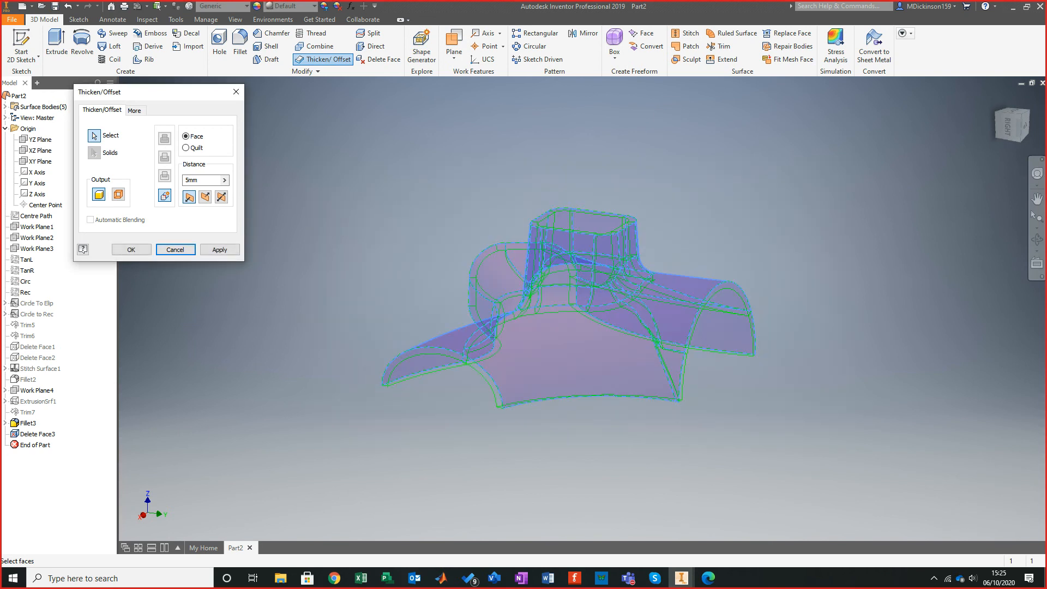
left_click(175, 249)
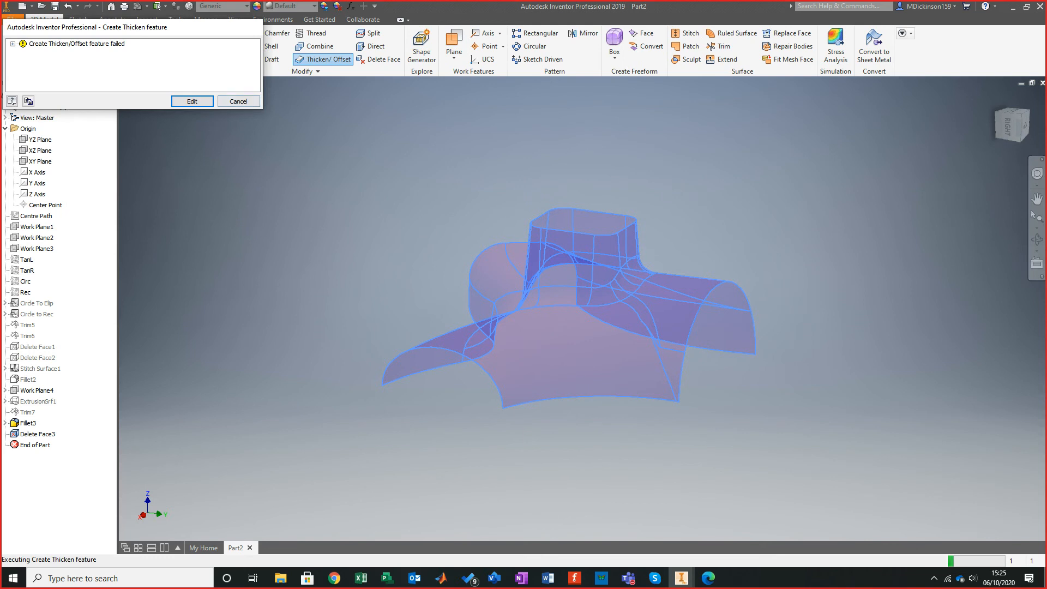
left_click(238, 101)
Examine the pointed lower corner where two leg openings meet for narrow or overlapping faces.
middle_click_drag(600, 306, 431, 256, "shift")
scroll(595, 405, "down", 4)
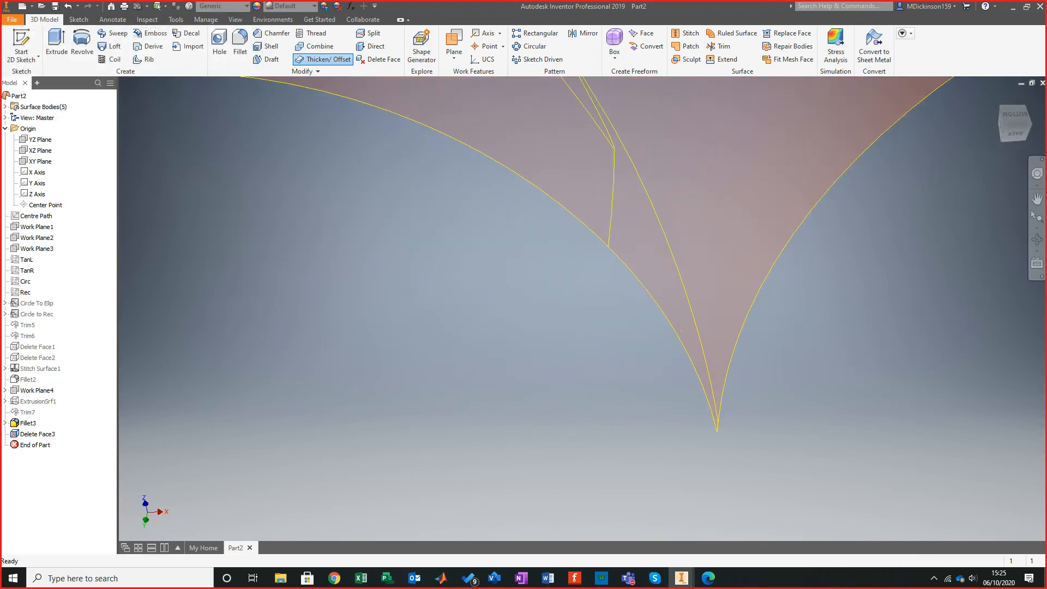
scroll(718, 480, "down", 2)
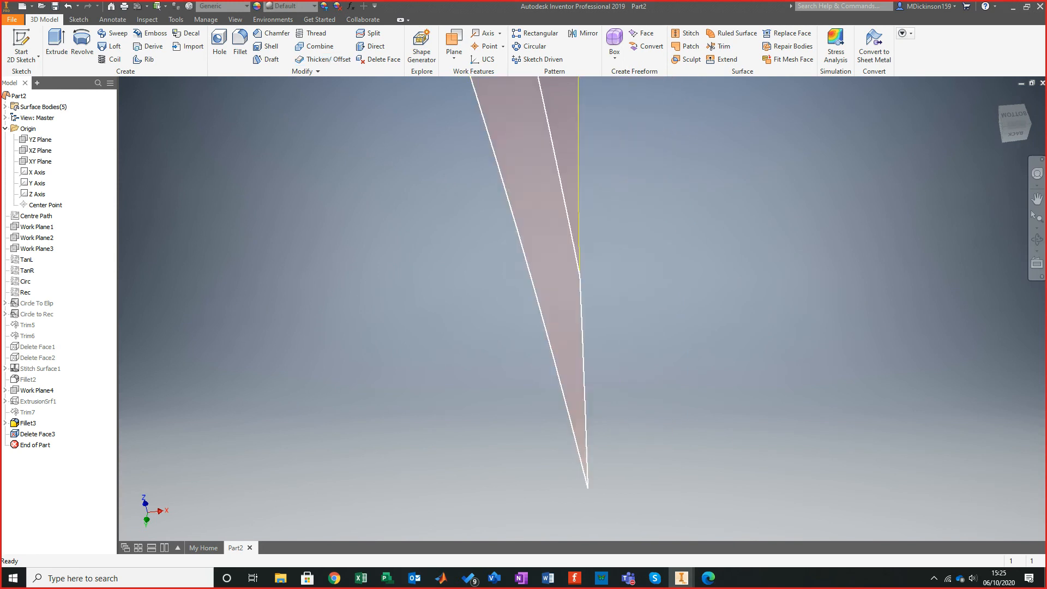
left_click(708, 409)
scroll(708, 409, "up", 9)
middle_click_drag(594, 355, 764, 349, "shift")
scroll(578, 448, "down", 4)
middle_click_drag(578, 447, 797, 349, "shift")
key("Escape")
scroll(764, 333, "up", 3)
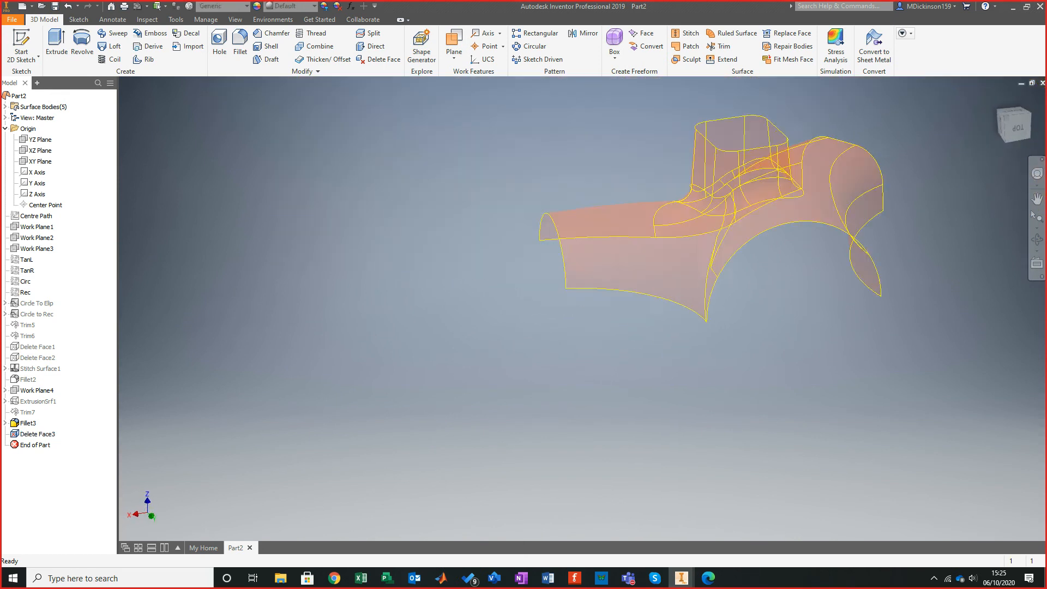
scroll(922, 283, "down", 3)
scroll(687, 308, "down", 7)
middle_click_drag(655, 306, 690, 284, "shift")
middle_click_drag(877, 338, 873, 338, "shift")
scroll(873, 338, "up", 7)
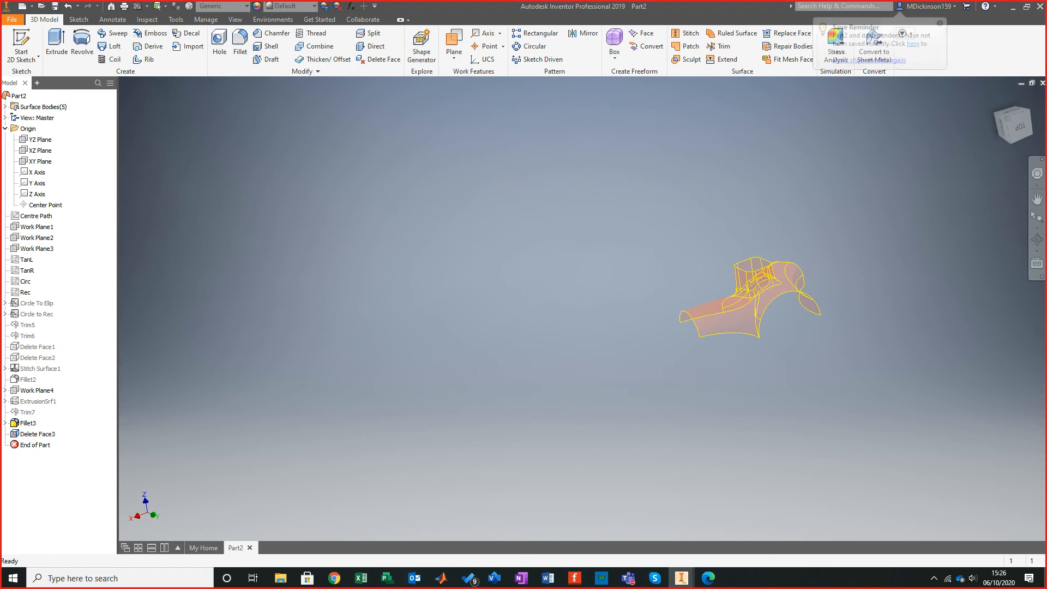
scroll(654, 358, "up", 10)
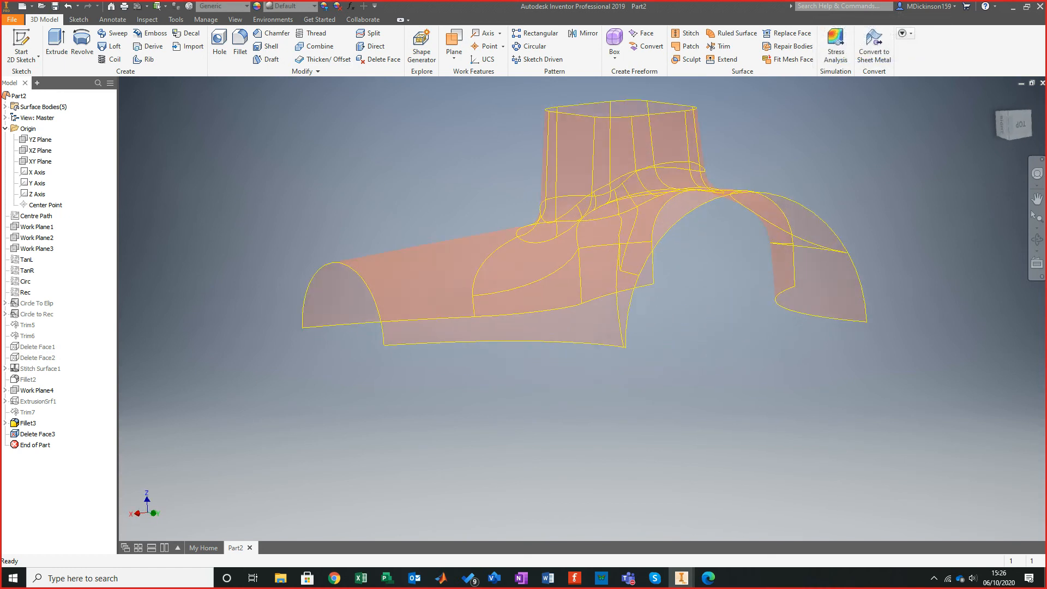
Inspect the outer lower corner of the side leg for doubled edges and identify the face they belong to.
middle_click_drag(818, 295, 983, 353, "shift")
scroll(981, 382, "up", 5)
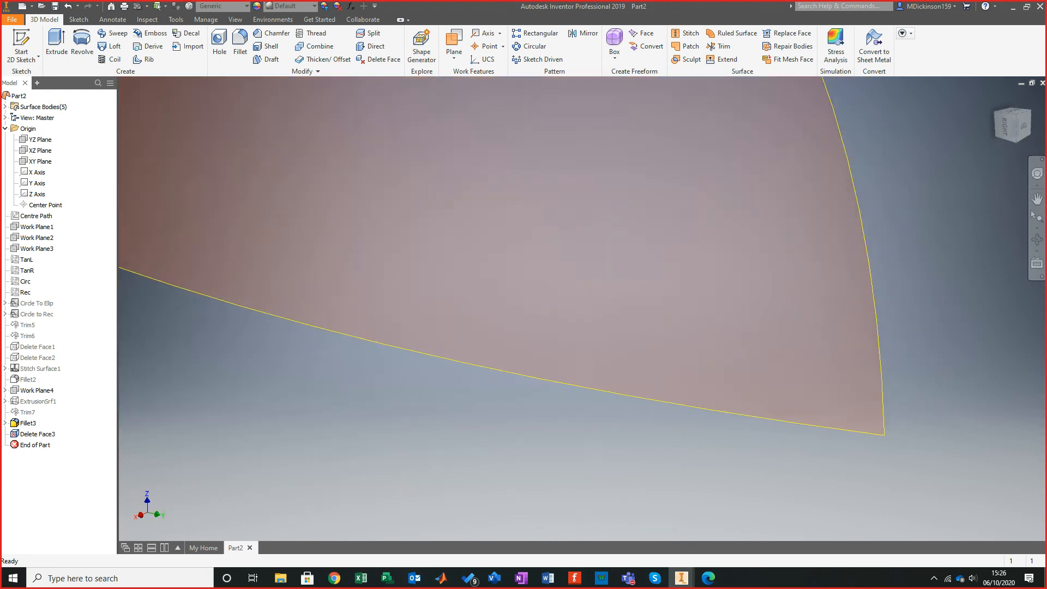
scroll(939, 373, "up", 3)
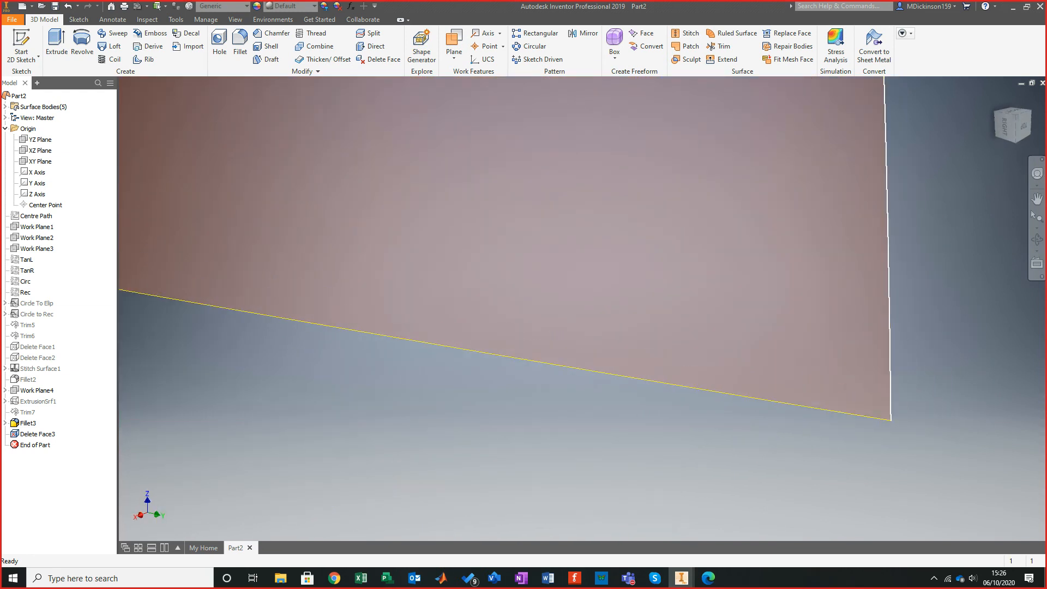
left_click(890, 380)
middle_click_drag(890, 380, 319, 356)
left_click(371, 349)
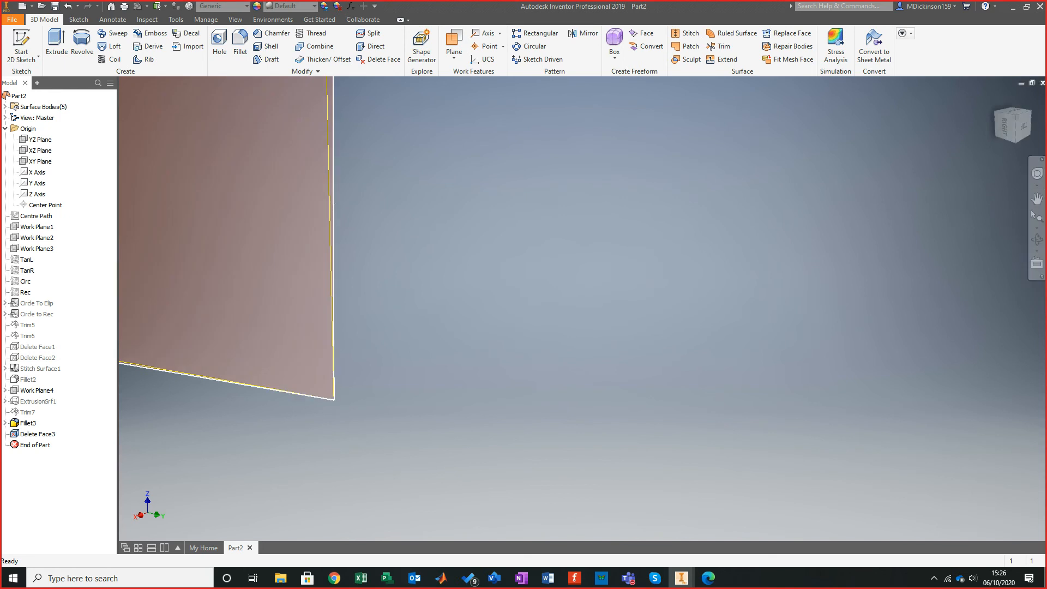
left_click(262, 305)
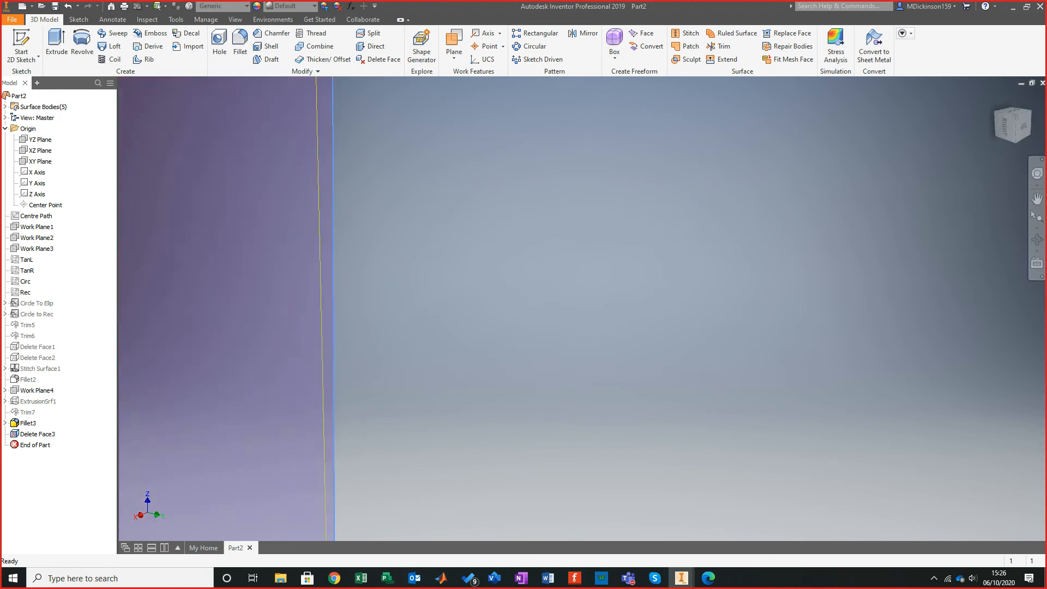
scroll(445, 163, "down", 4)
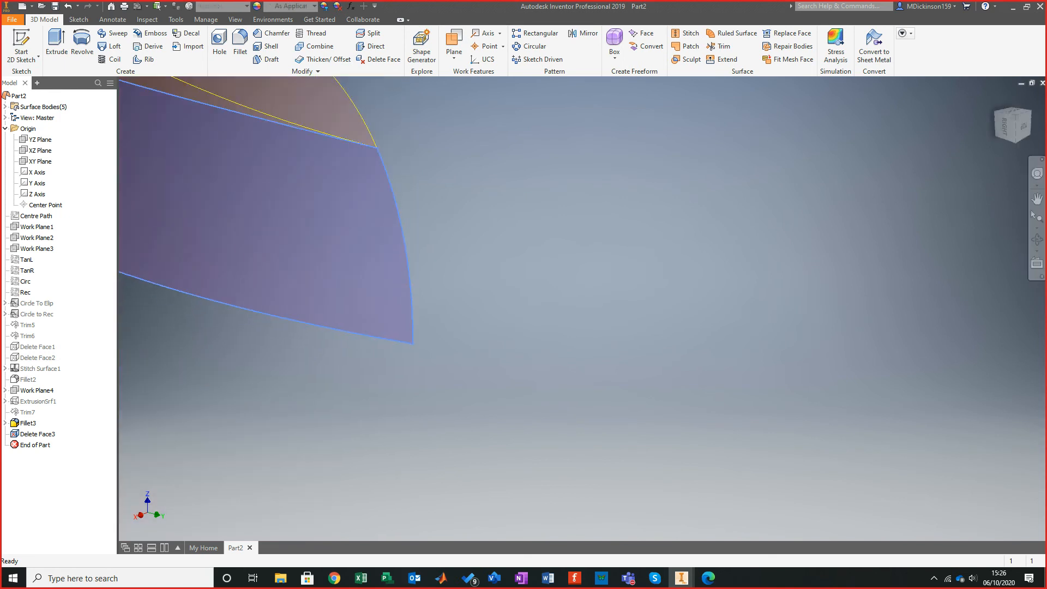
scroll(426, 324, "up", 5)
scroll(435, 318, "down", 8)
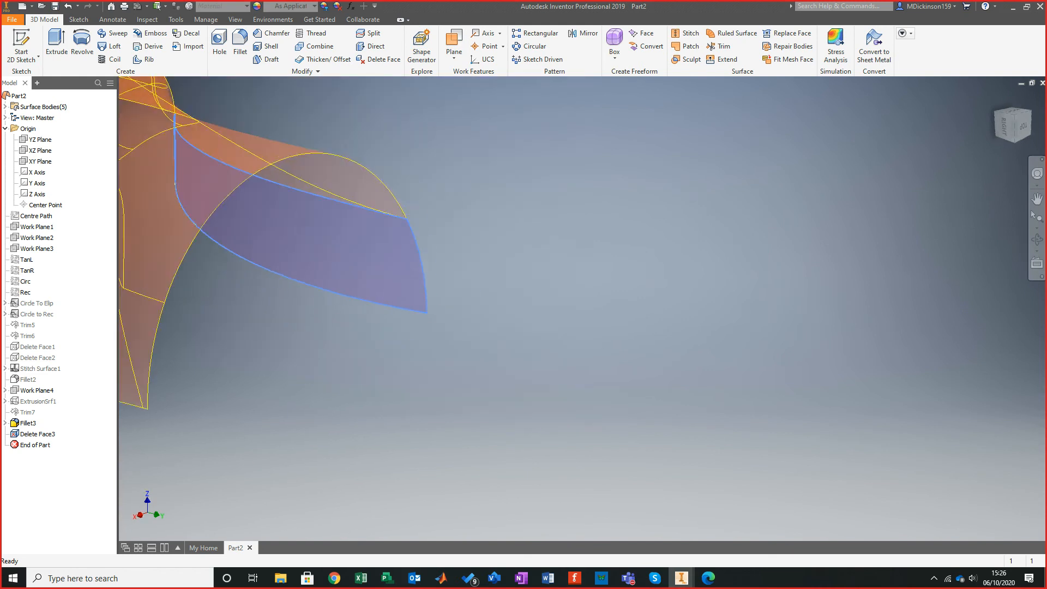
Examine the side leg's end edge from the opposite side for a thin overlapping face.
middle_click_drag(435, 318, 134, 295, "shift")
key("Escape")
scroll(653, 384, "up", 6)
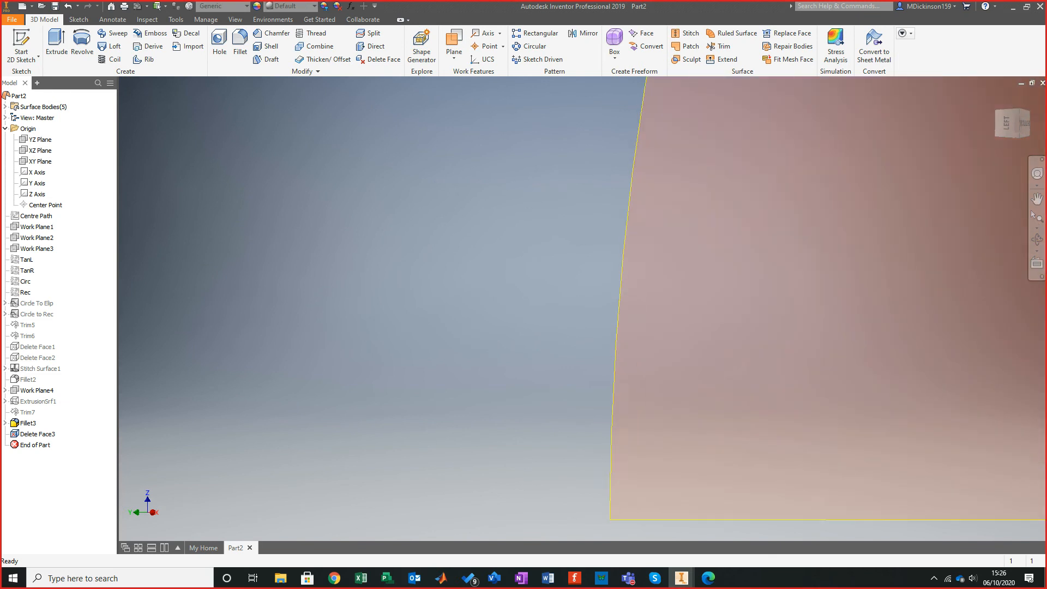
scroll(644, 371, "up", 6)
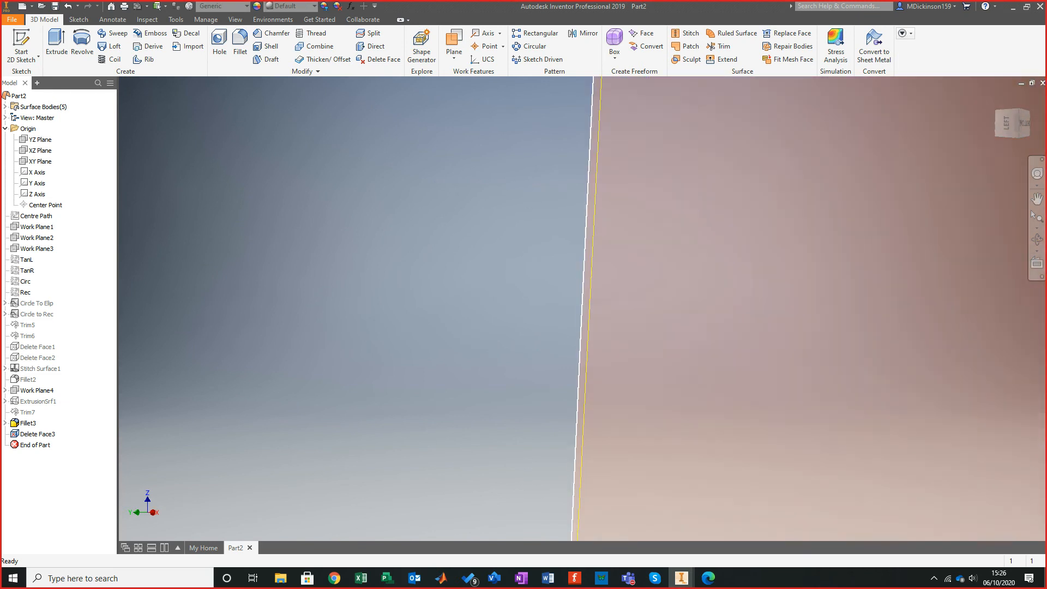
left_click(643, 371)
scroll(643, 371, "down", 5)
scroll(640, 376, "down", 5)
middle_click_drag(640, 376, 831, 415, "shift")
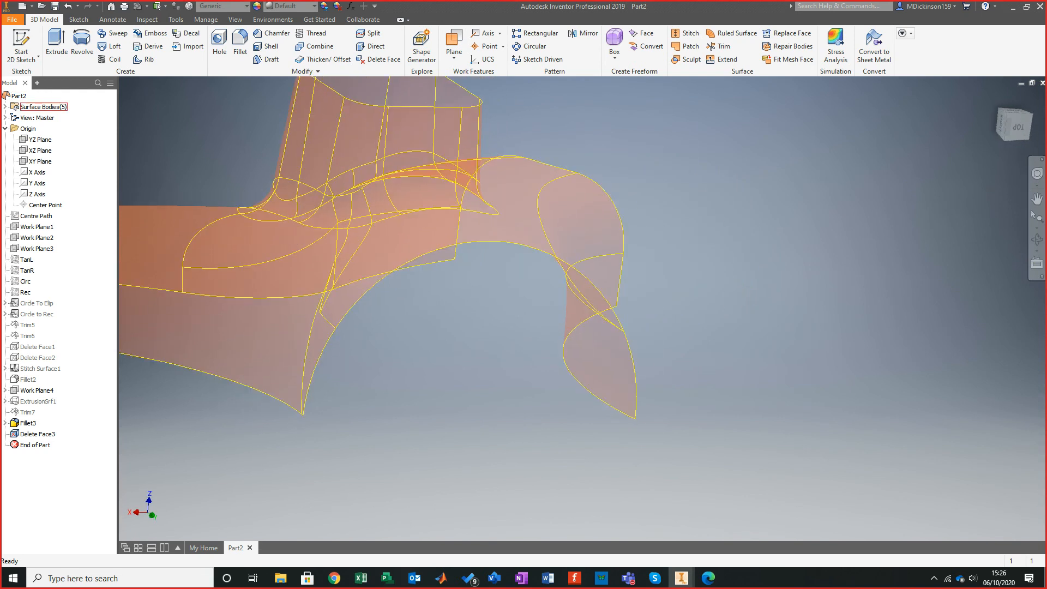
List the part's surface bodies and highlight Srf2 to compare its outline with the leg's edges.
left_click(5, 107)
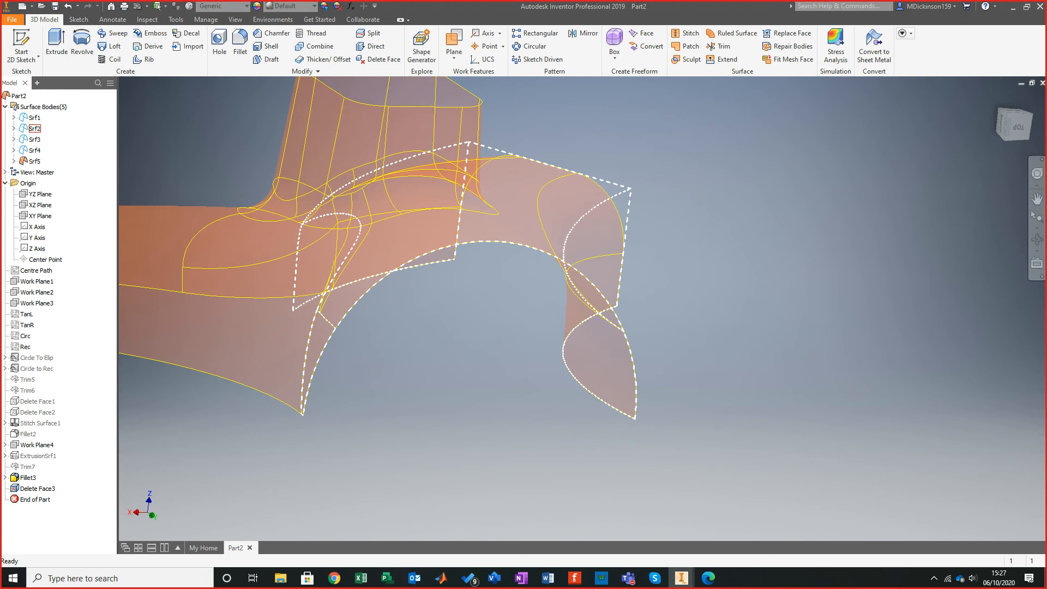
middle_click_drag(575, 410, 610, 414, "shift")
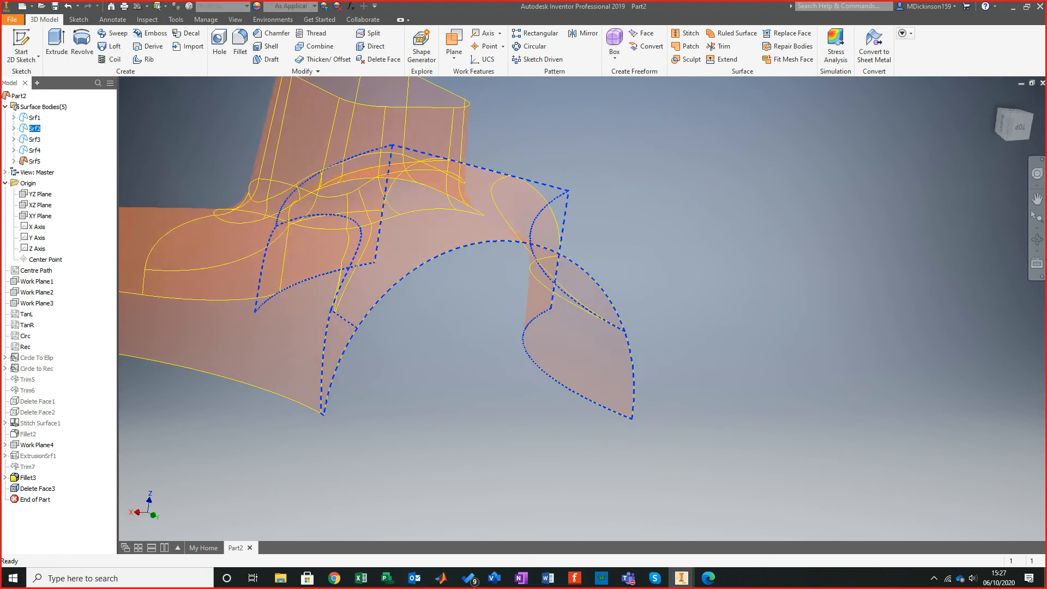
scroll(610, 414, "down", 7)
scroll(807, 436, "down", 4)
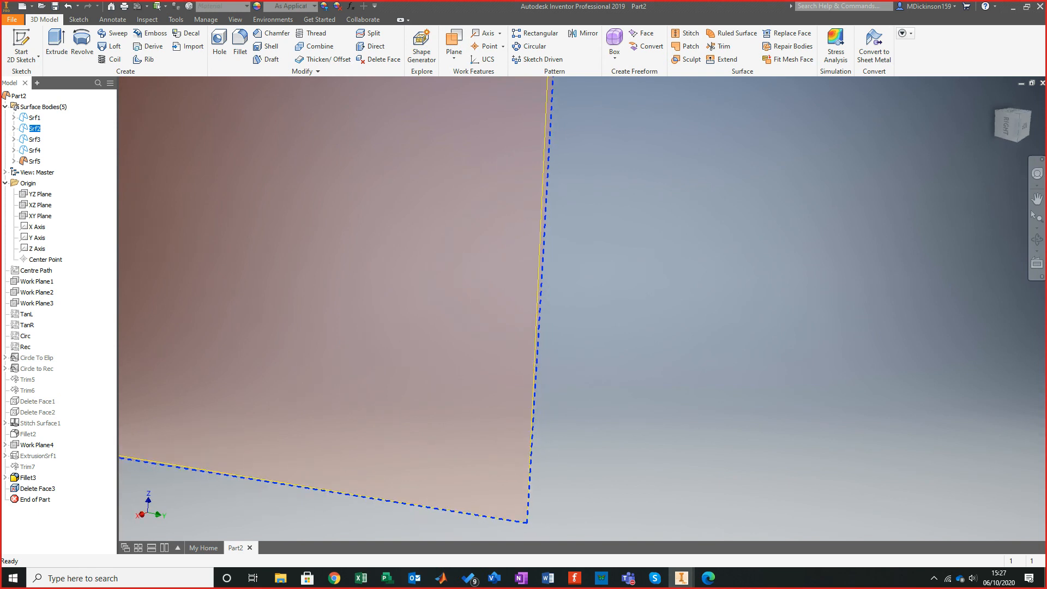
middle_click_drag(594, 442, 584, 423, "shift")
scroll(857, 319, "up", 5)
scroll(878, 294, "down", 4)
Try deleting another face of the duct body with the Heal option on.
left_click(378, 60)
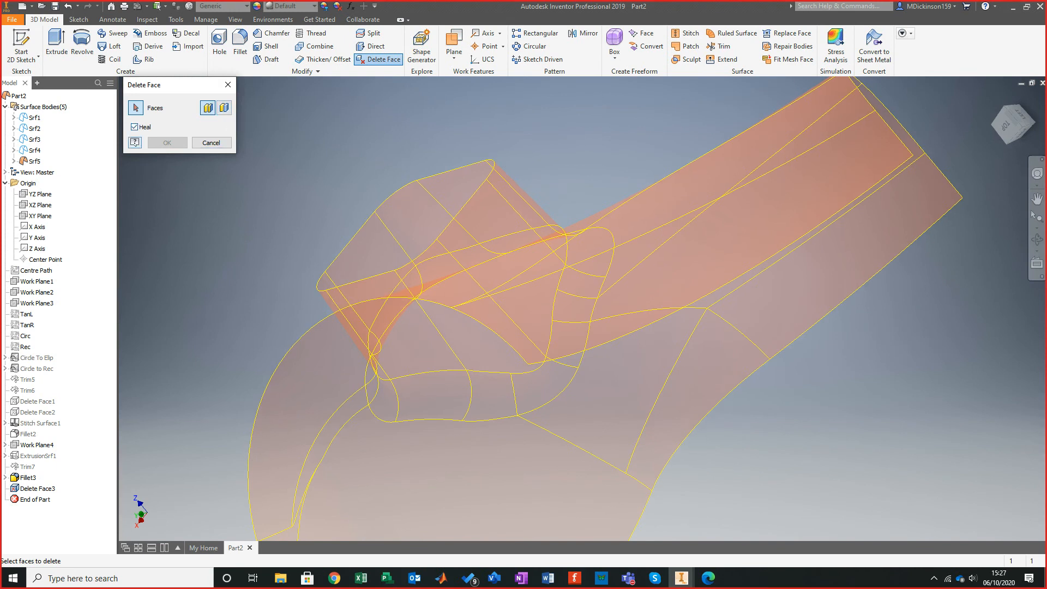
left_click(583, 306)
middle_click_drag(583, 305, 420, 322, "shift")
left_click(168, 143)
Examine the side leg from several angles and remove the newest Delete Face feature from the model.
middle_click_drag(403, 262, 693, 282, "shift")
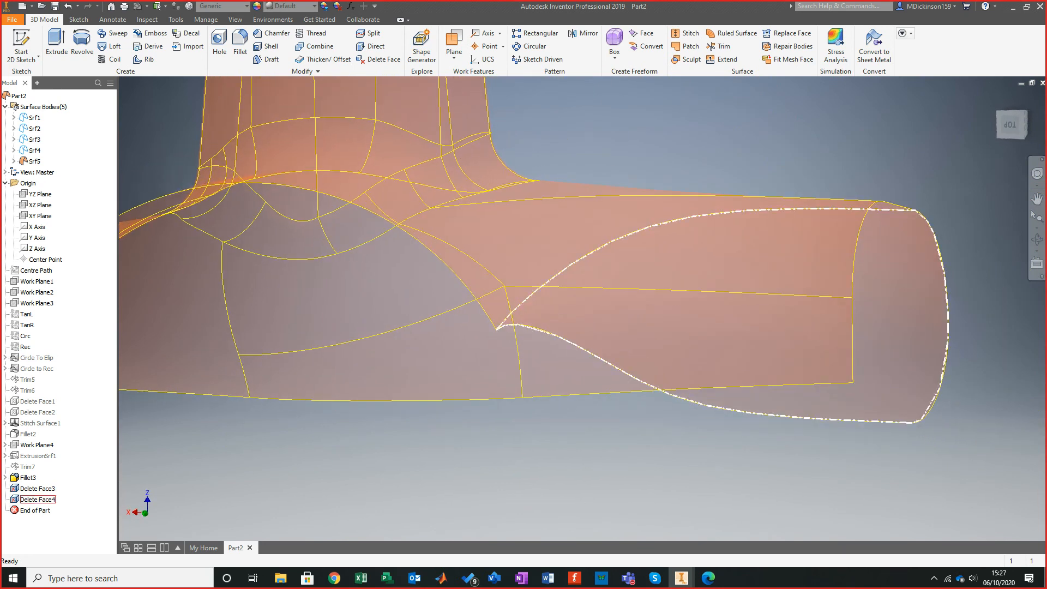
middle_click_drag(687, 349, 628, 230, "shift")
middle_click_drag(426, 346, 423, 376, "shift")
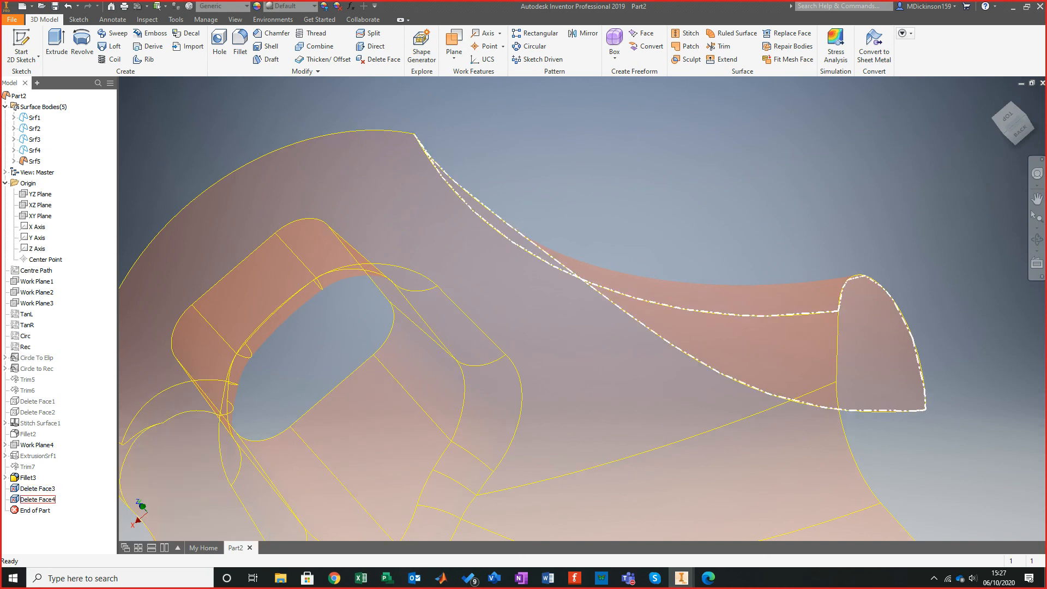
right_click(48, 499)
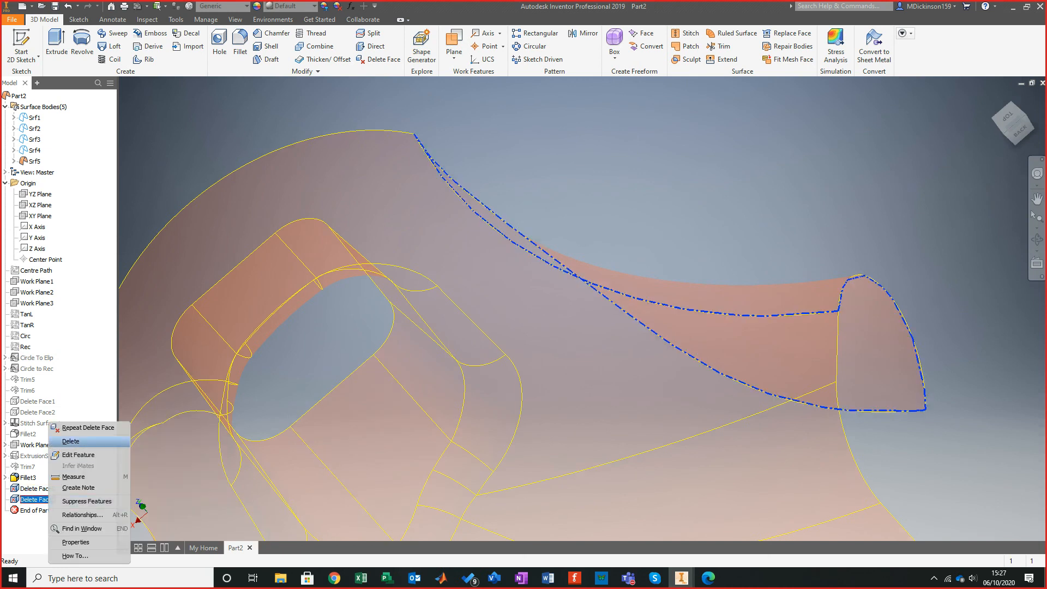
left_click(71, 441)
Try to redefine the Trim5 surface trim by reselecting its faces to remove, and discard the edit.
middle_click_drag(464, 393, 703, 257, "shift")
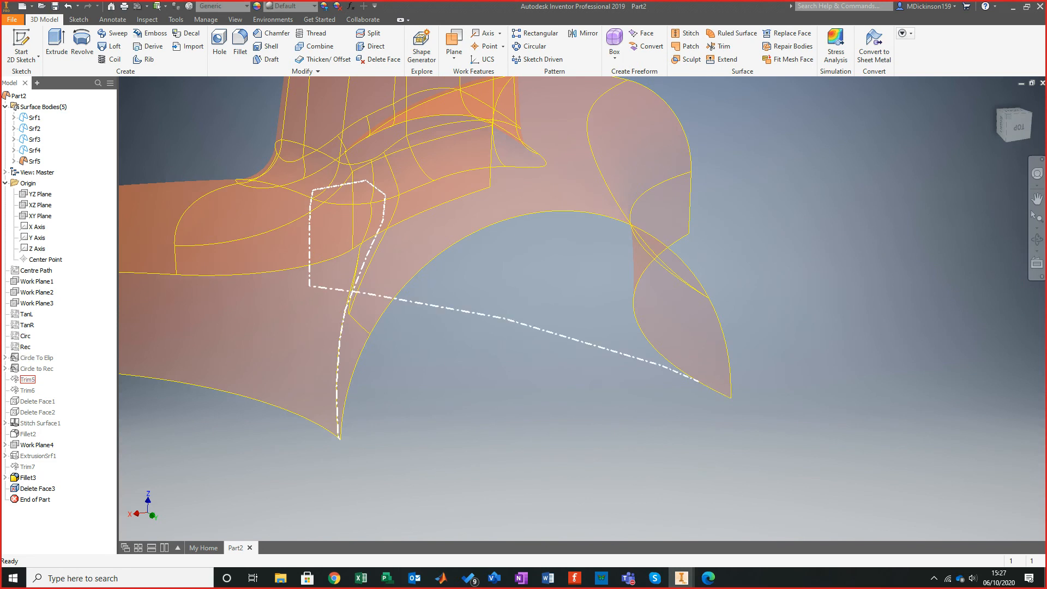
right_click(29, 379)
left_click(60, 412)
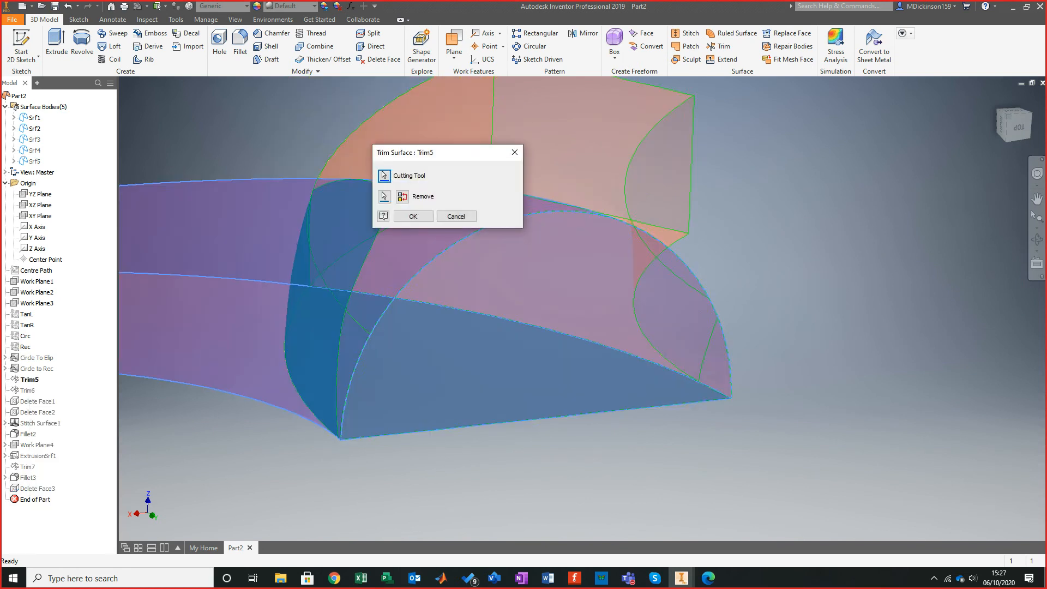
middle_click_drag(546, 316, 589, 349, "shift")
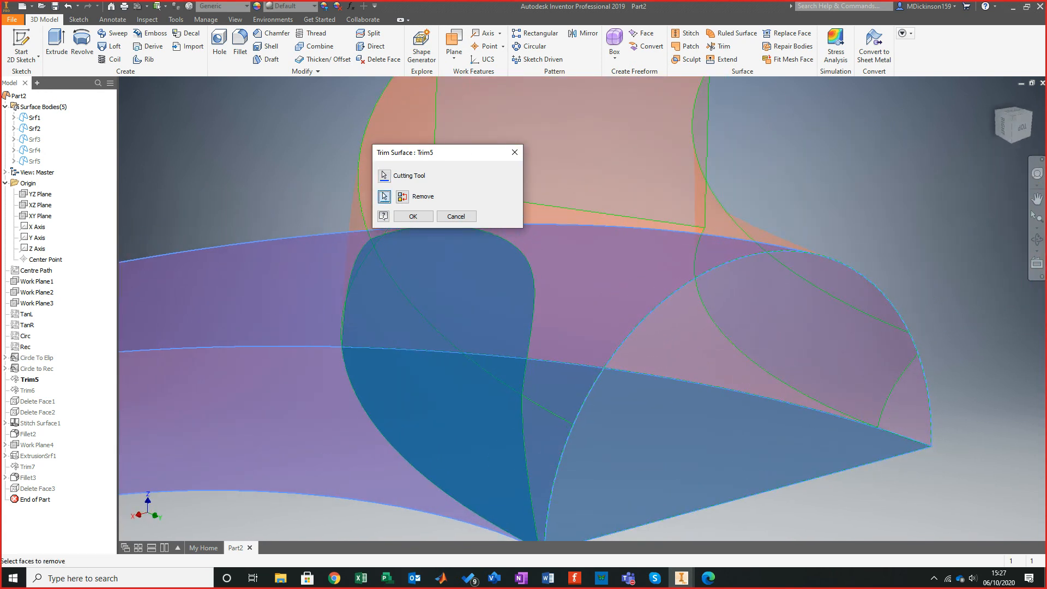
middle_click_drag(589, 349, 397, 297, "shift")
left_click(413, 217)
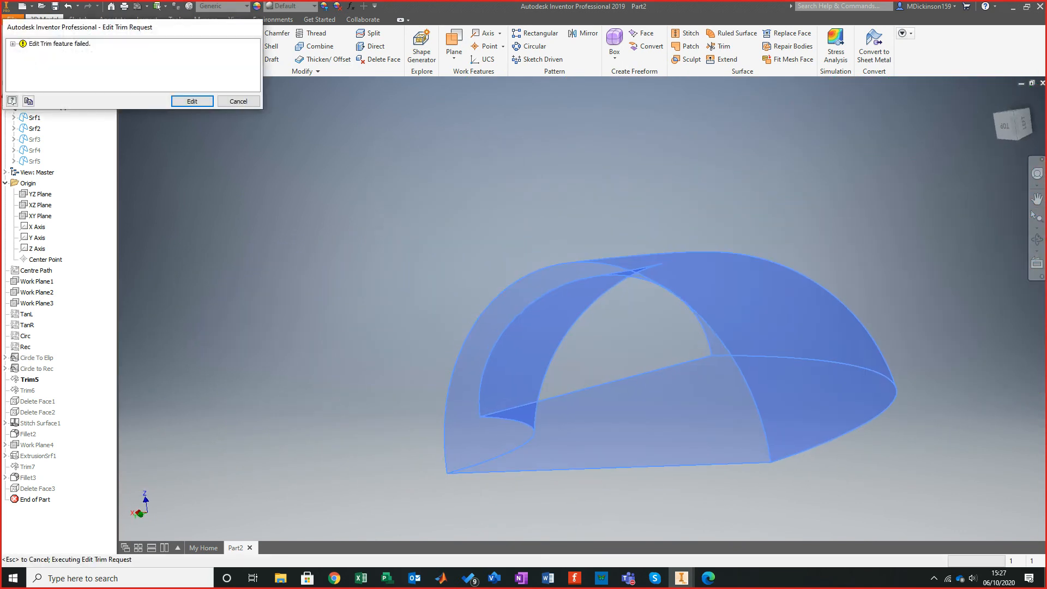
left_click(238, 101)
Try to edit Trim6's faces to remove, focusing on the thin strip along the trimmed surface's lower edge.
middle_click_drag(349, 251, 523, 283, "shift")
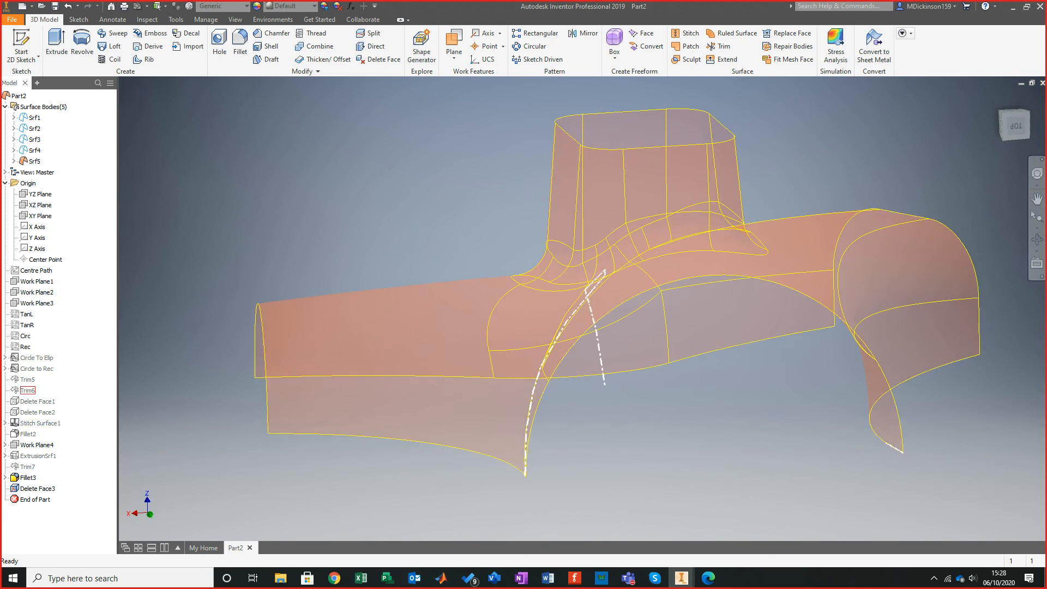
right_click(27, 391)
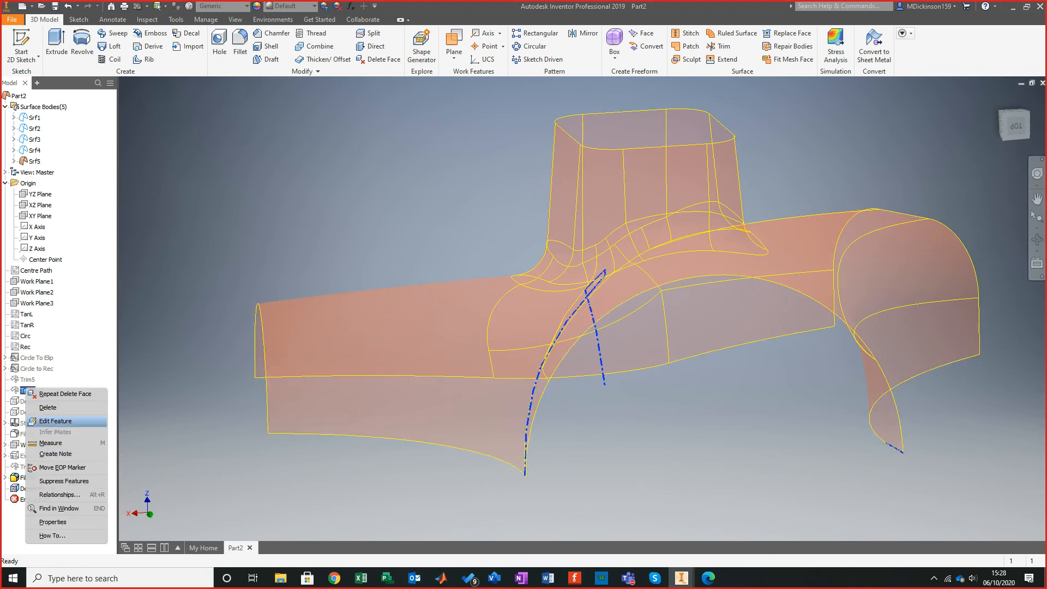
left_click(55, 421)
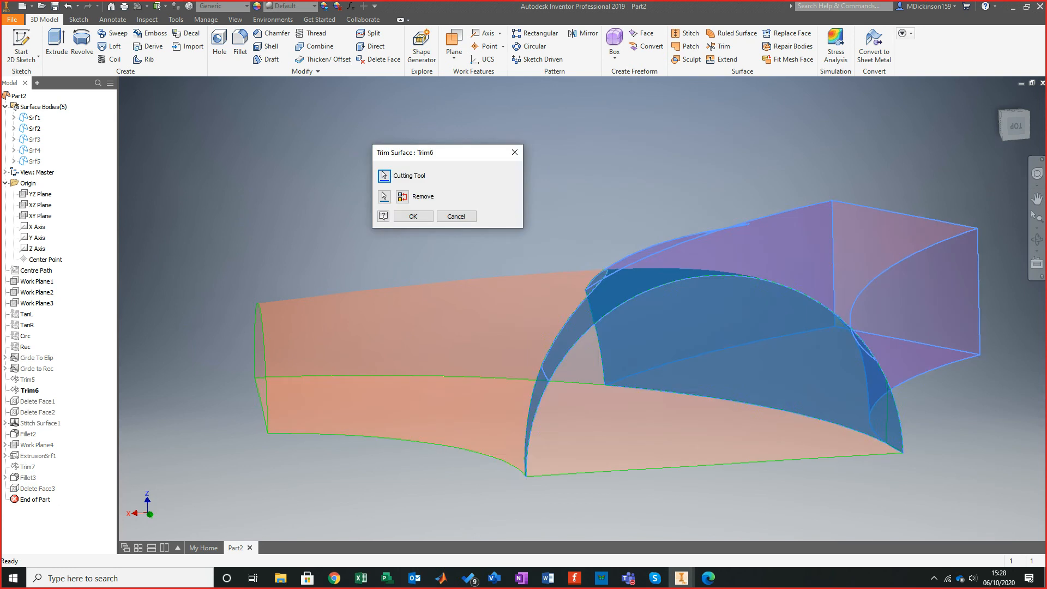
middle_click_drag(671, 306, 720, 354, "shift")
scroll(720, 351, "down", 5)
middle_click_drag(818, 349, 597, 330, "shift")
scroll(840, 338, "up", 5)
scroll(455, 345, "down", 6)
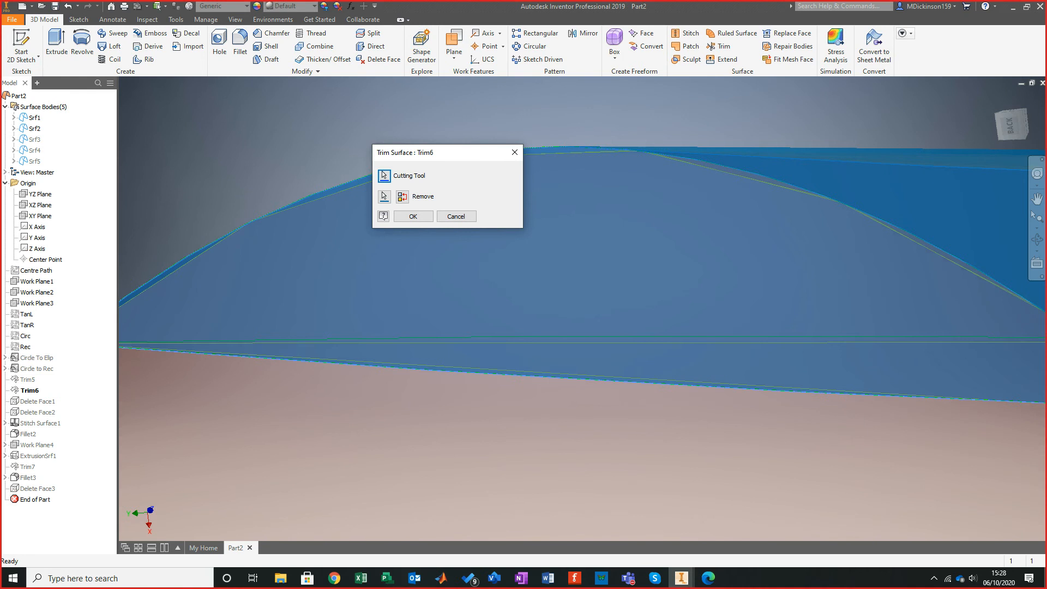
middle_click_drag(597, 328, 563, 237, "shift")
middle_click_drag(573, 306, 596, 300, "shift")
scroll(595, 300, "down", 8)
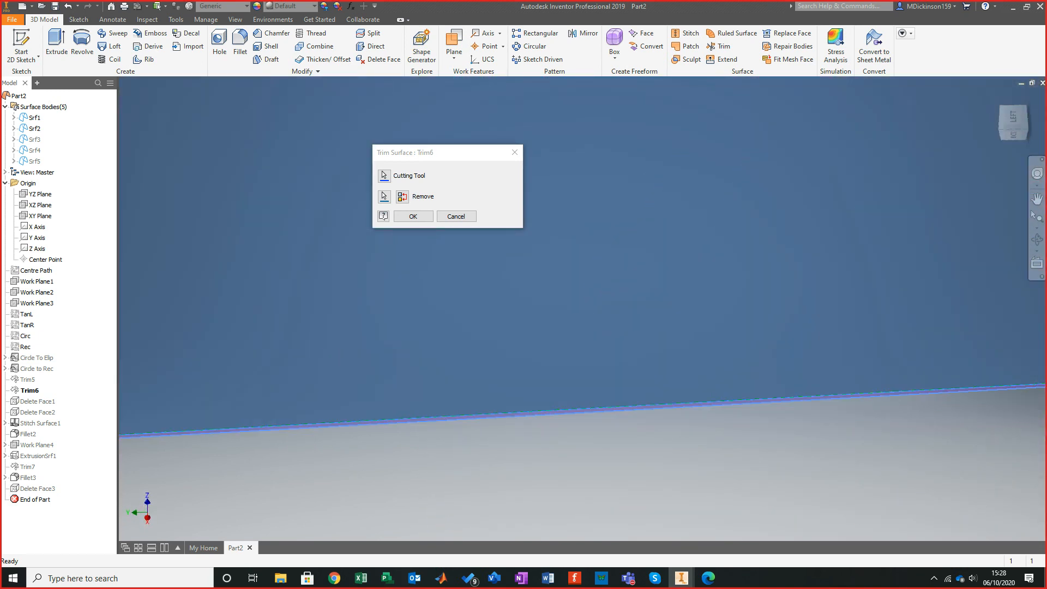
scroll(583, 415, "down", 4)
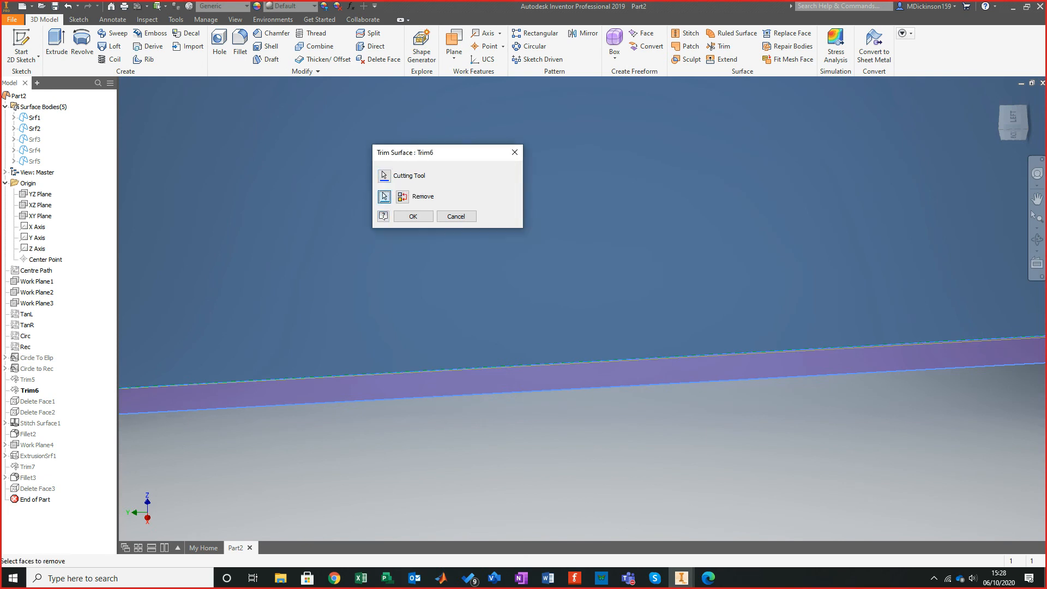
left_click(413, 216)
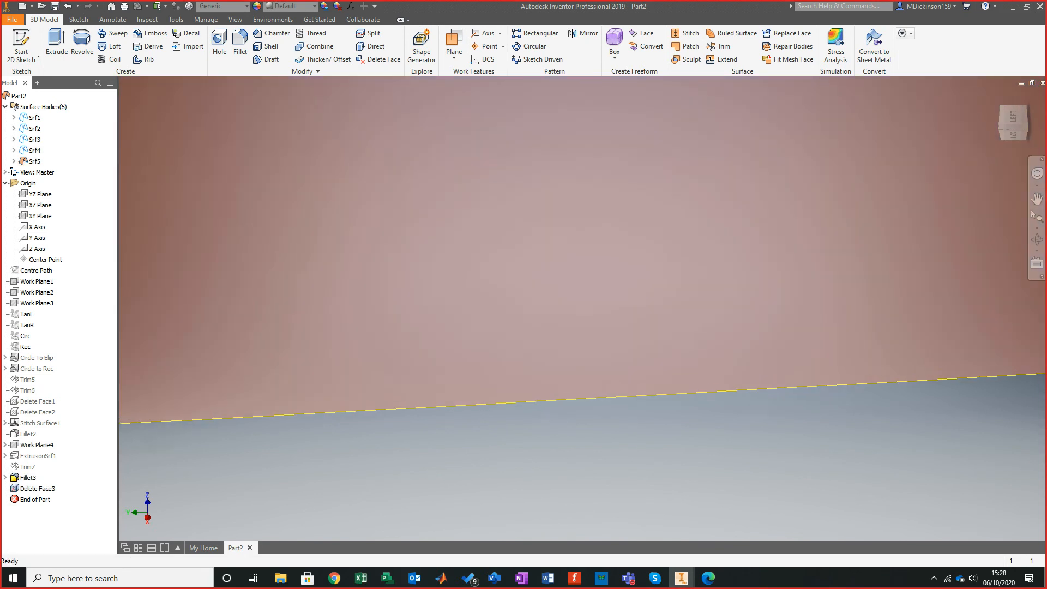
Thicken the lower strip and the connected faces of the central duct body by 5 mm as a solid.
scroll(627, 385, "down", 8)
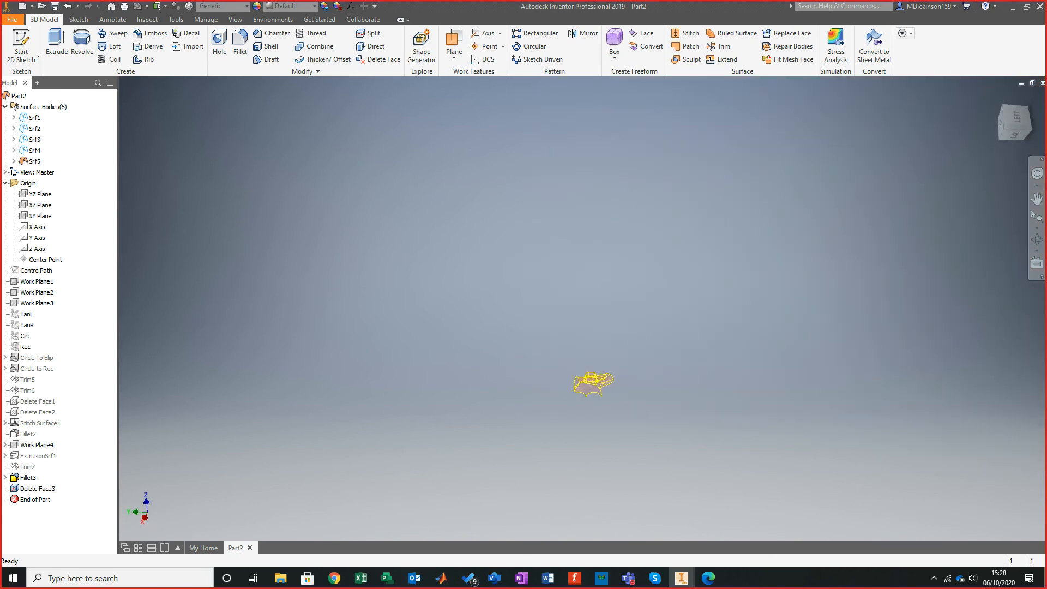
scroll(551, 338, "up", 5)
middle_click_drag(551, 305, 551, 338, "shift")
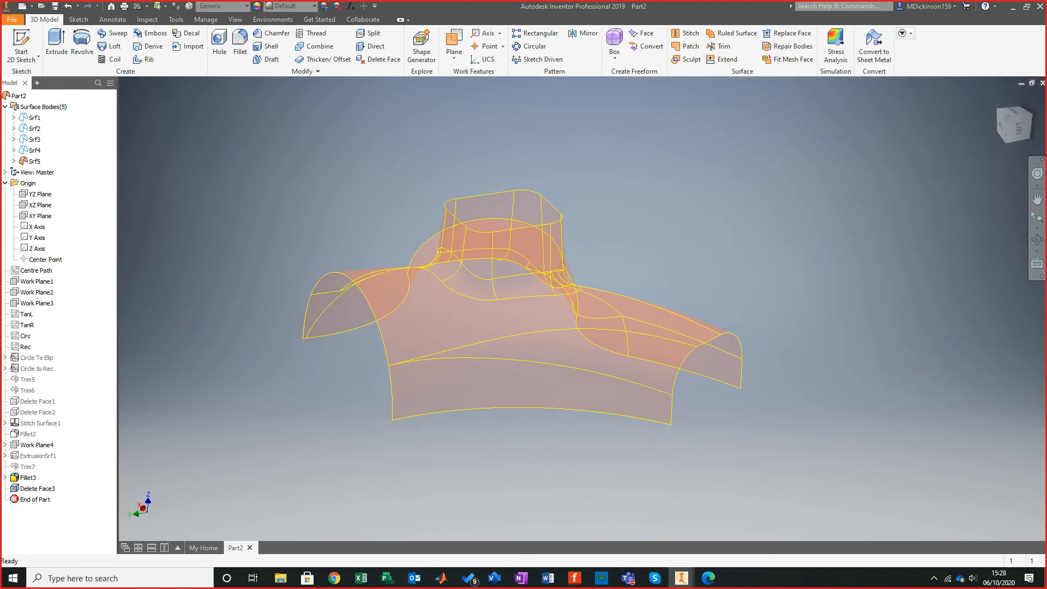
left_click(321, 59)
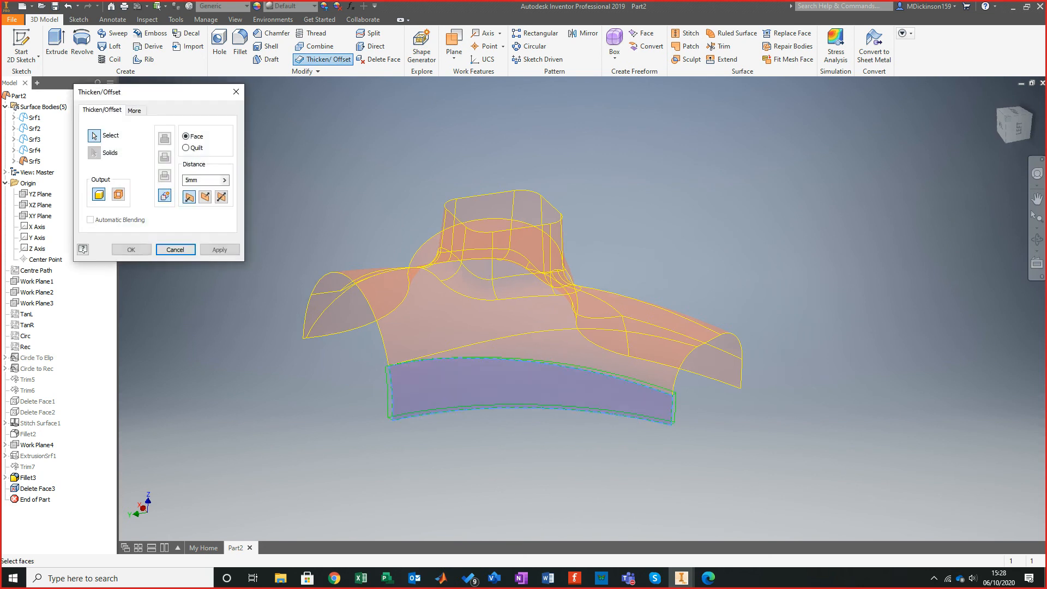
middle_click_drag(524, 327, 704, 370, "shift")
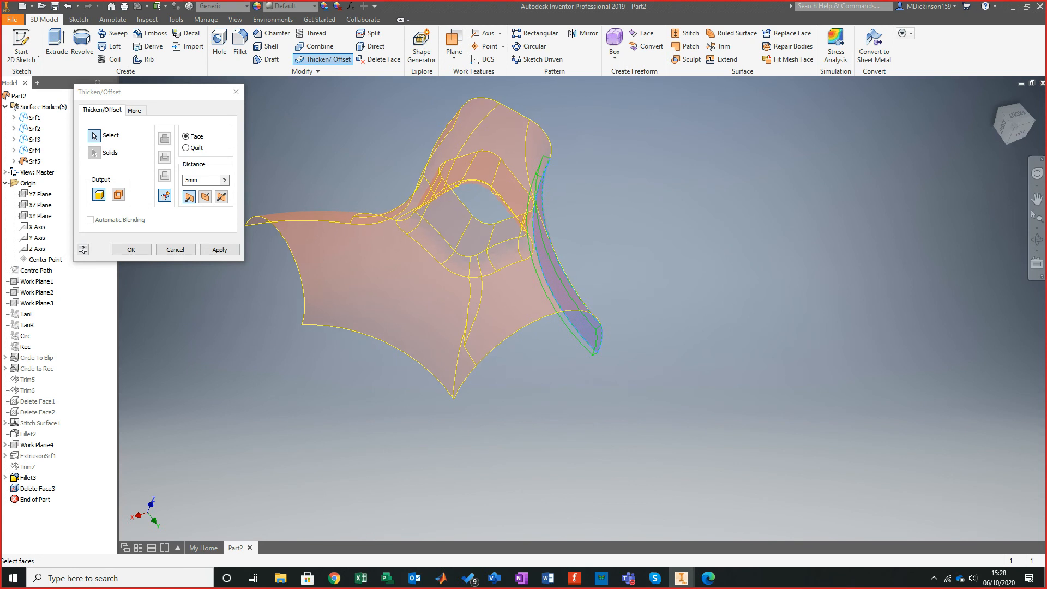
middle_click_drag(643, 360, 475, 330, "shift")
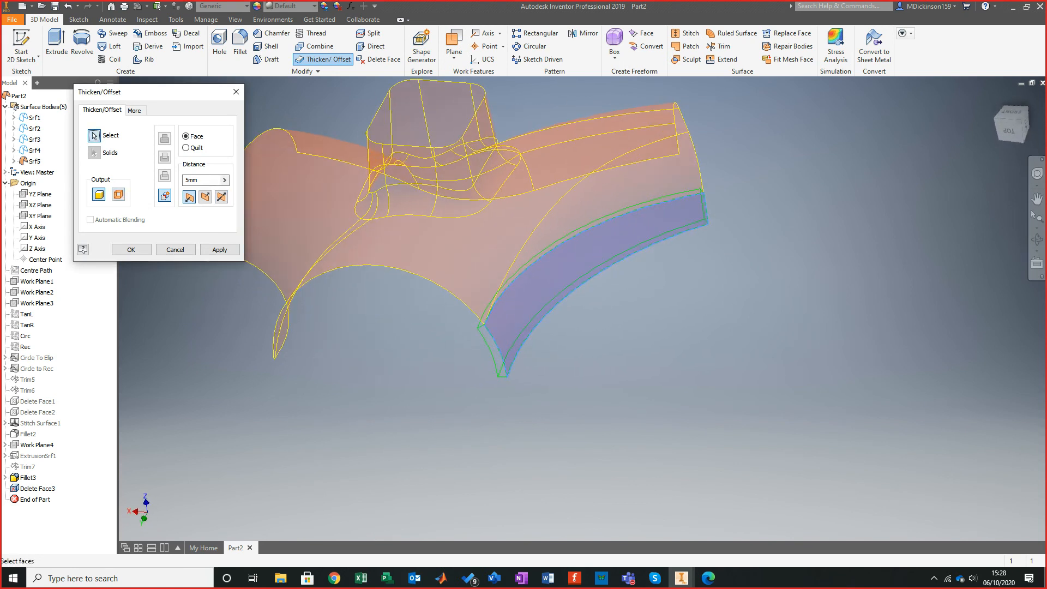
middle_click_drag(475, 295, 538, 232, "shift")
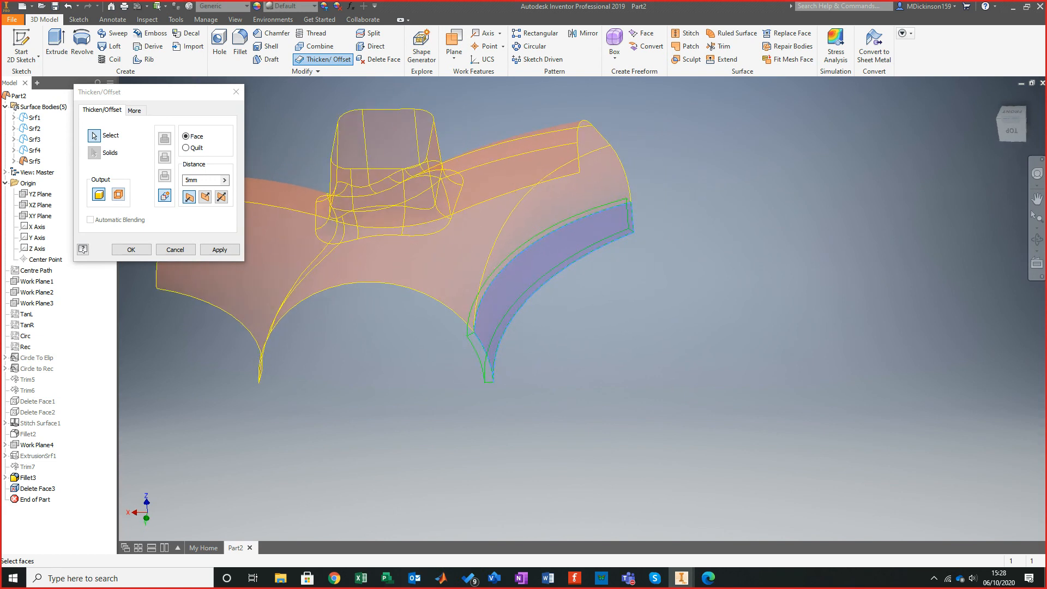
left_click(436, 257)
middle_click_drag(436, 256, 551, 262, "shift")
left_click(403, 401)
middle_click_drag(402, 401, 442, 423, "shift")
scroll(362, 415, "down", 3)
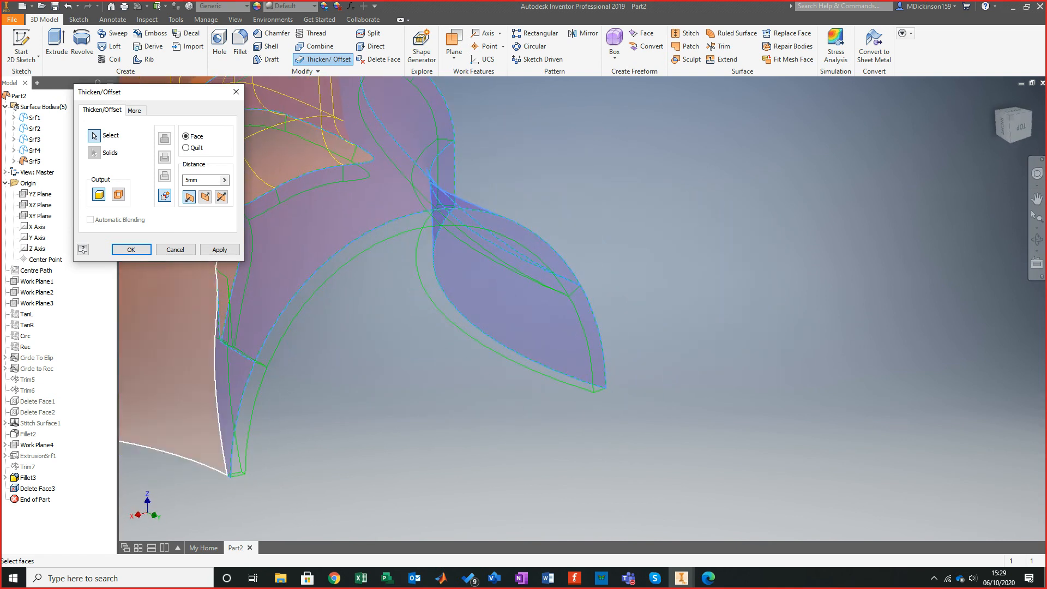
left_click(131, 249)
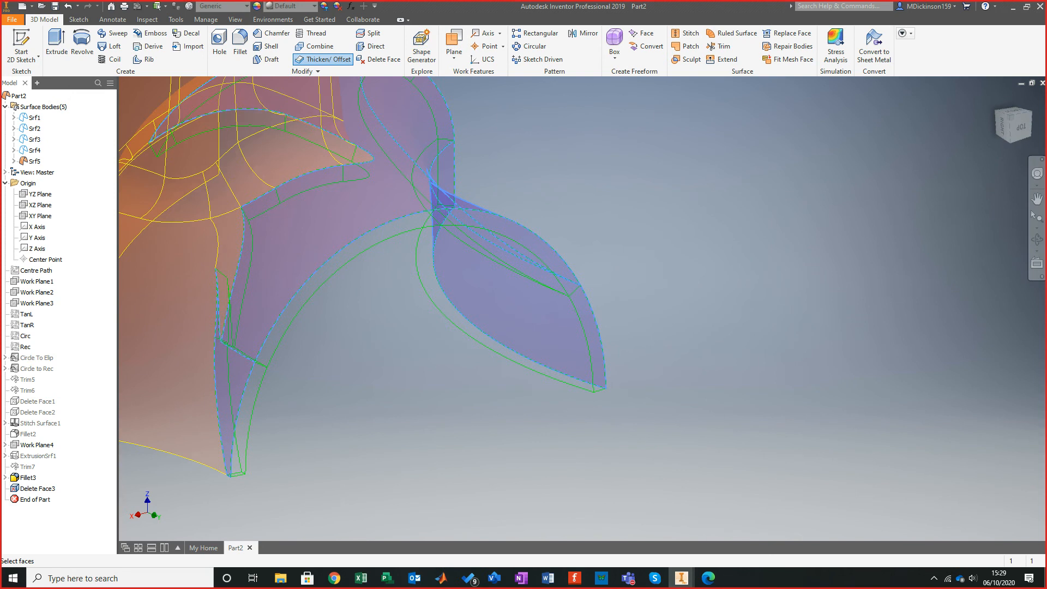
Try to add the adjoining leg's faces and lower strips to the 5 mm Thicken1 feature.
middle_click_drag(382, 382, 321, 327, "shift")
right_click(32, 456)
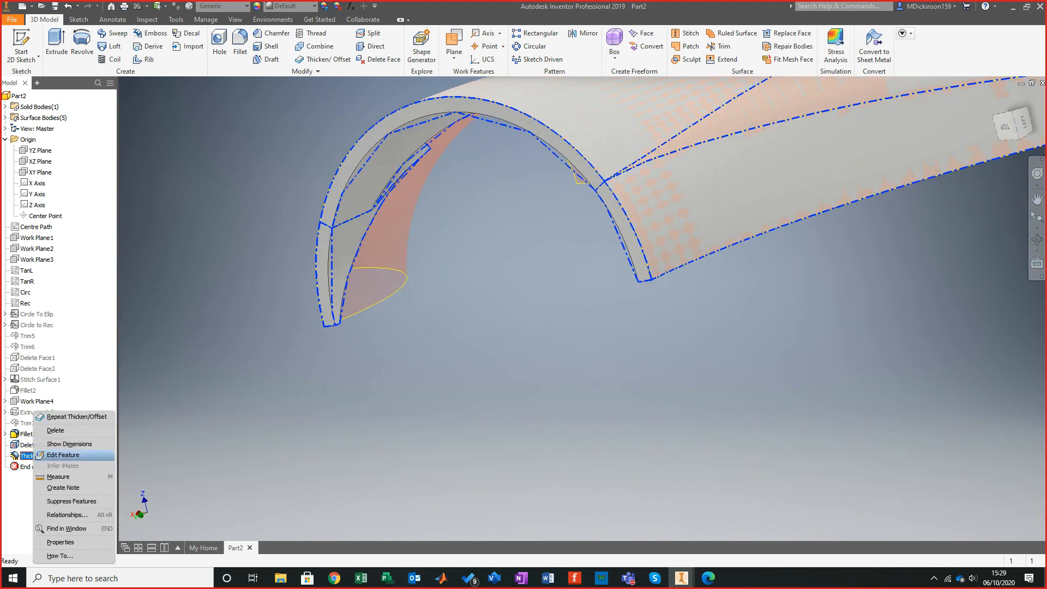
left_click(63, 455)
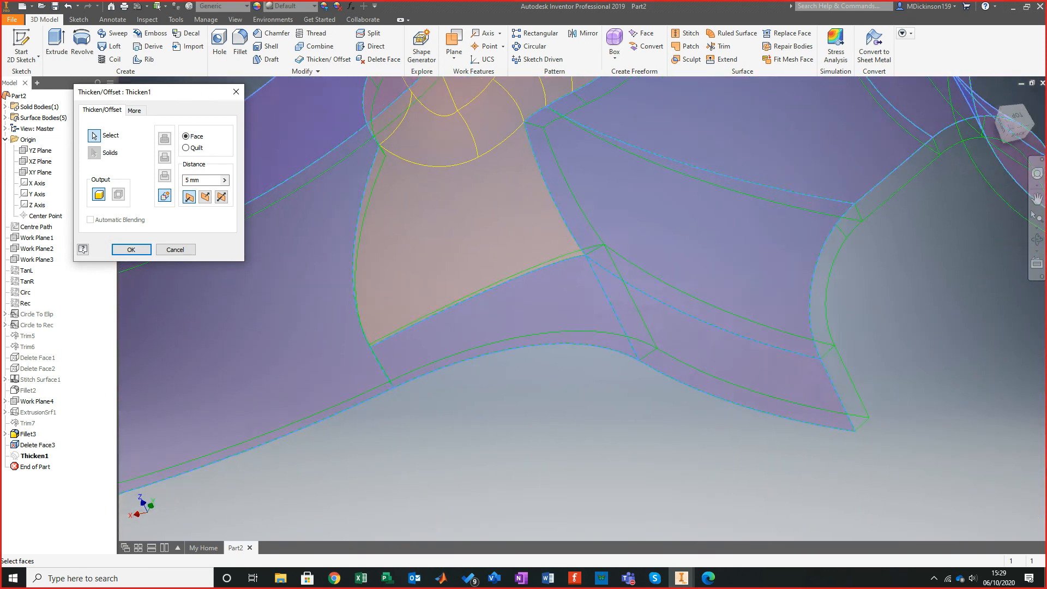
left_click(132, 250)
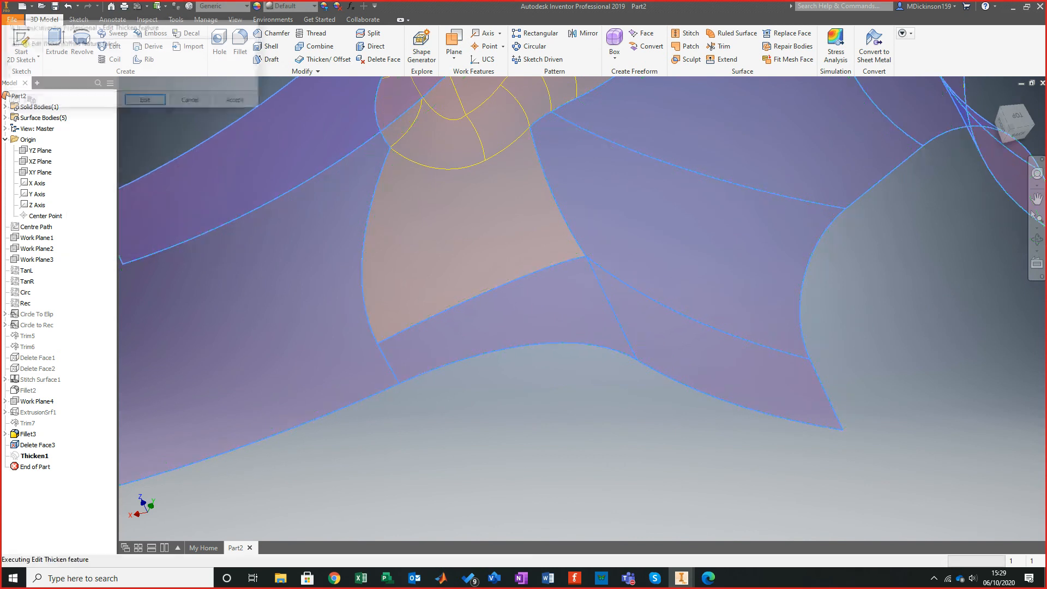
left_click(192, 102)
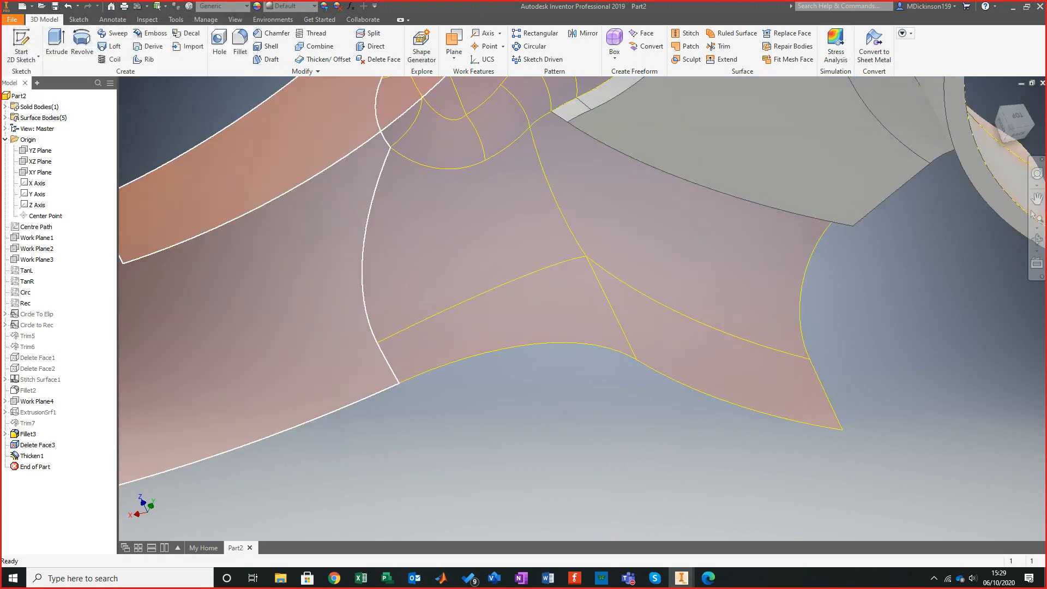
Inspect the partly thickened body from several sides and retry editing Thicken1's face selection.
middle_click_drag(491, 327, 578, 169, "shift")
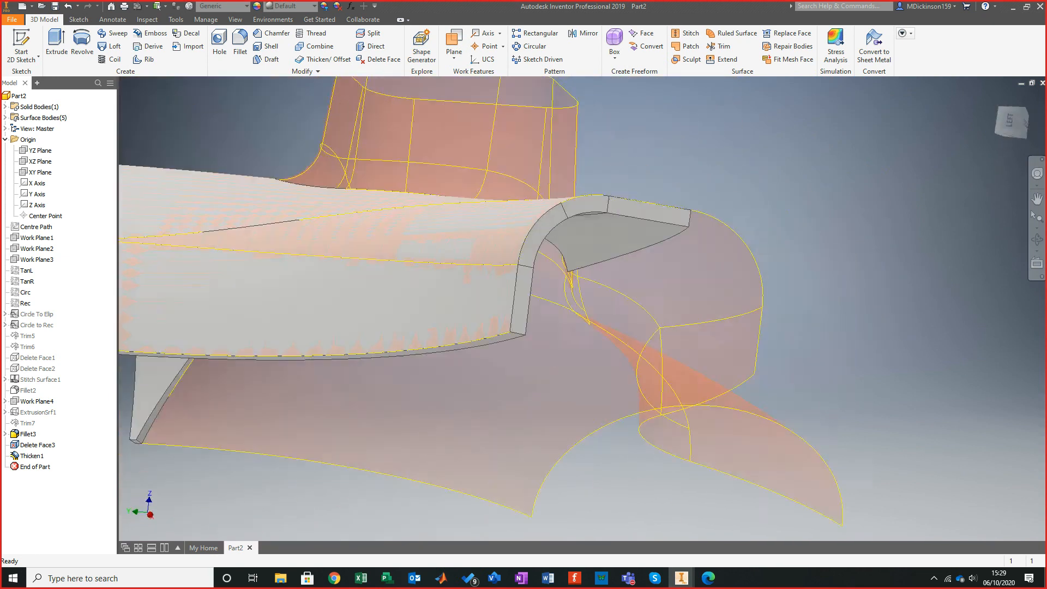
middle_click_drag(578, 295, 572, 327, "shift")
key("F6")
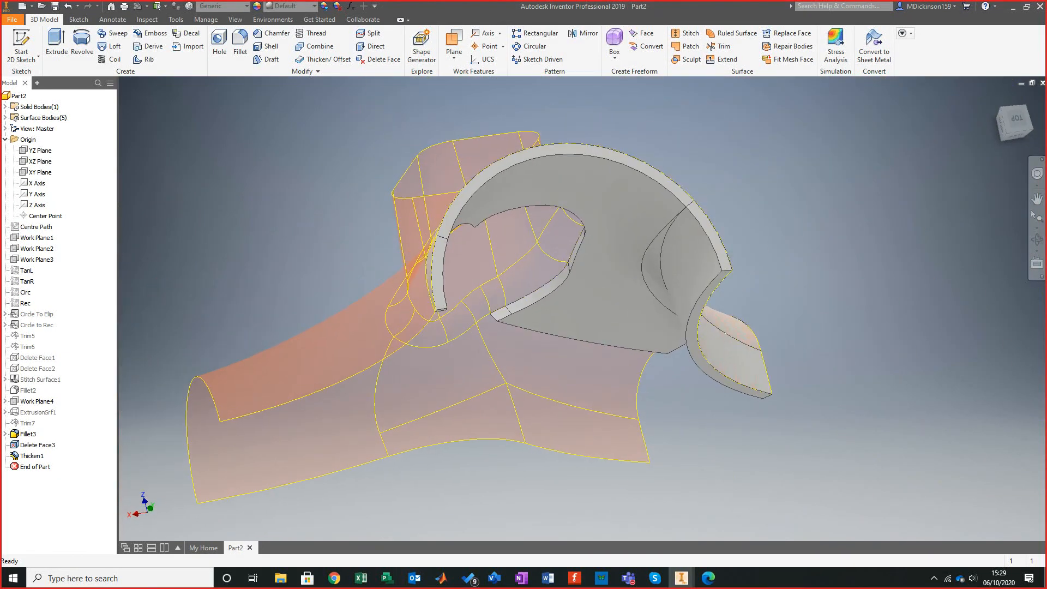
right_click(31, 455)
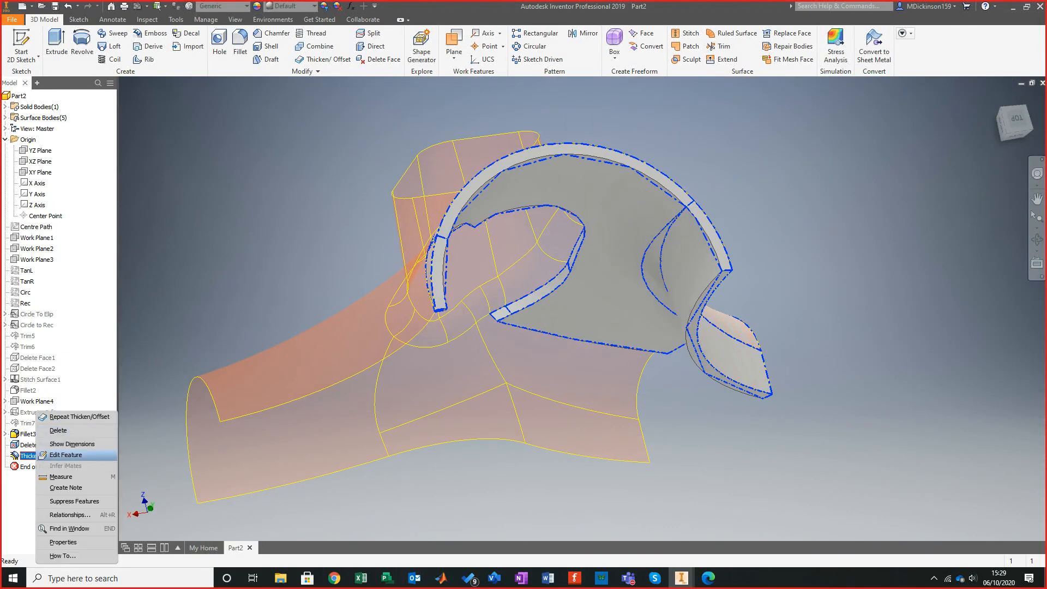
left_click(66, 455)
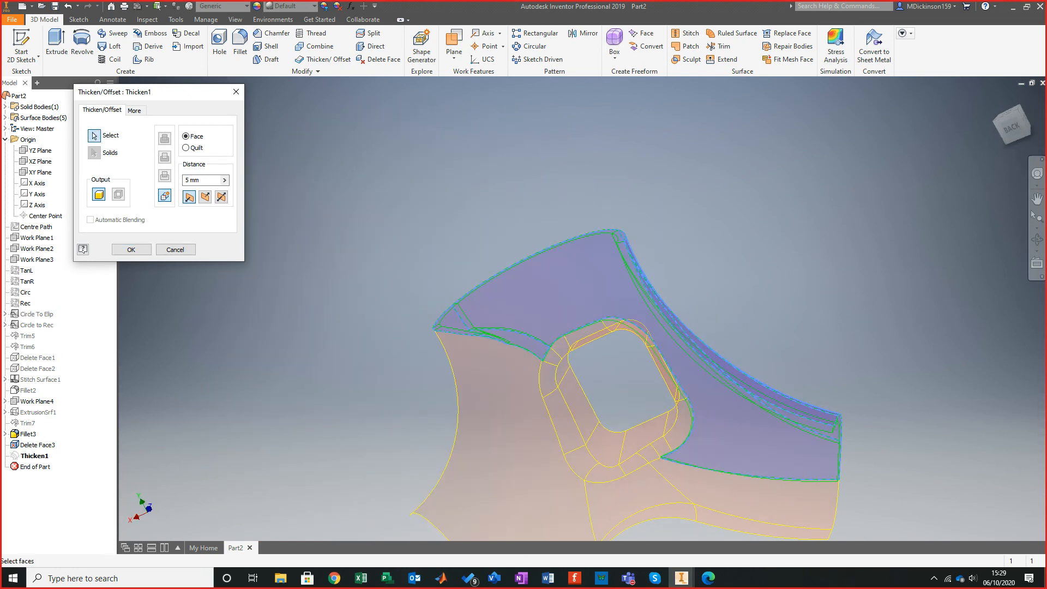
left_click(132, 250)
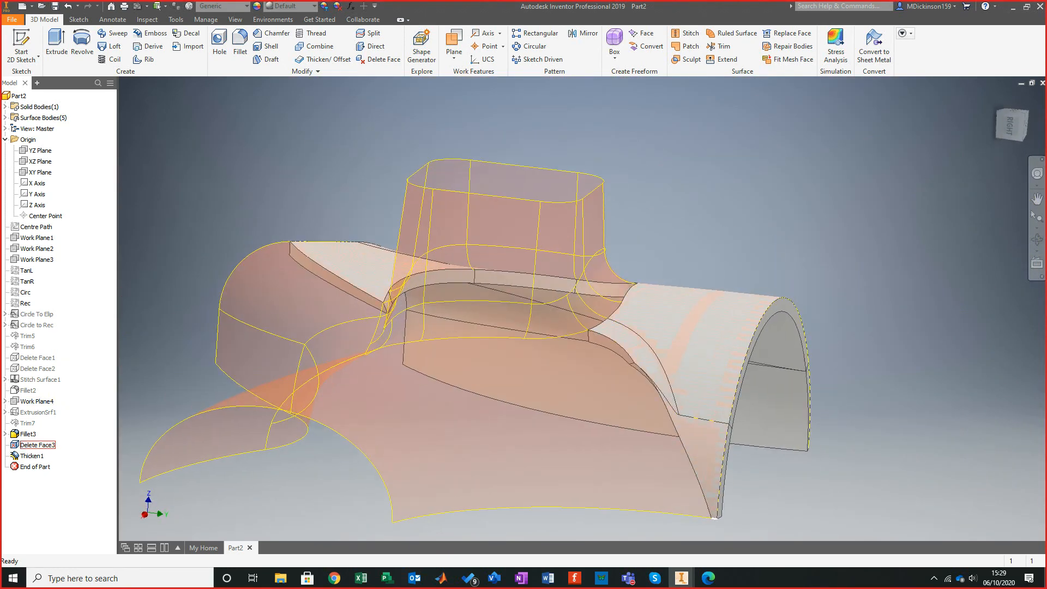
Try to add the large outer side face between the unthickened legs to Thicken1.
right_click(30, 456)
left_click(60, 456)
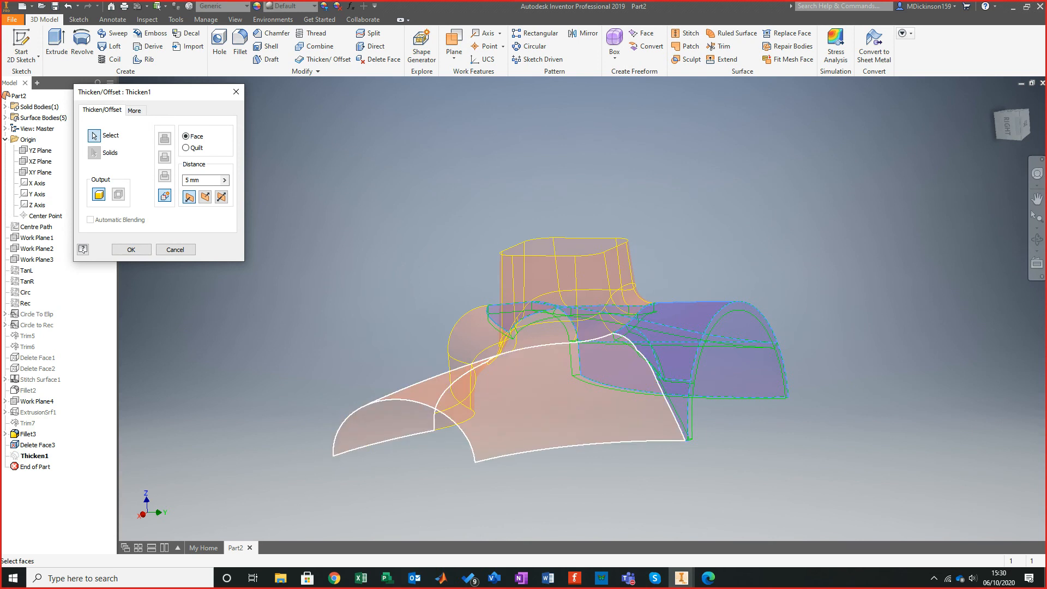
left_click(546, 394)
left_click(131, 250)
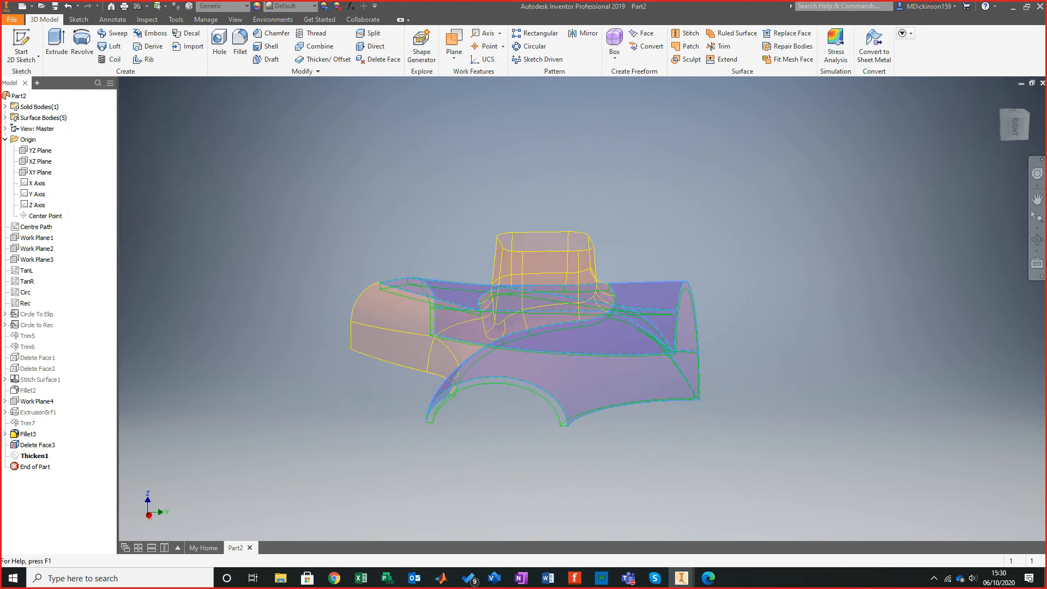
left_click(192, 101)
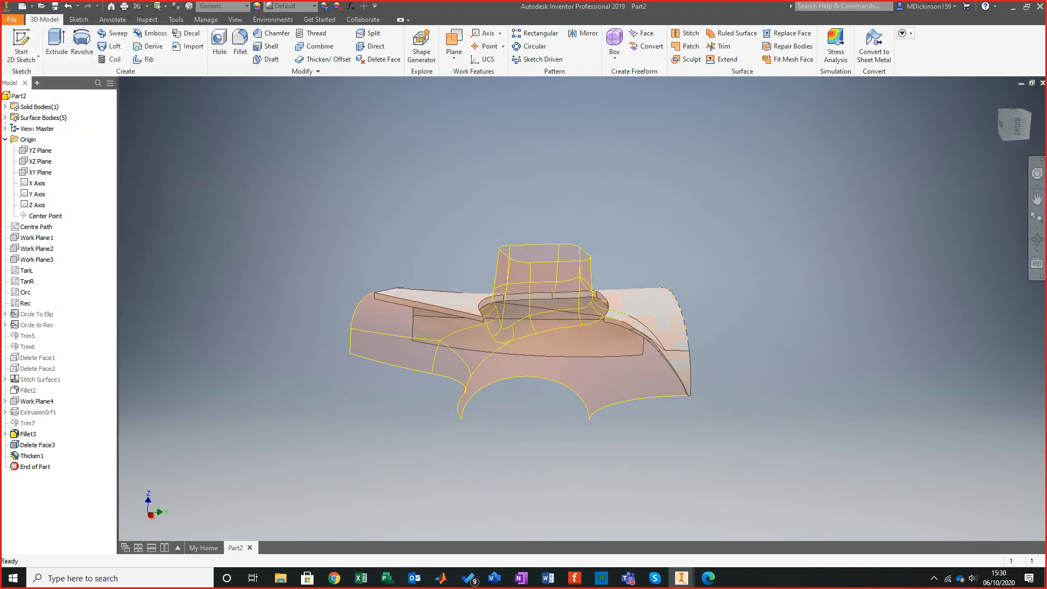
Examine the underside and the edges where the unthickened leg meets the duct body for stray sliver faces.
middle_click_drag(578, 327, 501, 327, "shift")
scroll(500, 385, "up", 3)
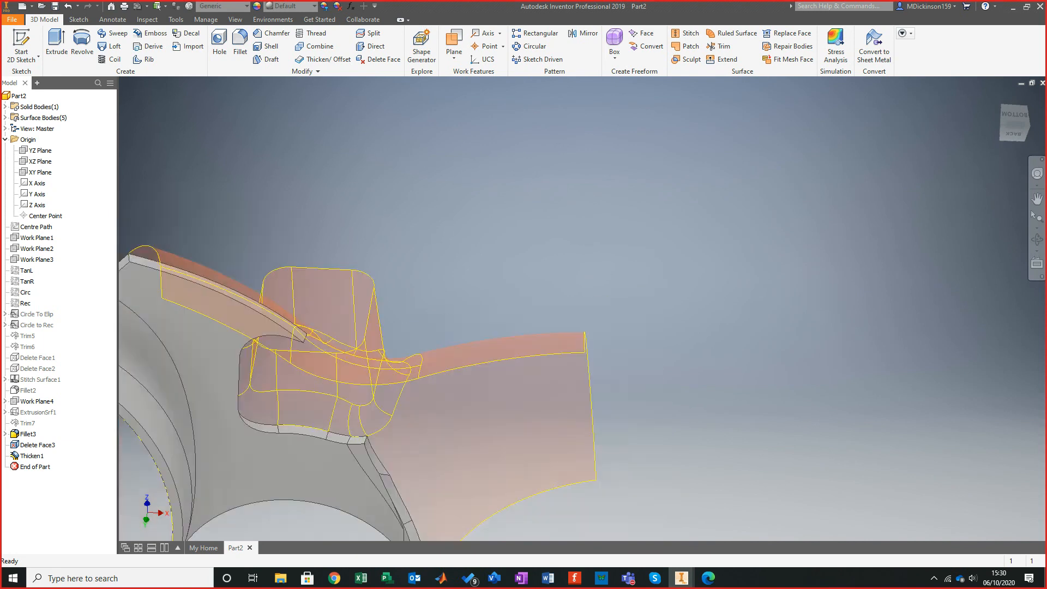
scroll(404, 384, "down", 9)
left_click(634, 296)
middle_click_drag(634, 305, 625, 207, "shift")
key("Escape")
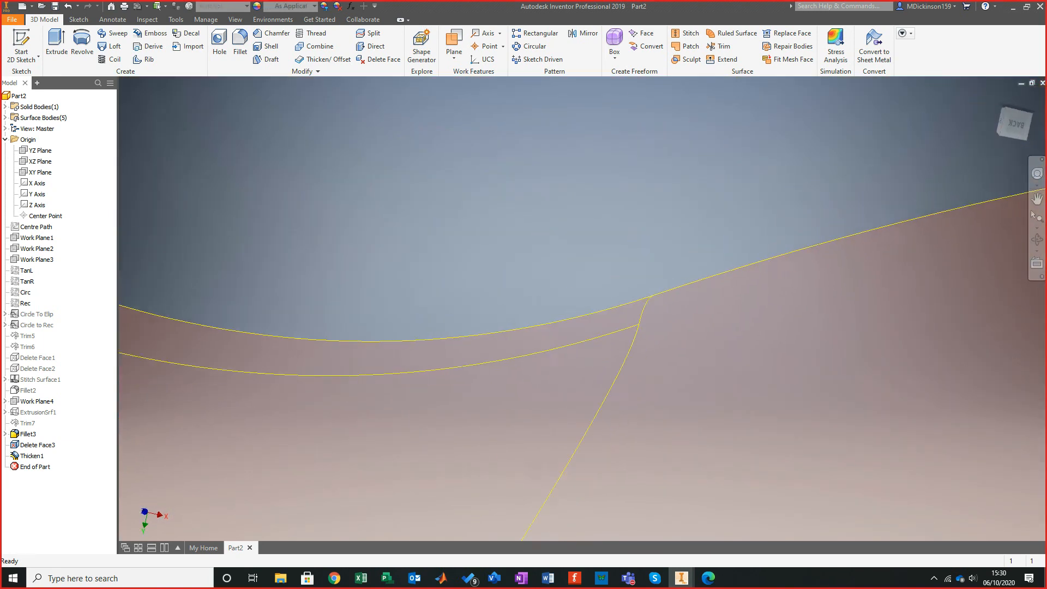
scroll(436, 304, "up", 8)
middle_click_drag(436, 304, 440, 183, "shift")
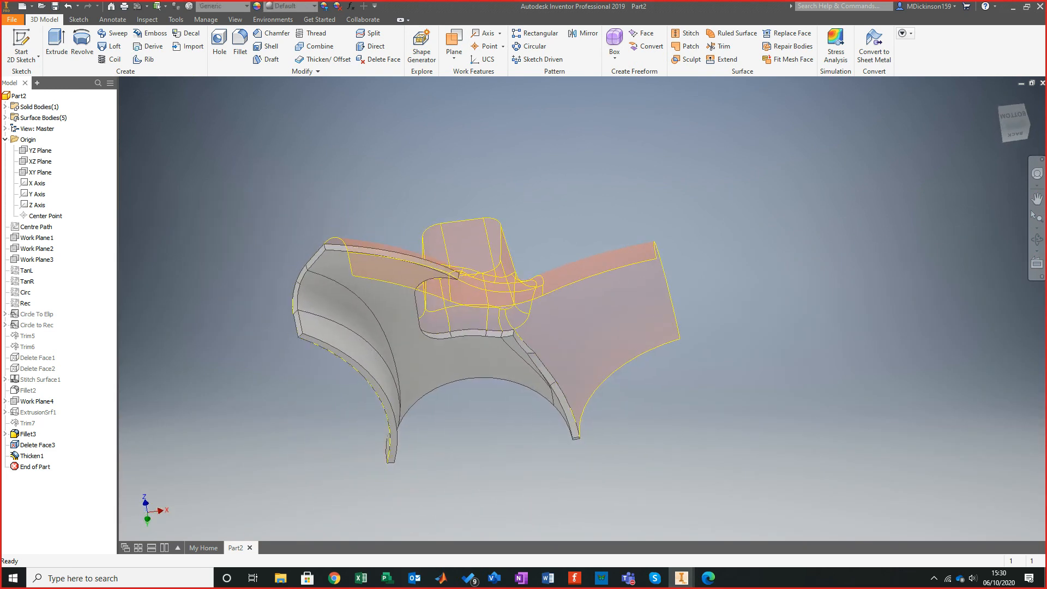
Delete the Thicken1 feature and inspect the remaining duct surface from below.
right_click(31, 456)
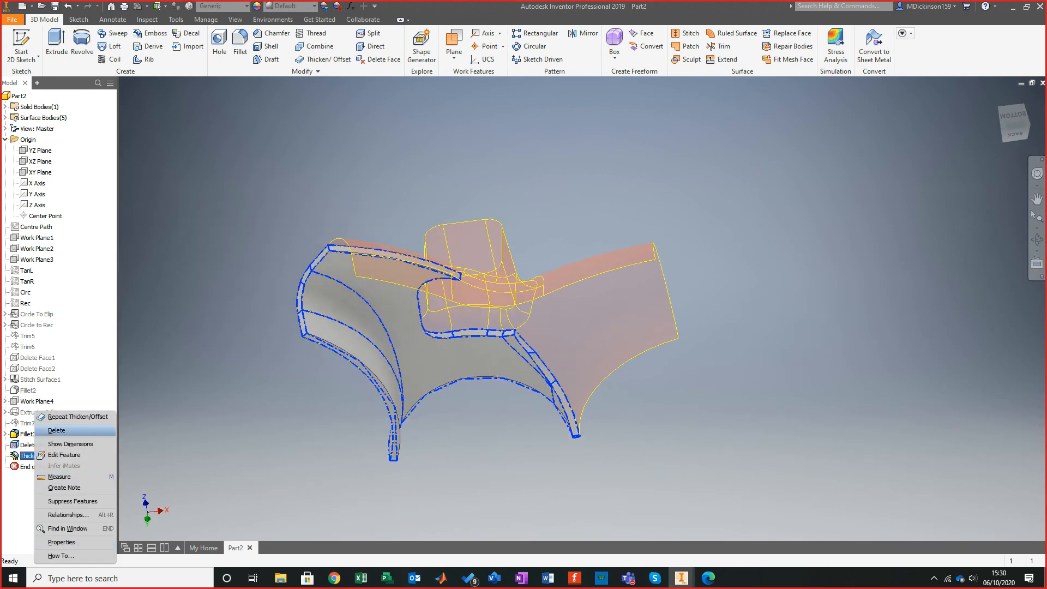
left_click(56, 430)
middle_click_drag(480, 261, 474, 436, "shift")
middle_click_drag(475, 382, 600, 444, "shift")
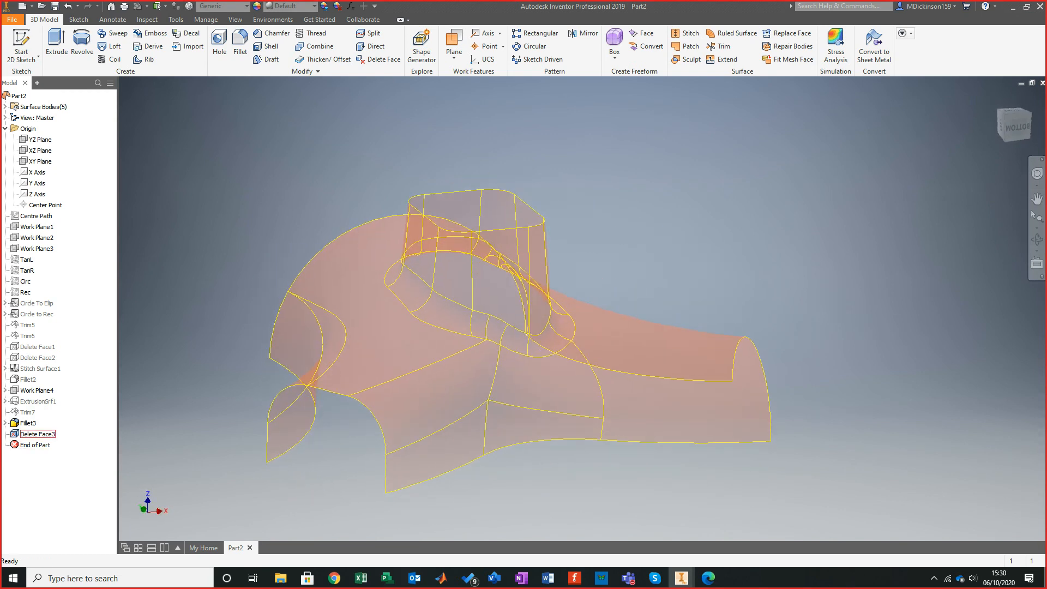
Delete the Delete Face3 and Fillet3 features from the duct model.
right_click(28, 424)
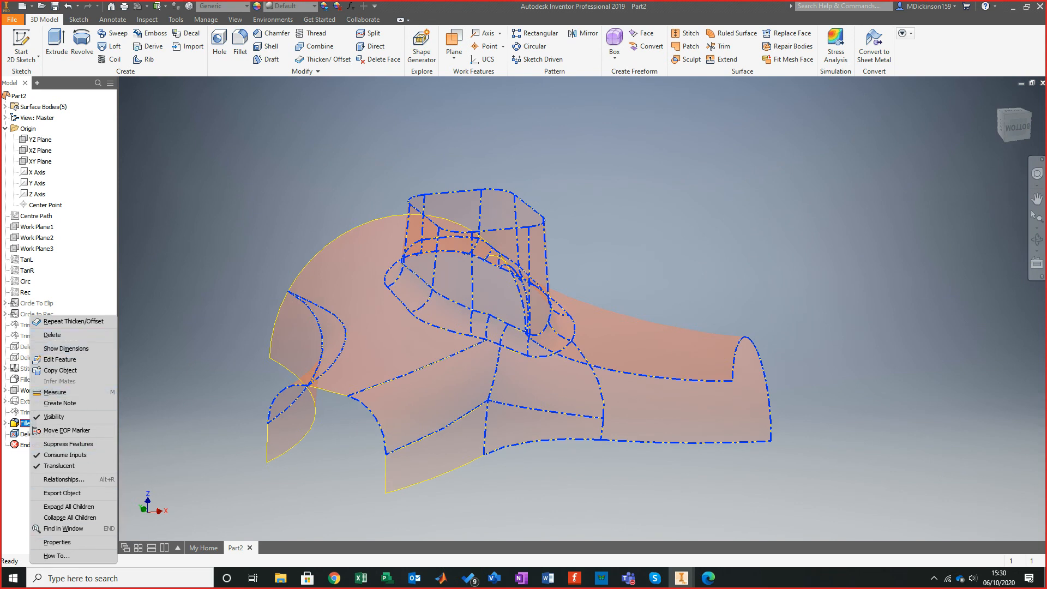
key("Escape")
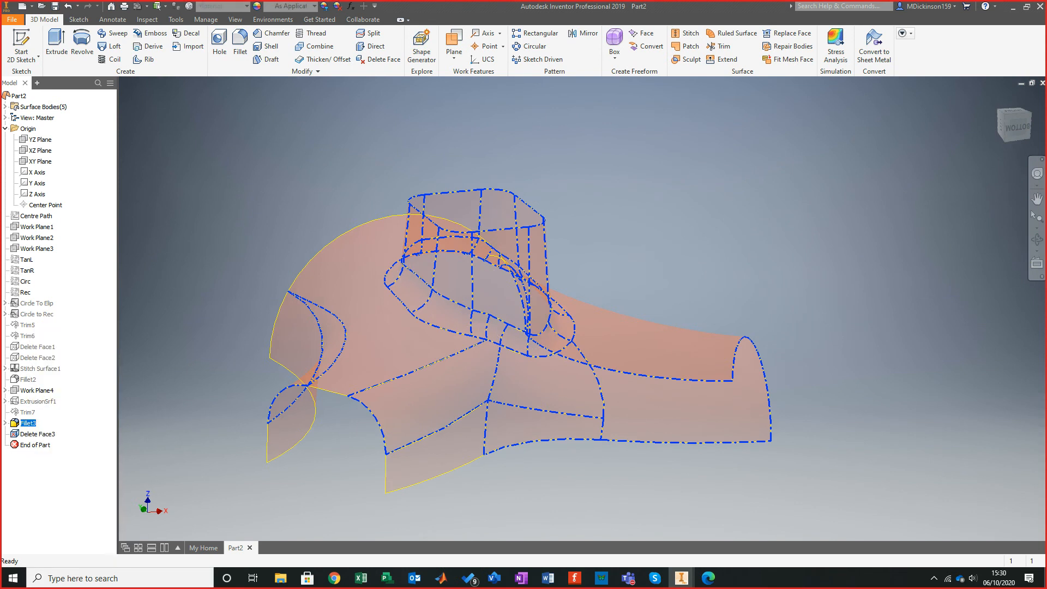
right_click(37, 433)
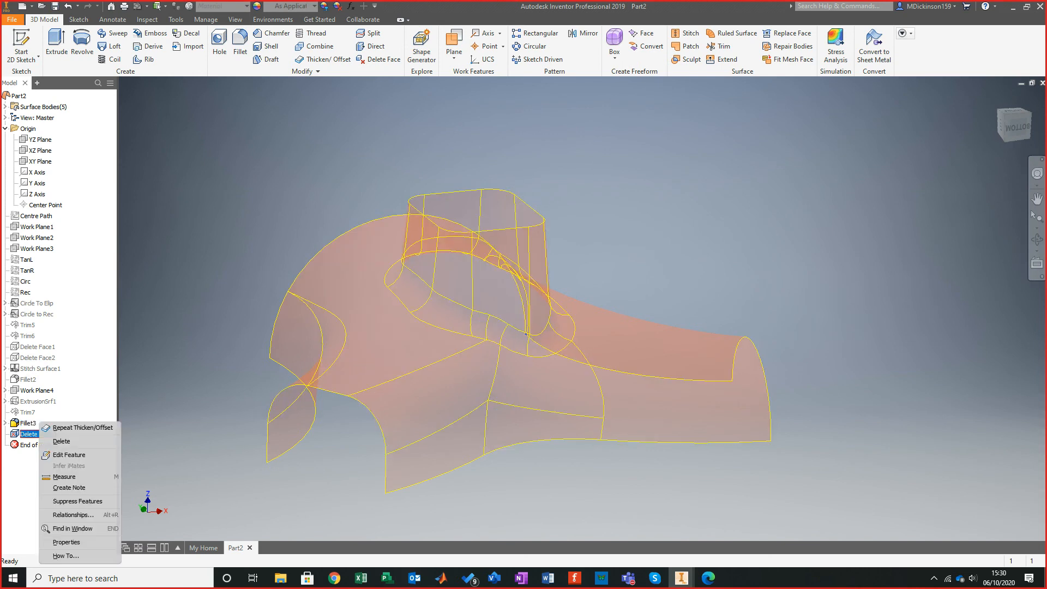
left_click(61, 440)
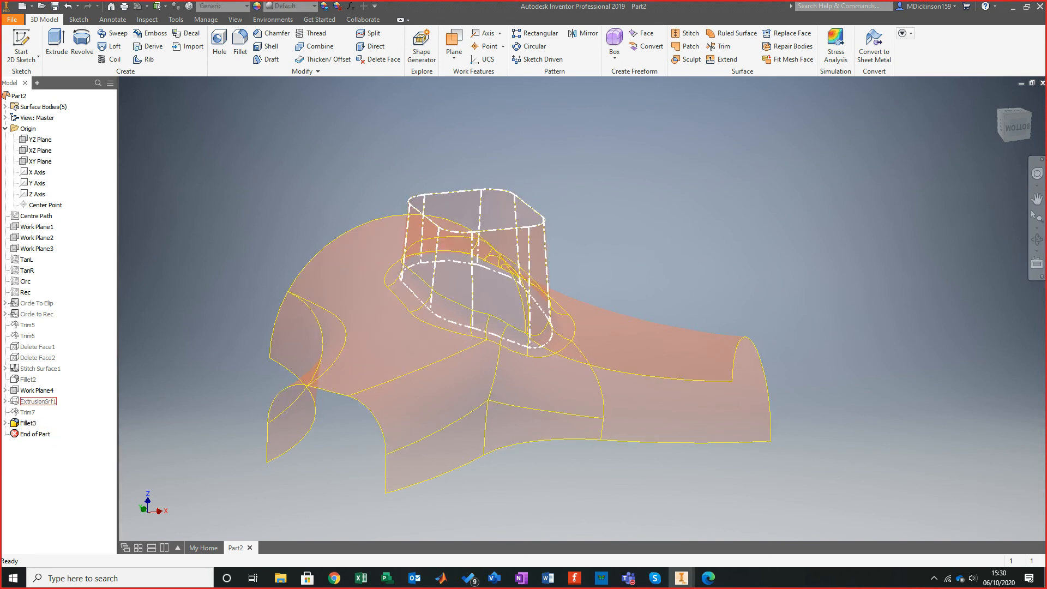
right_click(28, 422)
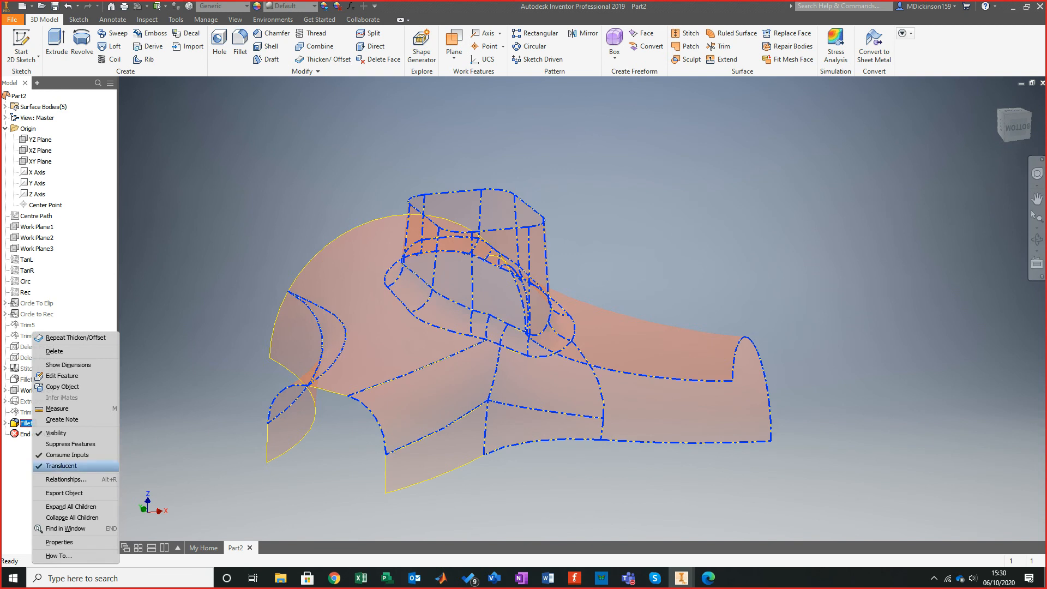
left_click(54, 351)
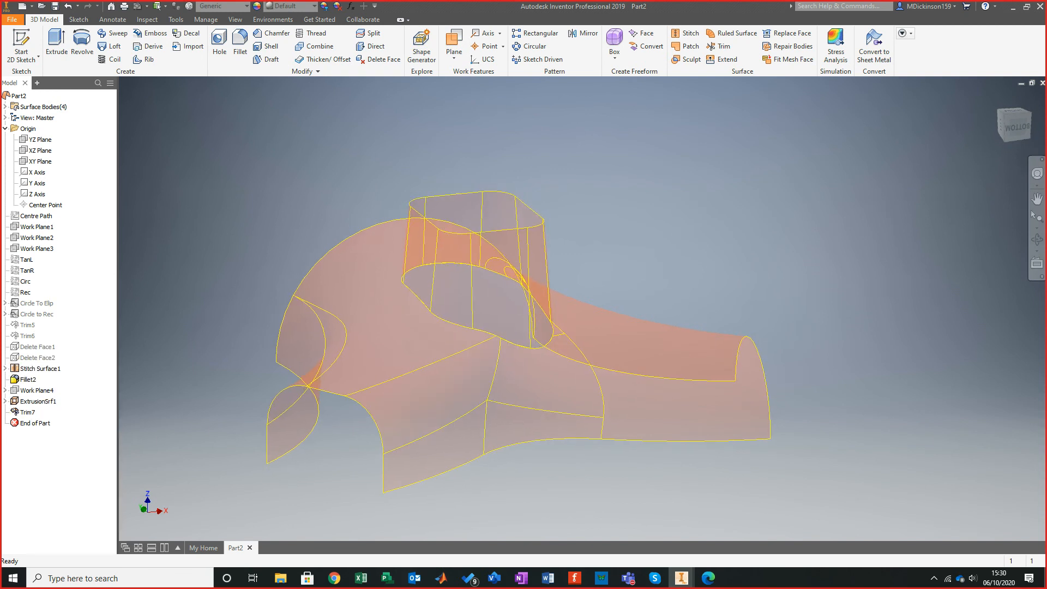
Stitch the duct surface and the extruded rectangular branch together, maintaining the result as a surface.
left_click(686, 33)
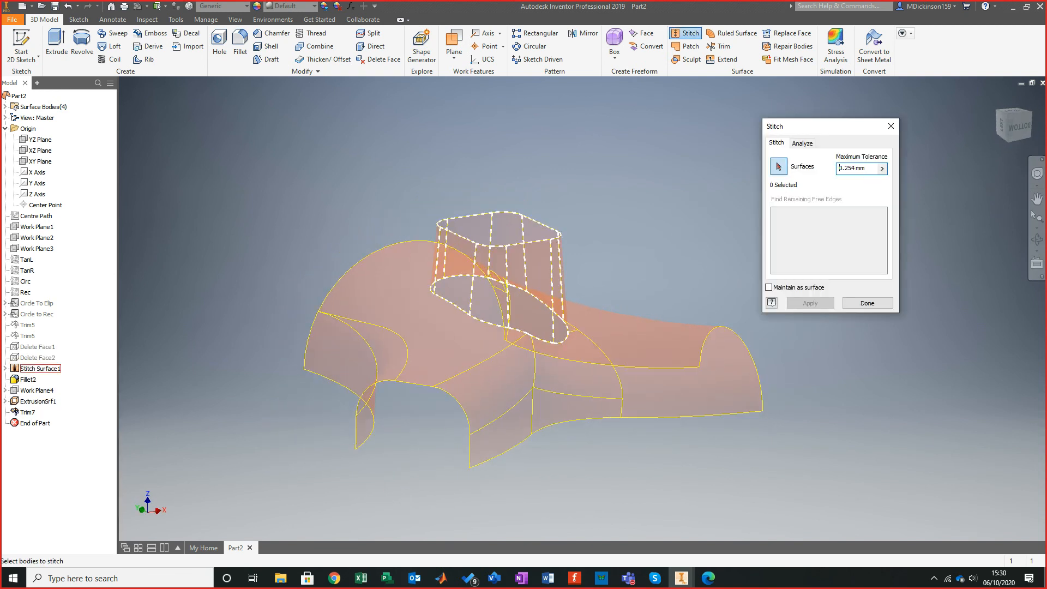
left_click(600, 354)
middle_click_drag(600, 355, 272, 345, "shift")
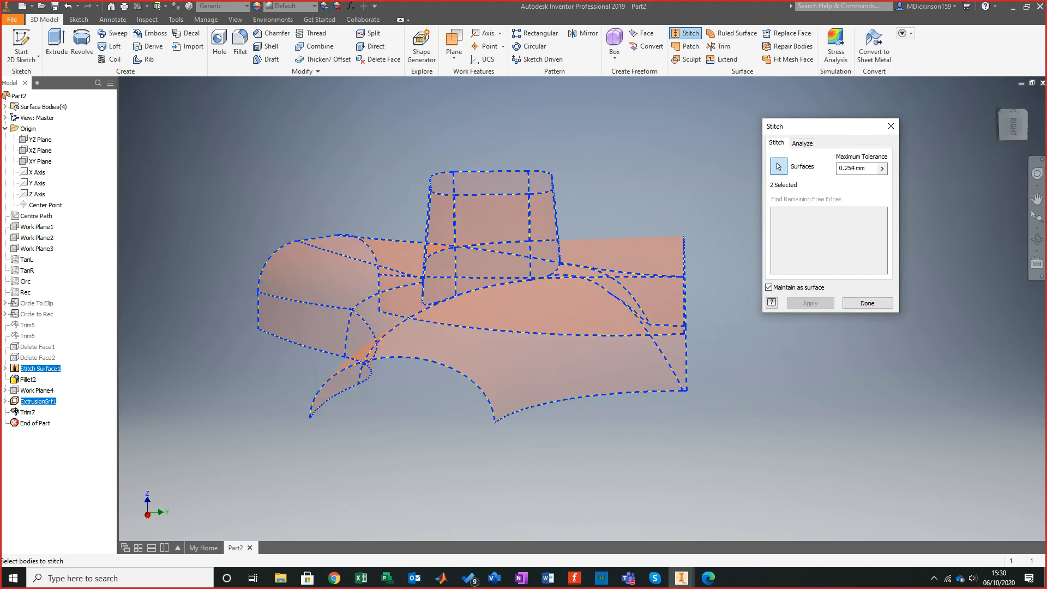
middle_click_drag(709, 349, 431, 349, "shift")
left_click(868, 303)
Remove the thin sliver face along the duct's lower edge with Delete Face.
scroll(568, 295, "down", 2)
scroll(436, 377, "down", 15)
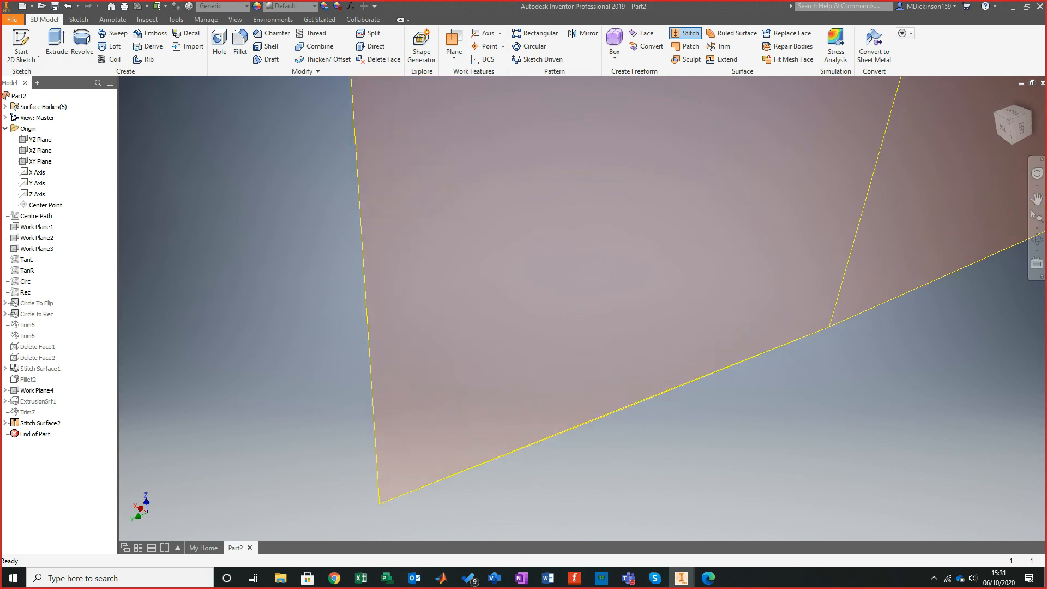
scroll(578, 306, "down", 5)
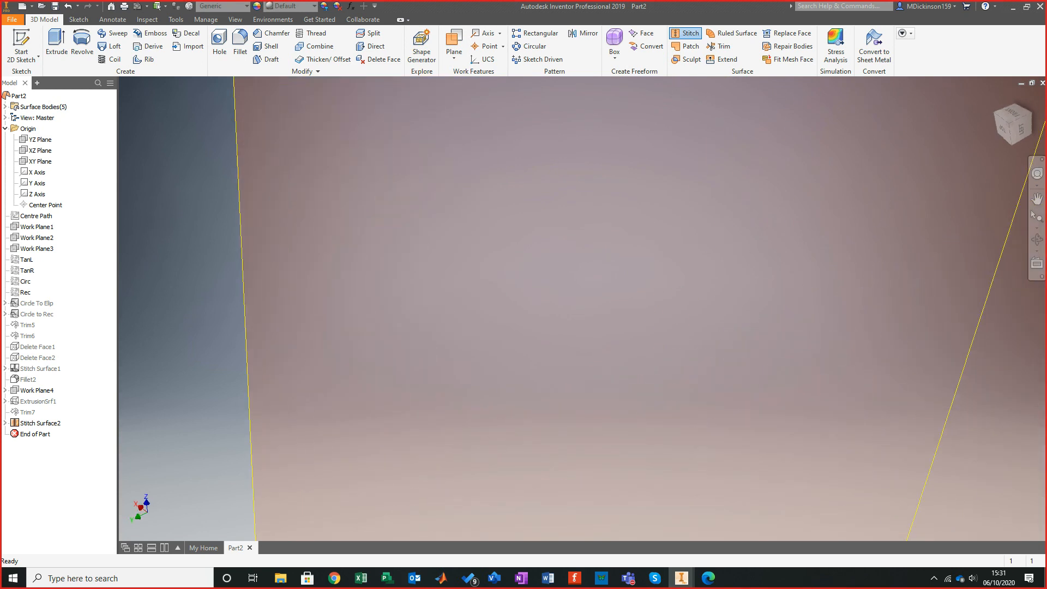
scroll(649, 409, "up", 8)
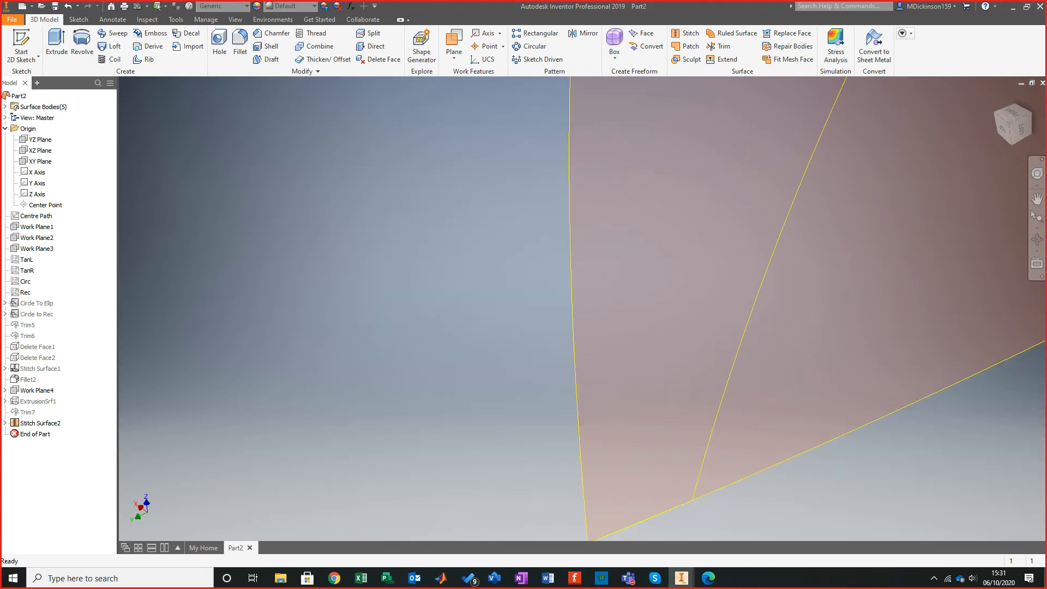
scroll(600, 382, "down", 10)
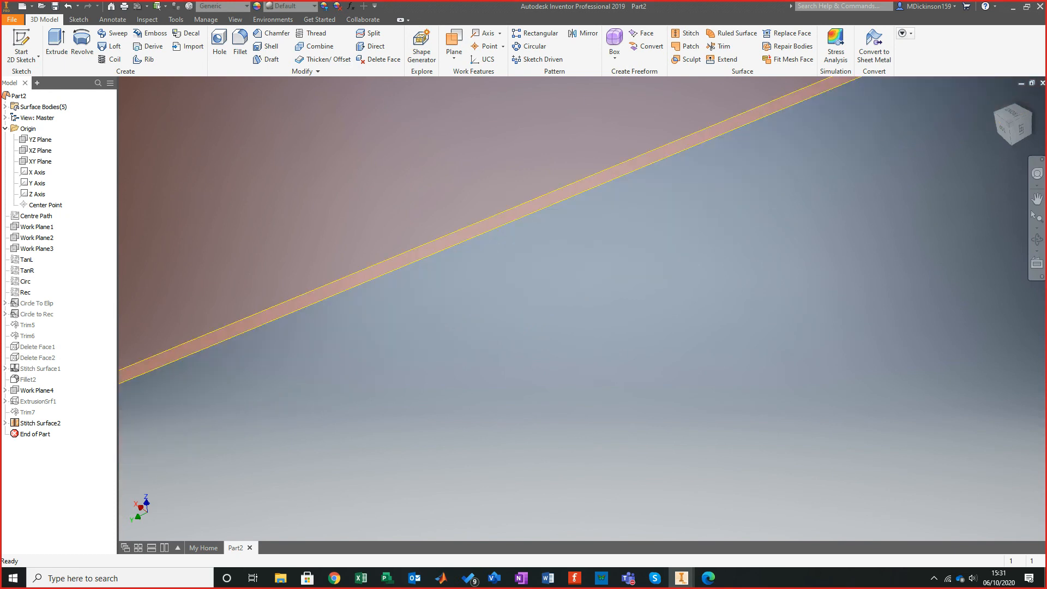
left_click(417, 251)
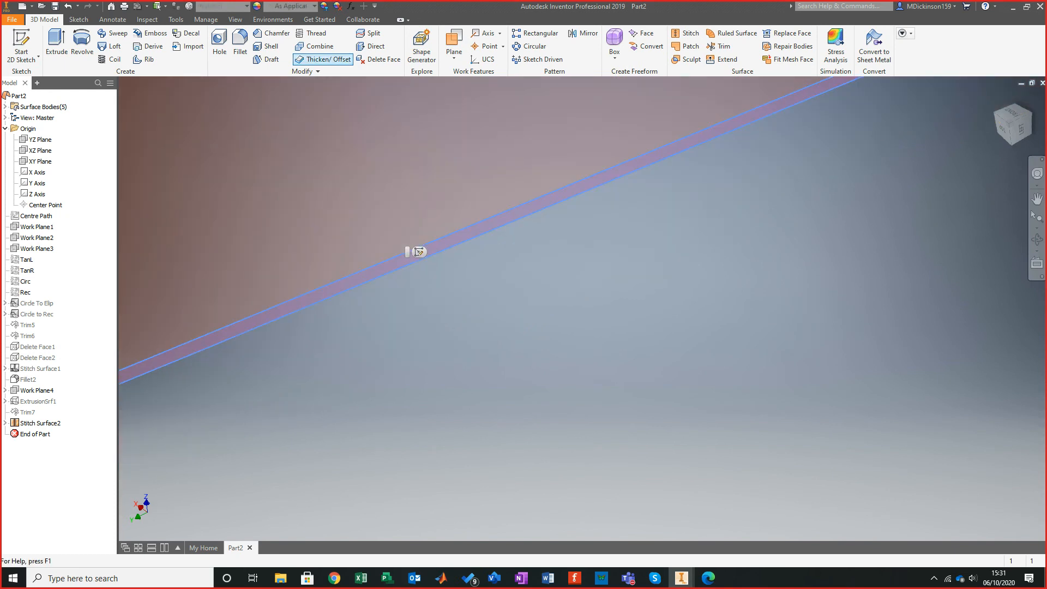
left_click(378, 60)
key("Return")
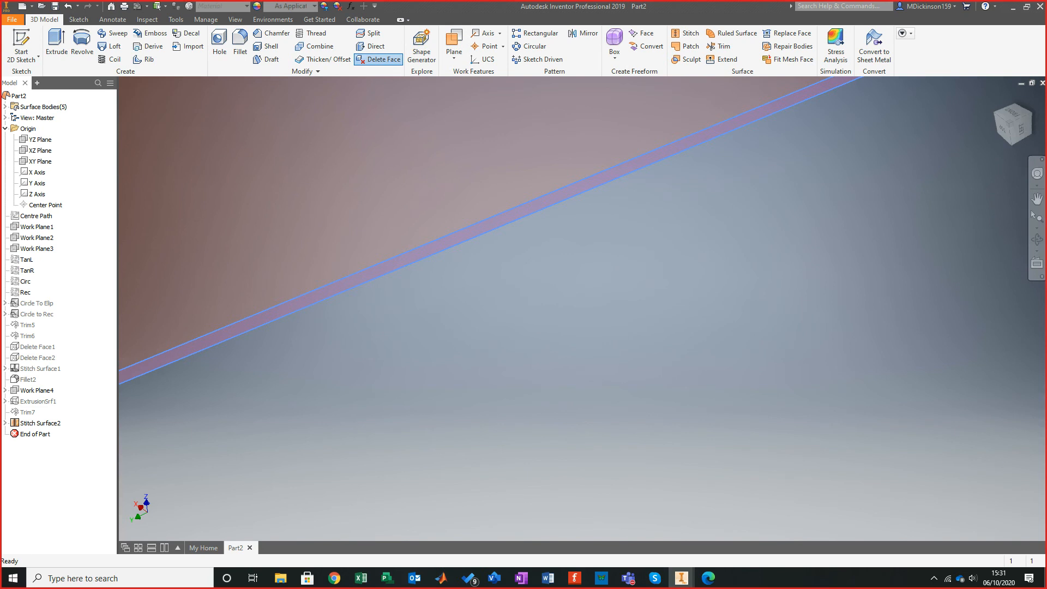
Fillet the closed edge loop where the rectangular branch meets the duct body.
scroll(540, 366, "down", 10)
middle_click_drag(535, 365, 371, 327, "shift")
scroll(600, 338, "down", 5)
scroll(425, 339, "up", 3)
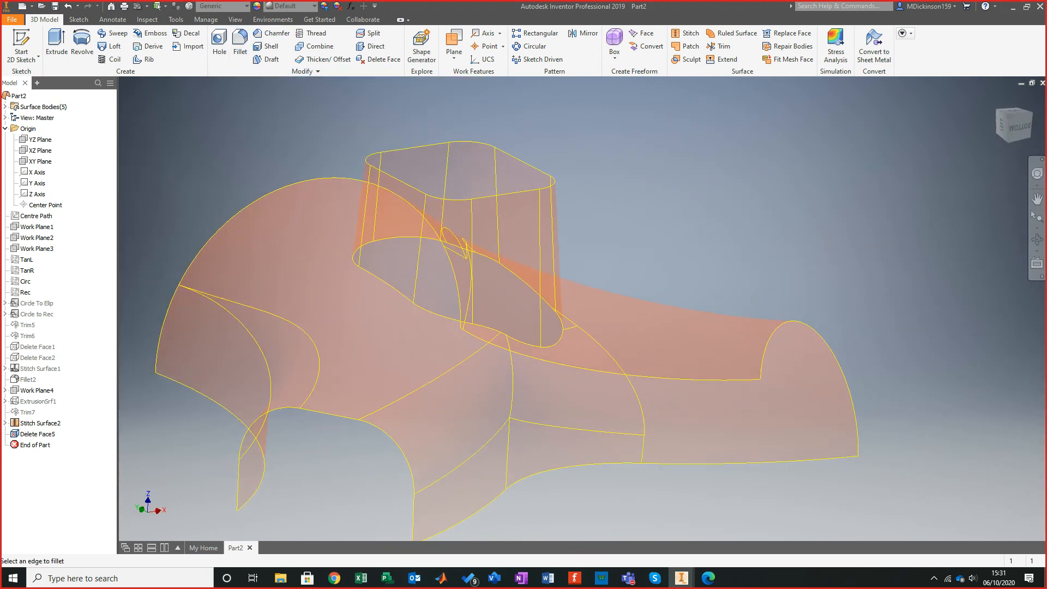
left_click(441, 316)
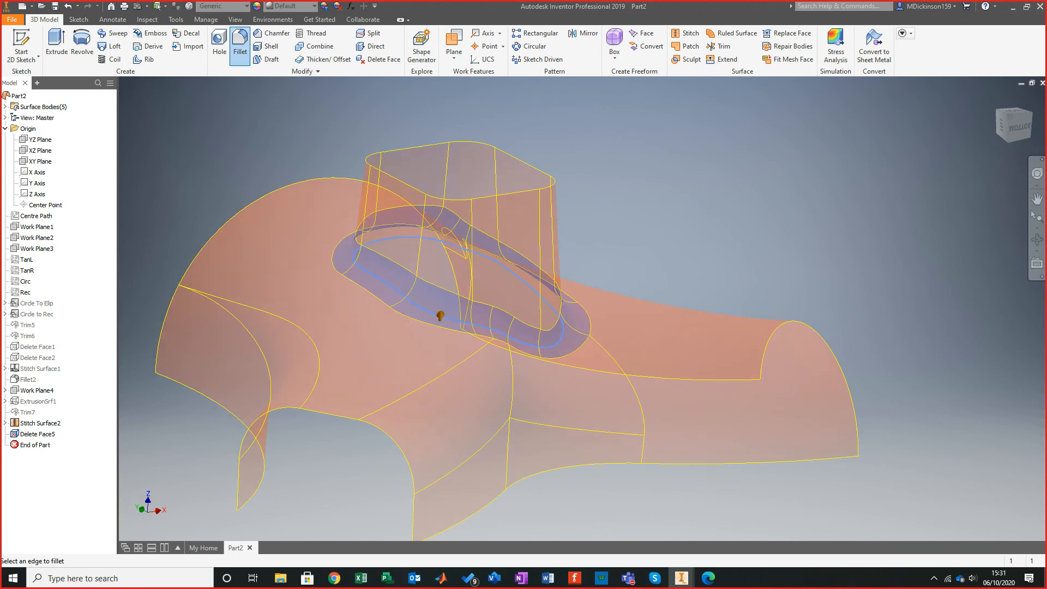
key("Return")
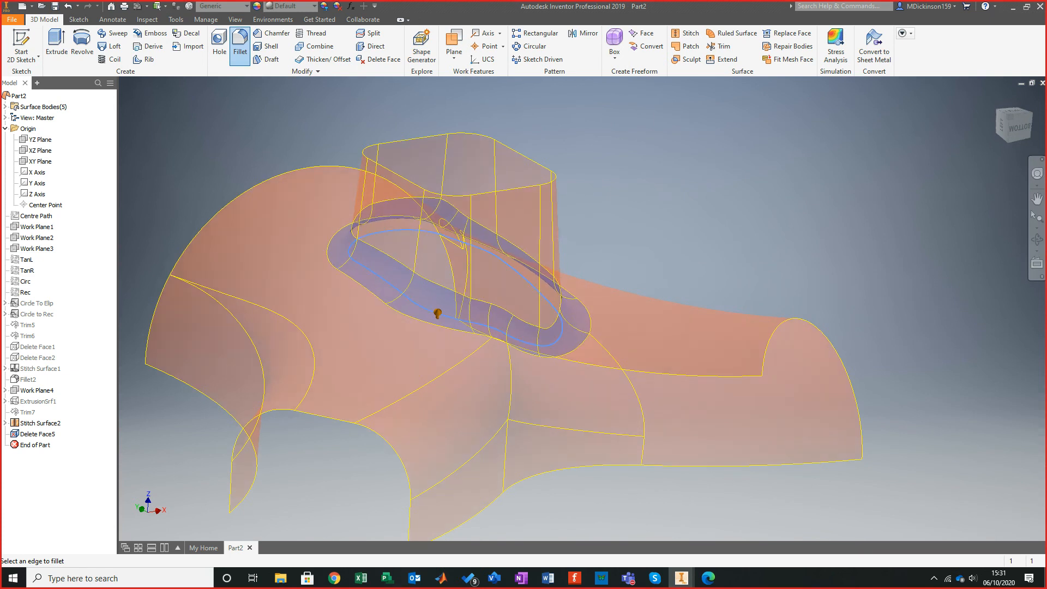
key("Return")
Try to offset all faces of the stitched duct by 5 mm with Thicken/Offset, using surface output.
middle_click_drag(491, 305, 385, 303, "shift")
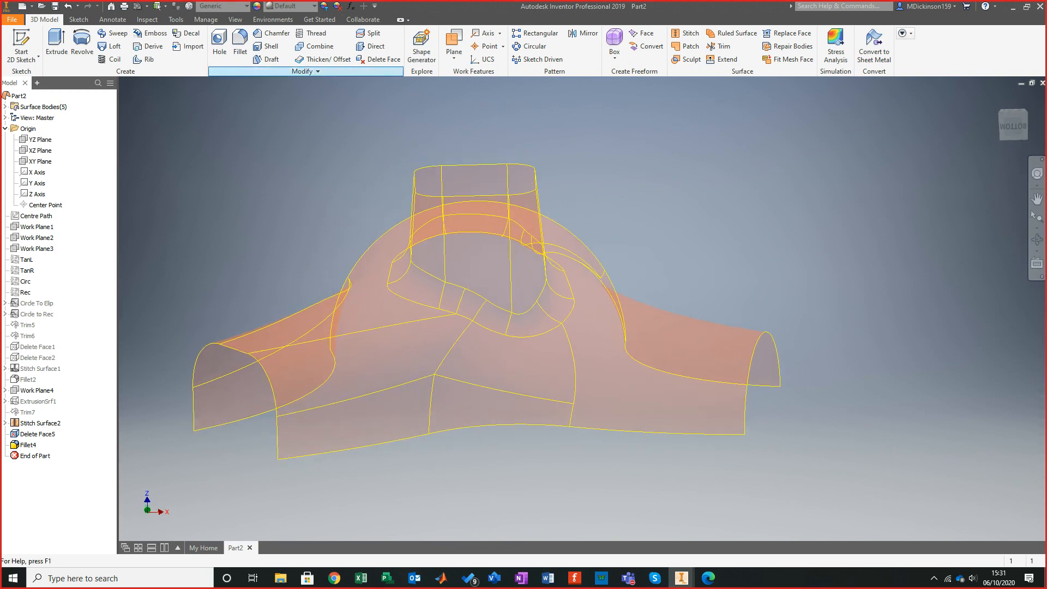
left_click(322, 59)
middle_click_drag(371, 354, 529, 345, "shift")
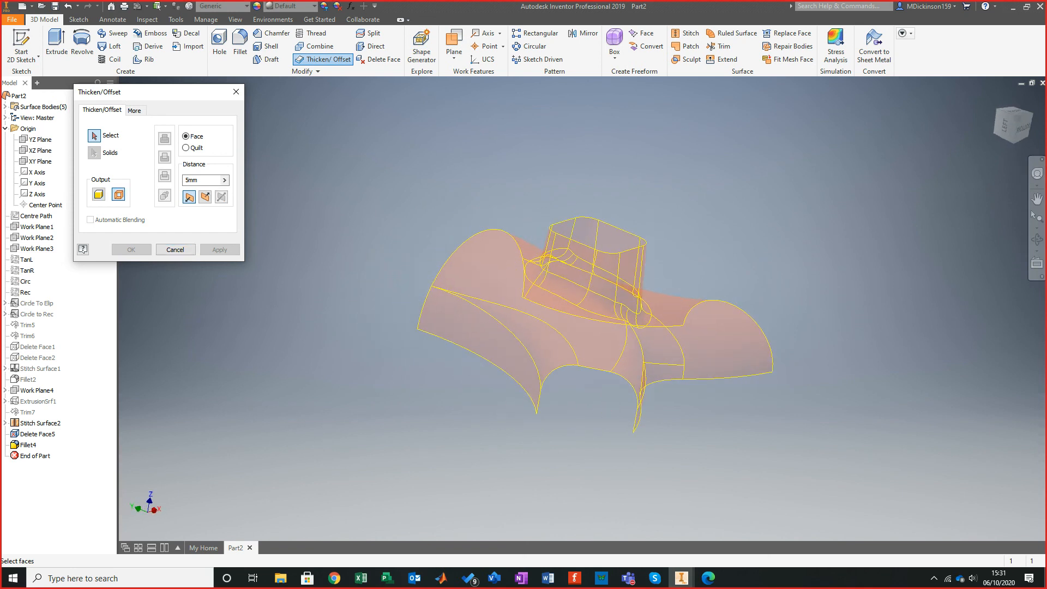
left_click(5, 107)
left_click_drag(316, 177, 855, 431)
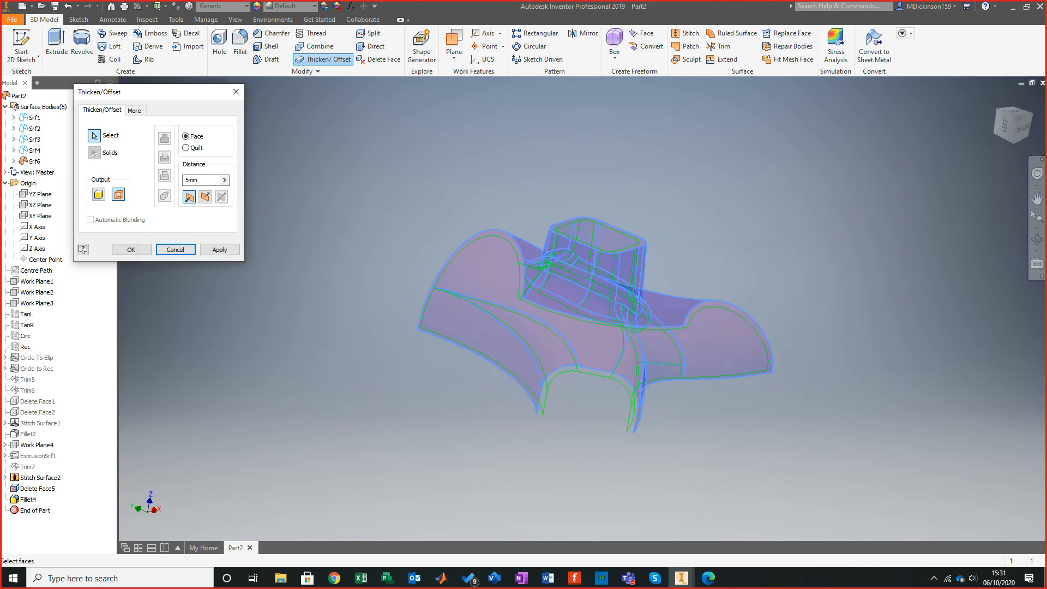
left_click(131, 250)
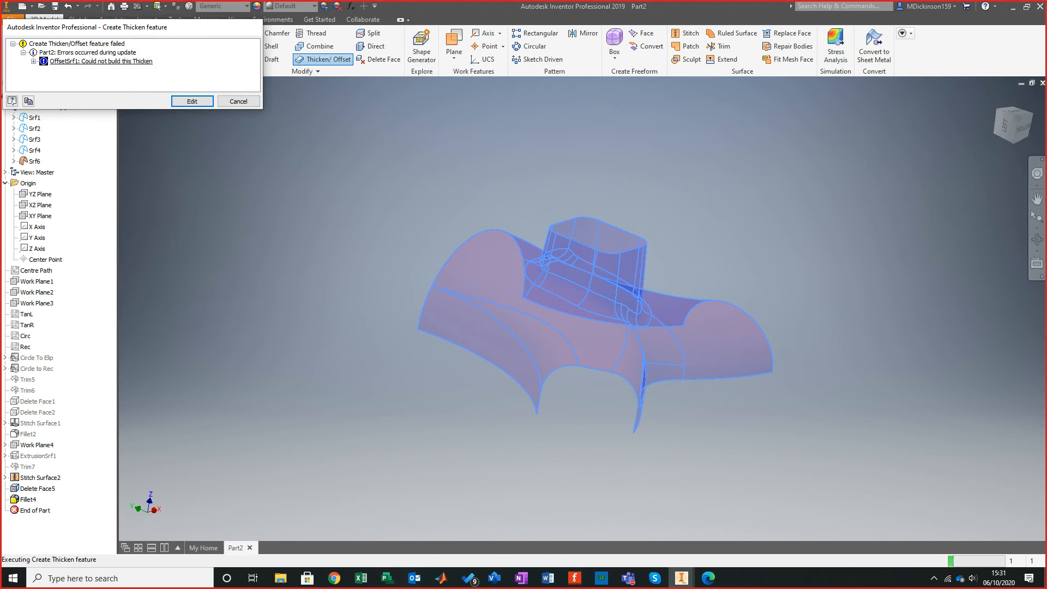
Locate the problem vertex from the thicken error details, cancel the feature and examine the narrow fillet face beside it.
left_click(101, 61)
left_click(131, 71)
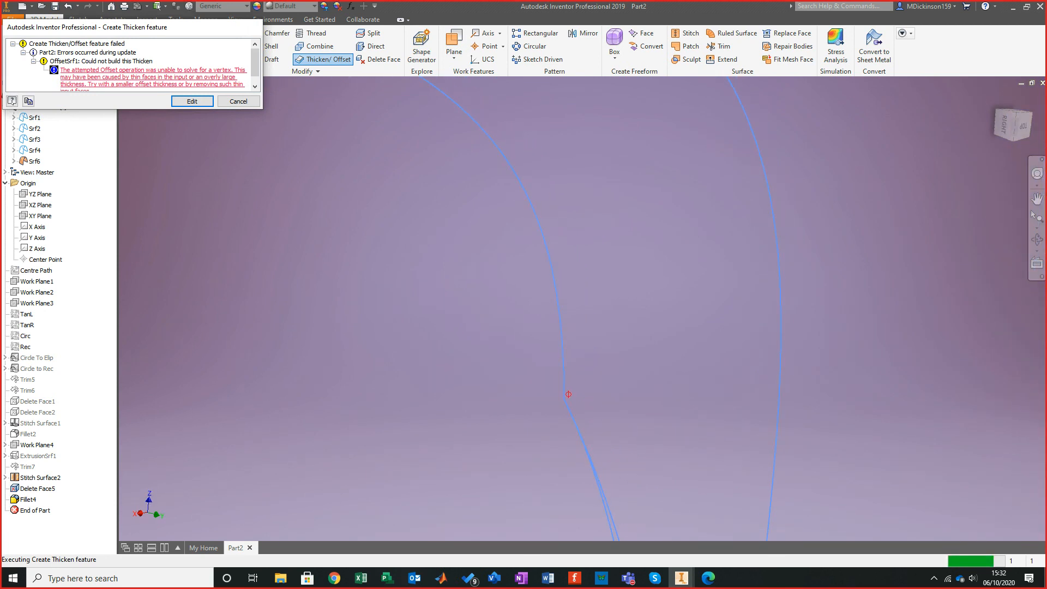
left_click(239, 102)
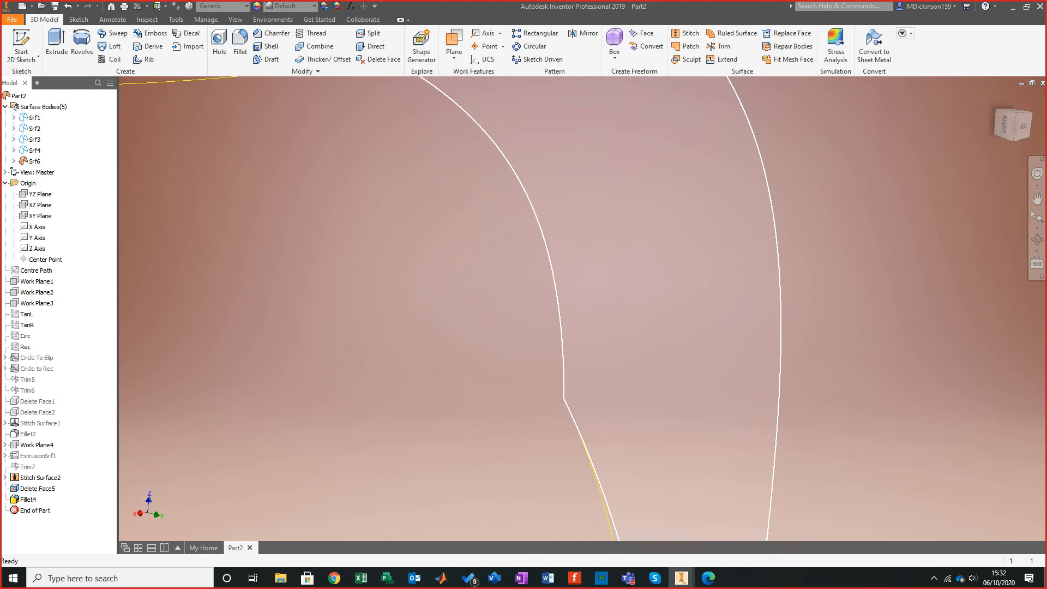
left_click(661, 306)
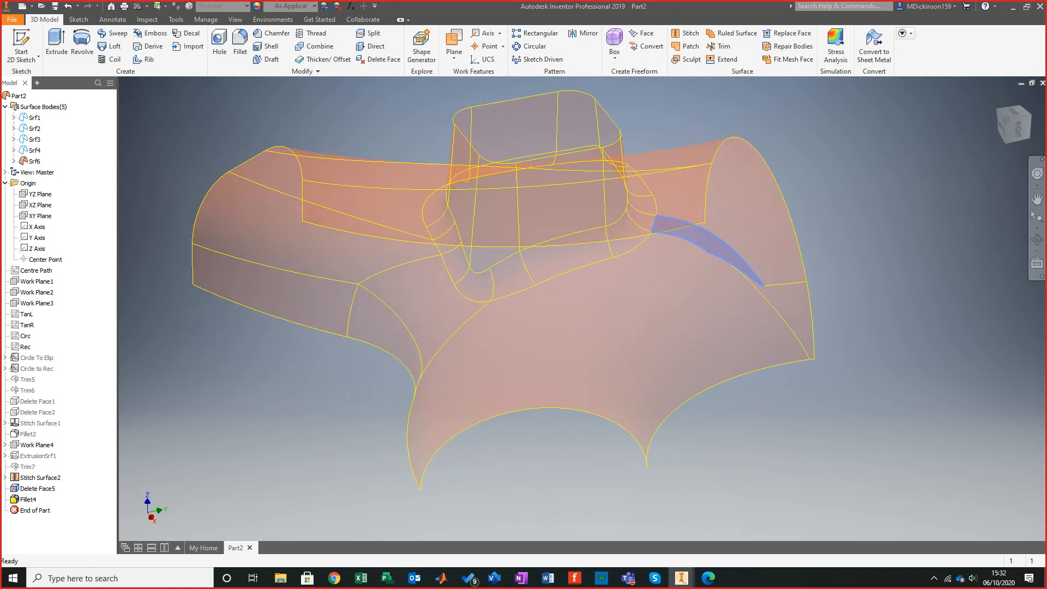
left_click(213, 390)
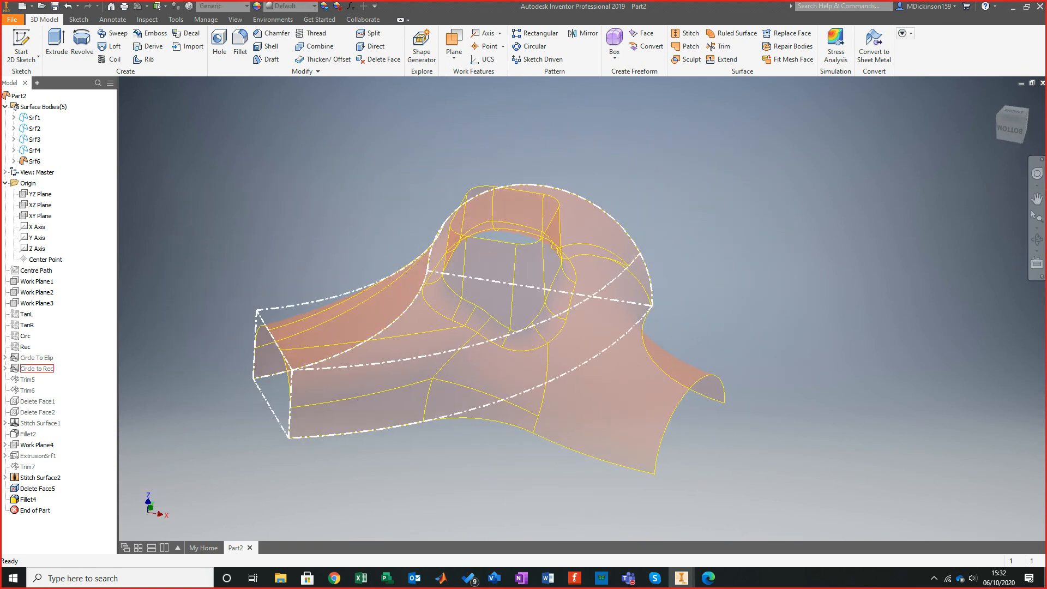
Remove both selected edges from the 55 mm radius set of Fillet2 on the duct body.
left_click(28, 433)
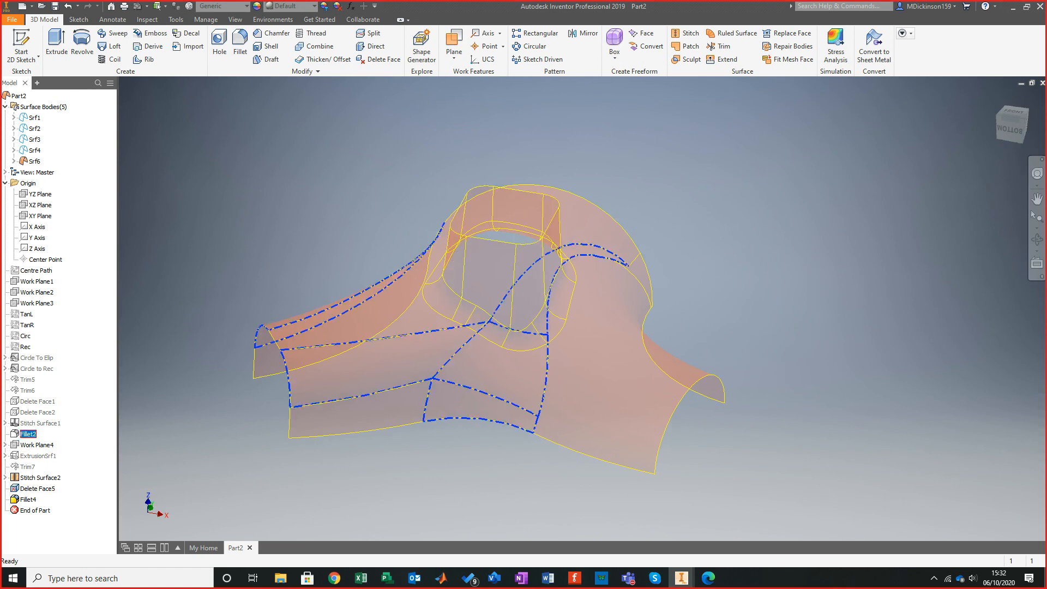
right_click(27, 433)
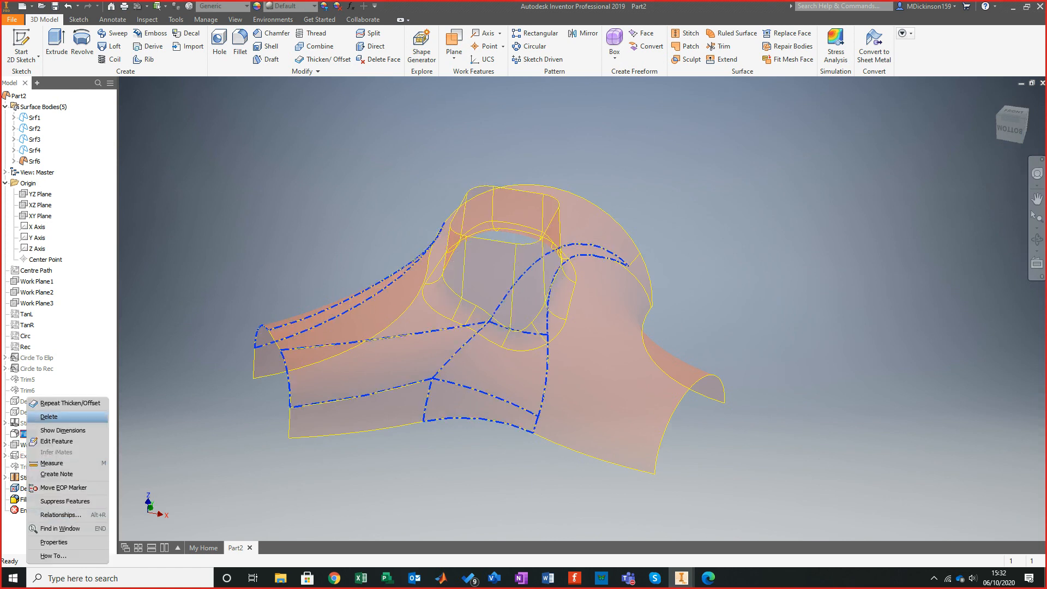
left_click(56, 441)
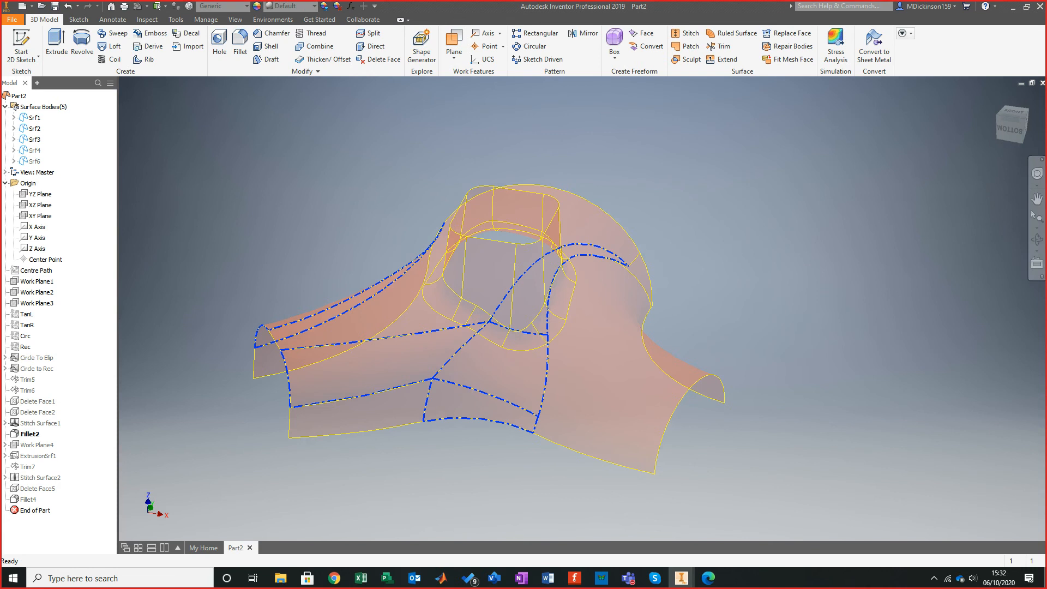
left_click_drag(818, 158, 829, 145)
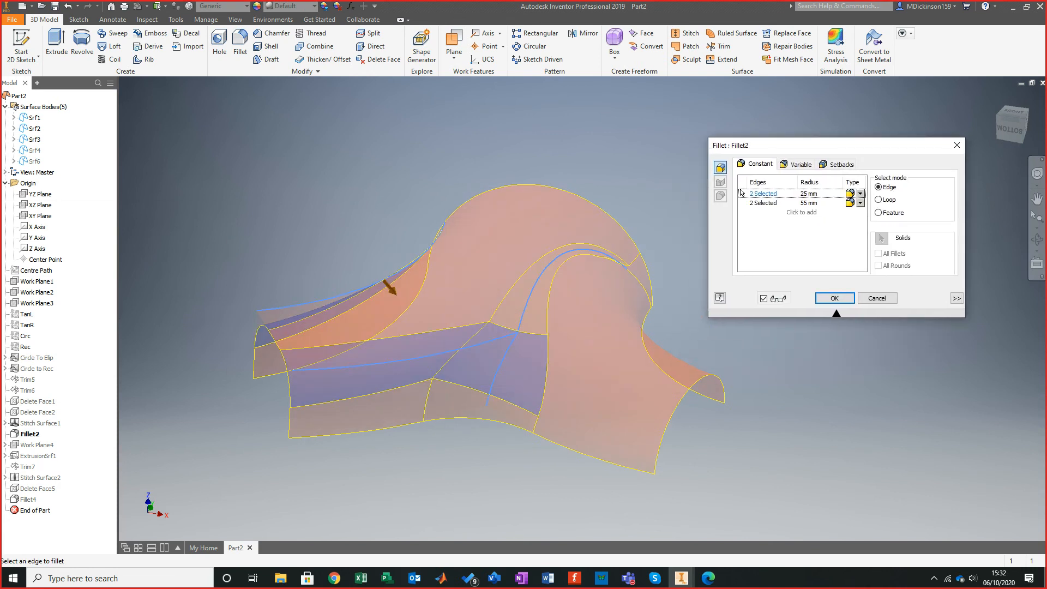
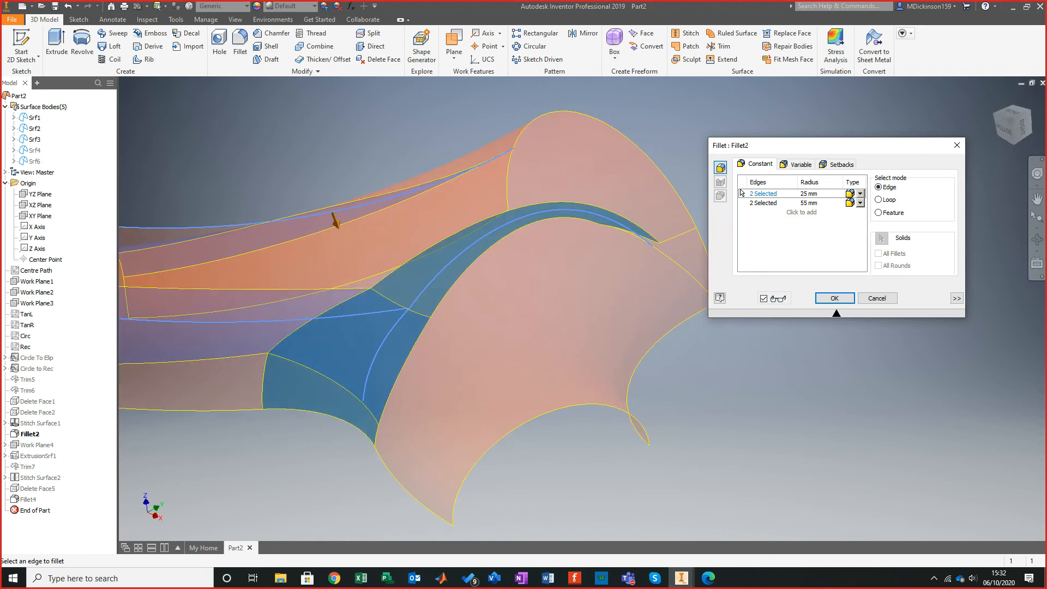
left_click(742, 202)
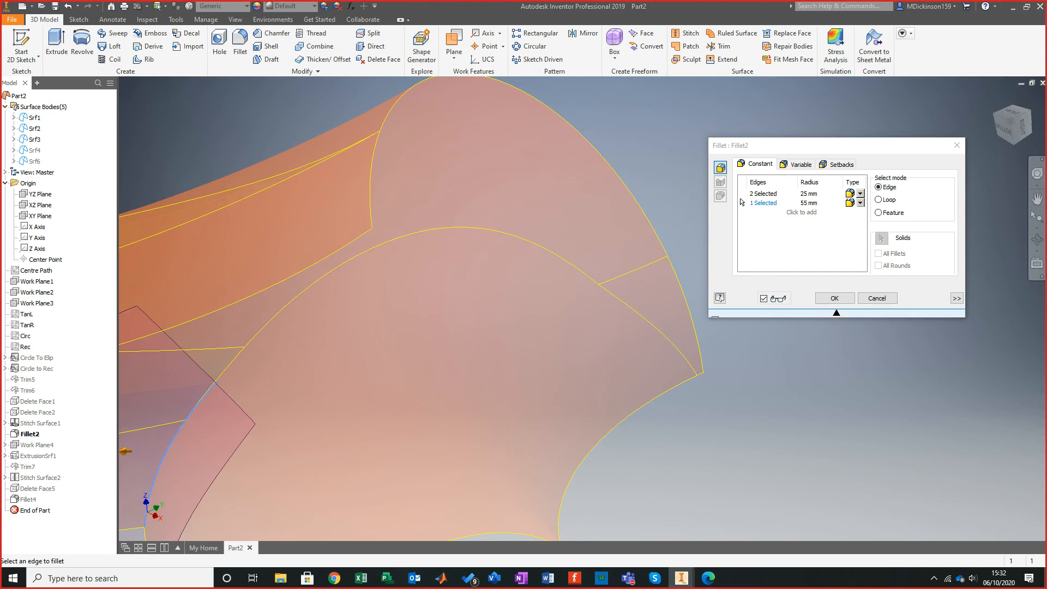
scroll(740, 202, "up", 4)
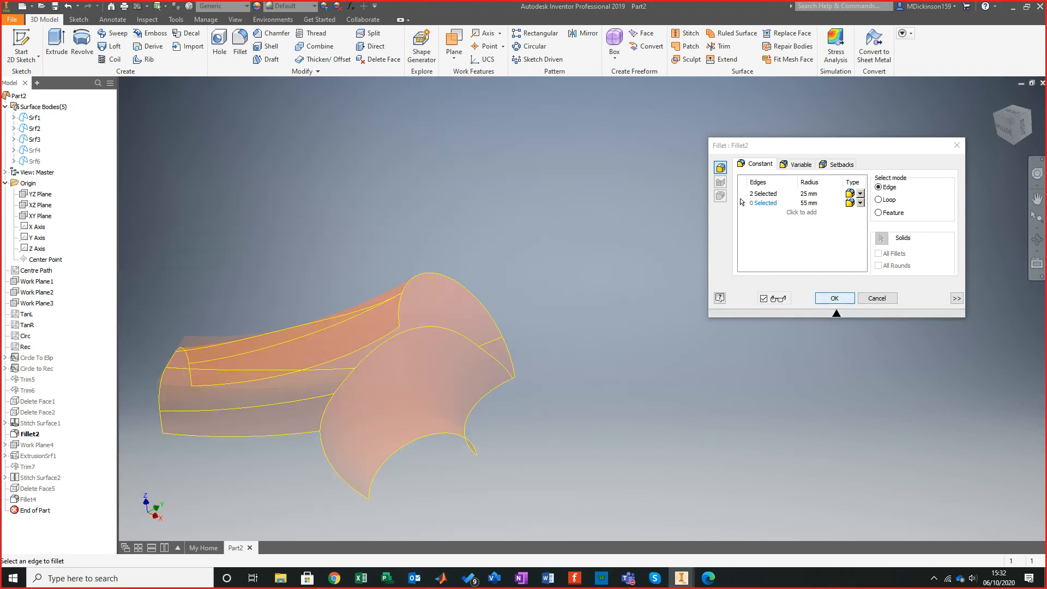
left_click(741, 202)
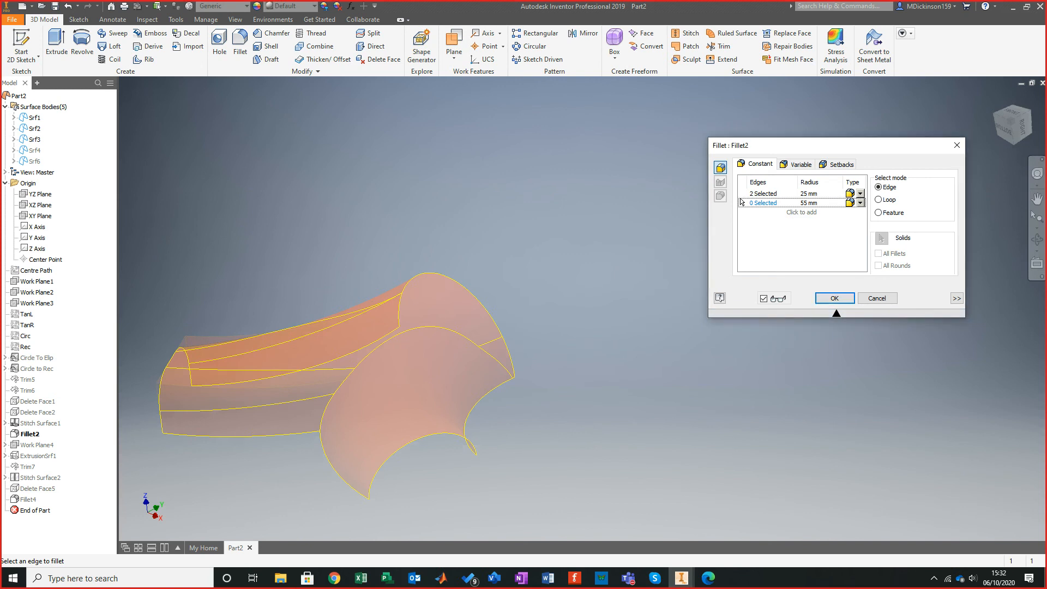
left_click(835, 298)
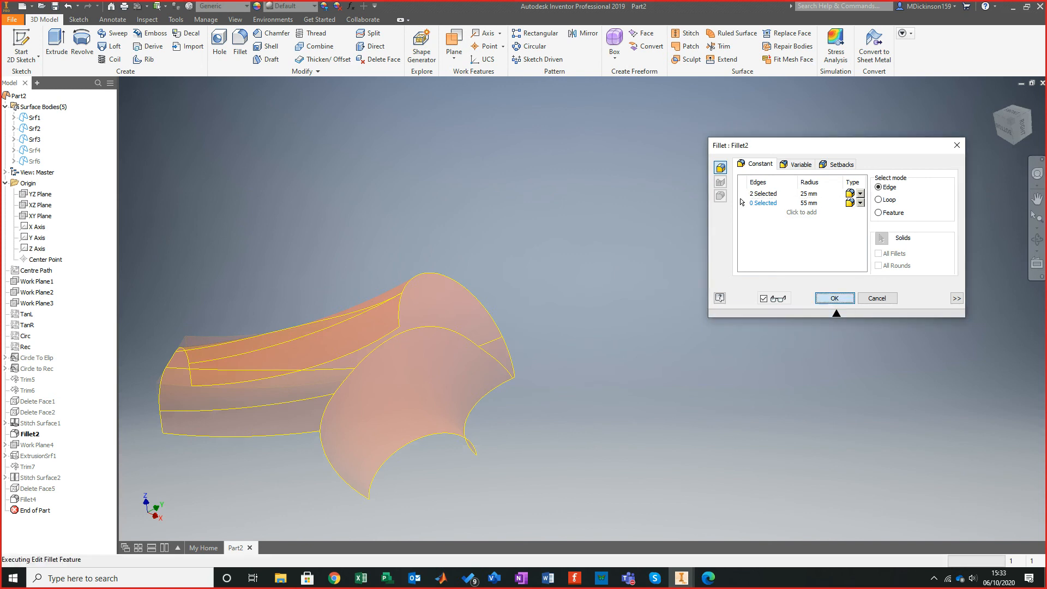
Try twice to thicken all faces of the duct by 5 mm with Thicken/Offset, using solid output.
middle_click_drag(404, 393, 520, 346, "shift")
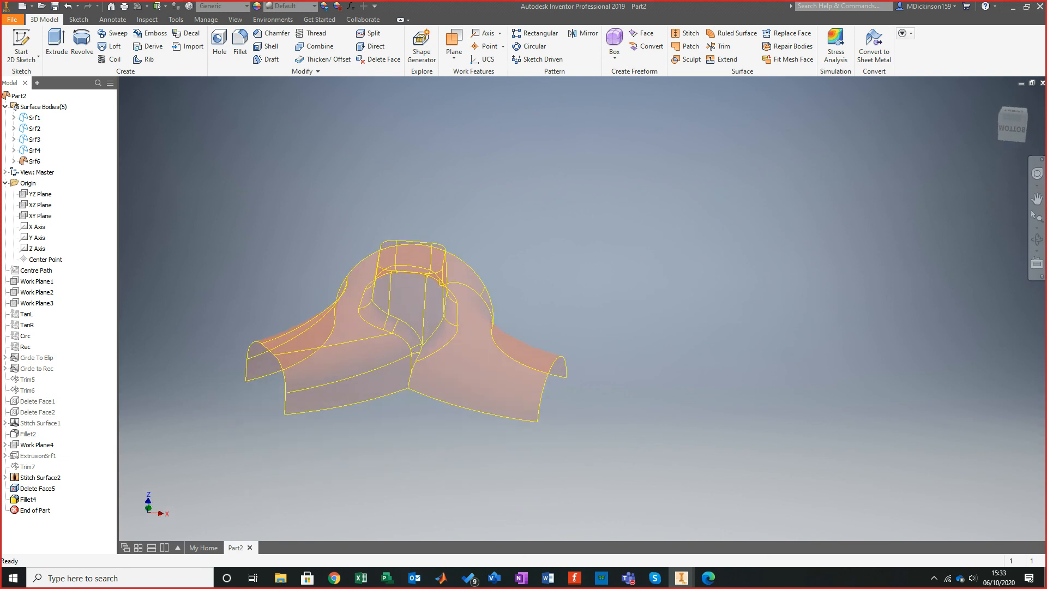
scroll(436, 328, "down", 3)
middle_click_drag(437, 328, 279, 310, "shift")
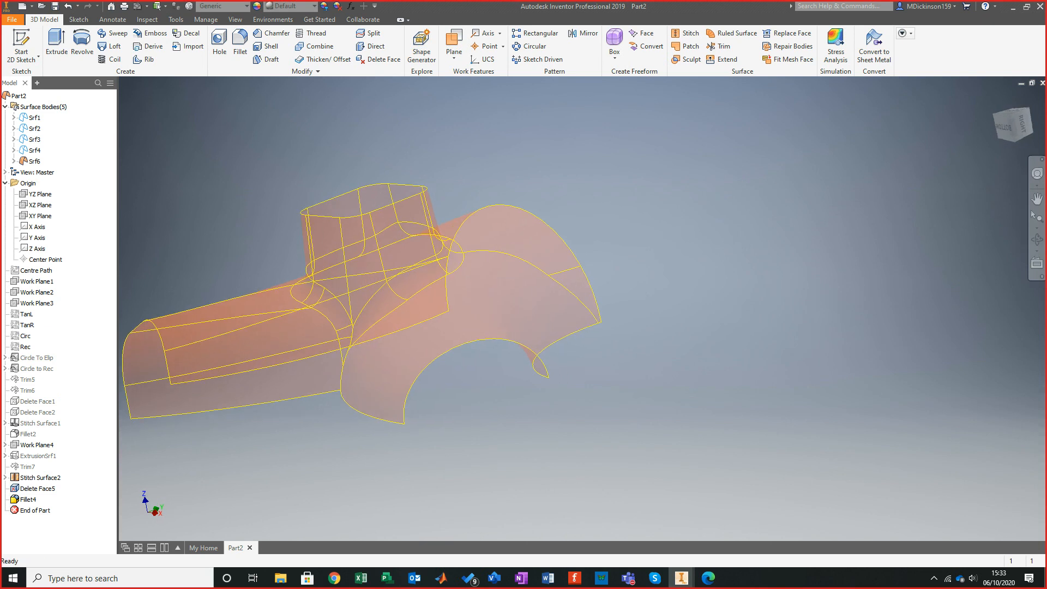
left_click(324, 59)
scroll(617, 480, "up", 1)
scroll(818, 397, "up", 2)
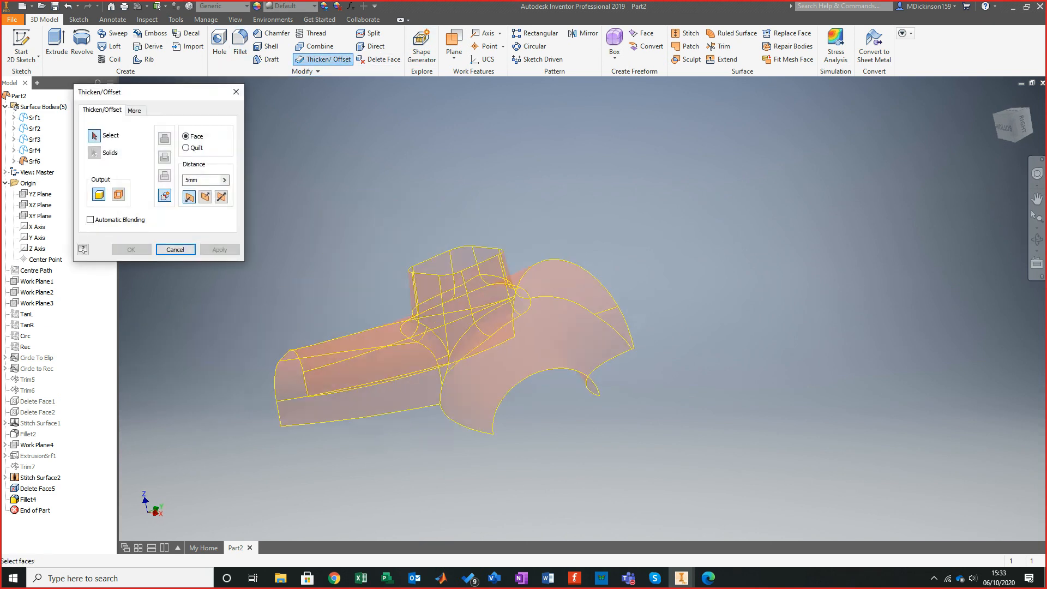
left_click_drag(382, 238, 804, 459)
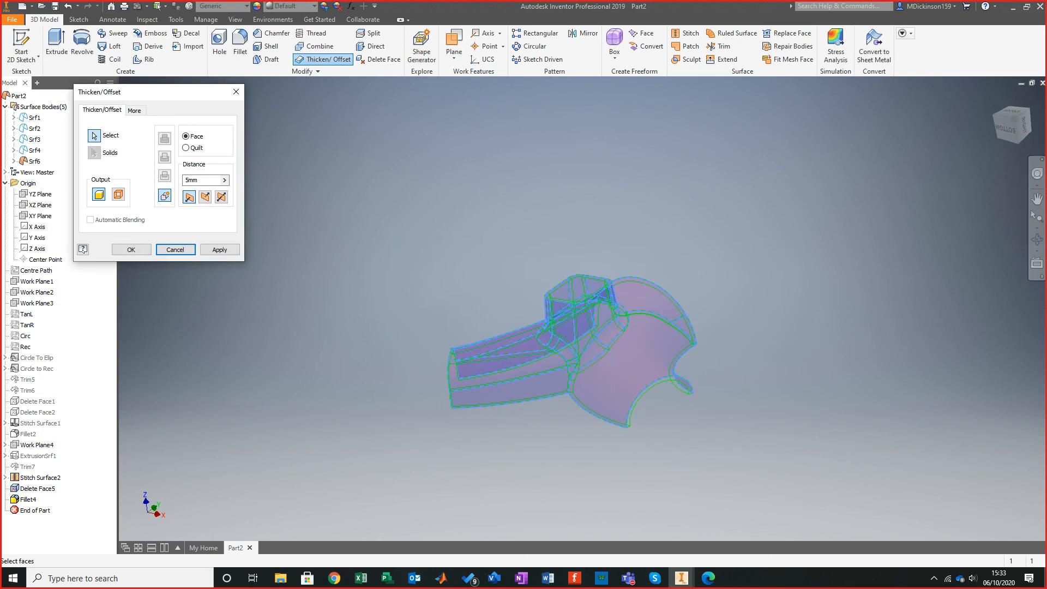
left_click(132, 250)
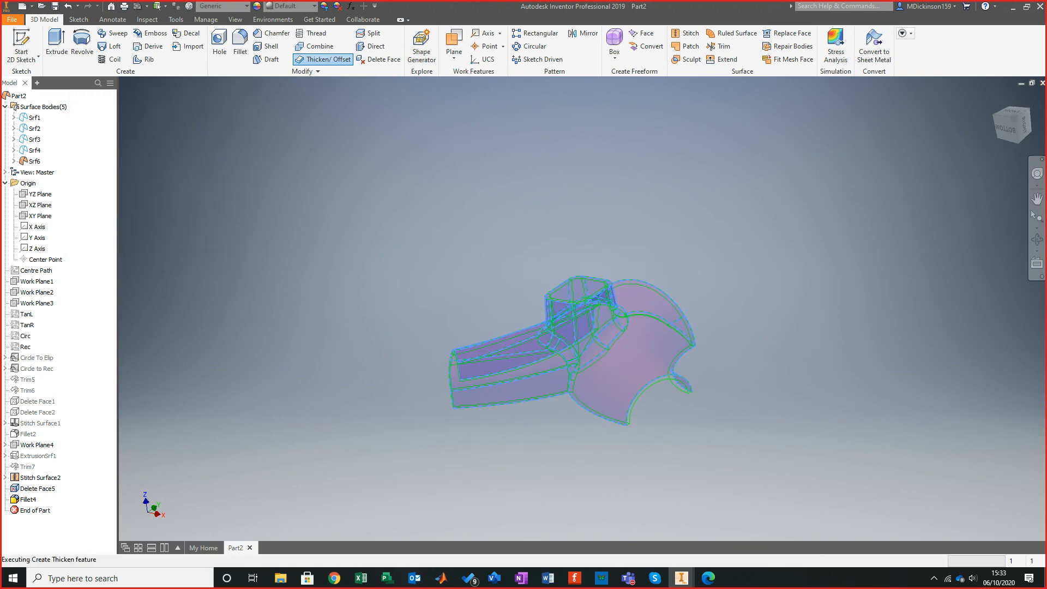
left_click(238, 102)
middle_click_drag(469, 246, 355, 244, "shift")
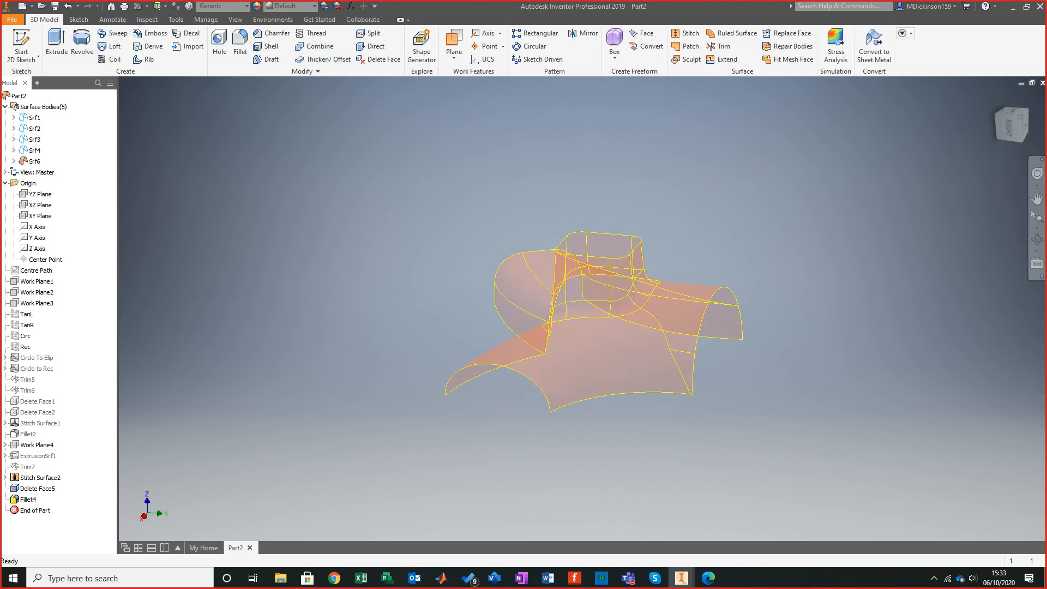
left_click(322, 59)
left_click_drag(333, 158, 830, 485)
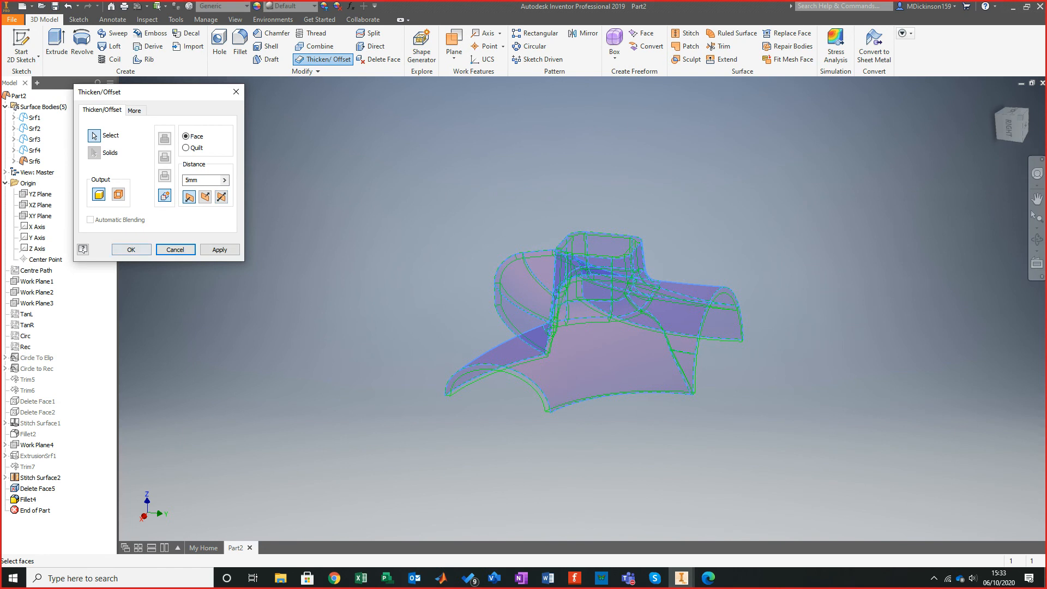
left_click(131, 250)
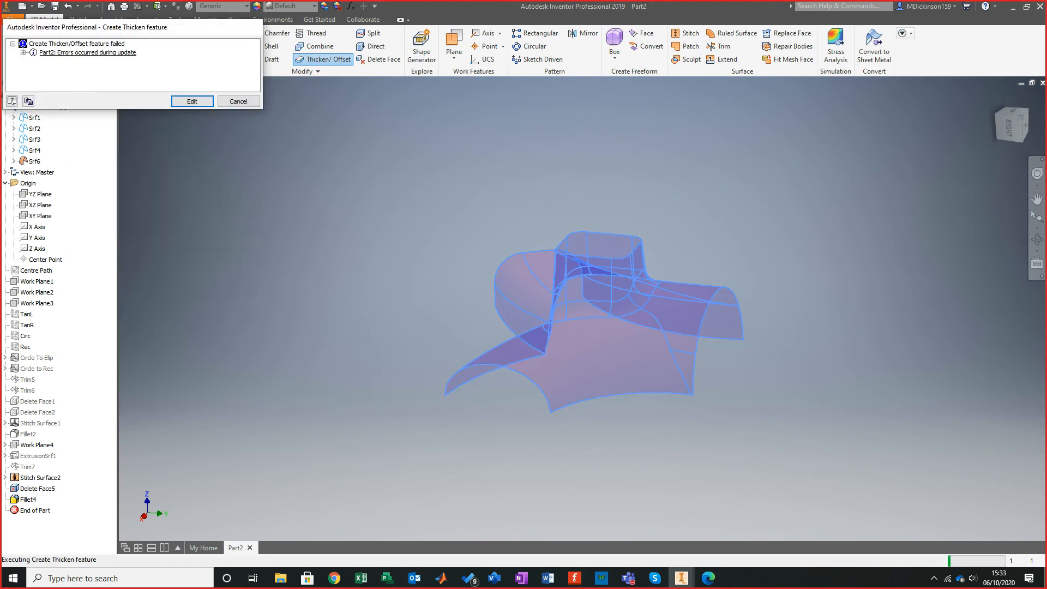
Locate the problem area from the thicken error details, examine the duct around it and cancel the feature.
left_click(33, 61)
left_click(90, 73)
middle_click_drag(491, 338, 655, 300, "shift")
scroll(550, 344, "up", 10)
scroll(574, 388, "down", 10)
key("Escape")
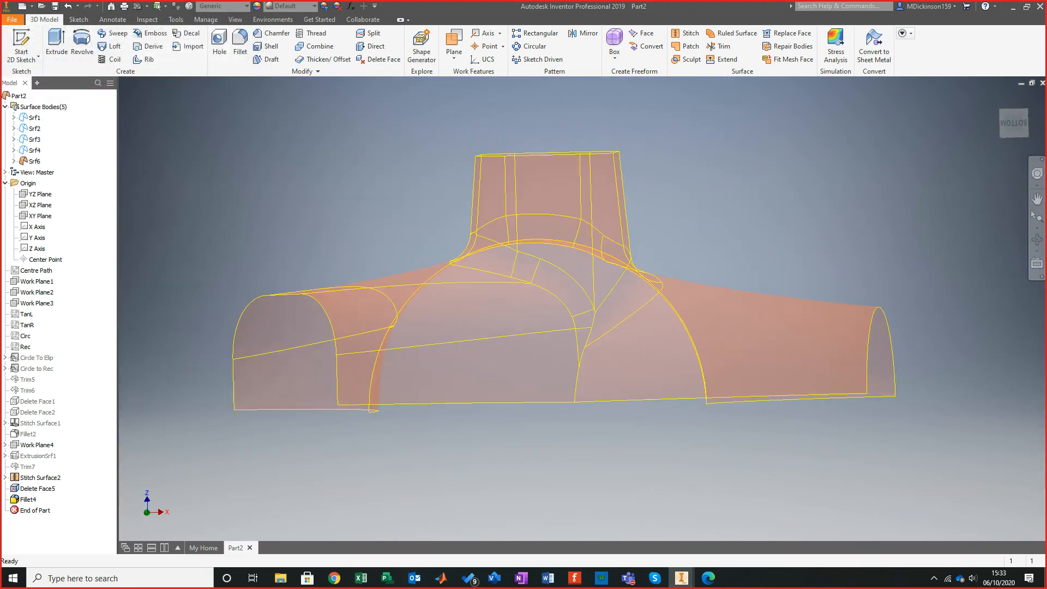
left_click(561, 282)
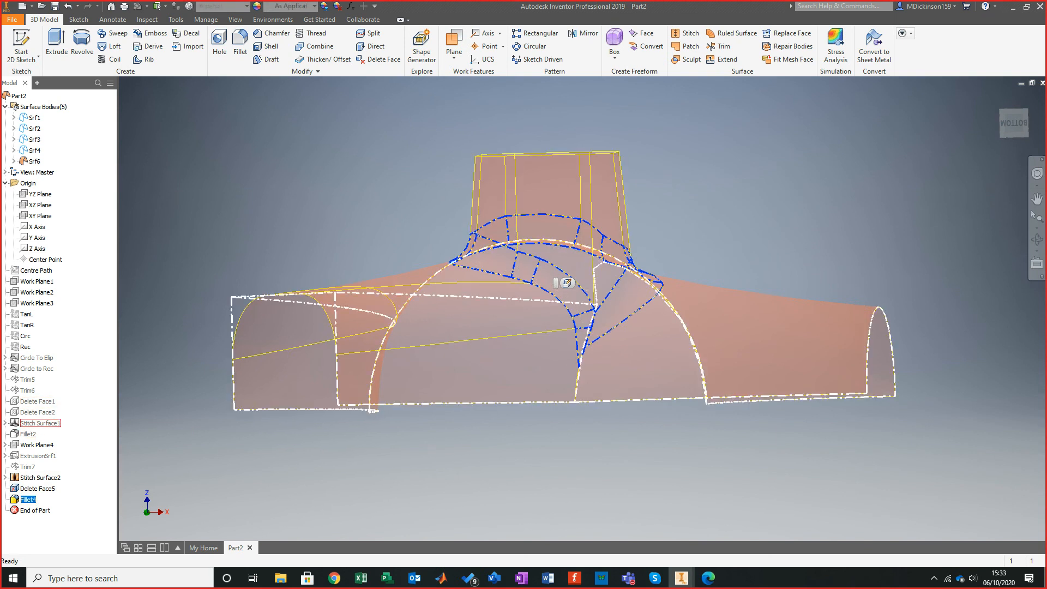
left_click(567, 283, "ctrl")
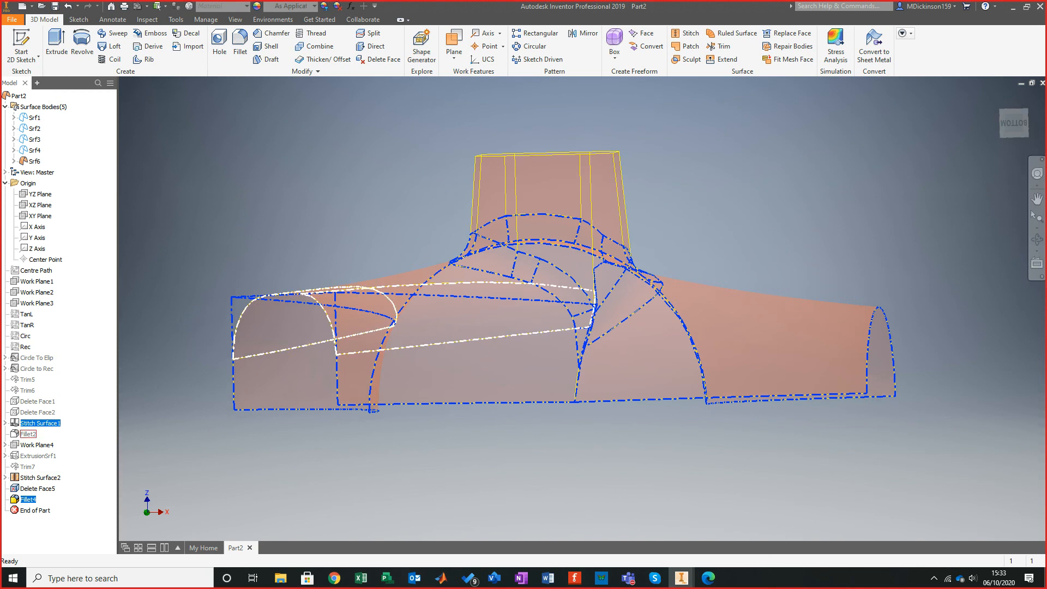
left_click(28, 434)
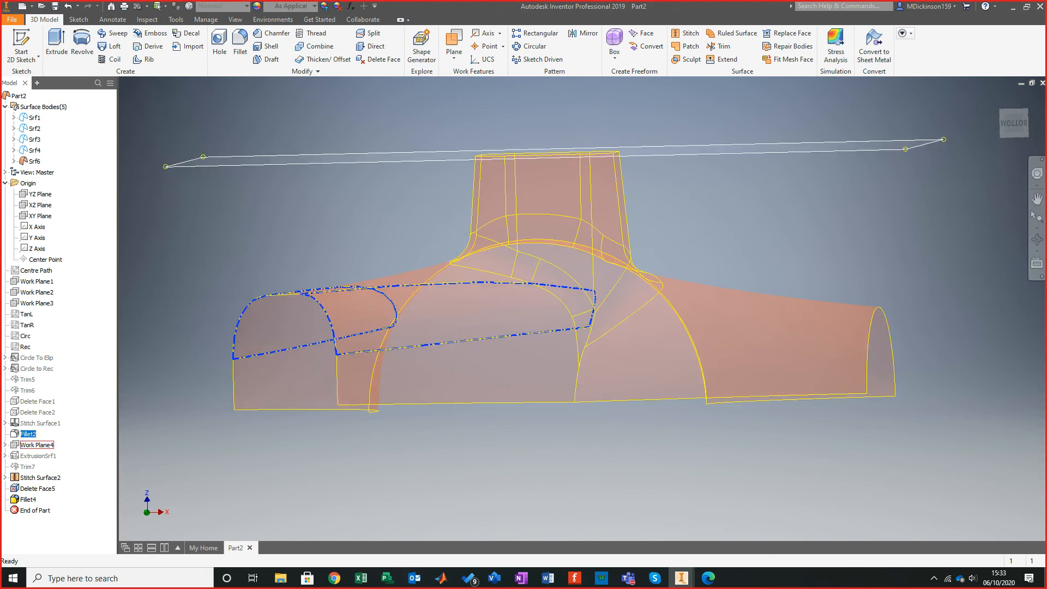
right_click(33, 445)
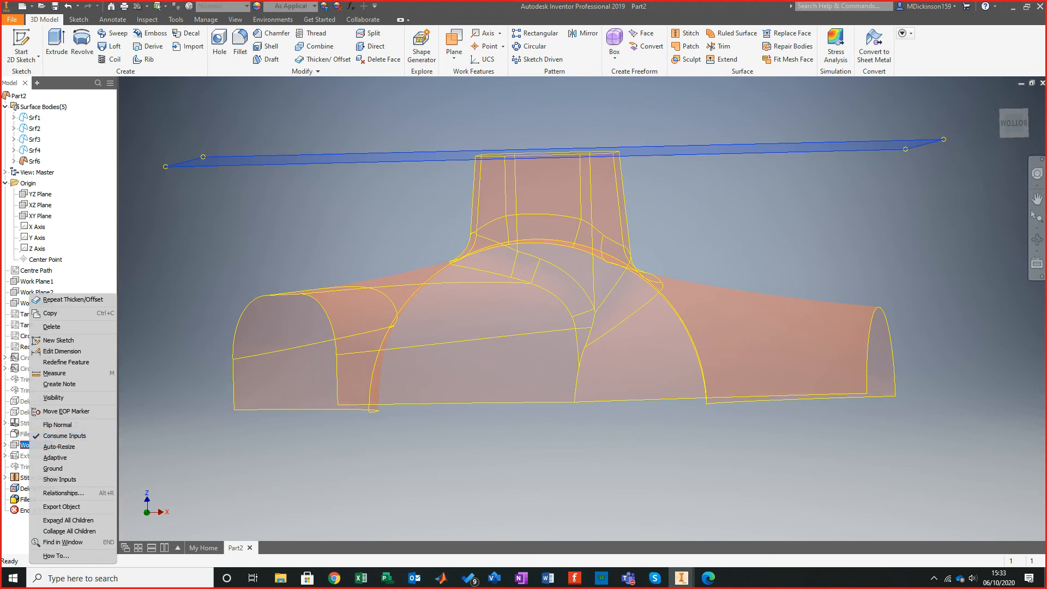
key("Escape")
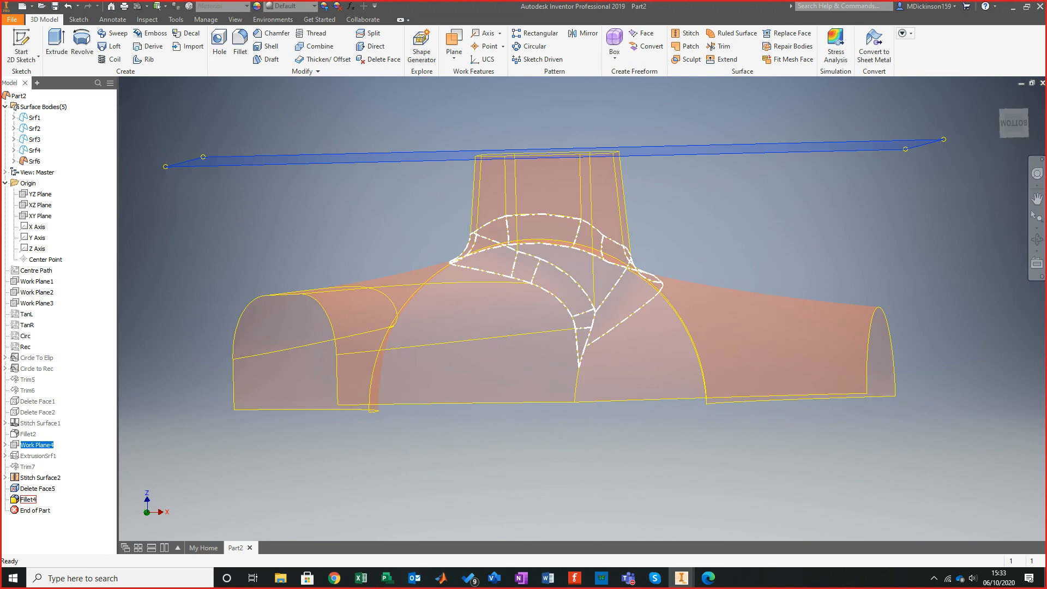
Delete Fillet4, Delete Face5 and Stitch Surface2 from the feature history.
right_click(26, 499)
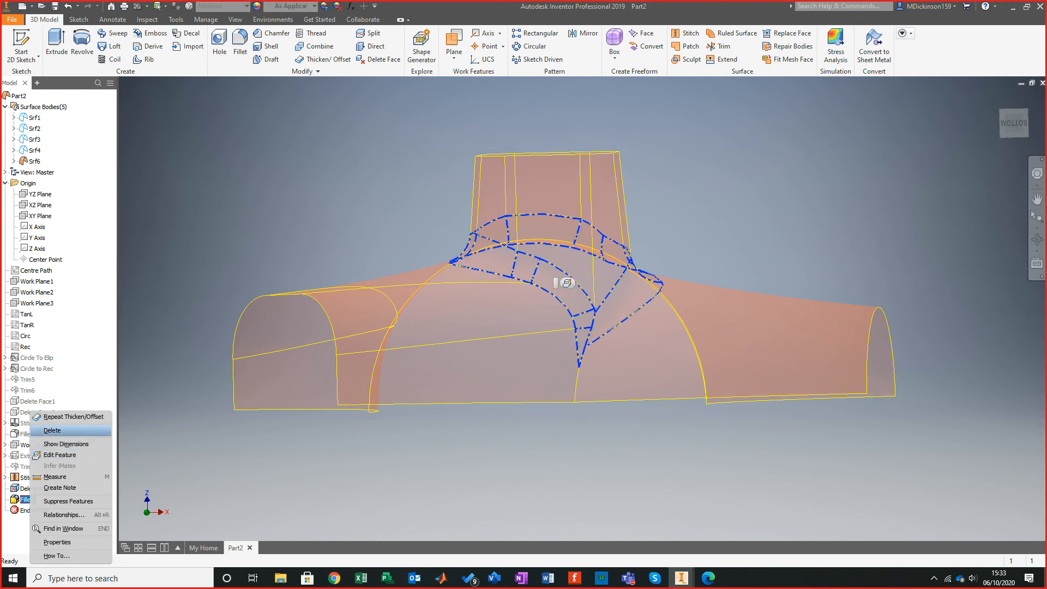
left_click(52, 430)
right_click(33, 488)
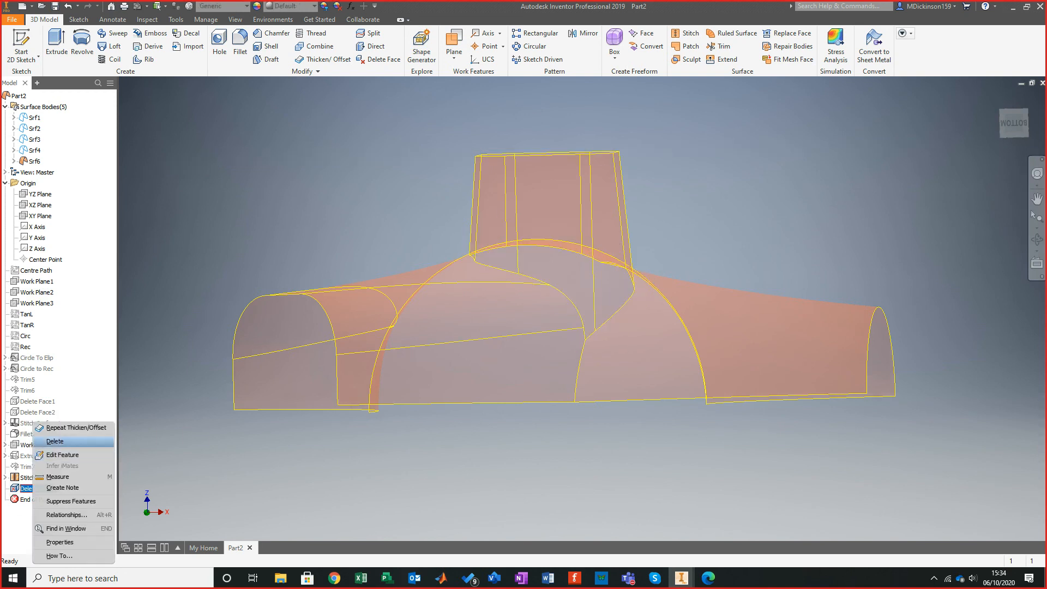
left_click(54, 441)
left_click(33, 477)
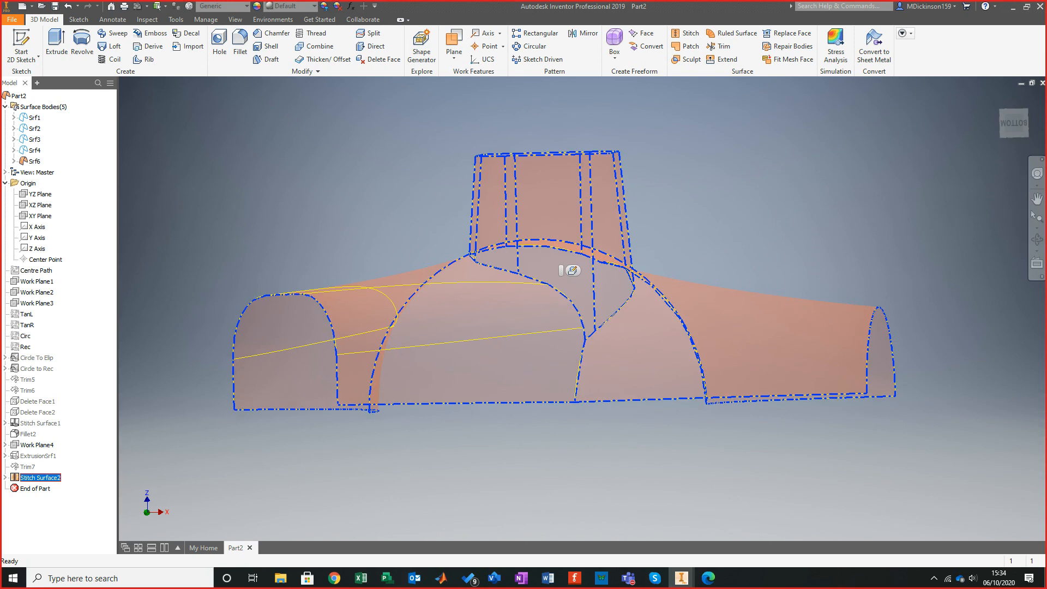
right_click(33, 477)
left_click(62, 362)
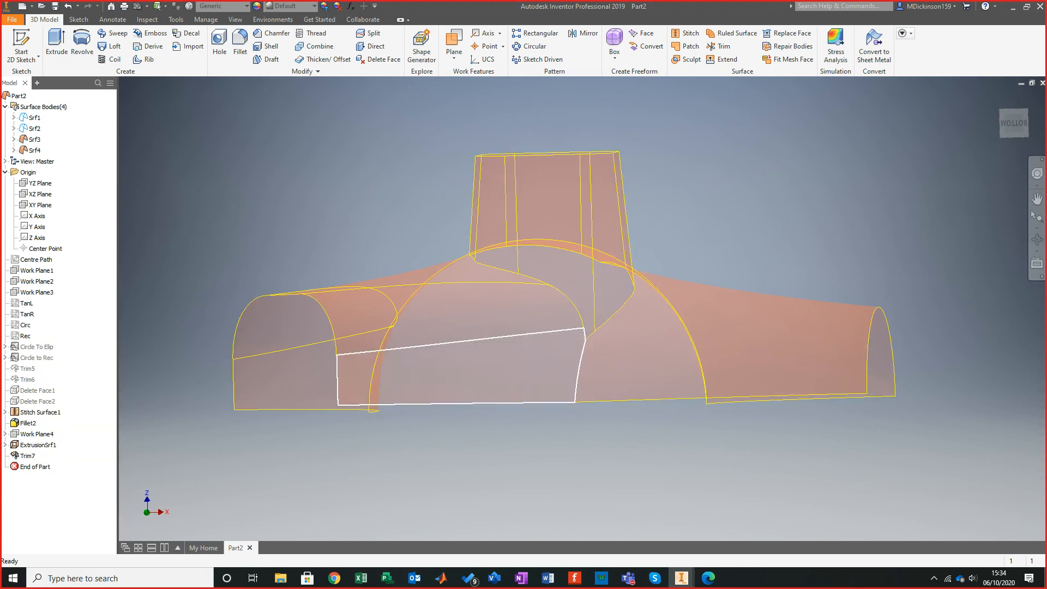
Delete the rectangular branch's surface extrusion ExtrusionSrf1 while keeping its profile sketch, Sketch9.
middle_click_drag(524, 306, 516, 358, "shift")
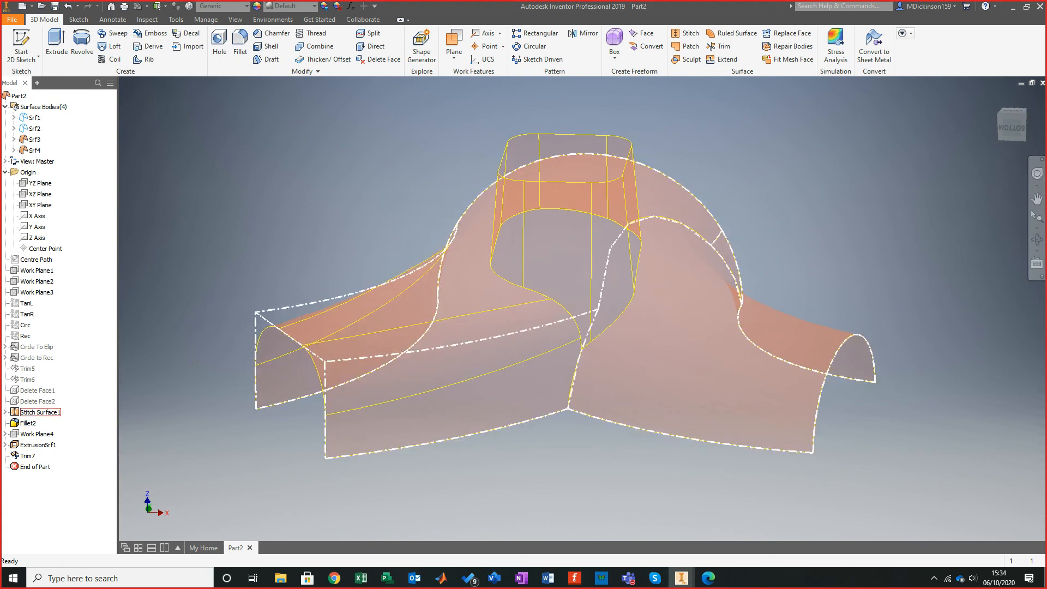
left_click(5, 445)
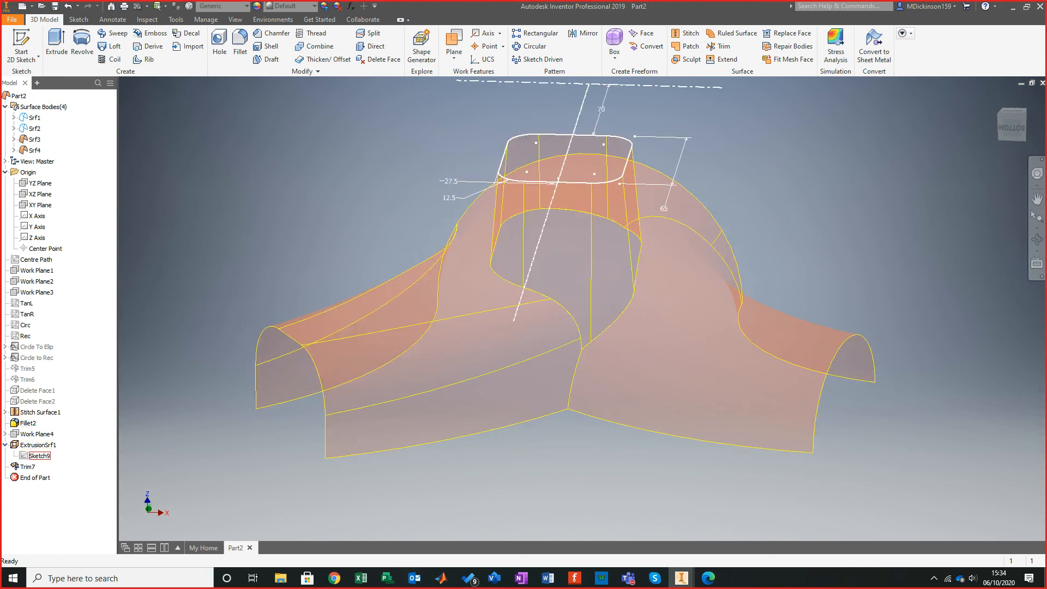
right_click(43, 445)
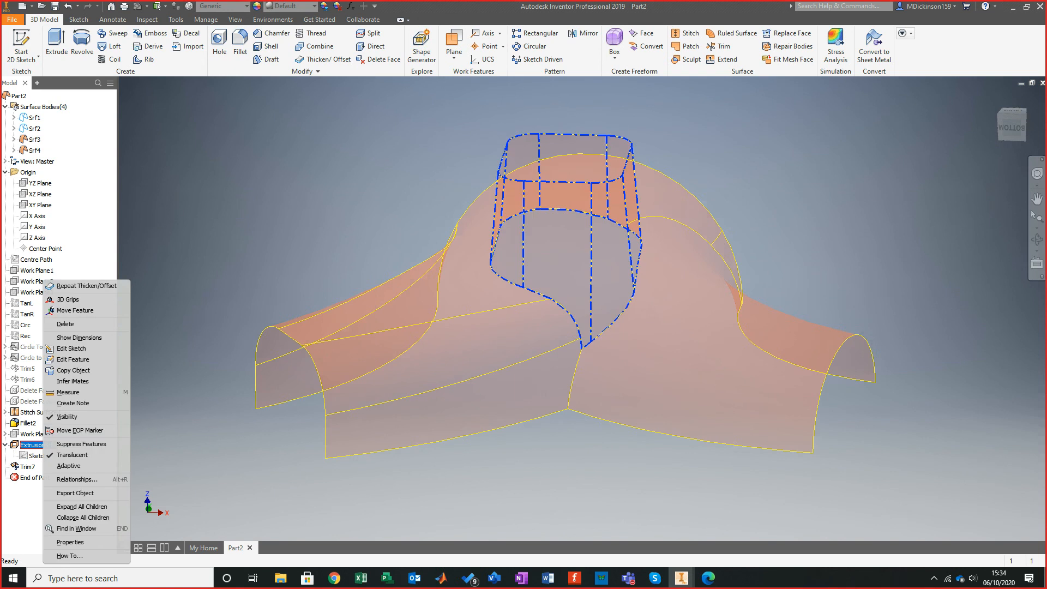
left_click(65, 324)
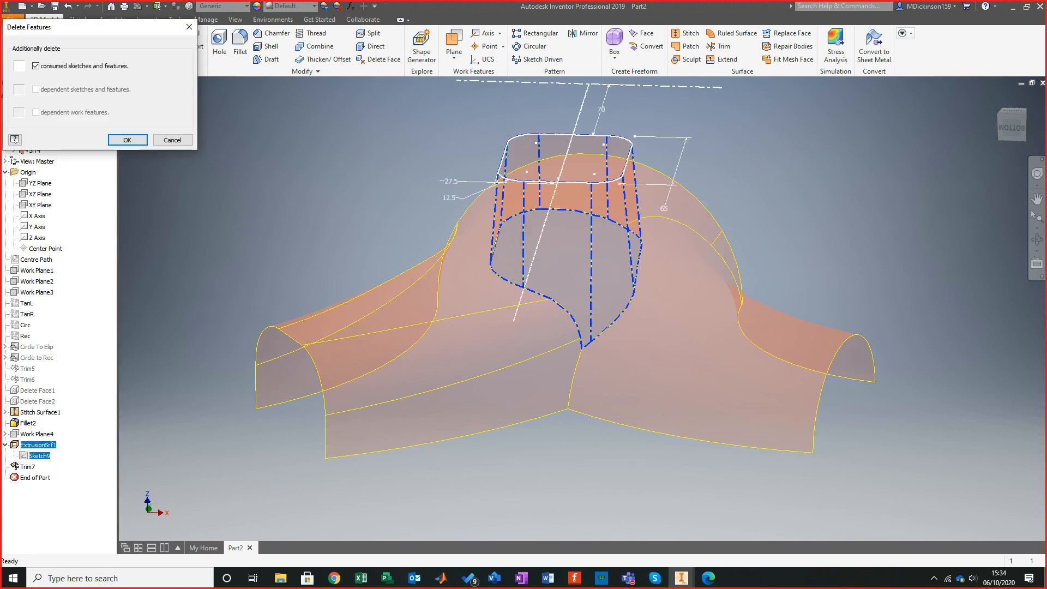
key("Return")
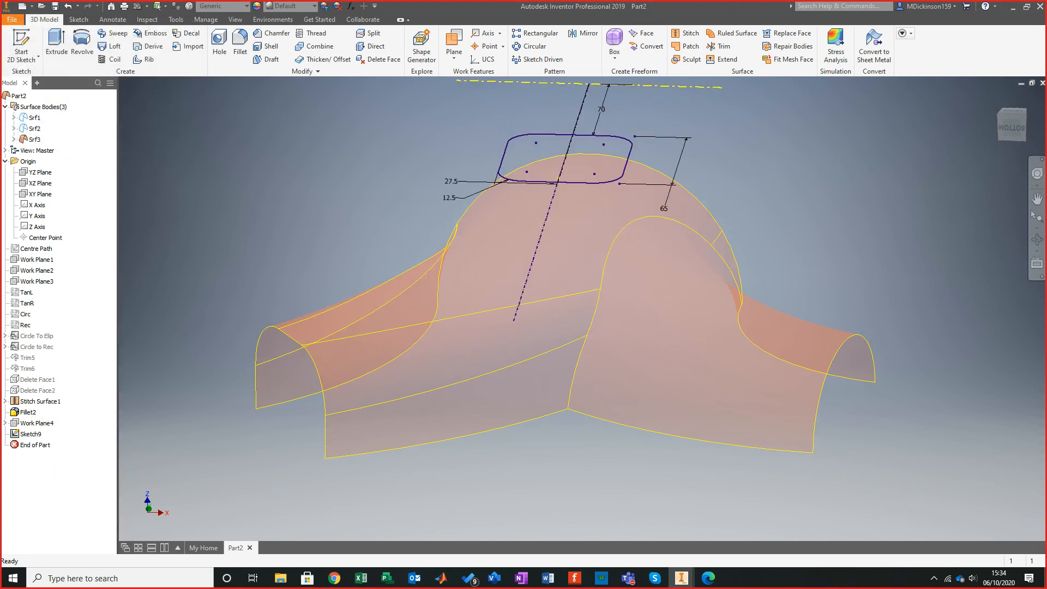
Open Stitch Surface1 for editing, review its selected surfaces and maximum tolerance, and leave it without changes.
left_click(454, 231)
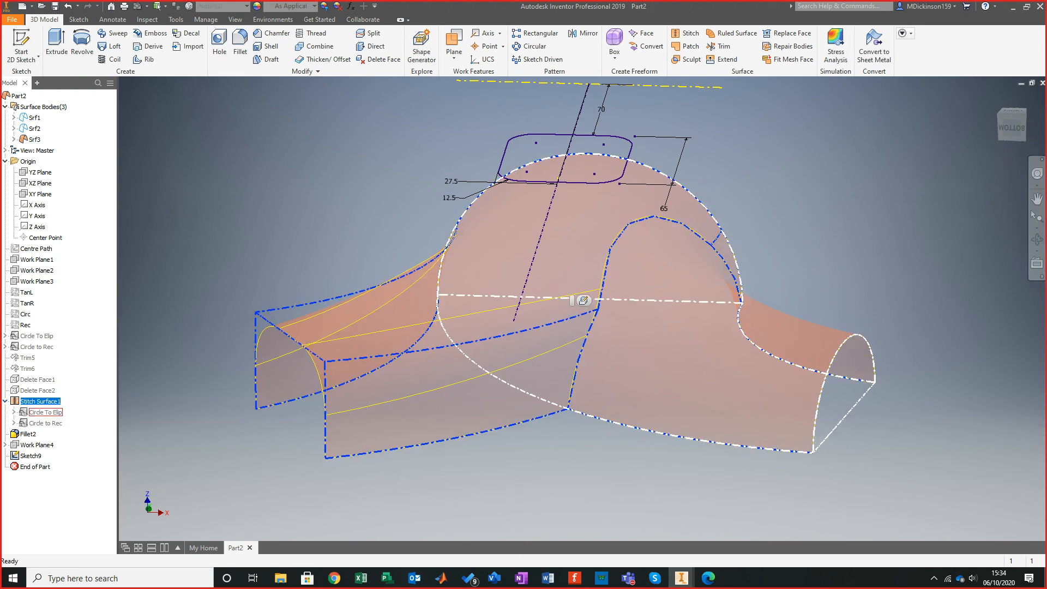
right_click(55, 401)
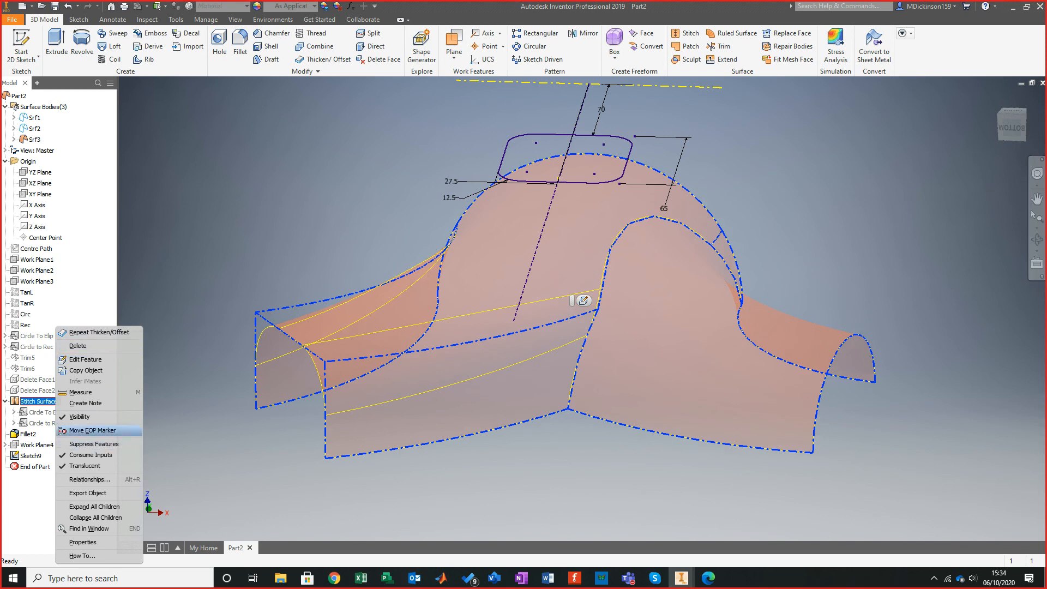
left_click(86, 360)
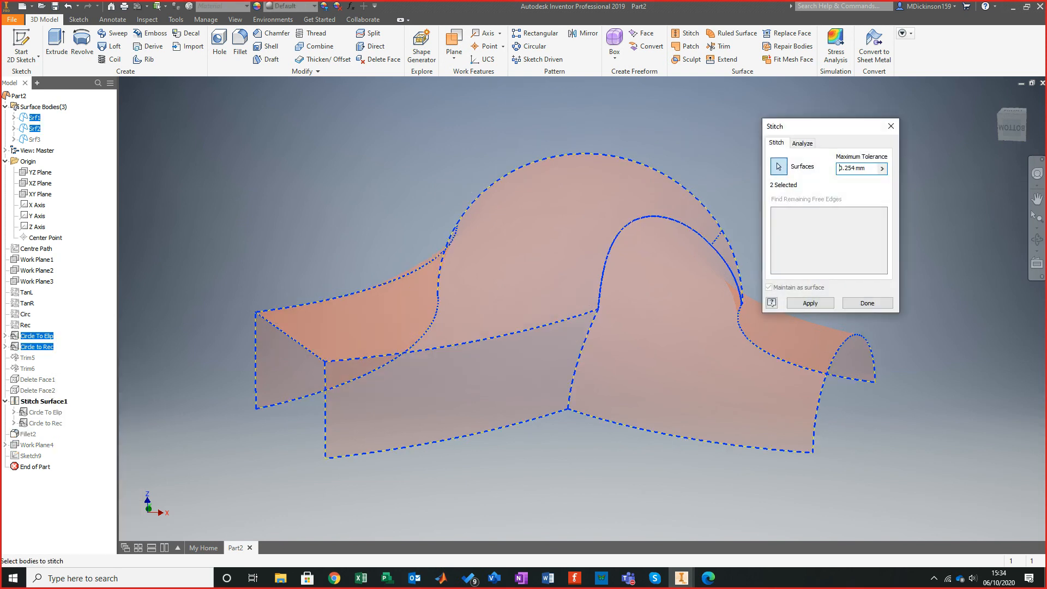
mouse_move(524, 327)
middle_mouse_down("shift")
mouse_move(486, 338)
mouse_move(480, 328)
mouse_move(578, 321)
middle_mouse_up("shift")
left_click(882, 168)
key("Escape")
key("Escape")
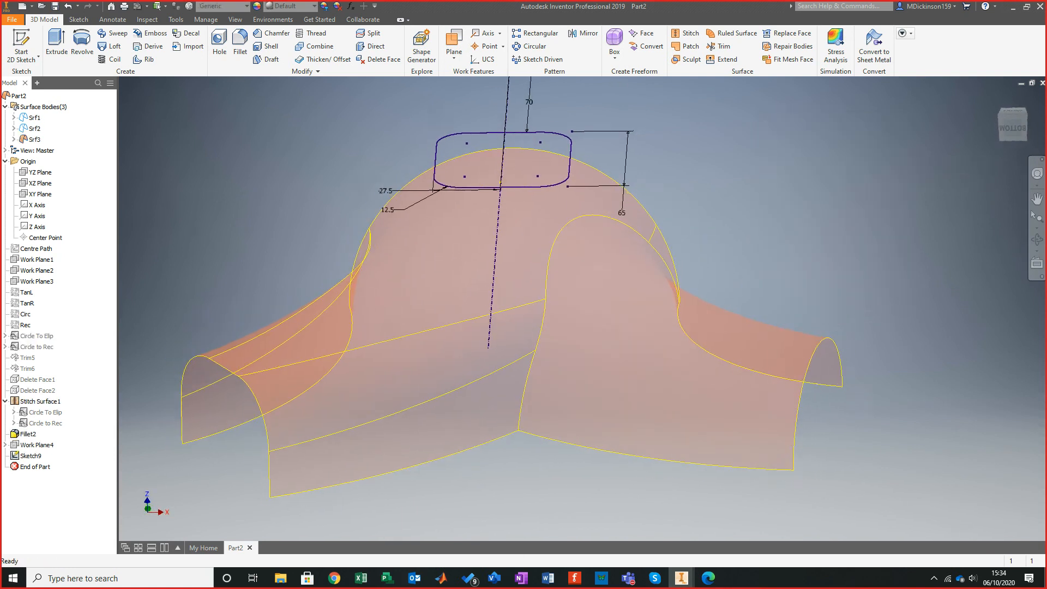
Delete Stitch Surface1 and Fillet2 from the feature history while keeping the profile sketch, Sketch9.
right_click(33, 400)
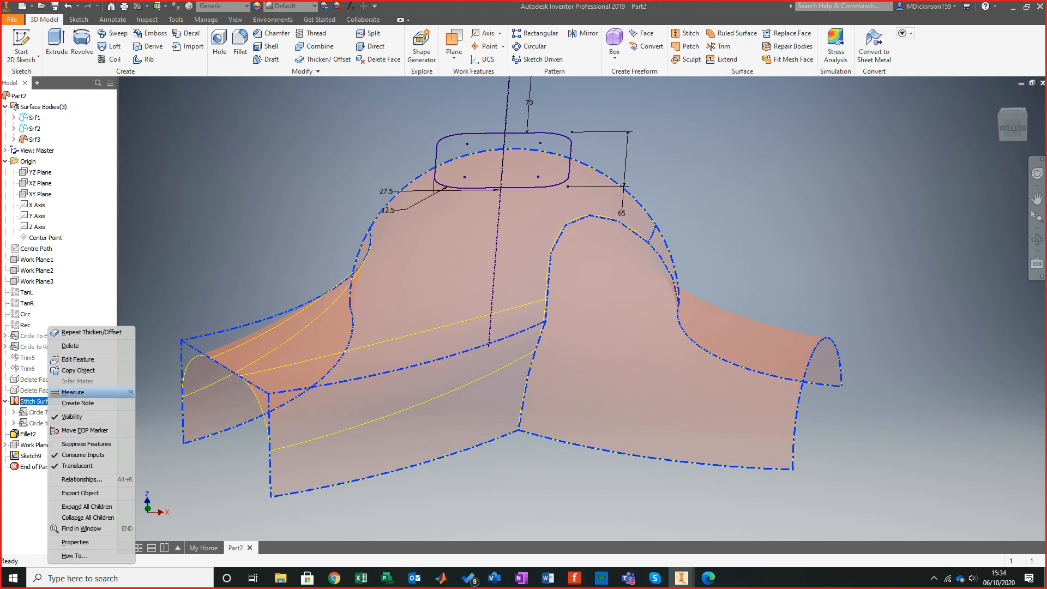
left_click(70, 346)
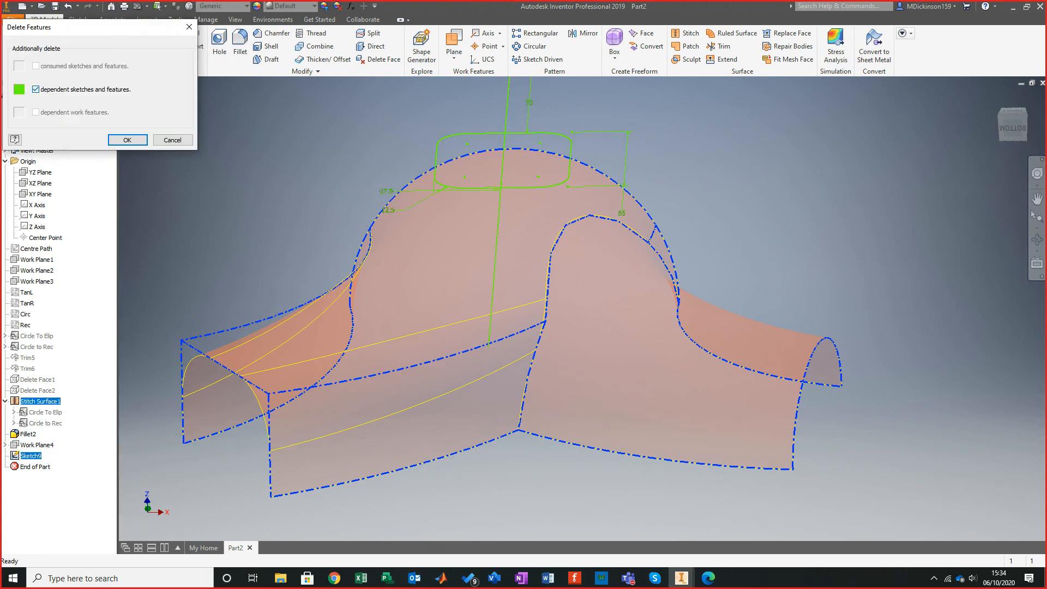
left_click(128, 140)
mouse_move(507, 349)
middle_mouse_down("shift")
mouse_move(485, 331)
mouse_move(483, 311)
mouse_move(508, 331)
middle_mouse_up("shift")
scroll(505, 346, "up", 3)
scroll(484, 311, "down", 3)
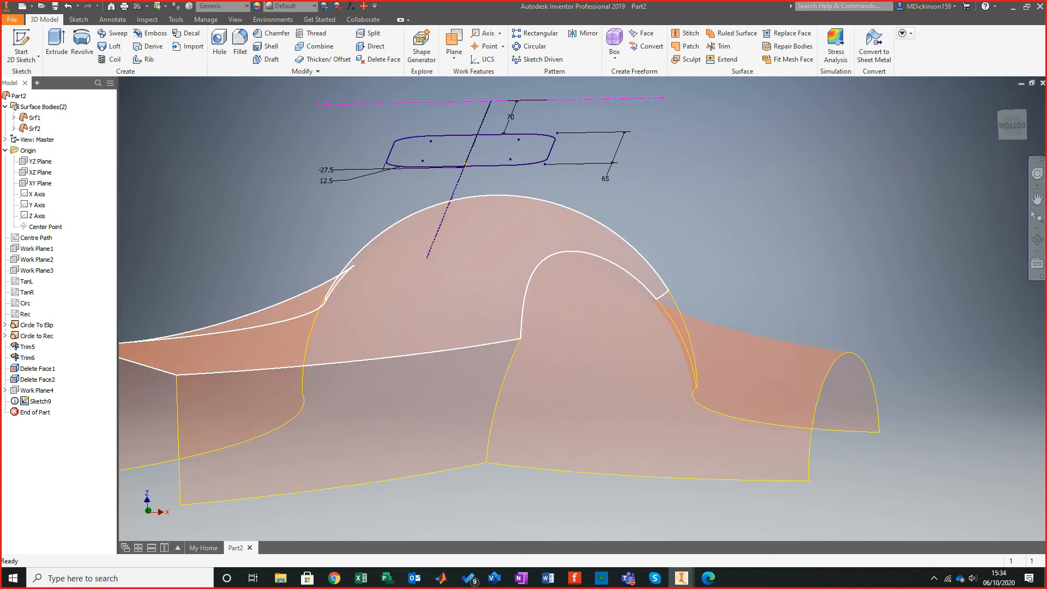
Fillet the two long edges of the Circle to Rec branch with a constant radius of 25 mm.
mouse_move(485, 321)
middle_mouse_down("shift")
mouse_move(545, 297)
mouse_move(570, 309)
mouse_move(570, 291)
middle_mouse_up("shift")
middle_click_drag(224, 6, 265, 46, "shift")
left_click(240, 47)
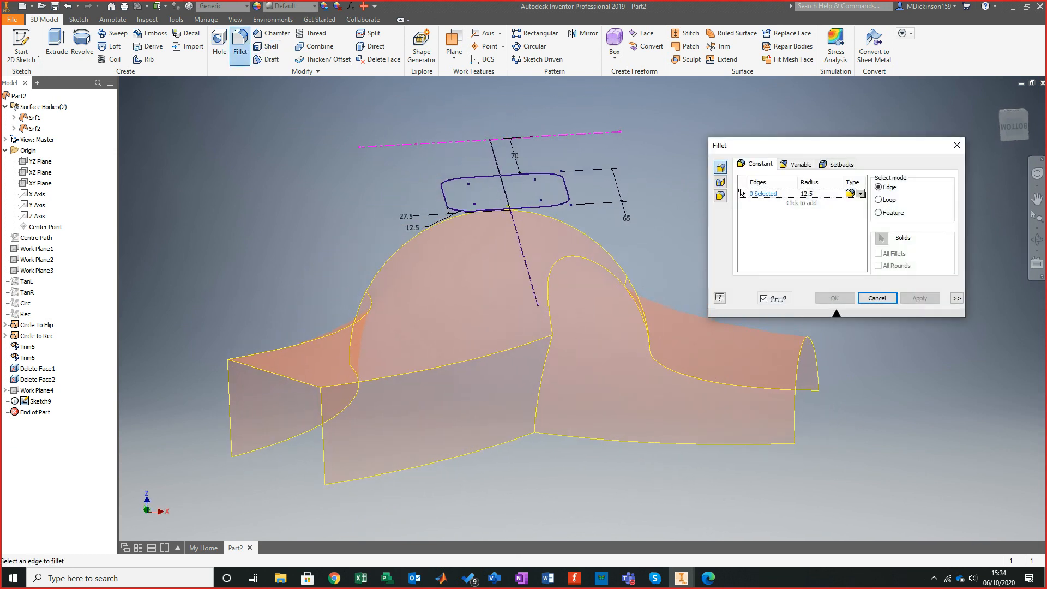
middle_click_drag(524, 306, 557, 303, "shift")
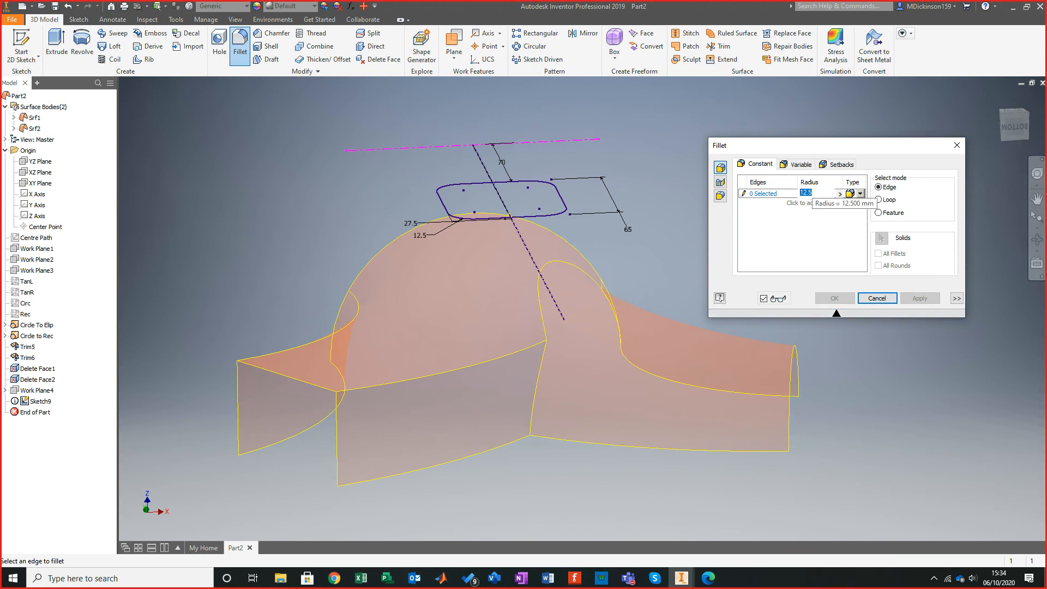
key("Escape")
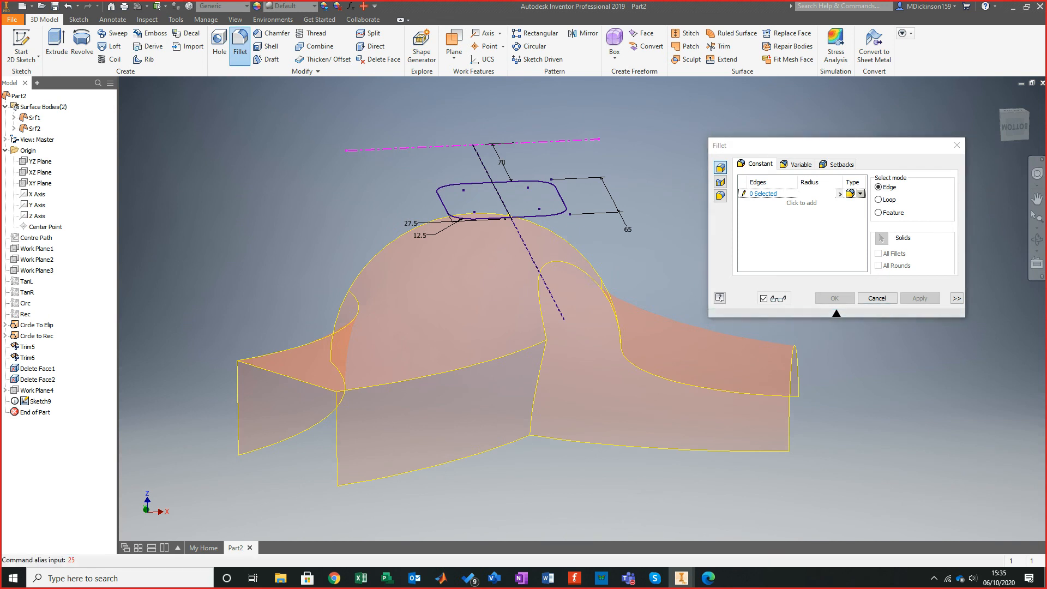
left_click(812, 193)
type("14")
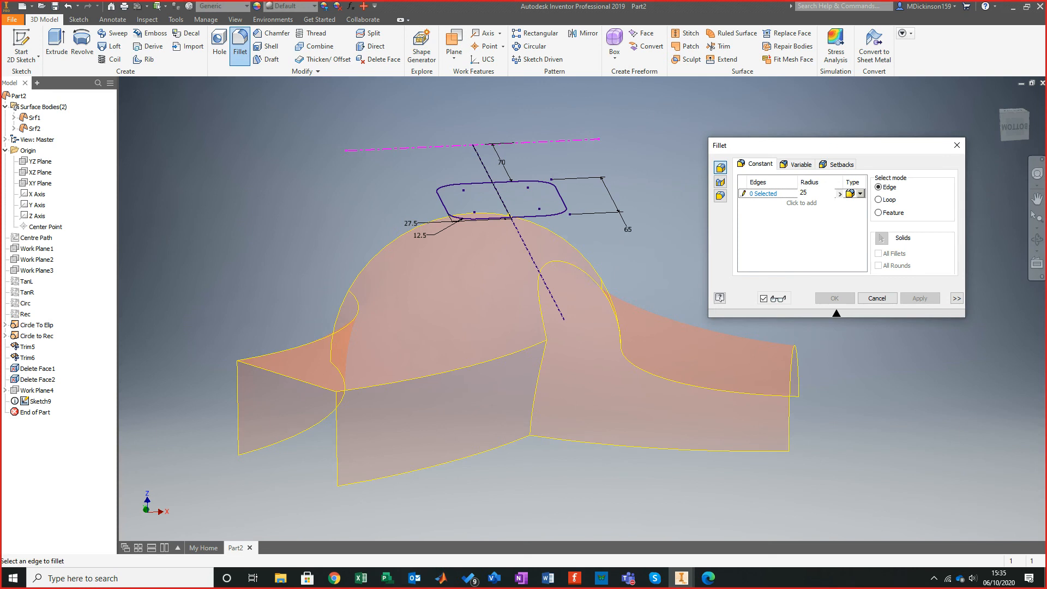
middle_click_drag(518, 327, 518, 325, "shift")
left_click(463, 367)
middle_click_drag(464, 368, 594, 371, "shift")
left_click(381, 398)
middle_click_drag(381, 398, 199, 397, "shift")
left_click(835, 298)
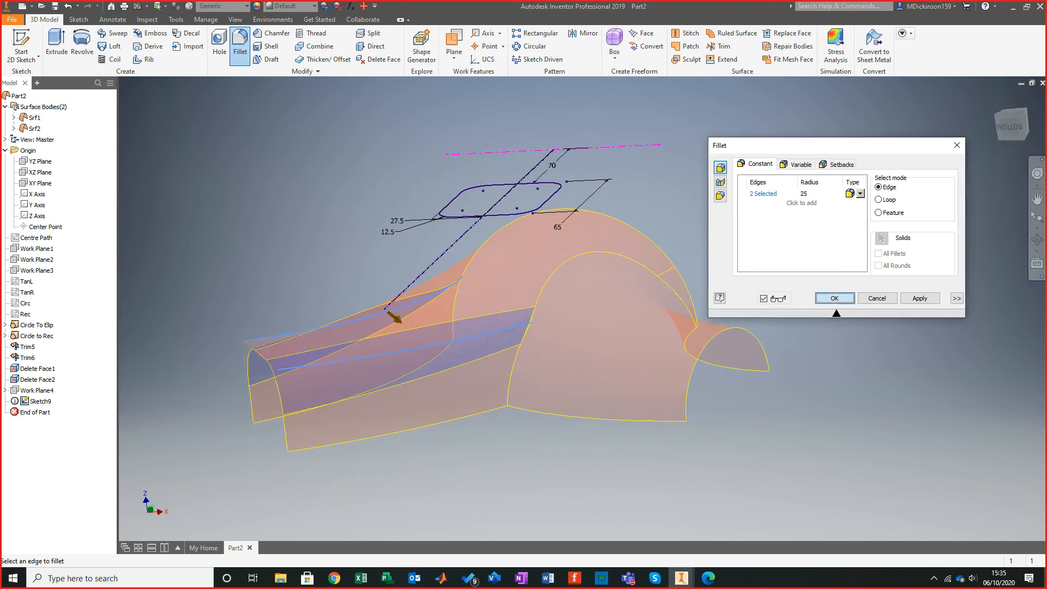
middle_click_drag(546, 338, 698, 359, "shift")
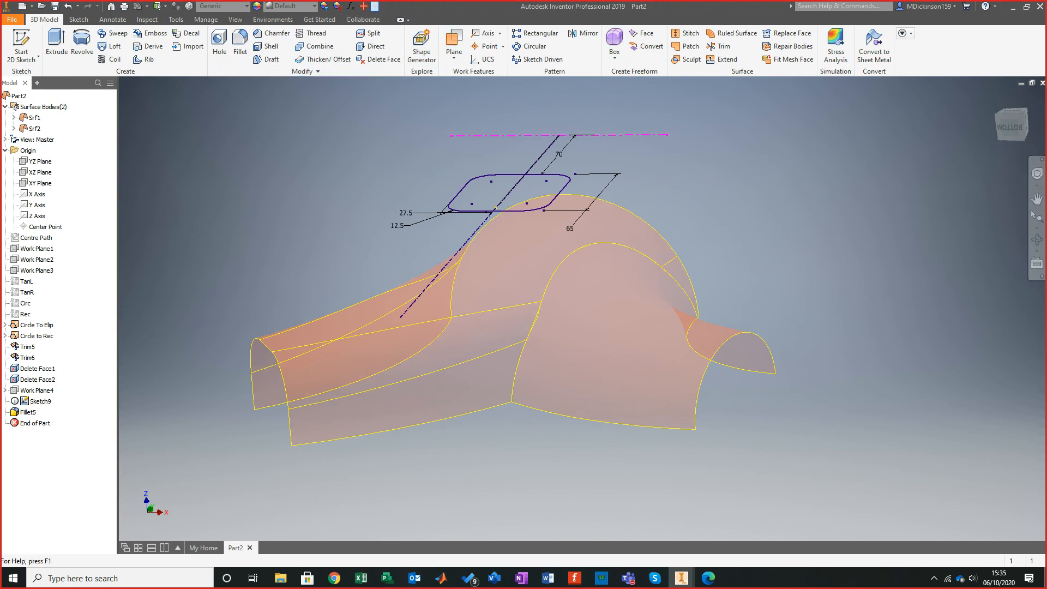
Try a 55 mm face fillet between the side face of the Circle to Rec branch and the Circle To Elip surface.
middle_click_drag(535, 240, 484, 260, "shift")
left_click(720, 182)
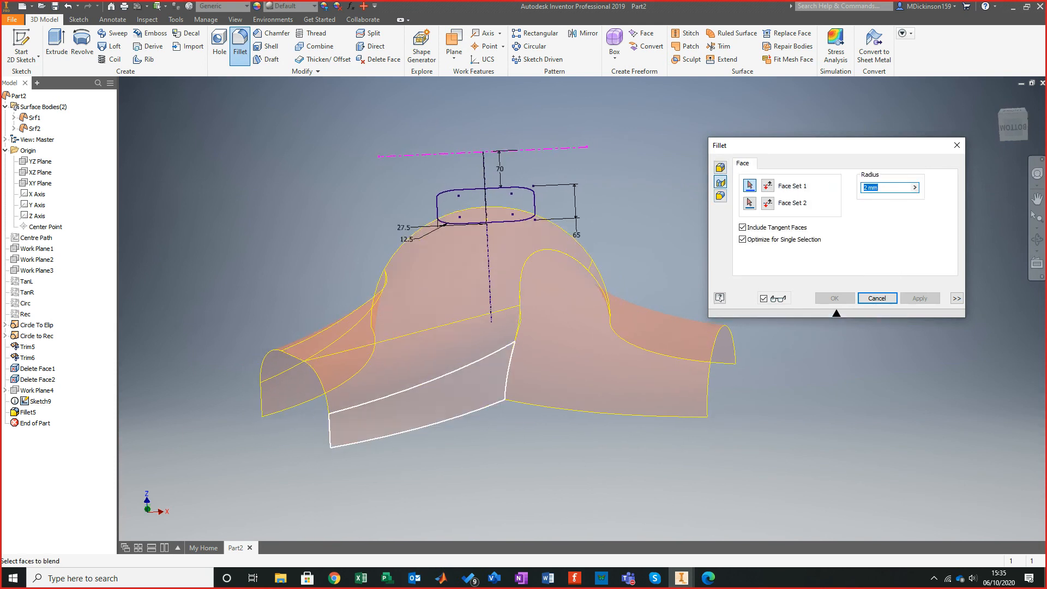
left_click(420, 394)
left_click(567, 360)
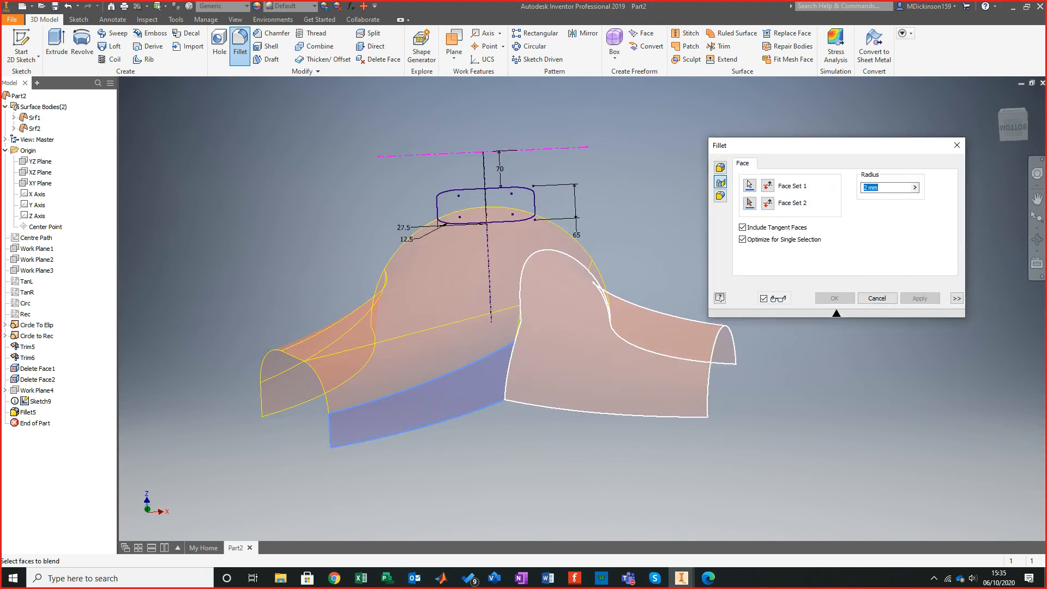
left_click(567, 360)
middle_click_drag(567, 360, 519, 357, "shift")
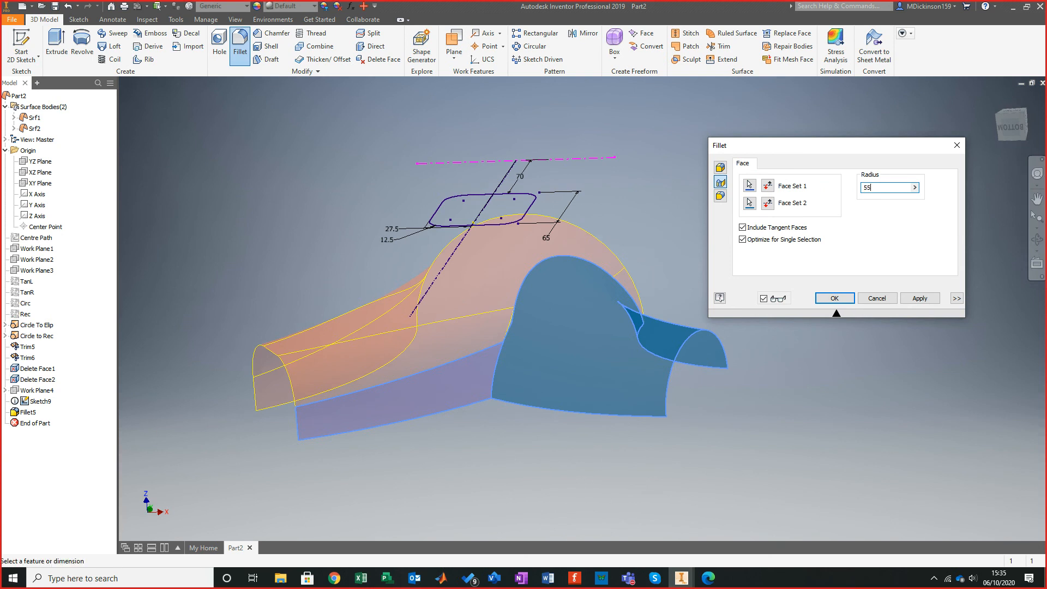
mouse_move(519, 328)
middle_mouse_down("shift")
mouse_move(507, 196)
mouse_move(542, 237)
middle_mouse_up("shift")
scroll(508, 197, "down", 3)
double_click(868, 187)
Retry the face fillet with both face set directions reversed, single-selection optimization off and the branch's adjoining faces added to the first set.
left_click(768, 185)
mouse_move(524, 305)
middle_mouse_down("shift")
mouse_move(533, 246)
mouse_move(502, 229)
mouse_move(522, 136)
middle_mouse_up("shift")
left_click(768, 204)
middle_click_drag(644, 256, 535, 268, "shift")
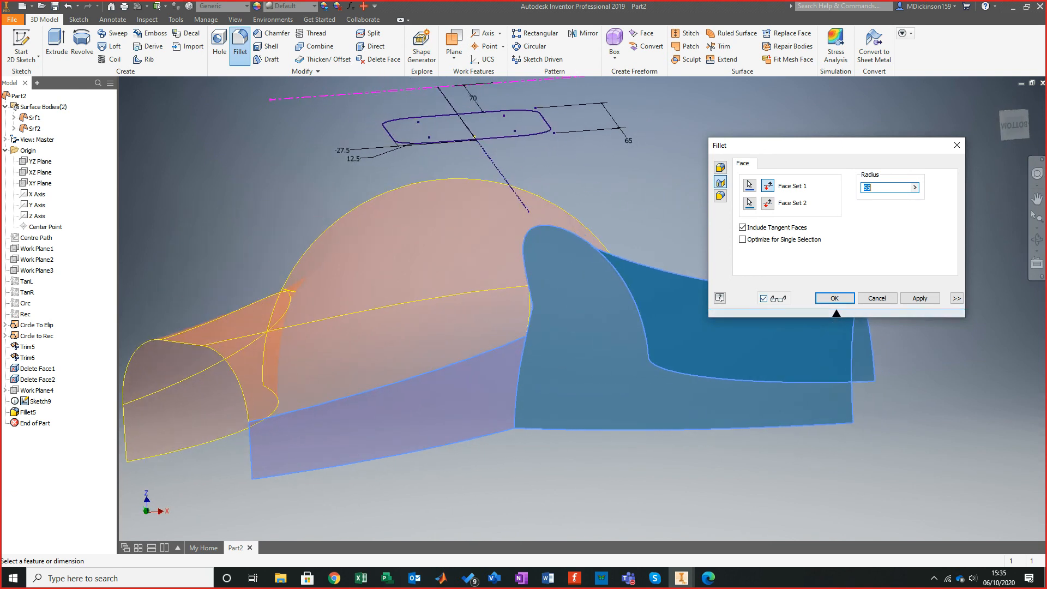
left_click(415, 272)
scroll(414, 338, "up", 1)
mouse_move(415, 338)
middle_mouse_down("shift")
mouse_move(355, 347)
mouse_move(436, 289)
mouse_move(434, 237)
middle_mouse_up("shift")
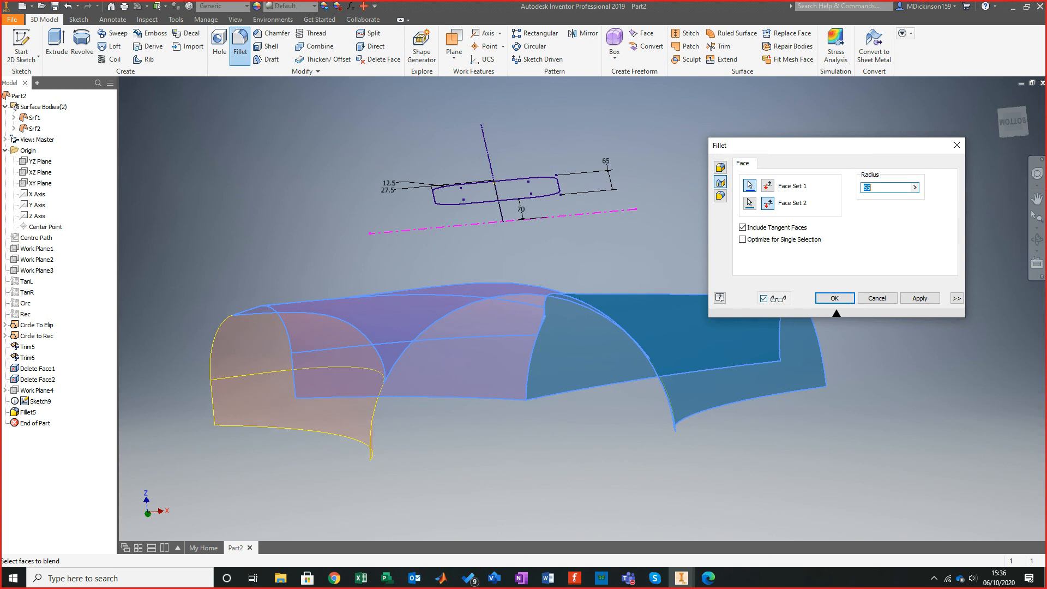
middle_click_drag(434, 305, 429, 224, "shift")
left_click(834, 297)
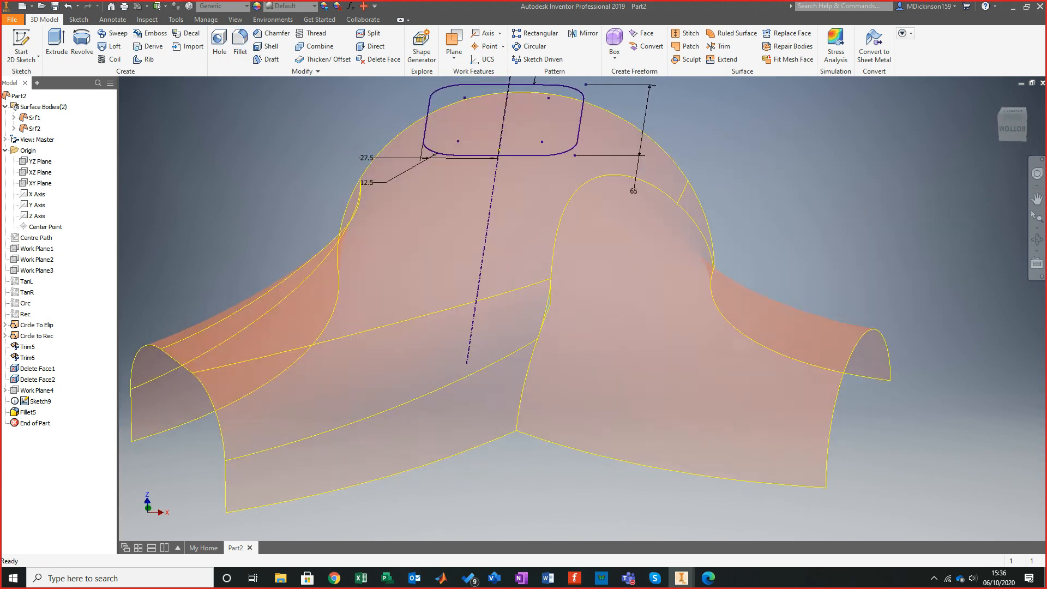
Stitch the Circle To Elip and Circle to Rec surfaces together.
middle_click_drag(567, 336, 588, 311, "shift")
scroll(580, 333, "up", 5)
scroll(580, 333, "down", 1)
scroll(588, 310, "down", 8)
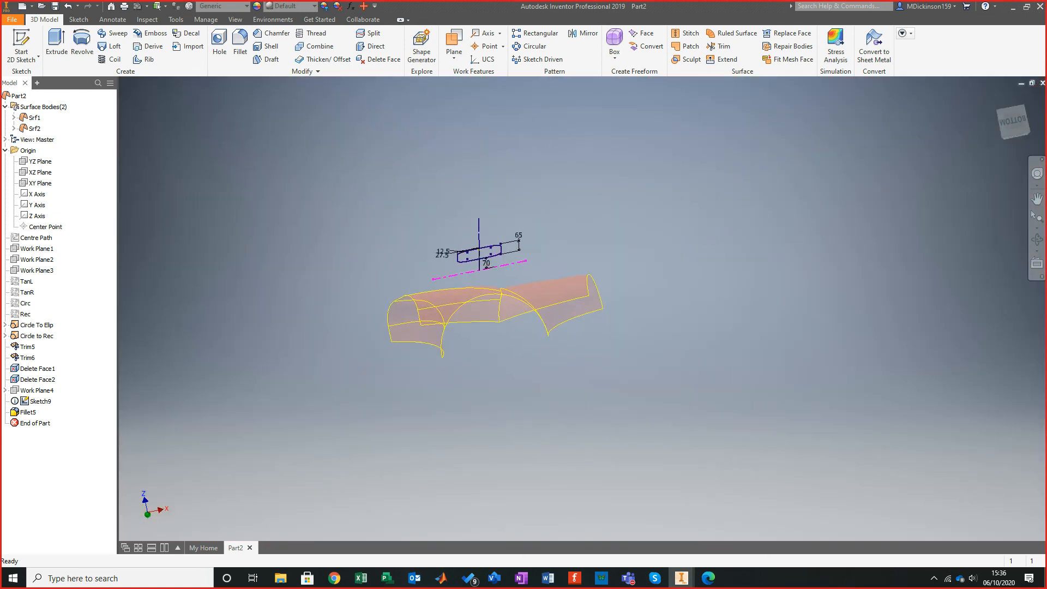
scroll(486, 327, "up", 5)
left_click(686, 33)
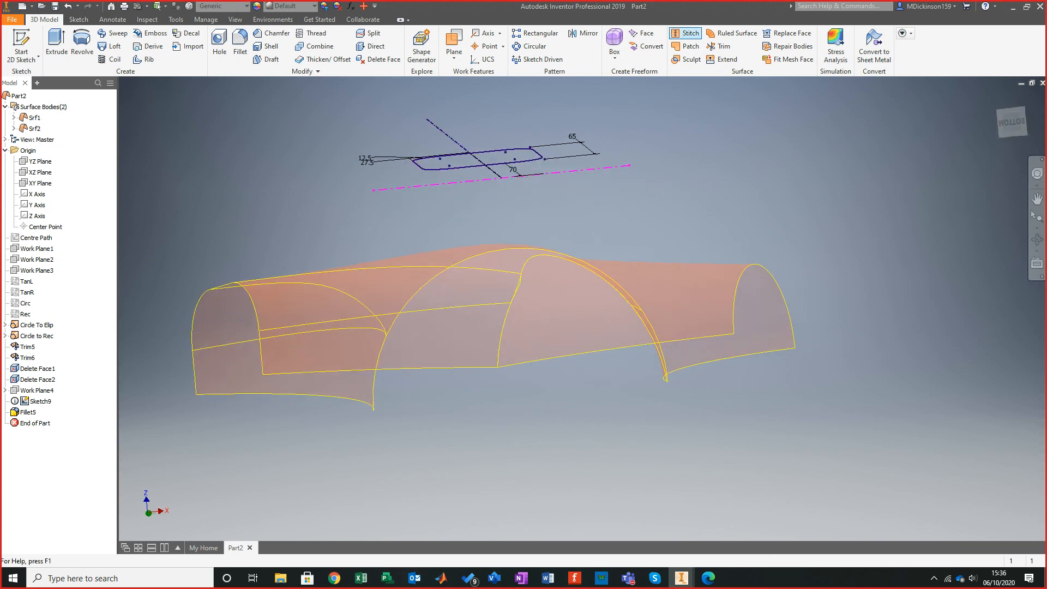
left_click(464, 317)
left_click(578, 311)
middle_click_drag(567, 321, 513, 300, "shift")
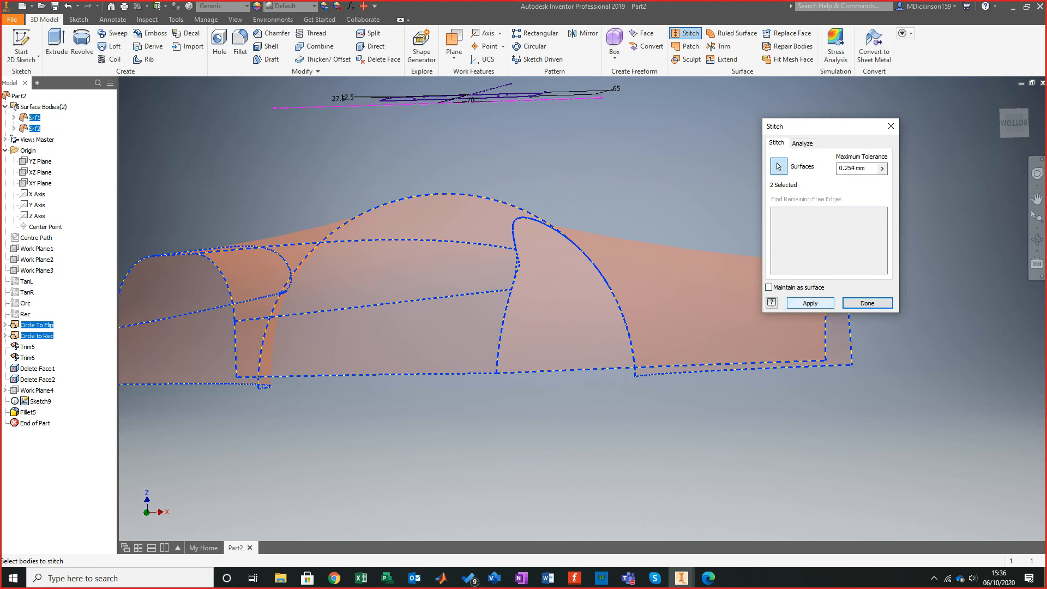
left_click(810, 303)
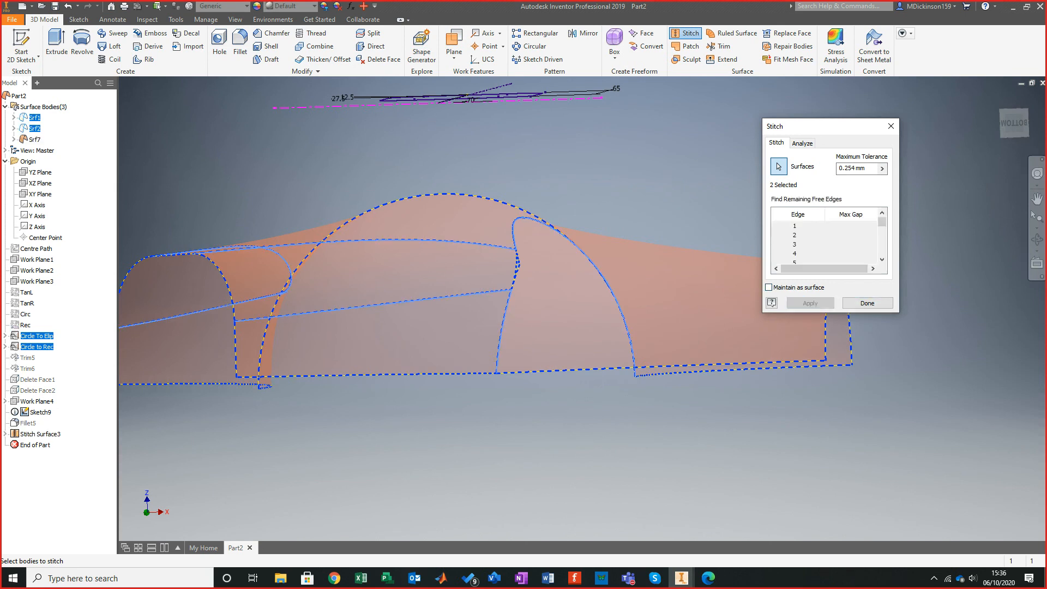
Examine the remaining free edges where the two branches meet, check the stitch tolerance options and close the stitch settings.
middle_click_drag(524, 295, 556, 376, "shift")
scroll(556, 261, "down", 3)
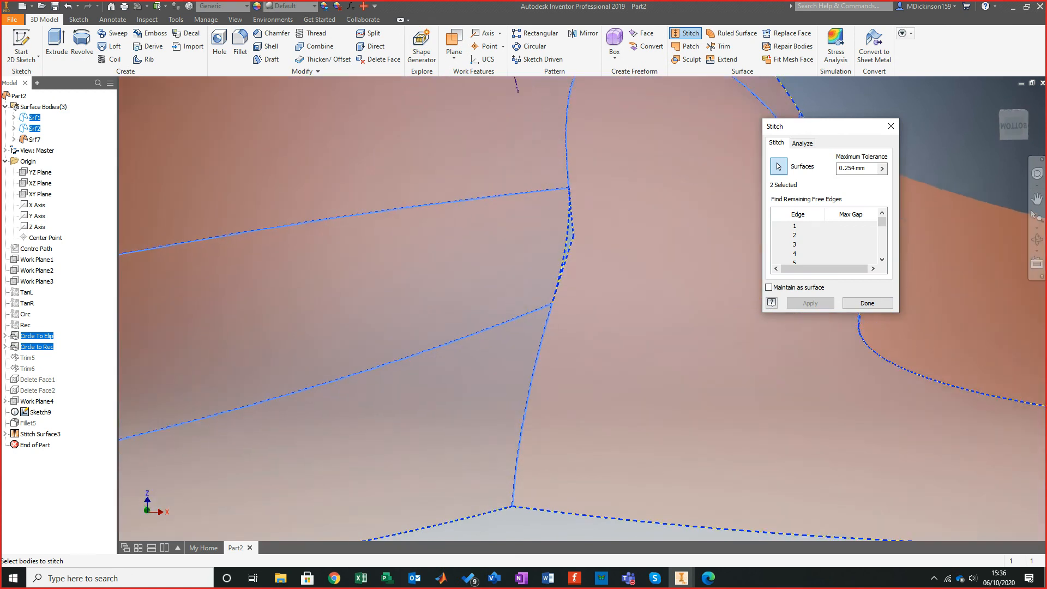
middle_click_drag(556, 261, 546, 191, "shift")
middle_click_drag(611, 235, 663, 254, "shift")
scroll(622, 257, "down", 4)
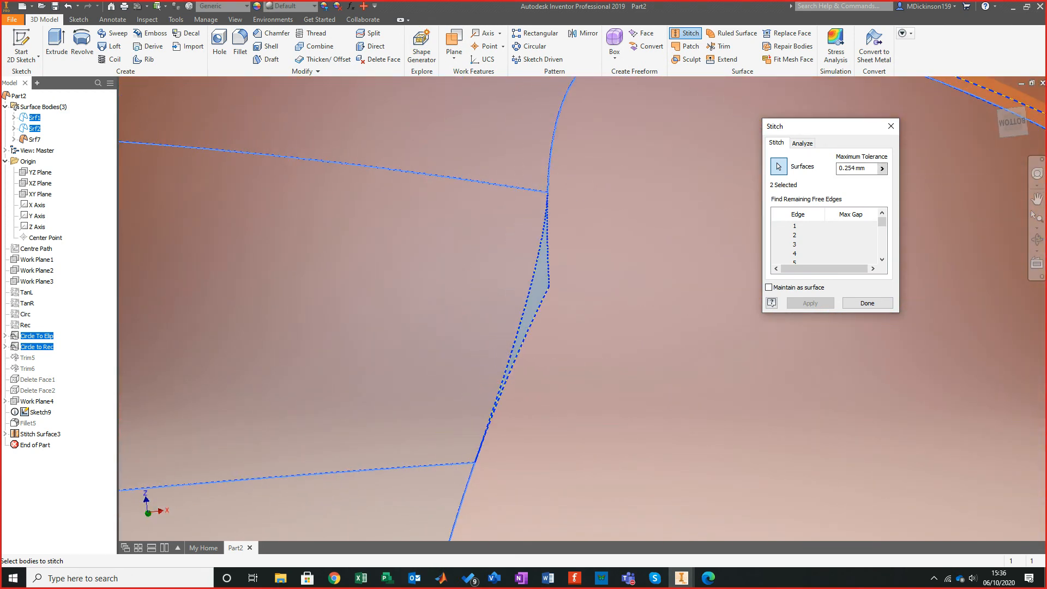
left_click(882, 169)
left_click(855, 168)
key("Escape")
scroll(671, 286, "down", 10)
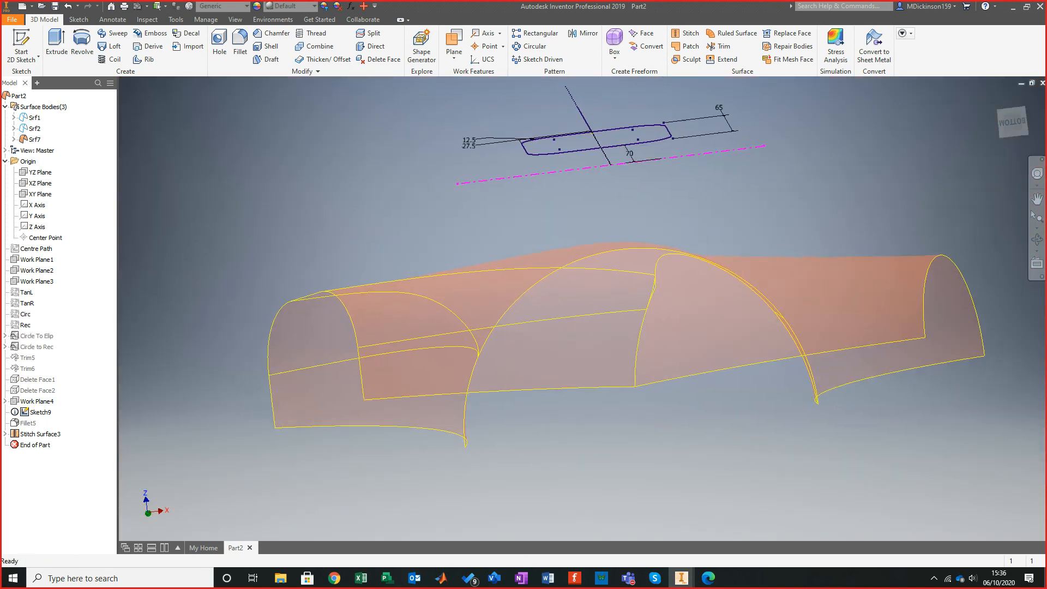
scroll(616, 273, "up", 5)
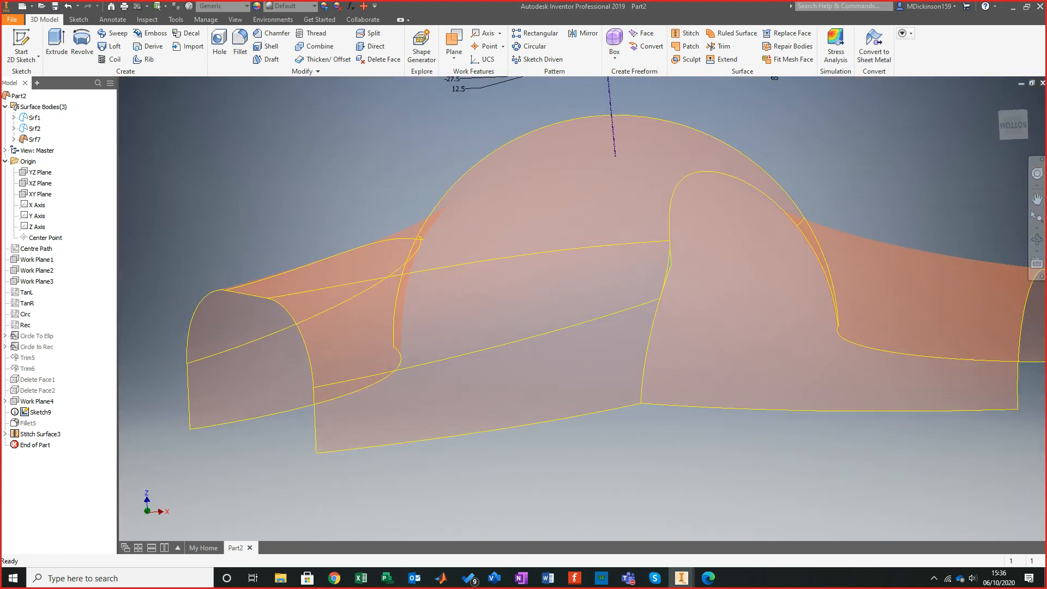
Delete Stitch Surface3 from the feature history.
right_click(41, 434)
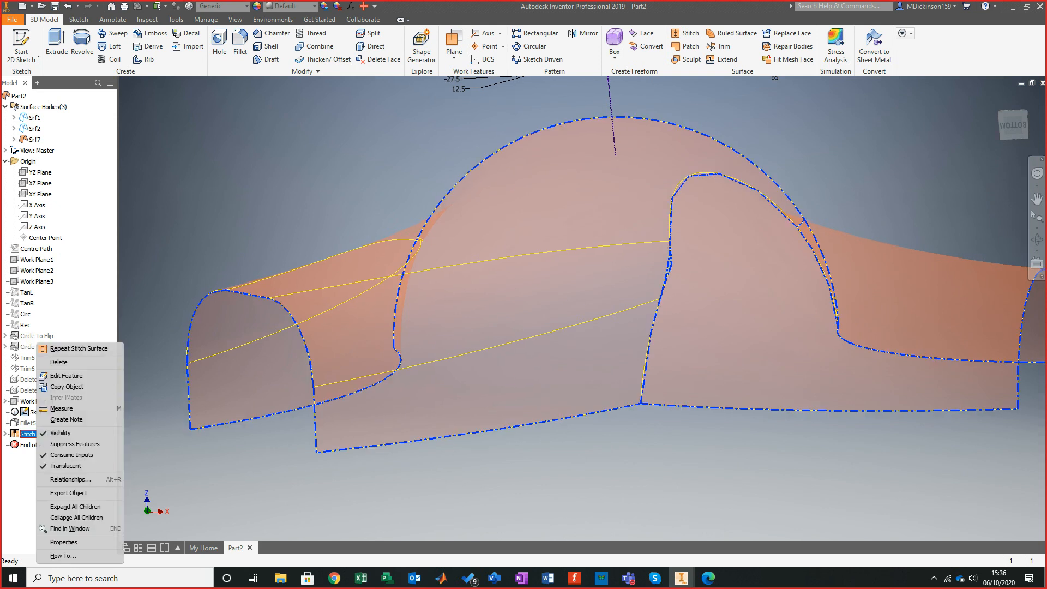
left_click(59, 362)
scroll(229, 246, "up", 2)
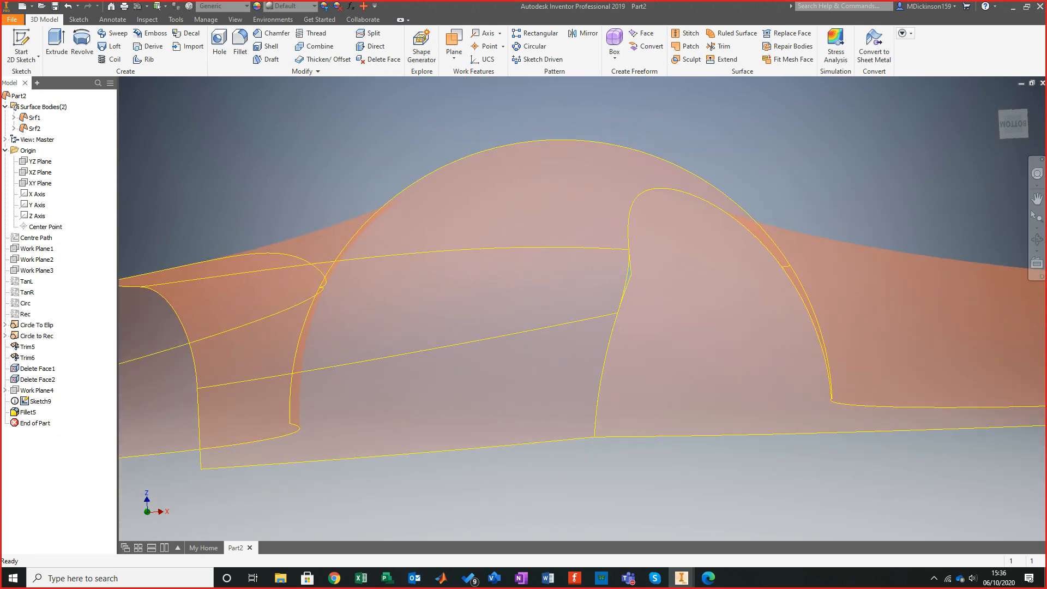
middle_click_drag(582, 309, 589, 305, "shift")
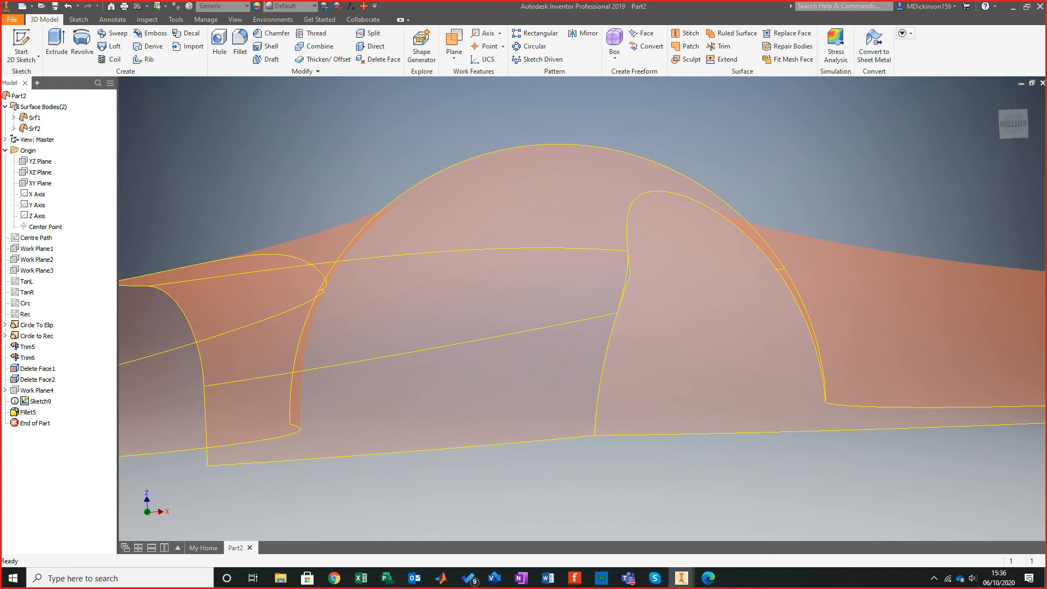
mouse_move(589, 306)
middle_mouse_down("shift")
mouse_move(590, 349)
mouse_move(584, 267)
mouse_move(594, 283)
middle_mouse_up("shift")
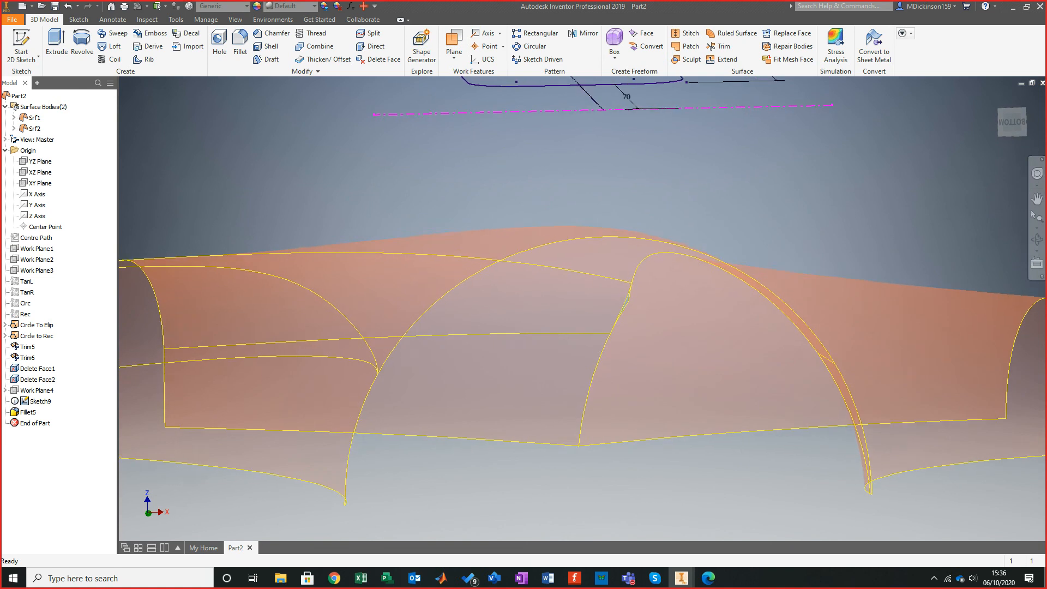
scroll(594, 284, "down", 1)
scroll(840, 352, "down", 2)
middle_click_drag(840, 352, 849, 351, "shift")
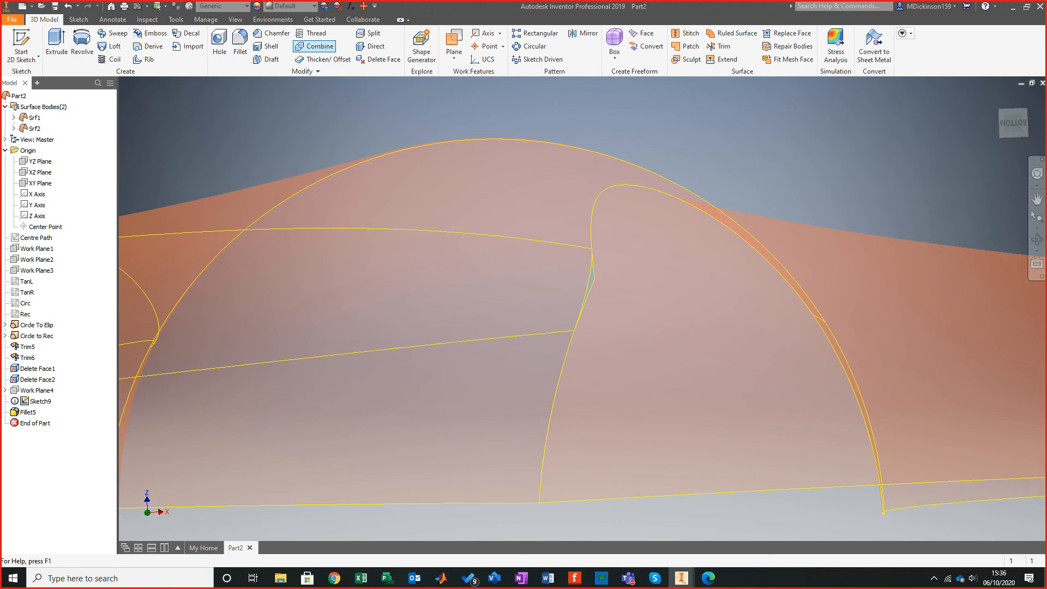
left_click(686, 33)
middle_click_drag(534, 321, 513, 327, "shift")
left_click(513, 327)
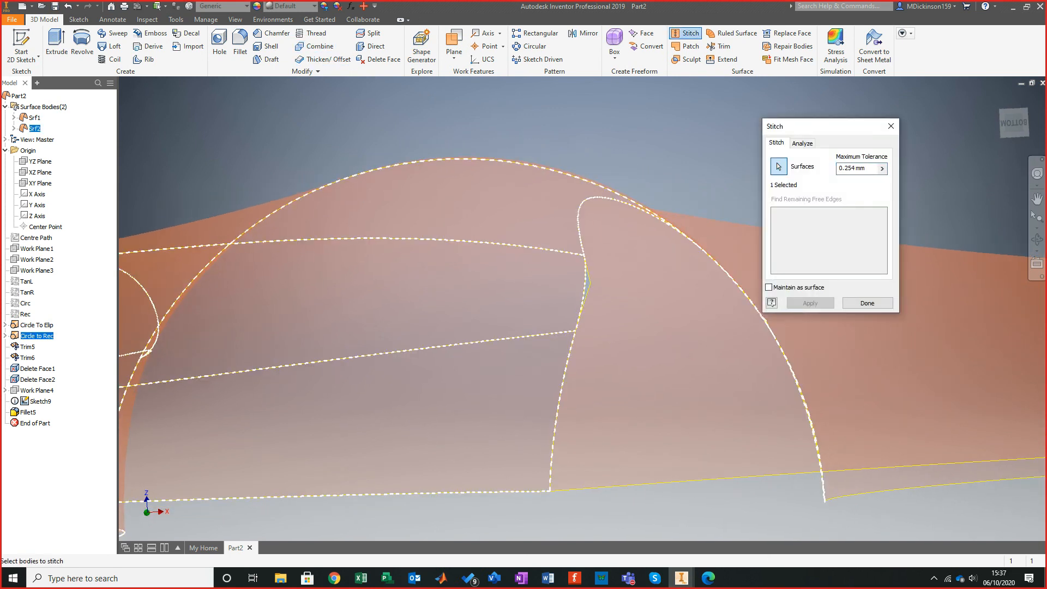
key("Return")
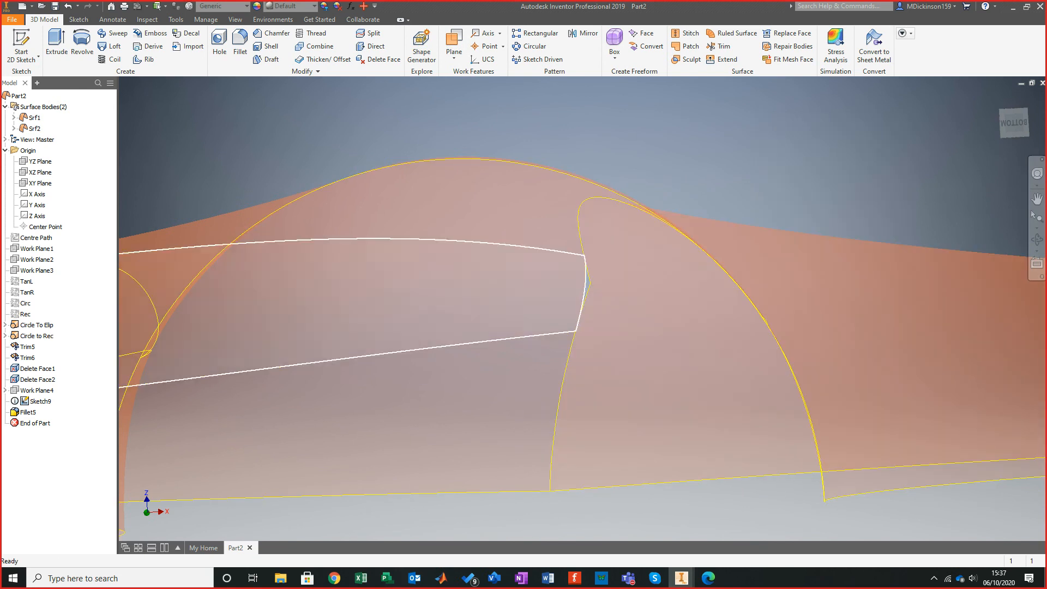
Delete the Fillet5 feature from the model history.
left_click(191, 324)
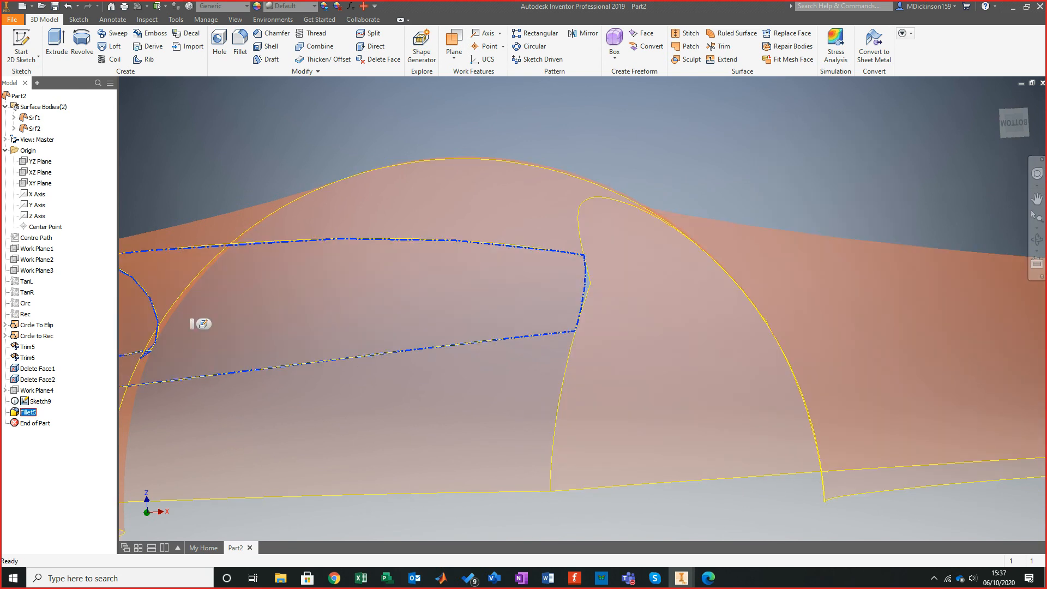
right_click(26, 413)
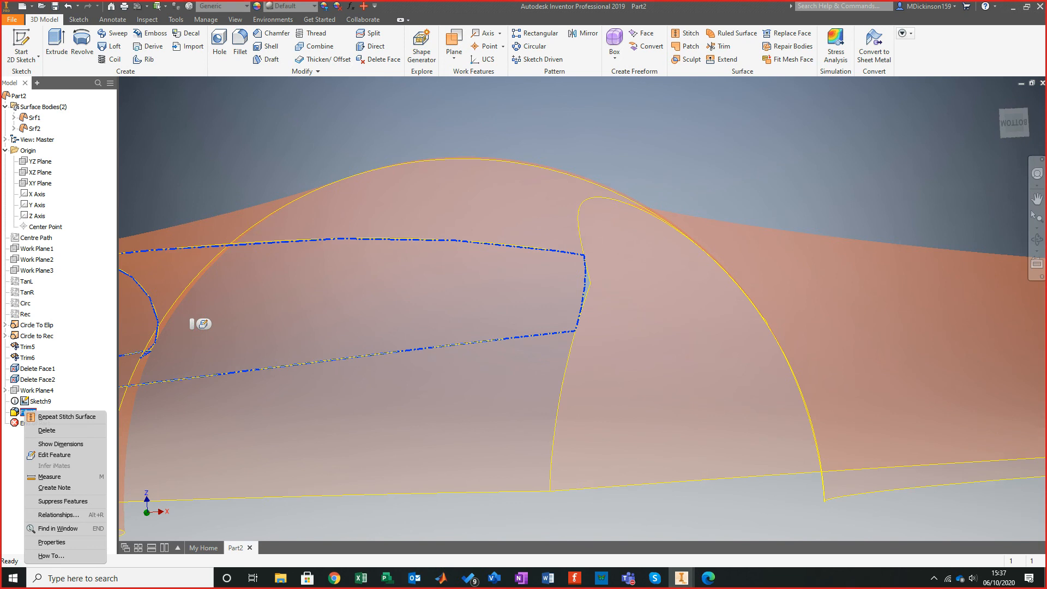
left_click(47, 430)
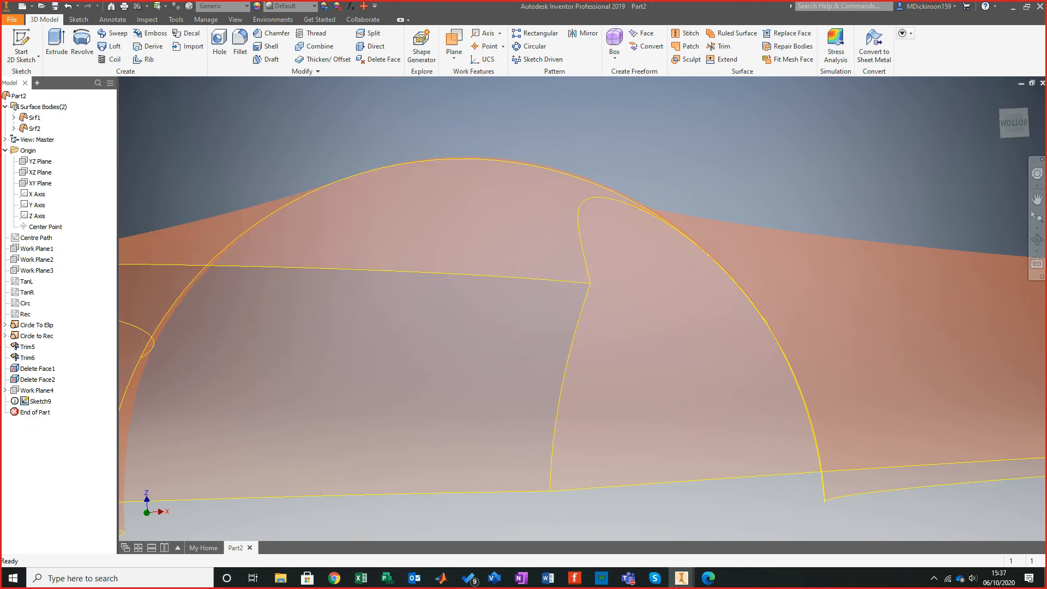
scroll(665, 298, "down", 5)
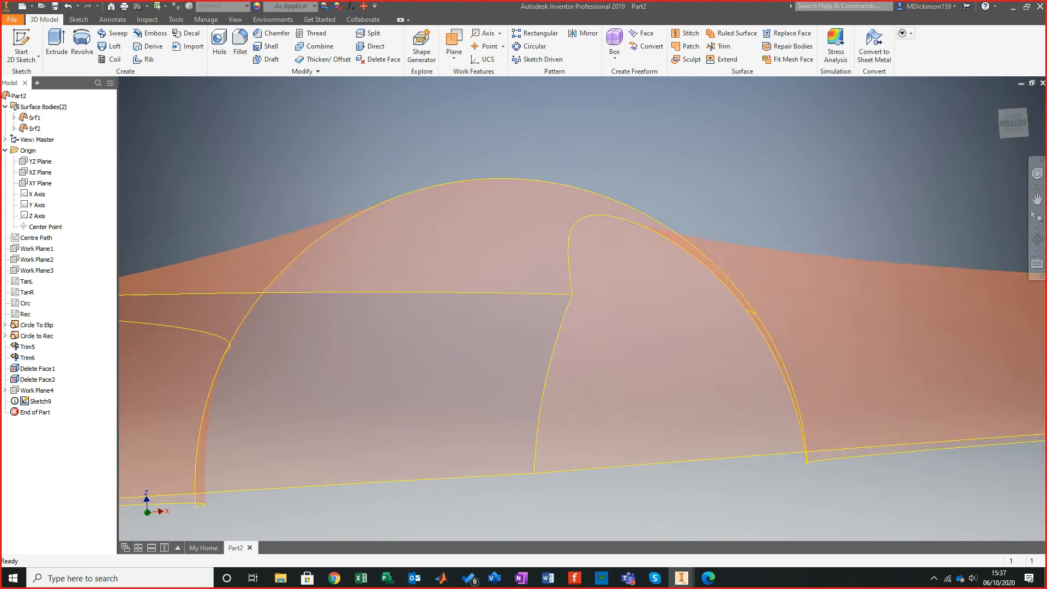
middle_click_drag(583, 309, 578, 314, "shift")
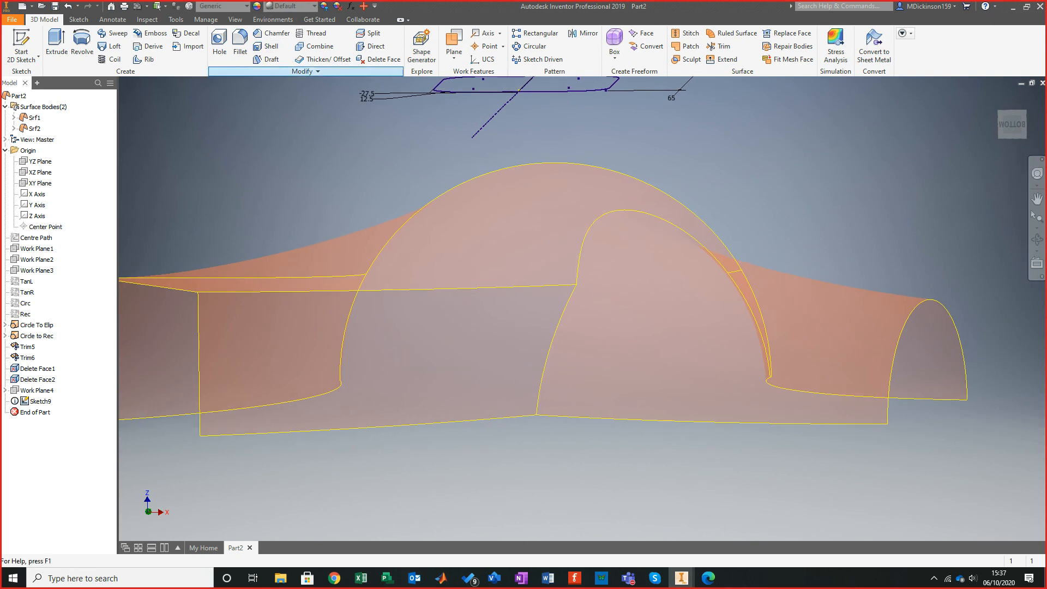
left_click(240, 44)
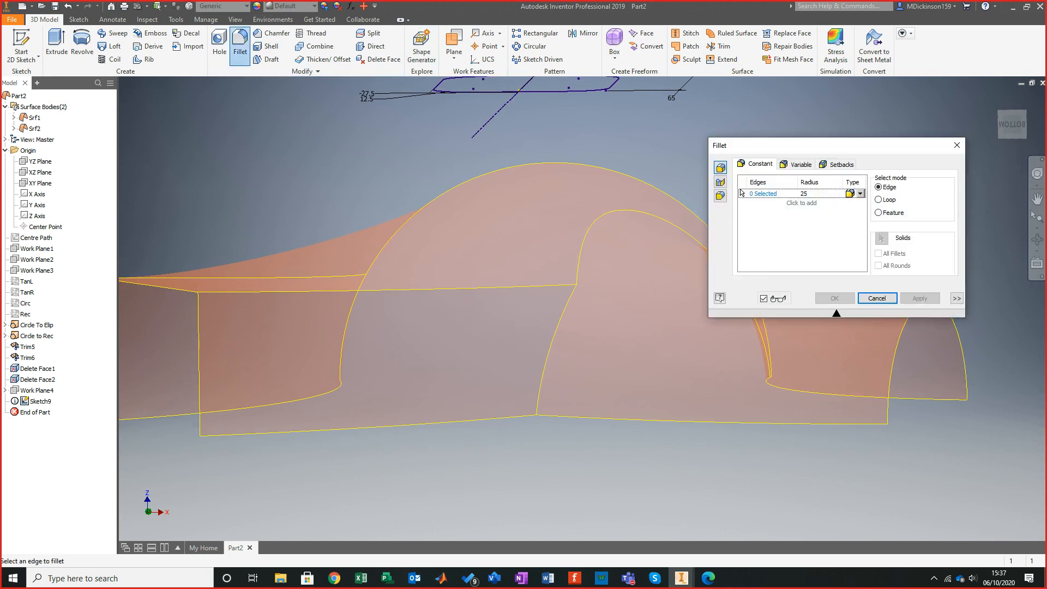
left_click(720, 182)
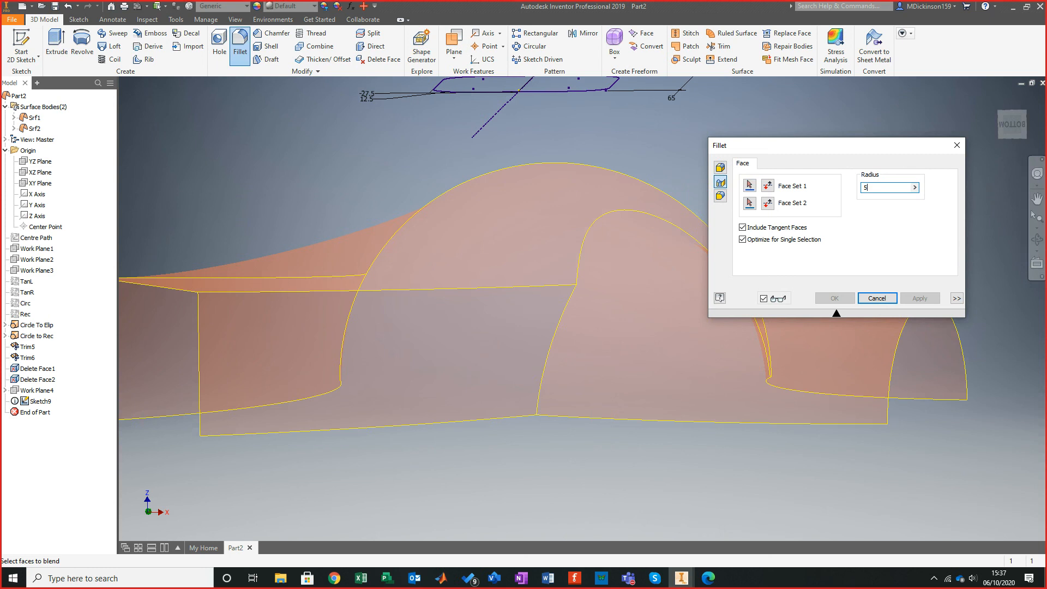
left_click(750, 186)
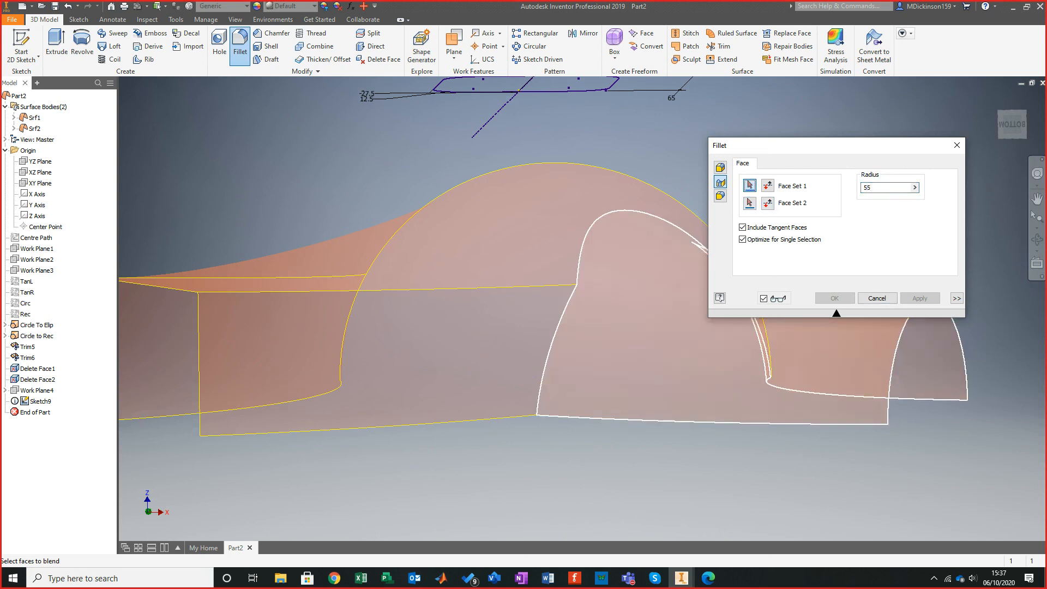
left_click(499, 349)
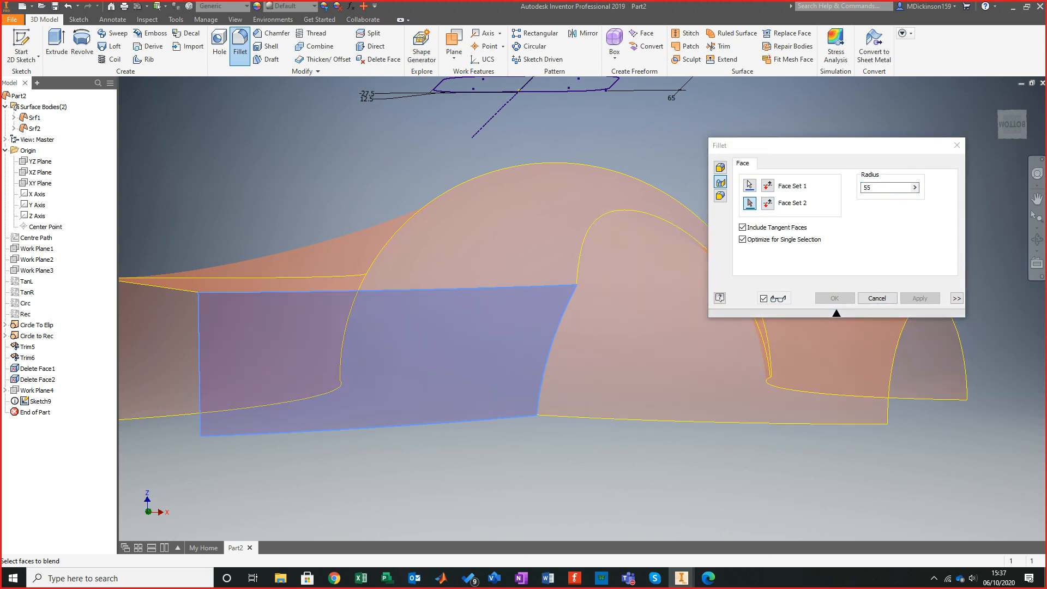
left_click(750, 186)
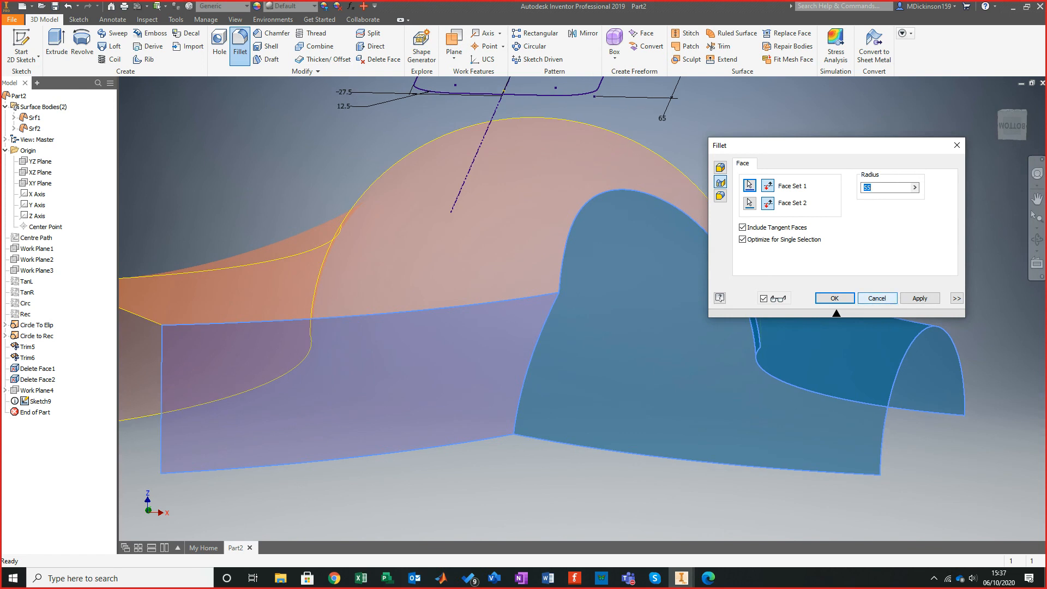
left_click(835, 298)
Stitch the Circle To Elip and Circle to Rec surfaces together, maintaining the result as a surface.
left_click(685, 33)
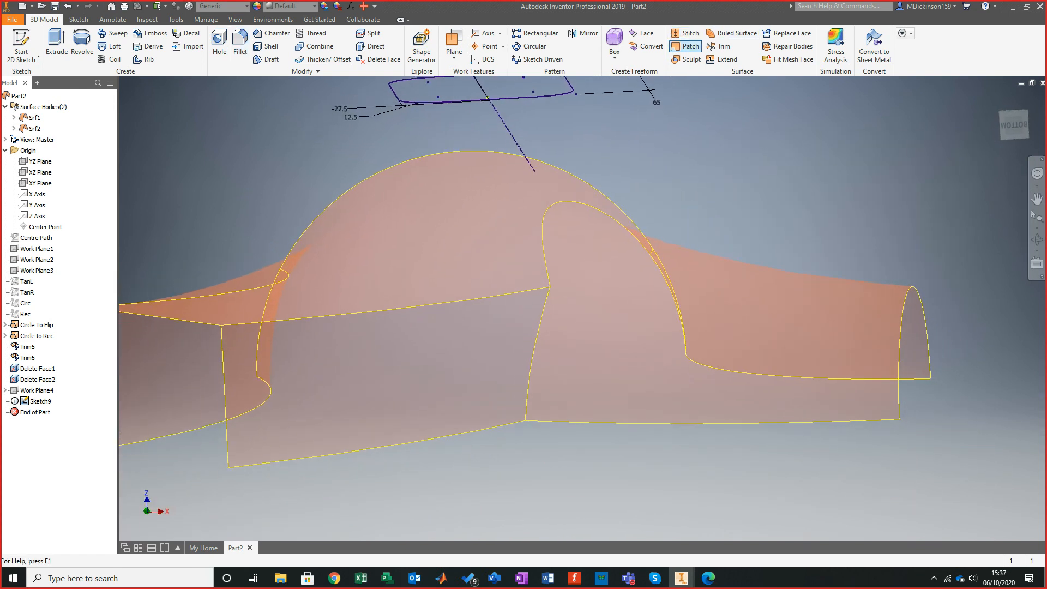
left_click(611, 327)
left_click(463, 343)
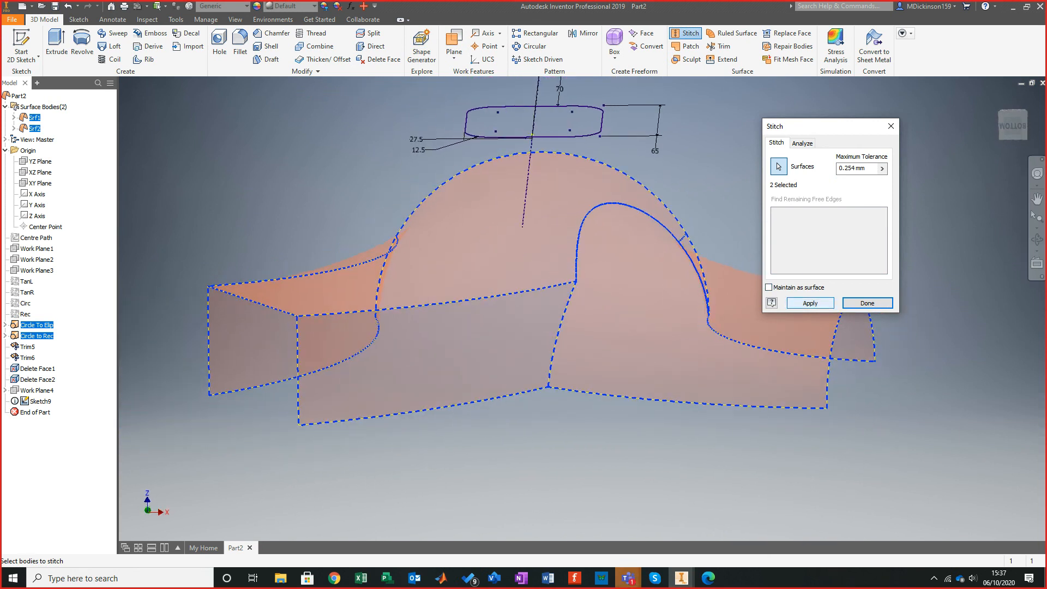
left_click(769, 288)
left_click(811, 303)
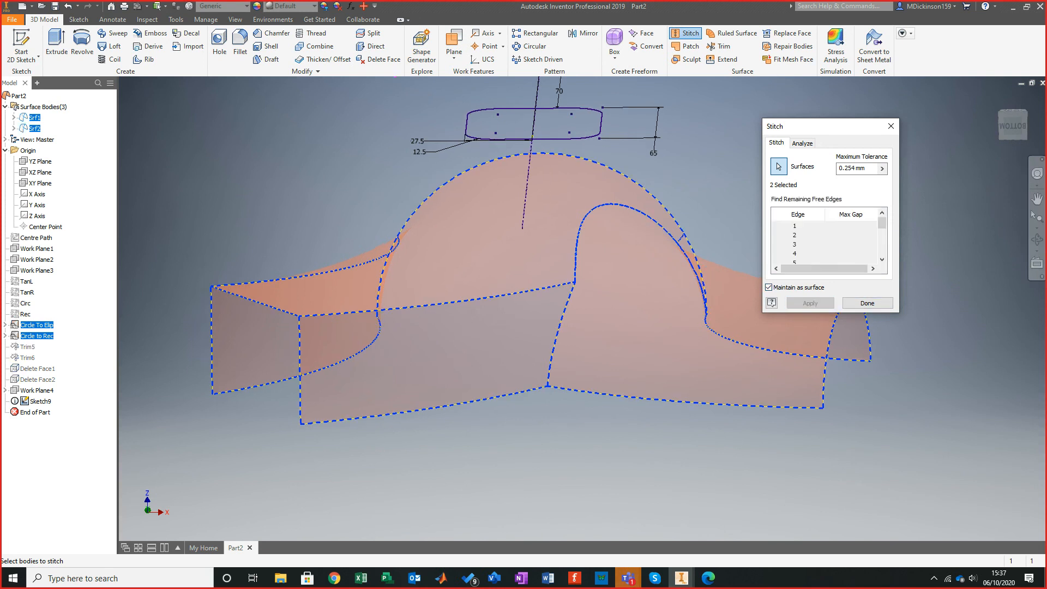
mouse_move(628, 578)
left_click(598, 518)
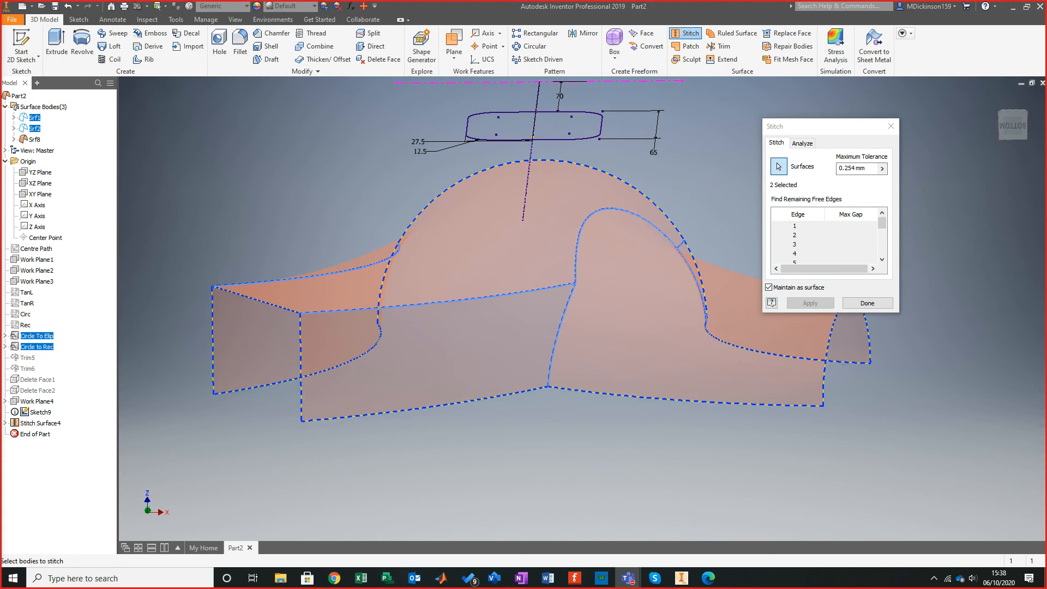
scroll(990, 186, "up", 3)
middle_click_drag(834, 327, 757, 409)
scroll(757, 338, "down", 3)
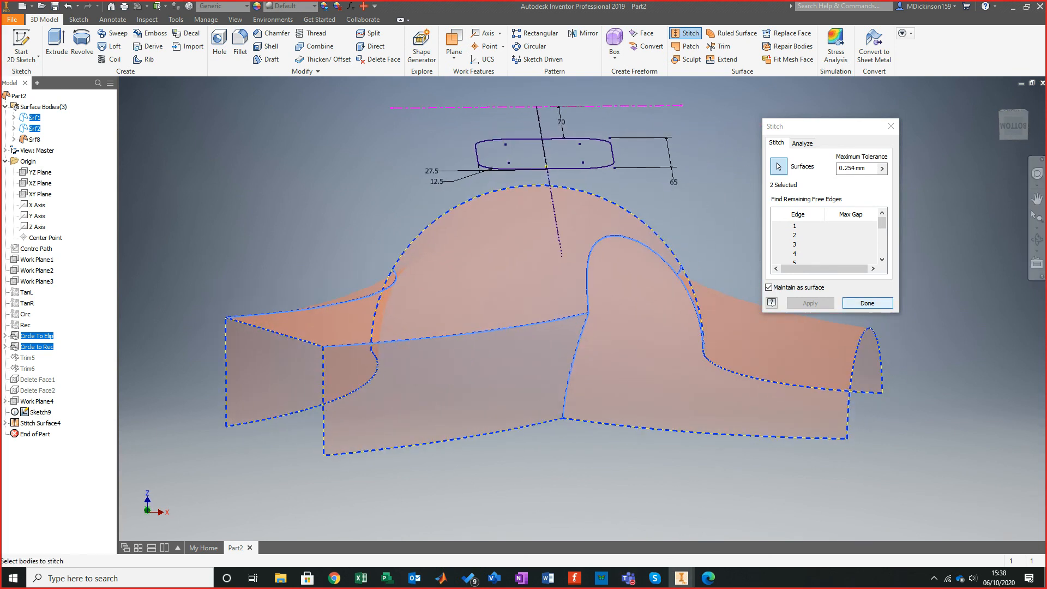
left_click(867, 303)
Apply a 55 mm constant-radius fillet to the two edges where the rectangular branch meets the rounded branch.
middle_click_drag(704, 327, 657, 337, "shift")
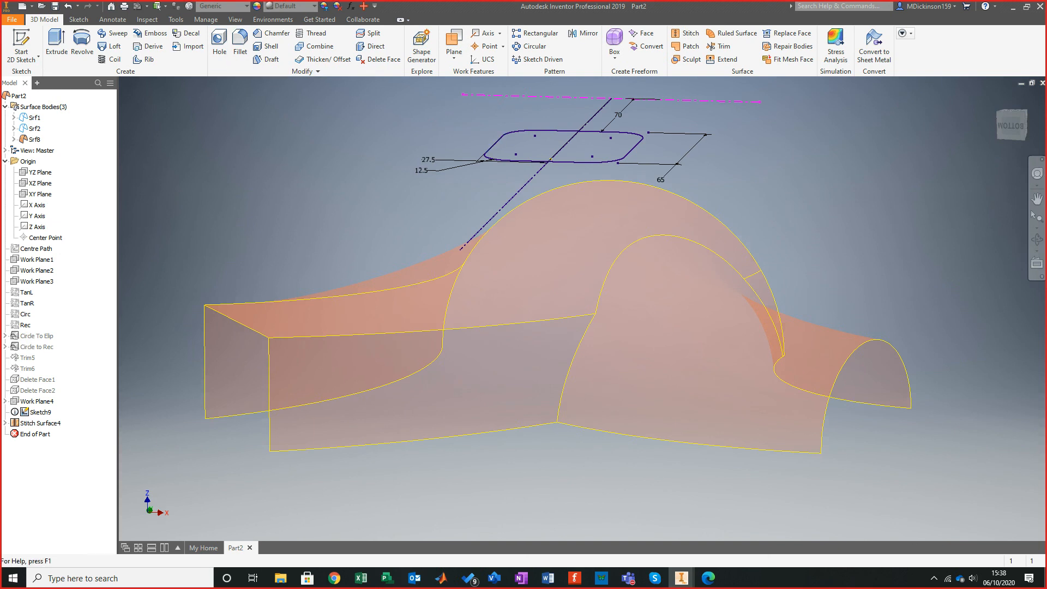
middle_click_drag(567, 262, 567, 257, "shift")
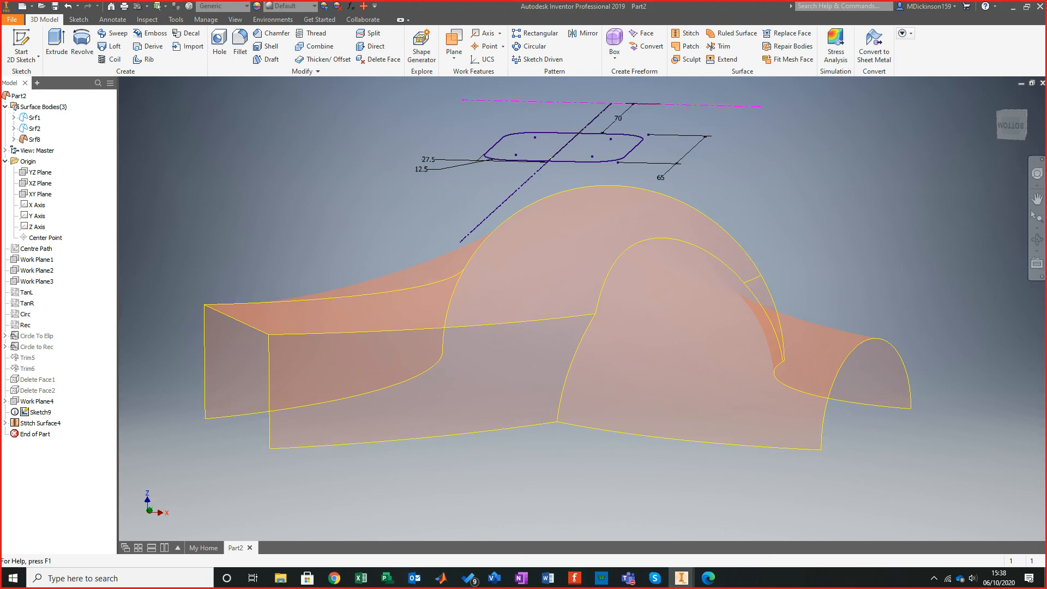
left_click(240, 44)
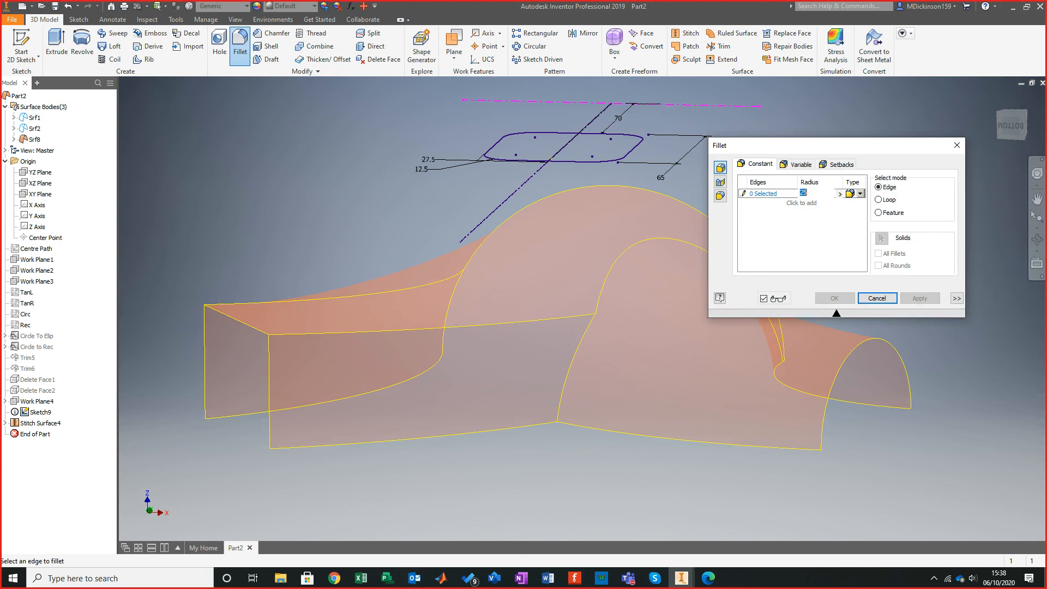
type("55")
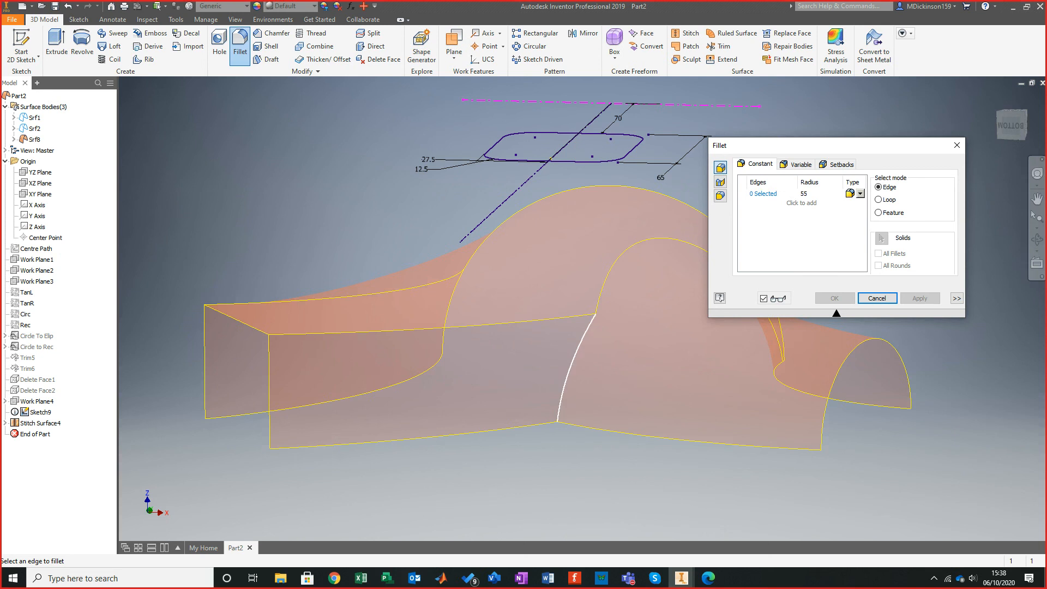
left_click(572, 349)
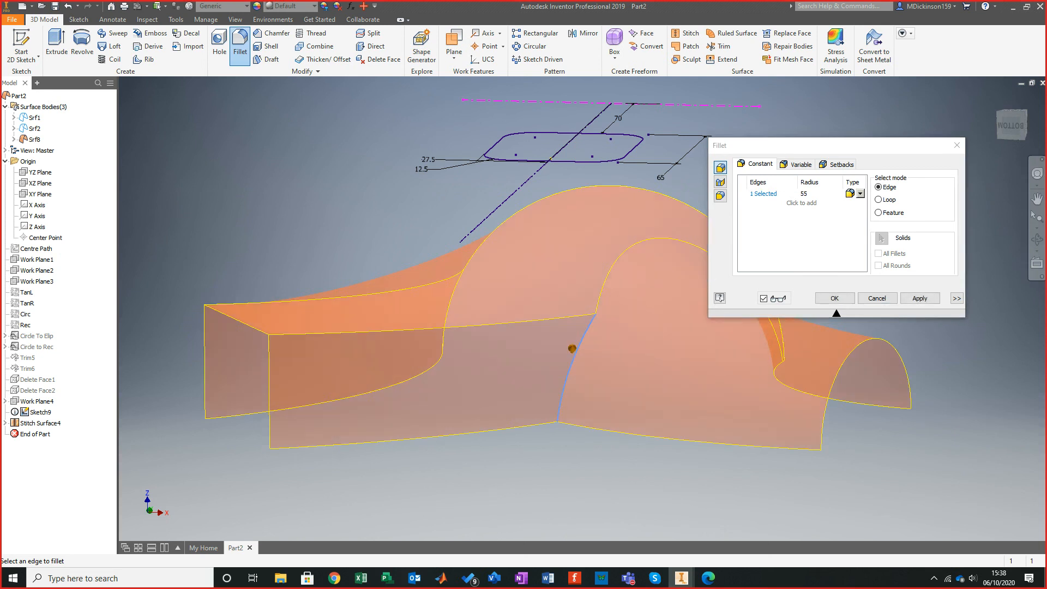
left_click(622, 258)
middle_click_drag(621, 258, 394, 267, "shift")
scroll(562, 267, "down", 2)
middle_click_drag(380, 127, 416, 215, "shift")
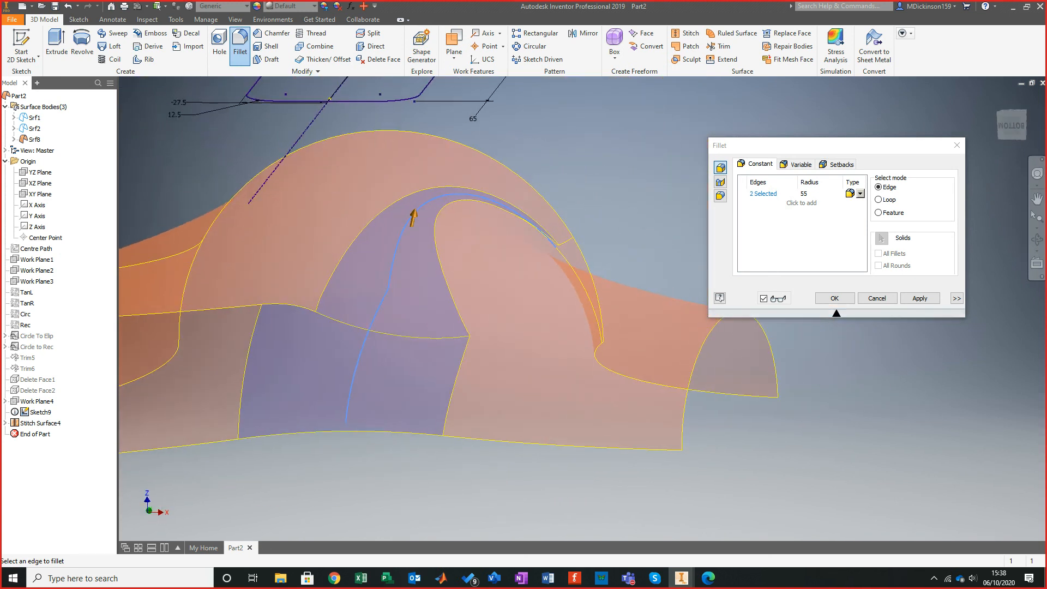
left_click(834, 298)
Fillet the upper edges on both sides of the rectangular branch with a 25 mm radius.
scroll(725, 341, "up", 2)
middle_click_drag(725, 341, 757, 345, "shift")
mouse_move(536, 284)
middle_mouse_down("shift")
mouse_move(516, 207)
mouse_move(537, 287)
middle_mouse_up("shift")
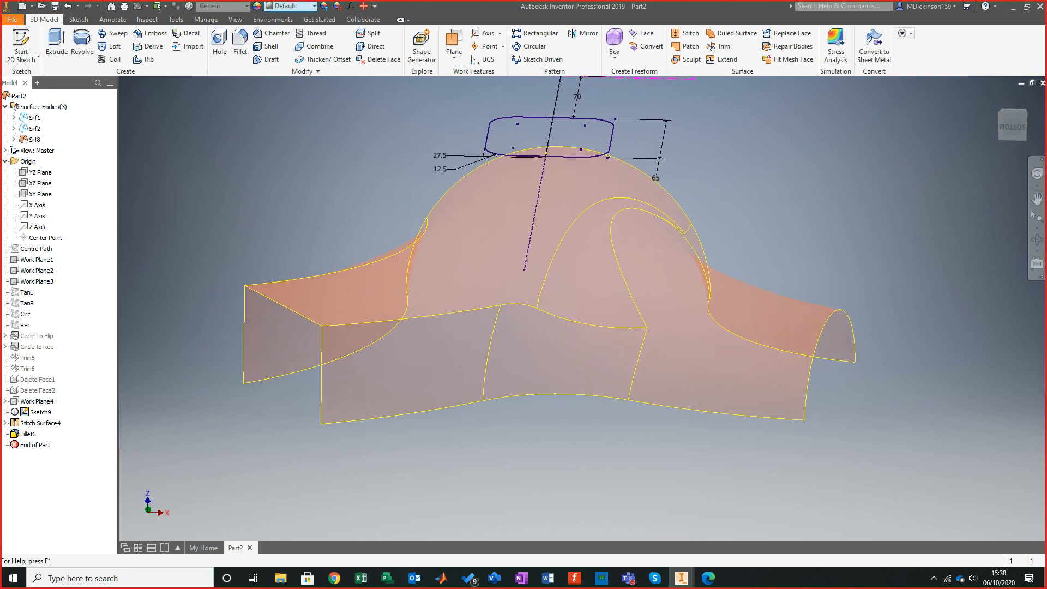
left_click(240, 46)
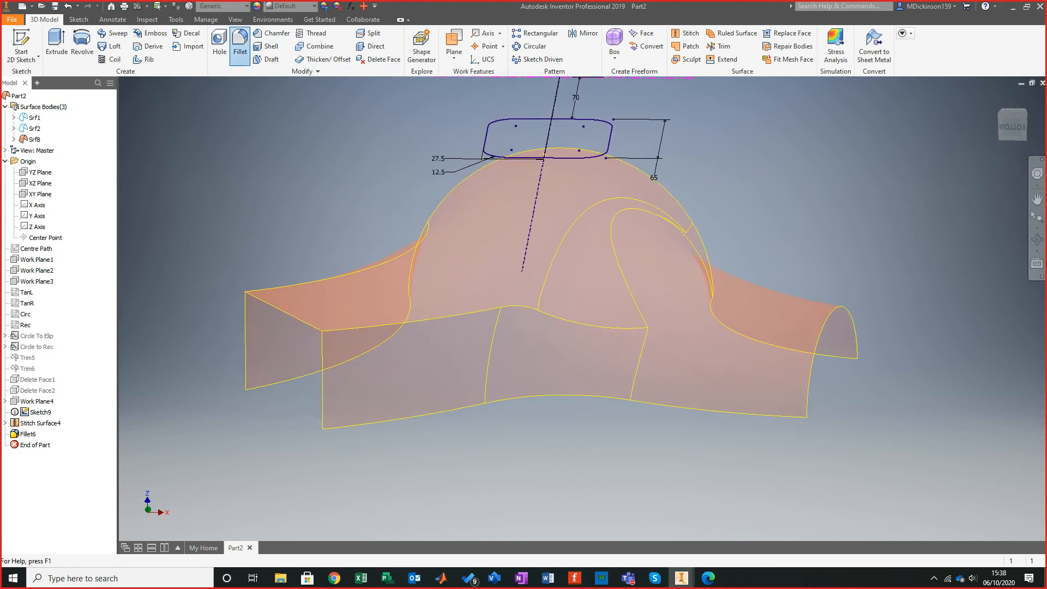
left_click(400, 325)
middle_click_drag(409, 331, 515, 316, "shift")
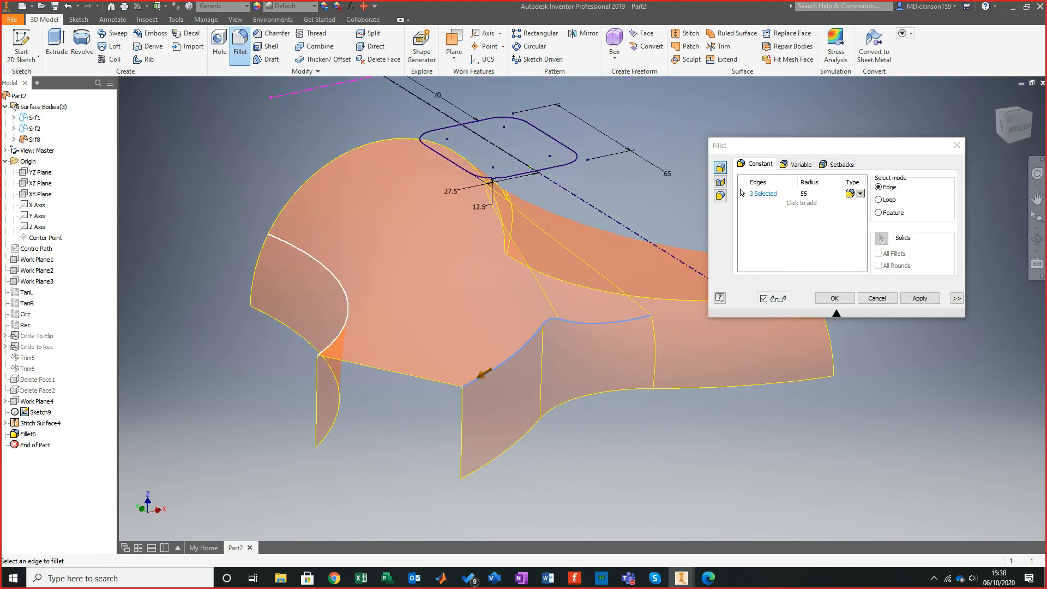
left_click(347, 298)
middle_click_drag(347, 298, 253, 284, "shift")
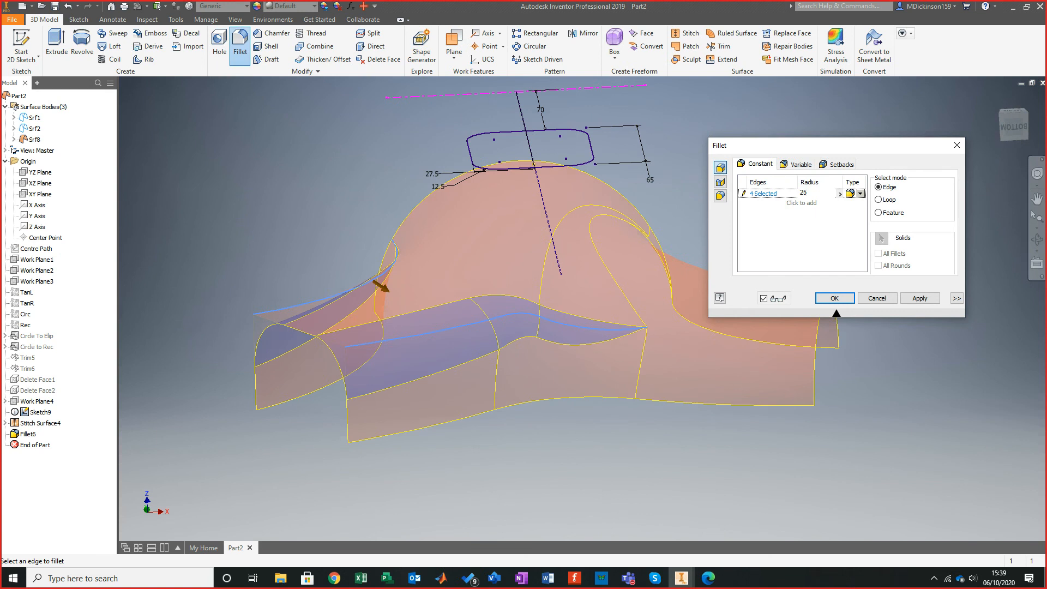
key("Return")
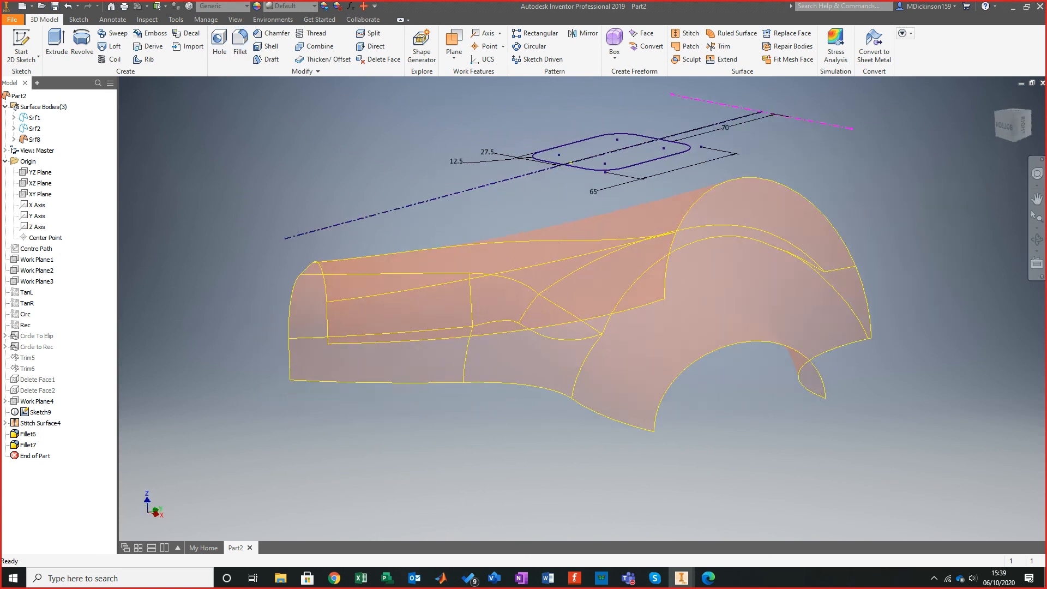
Examine up close the narrow faces where the new fillets meet the branch junction.
scroll(873, 297, "up", 8)
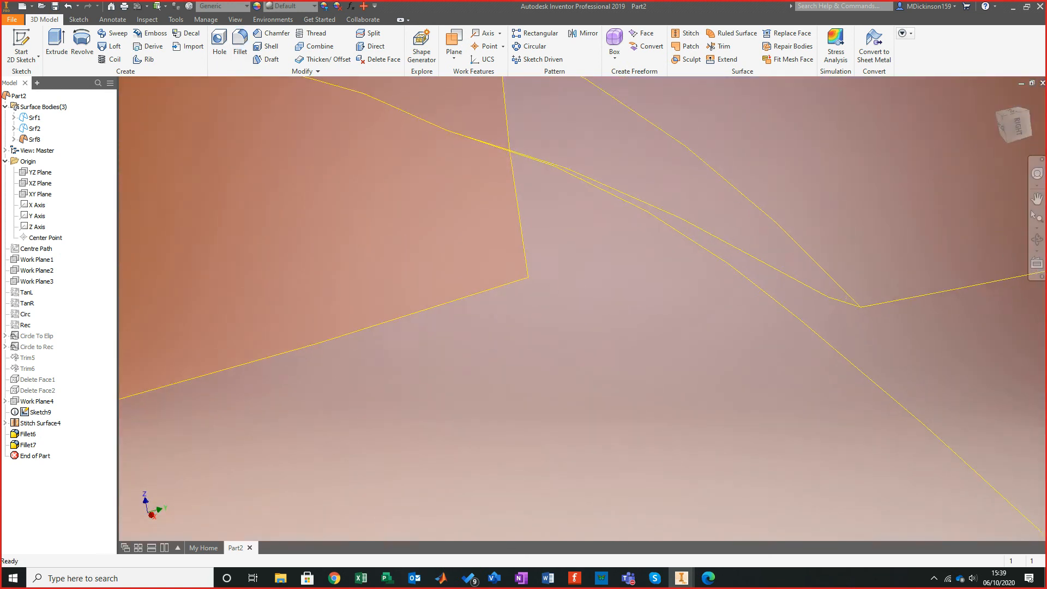
middle_click_drag(582, 309, 586, 301, "shift")
scroll(567, 328, "up", 3)
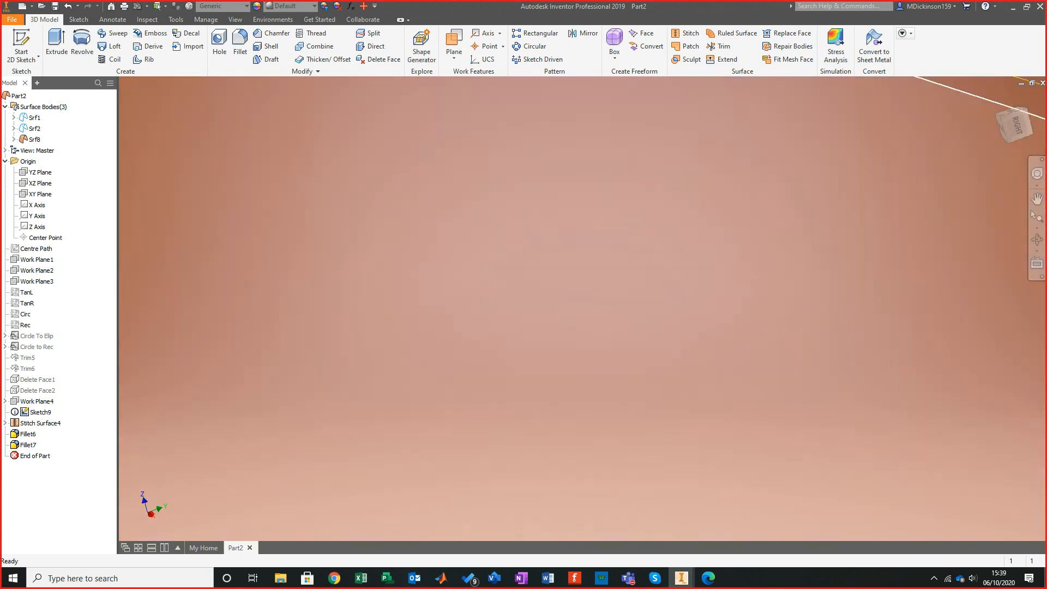
scroll(567, 328, "down", 5)
middle_click_drag(567, 349, 589, 343, "shift")
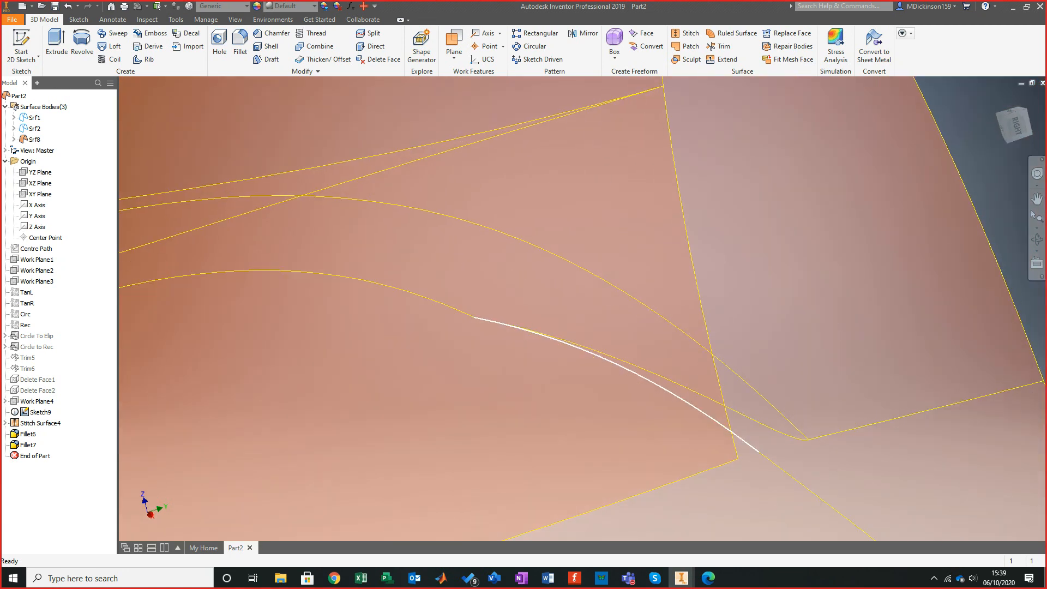
scroll(567, 338, "down", 5)
mouse_move(567, 339)
middle_mouse_down("shift")
mouse_move(698, 334)
mouse_move(707, 320)
middle_mouse_up("shift")
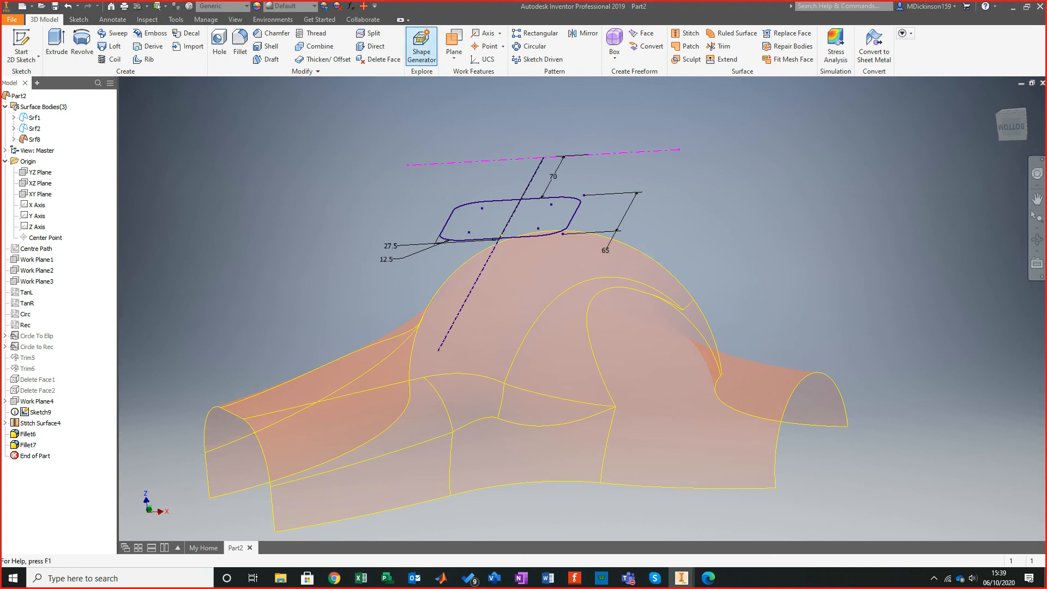
Try to thicken all faces of the filleted duct surface into a solid by 5 mm.
left_click(323, 59)
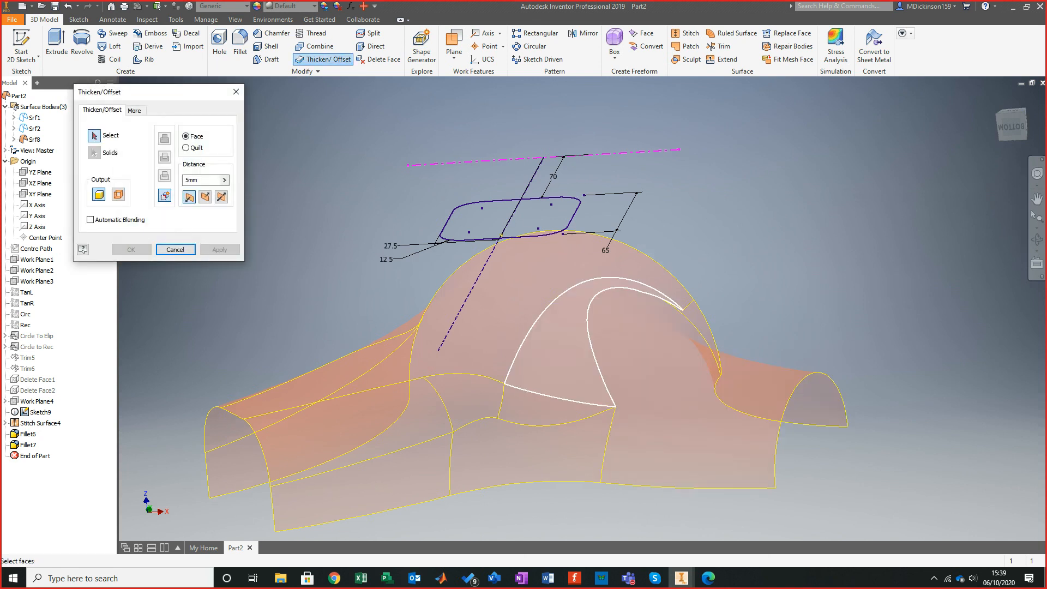
scroll(603, 336, "up", 5)
middle_click_drag(602, 337, 594, 365, "shift")
left_click_drag(453, 293, 739, 455)
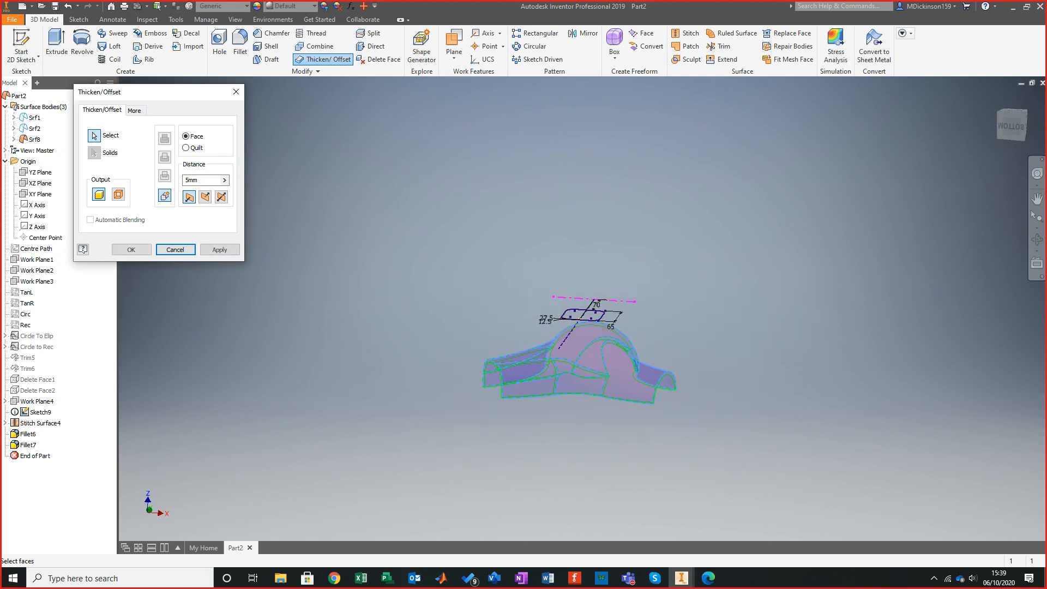
middle_click_drag(496, 364, 554, 353, "shift")
scroll(534, 364, "down", 3)
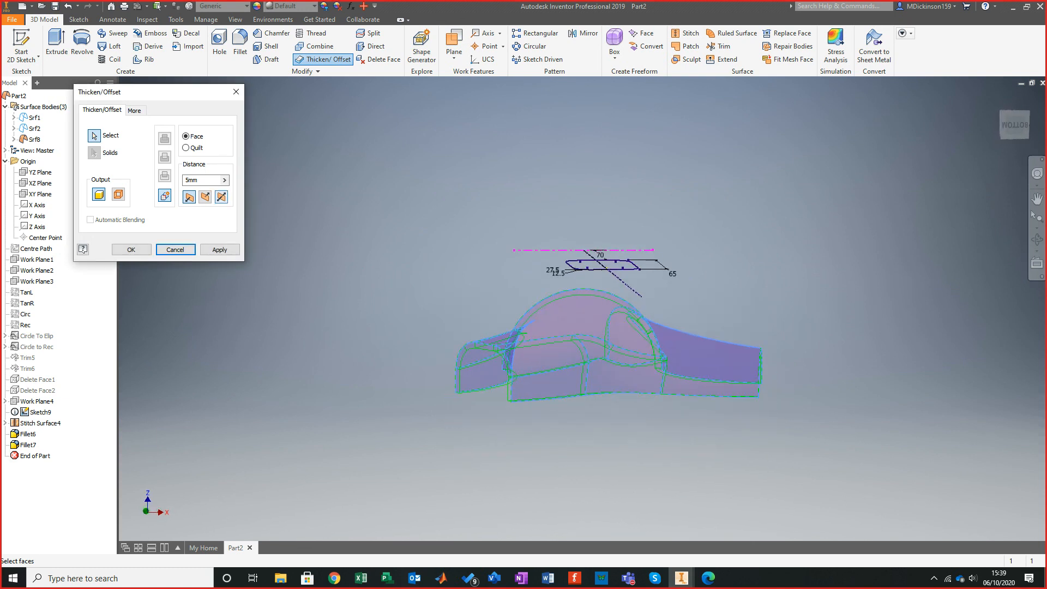
left_click(129, 250)
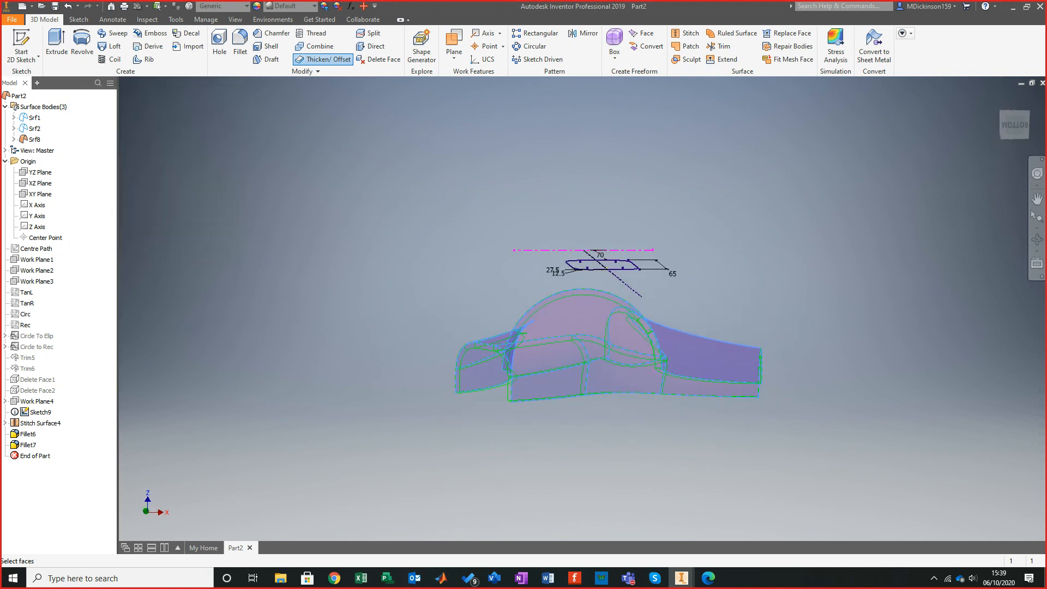
middle_click_drag(709, 414, 608, 434, "shift")
scroll(598, 427, "down", 5)
left_click(239, 101)
middle_click_drag(469, 327, 644, 328, "shift")
scroll(627, 333, "up", 3)
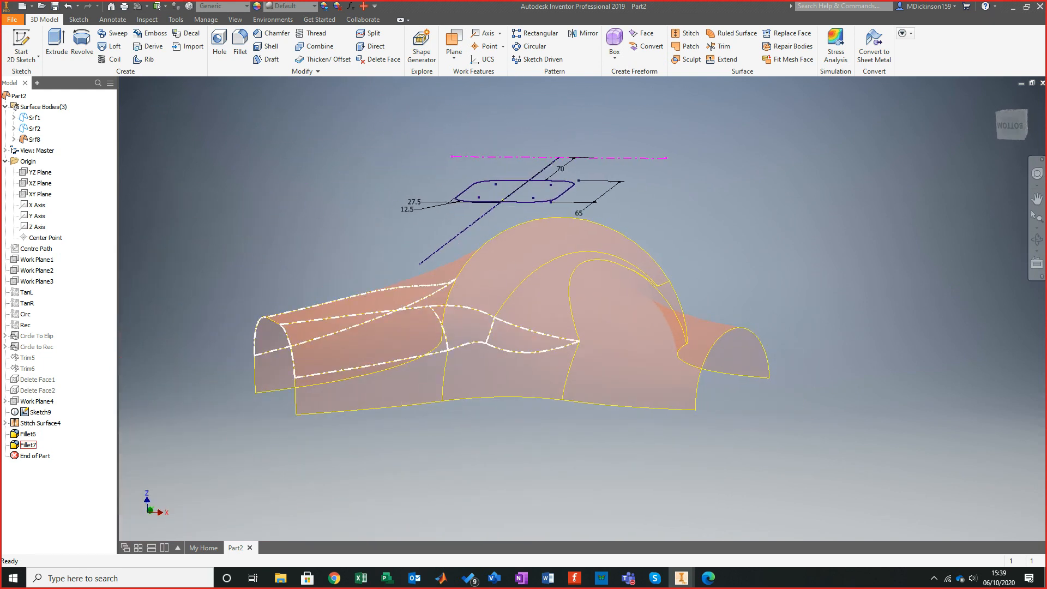
Delete the 55 mm fillet at the junction of the two branches.
right_click(27, 434)
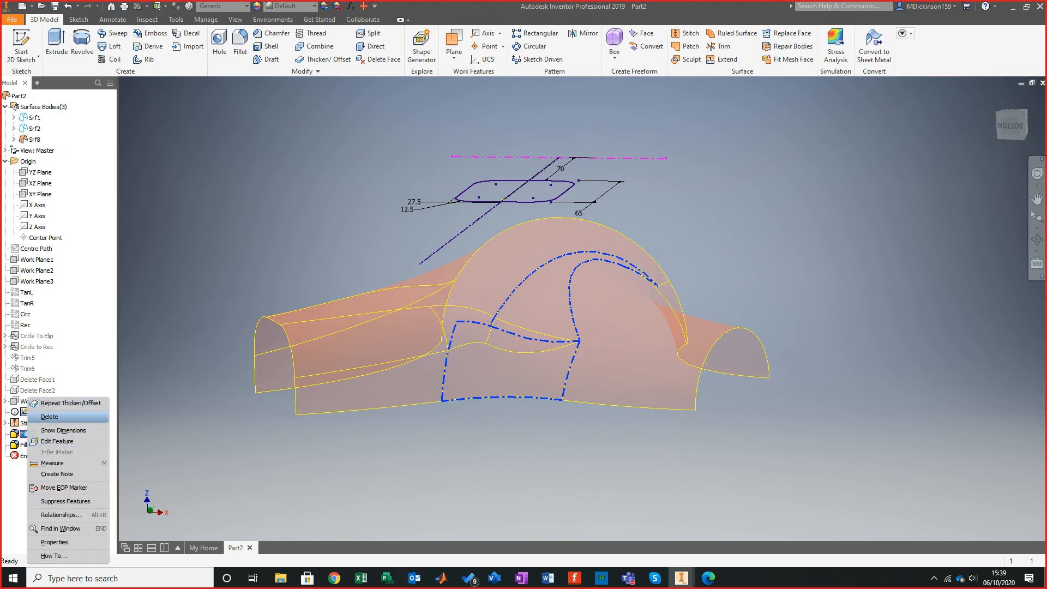
left_click(49, 416)
mouse_move(513, 327)
middle_mouse_down("shift")
mouse_move(516, 354)
mouse_move(567, 352)
middle_mouse_up("shift")
Edit the remaining 25 mm fillet to include the near upper edge of the rectangular branch.
right_click(21, 434)
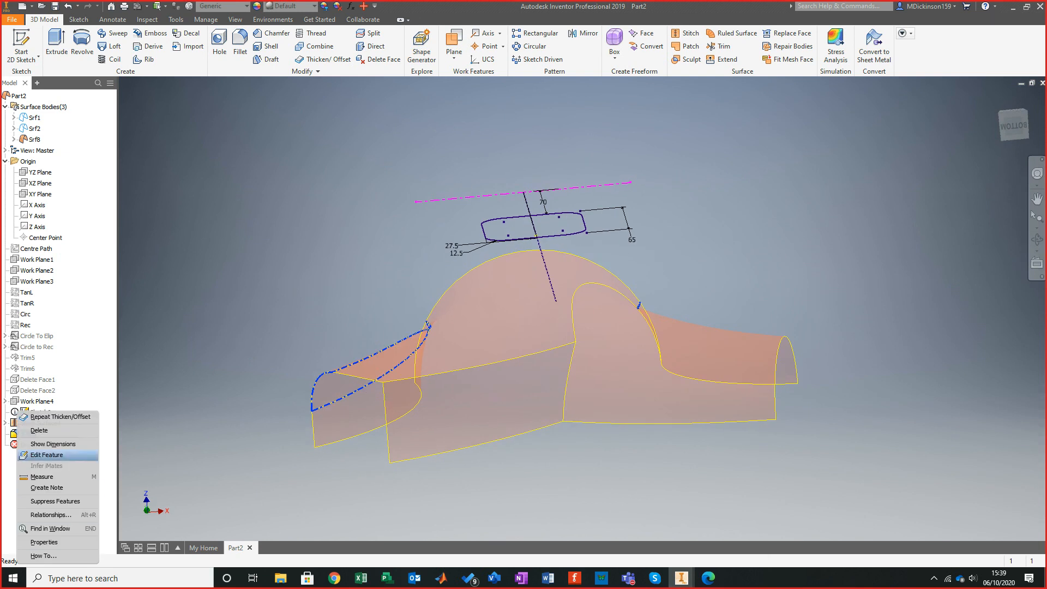
left_click(46, 454)
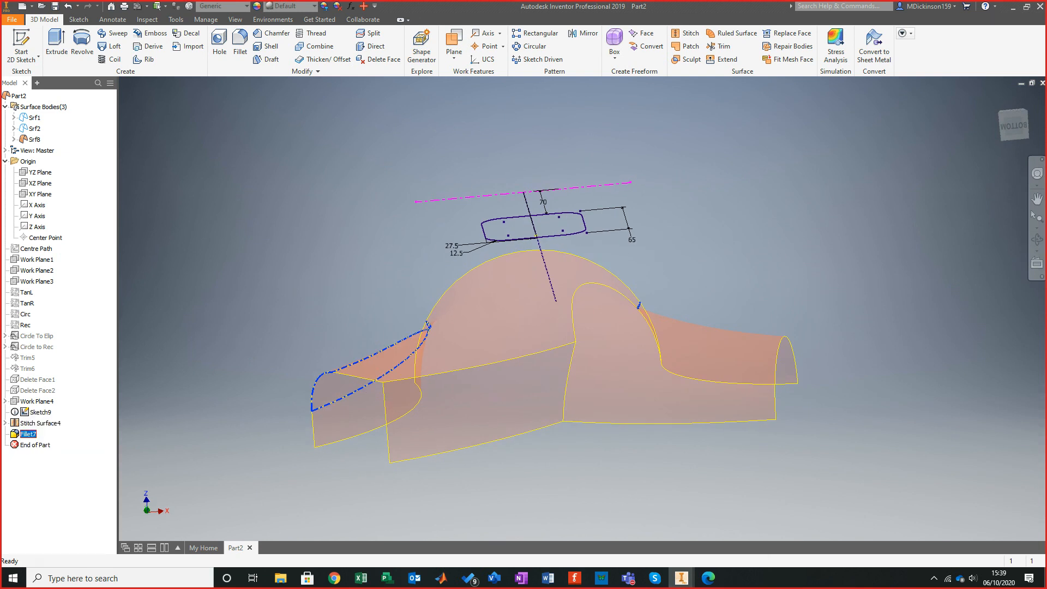
left_click(476, 366)
middle_click_drag(480, 368, 202, 349, "shift")
middle_click_drag(633, 274, 327, 360, "shift")
left_click(835, 299)
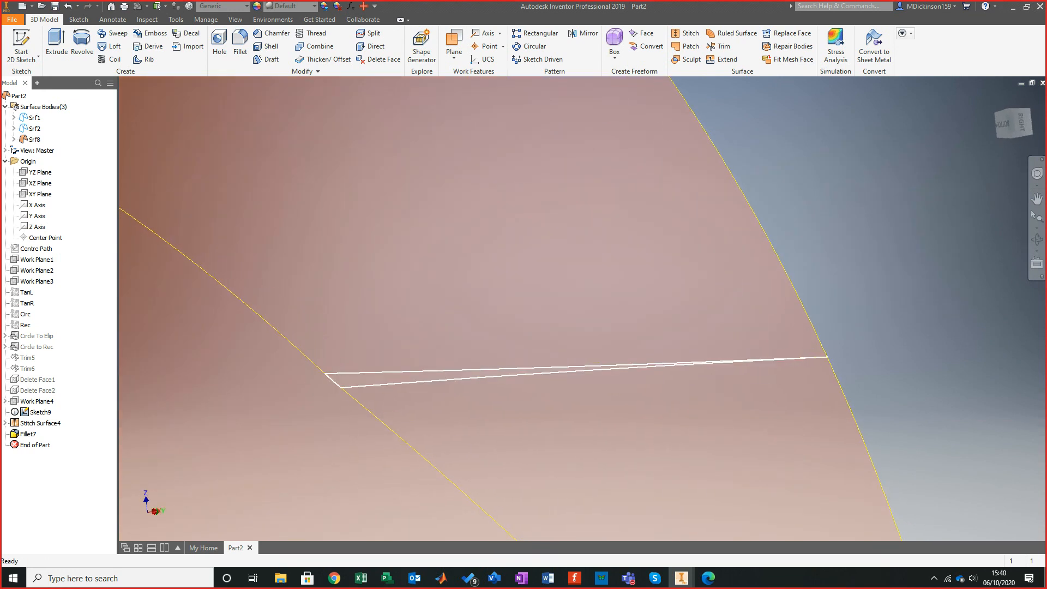
Inspect the filleted branch junction and review the surfaces and tolerance used by the stitch feature.
scroll(578, 352, "down", 10)
middle_click_drag(579, 352, 611, 346, "shift")
mouse_move(362, 369)
middle_mouse_down("shift")
mouse_move(549, 346)
mouse_move(570, 361)
mouse_move(561, 358)
mouse_move(577, 328)
mouse_move(739, 323)
middle_mouse_up("shift")
scroll(578, 327, "up", 8)
scroll(632, 332, "down", 6)
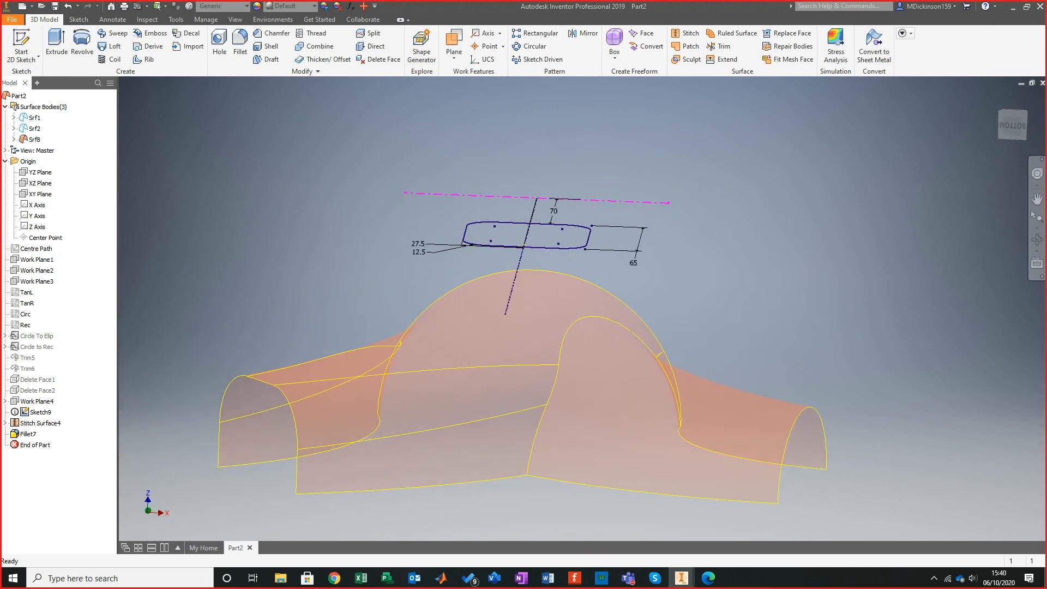
right_click(42, 423)
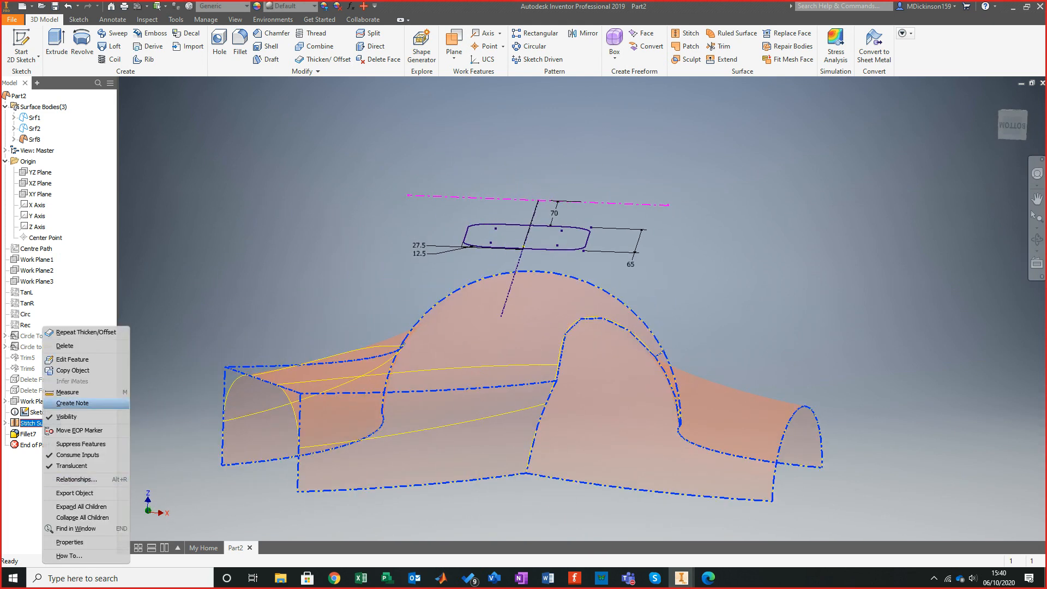
left_click(71, 360)
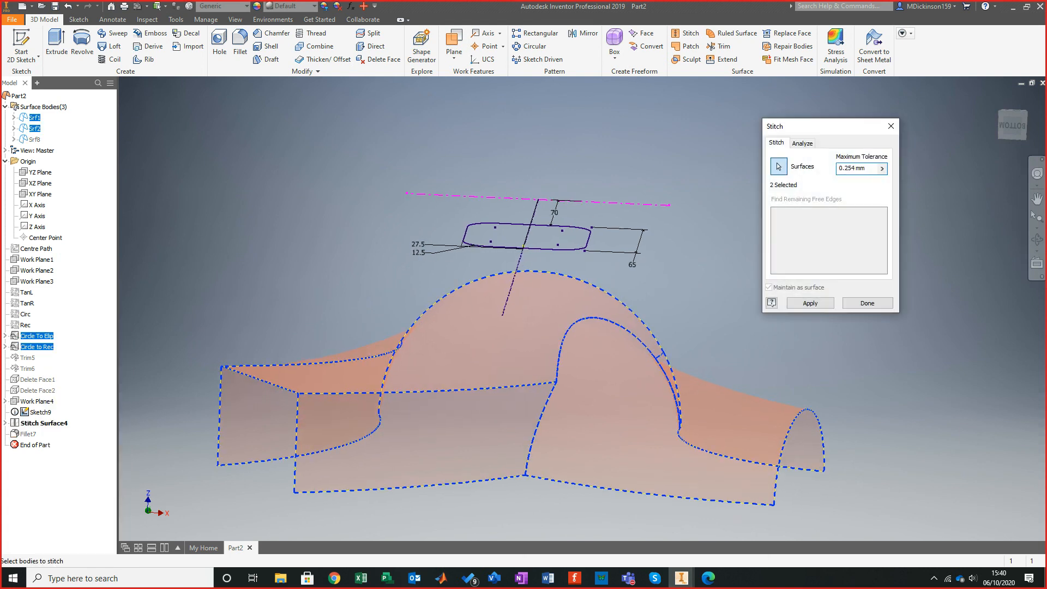
left_click(868, 303)
Try to thicken selected faces of the duct surface, including the rectangular branch, into a solid by 5 mm.
middle_click_drag(763, 327, 706, 313, "shift")
scroll(657, 355, "down", 5)
scroll(688, 292, "up", 5)
scroll(704, 317, "down", 2)
left_click(323, 59)
left_click(668, 384)
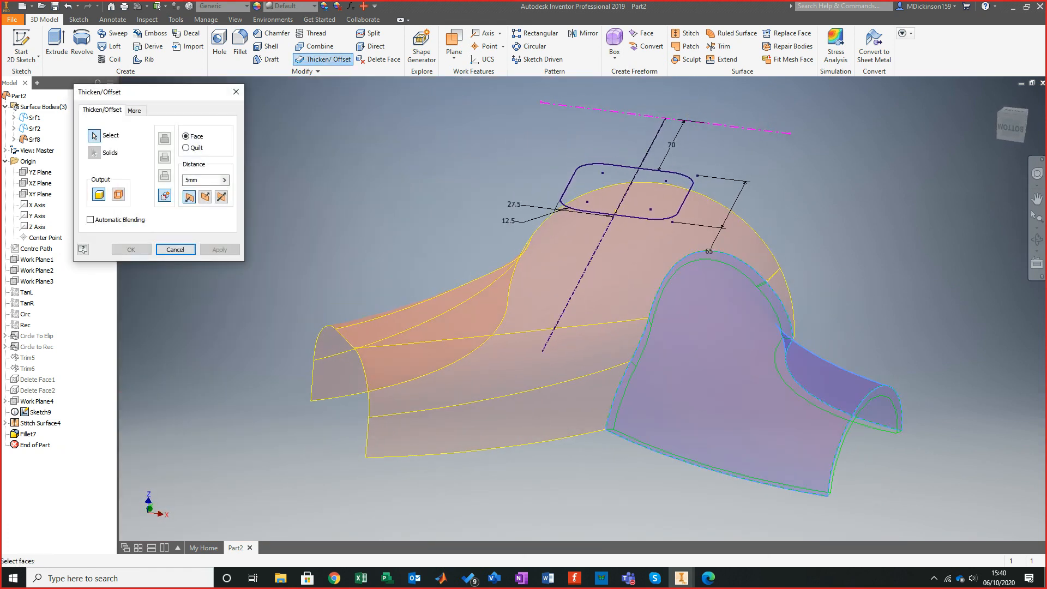
left_click(567, 401)
left_click(636, 278)
middle_click_drag(851, 322, 790, 335, "shift")
middle_click_drag(589, 338, 578, 218, "shift")
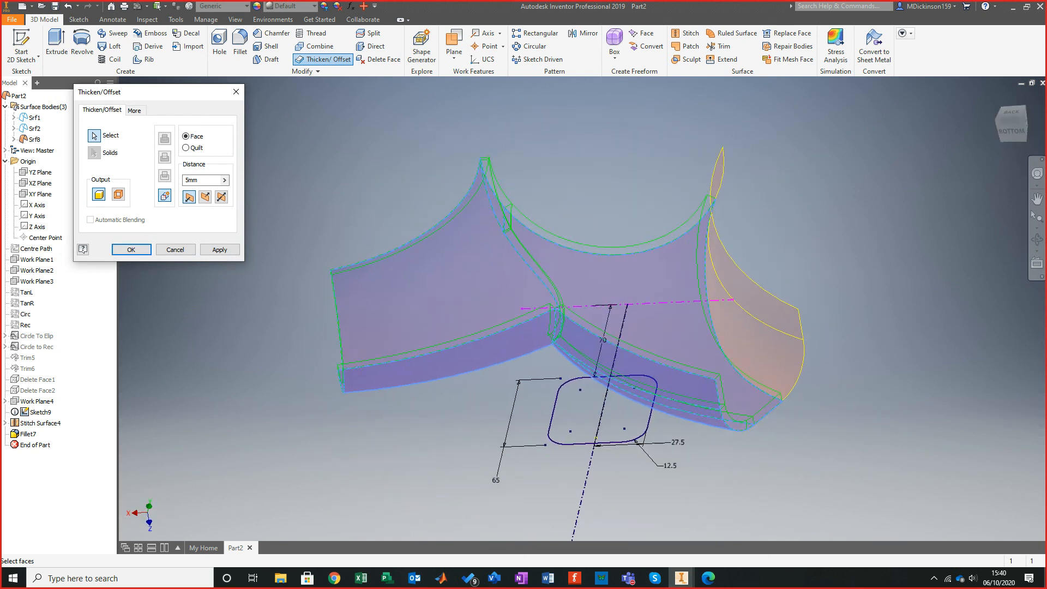
key("Return")
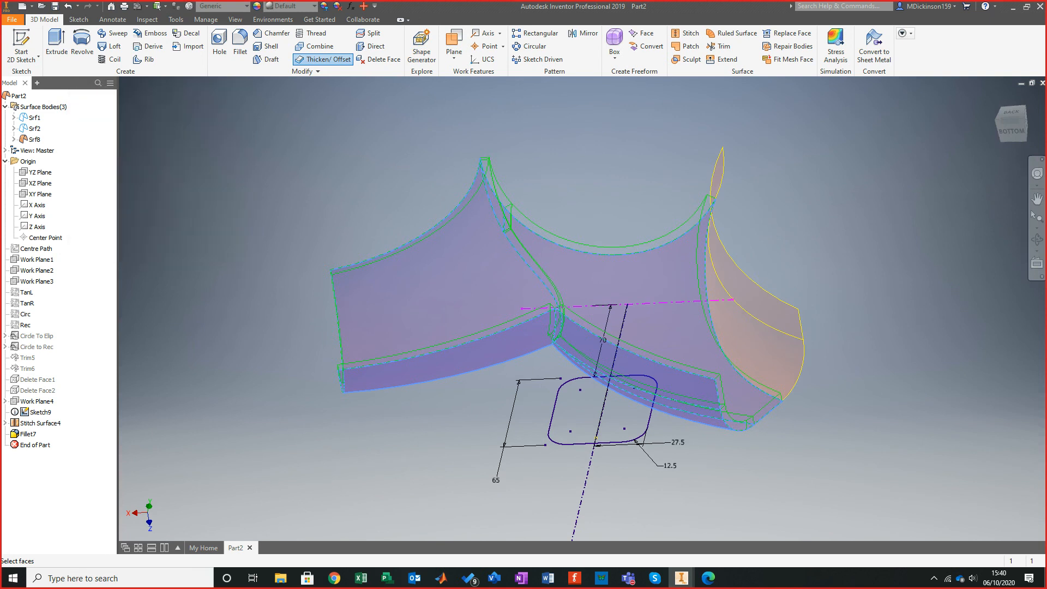
middle_click_drag(524, 246, 470, 273, "shift")
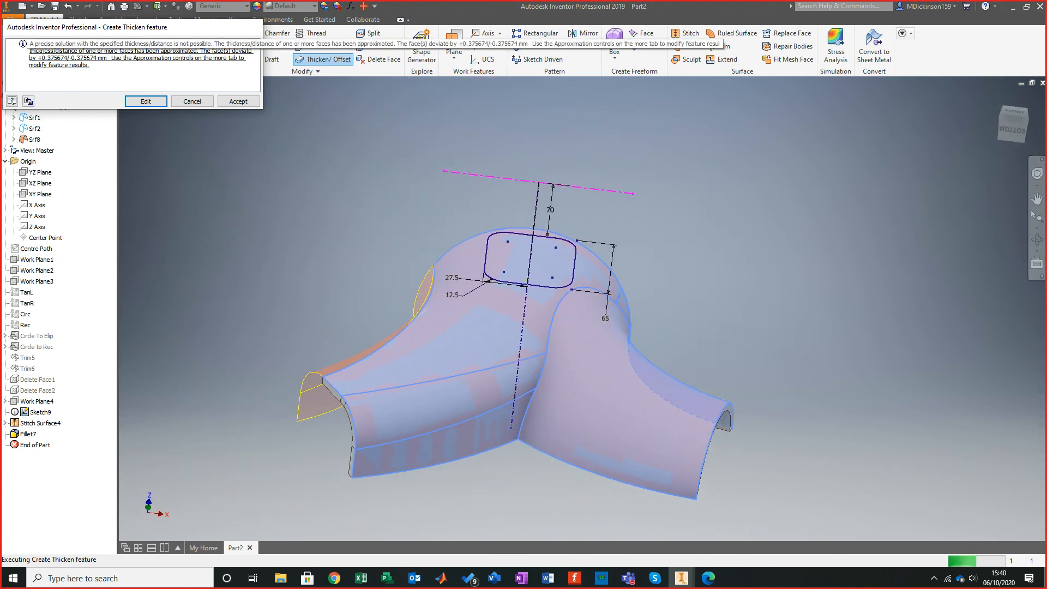
left_click(192, 102)
Delete the 25 mm fillet from the upper edges of the rectangular branch.
mouse_move(436, 306)
middle_mouse_down("shift")
mouse_move(573, 300)
mouse_move(377, 281)
mouse_move(412, 305)
mouse_move(491, 303)
middle_mouse_up("shift")
right_click(24, 412)
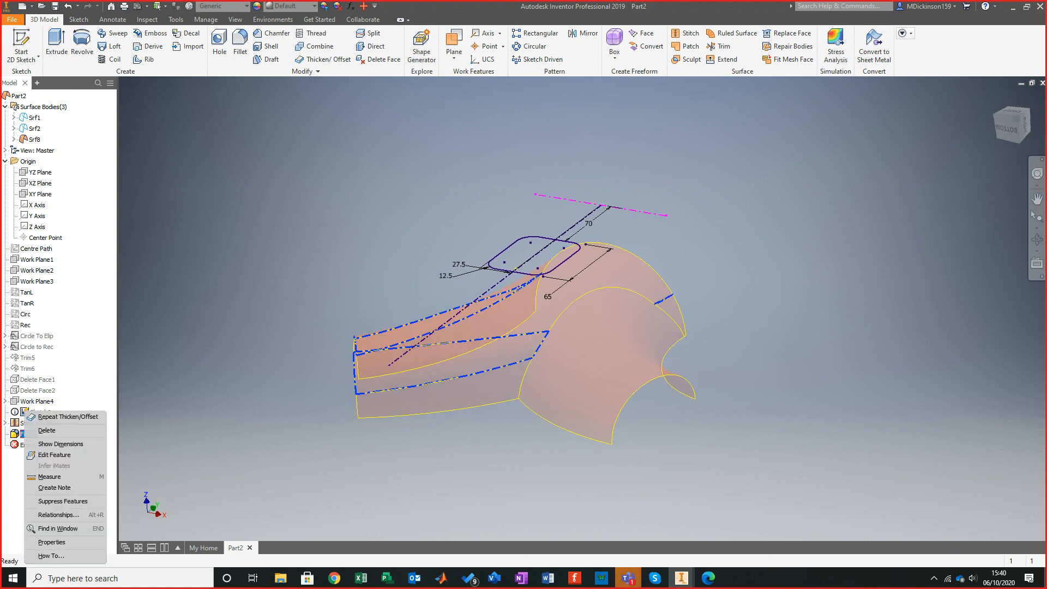
left_click(47, 430)
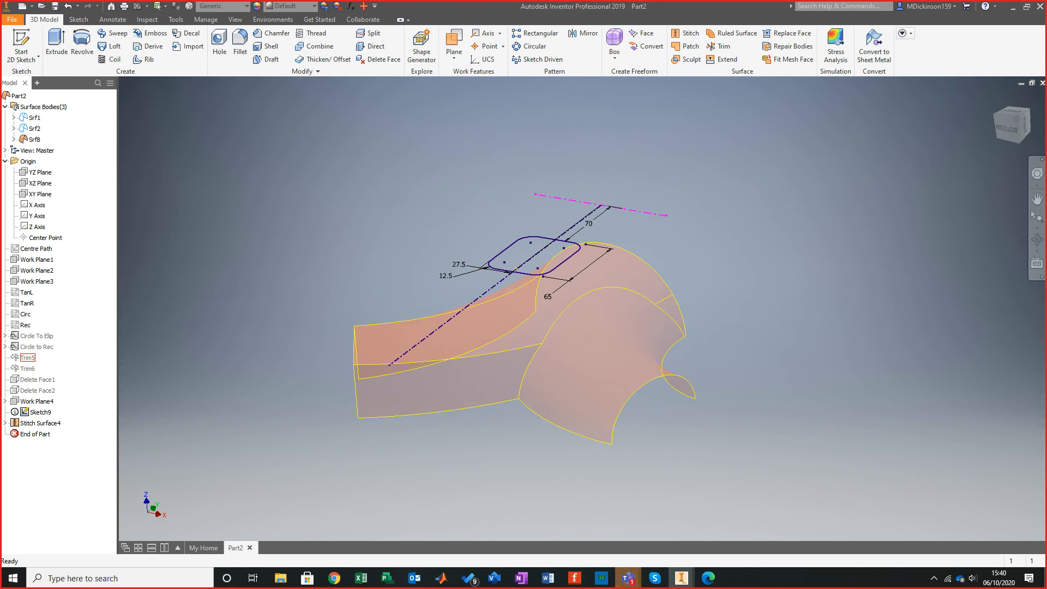
middle_click_drag(515, 269, 556, 273, "shift")
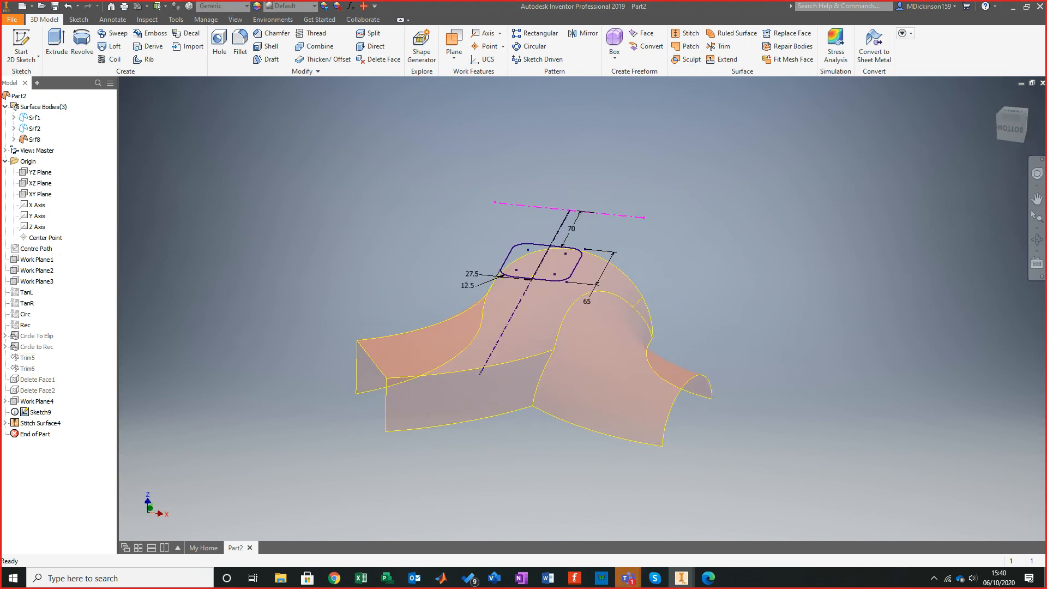
Try to thicken all faces of the unfilleted stitched surface into a solid by 5 mm.
left_click(323, 59)
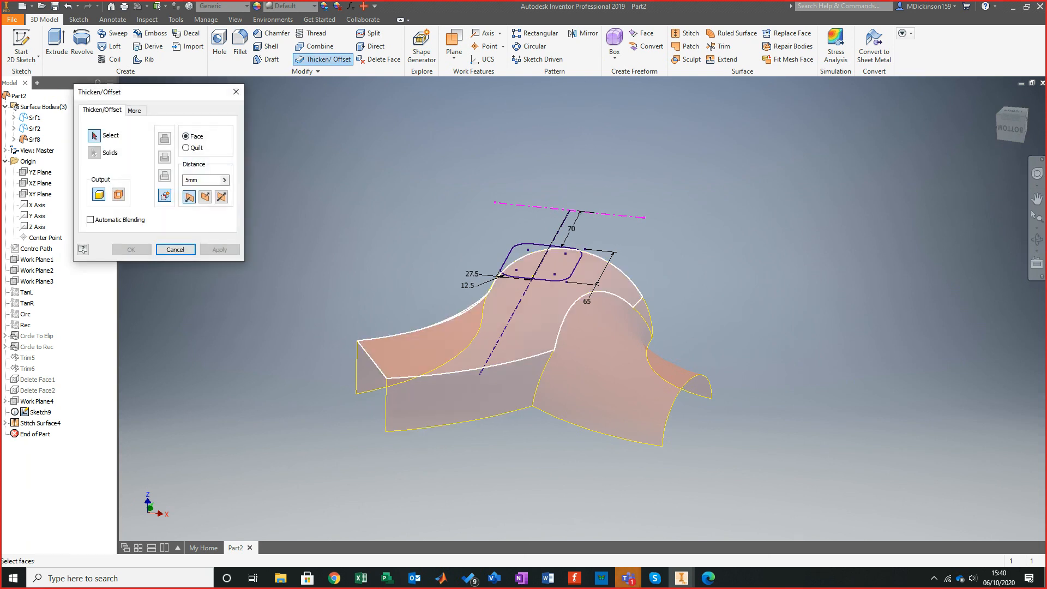
left_click_drag(334, 202, 921, 484)
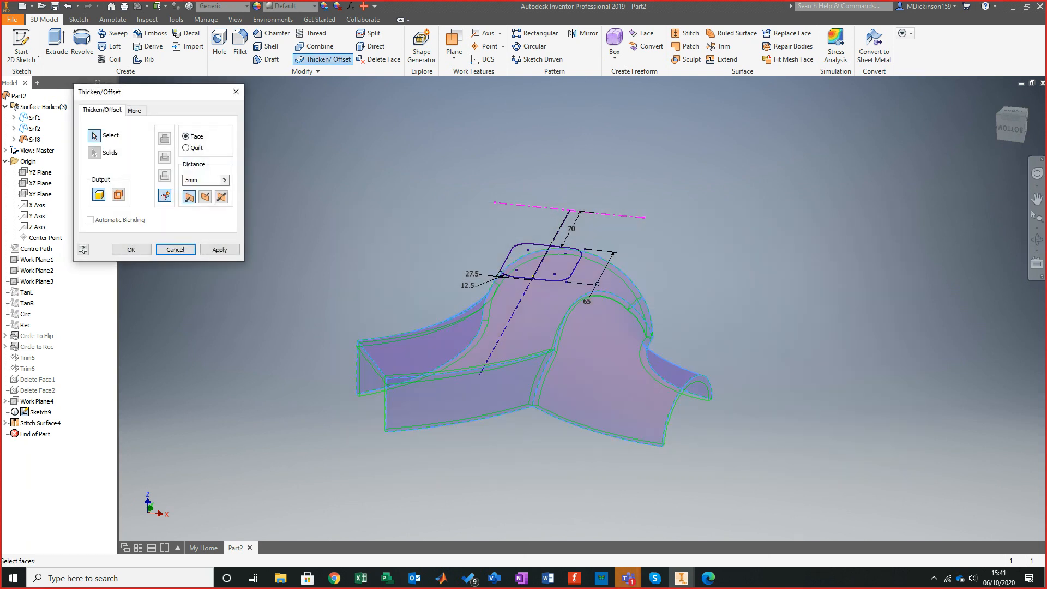
left_click(131, 250)
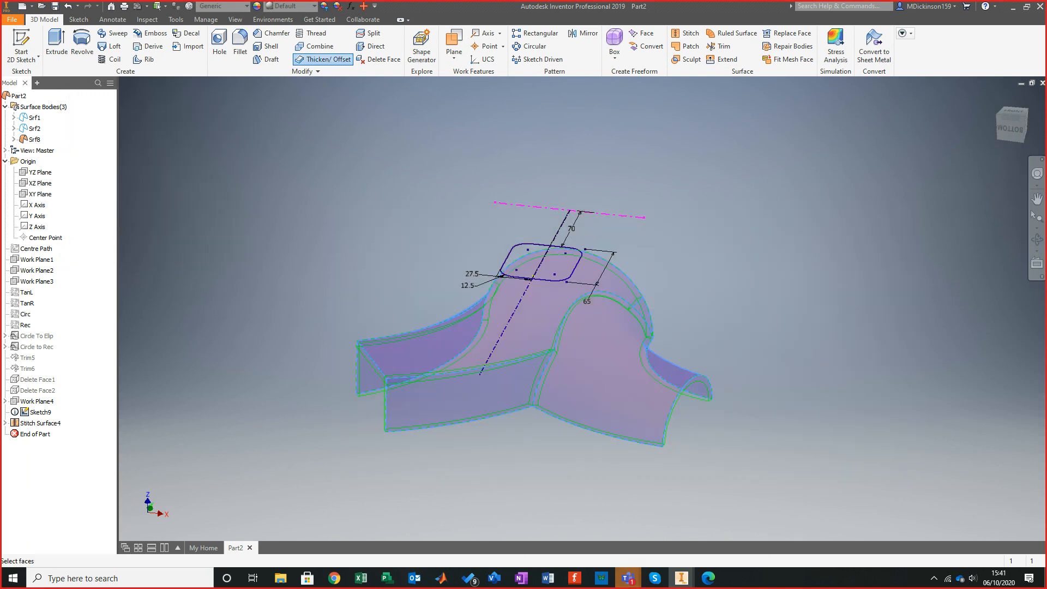
middle_click_drag(535, 349, 616, 283, "shift")
scroll(491, 349, "down", 5)
middle_click_drag(491, 349, 567, 423, "shift")
scroll(425, 349, "up", 5)
left_click(192, 102)
Review the curves, conditions and transition point mapping of the Circle to Rec loft without changing them.
mouse_move(546, 294)
middle_mouse_down("shift")
mouse_move(414, 344)
mouse_move(332, 349)
mouse_move(261, 322)
mouse_move(277, 269)
middle_mouse_up("shift")
mouse_move(720, 316)
middle_mouse_down("shift")
mouse_move(682, 347)
mouse_move(687, 366)
mouse_move(723, 345)
mouse_move(738, 311)
mouse_move(700, 264)
mouse_move(649, 305)
mouse_move(573, 334)
middle_mouse_up("shift")
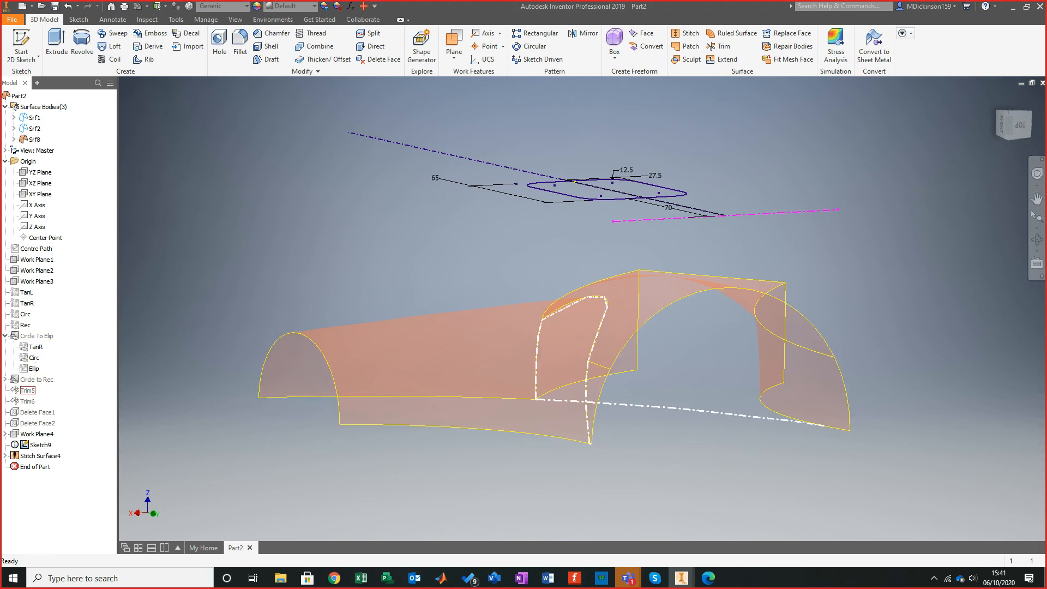
left_click(5, 380)
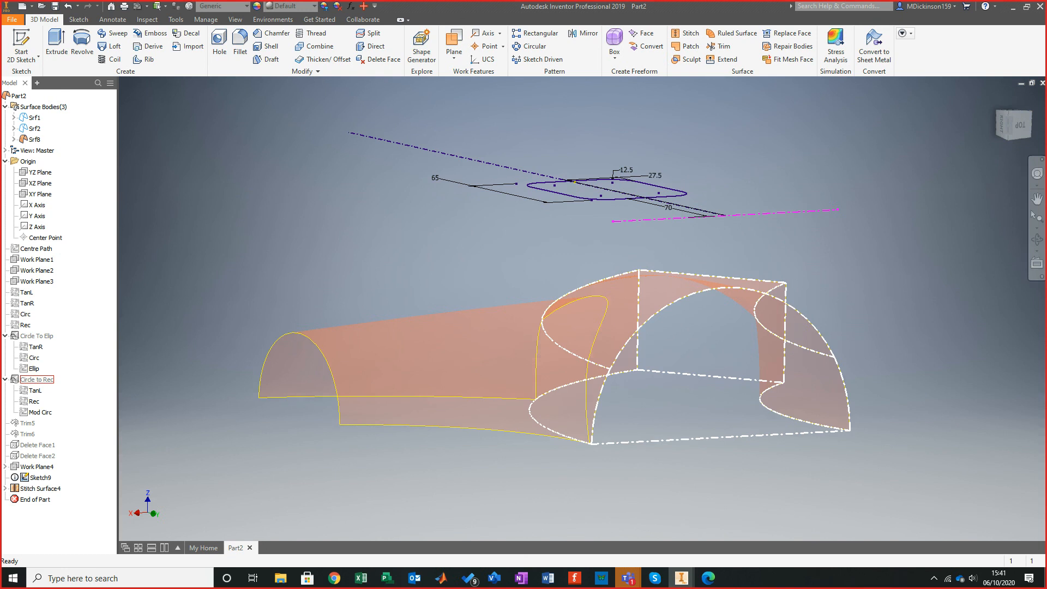
right_click(33, 379)
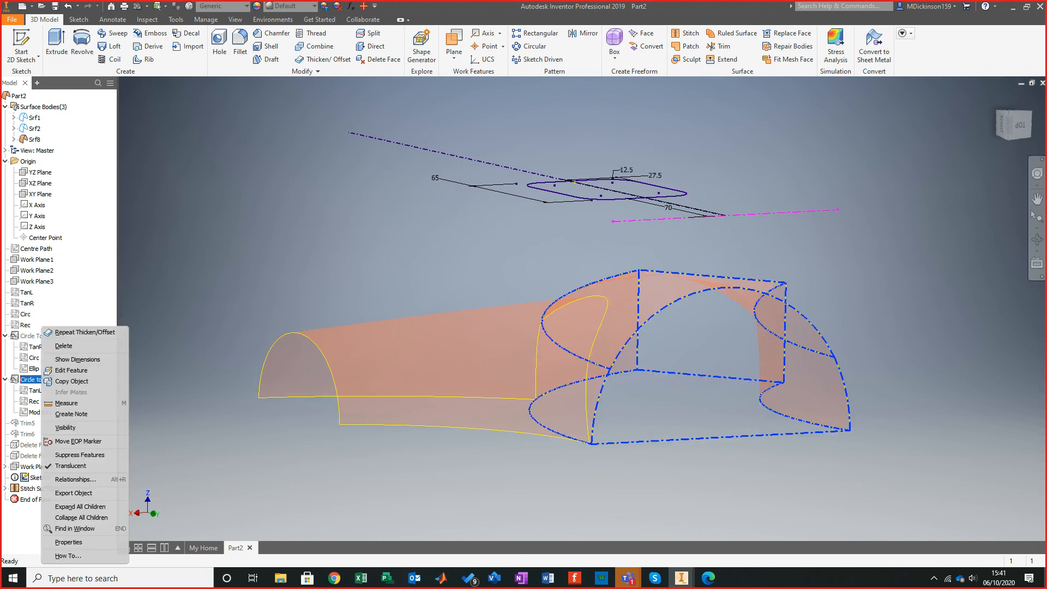
left_click(77, 359)
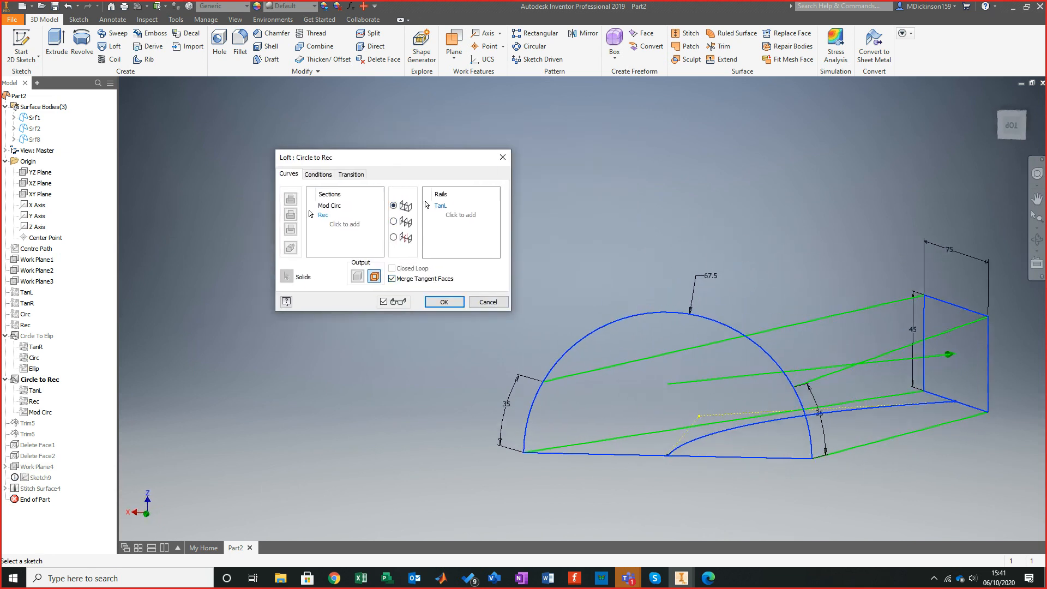
left_click(318, 175)
left_click(351, 174)
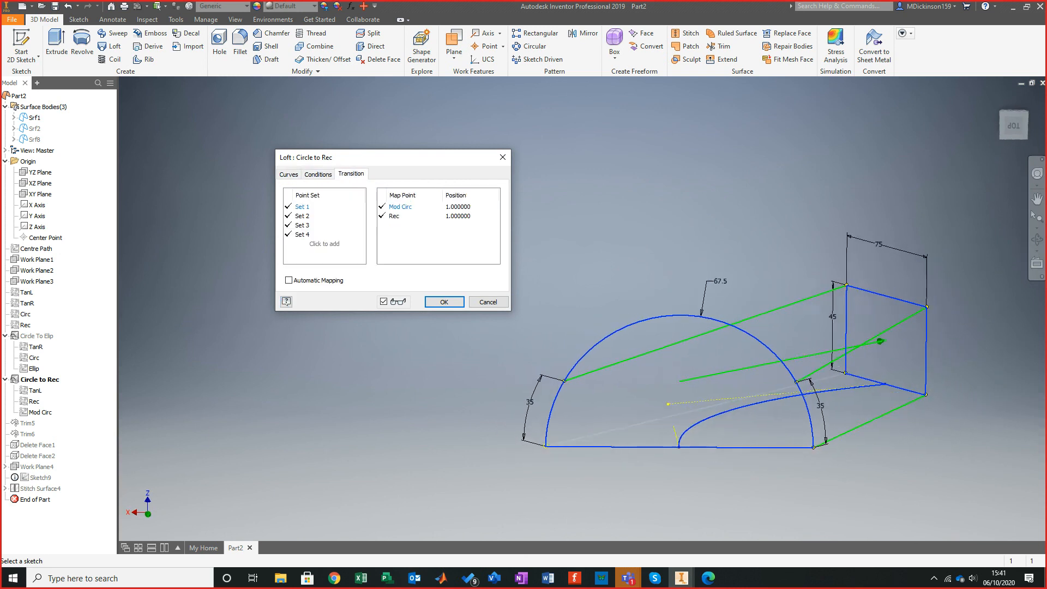
left_click(488, 301)
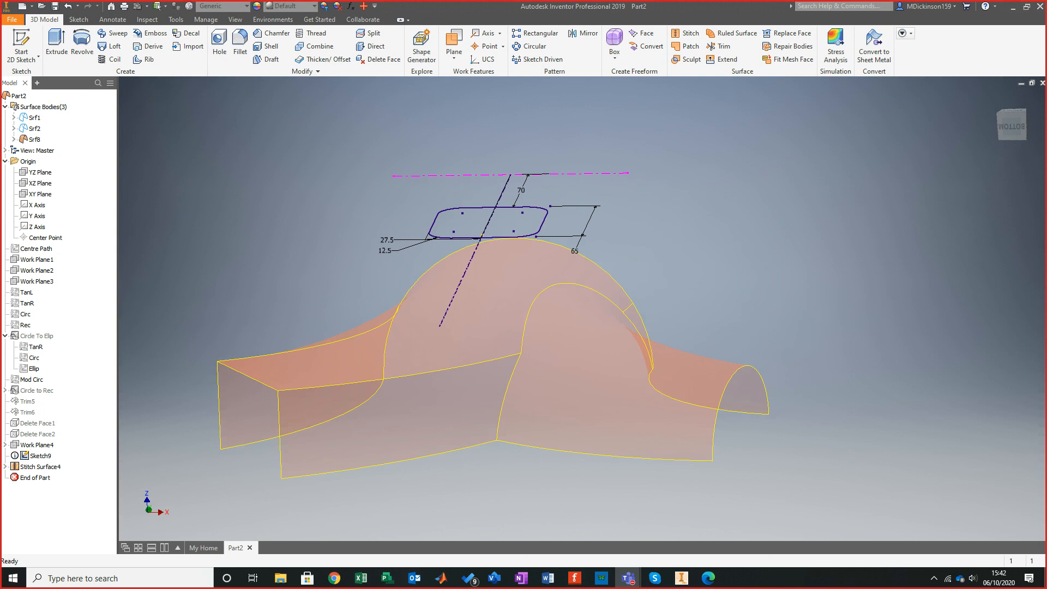
Examine the stitched duct surface from several angles, especially around the junction of the two branches.
middle_click_drag(523, 349, 447, 349, "shift")
middle_click_drag(436, 398, 381, 422, "shift")
mouse_move(586, 300)
middle_mouse_down("shift")
mouse_move(606, 366)
mouse_move(578, 245)
mouse_move(524, 218)
mouse_move(507, 240)
middle_mouse_up("shift")
scroll(606, 366, "down", 5)
scroll(709, 136, "up", 4)
middle_click_drag(589, 284, 382, 300, "shift")
middle_click_drag(573, 355, 567, 262, "shift")
scroll(567, 262, "up", 3)
key("Escape")
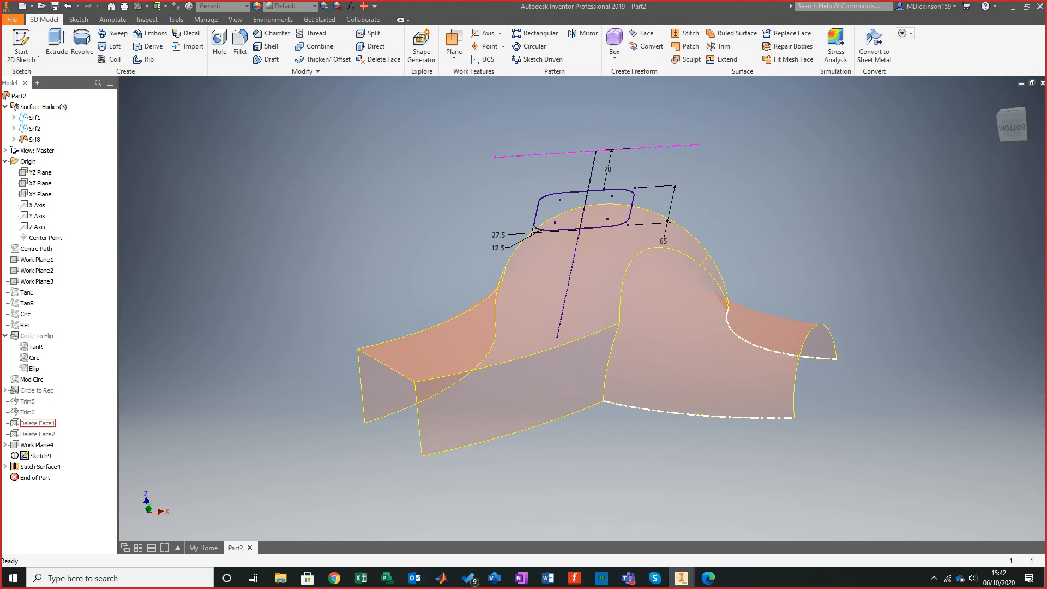
Switch to the Advanced Lofiting part and examine its finished thickened duct up close.
key("alt+Tab")
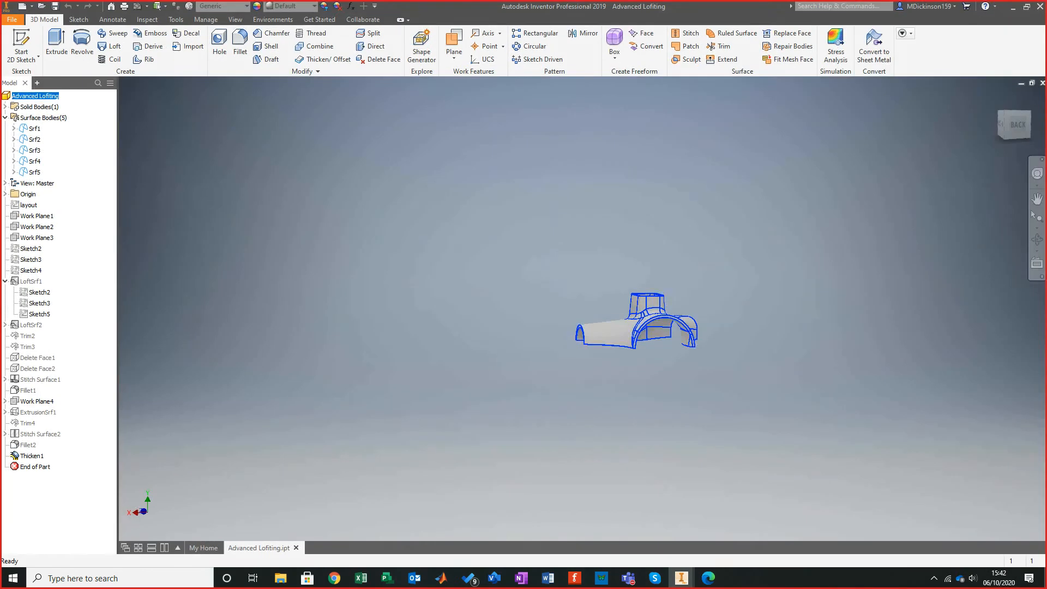
middle_click_drag(546, 322, 665, 354, "shift")
scroll(610, 344, "up", 3)
middle_click_drag(611, 327, 630, 365, "shift")
scroll(610, 344, "up", 2)
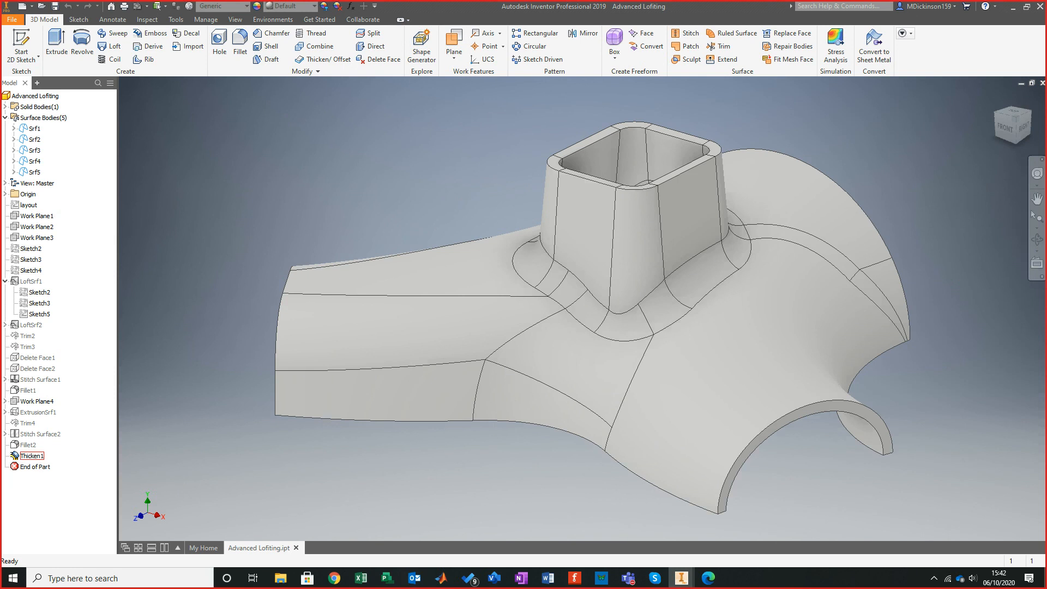
Review the thicken feature's face selection, distance and direction in the finished part and inspect the resulting solid.
right_click(29, 456)
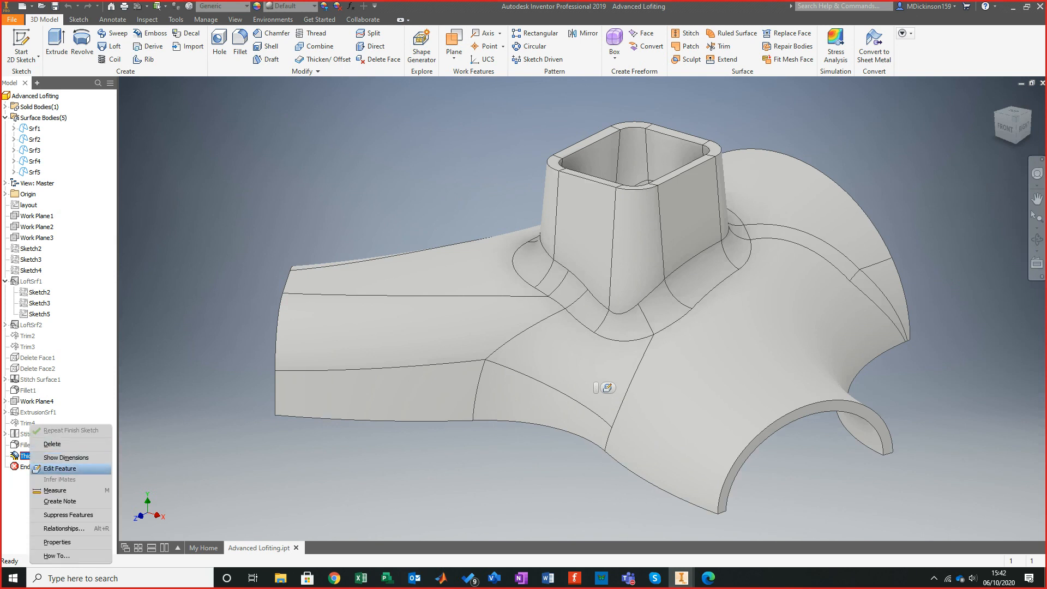
left_click(60, 469)
middle_click_drag(643, 332, 804, 296, "shift")
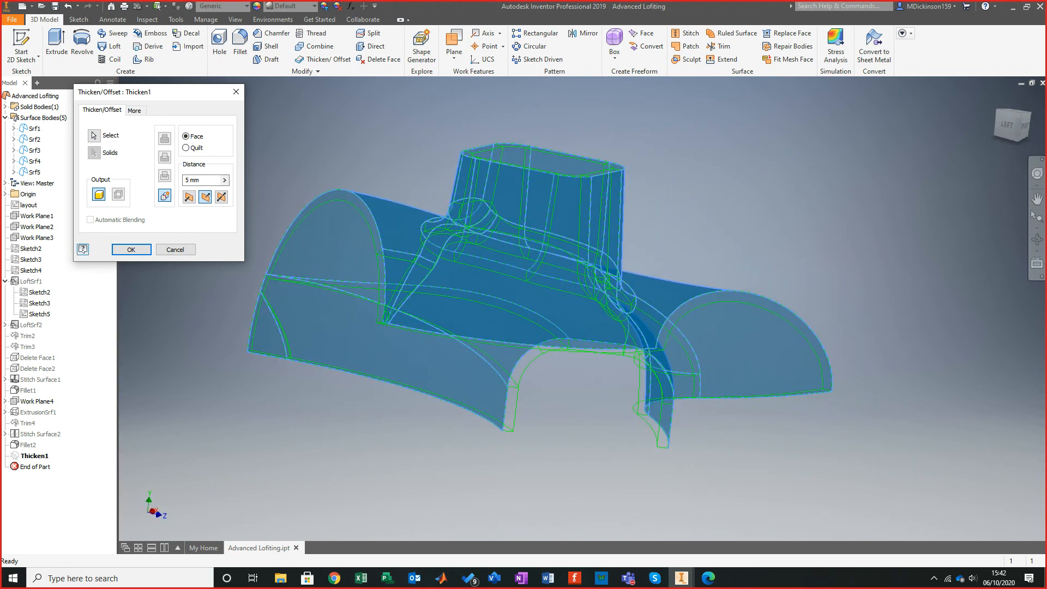
key("Return")
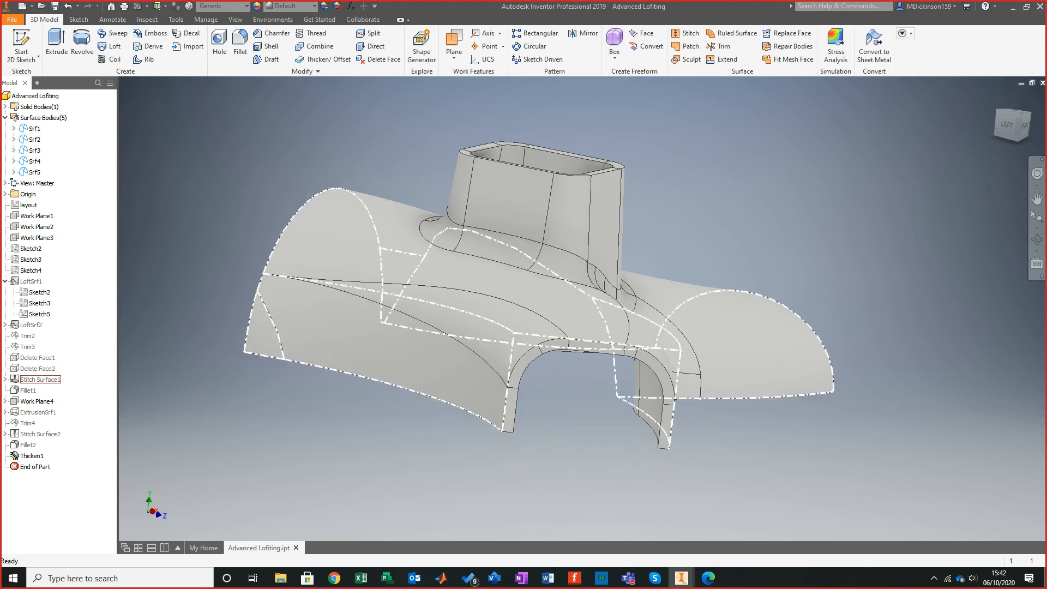
mouse_move(614, 294)
middle_mouse_down("shift")
mouse_move(491, 322)
mouse_move(436, 303)
mouse_move(349, 306)
mouse_move(256, 289)
middle_mouse_up("shift")
middle_click_drag(878, 418, 742, 327)
scroll(793, 400, "up", 3)
scroll(595, 229, "up", 3)
middle_click_drag(594, 229, 703, 267, "shift")
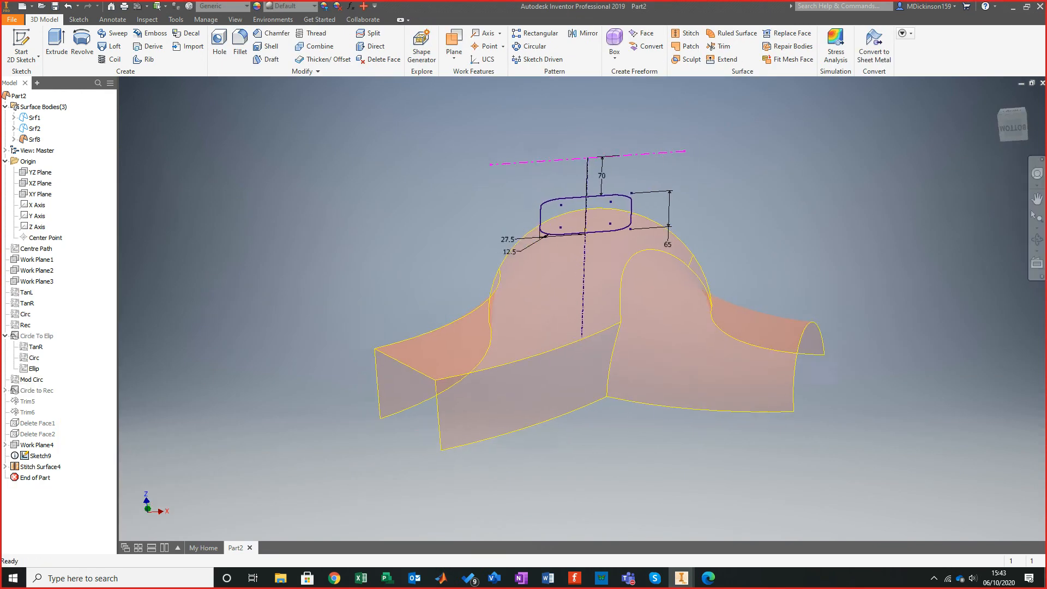
Fillet the upper edges on both sides of the rectangular branch in Part2 with a 25 mm radius.
left_click(240, 43)
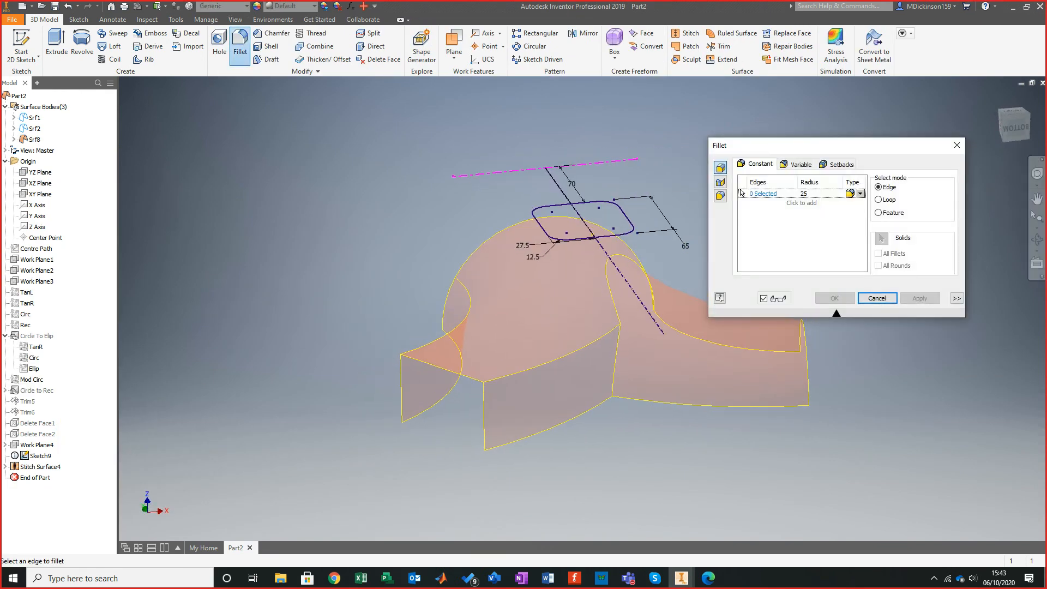
left_click(555, 361)
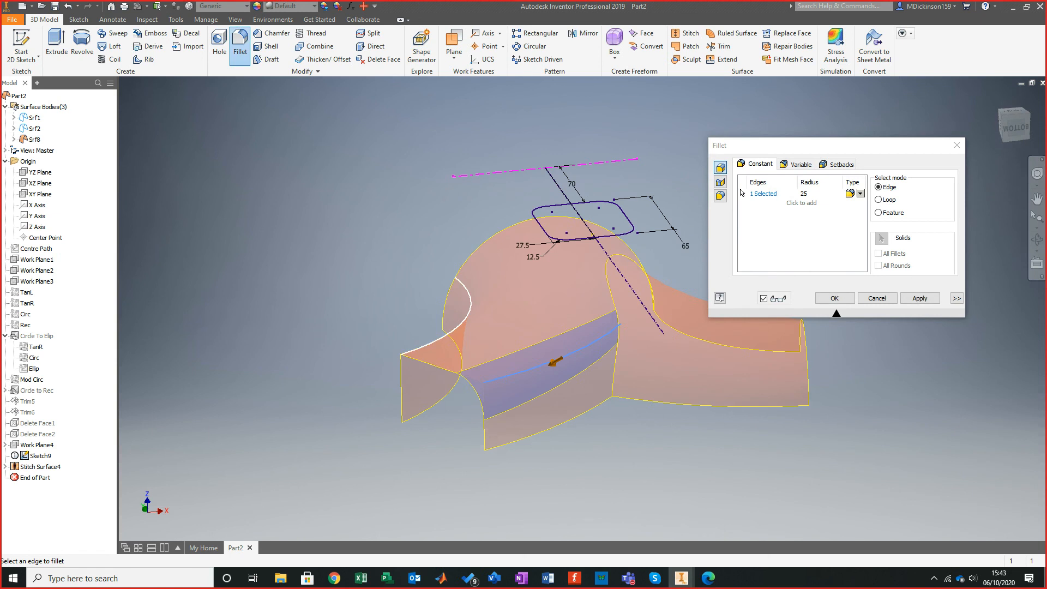
left_click(835, 298)
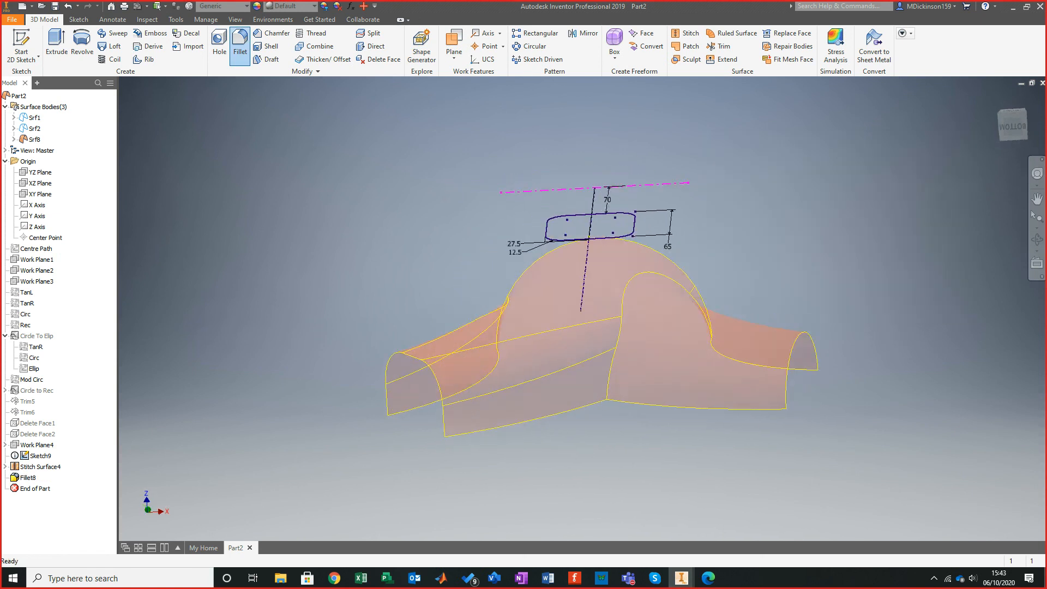
Fillet the curved edges where the duct branches meet with a 55 mm radius.
left_click(240, 46)
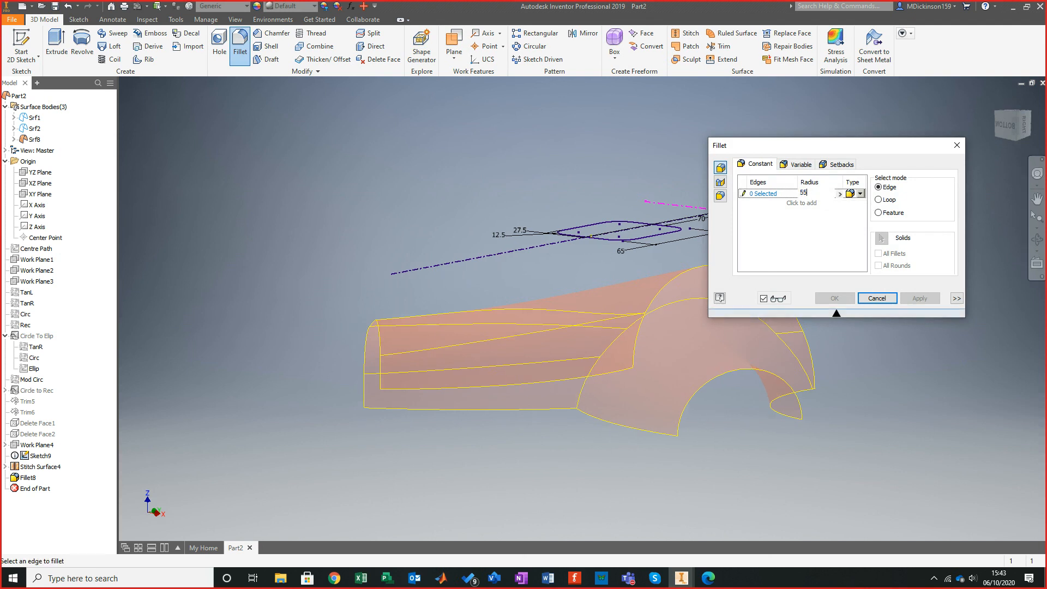
left_click(588, 377)
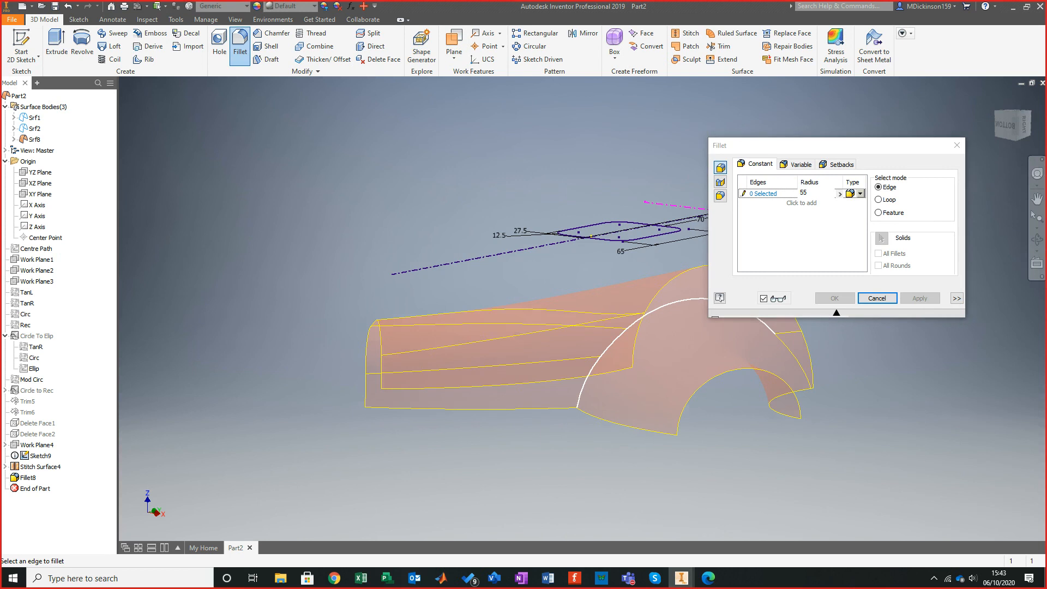
left_click(639, 391)
middle_click_drag(639, 391, 685, 398, "shift")
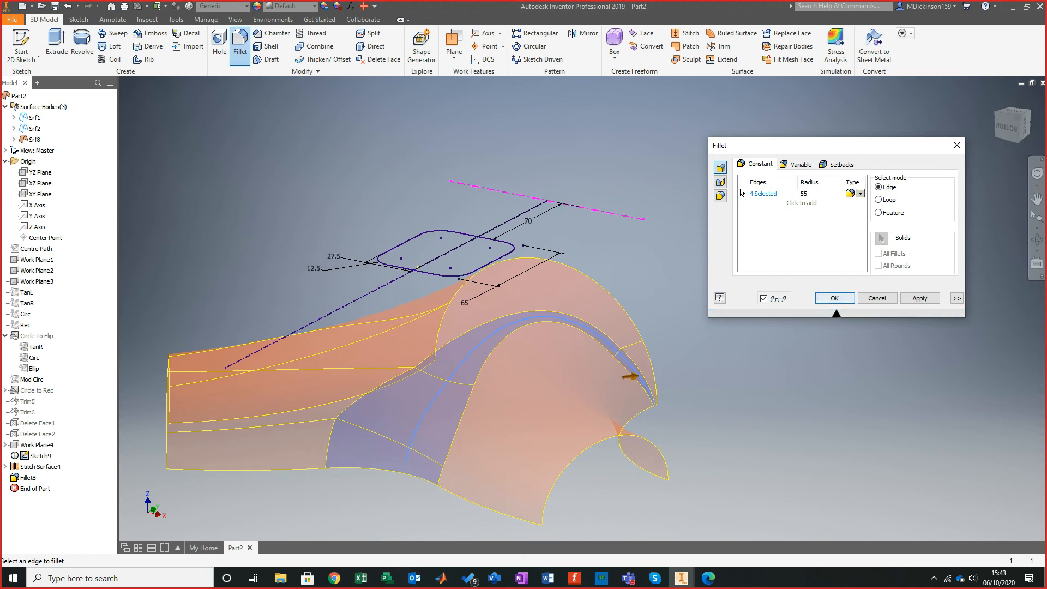
key("Return")
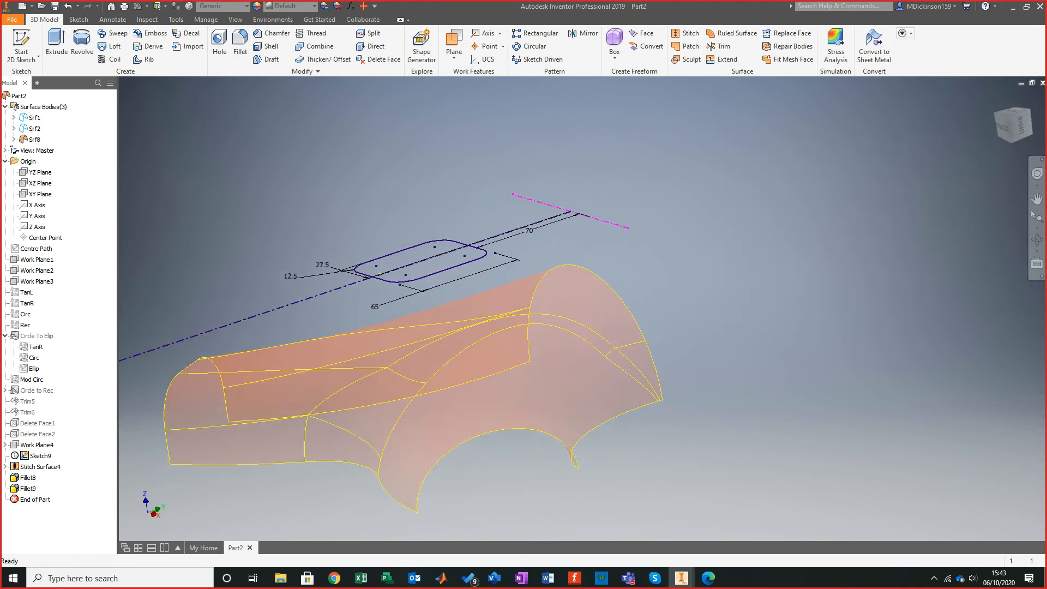
Try to thicken all faces of the filleted duct surface by 5 mm as a solid.
middle_click_drag(491, 377, 674, 417, "shift")
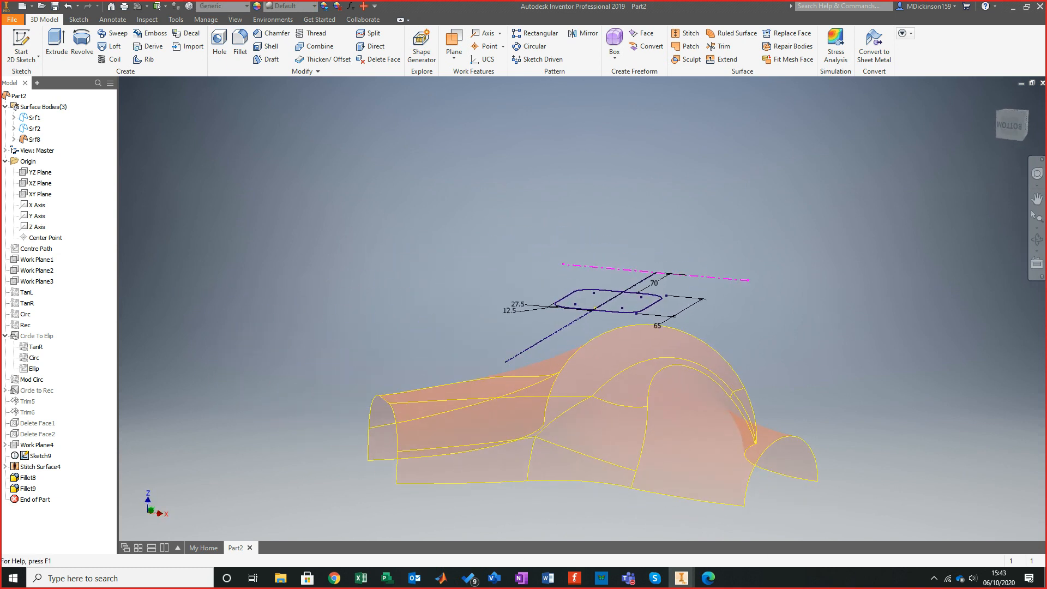
left_click(322, 59)
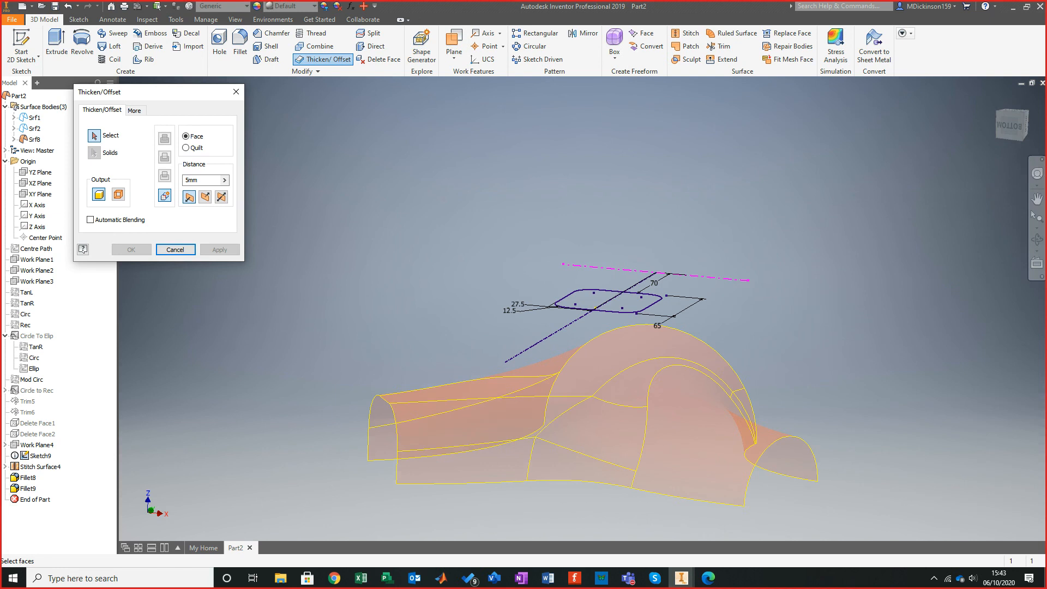
scroll(609, 300, "down", 5)
left_click_drag(399, 230, 771, 395)
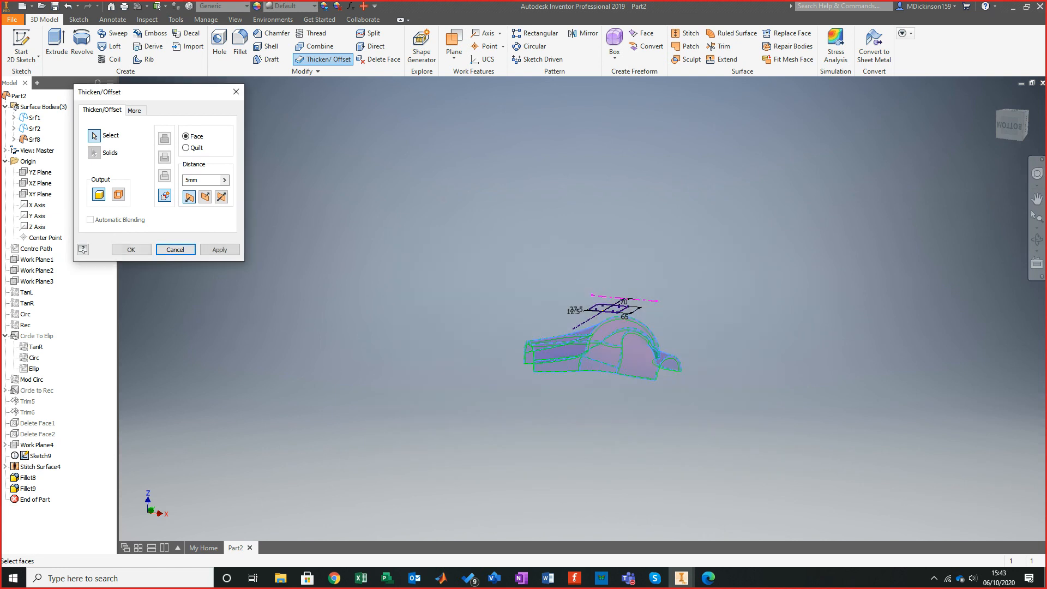
scroll(563, 344, "up", 8)
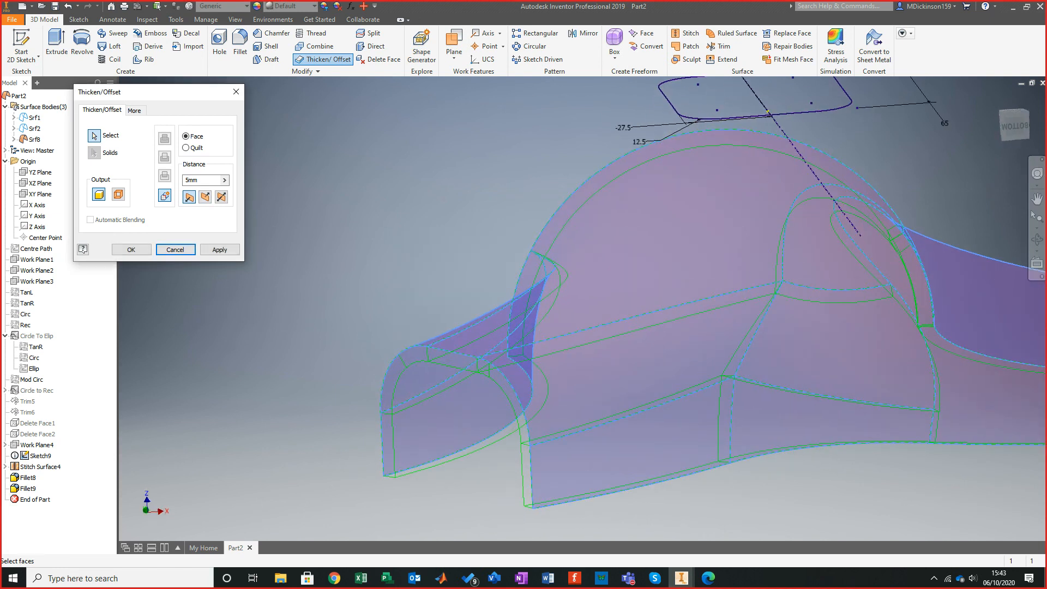
key("Escape")
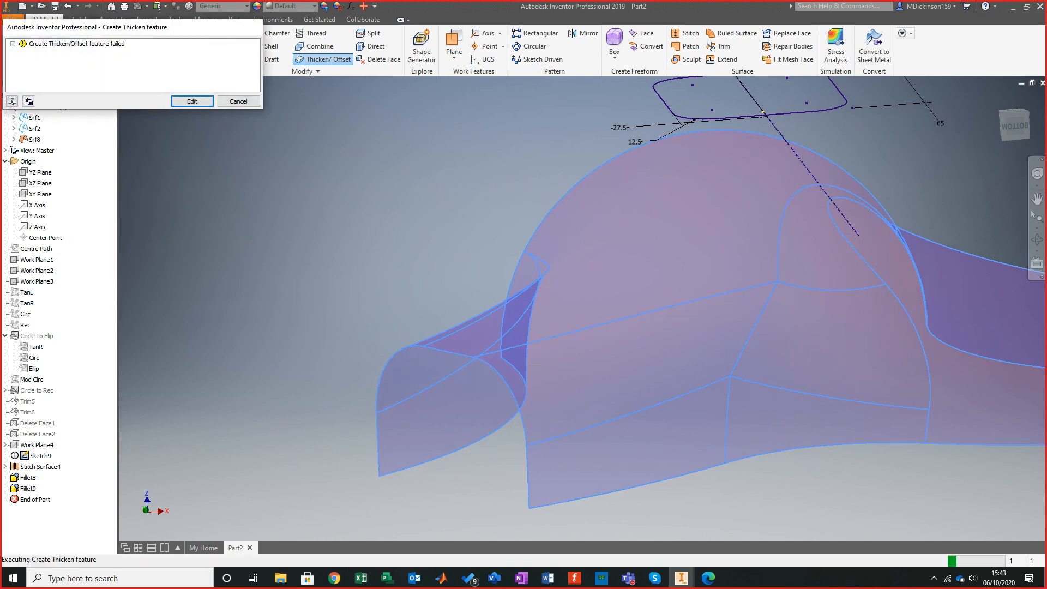
key("Return")
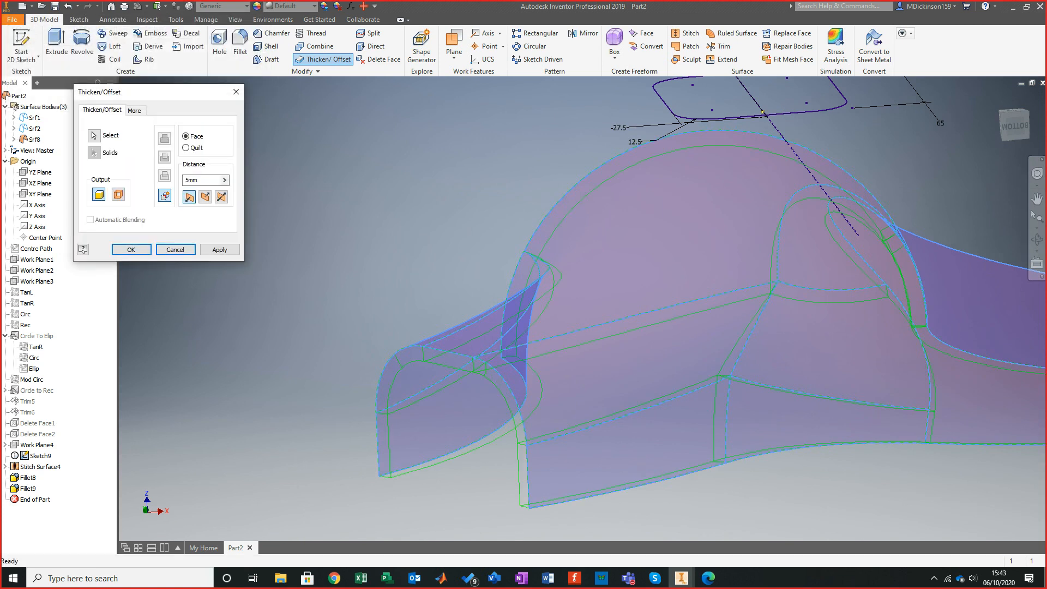
left_click(175, 249)
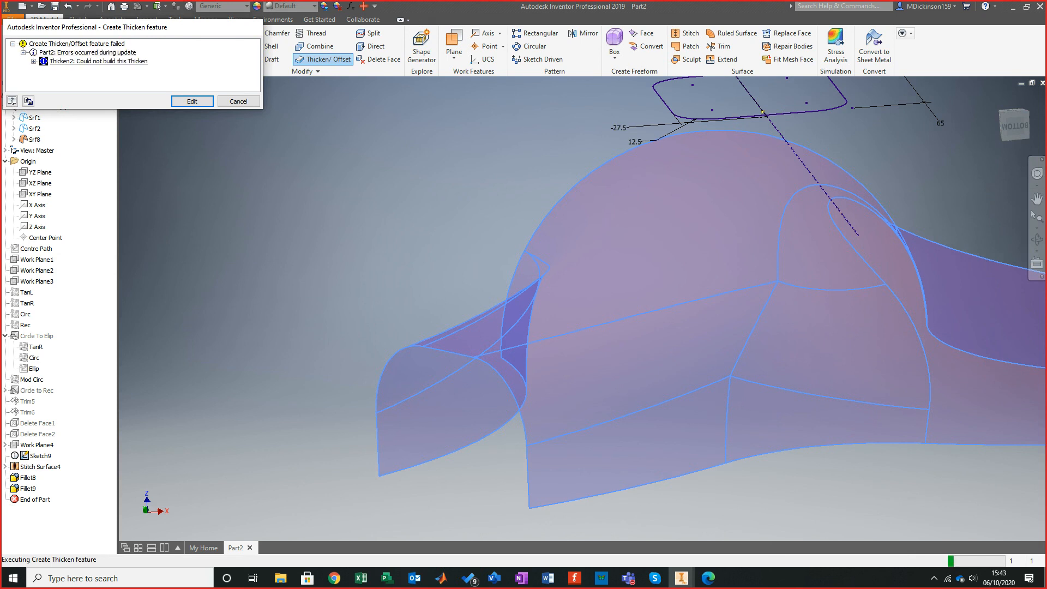
Read the detailed cause of the thicken error, inspect the filleted junction and abandon the feature.
left_click(34, 61)
middle_click_drag(458, 283, 628, 275, "shift")
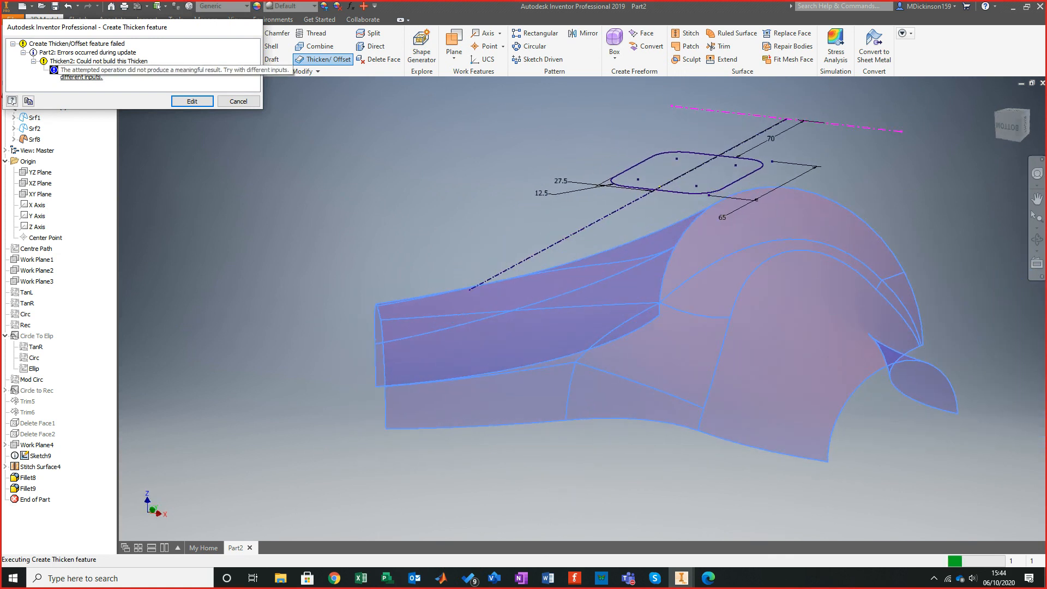
middle_click_drag(627, 275, 352, 279)
left_click_drag(352, 279, 327, 261, "shift")
middle_click_drag(327, 261, 187, 255, "shift")
left_click(239, 102)
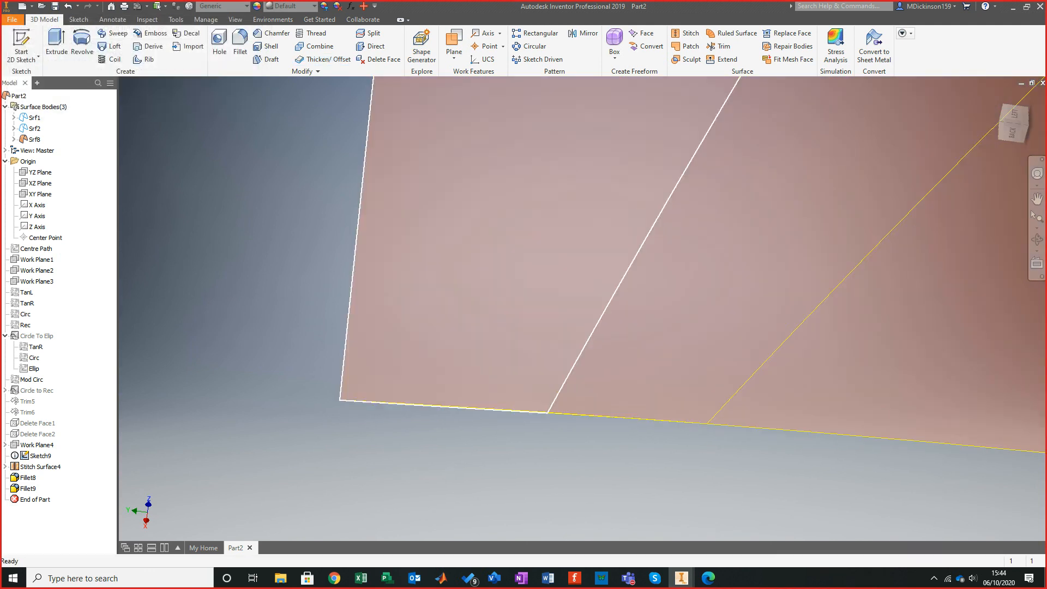
Examine the lower edge beside the branch fillets up close for thin sliver faces.
scroll(409, 388, "down", 5)
scroll(573, 466, "up", 2)
middle_click_drag(572, 466, 561, 468, "shift")
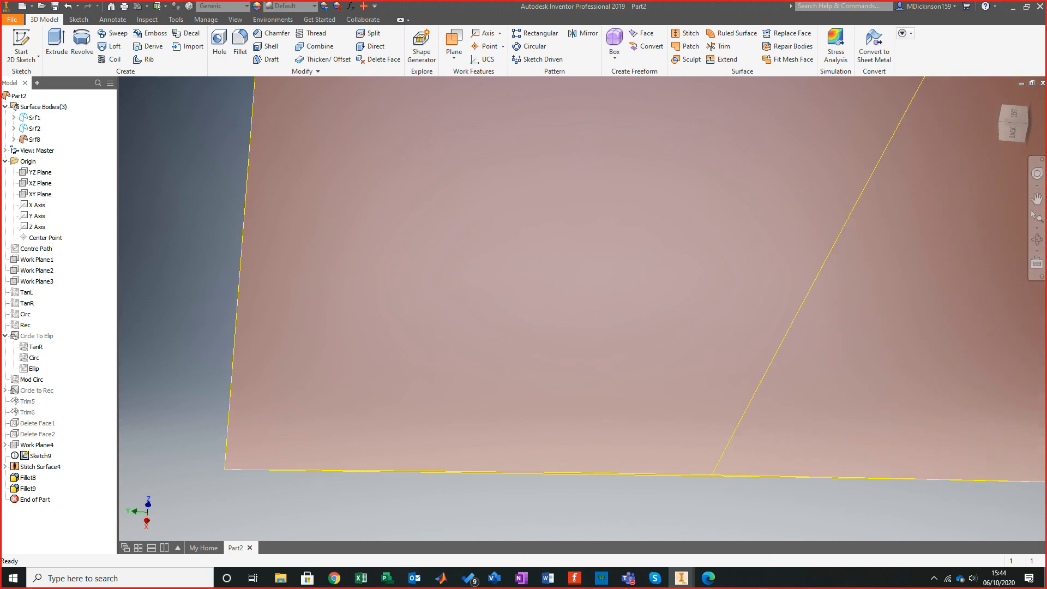
scroll(513, 406, "up", 5)
middle_click_drag(513, 407, 479, 409)
scroll(496, 415, "down", 2)
scroll(435, 349, "down", 5)
scroll(450, 455, "up", 4)
scroll(460, 502, "down", 2)
scroll(436, 471, "down", 4)
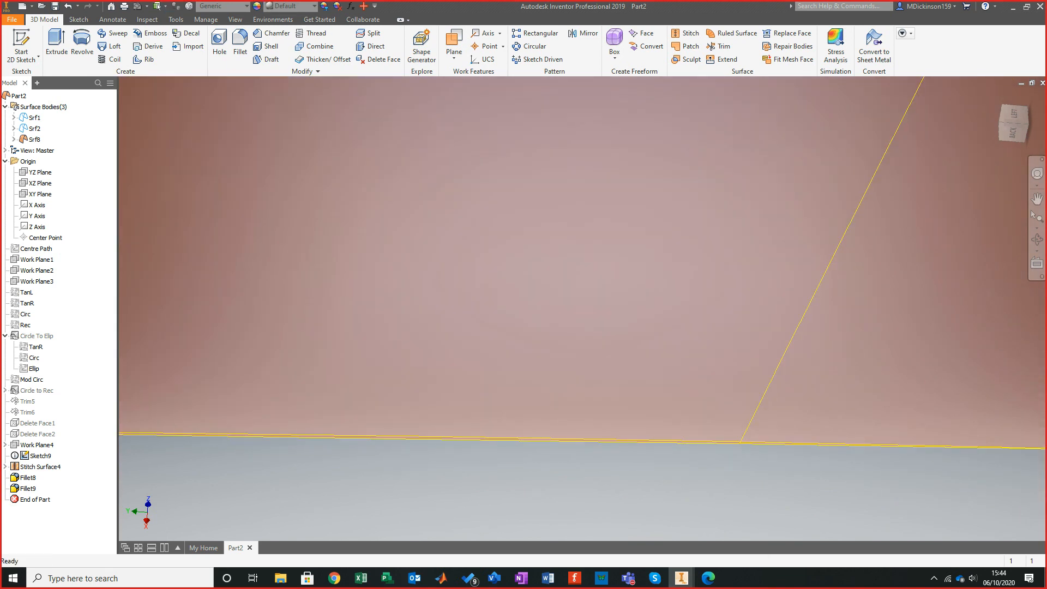
Delete the thin sliver face along the lower edge of the filleted junction, without healing, after checking the neighbouring corners.
left_click(378, 59)
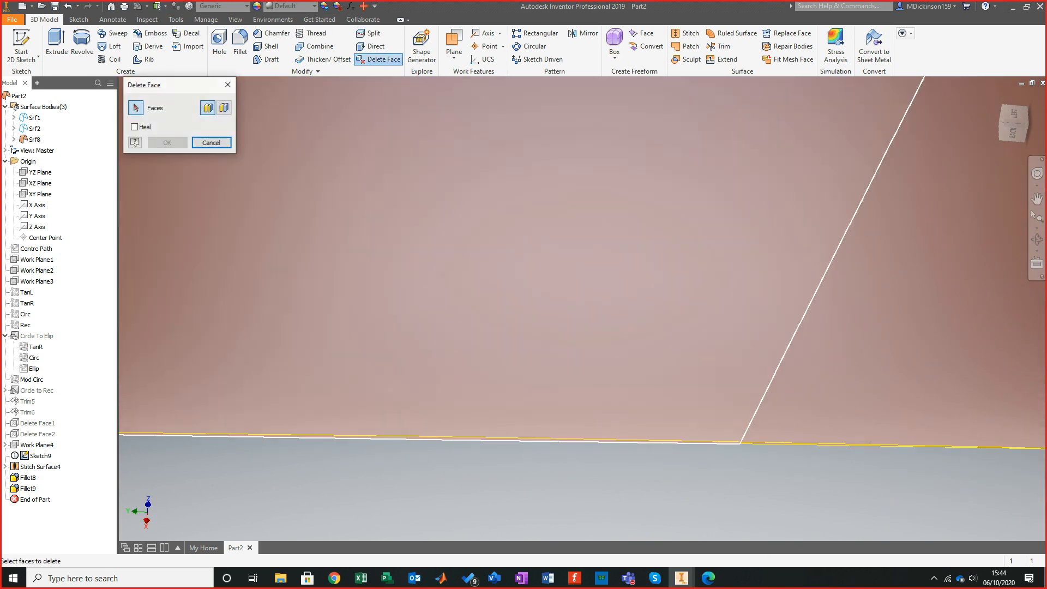
left_click(572, 407)
scroll(573, 499, "up", 5)
scroll(649, 503, "down", 6)
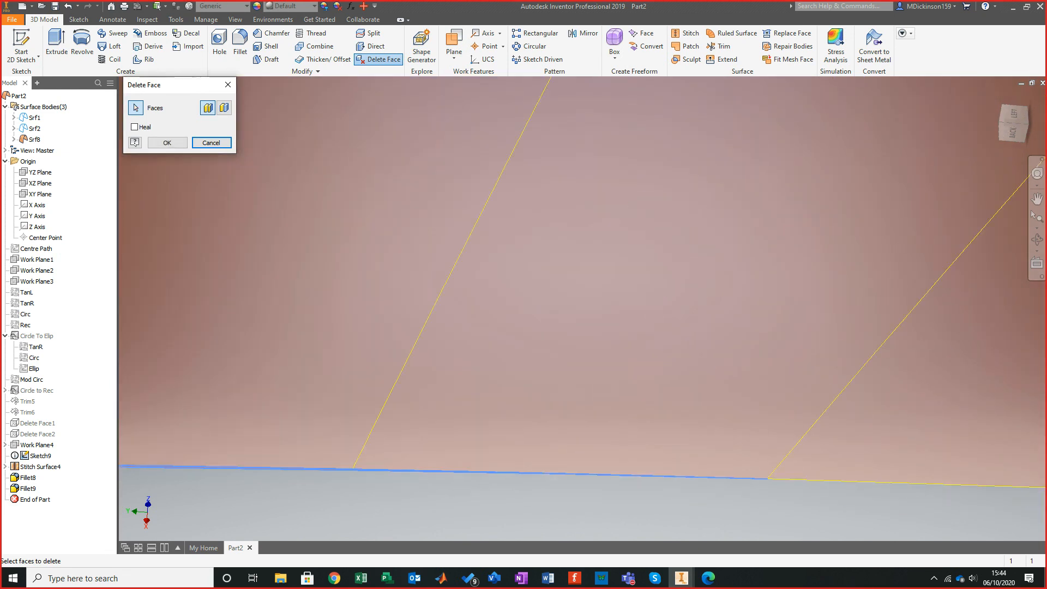
scroll(709, 452, "up", 8)
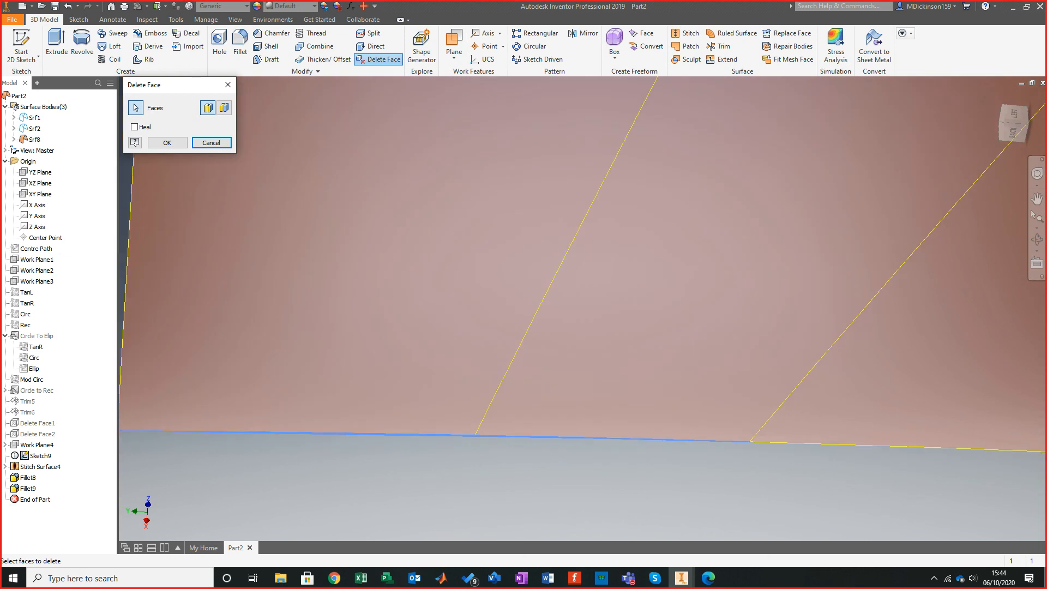
middle_click_drag(845, 409, 480, 158, "shift")
scroll(529, 201, "down", 7)
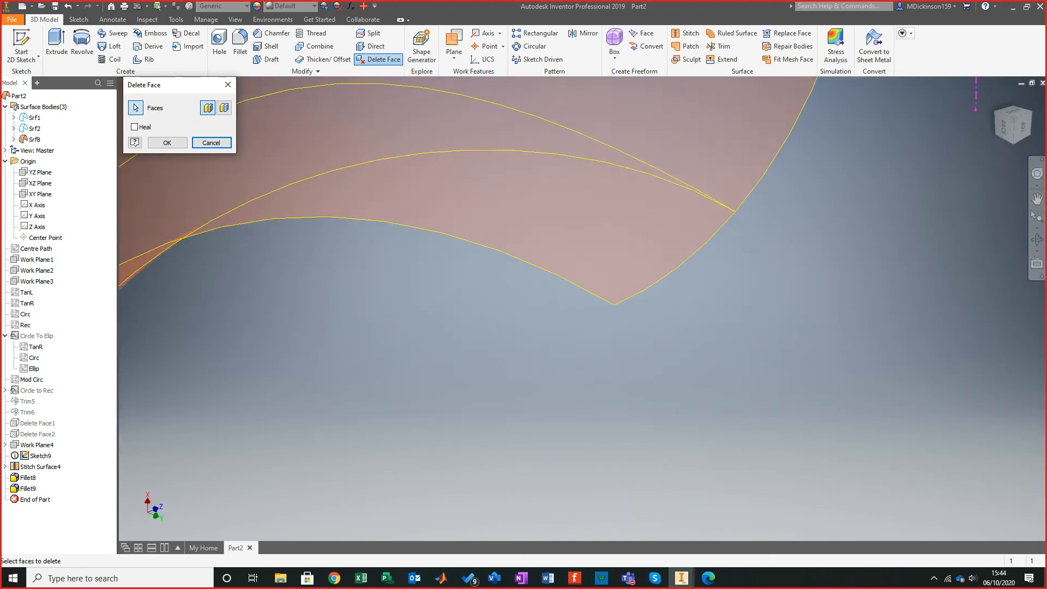
scroll(582, 275, "down", 3)
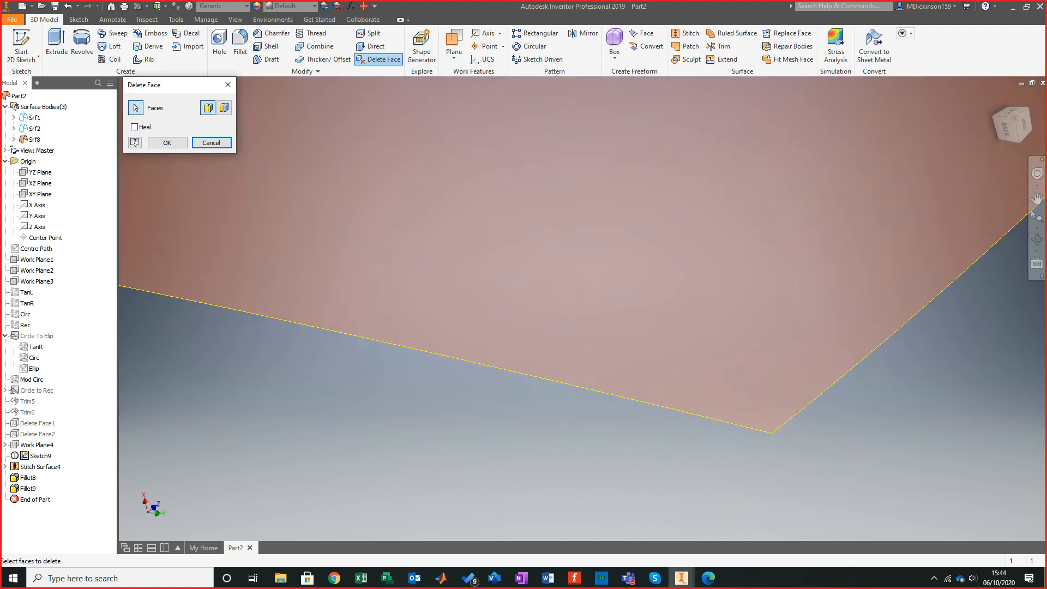
scroll(686, 395, "up", 12)
middle_click_drag(686, 395, 362, 483, "shift")
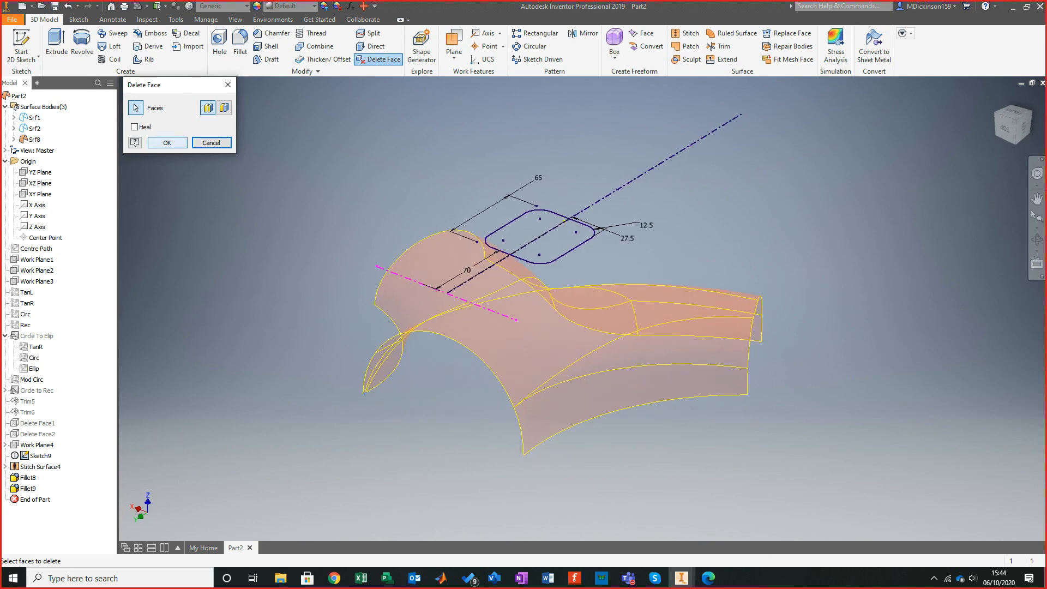
left_click(167, 143)
Thicken all faces of the cleaned duct surface by 5 mm into a solid.
mouse_move(403, 349)
middle_mouse_down("shift")
mouse_move(427, 317)
mouse_move(308, 286)
mouse_move(232, 310)
mouse_move(289, 310)
middle_mouse_up("shift")
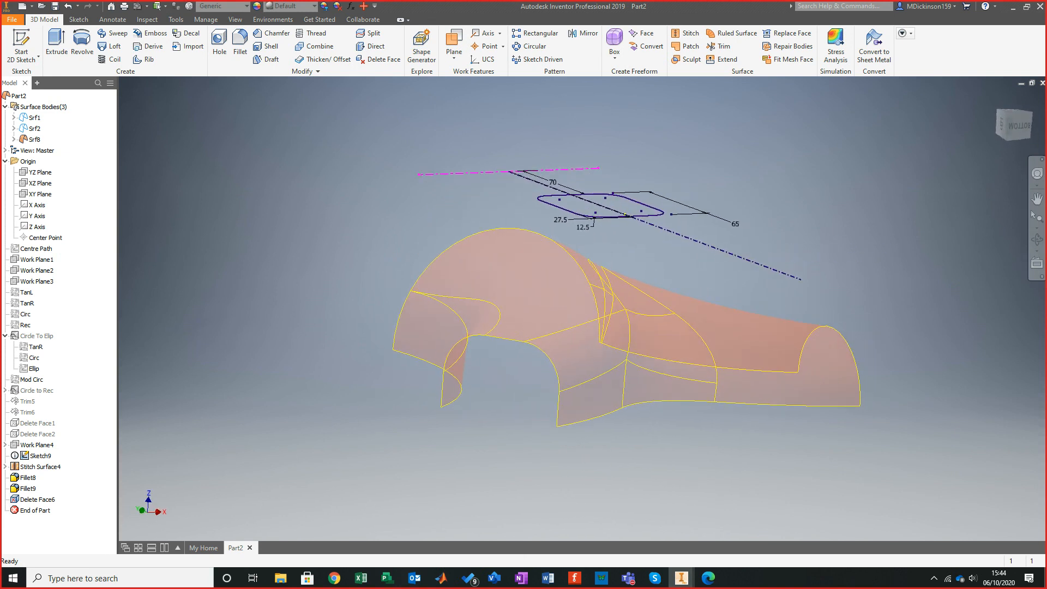
middle_click_drag(289, 310, 286, 308, "shift")
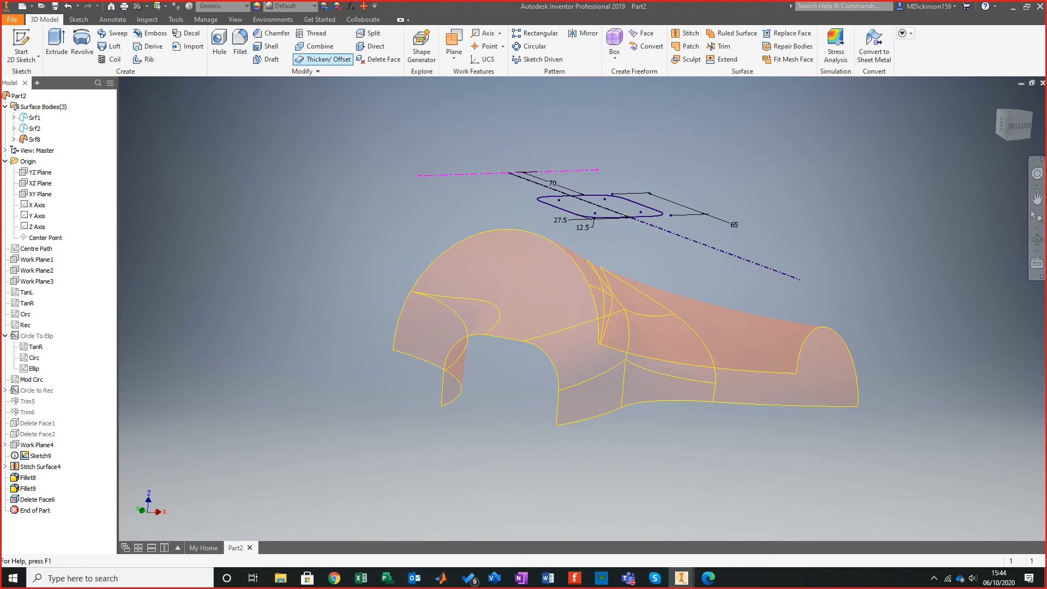
left_click(324, 58)
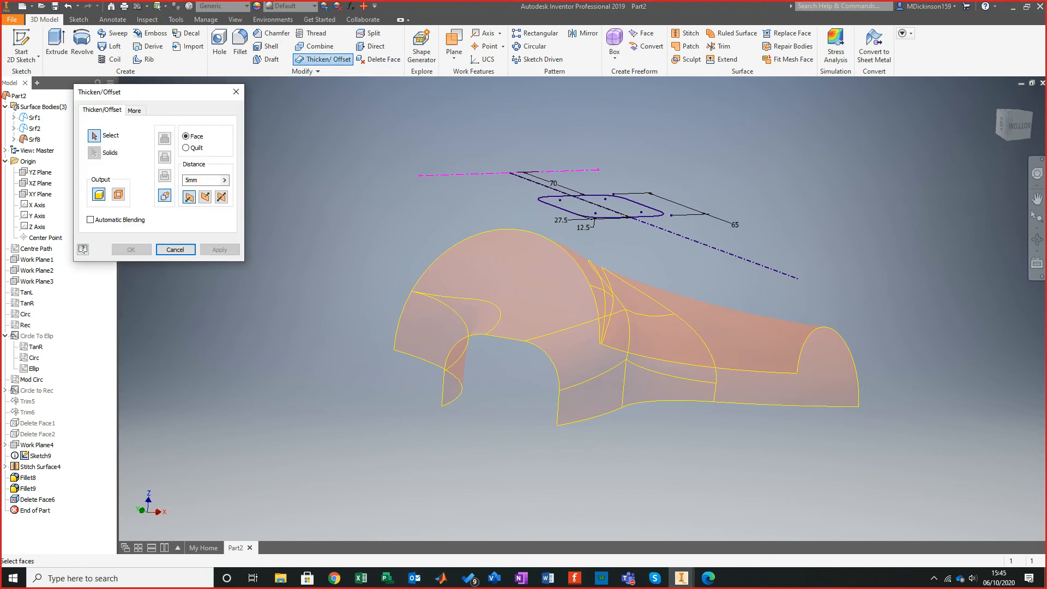
left_click_drag(338, 198, 909, 497)
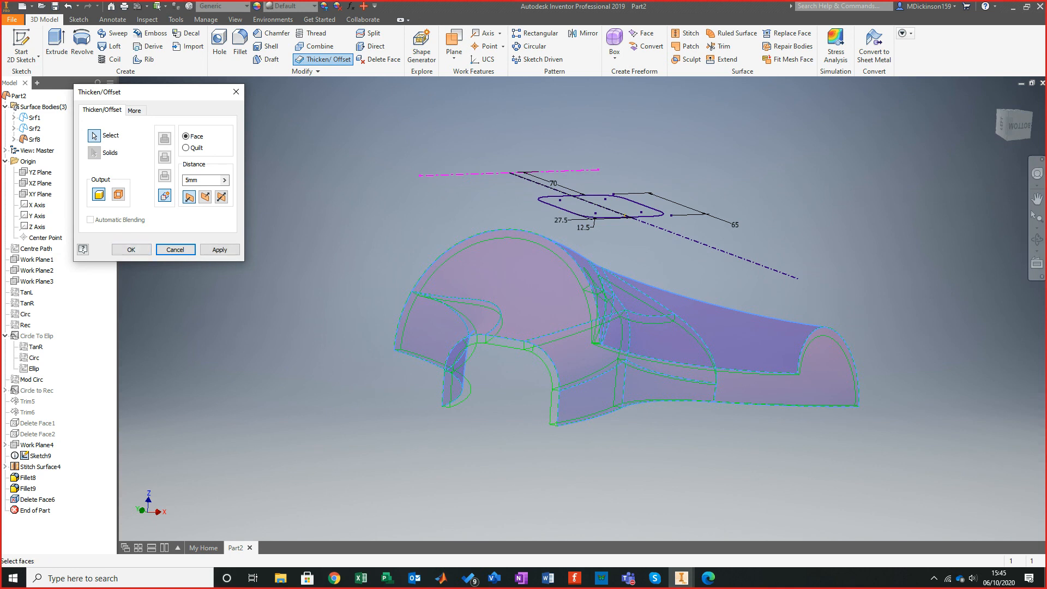
left_click(131, 250)
Inspect the thickened duct and delete its thicken feature from the part.
mouse_move(436, 349)
middle_mouse_down("shift")
mouse_move(437, 262)
mouse_move(440, 354)
middle_mouse_up("shift")
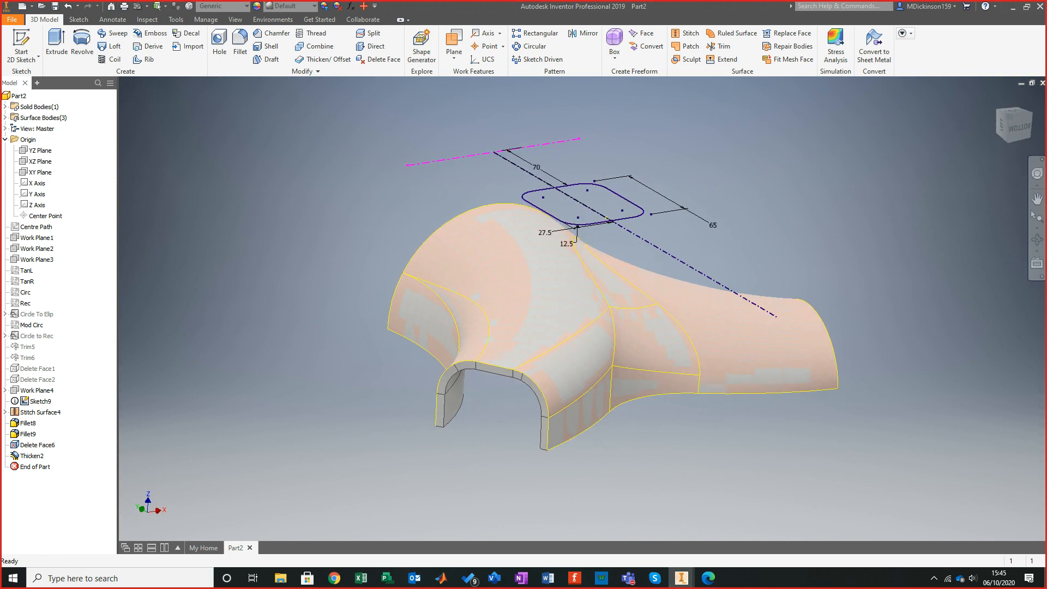
right_click(30, 456)
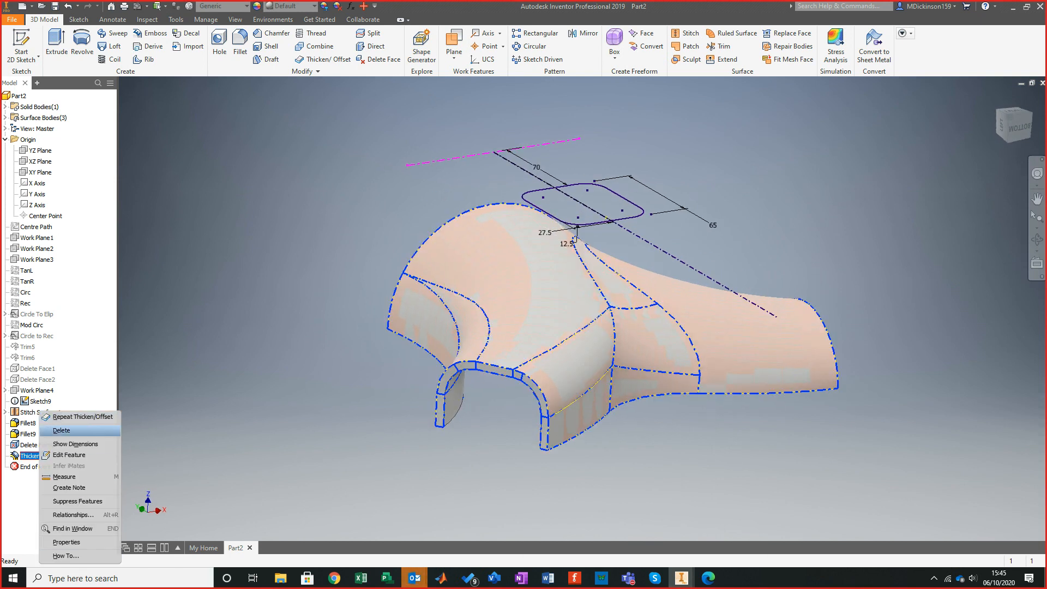
left_click(61, 430)
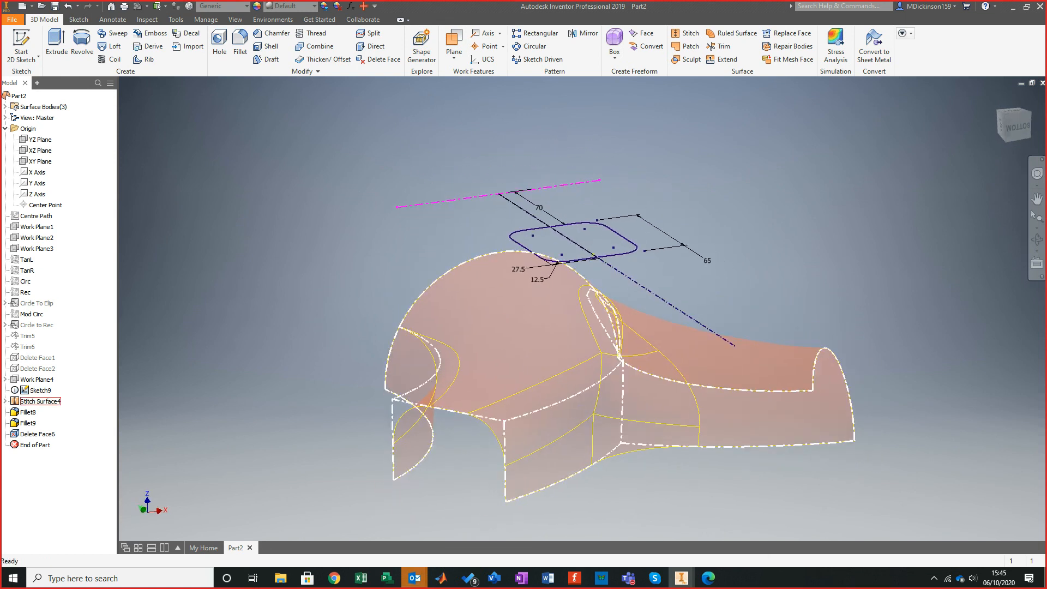
Edit Sketch9 to delete the reference line dimensioned 70 mm from the rounded rectangle, and finish the sketch.
left_click(41, 390)
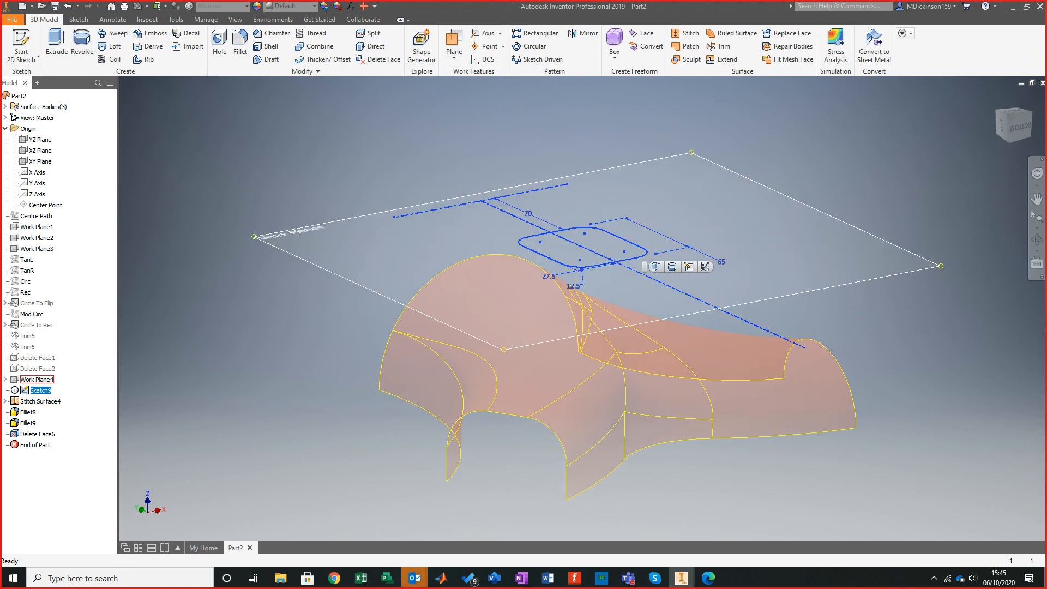
left_click(37, 379)
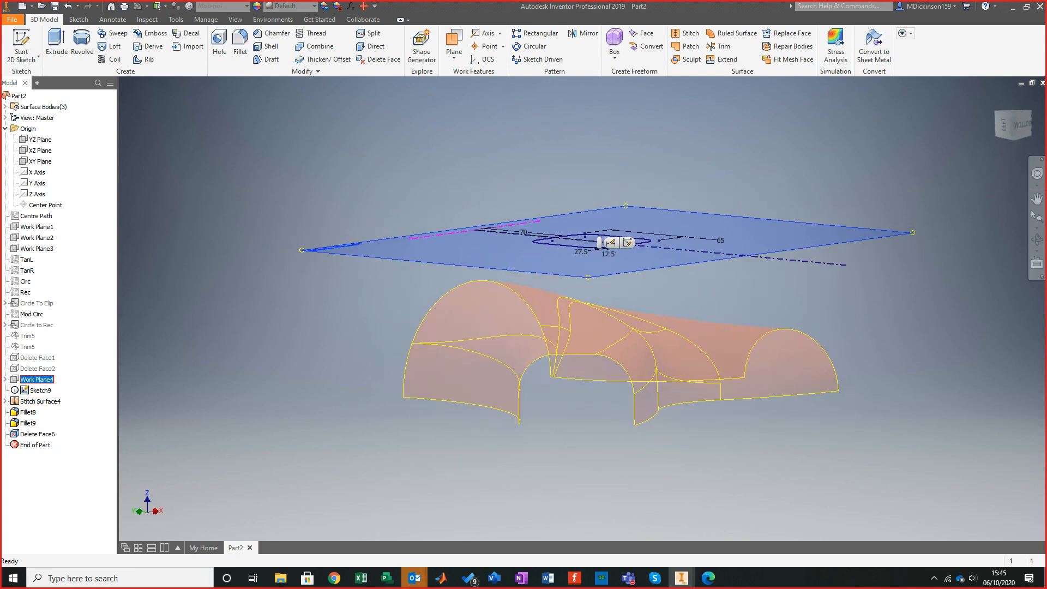
left_click(39, 391)
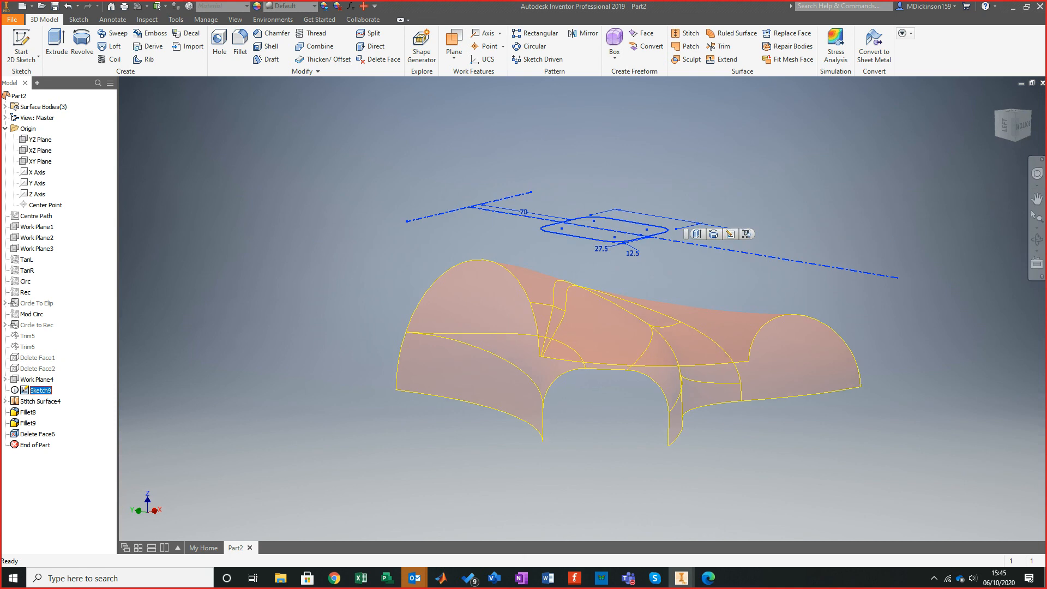
right_click(40, 390)
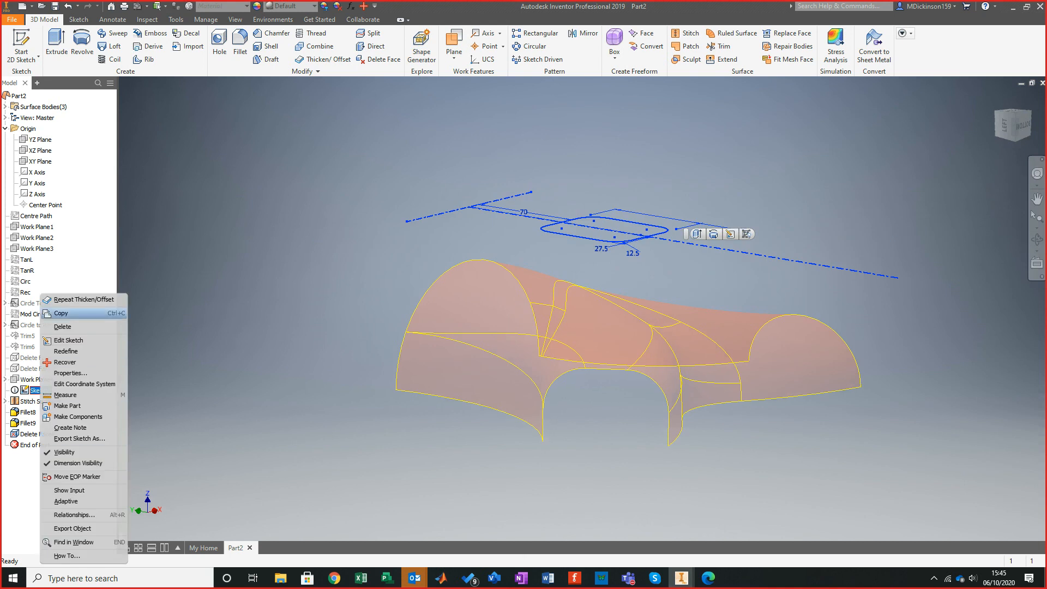
left_click(65, 340)
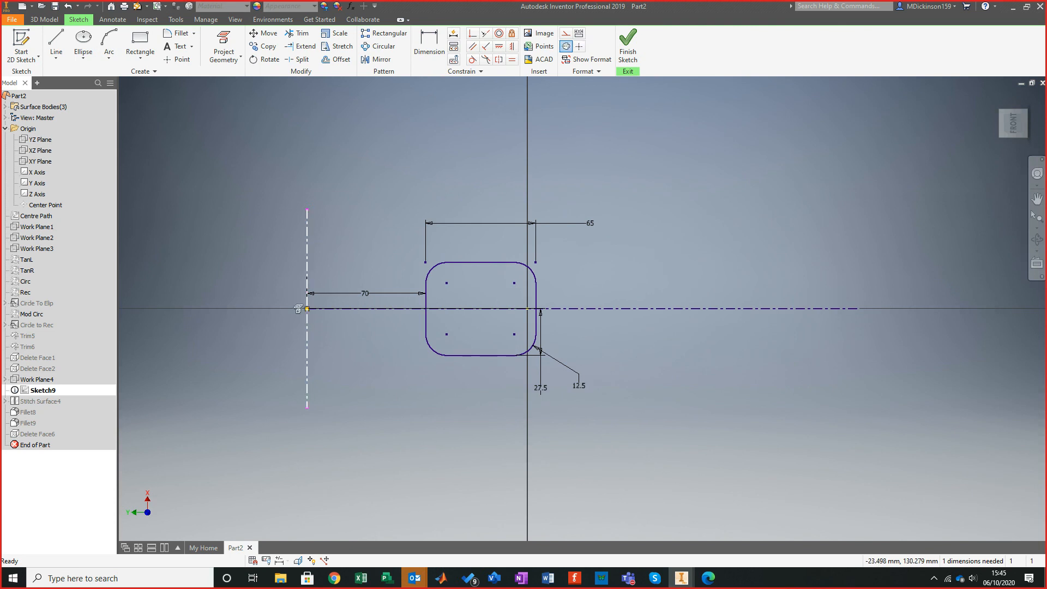
key("Delete")
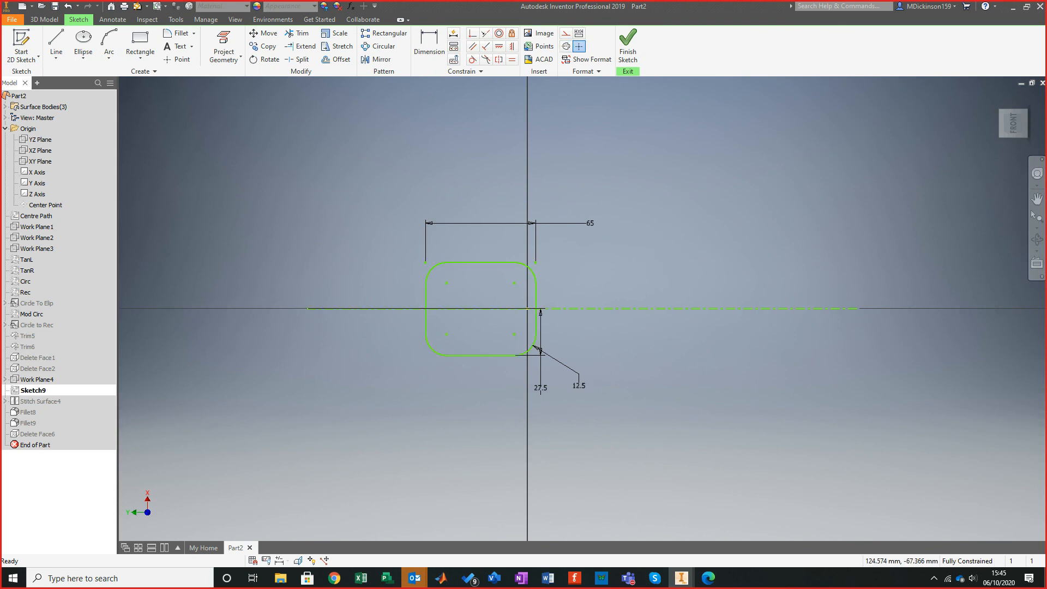
left_click(627, 46)
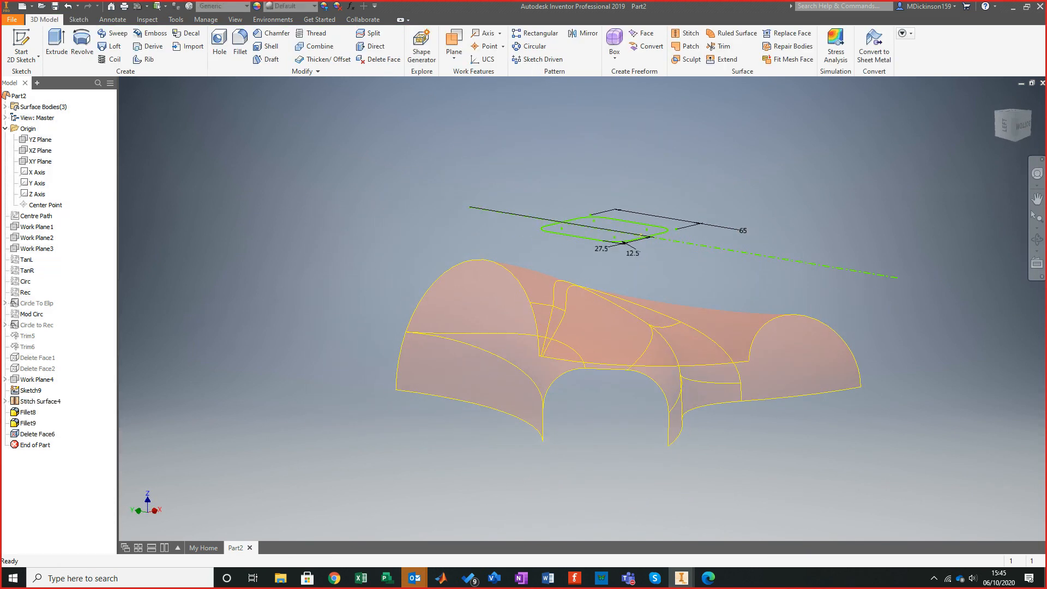
Set up an extrusion of the rounded-rectangle sketch as a surface that ends at the duct surface below.
middle_click_drag(584, 338, 513, 352, "shift")
scroll(582, 327, "down", 2)
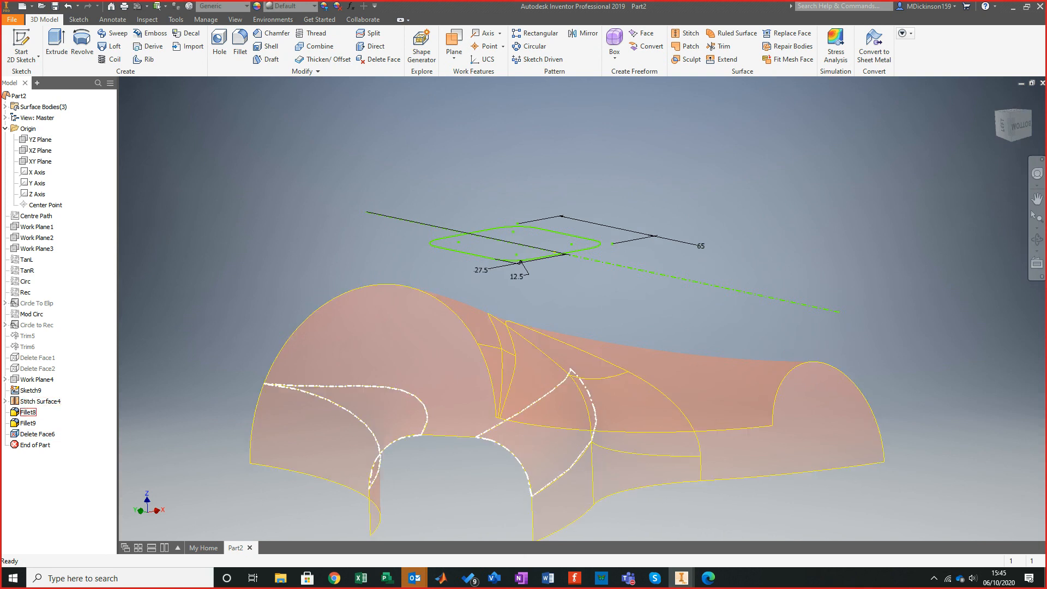
middle_click_drag(513, 355, 605, 368, "shift")
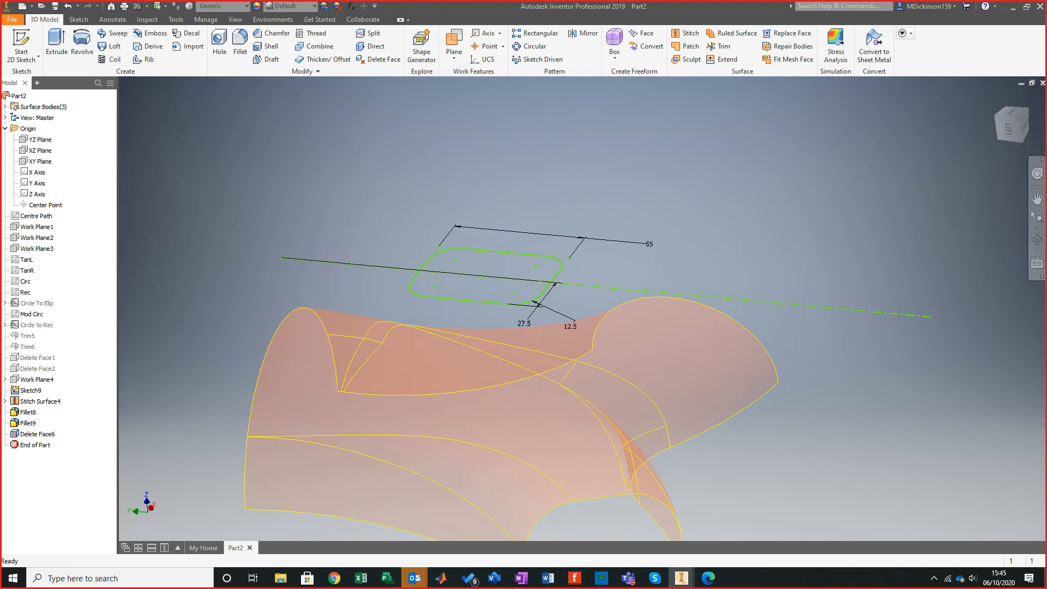
middle_click_drag(616, 404, 392, 396, "shift")
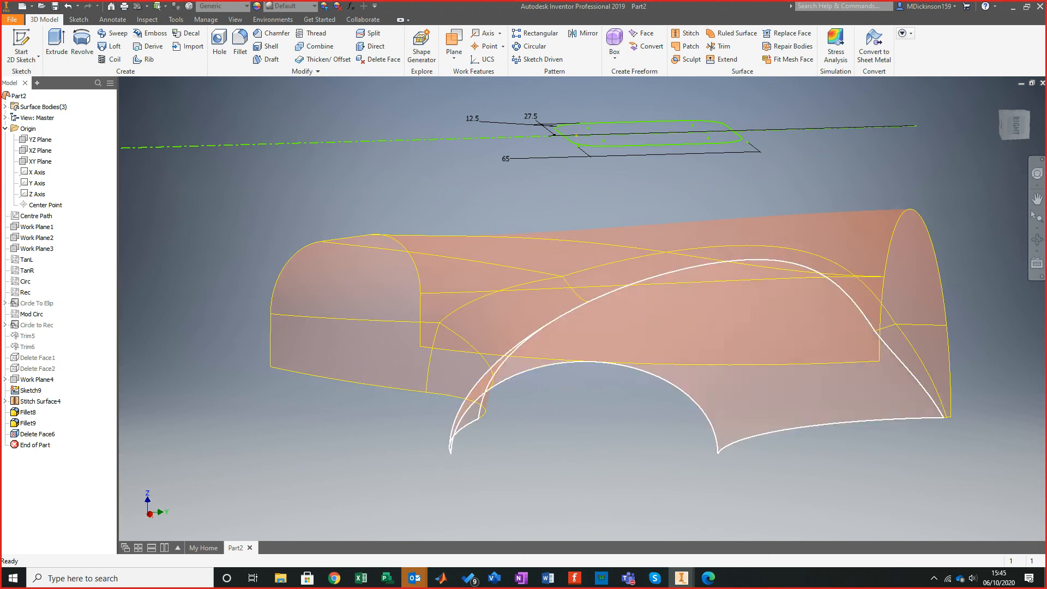
mouse_move(589, 284)
middle_mouse_down("shift")
mouse_move(731, 294)
mouse_move(679, 279)
mouse_move(615, 290)
mouse_move(654, 289)
middle_mouse_up("shift")
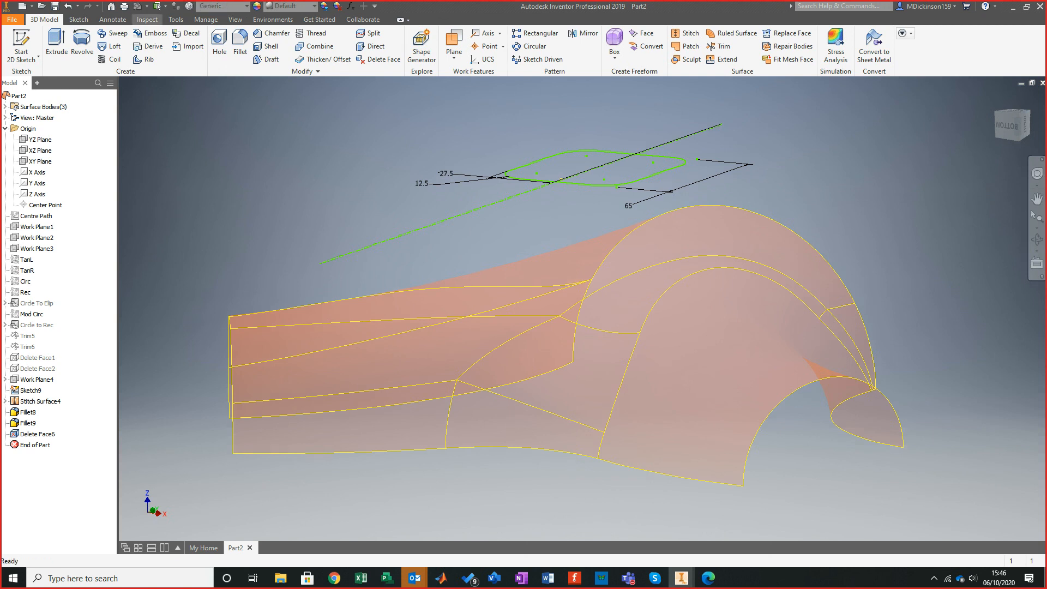
left_click(56, 47)
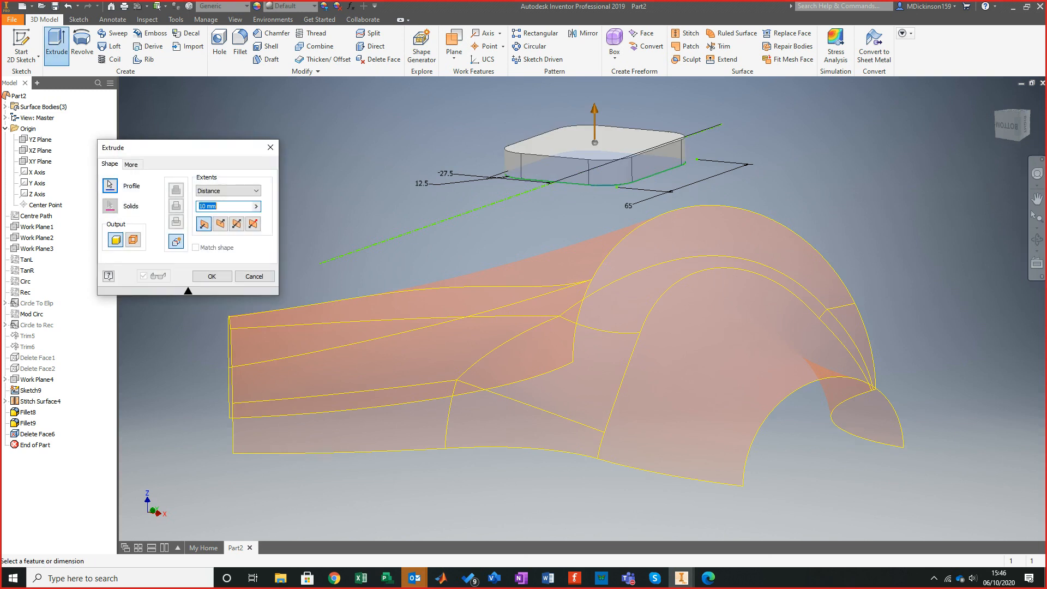
left_click(133, 239)
left_click(229, 191)
left_click(208, 215)
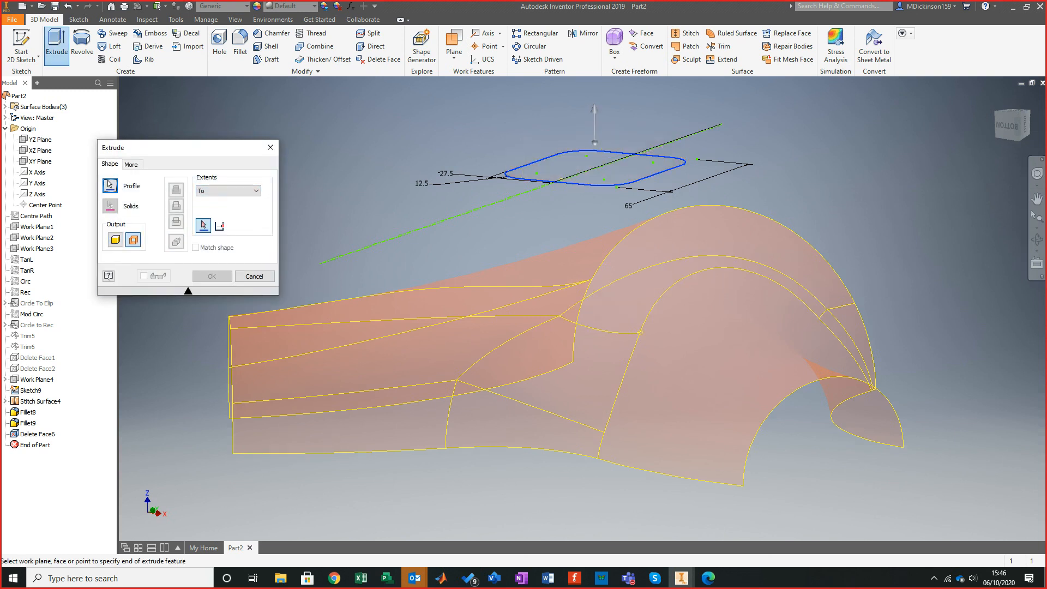
left_click(229, 191)
left_click(210, 208)
Give the rounded-rectangle surface extrusion a 5 degree taper and complete it.
middle_click_drag(491, 333, 589, 322, "shift")
left_click(131, 164)
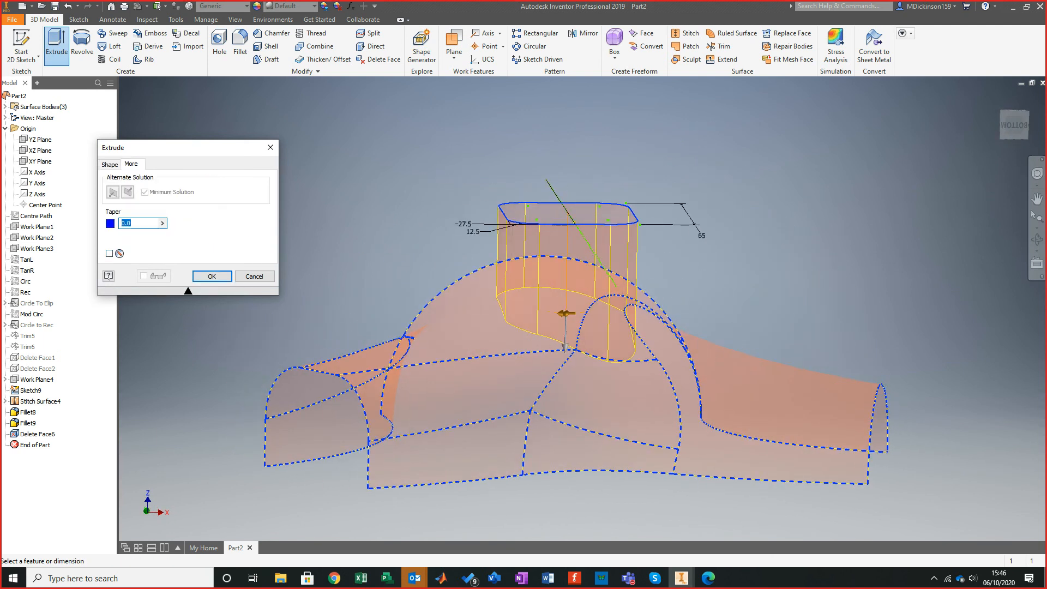
type("5")
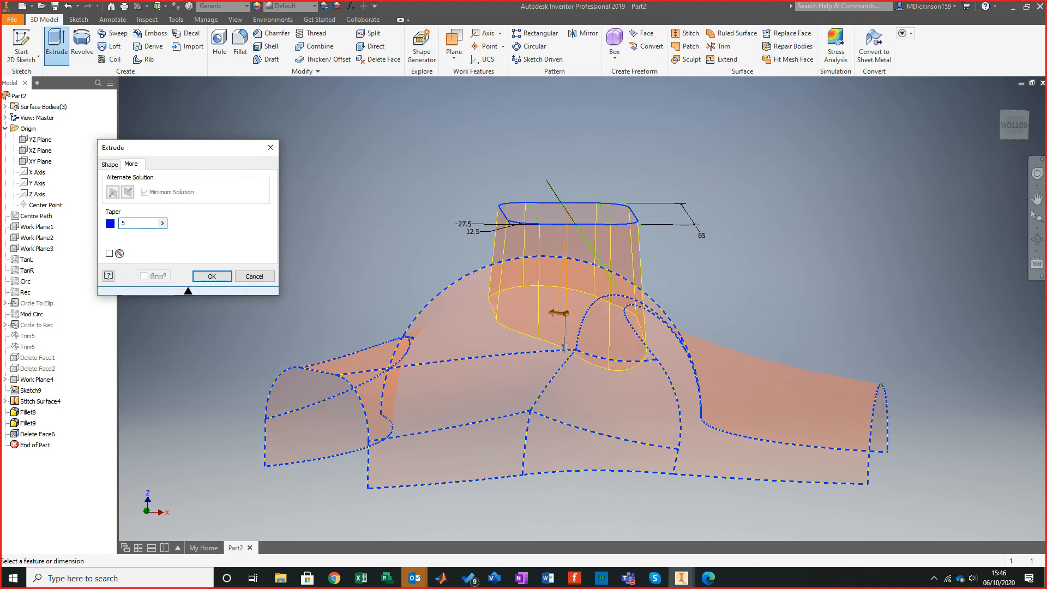
left_click(211, 276)
Trim away the duct surface area enclosed by the tapered port, using the extruded surface as the cutting tool.
middle_click_drag(578, 327, 480, 355, "shift")
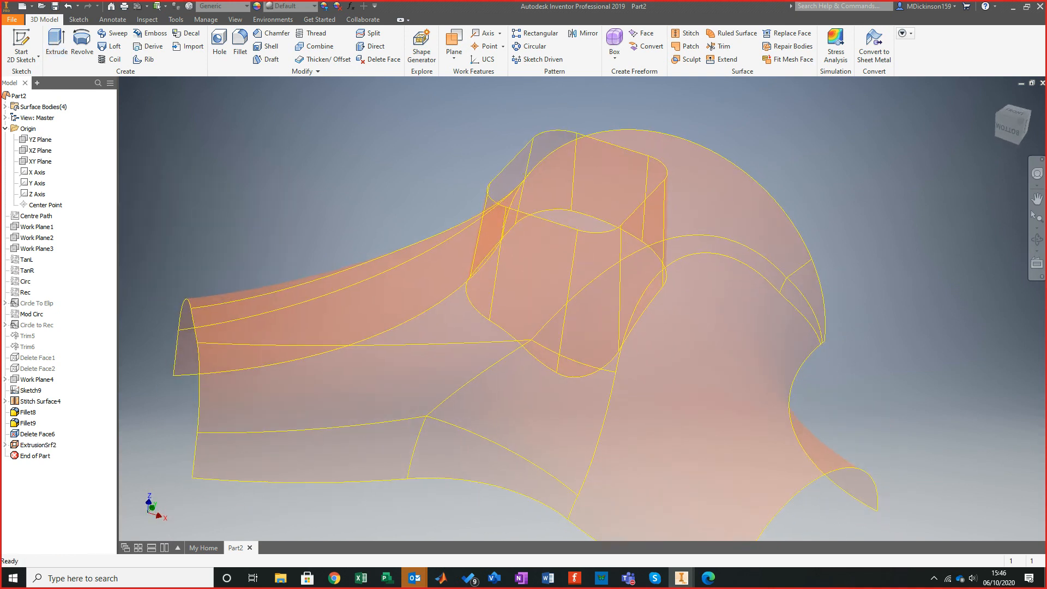
scroll(546, 382, "up", 2)
left_click(573, 350)
middle_click_drag(573, 349, 576, 390, "shift")
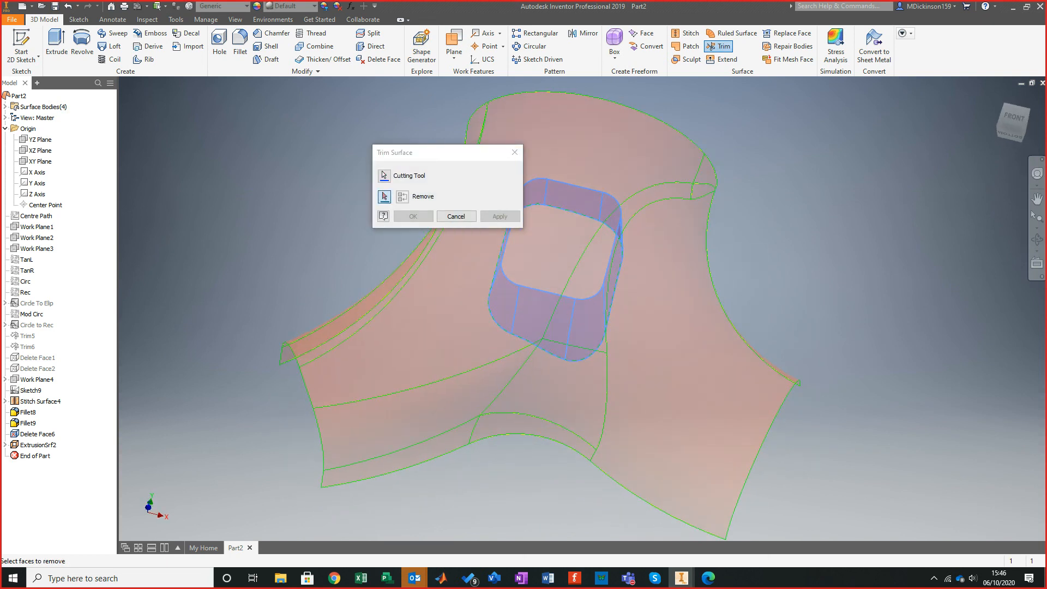
left_click(562, 305)
middle_click_drag(562, 306, 547, 202, "shift")
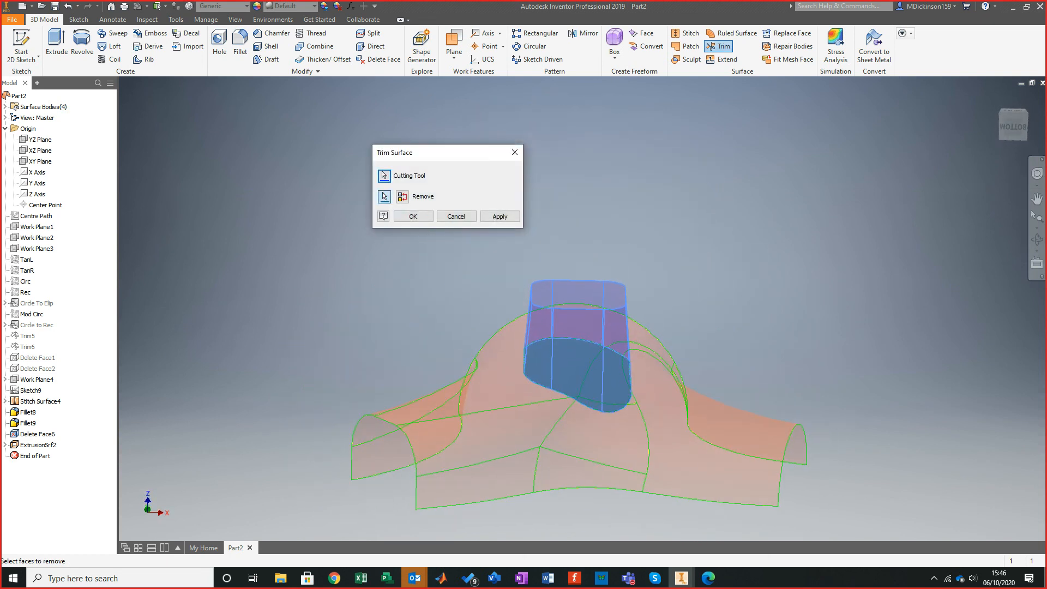
left_click(414, 217)
Add a 12.5 mm face fillet between the tapered port's walls and the duct surface, including tangent faces.
middle_click_drag(524, 284, 586, 266, "shift")
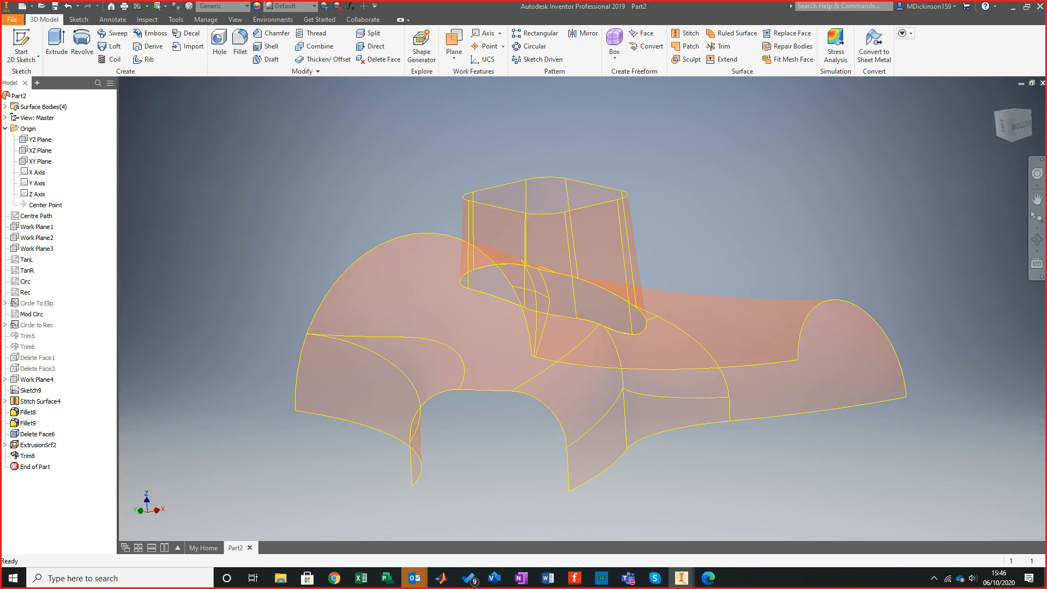
middle_click_drag(587, 266, 619, 270, "shift")
scroll(610, 349, "down", 1)
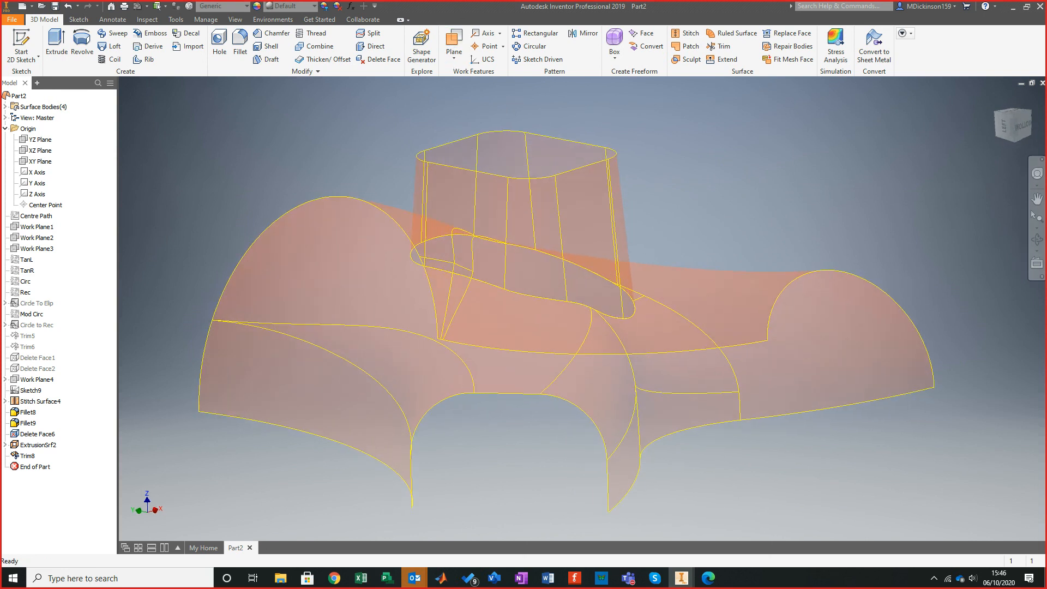
left_click(240, 44)
left_click(720, 182)
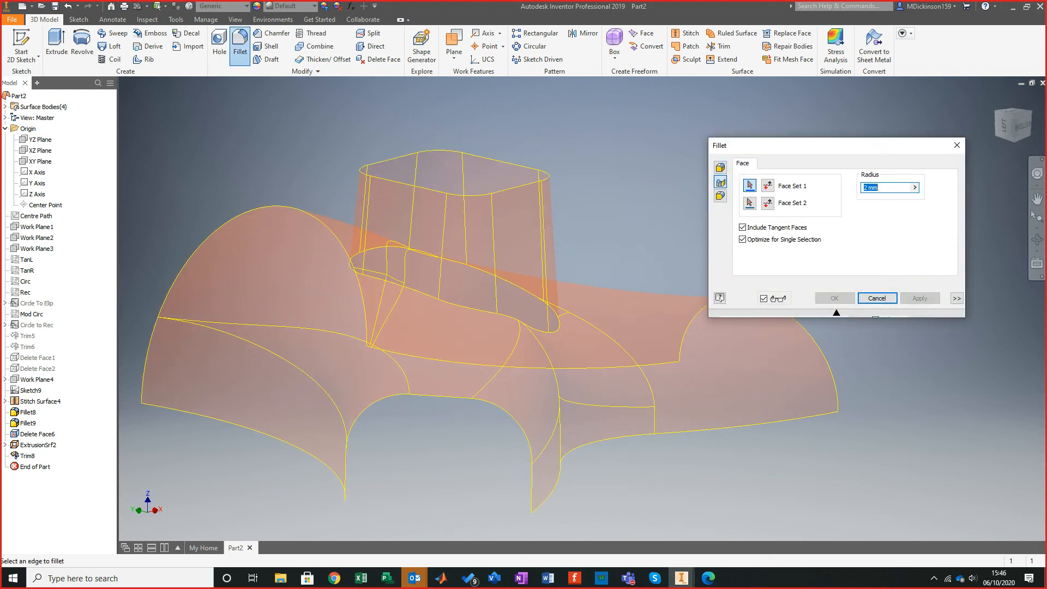
middle_click_drag(490, 240, 562, 257, "shift")
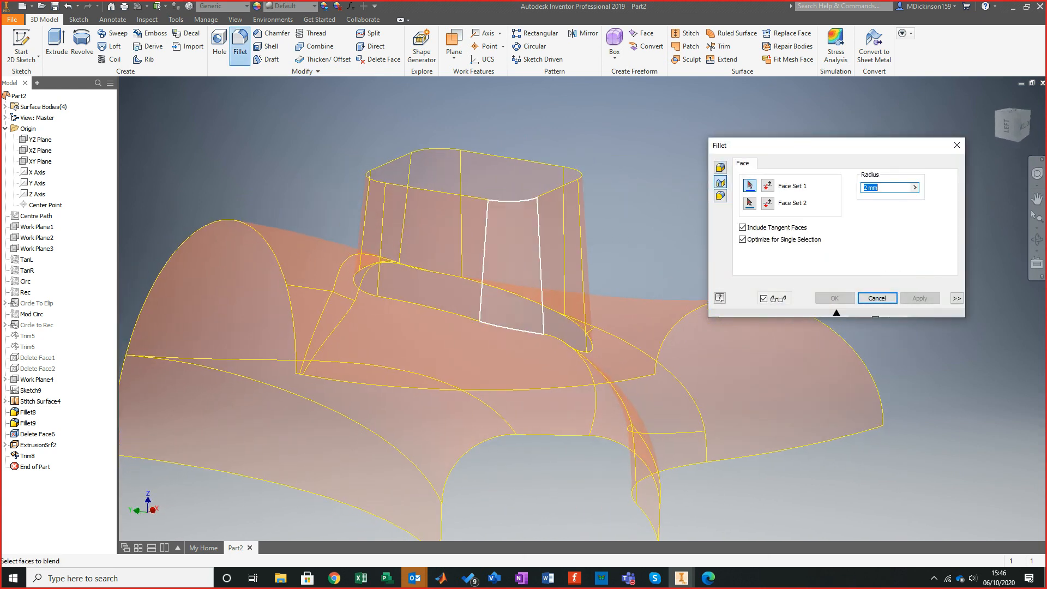
left_click(431, 251)
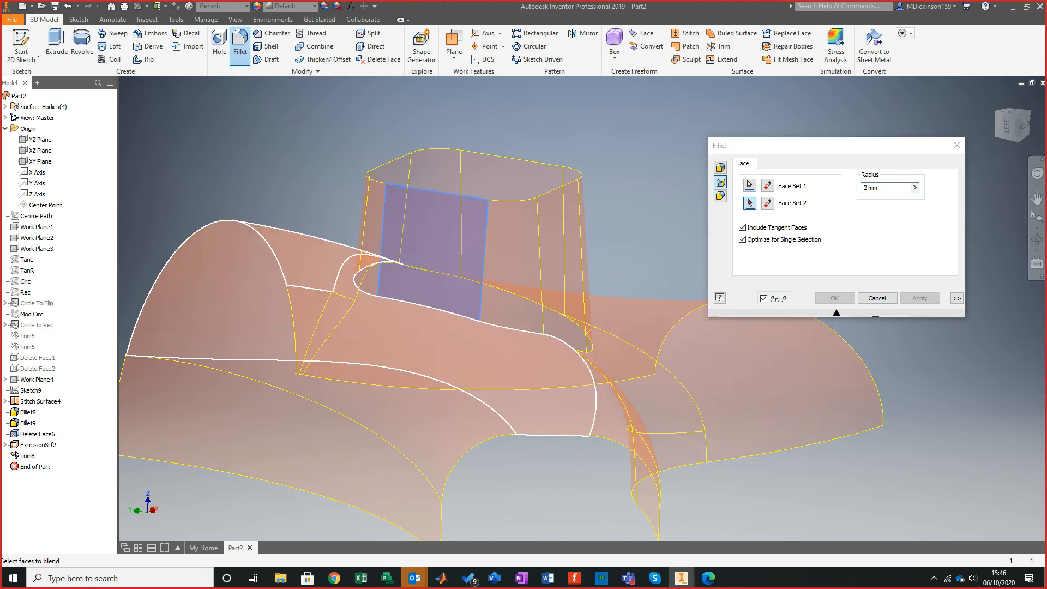
left_click(415, 338)
middle_click_drag(414, 338, 447, 316, "shift")
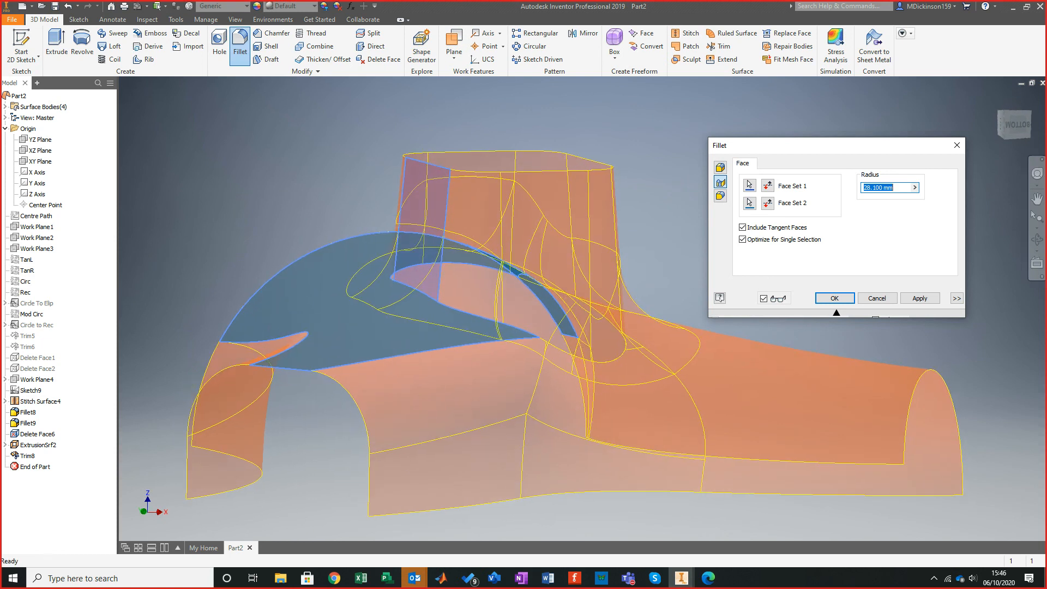
key("alt+Tab")
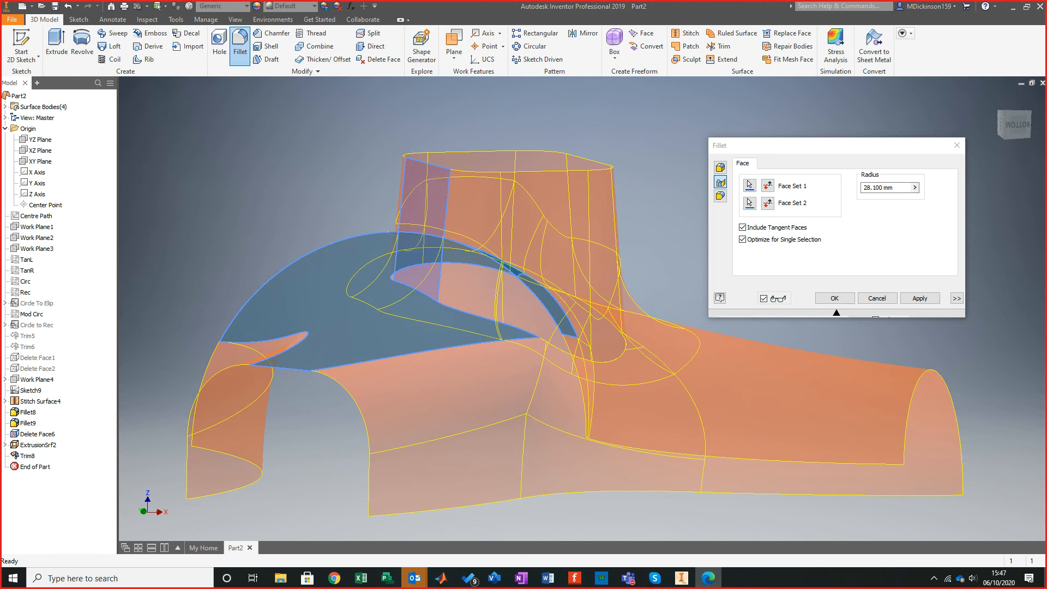
key("alt+Tab")
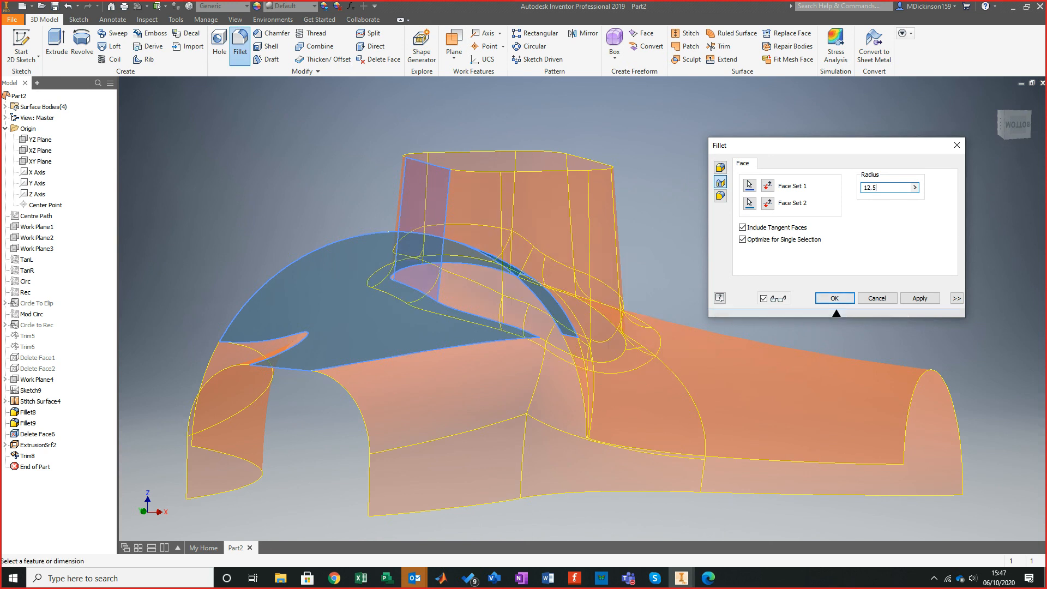
left_click(834, 298)
Thicken all faces of the filleted duct and port surface by 5 mm into a solid.
middle_click_drag(628, 327, 578, 334, "shift")
scroll(540, 338, "down", 2)
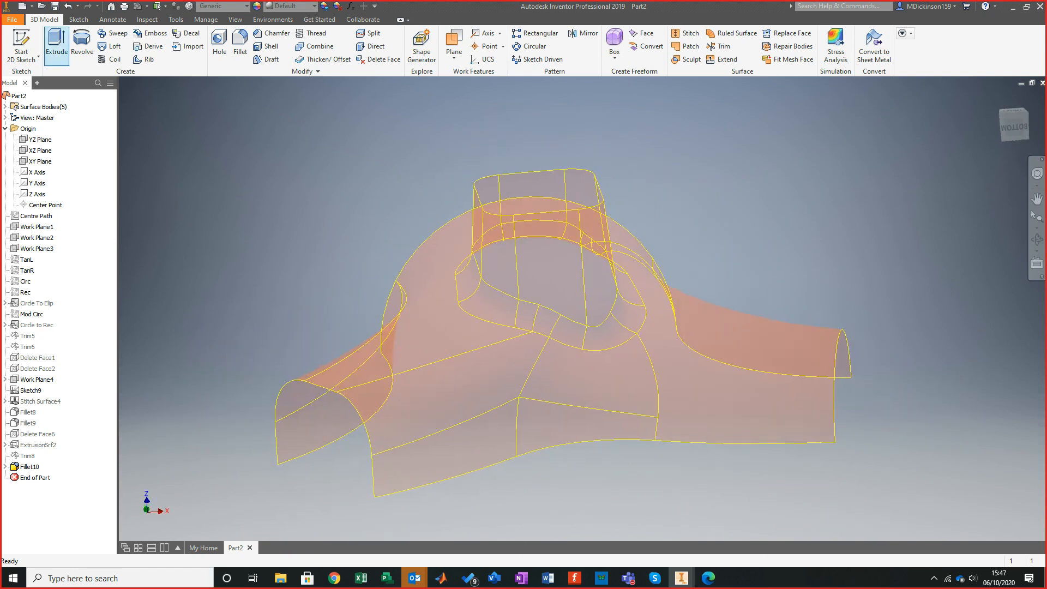
left_click(5, 107)
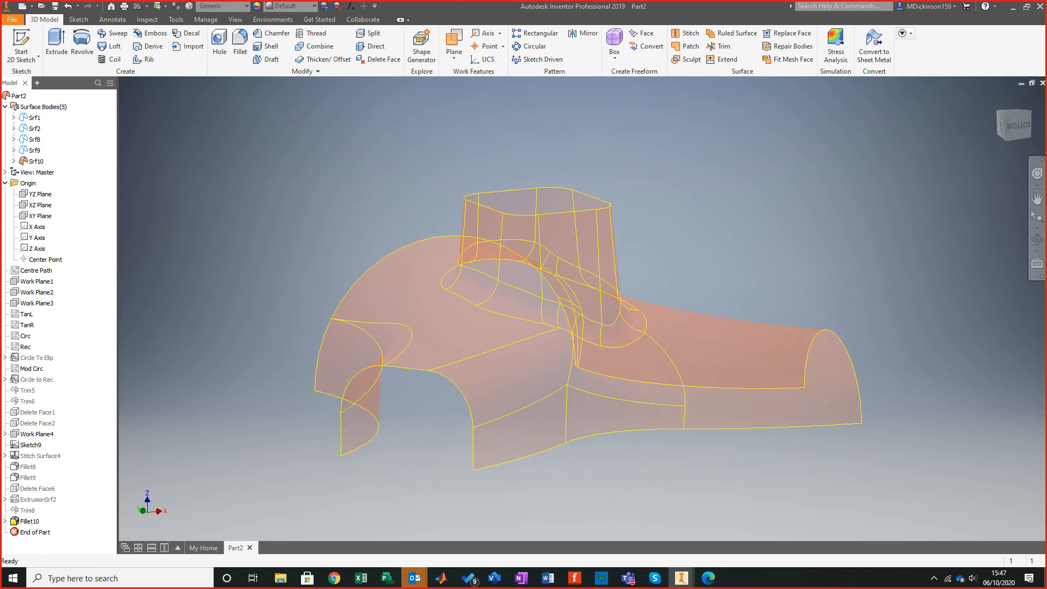
left_click(322, 59)
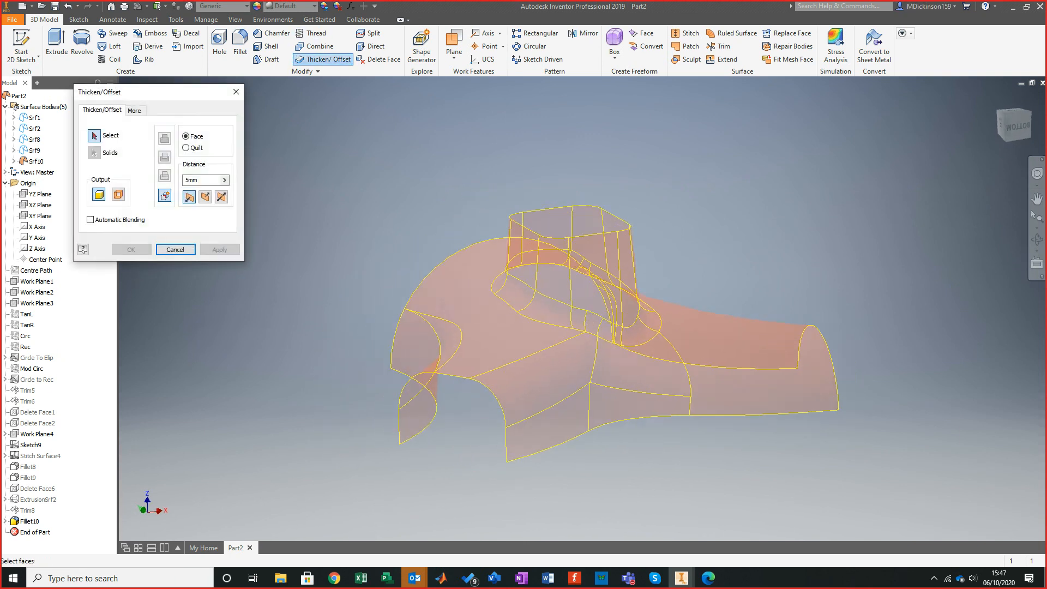
left_click_drag(414, 148, 952, 487)
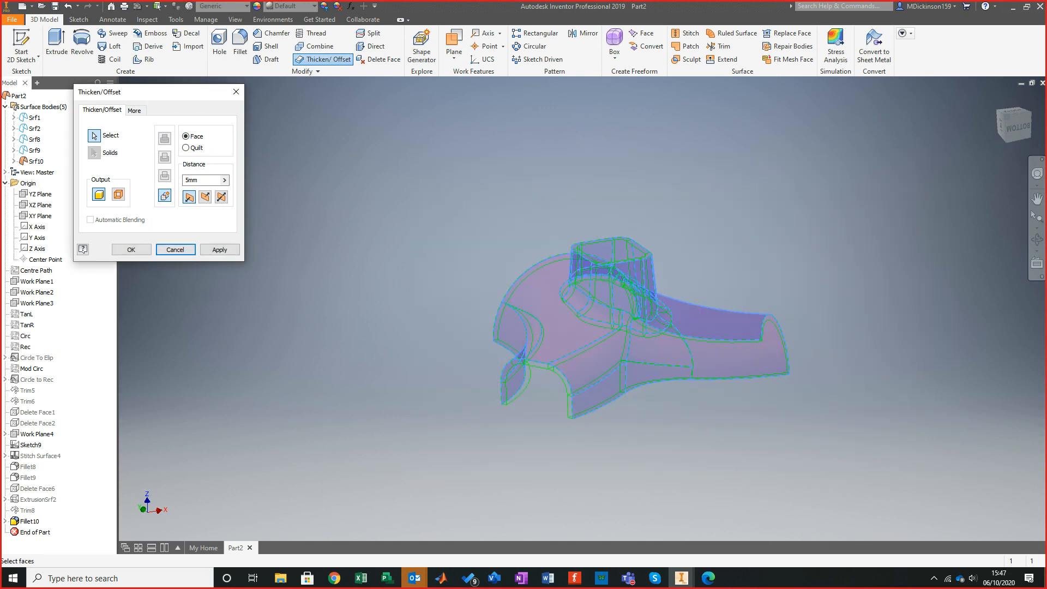
key("Escape")
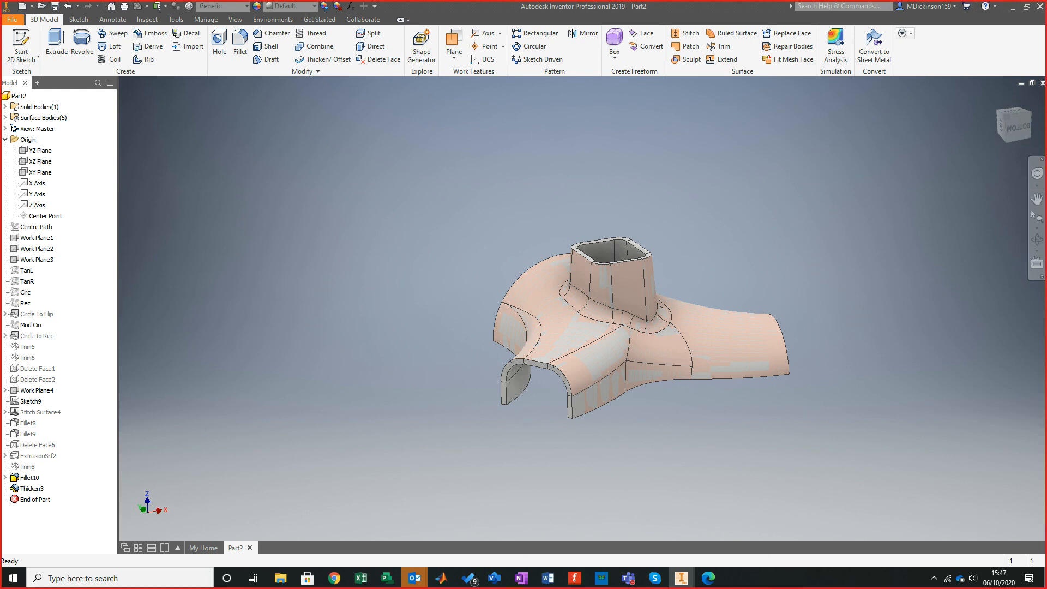
Examine the thickened duct from several angles, checking the wall edges, the sliver corner and the port fillet.
middle_click_drag(600, 322, 861, 180, "shift")
scroll(583, 327, "down", 4)
middle_click_drag(485, 262, 678, 371, "shift")
scroll(459, 384, "down", 4)
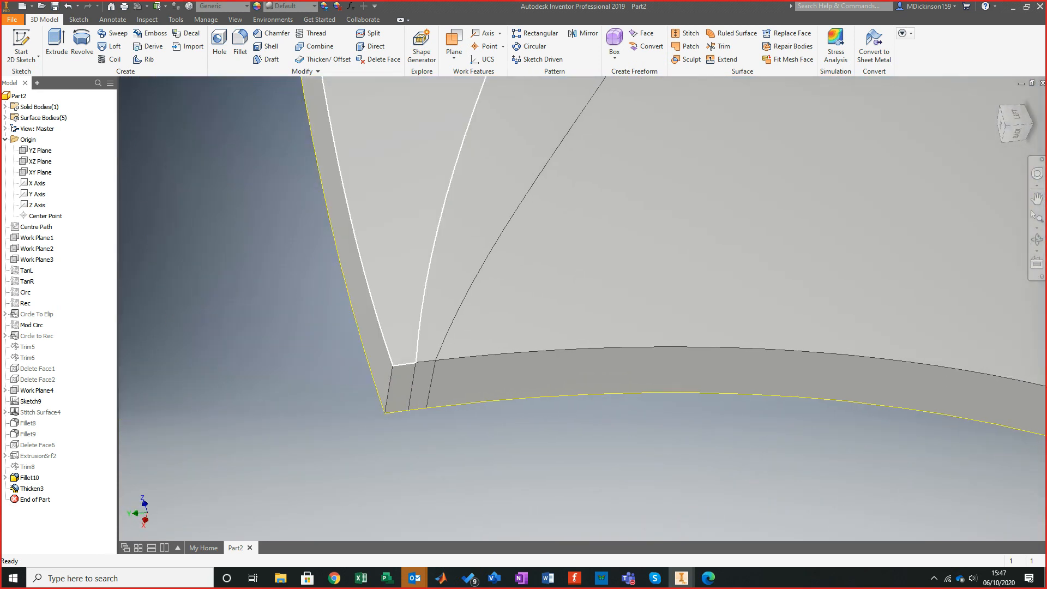
middle_click_drag(406, 364, 638, 469, "shift")
scroll(434, 377, "up", 4)
middle_click_drag(570, 284, 534, 235, "shift")
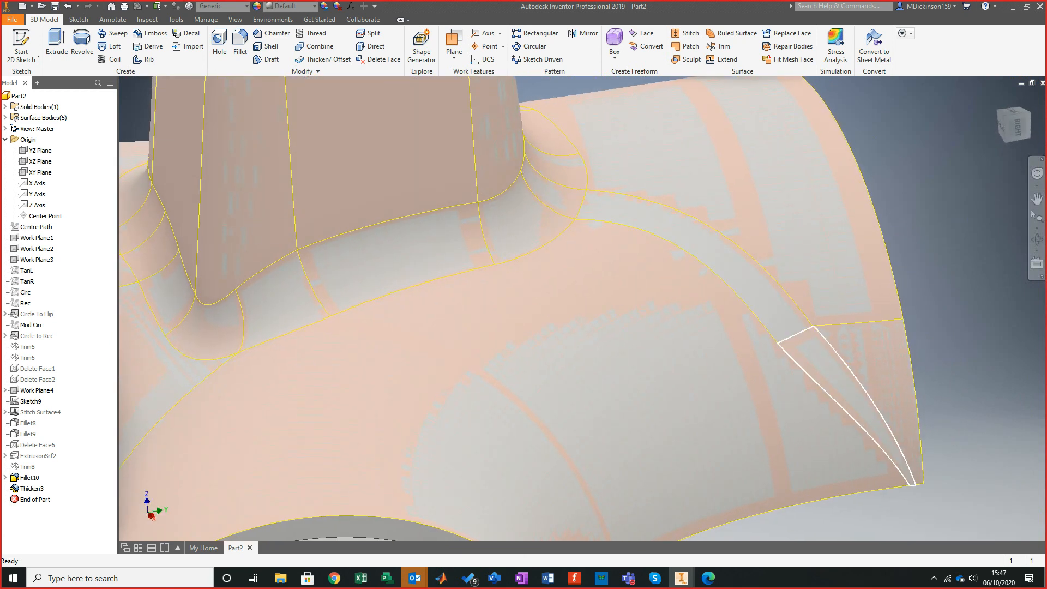
scroll(537, 294, "up", 4)
middle_click_drag(537, 295, 731, 300, "shift")
scroll(655, 305, "up", 1)
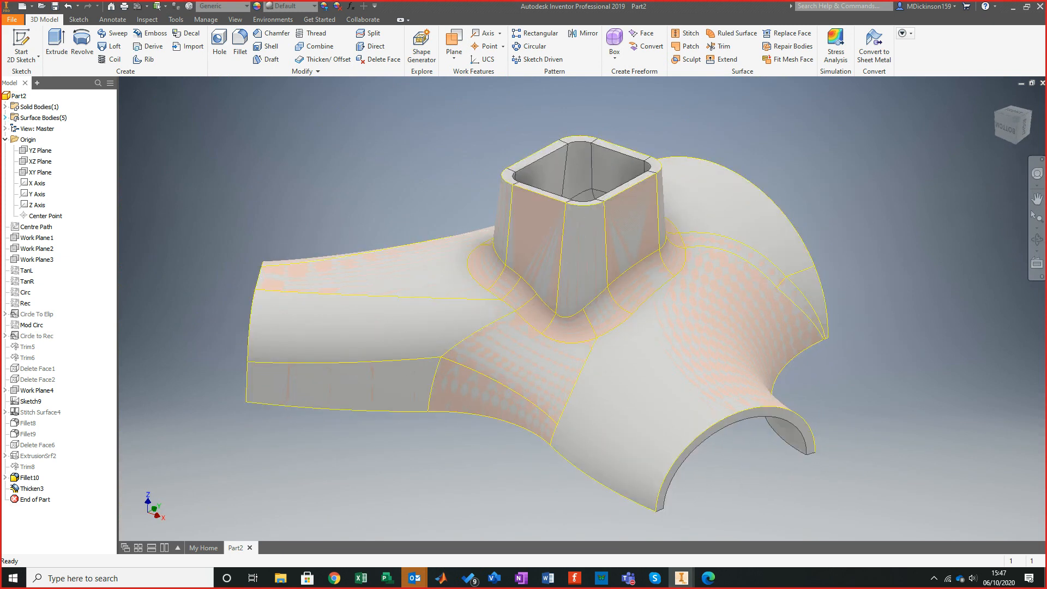
Hide the Srf10 surface body so that only the thickened solid is displayed.
left_click(5, 118)
left_click(5, 106)
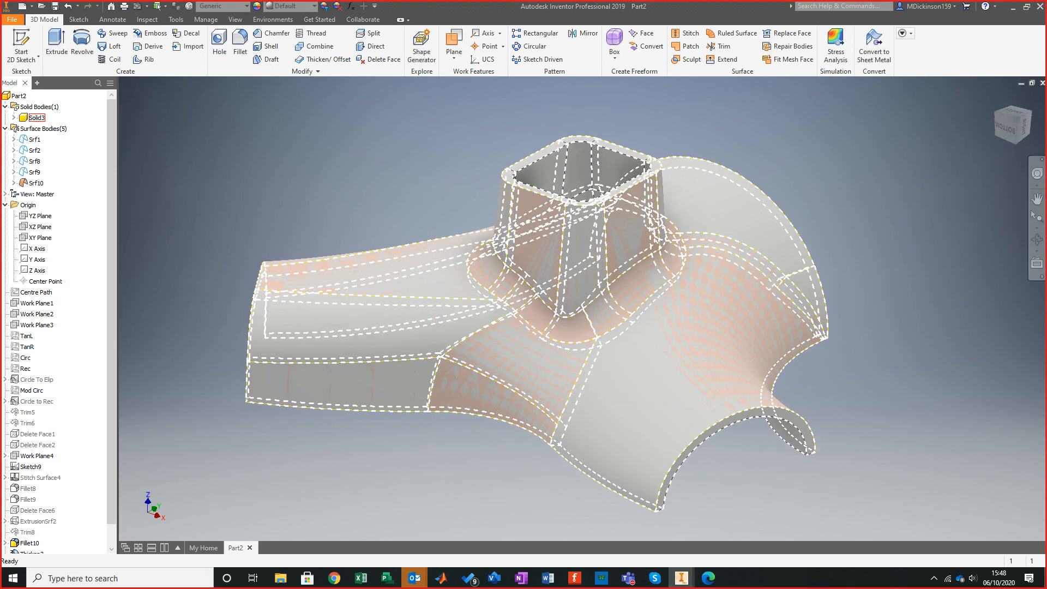
right_click(38, 117)
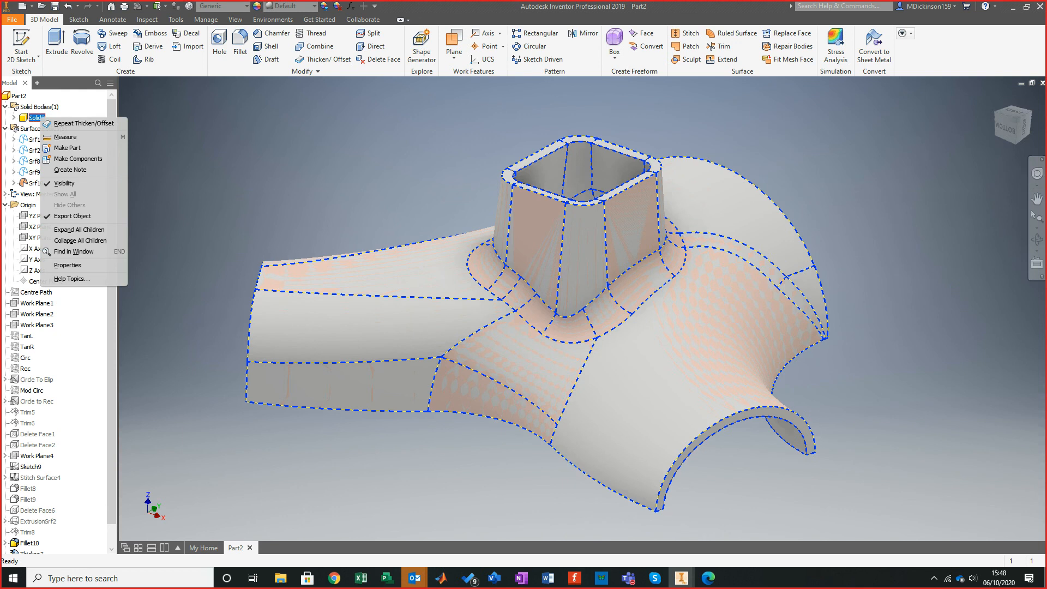
key("Escape")
right_click(36, 182)
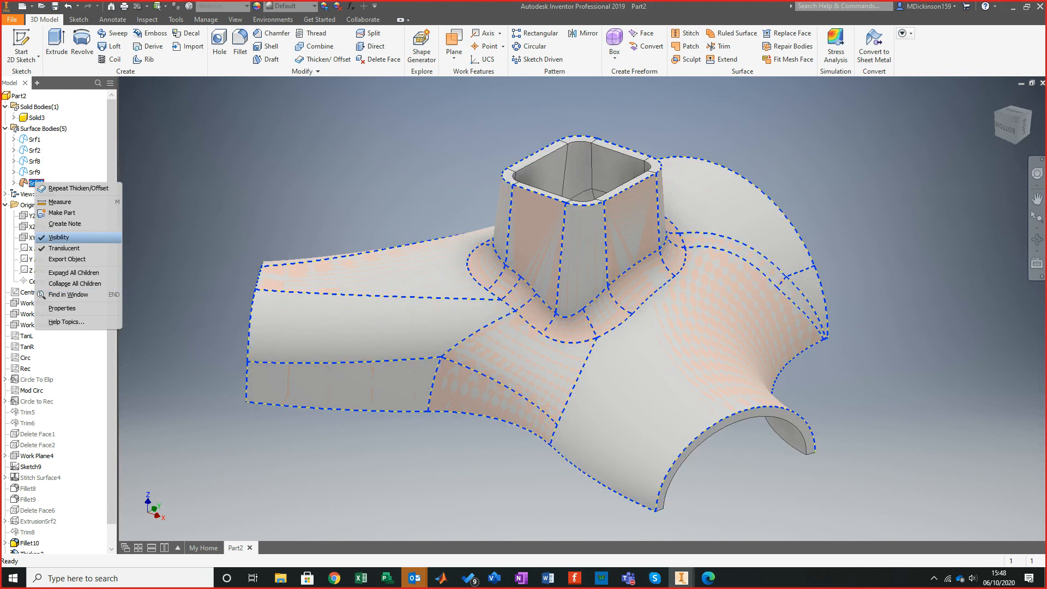
left_click(59, 238)
middle_click_drag(616, 349, 556, 355, "shift")
scroll(556, 349, "up", 3)
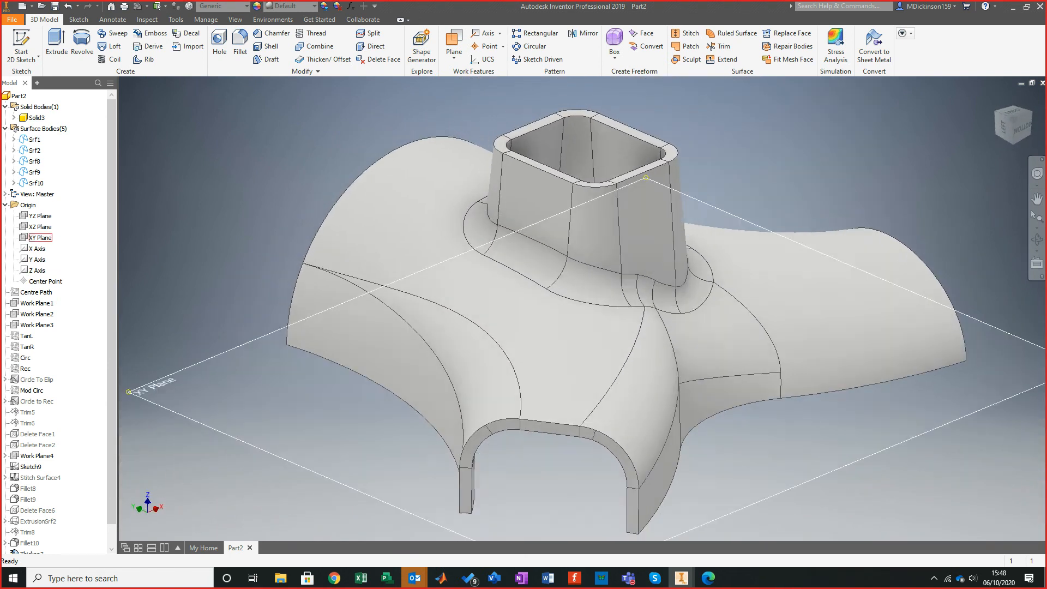
Hide the solid body Solid3 and make the Srf10 surface body visible again.
left_click(40, 238)
key("Escape")
left_click(36, 183)
right_click(37, 118)
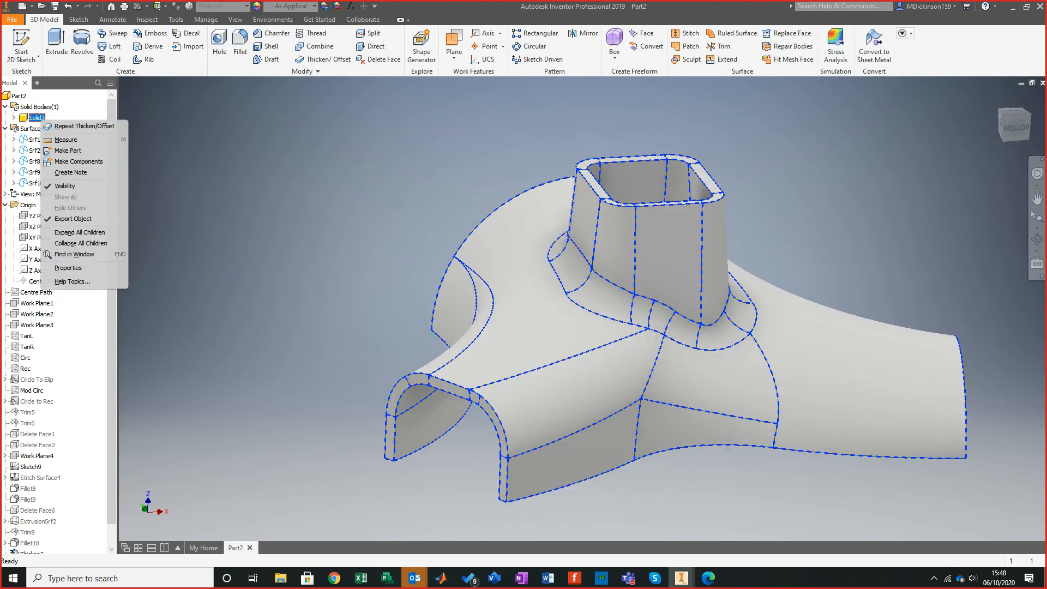
left_click(65, 186)
right_click(36, 183)
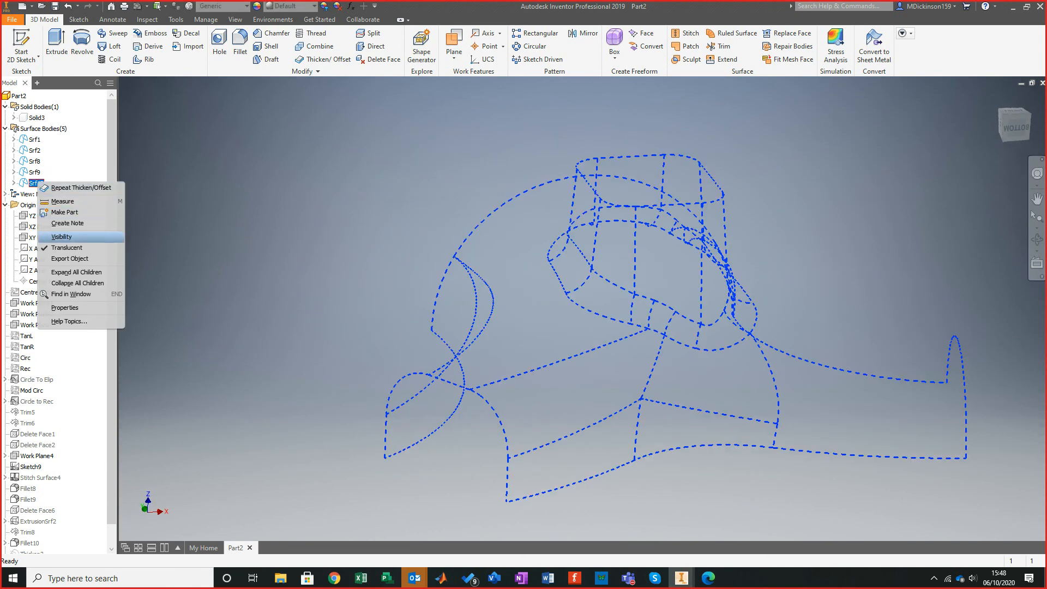
left_click(65, 239)
middle_click_drag(583, 309, 568, 273, "shift")
middle_click_drag(730, 294, 709, 295, "shift")
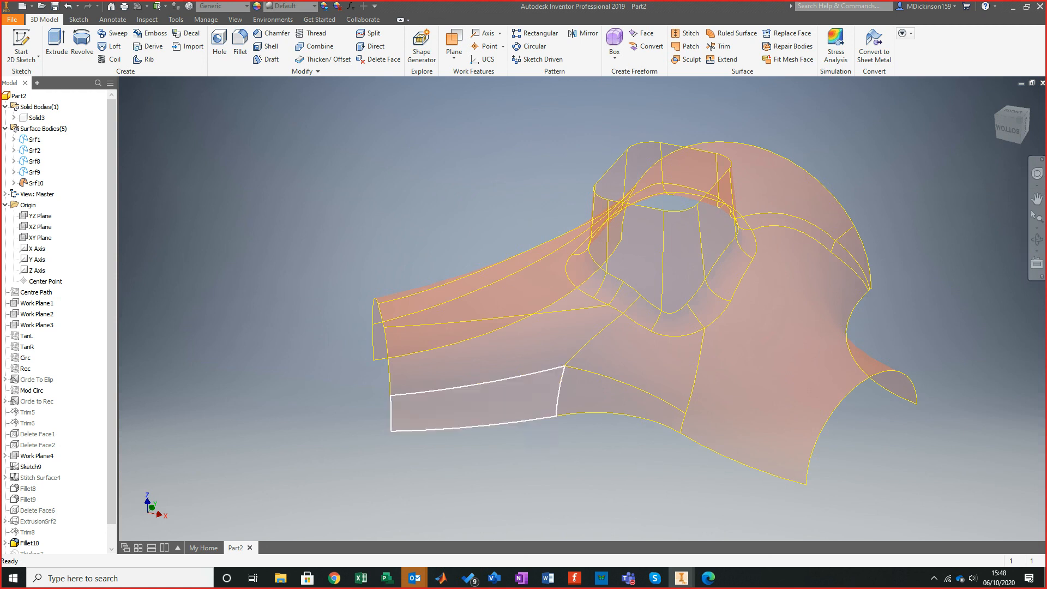
left_click(36, 117)
key("Escape")
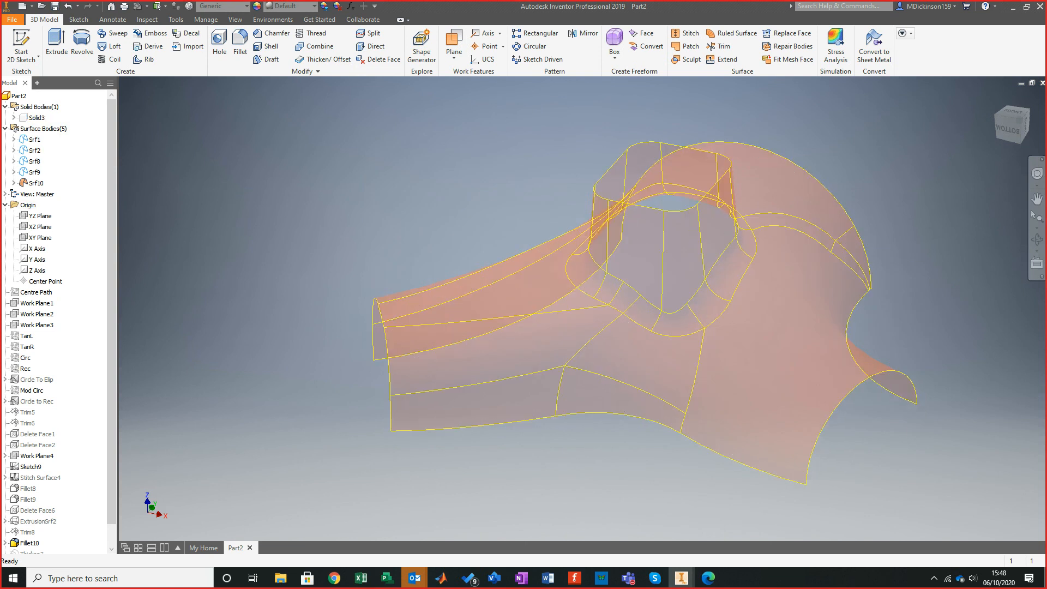
Make the solid body Solid3 visible again and hide the Srf10 surface body.
left_click(36, 118)
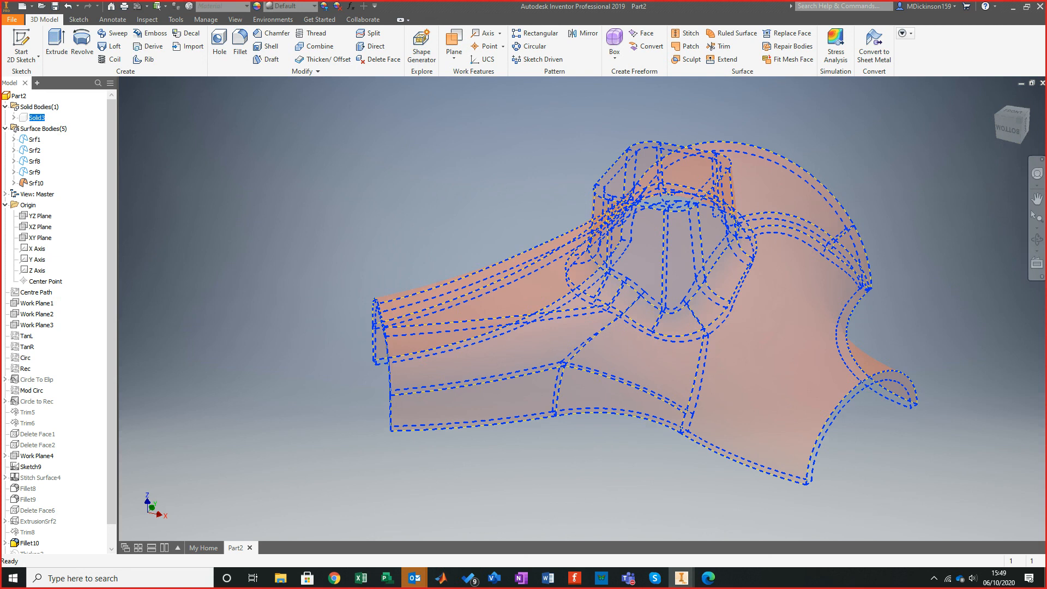
middle_click_drag(627, 338, 261, 295, "shift")
left_click_drag(261, 295, 322, 311, "shift")
middle_click_drag(322, 311, 349, 333, "shift")
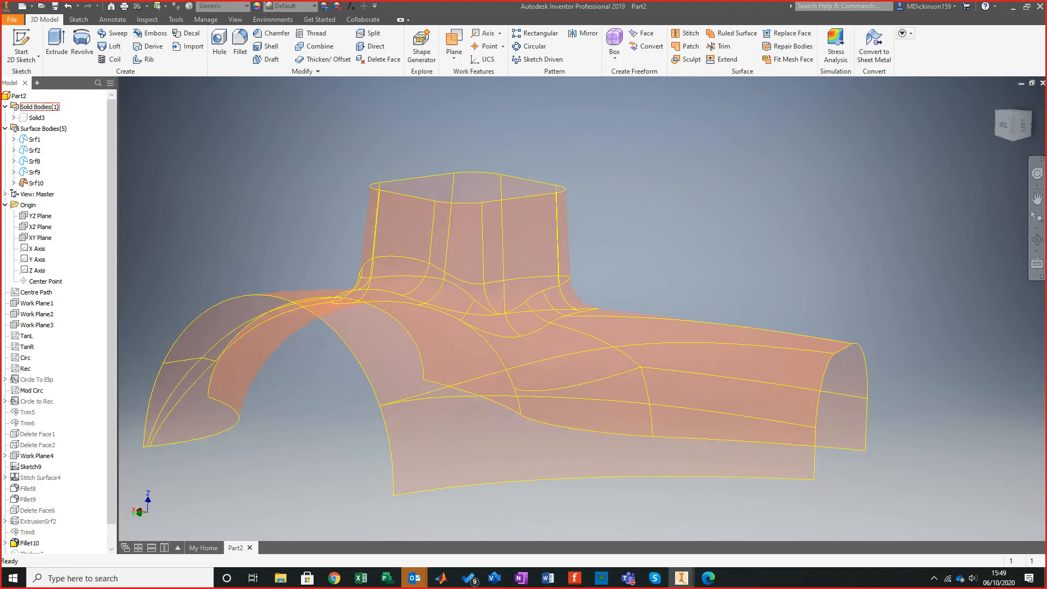
right_click(37, 117)
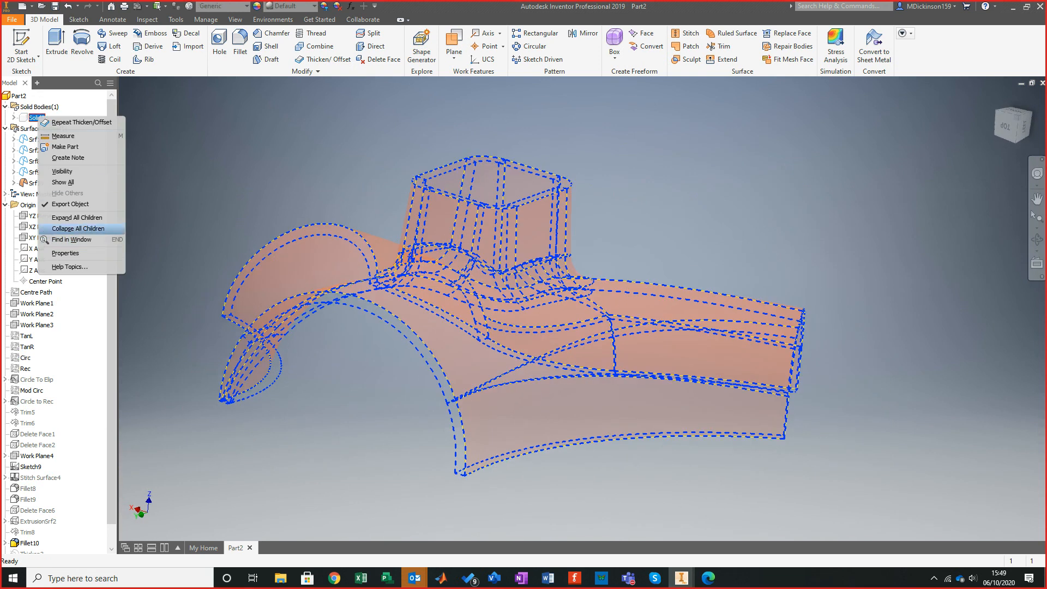
left_click(62, 172)
middle_click_drag(448, 327, 349, 332, "shift")
right_click(37, 183)
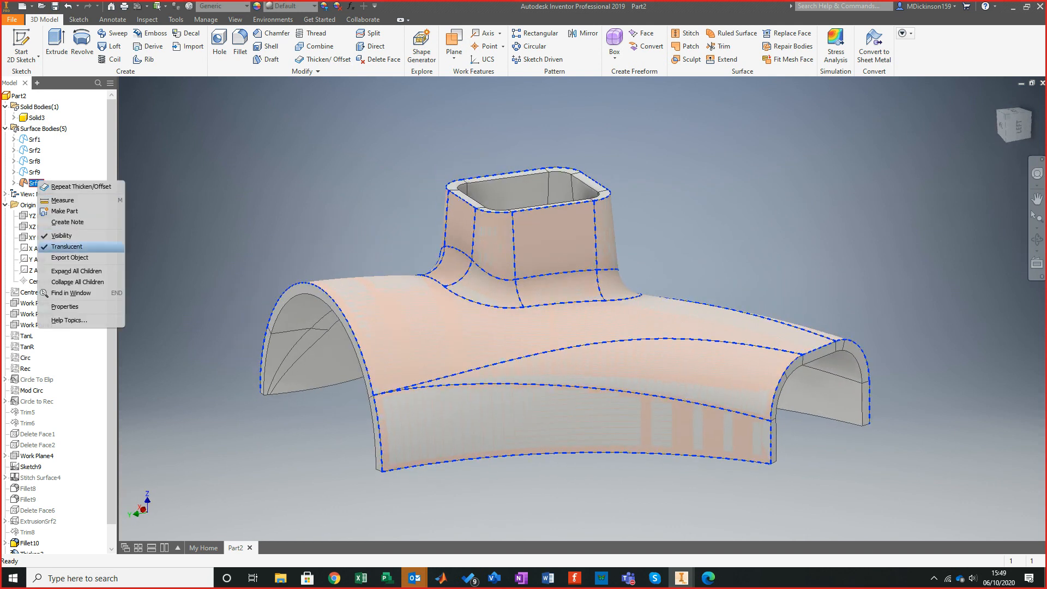
left_click(61, 236)
Examine the finished solid duct from several sides, including the fillet patches around the port base and the open duct ends.
middle_click_drag(469, 328, 398, 322, "shift")
middle_click_drag(578, 305, 325, 348, "shift")
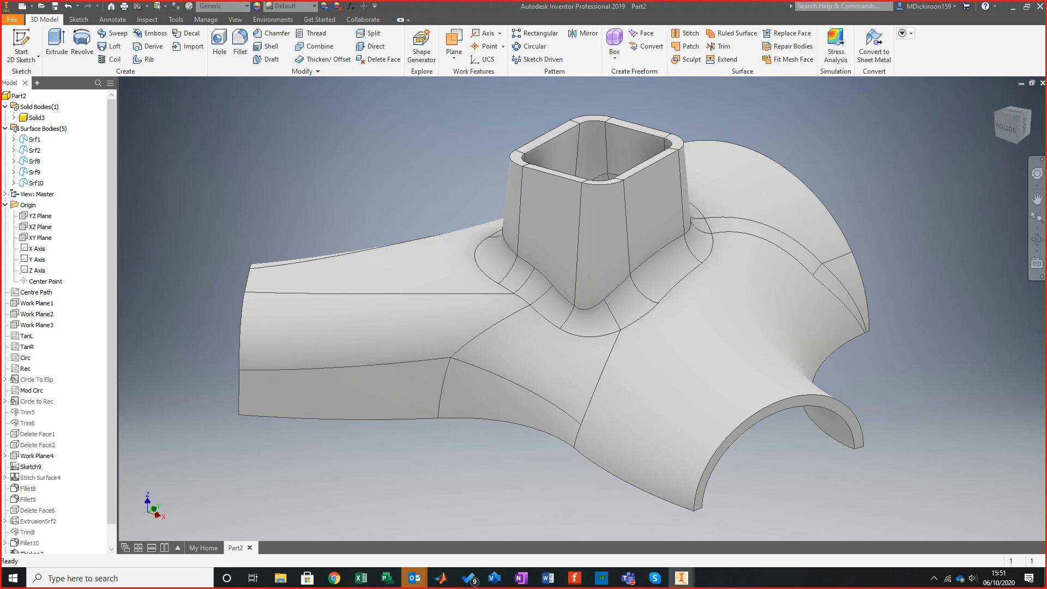
middle_click_drag(692, 371, 518, 281, "shift")
middle_click_drag(873, 355, 1003, 349, "shift")
left_click_drag(382, 273, 523, 311, "shift")
middle_click_drag(524, 310, 554, 243, "shift")
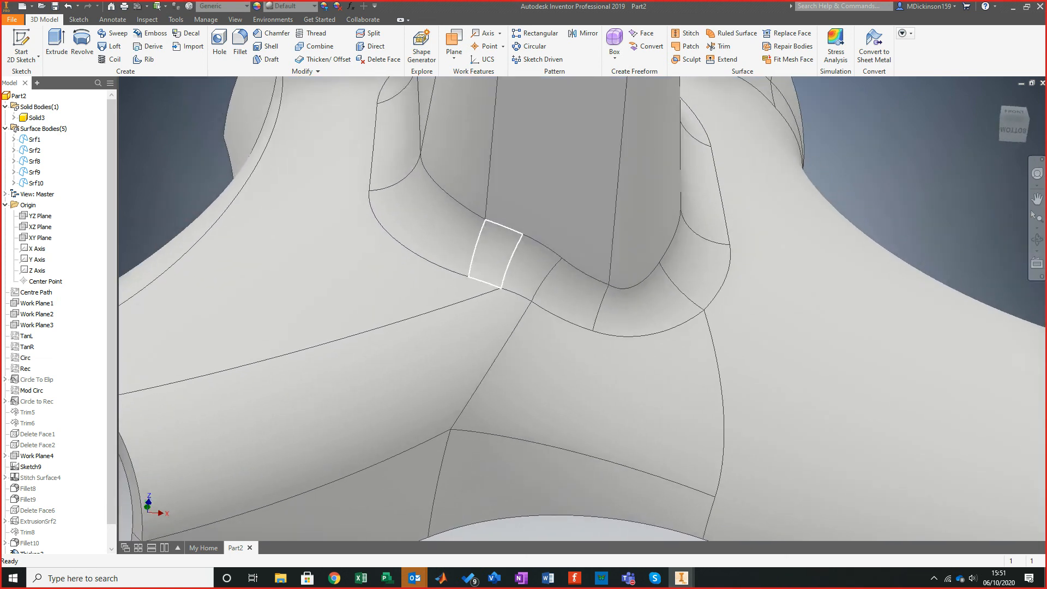
scroll(709, 365, "down", 2)
middle_click_drag(785, 355, 687, 366, "shift")
scroll(704, 343, "down", 3)
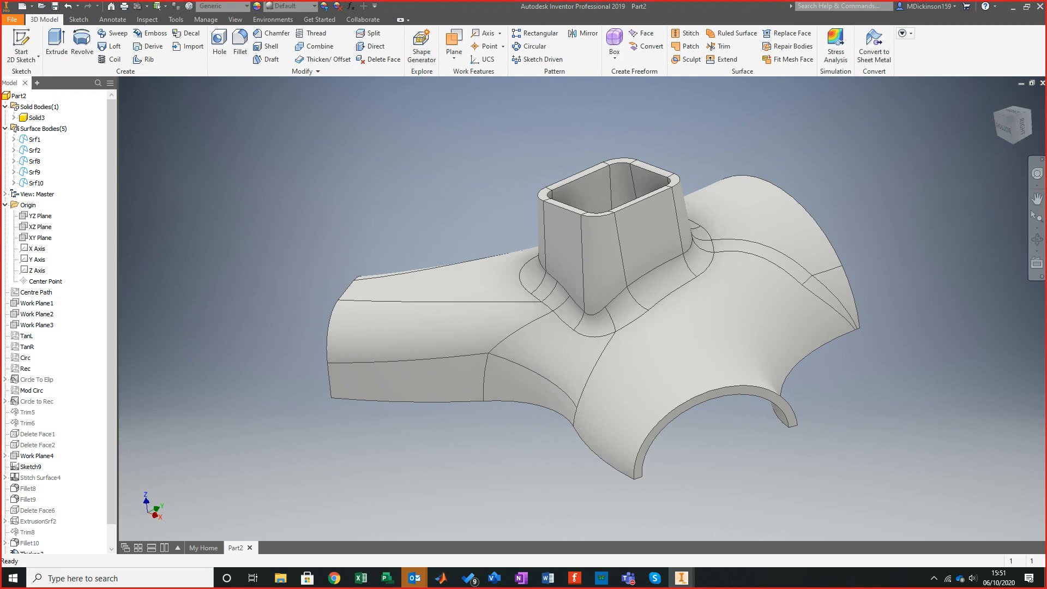
middle_click_drag(599, 328, 367, 281, "shift")
left_click(728, 367)
middle_click_drag(729, 367, 714, 390, "shift")
key("Escape")
middle_click_drag(804, 199, 788, 229, "shift")
scroll(777, 213, "down", 1)
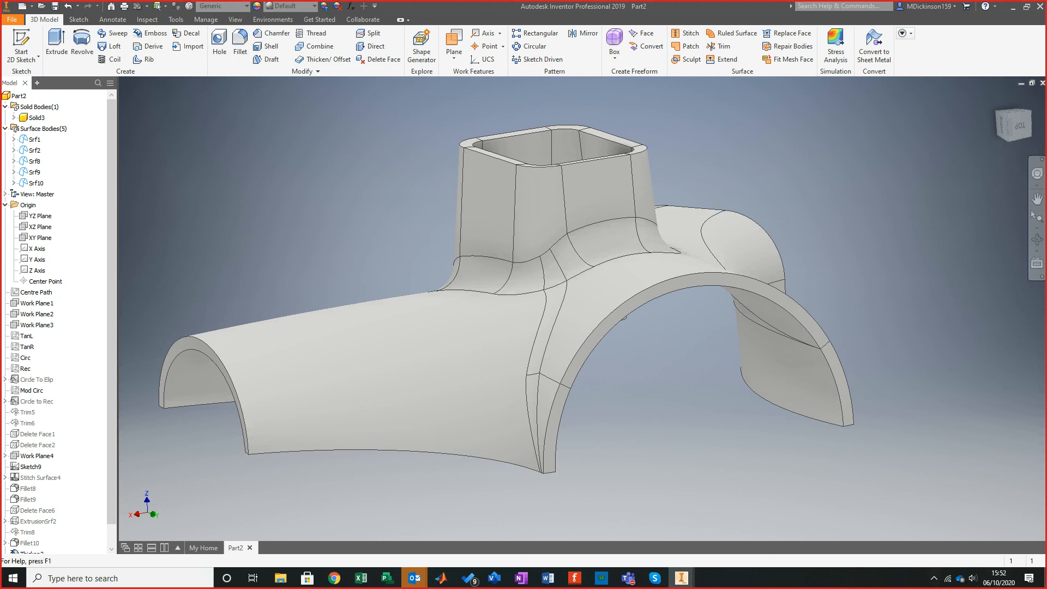
left_click(935, 578)
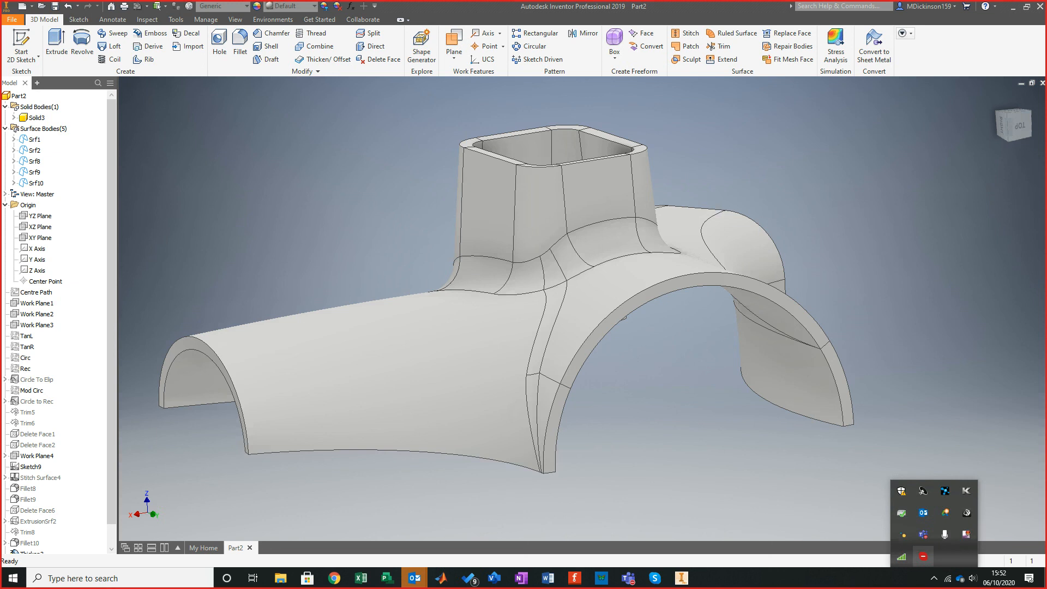
right_click(923, 557)
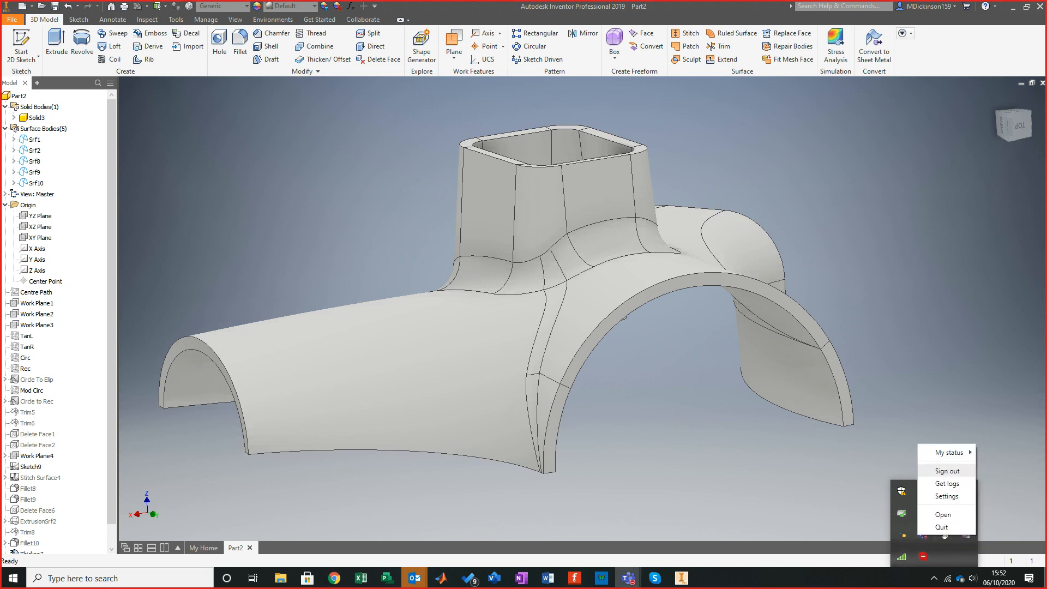